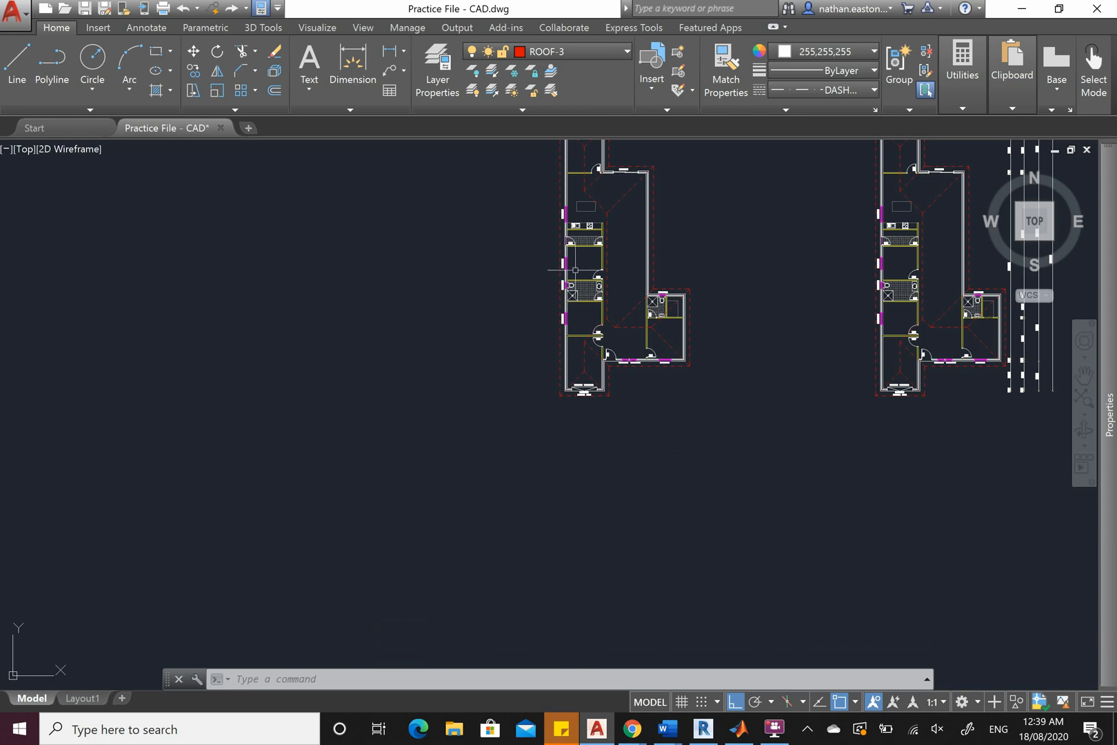
Make ELEVATIONS the current layer for a new polyline in the empty area beside the floor plan
scroll(554, 290, up, 6)
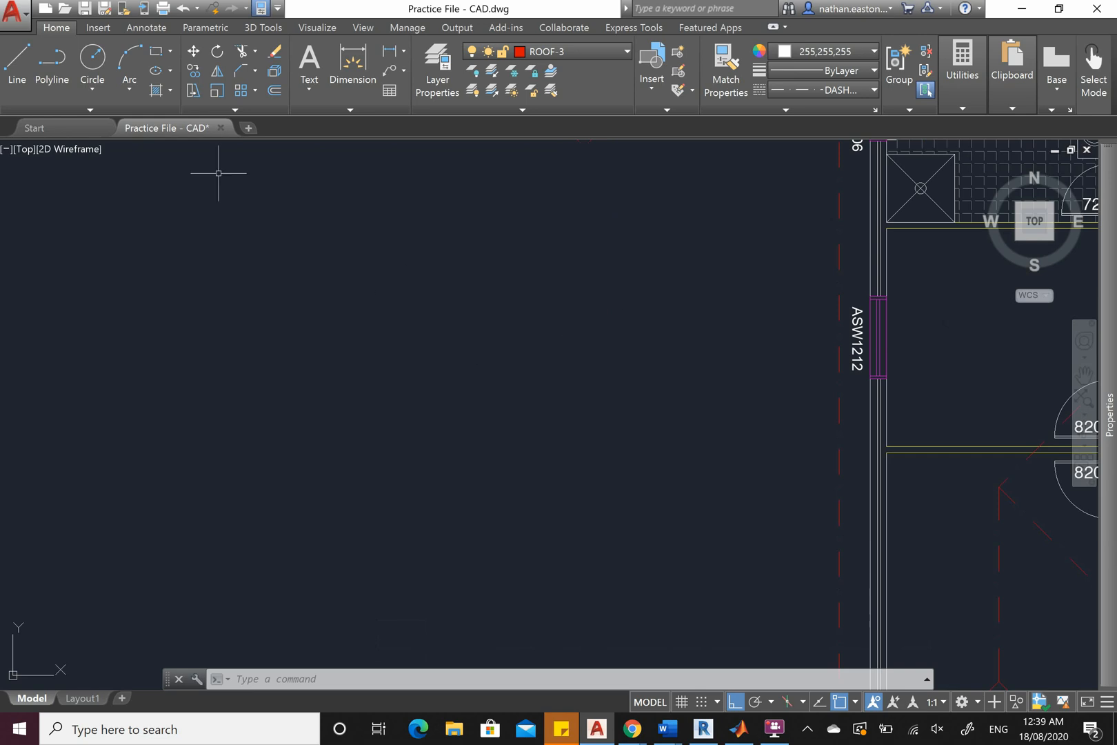
click(50, 67)
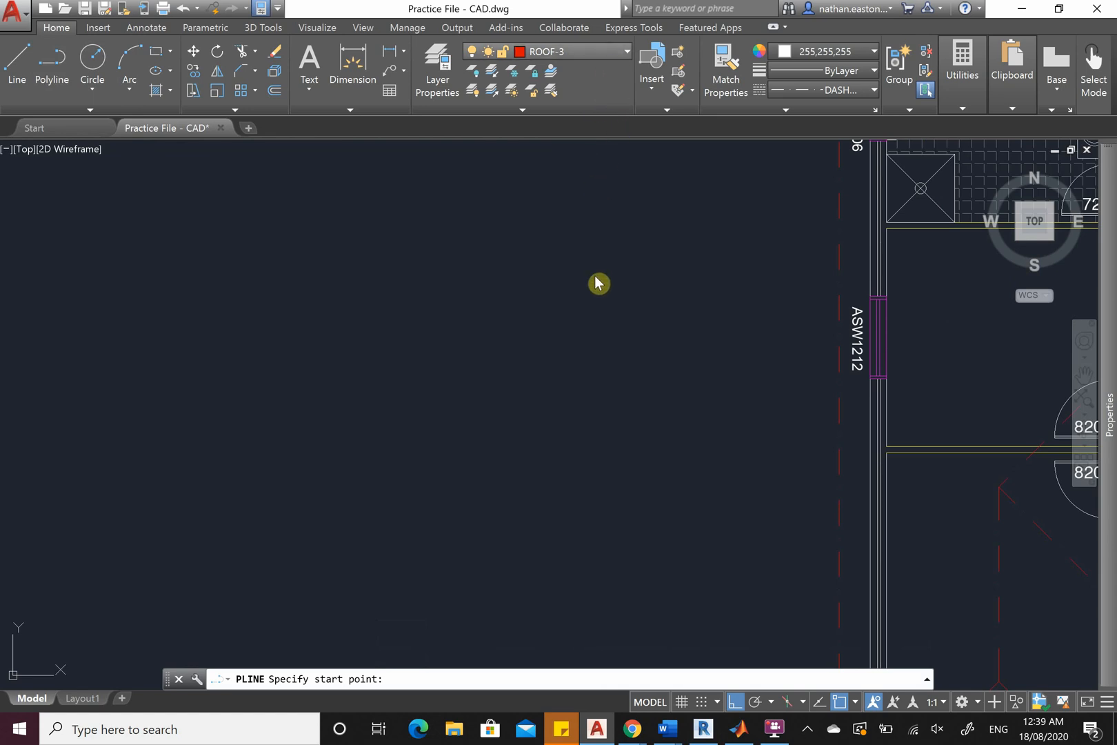
click(572, 51)
scroll(576, 352, up, 16)
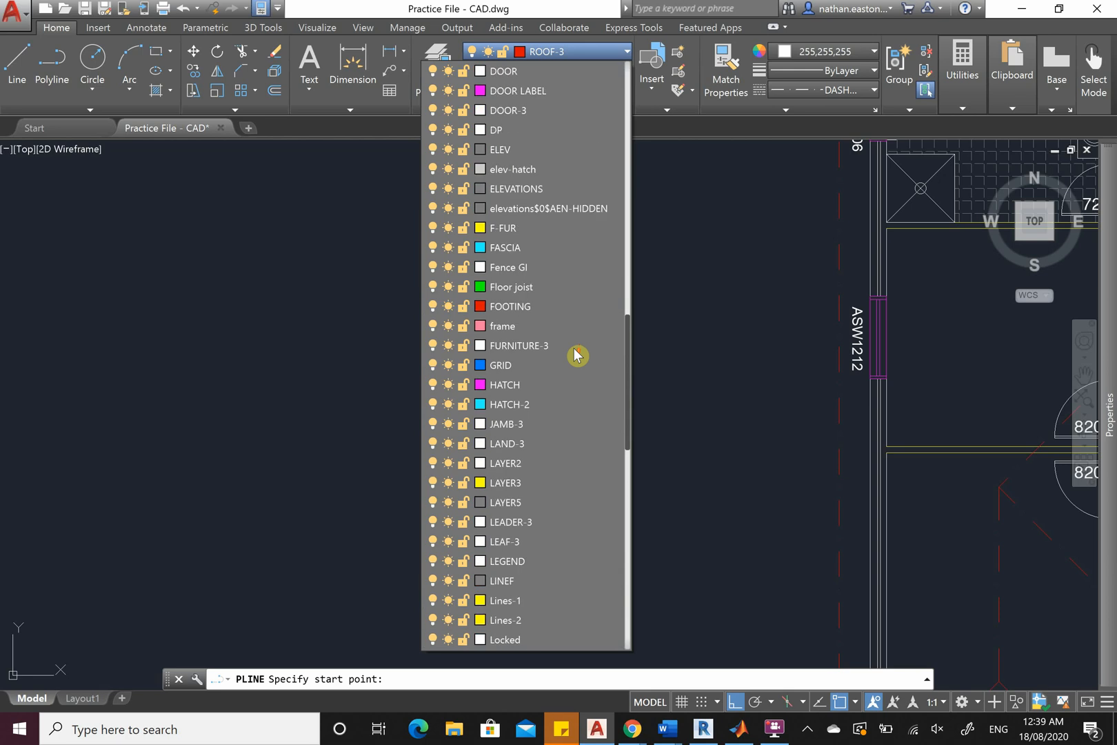
scroll(574, 349, up, 2)
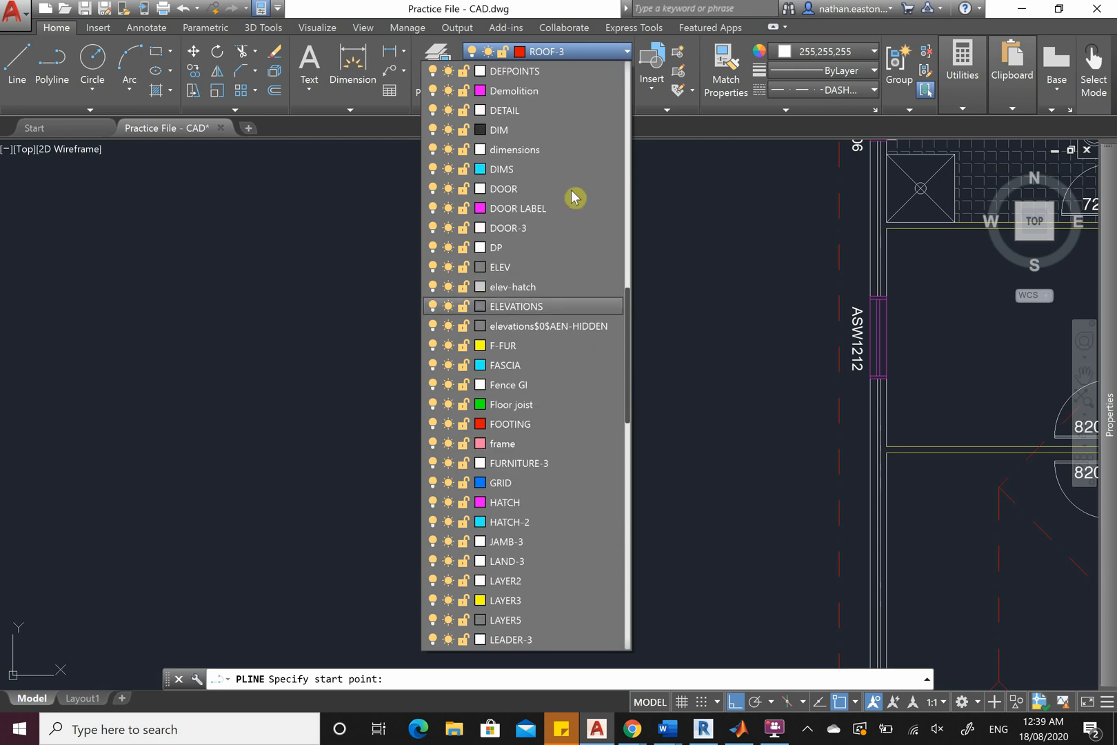
click(549, 307)
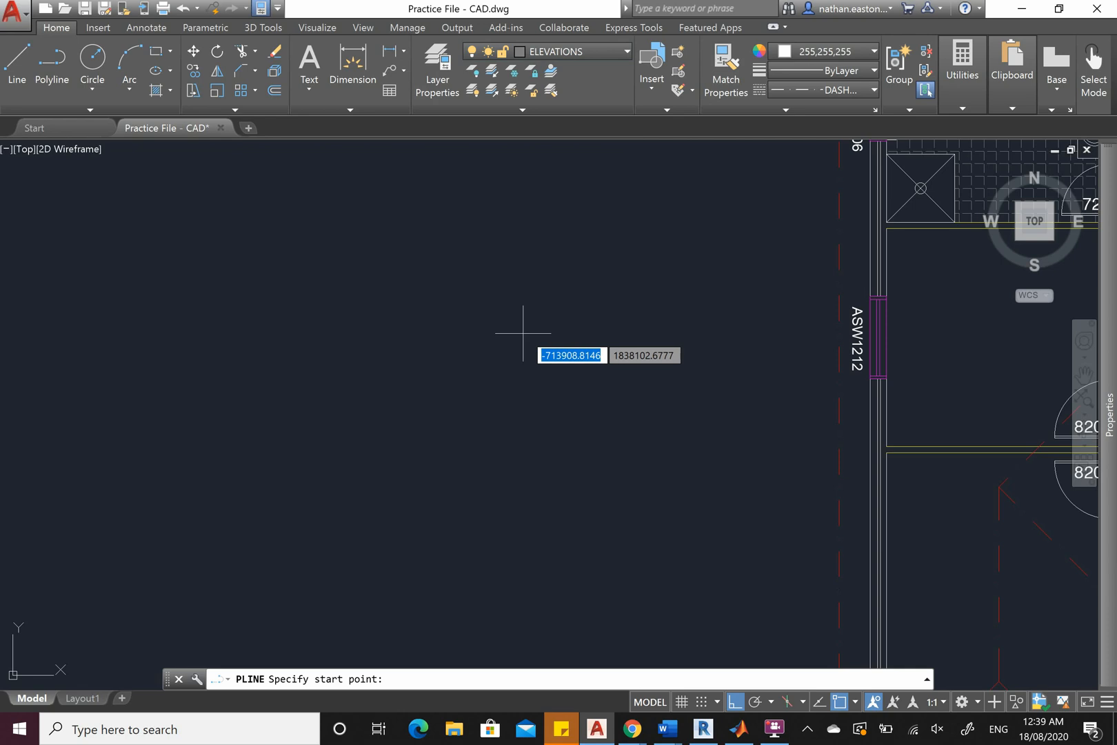
Draw a horizontal polyline 800 long towards the left in the empty area, setting the current linetype to CONTINUOUS
click(563, 336)
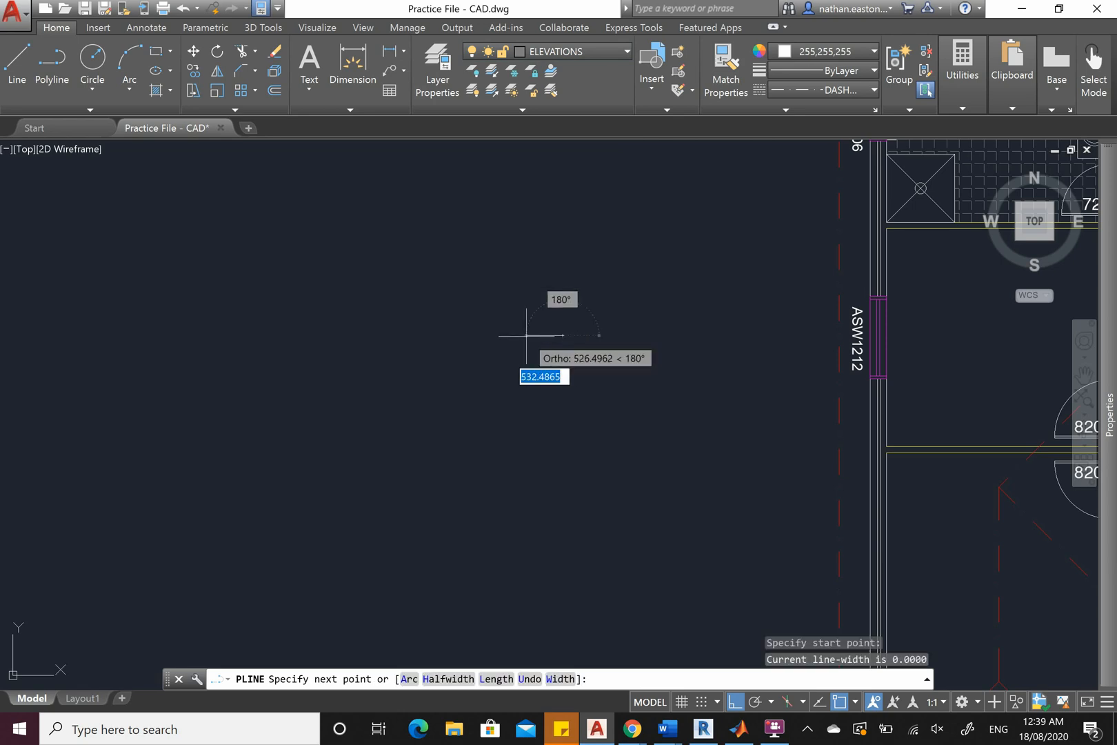
scroll(498, 331, up, 4)
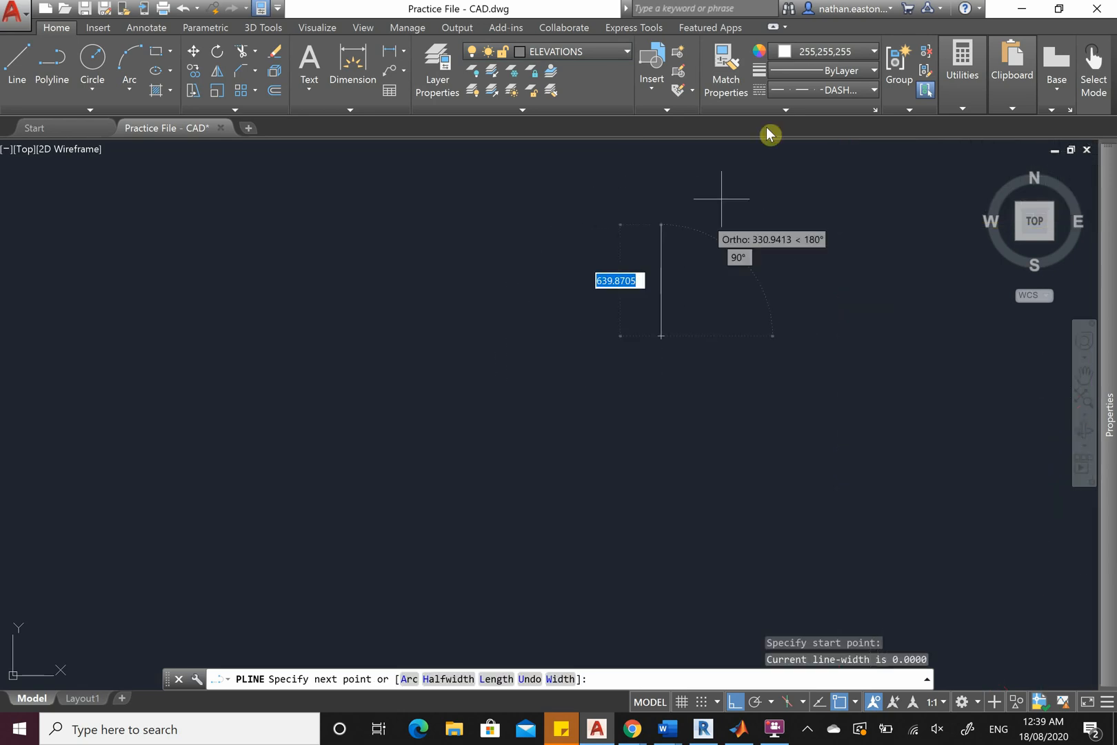
click(834, 90)
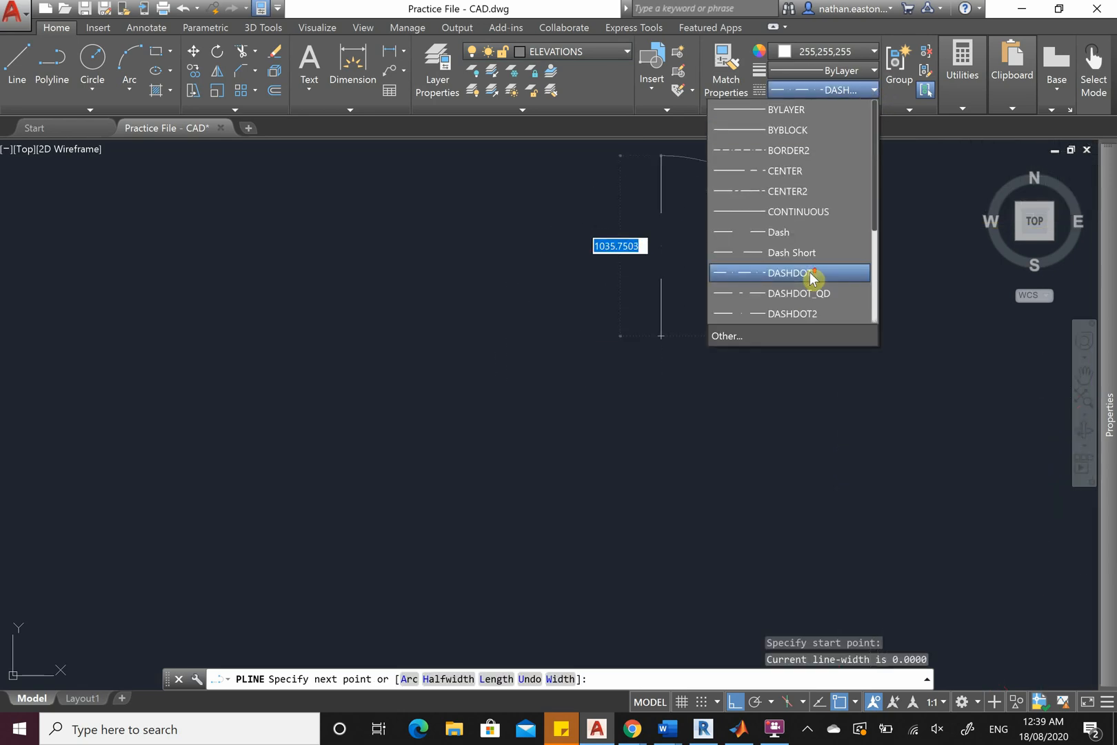
click(800, 211)
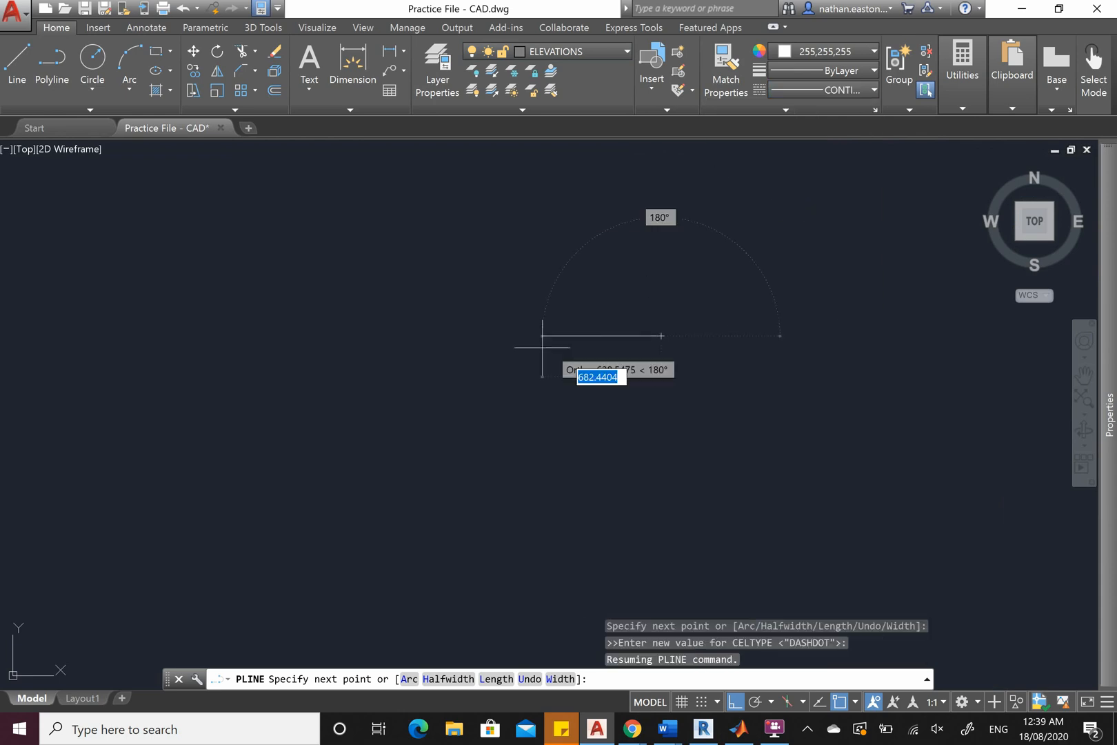
scroll(543, 342, up, 2)
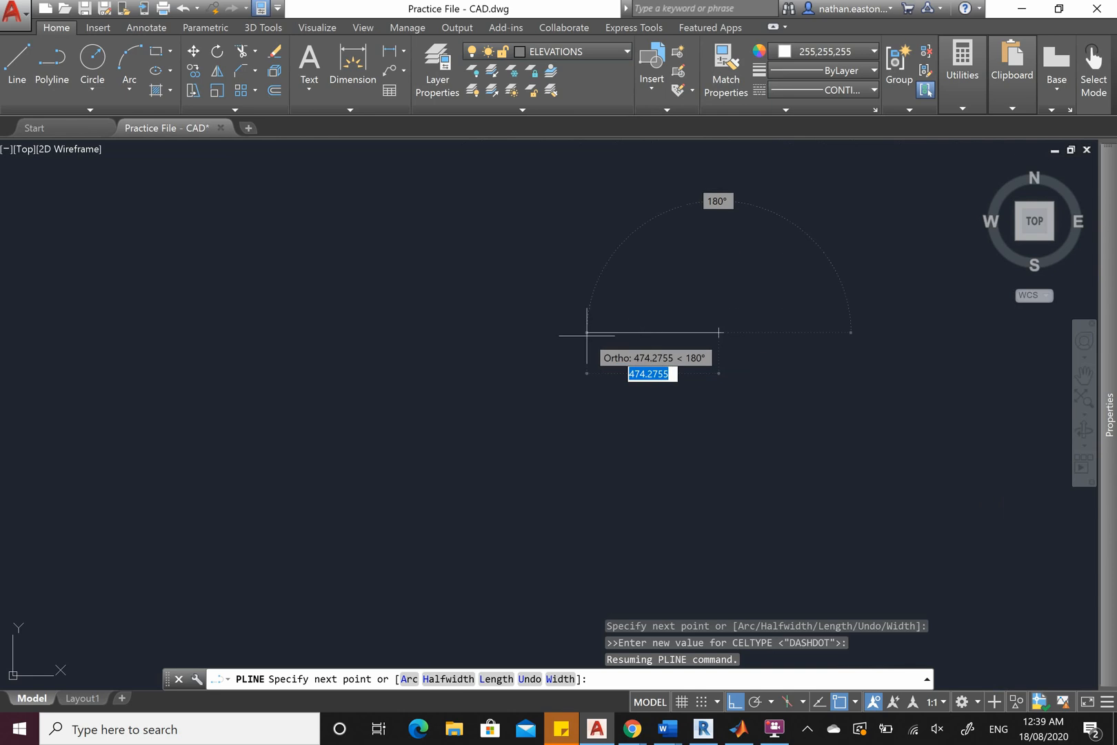
text(800)
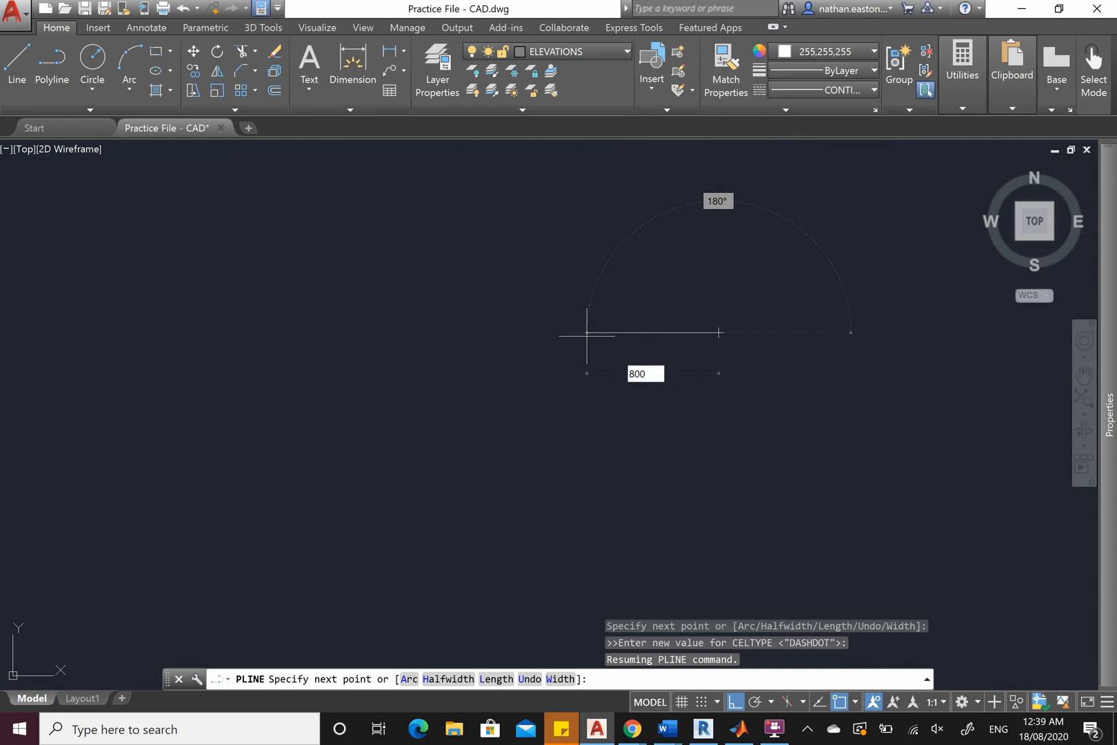
key(Return)
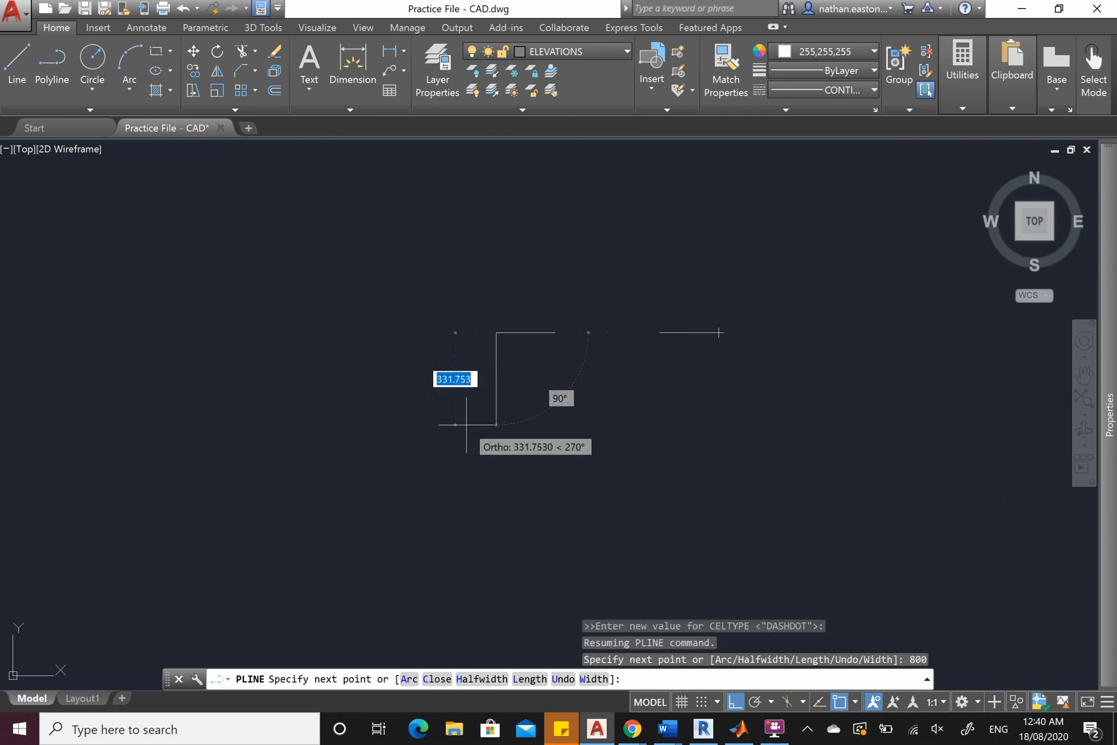
key(Escape)
Change the linetype of the 800 long horizontal polyline to CONTINUOUS
click(787, 395)
click(495, 247)
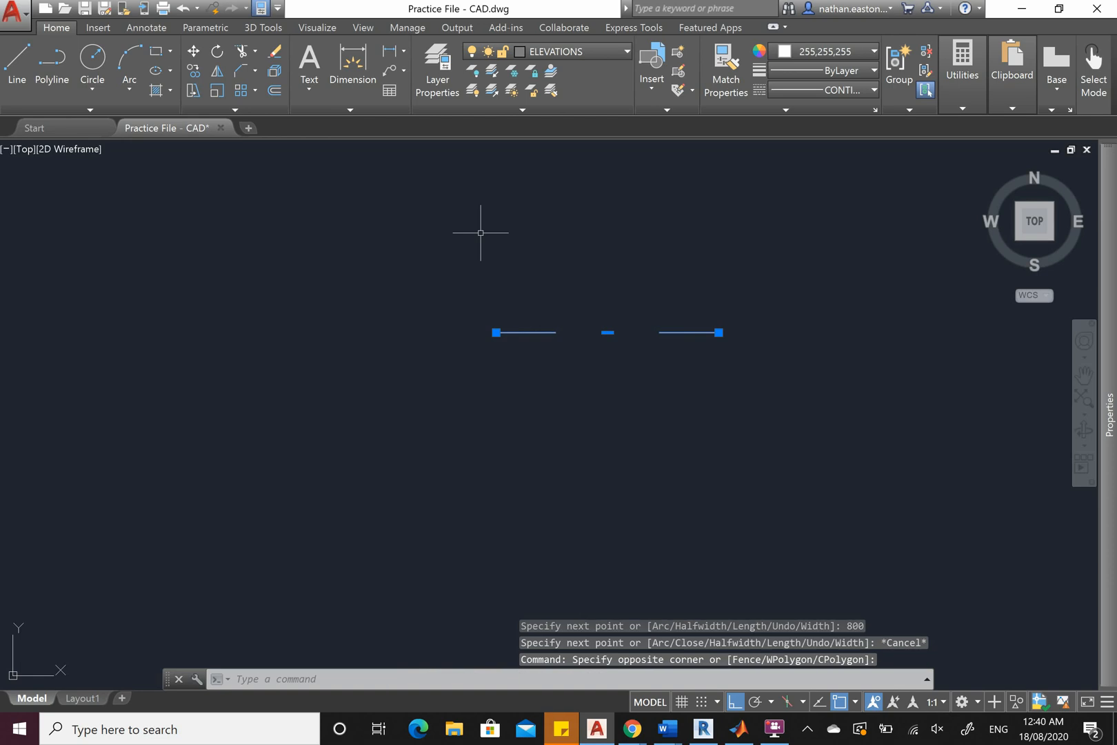
click(873, 91)
scroll(803, 256, up, 3)
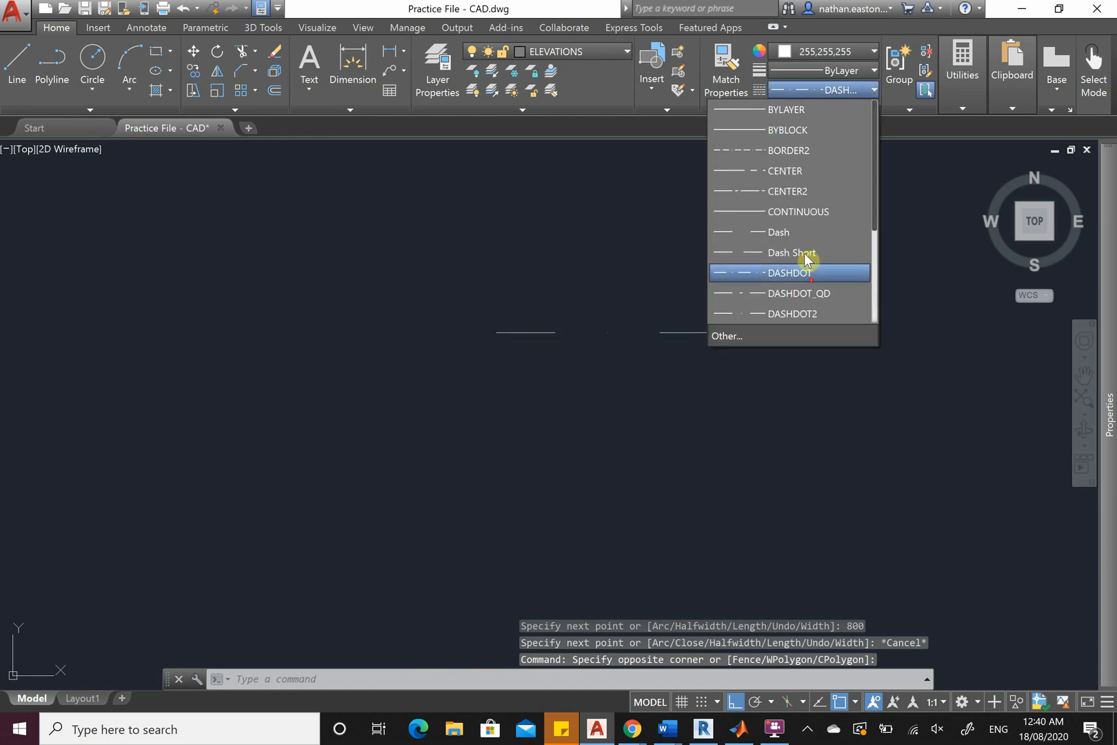
click(811, 211)
key(Escape)
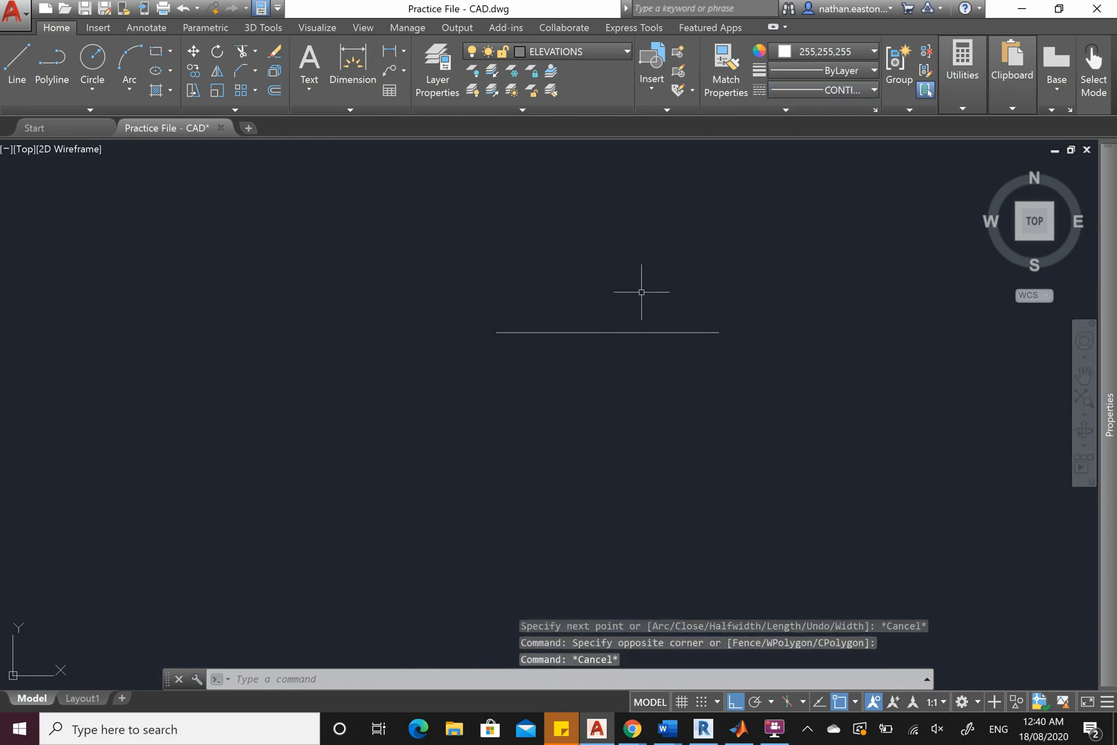
click(51, 64)
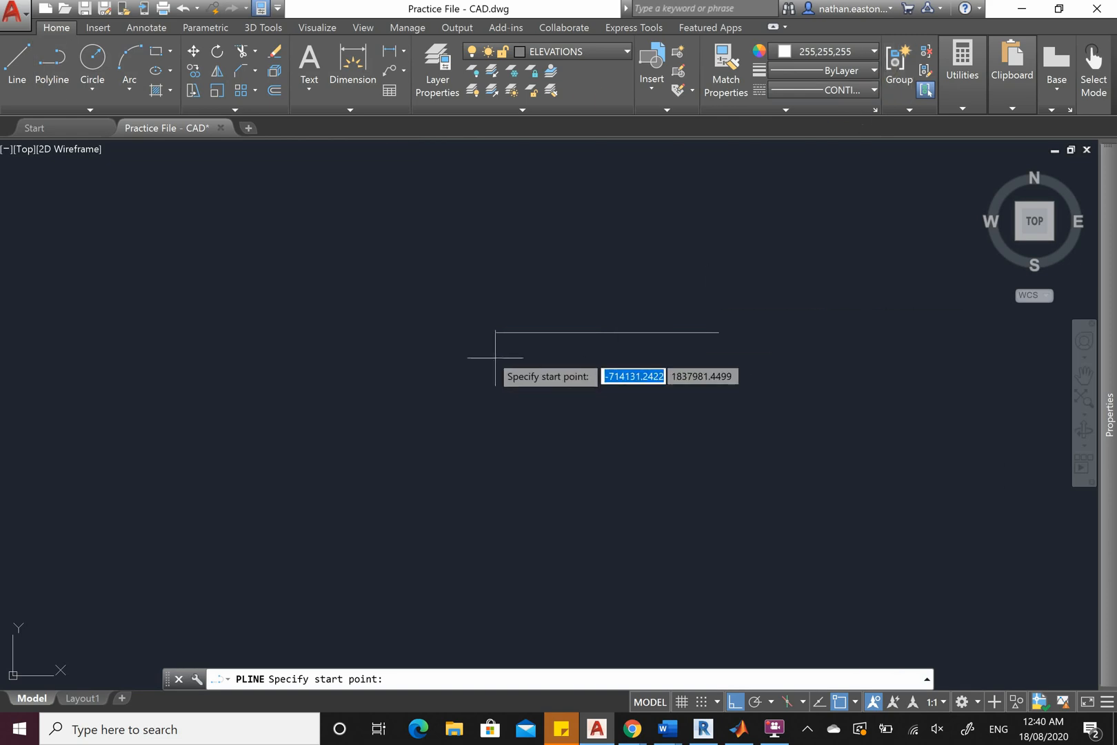
click(494, 332)
key(Escape)
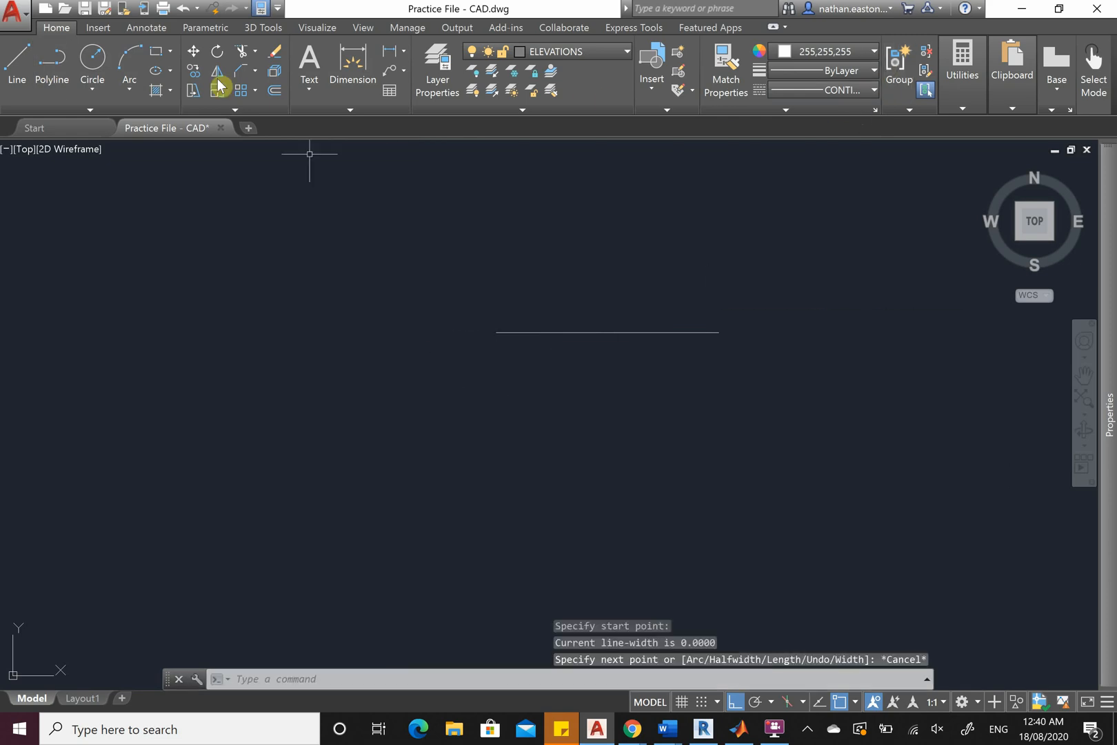
Draw a polyline from the left end of the horizontal line, 100 down and 800 to the right
click(52, 62)
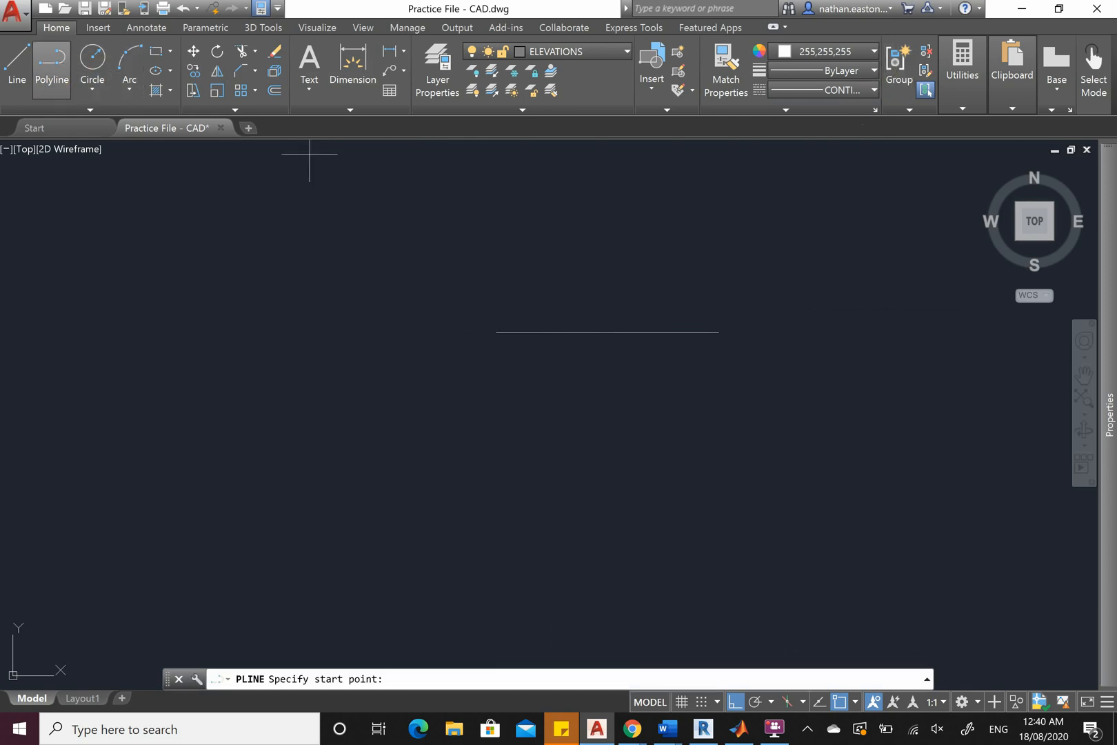
click(495, 332)
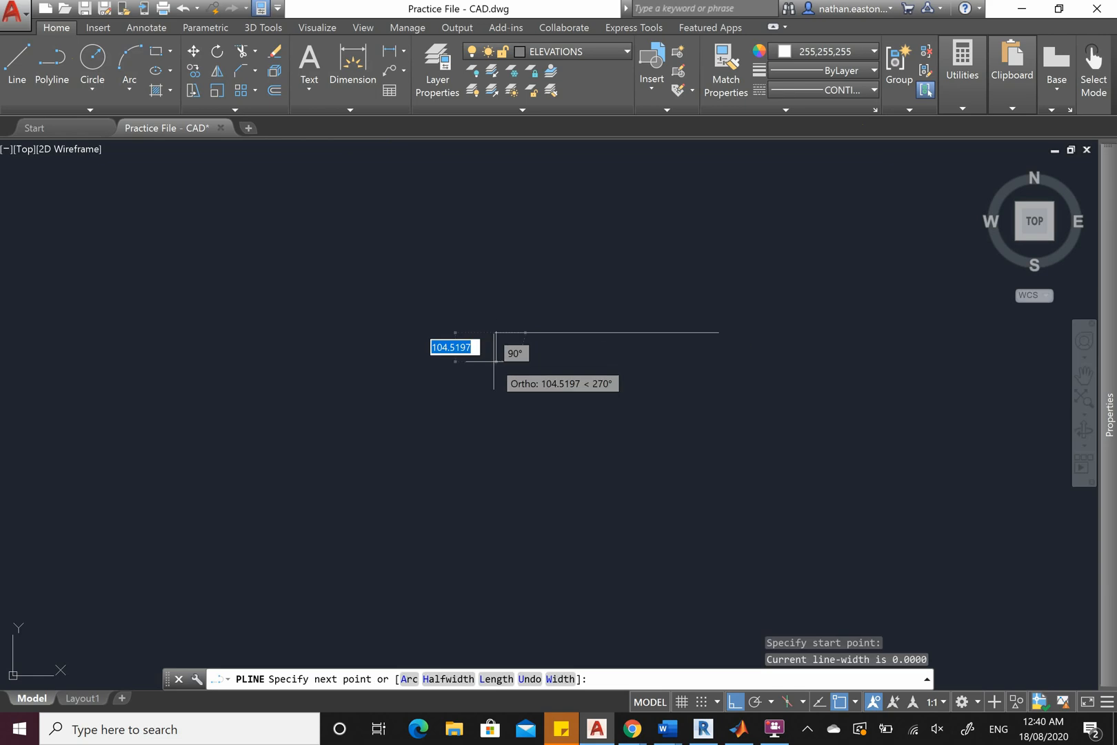
text(100)
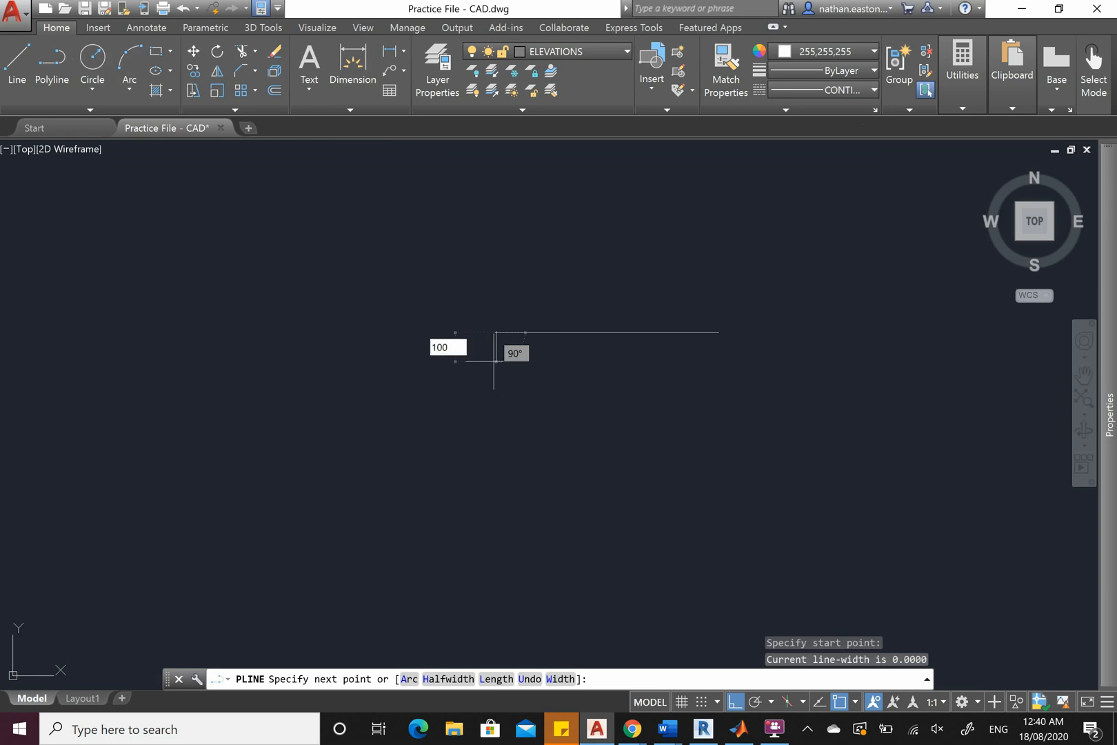
key(Return)
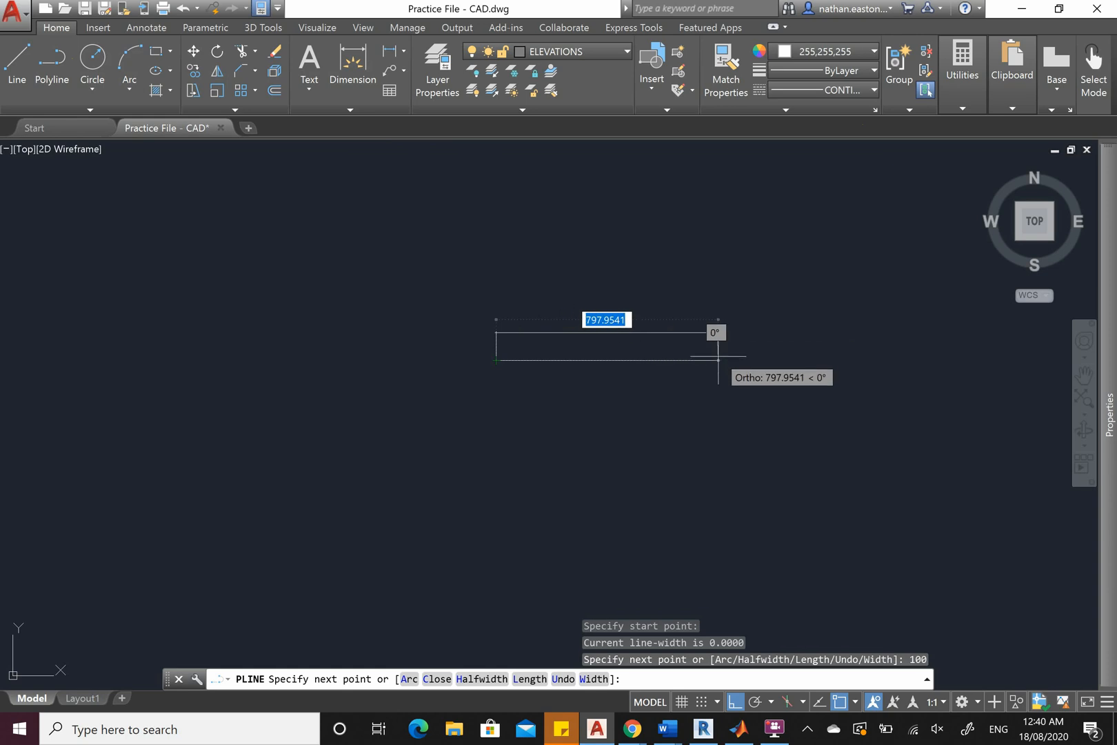
text(800)
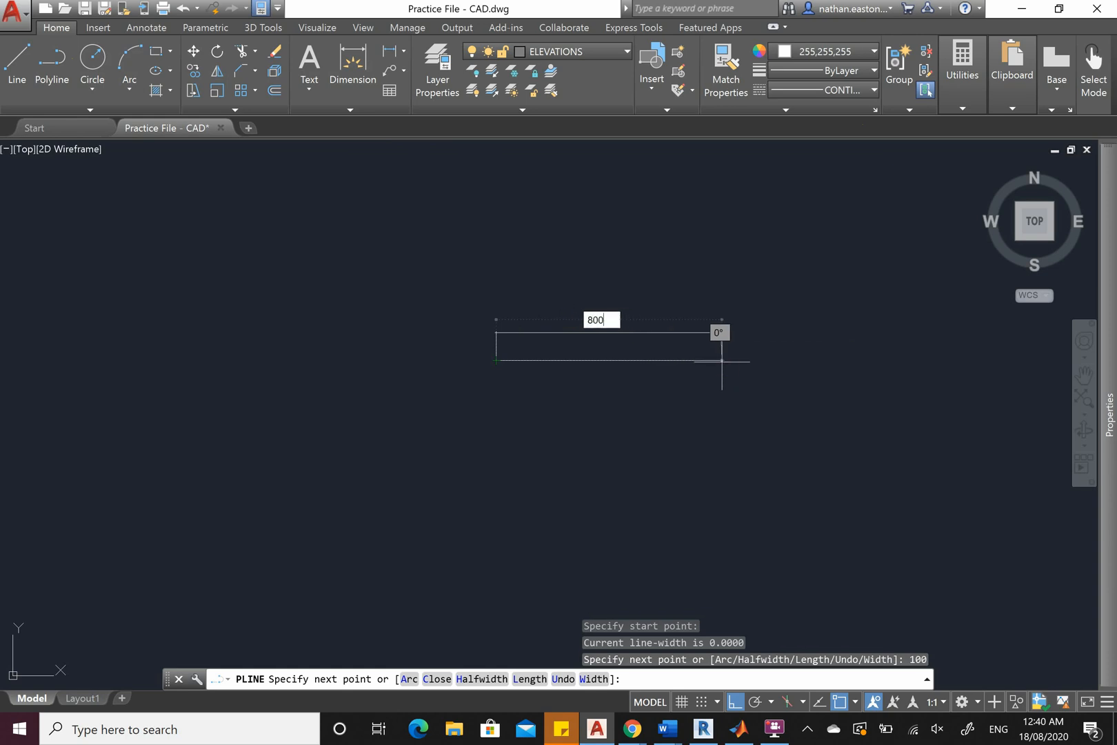
key(Return)
key(Escape)
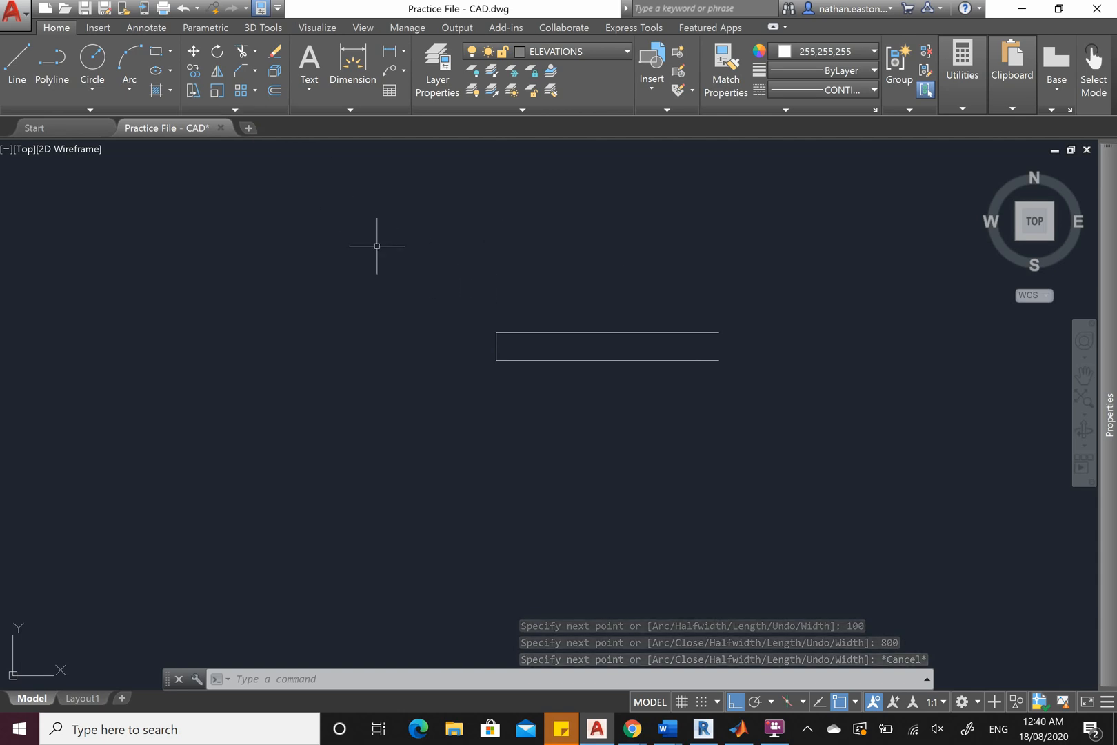
Draw lines from the lower line's right end, 700 left, 100 down and 700 right, and delete the overlapping 700 segment
click(16, 62)
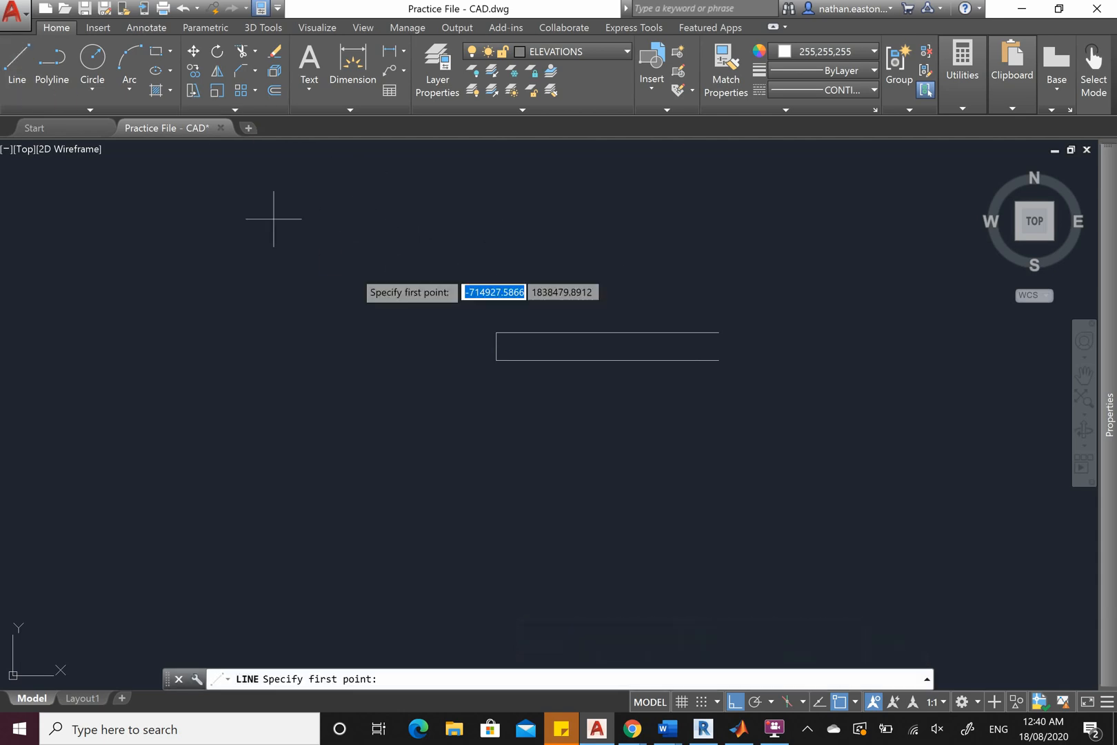
click(717, 361)
text(7)
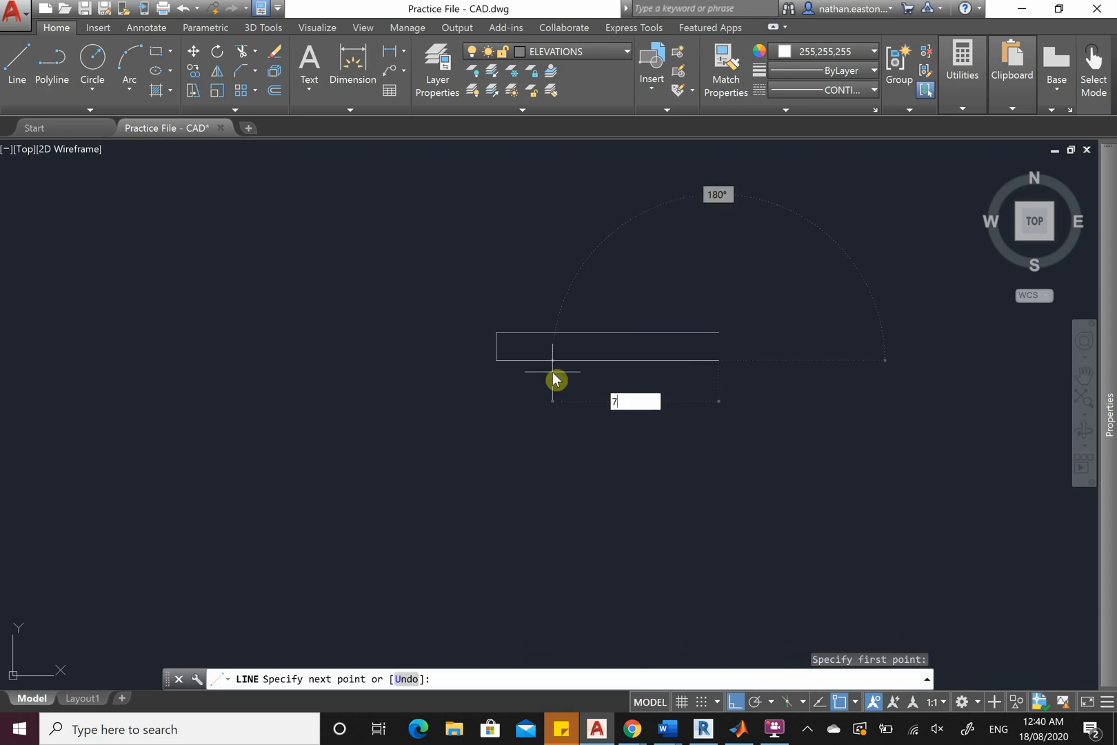
text(00)
key(Return)
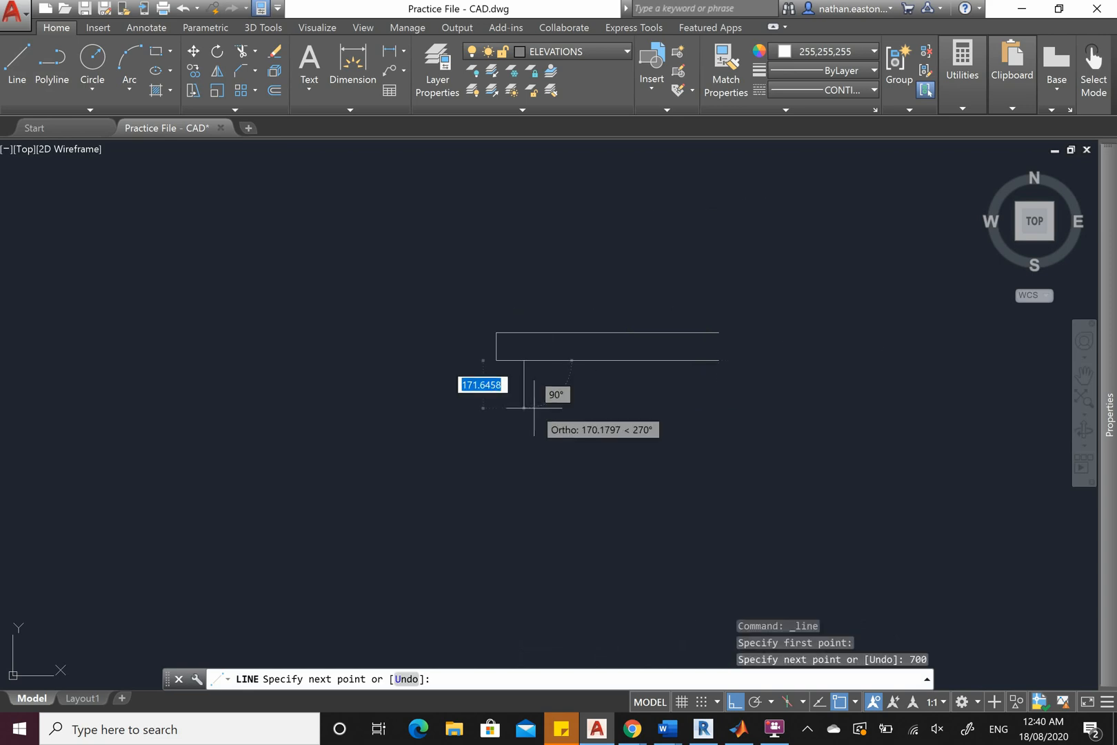
text(100)
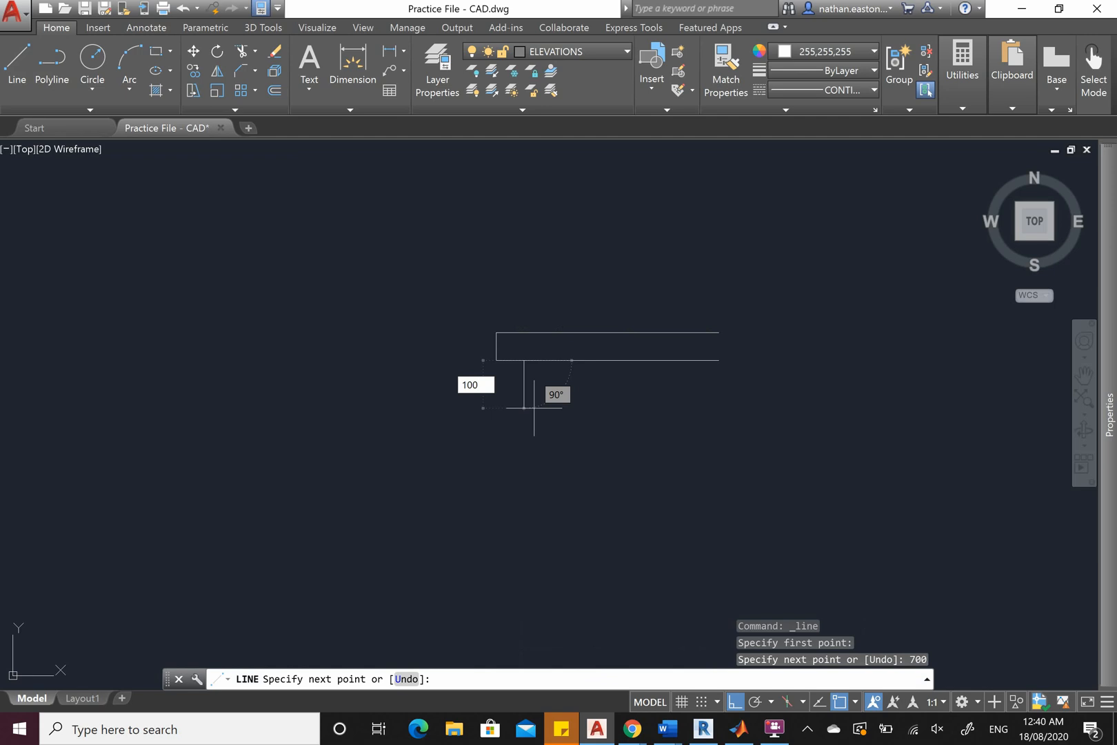
key(Return)
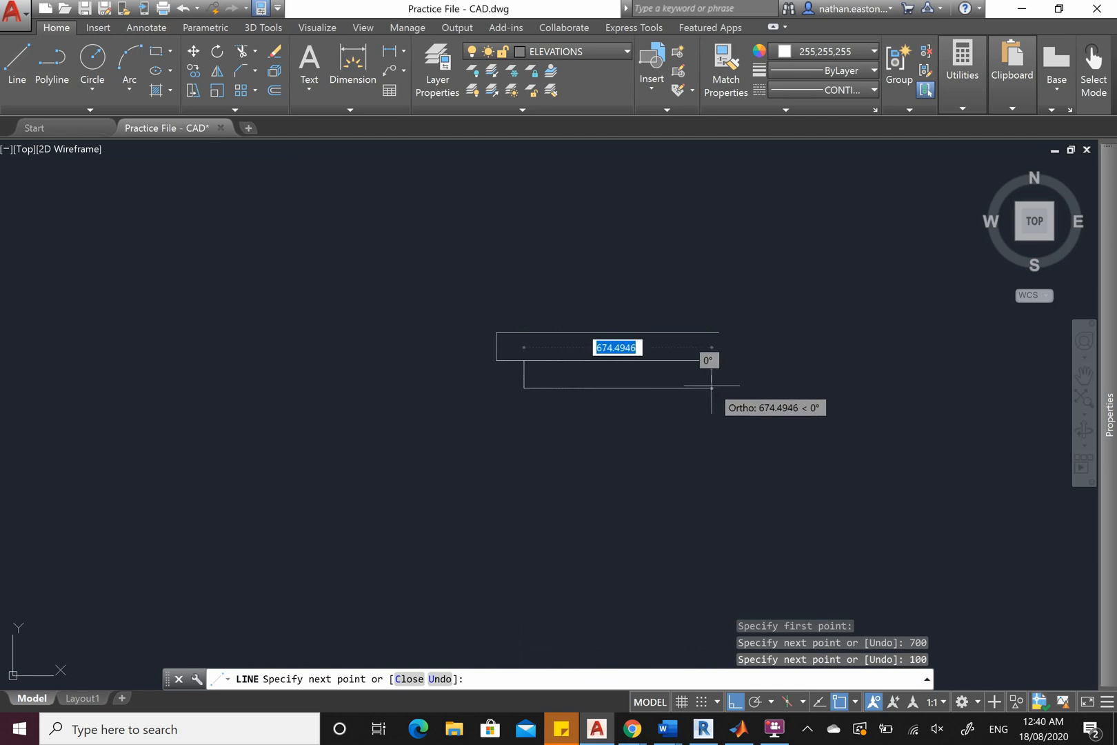
text(700)
key(Return)
key(Escape)
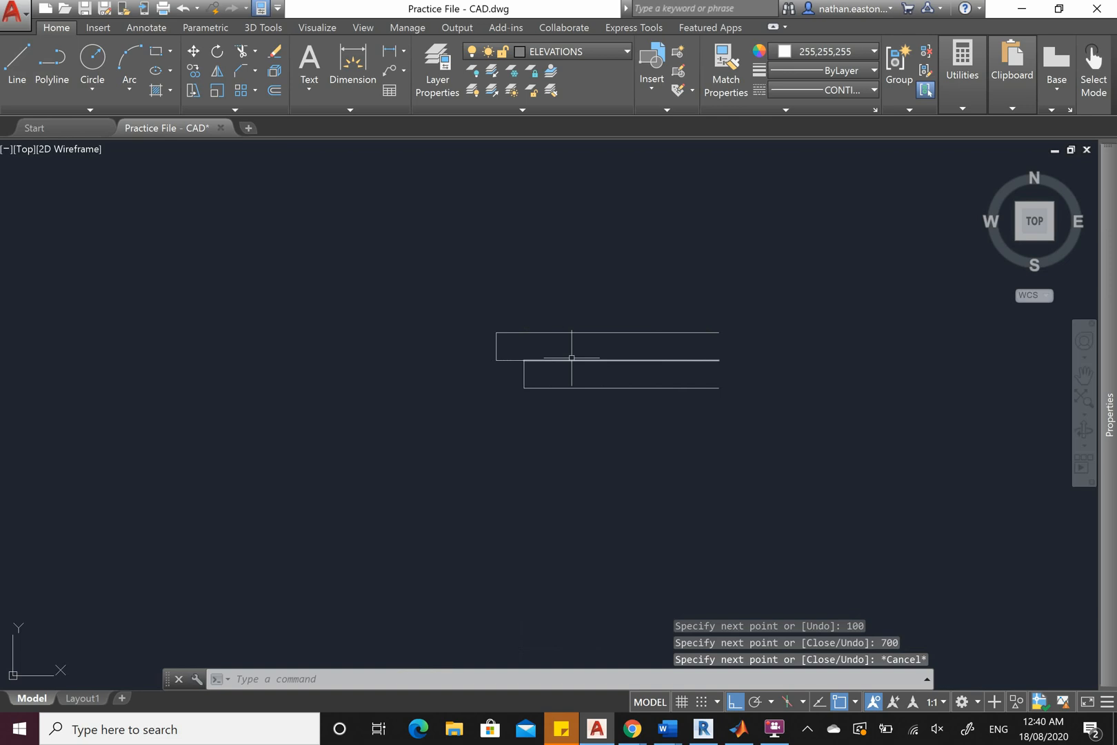
click(683, 361)
key(Delete)
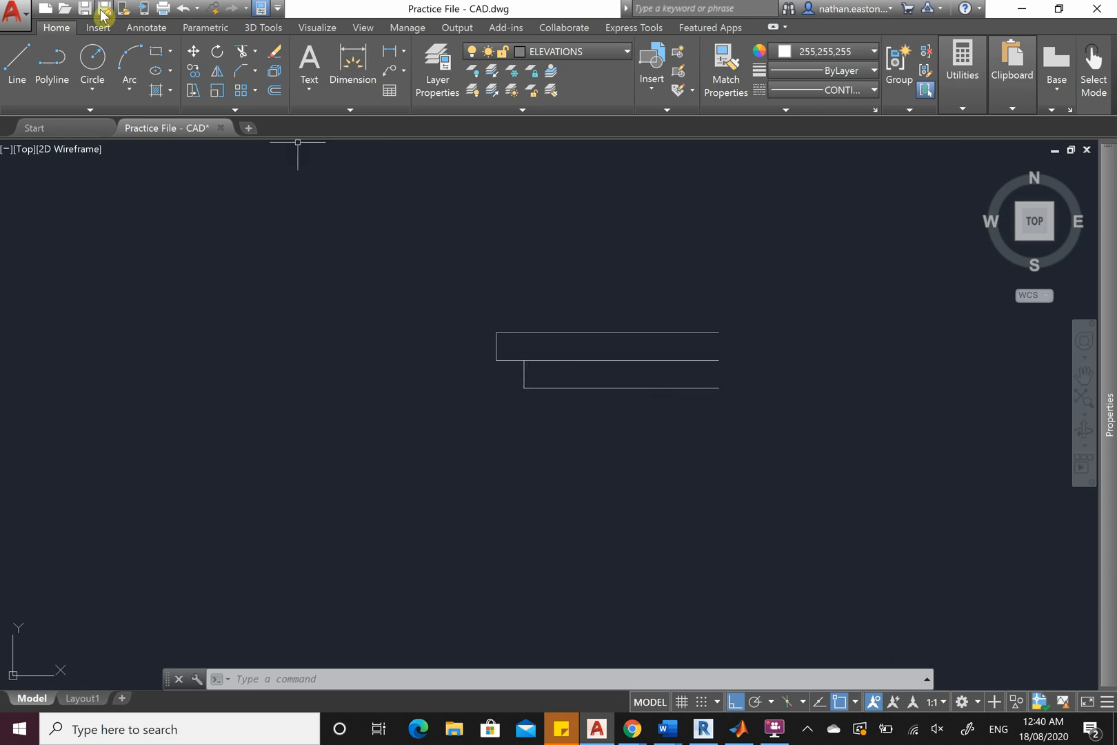
Draw lines from the lower step's bottom-left corner, 450 right along its bottom edge and 500 straight down
click(17, 61)
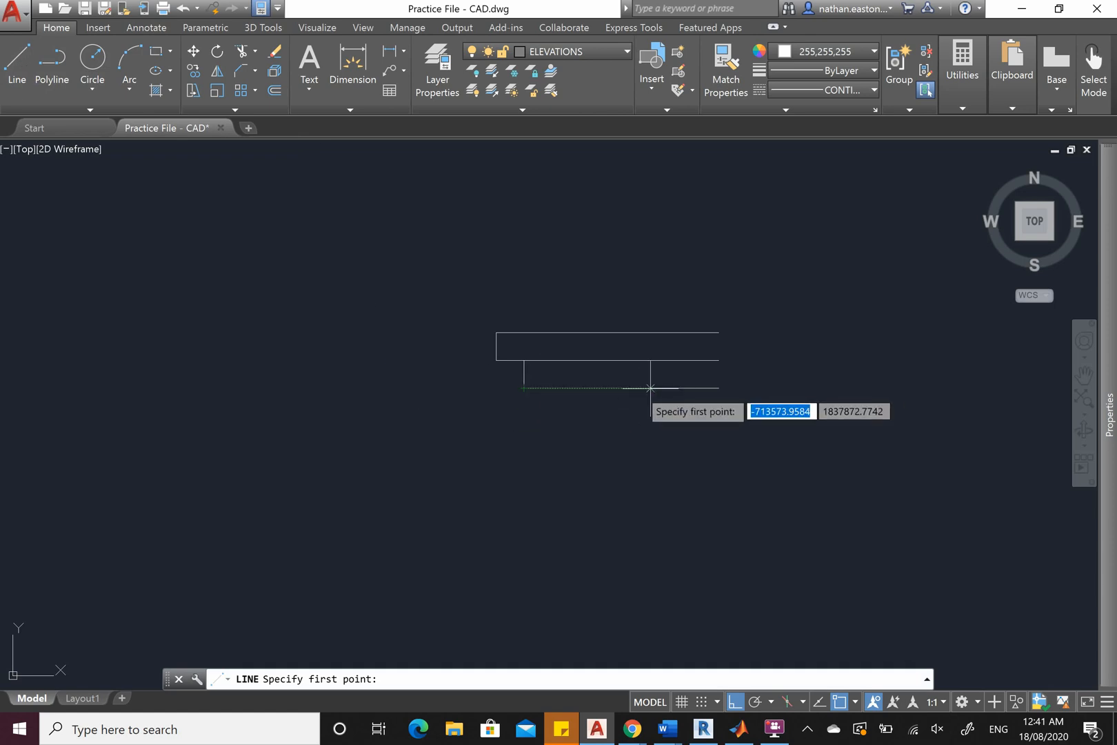
click(524, 387)
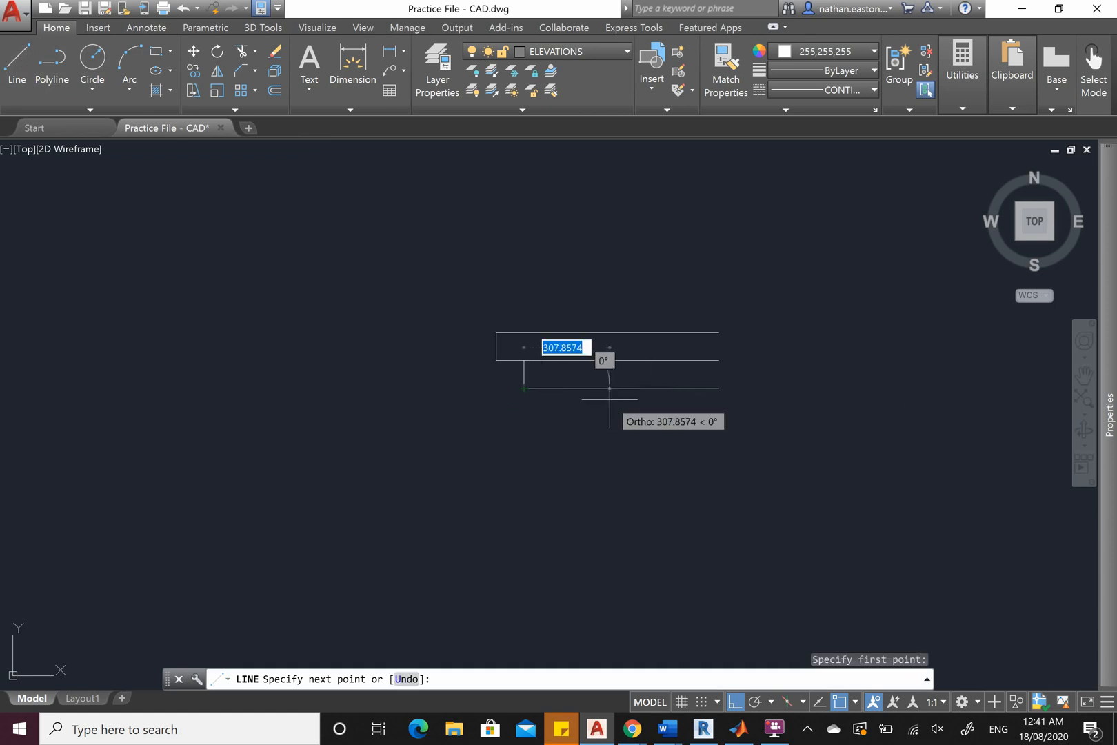
text(450)
key(Return)
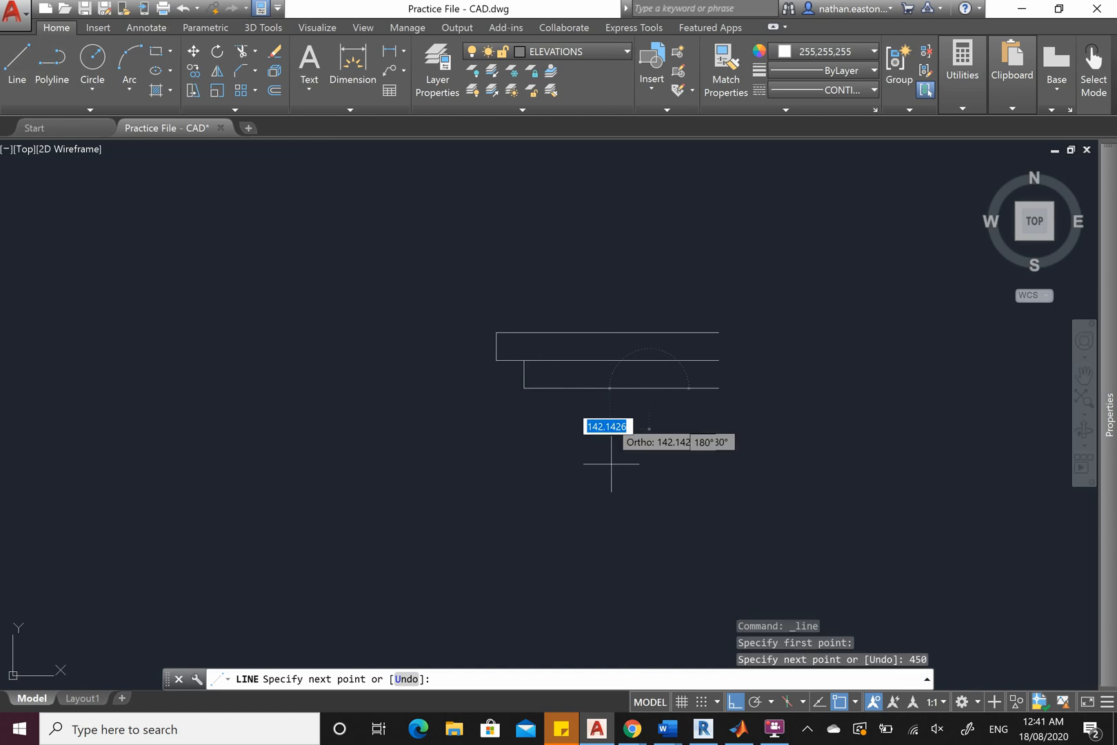
text(500)
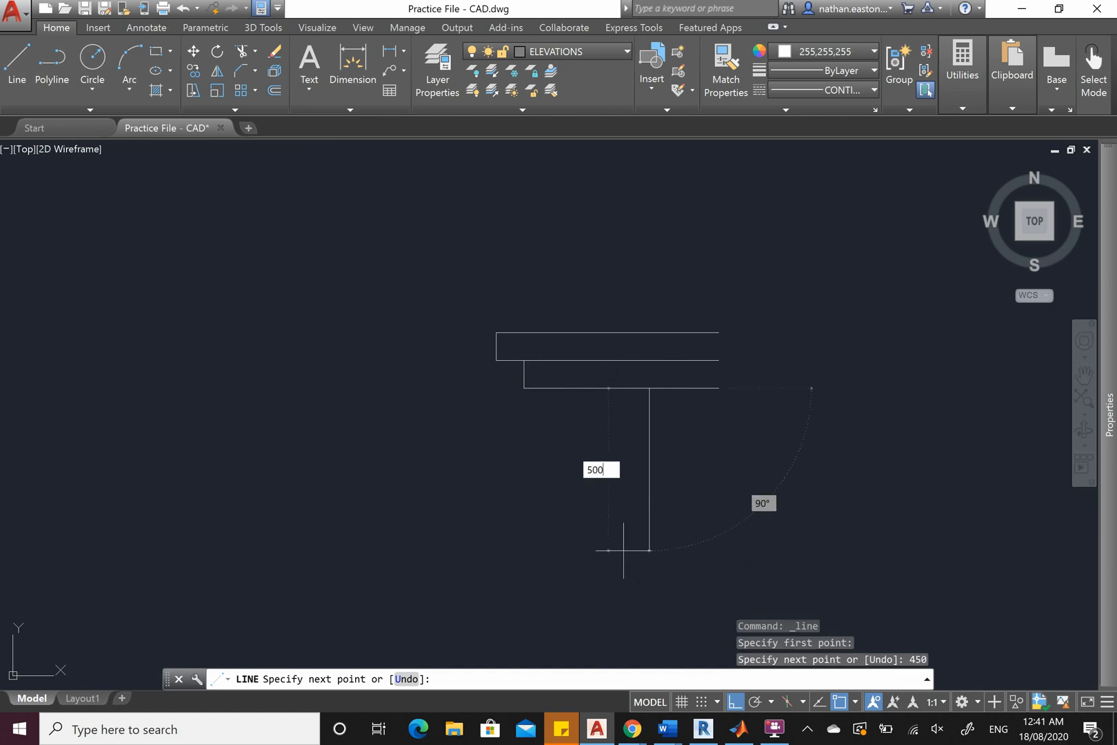
key(Return)
key(Escape)
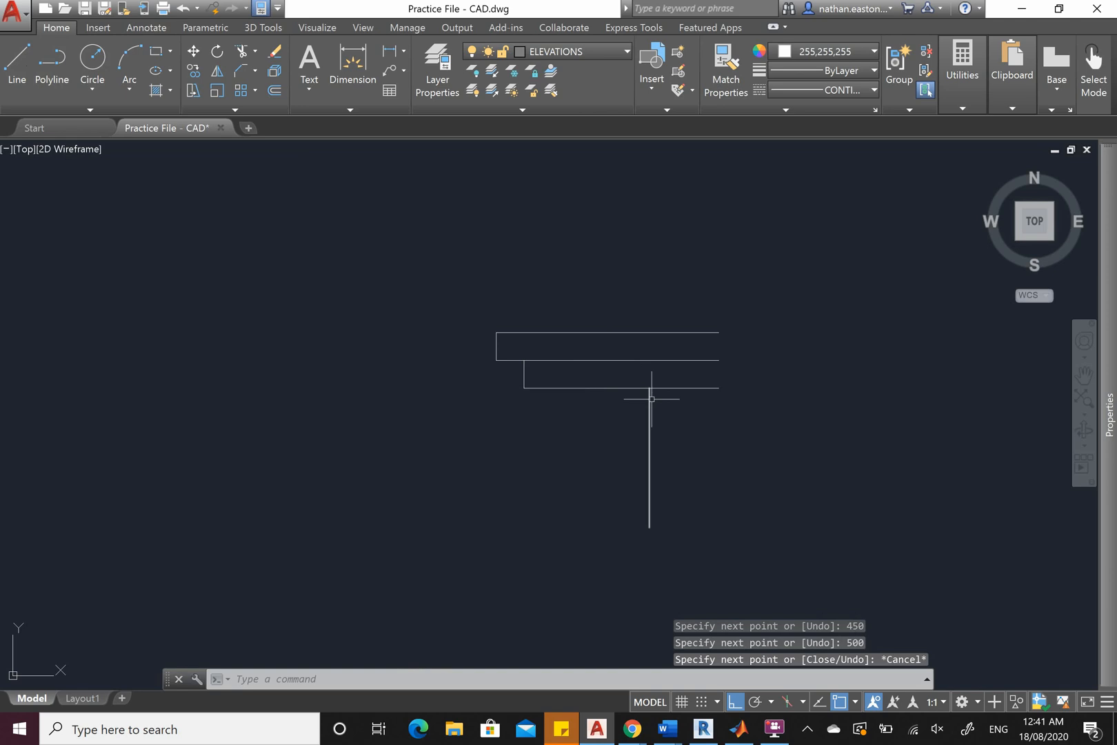
Delete the overlapping 450 long line on the lower step's bottom edge
scroll(386, 299, down, 6)
scroll(636, 299, down, 2)
scroll(735, 380, up, 8)
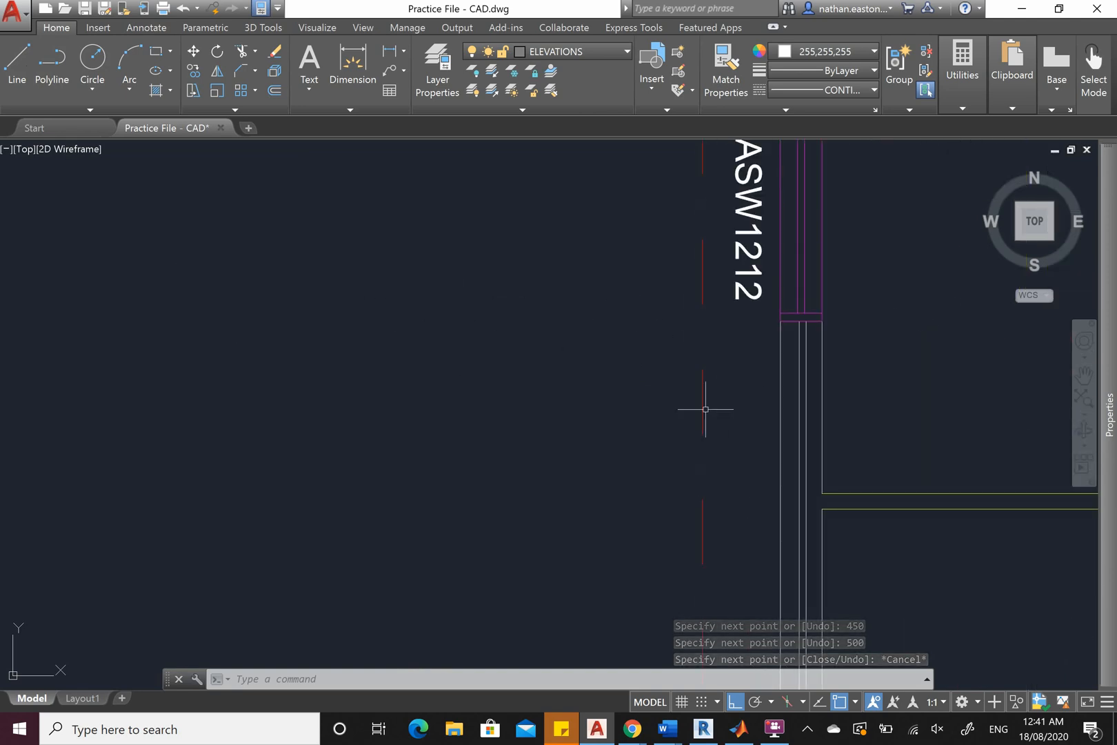
scroll(607, 392, down, 5)
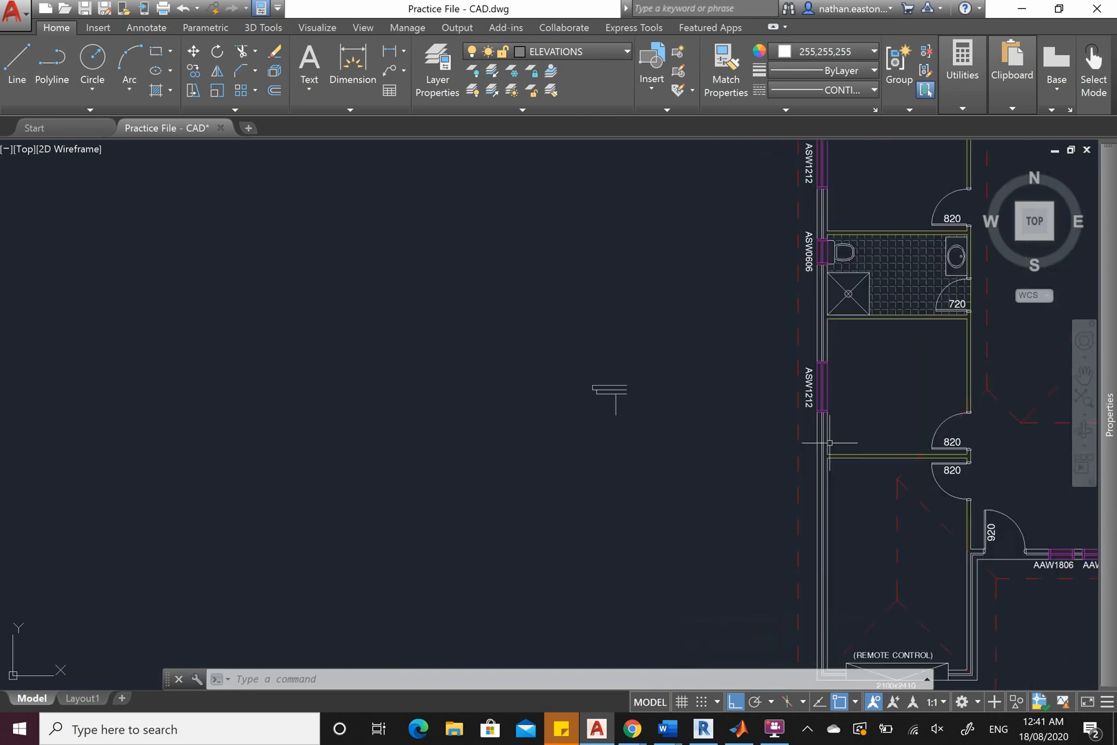
scroll(614, 473, up, 5)
scroll(625, 398, down, 1)
scroll(606, 398, up, 4)
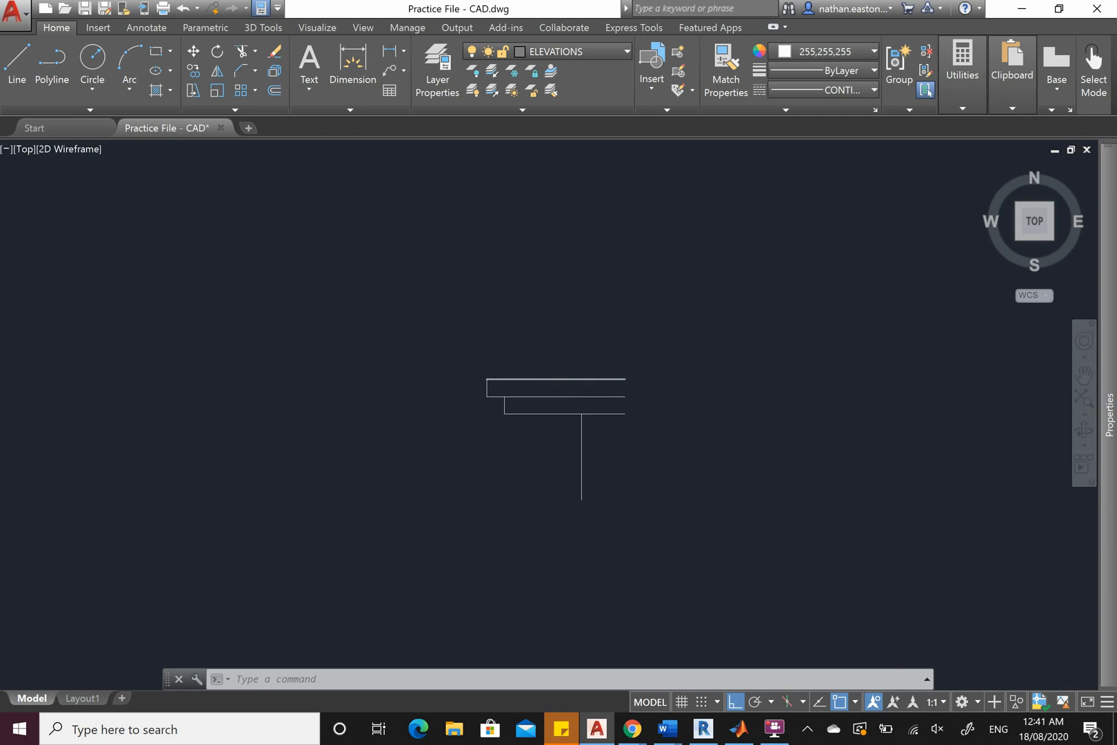
click(536, 434)
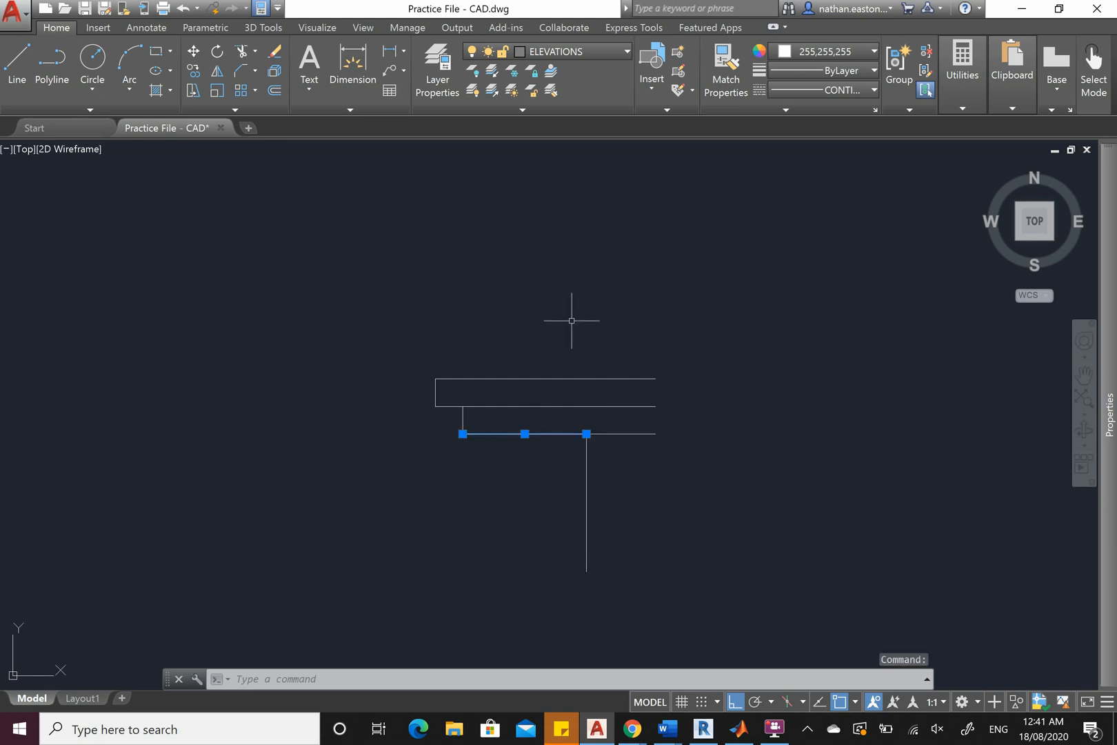
key(Delete)
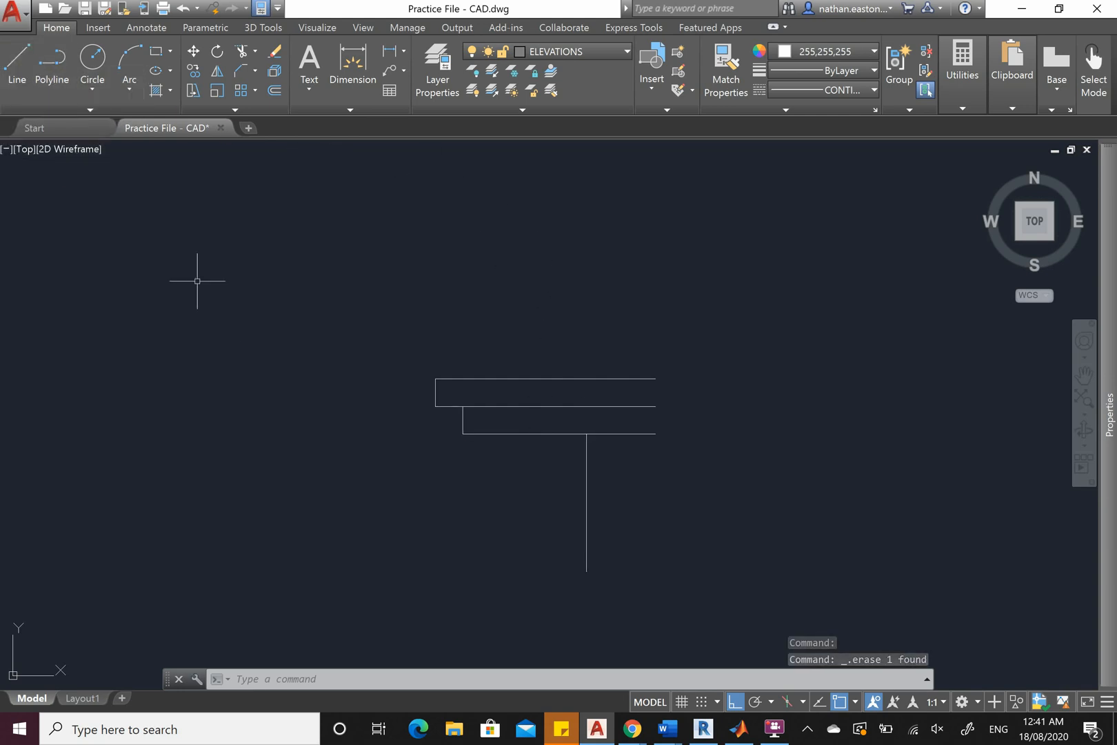
Draw lines from the upper step's top-left corner, 100 right along the top edge and on to its right end
scroll(542, 319, up, 2)
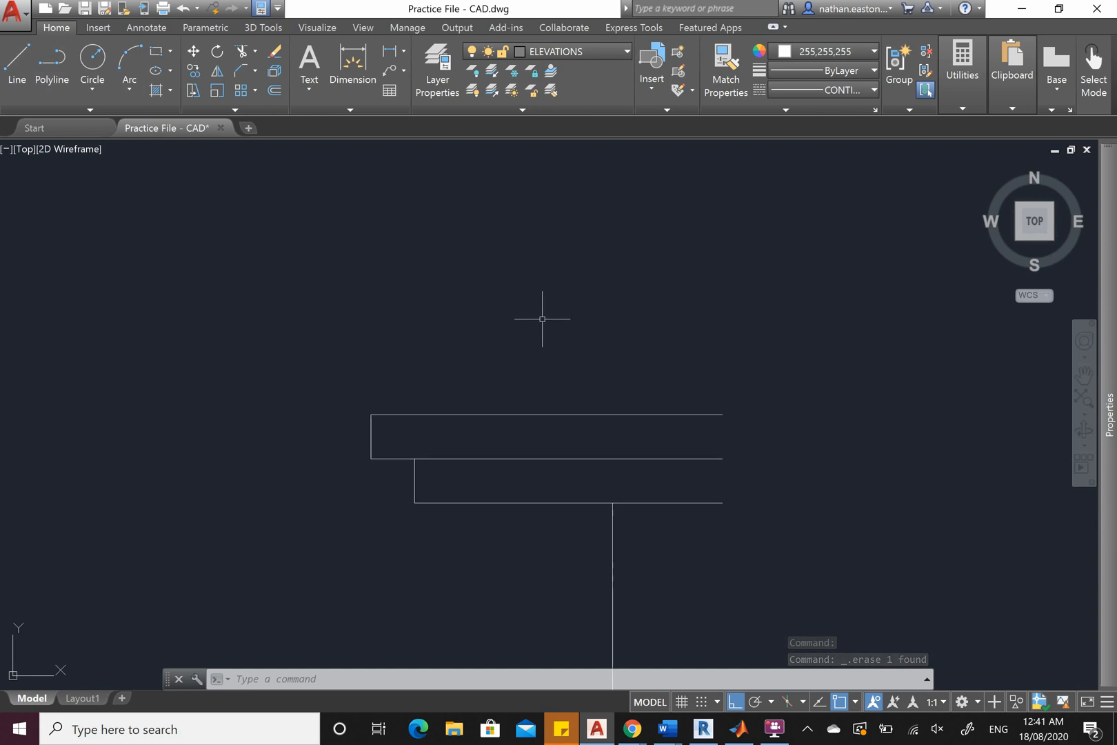
click(17, 62)
click(372, 415)
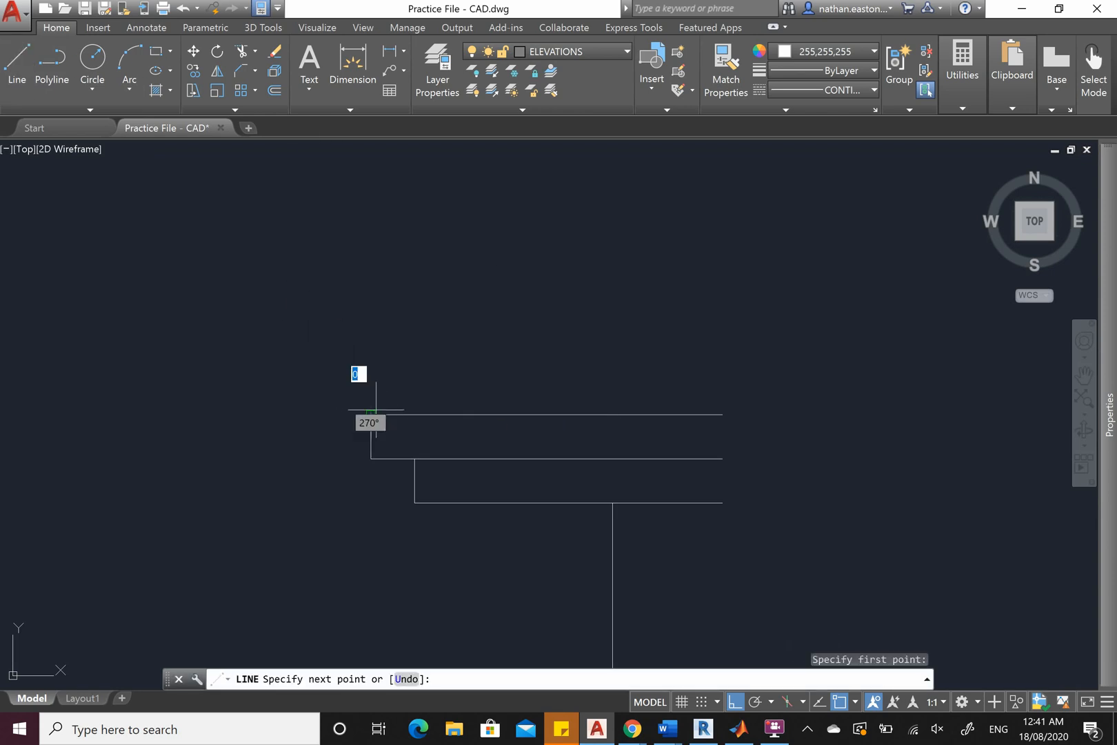
text(100)
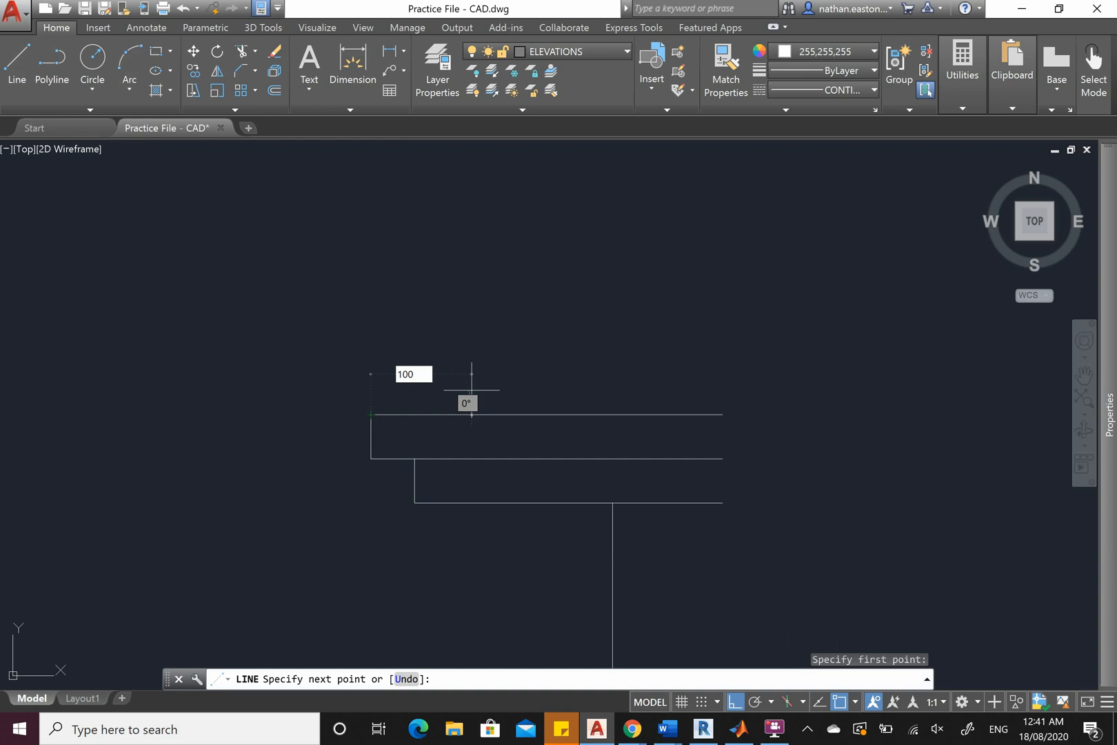
key(Return)
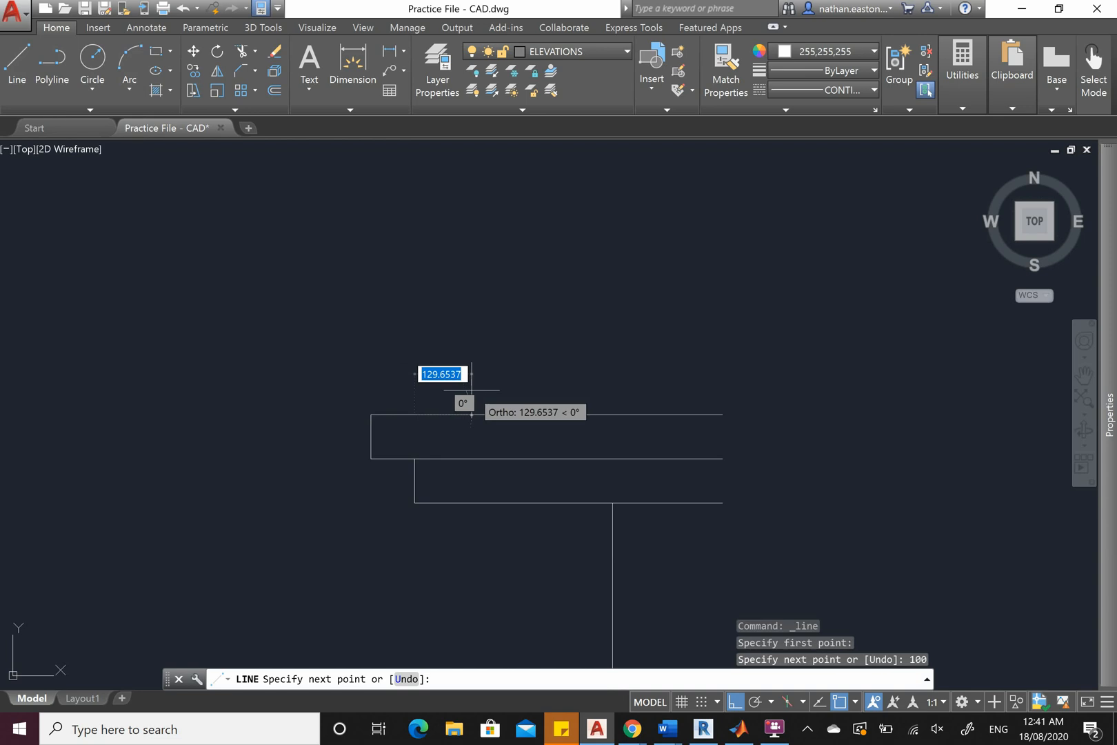
click(723, 414)
key(Escape)
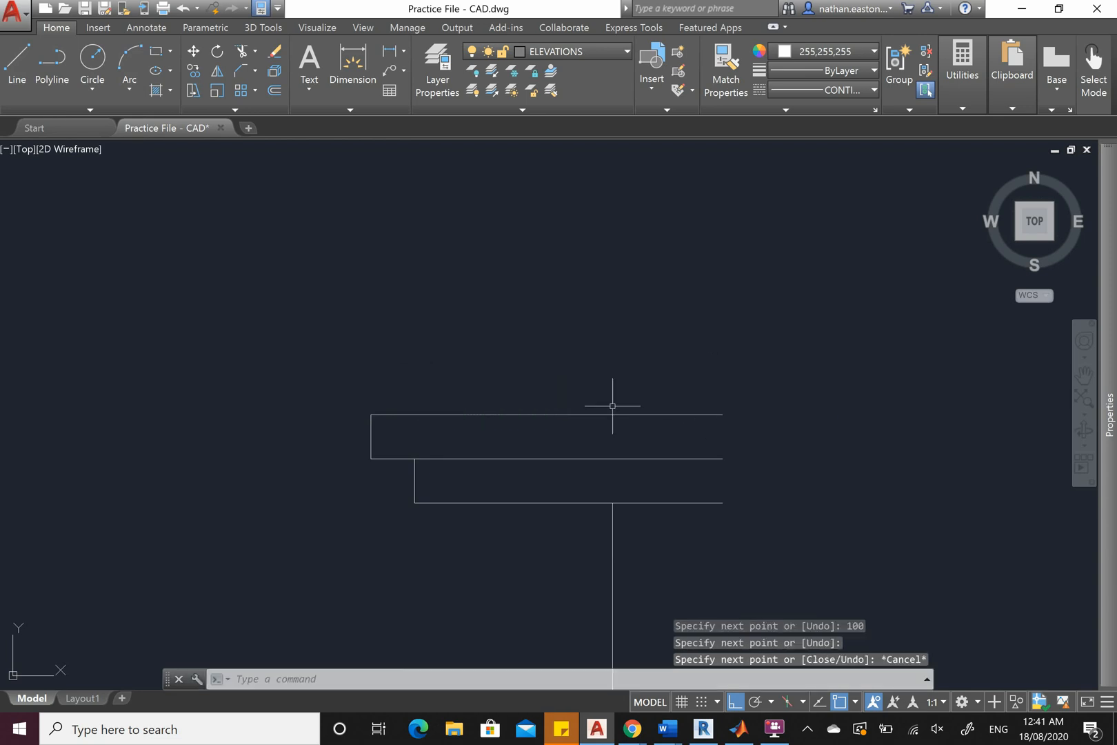
Rotate the longer line segment on the top edge by 22.5 degrees about its left endpoint
click(534, 414)
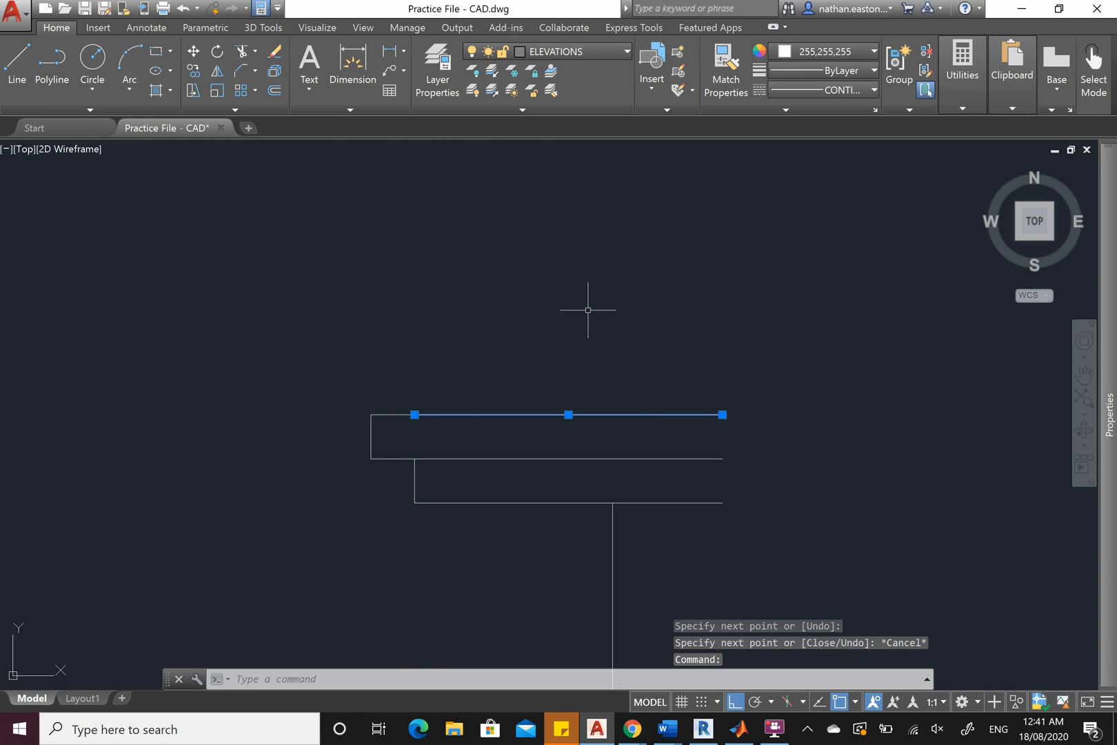
click(218, 55)
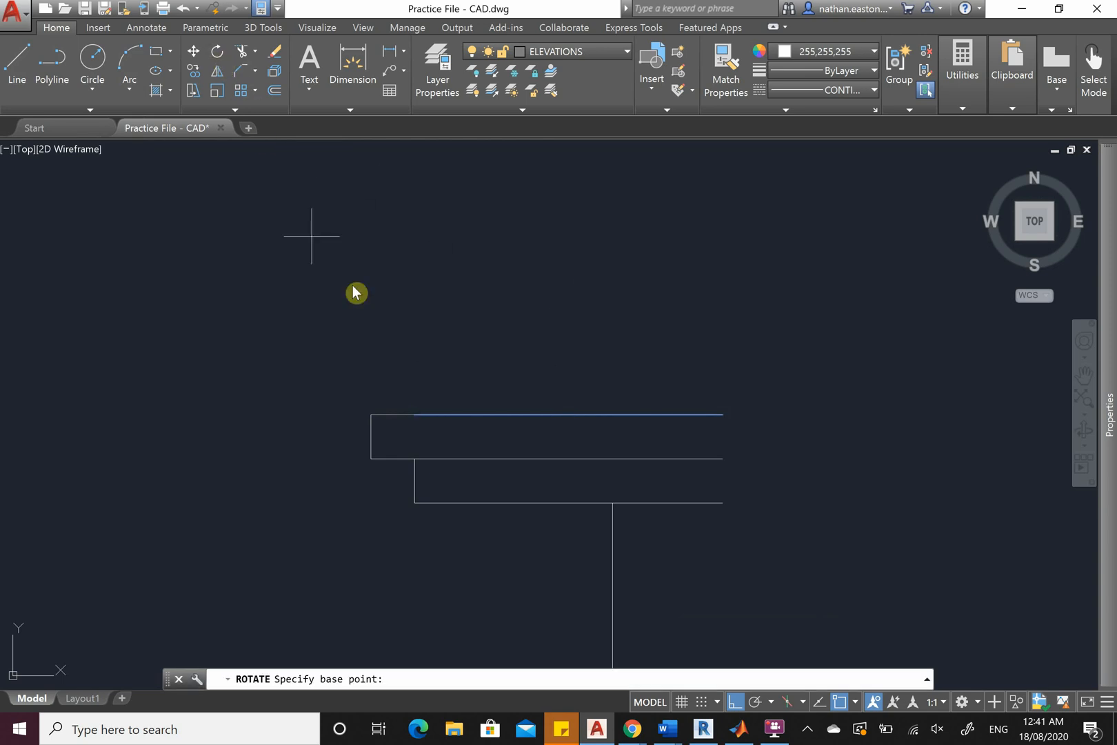
click(414, 415)
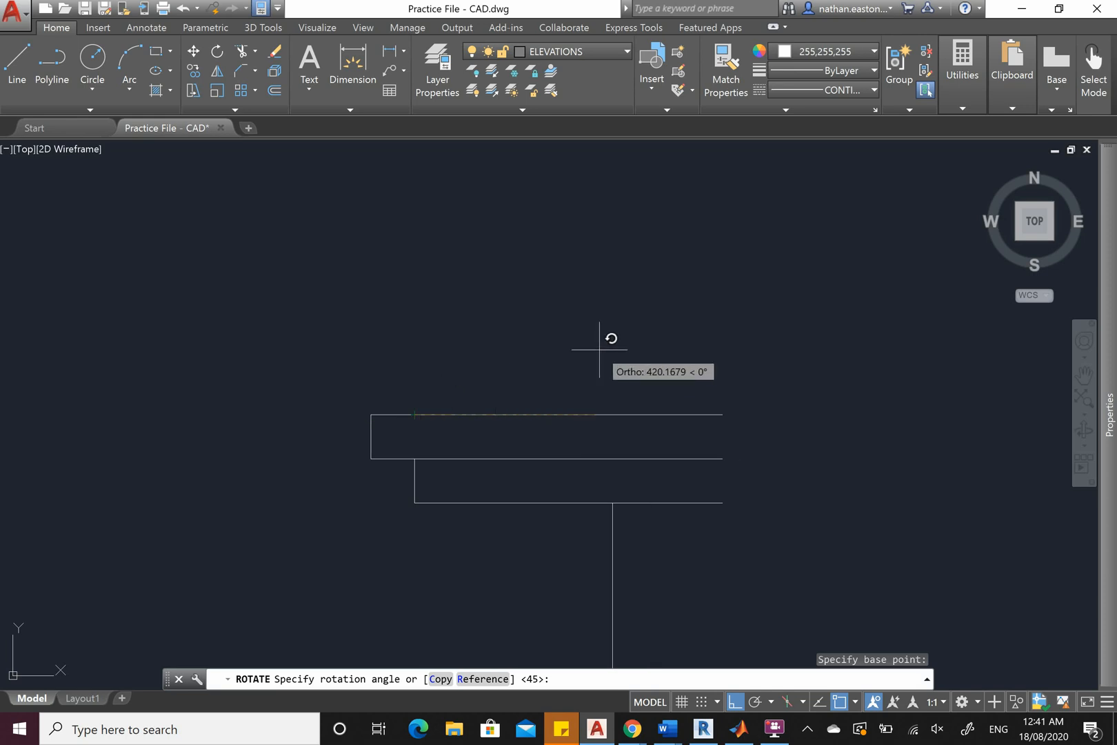
text(22.)
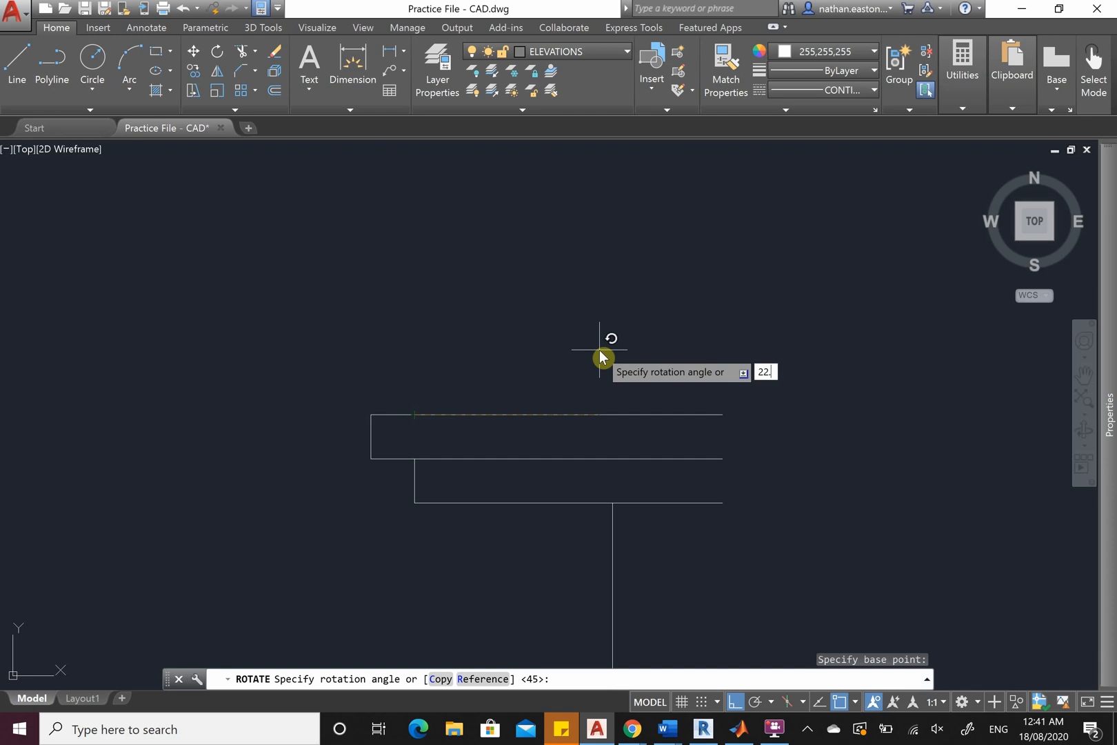
text(5)
key(Return)
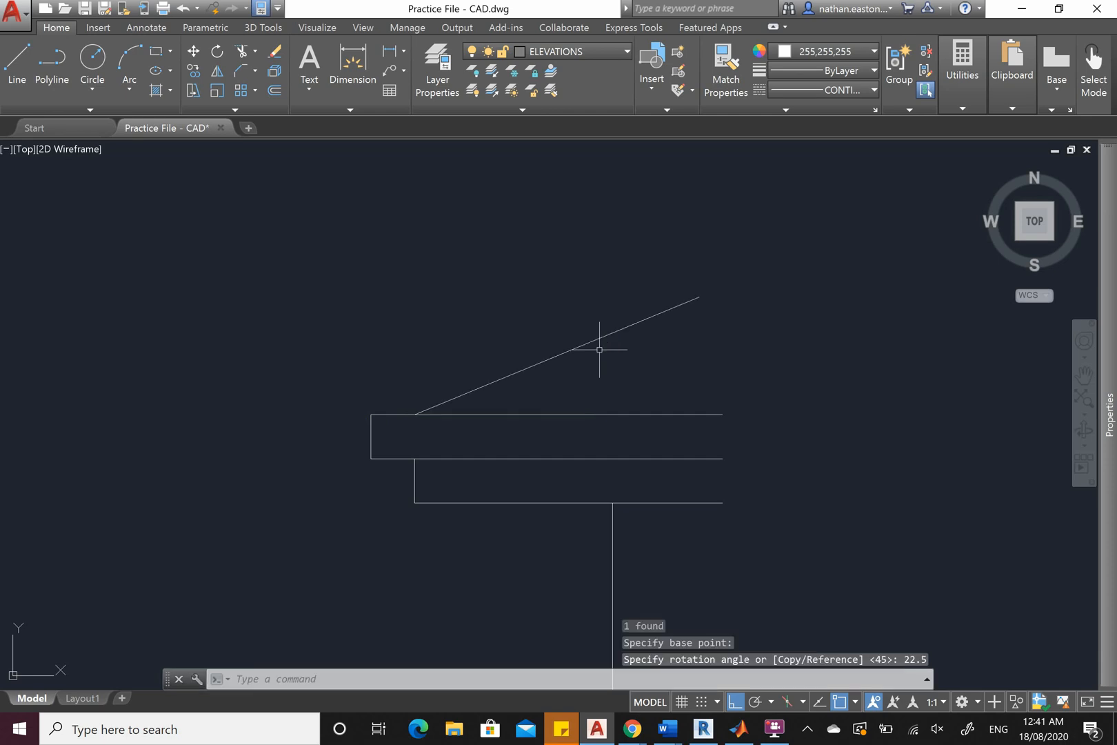
Offset the sloped line by 50 to its lower side
click(276, 95)
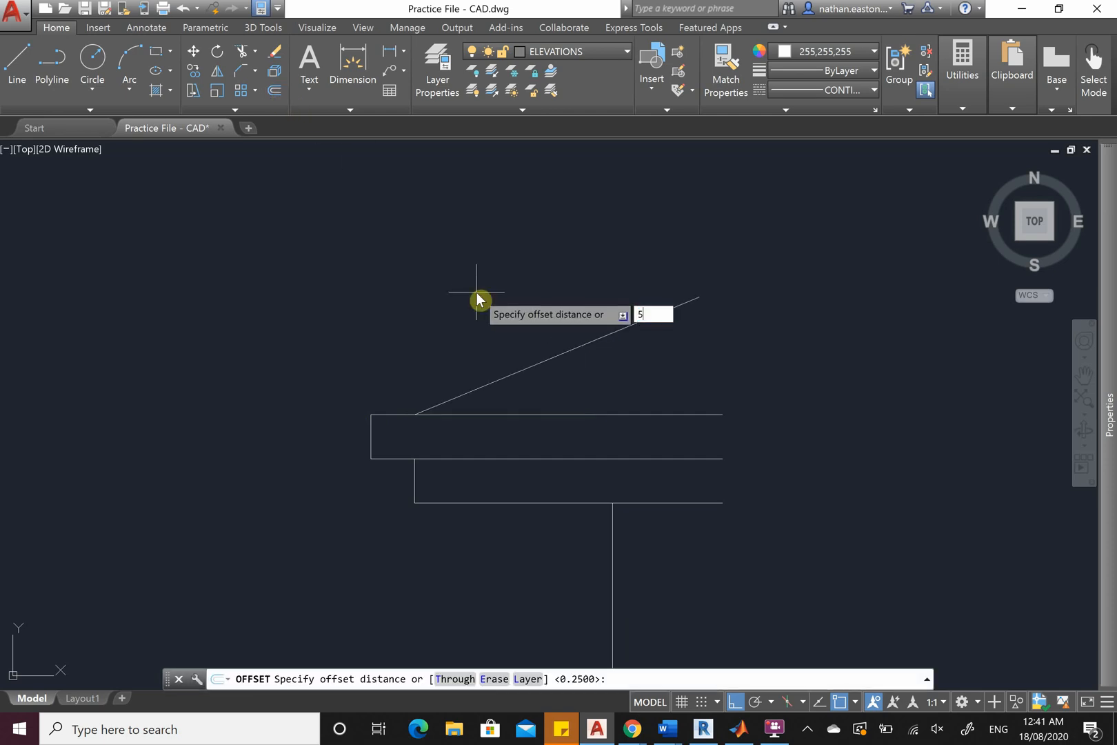
text(50)
key(Return)
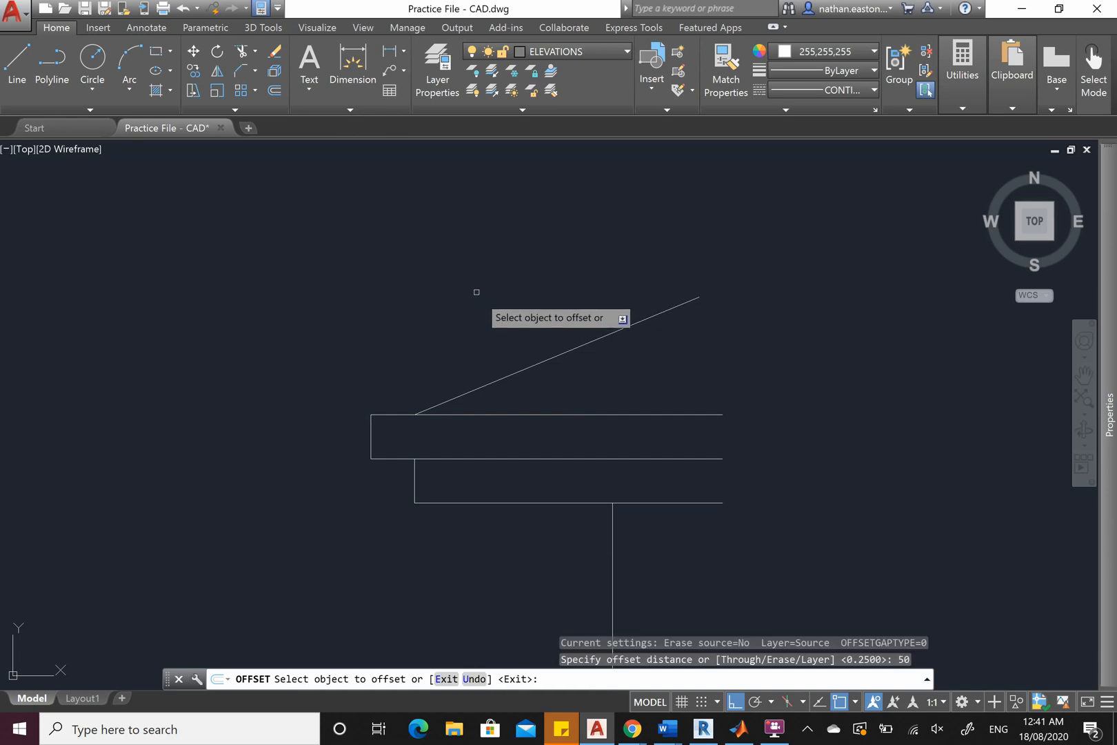
click(578, 348)
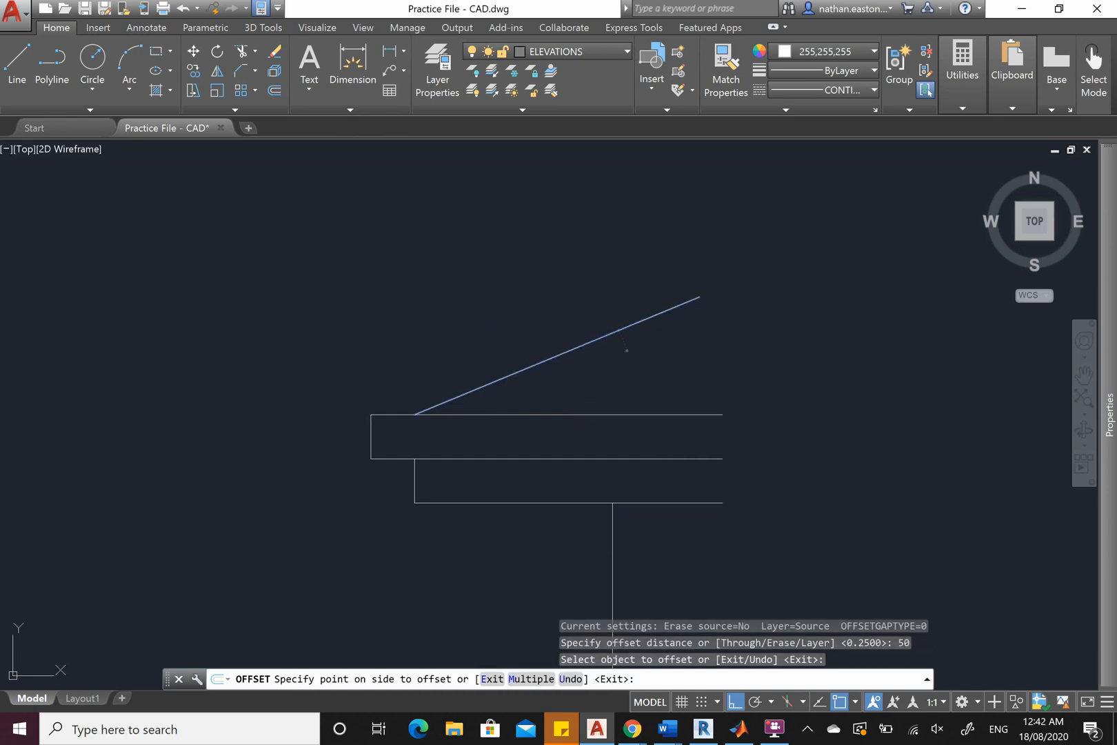
click(640, 382)
key(Escape)
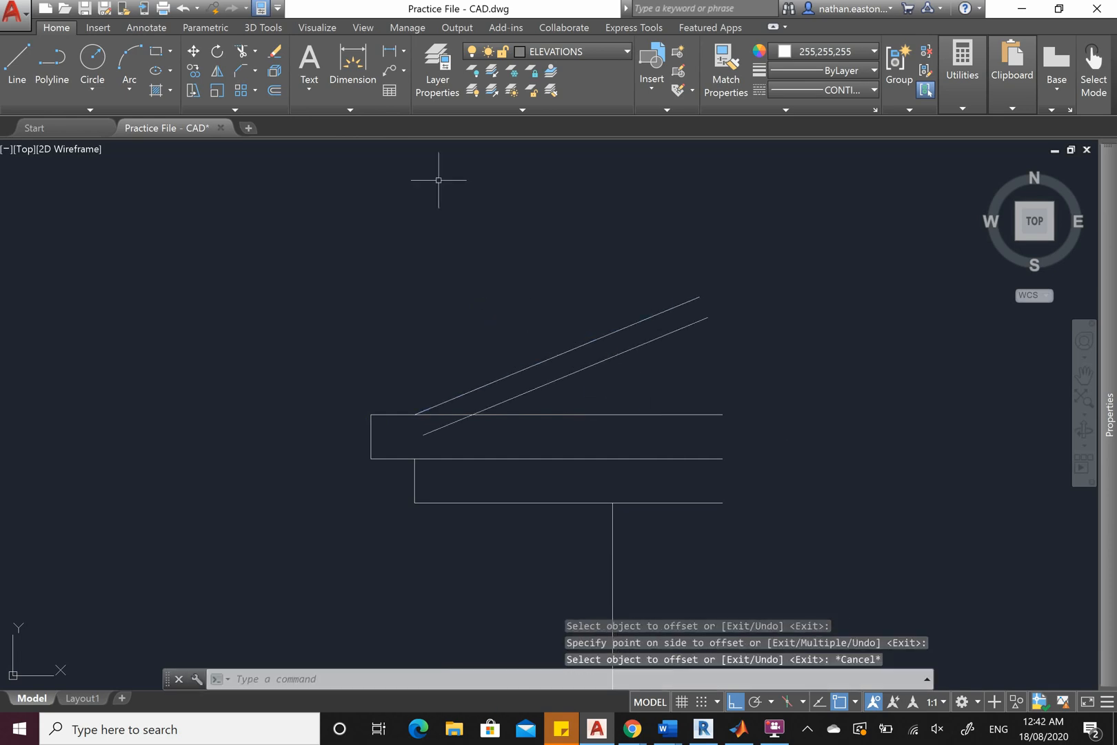
Trim the part of the lower sloped line below the top edge and delete the overlapping 100 long segment
click(249, 58)
key(Return)
click(478, 439)
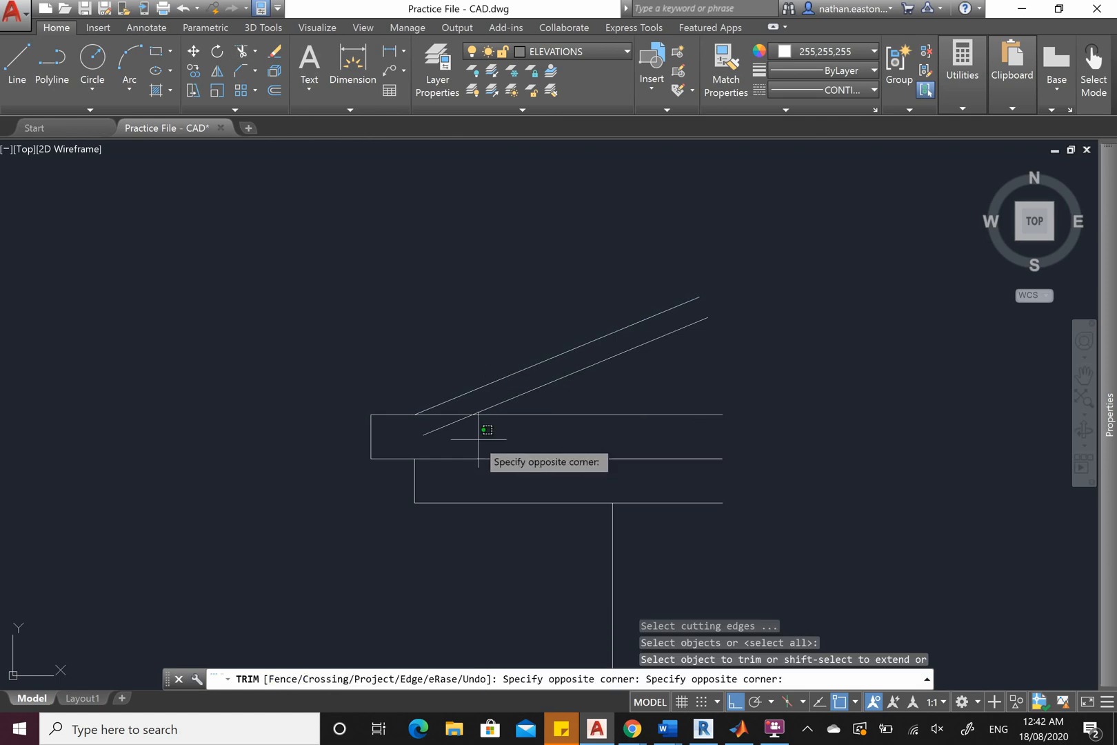
click(434, 430)
key(Escape)
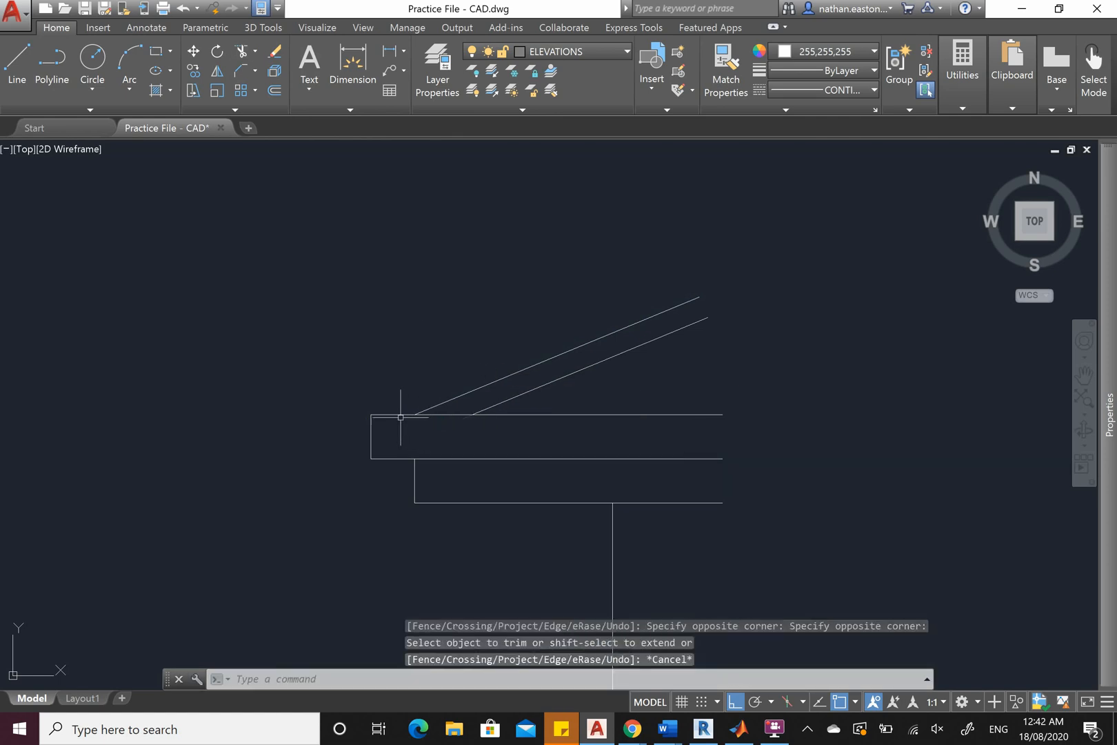
click(399, 414)
key(Delete)
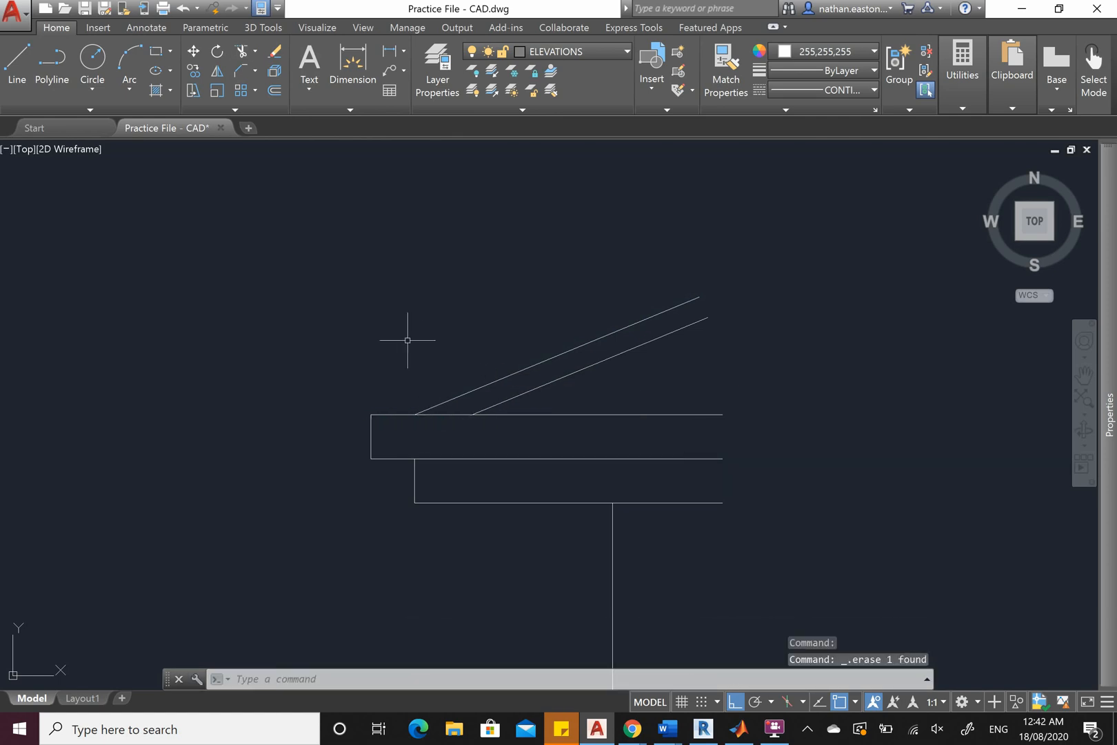
scroll(377, 291, down, 4)
scroll(491, 299, up, 2)
scroll(491, 298, up, 2)
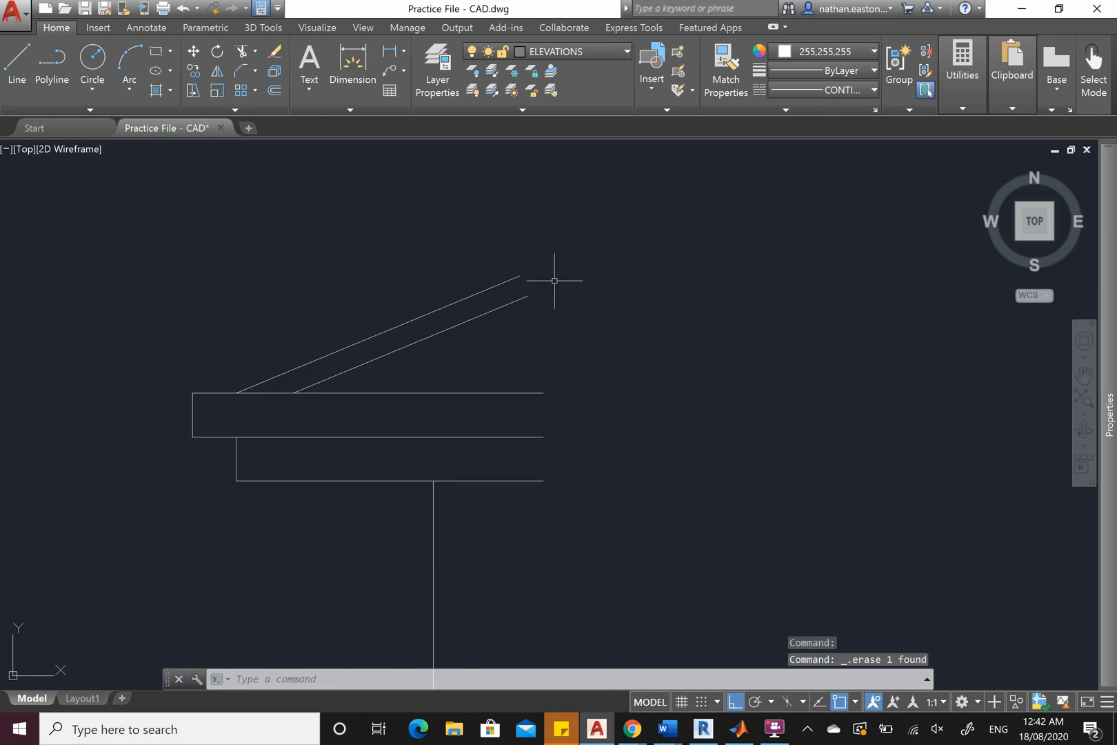
scroll(554, 280, down, 2)
scroll(343, 360, down, 2)
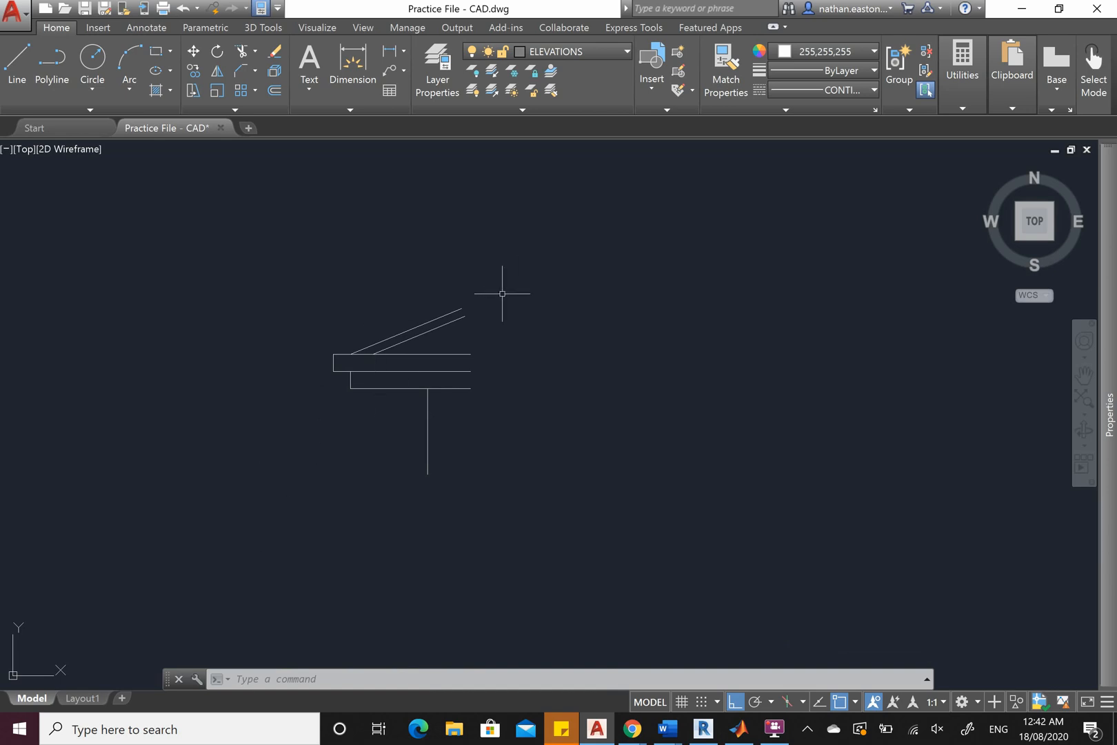
scroll(403, 322, up, 4)
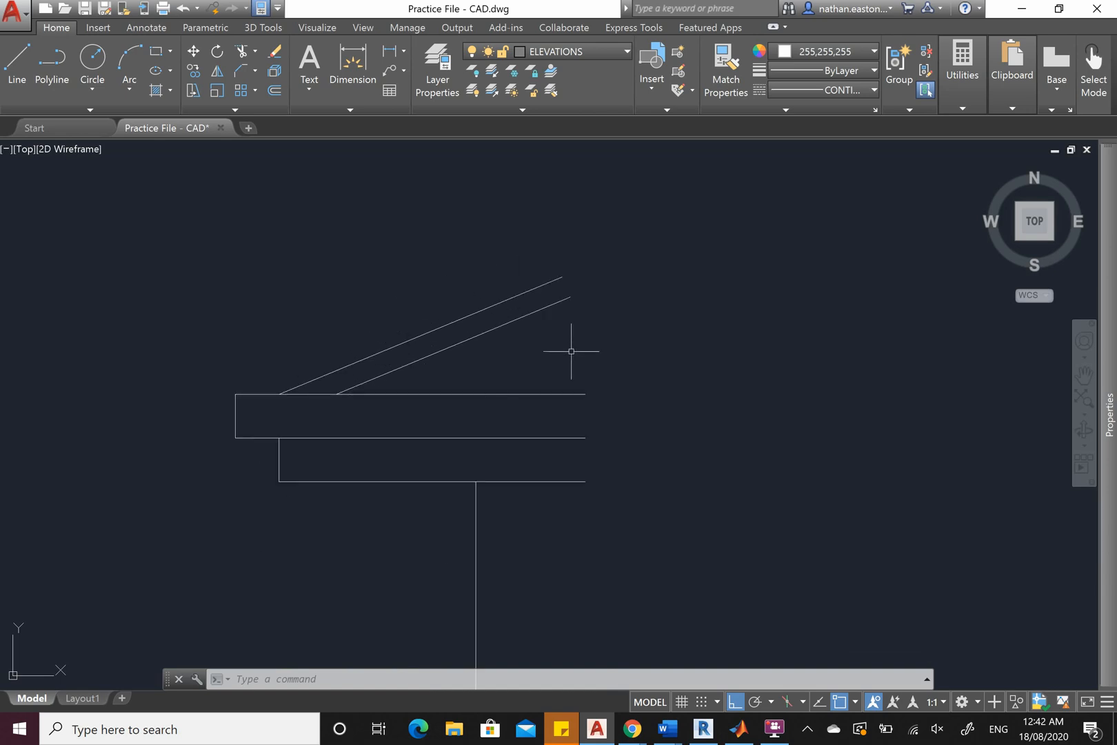
scroll(571, 351, down, 2)
scroll(521, 331, up, 2)
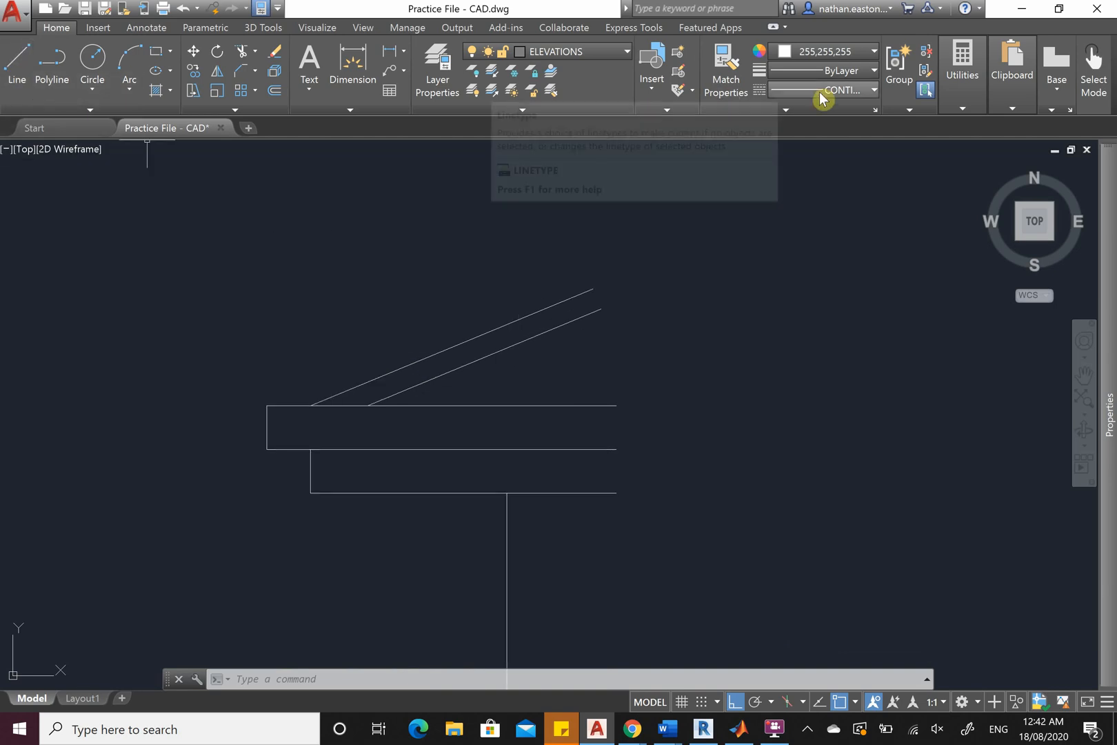
Set the current linetype to HIDDEN and draw a 1200 long line to the left from the top edge's right end
click(842, 90)
click(817, 295)
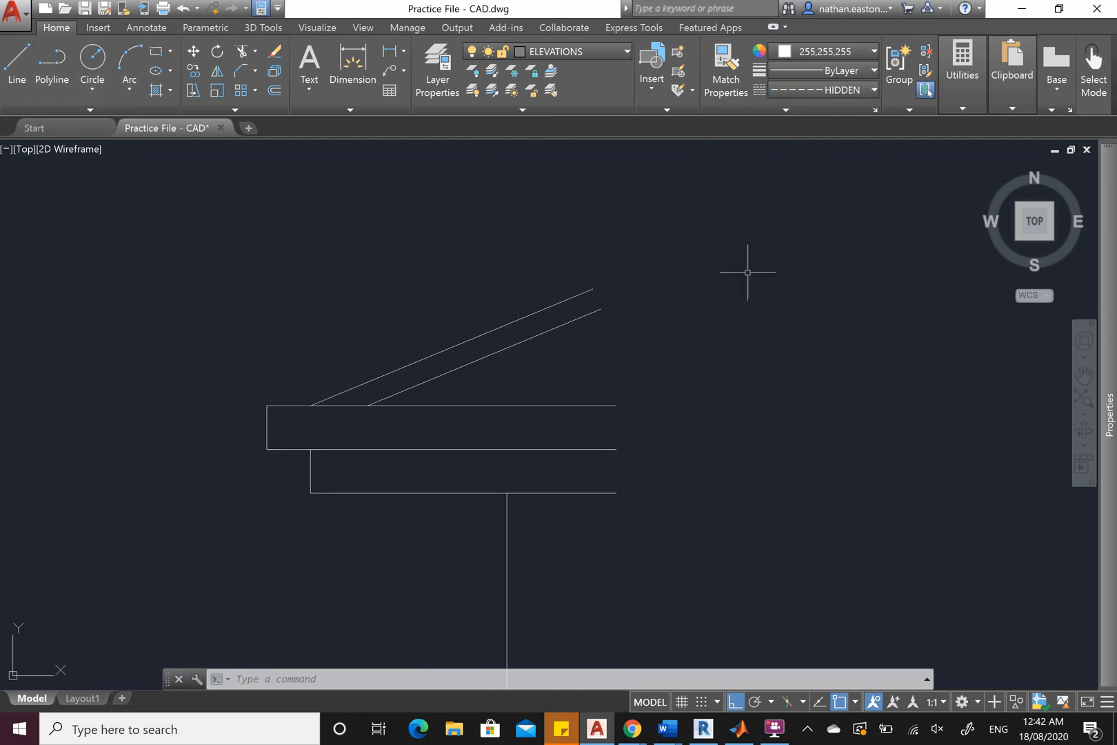
click(21, 66)
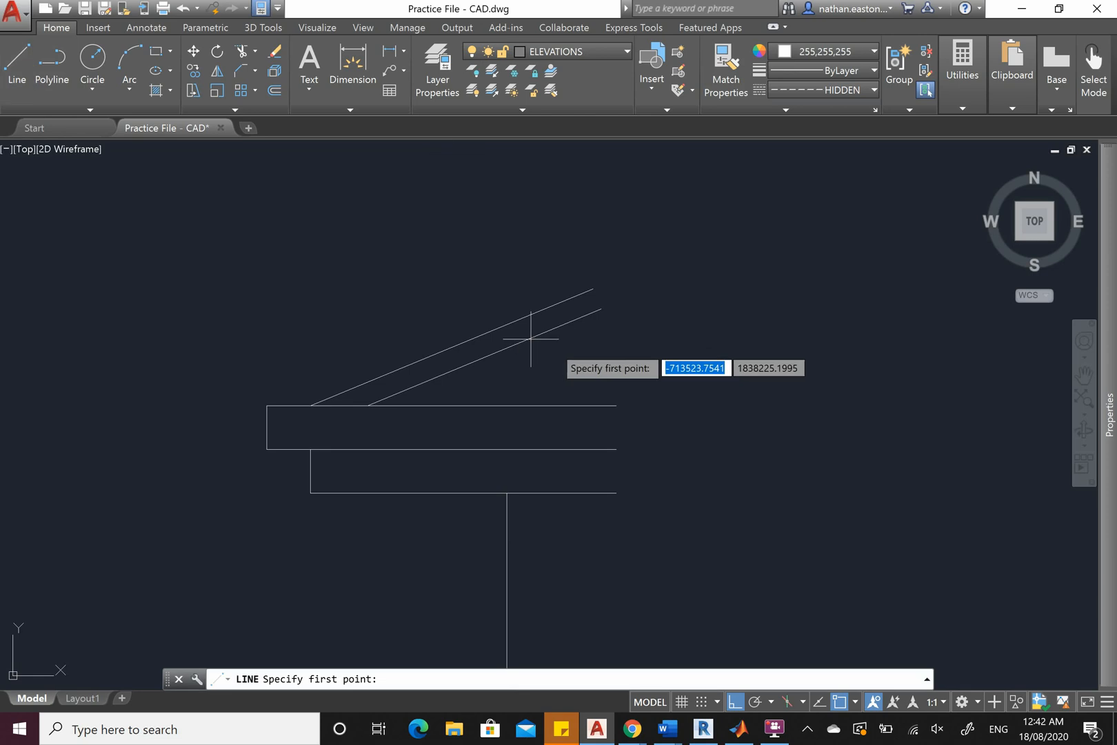
click(616, 405)
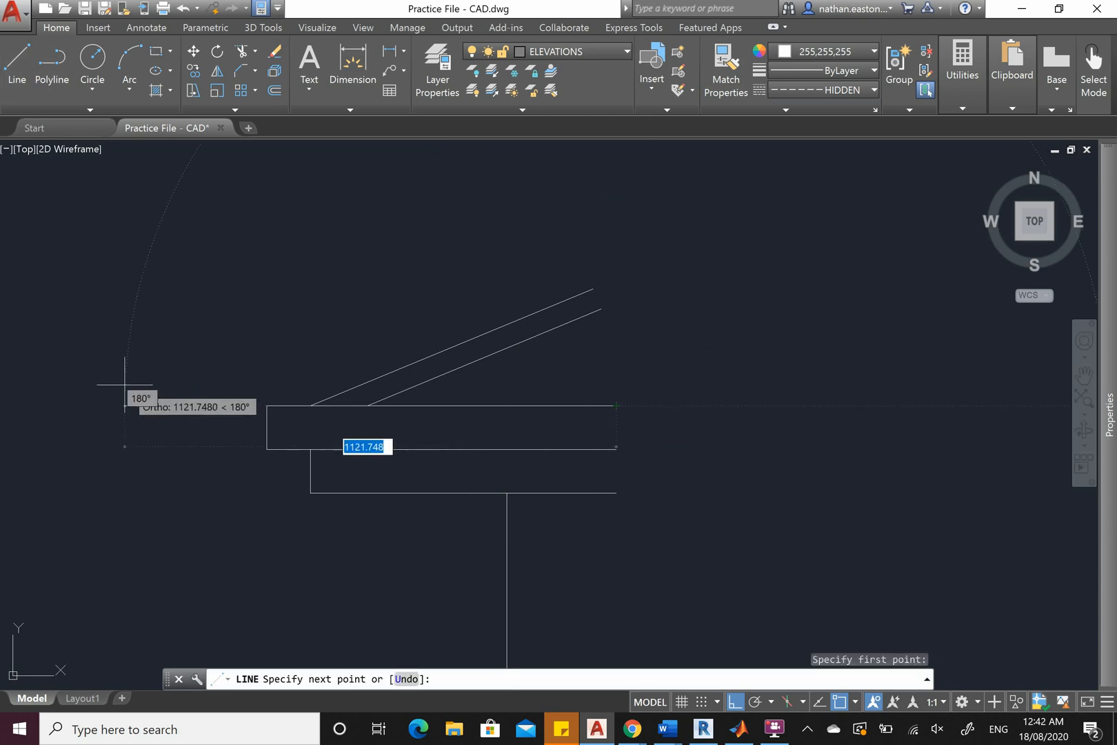
click(101, 391)
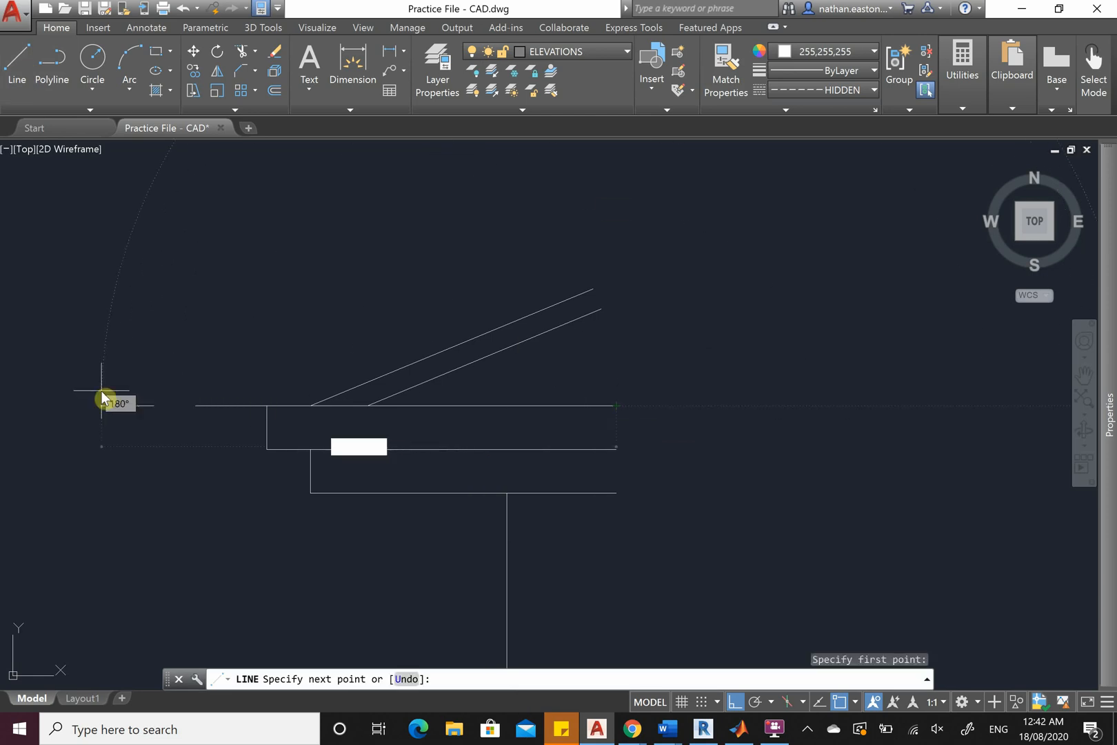
text(1200)
key(Return)
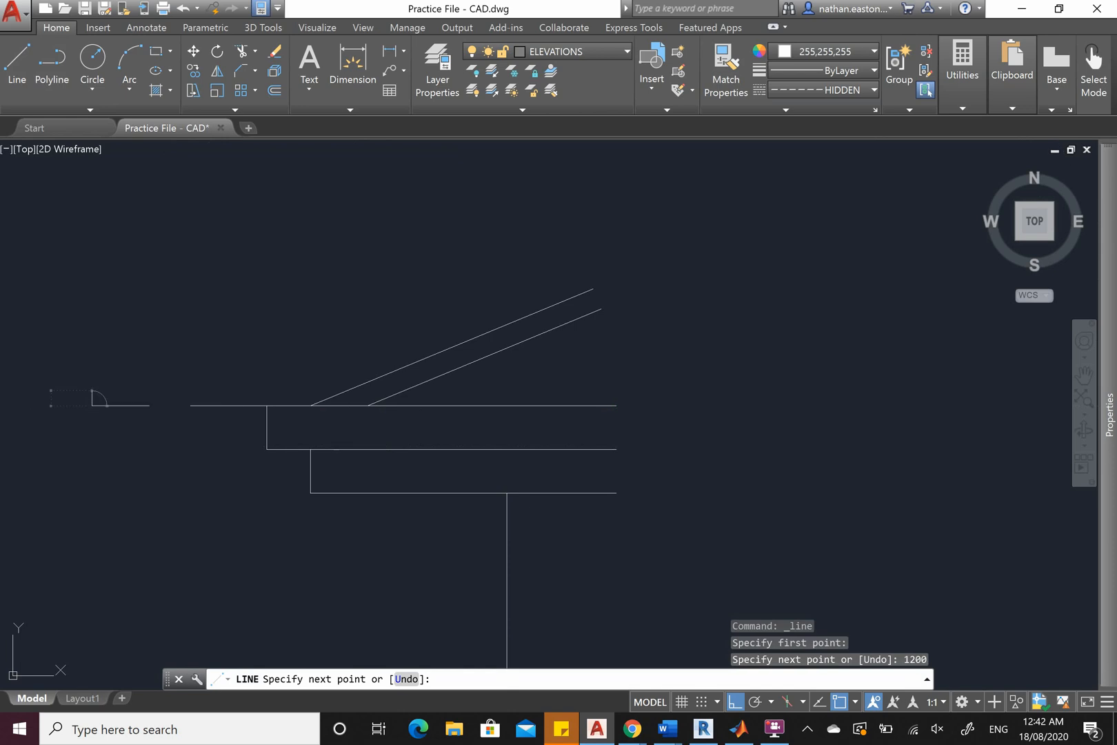
key(Escape)
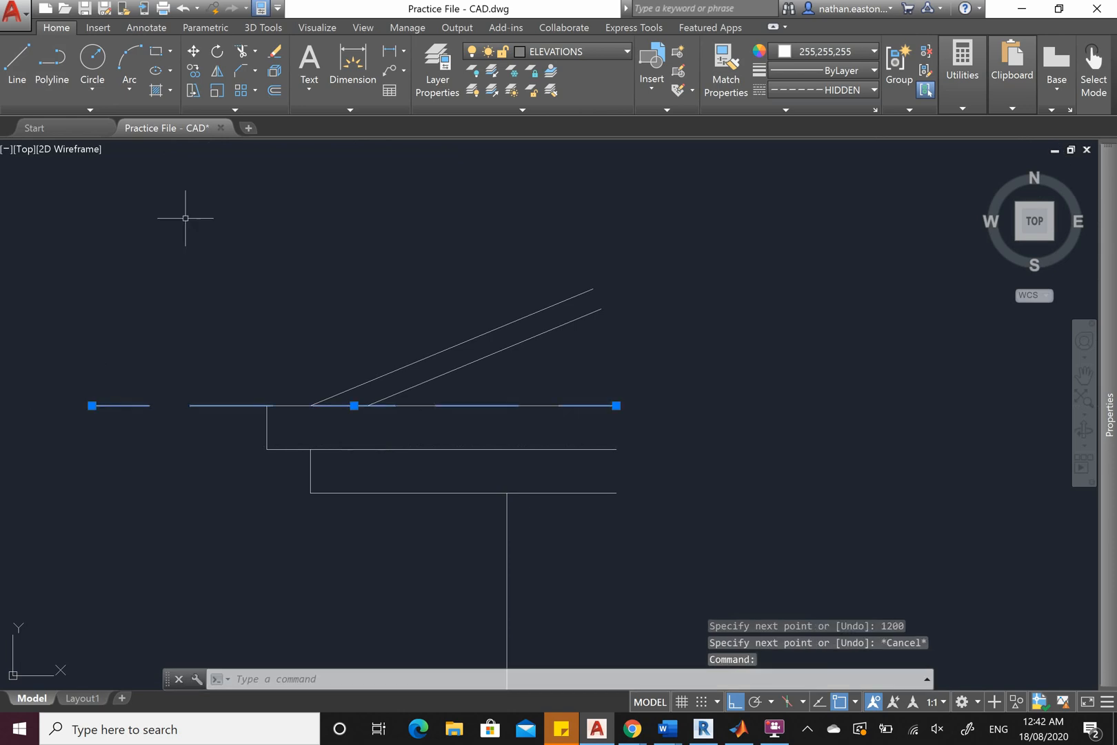
Move the dashed 1200 long line up by 100
click(194, 54)
click(735, 457)
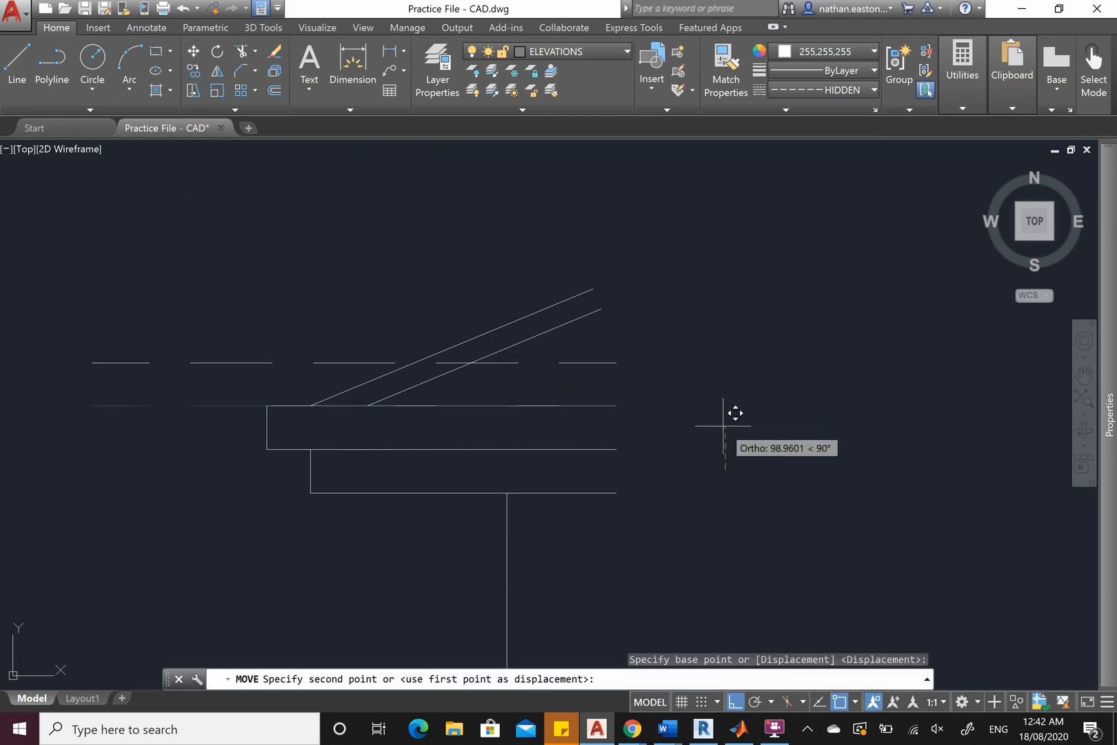
text(100)
key(Return)
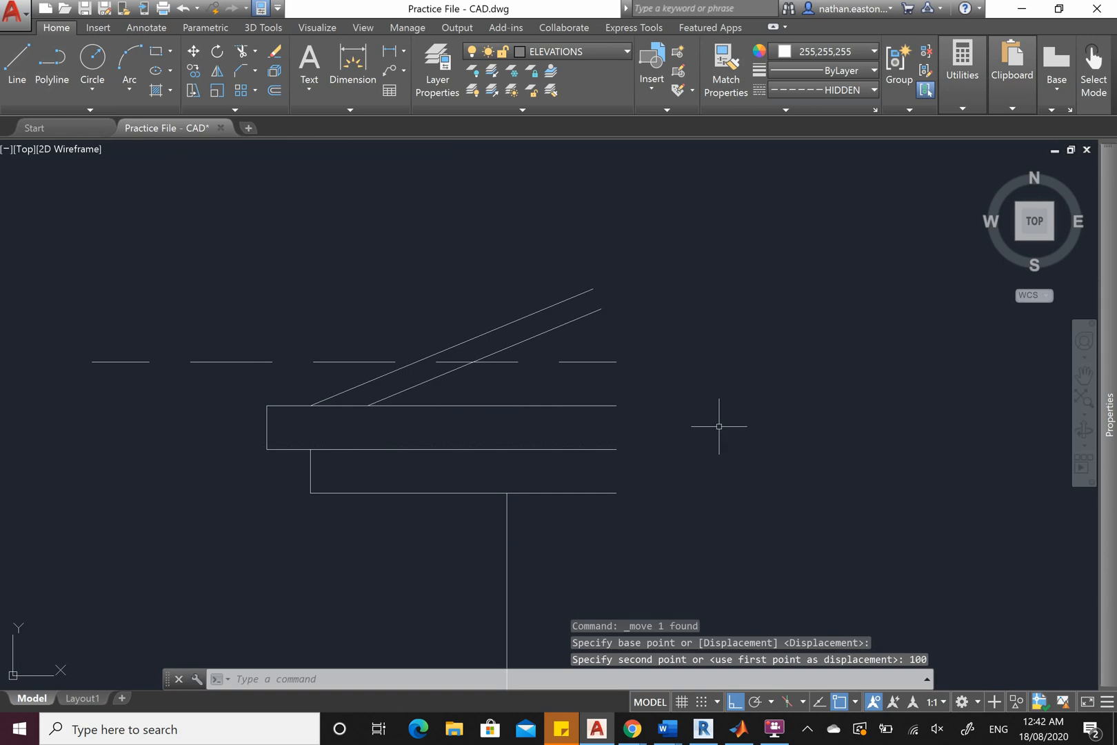
Stretch the dashed line's right end outward horizontally by about 408
click(257, 361)
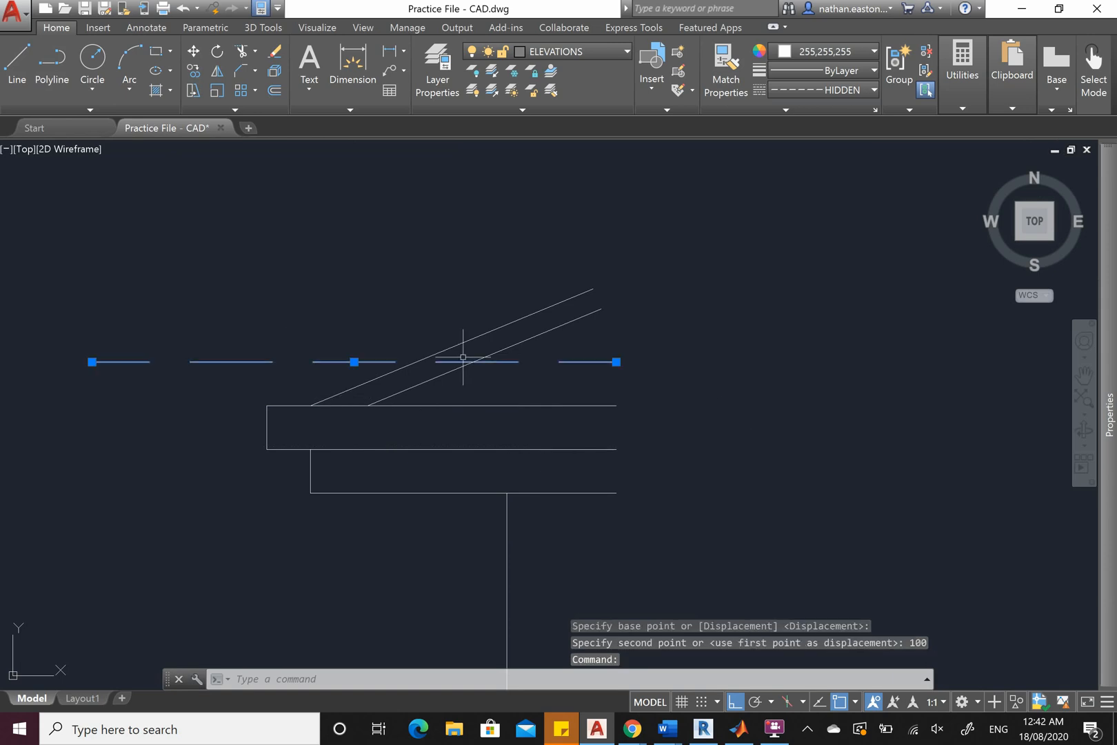
click(616, 361)
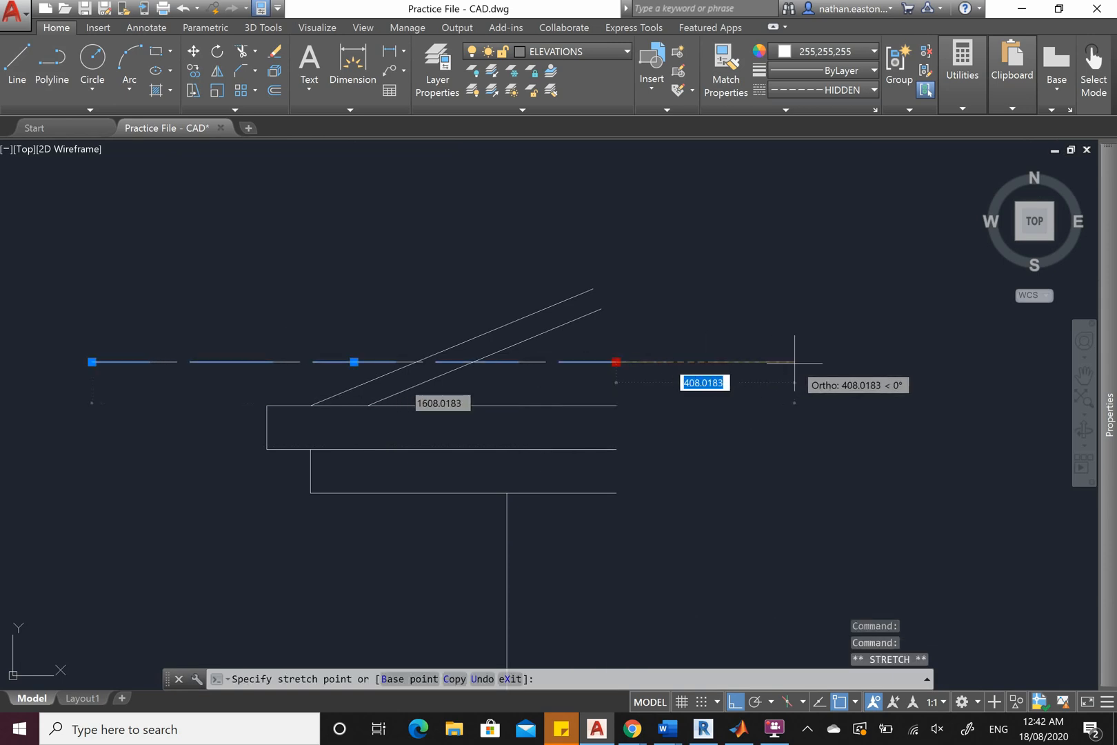
click(795, 362)
mouse_move(795, 365)
key(Escape)
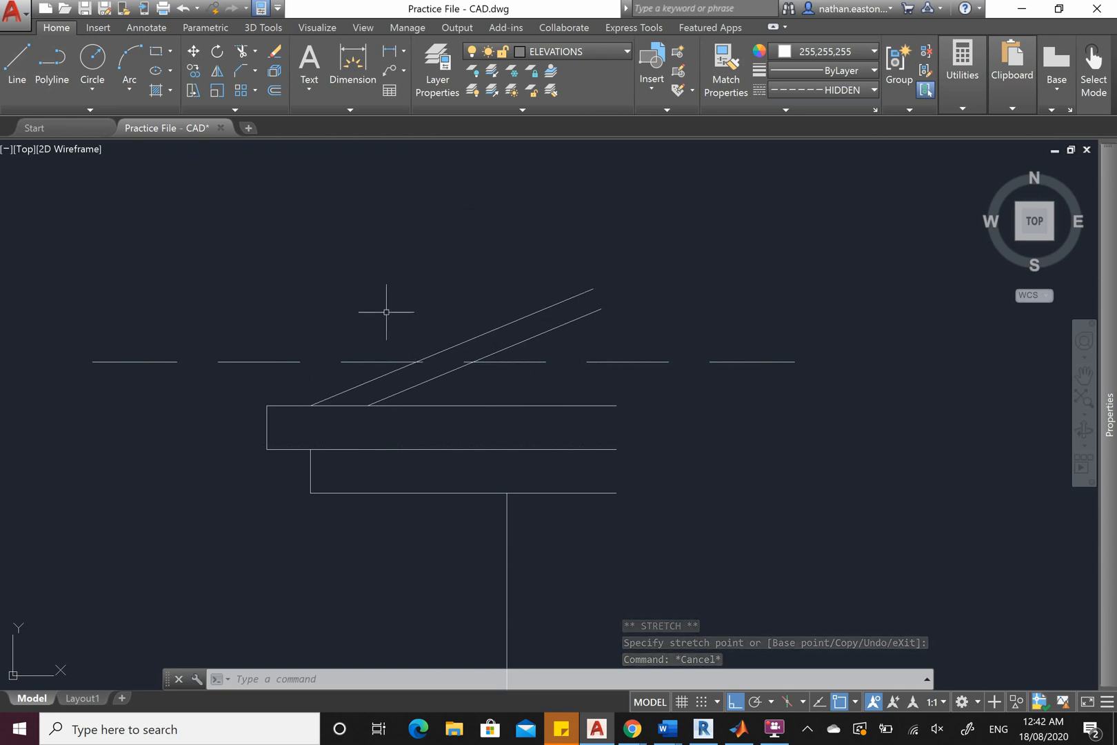
Mirror the whole eave detail, including the dashed line, about a vertical axis to its right and keep the source objects
scroll(449, 367, down, 2)
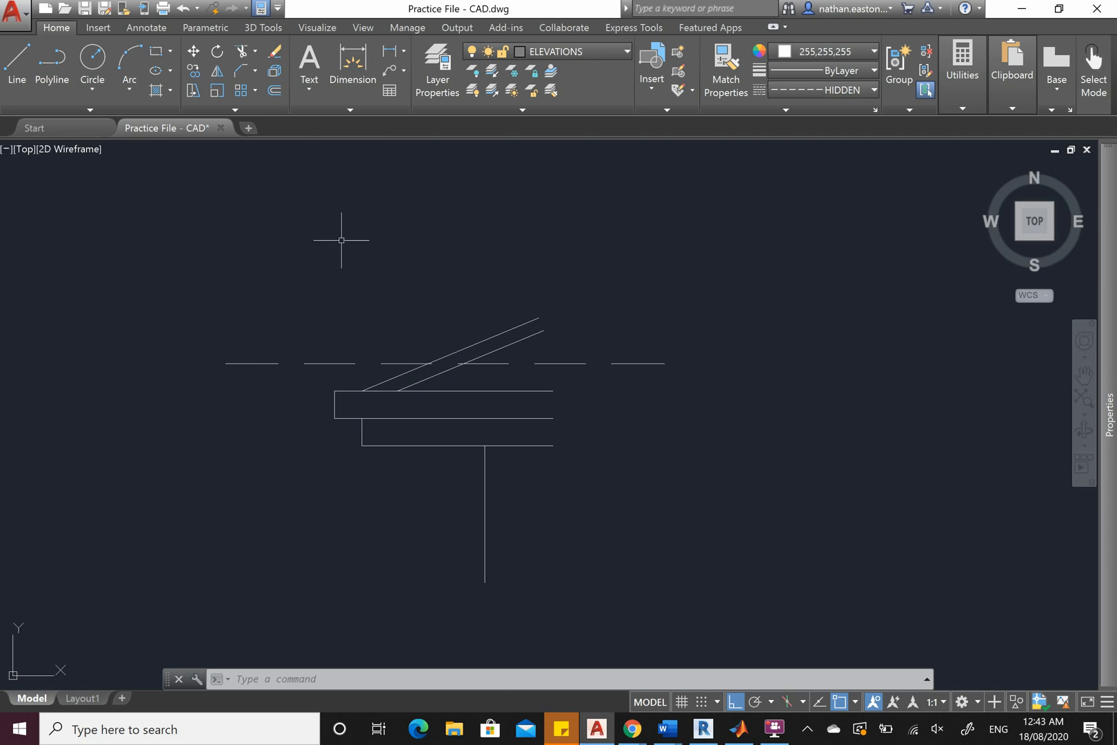
scroll(267, 259, down, 2)
click(560, 237)
click(205, 533)
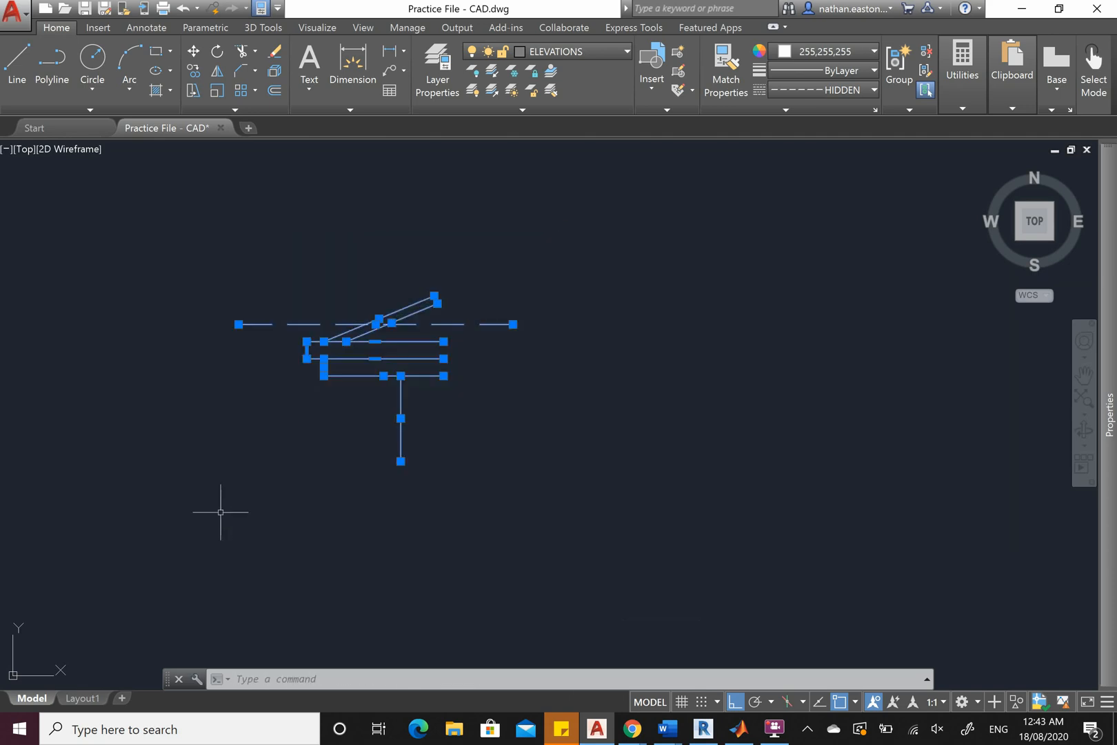
click(224, 72)
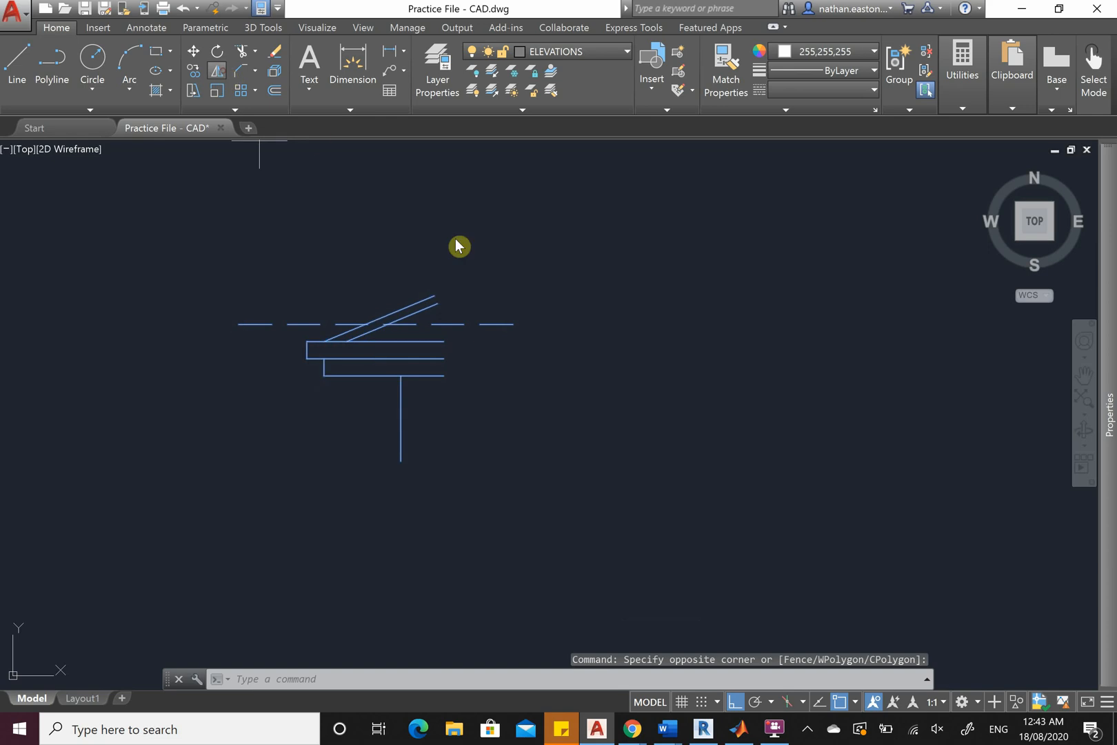
click(553, 320)
click(538, 530)
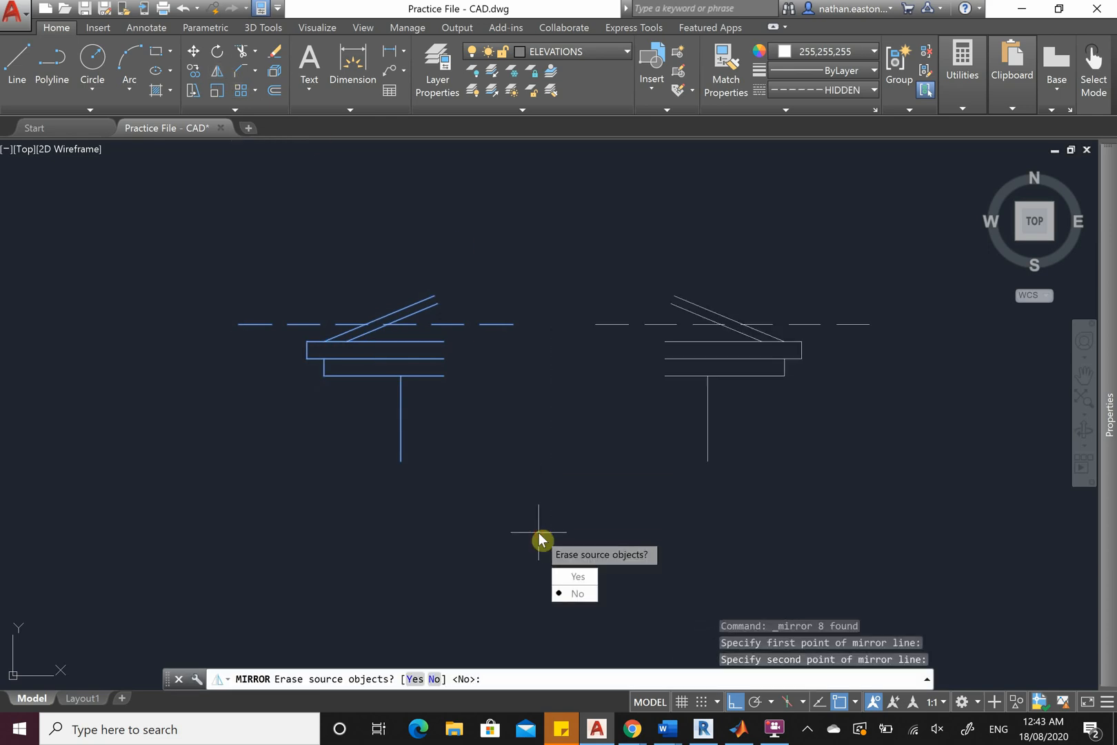
click(578, 593)
Examine the floor plans beside the two eave details
scroll(390, 343, down, 4)
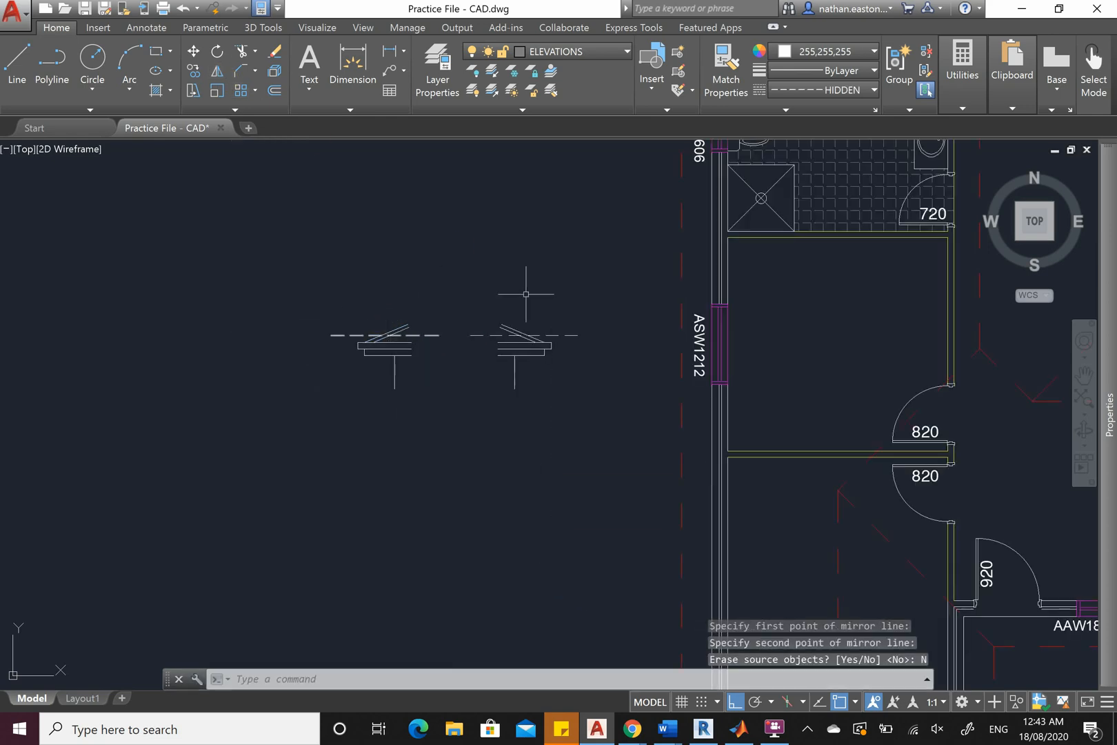
scroll(318, 301, down, 2)
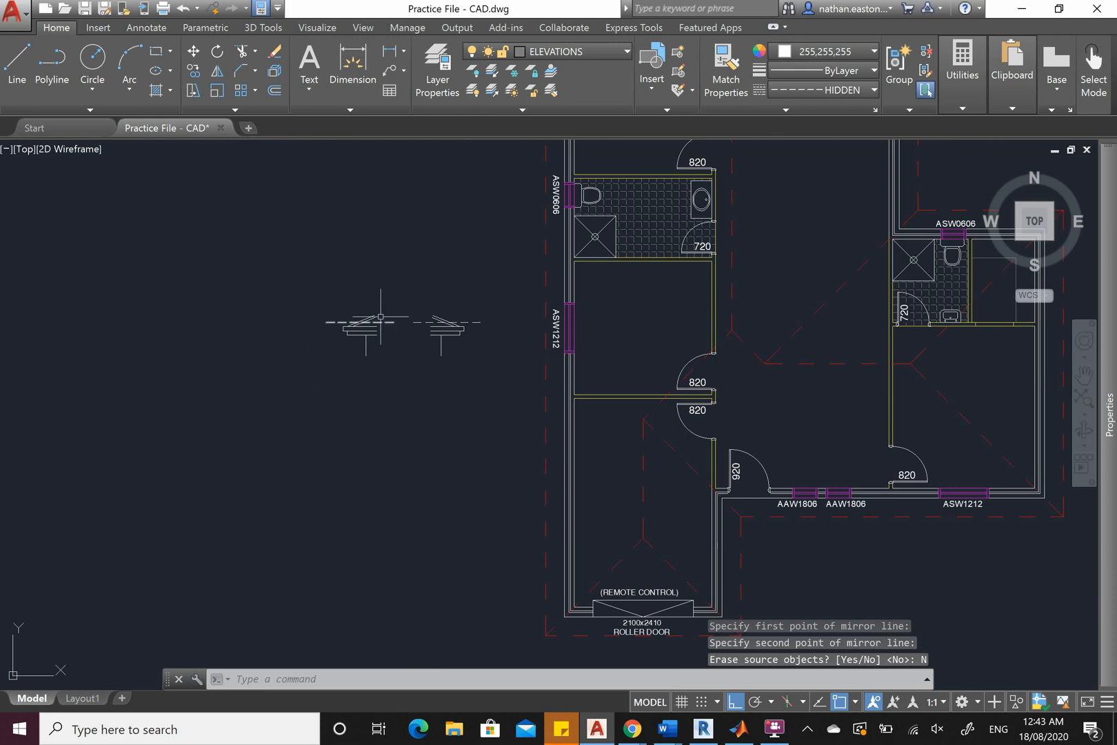
scroll(422, 235, down, 4)
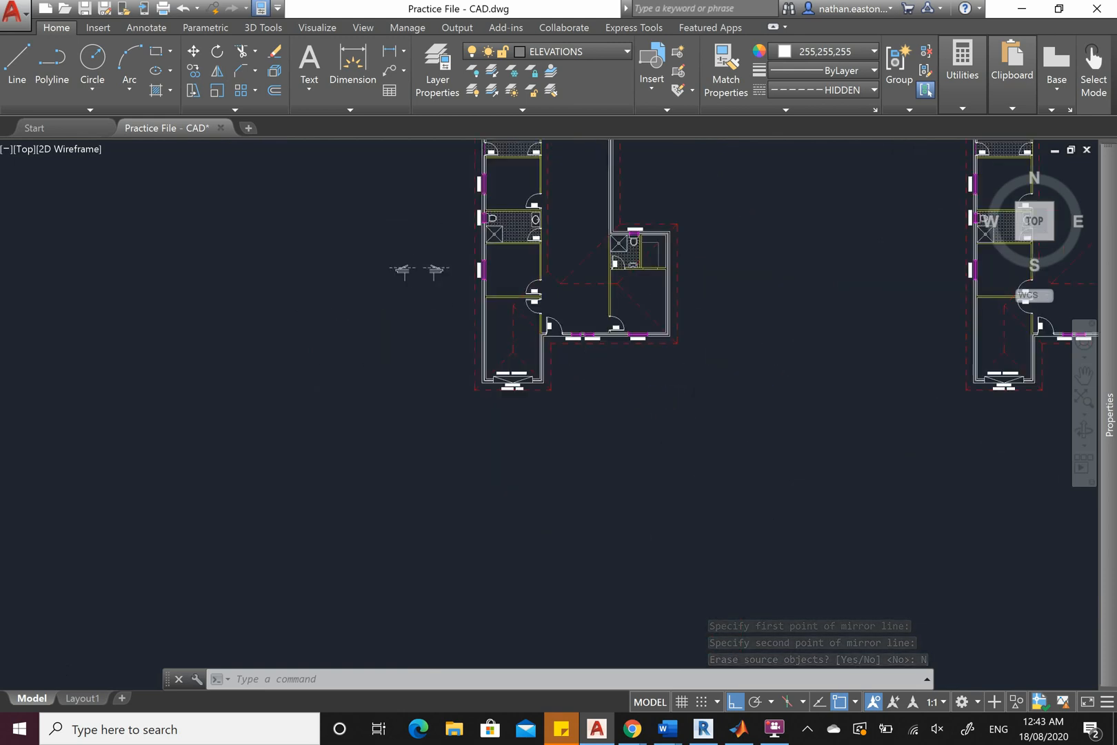
scroll(510, 317, up, 4)
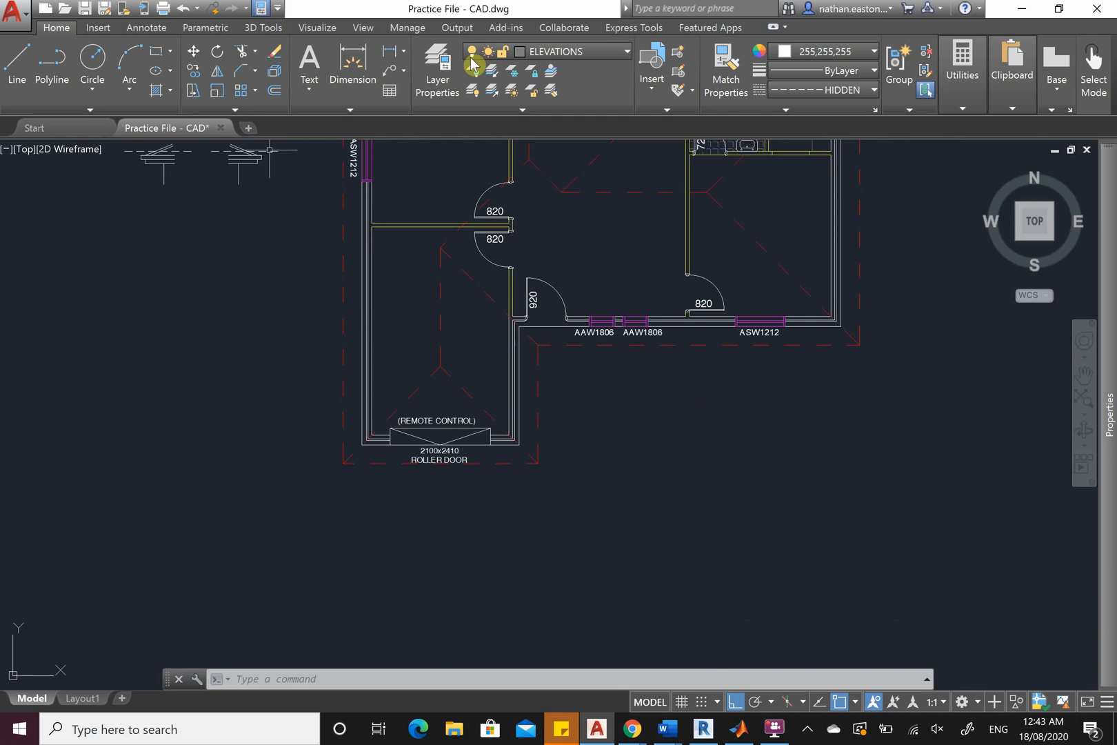
scroll(448, 248, down, 3)
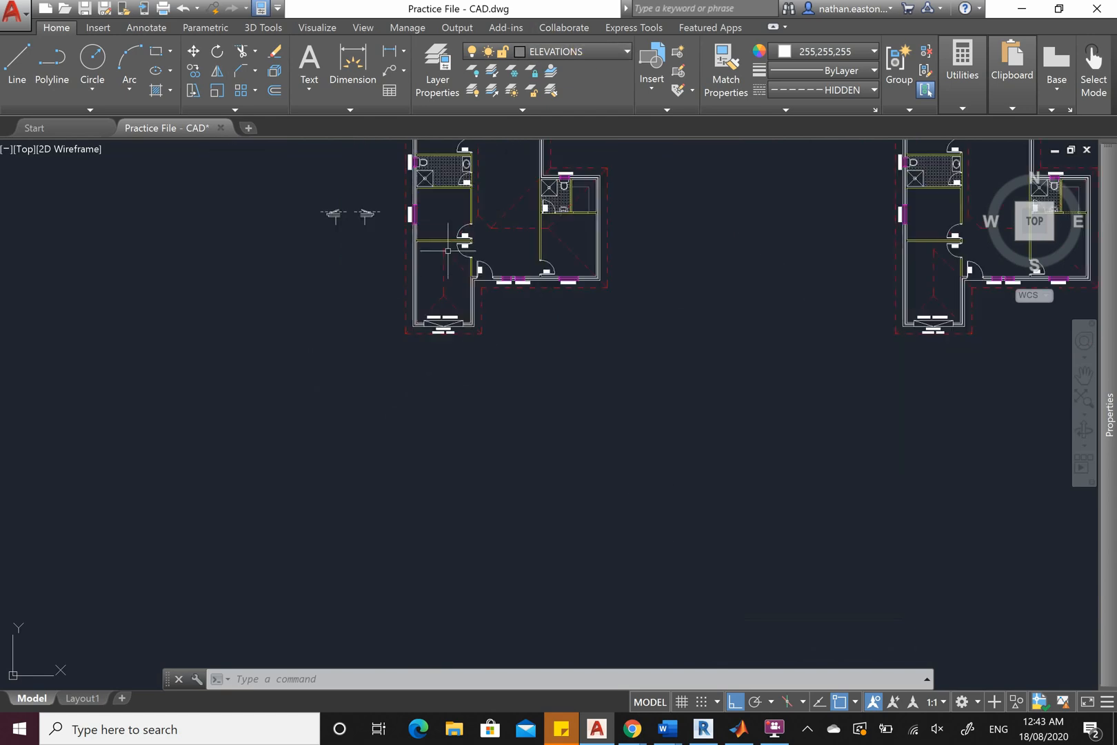
scroll(463, 366, up, 2)
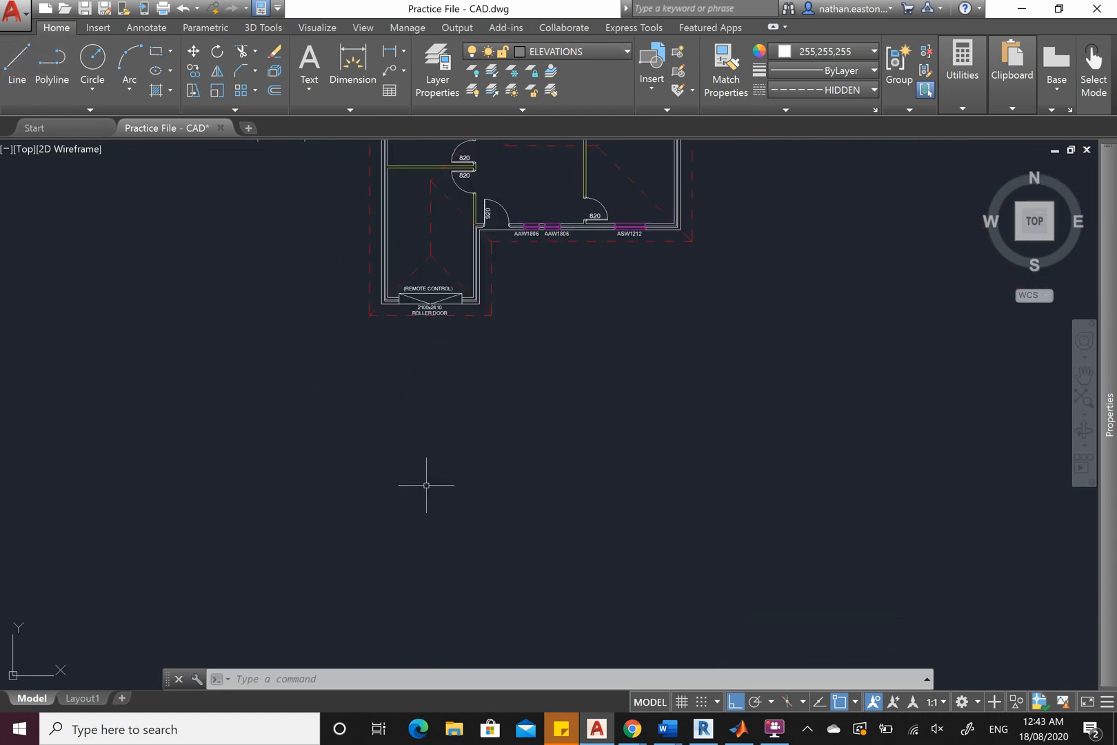
scroll(429, 481, down, 3)
scroll(436, 323, down, 2)
scroll(386, 234, up, 2)
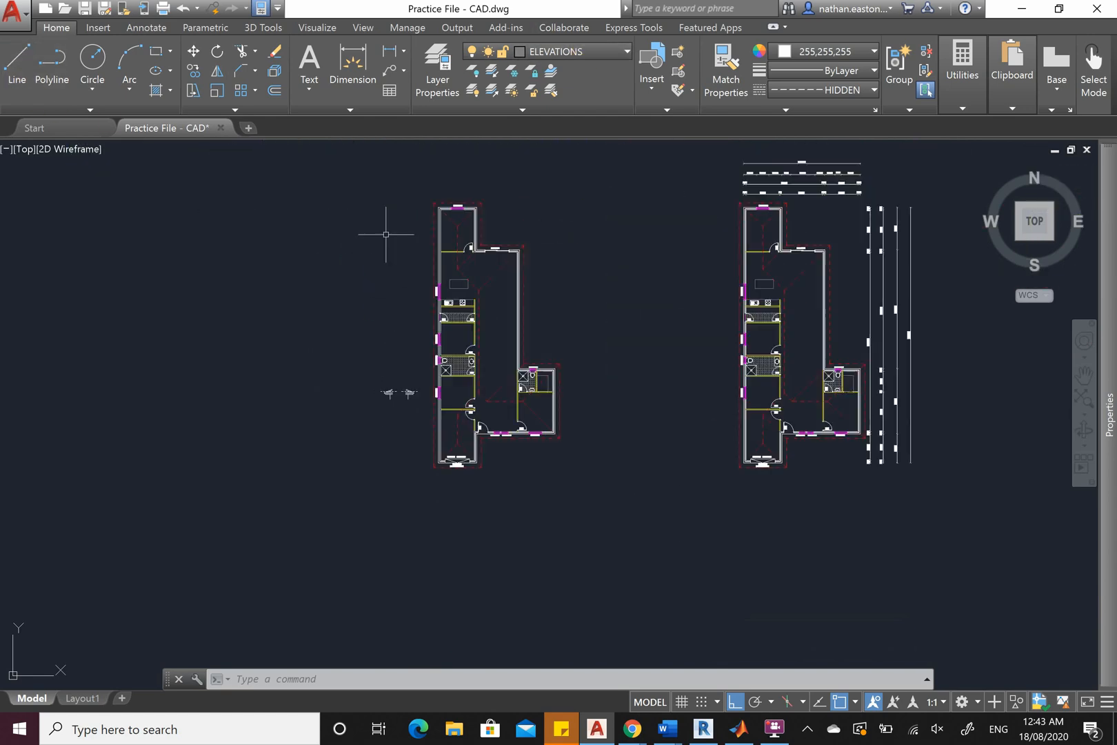
Copy the undimensioned floor plan horizontally to three spaced positions on its left
click(413, 180)
click(411, 215)
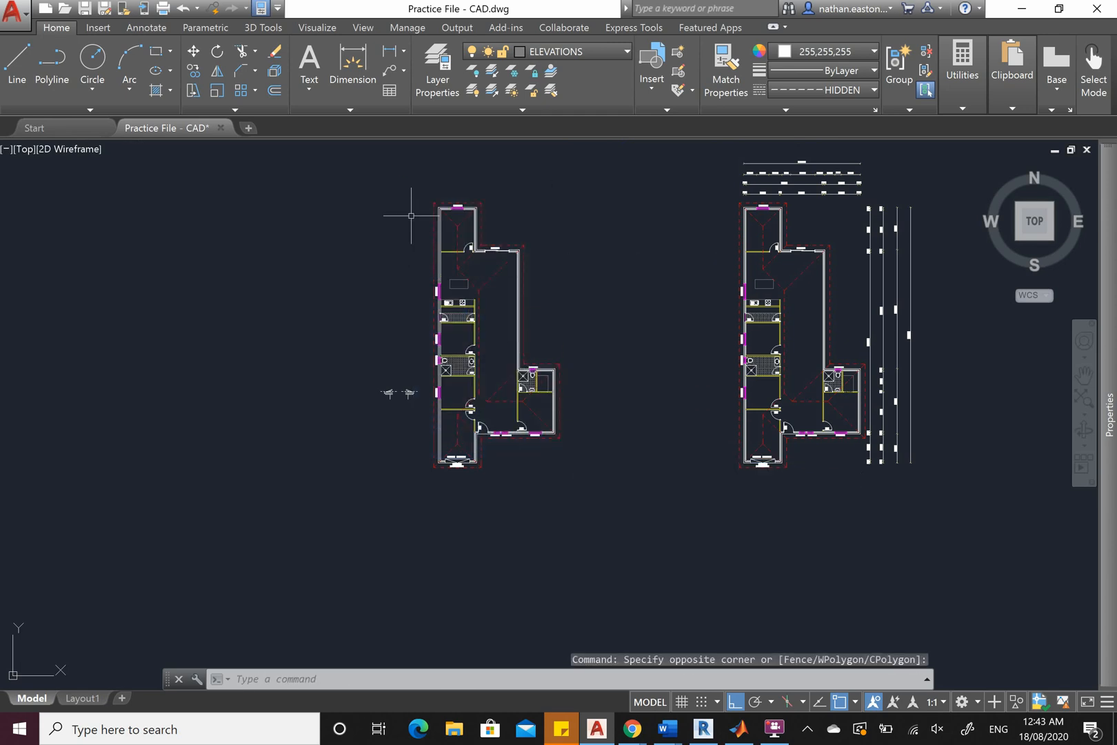
click(426, 193)
click(600, 490)
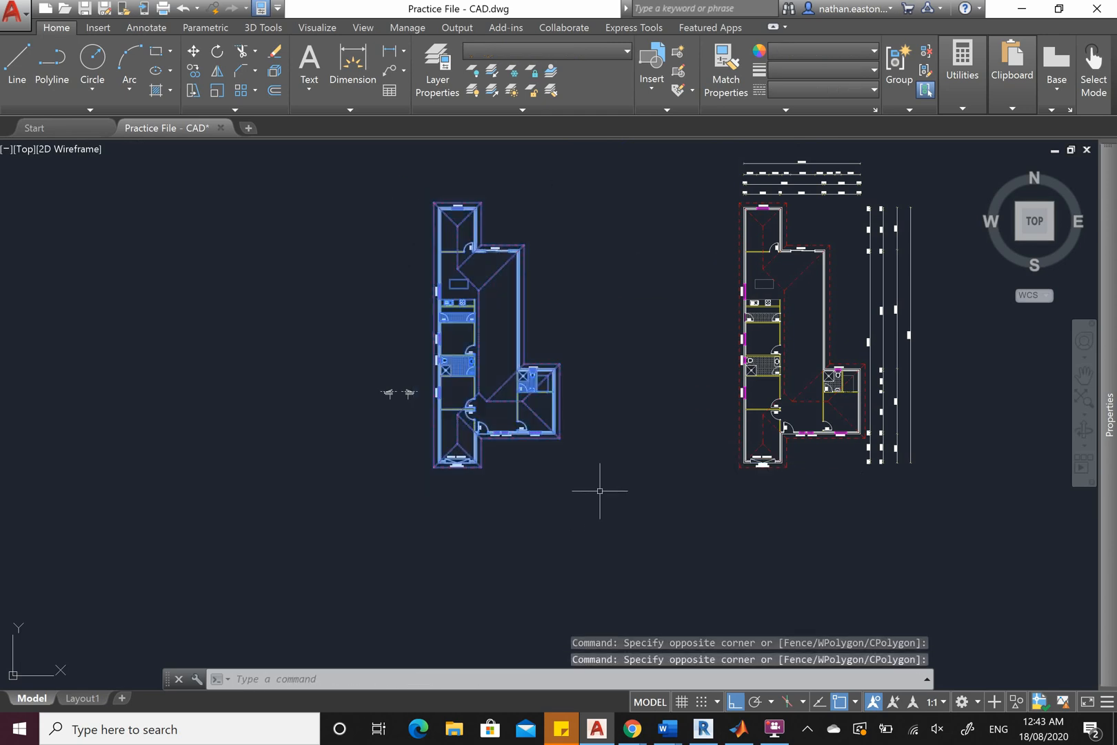
click(195, 71)
click(555, 345)
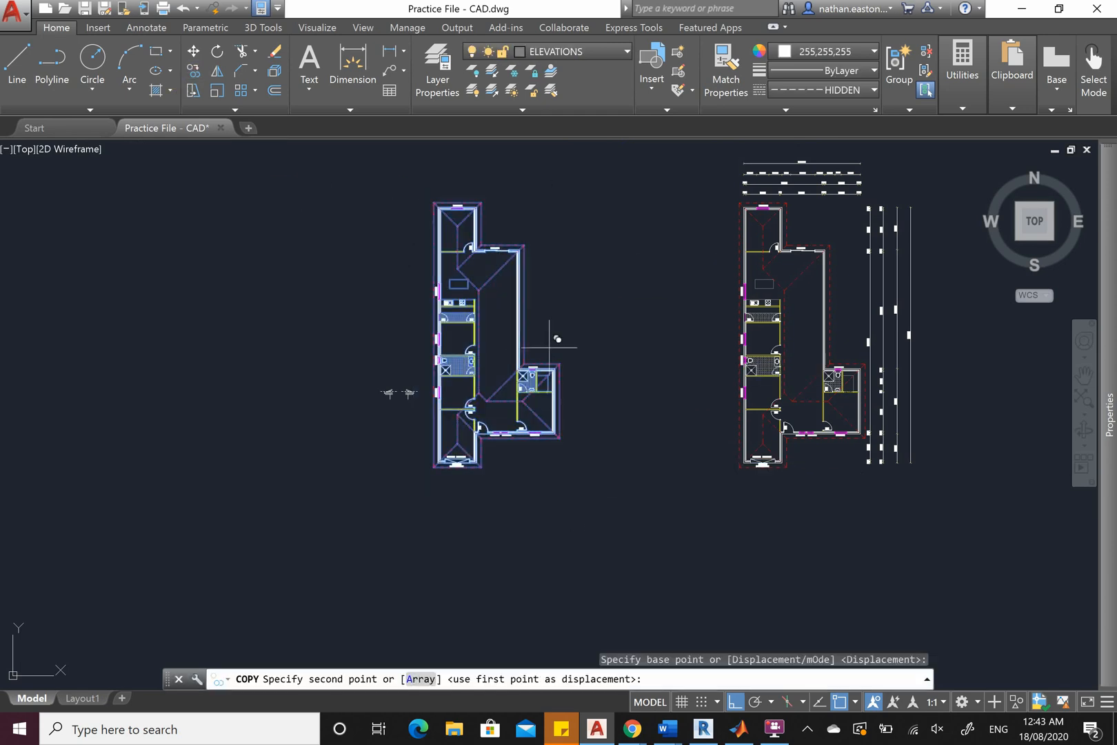
click(330, 348)
scroll(531, 345, down, 4)
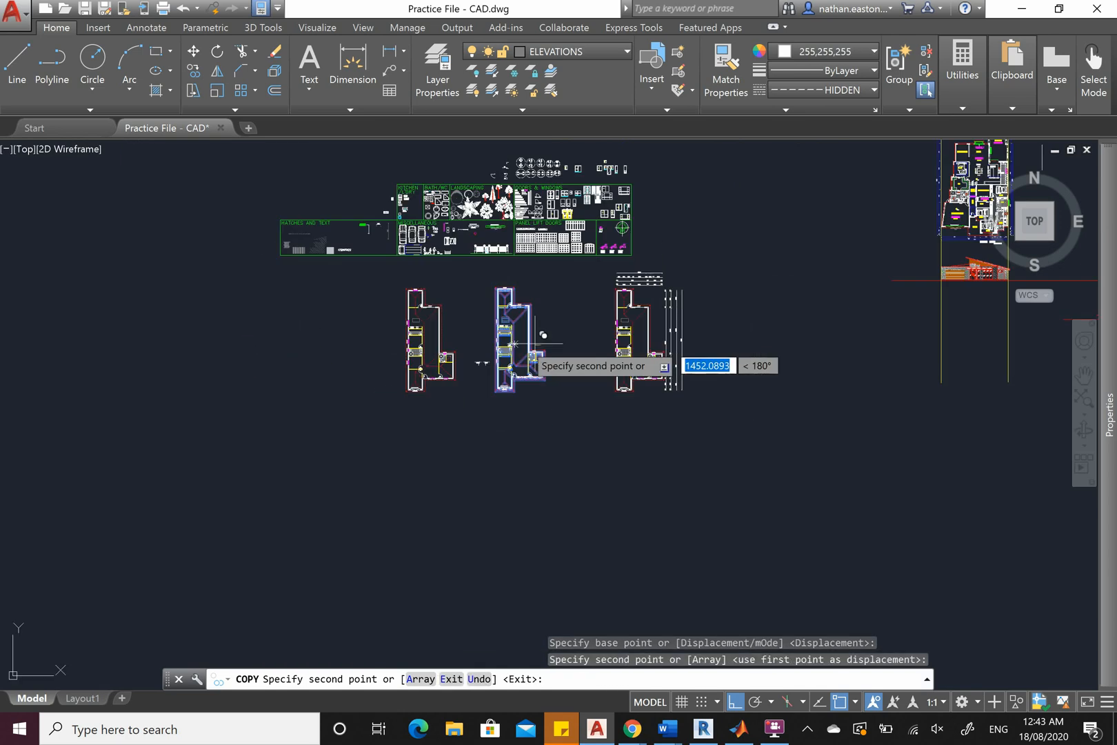
scroll(368, 345, up, 2)
click(343, 341)
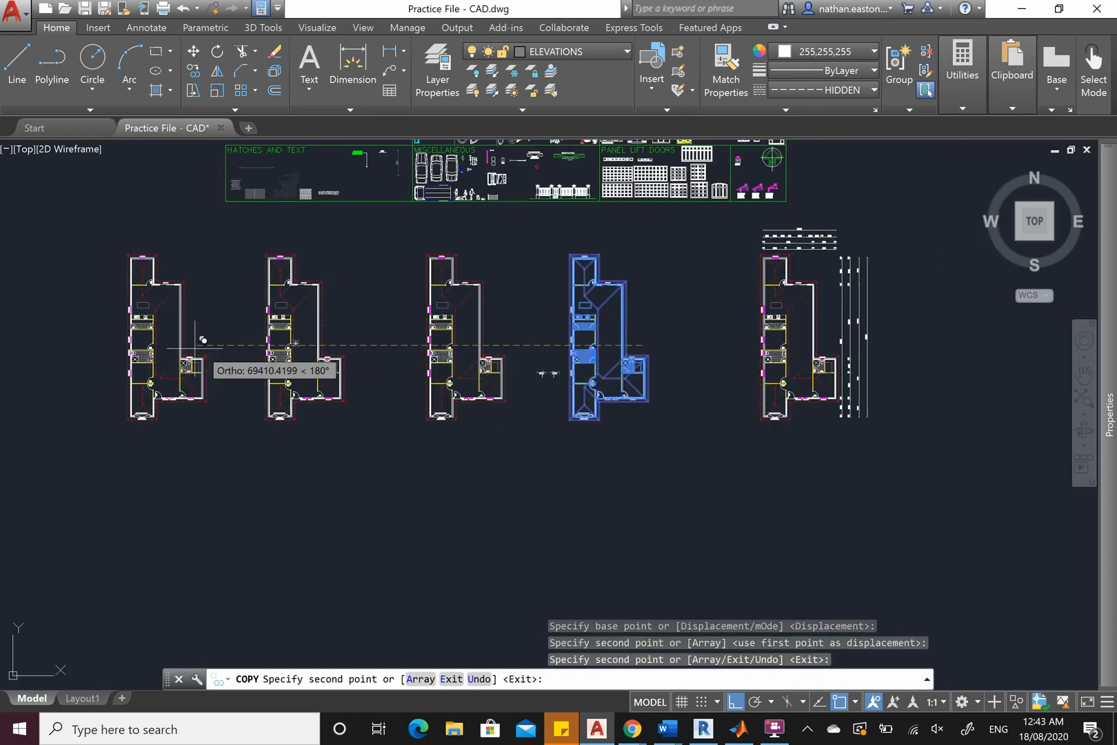
click(177, 338)
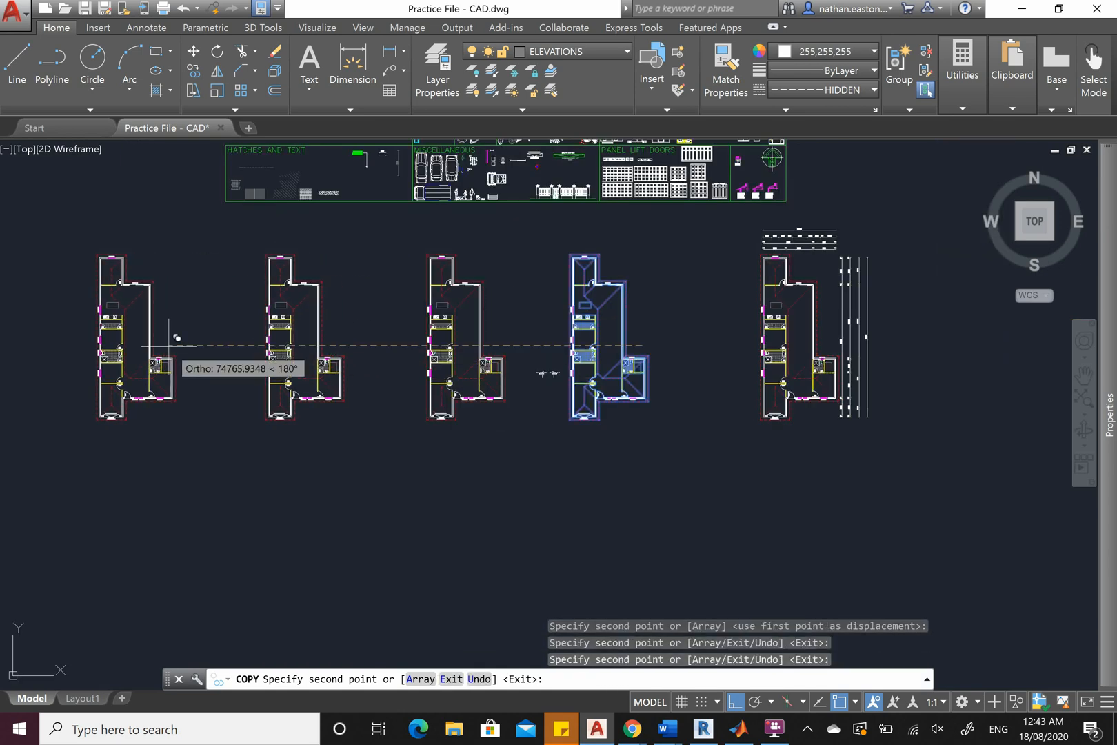
key(Escape)
Move the two leftmost floor plan copies horizontally further left, away from the third copy
drag(378, 239, 50, 497)
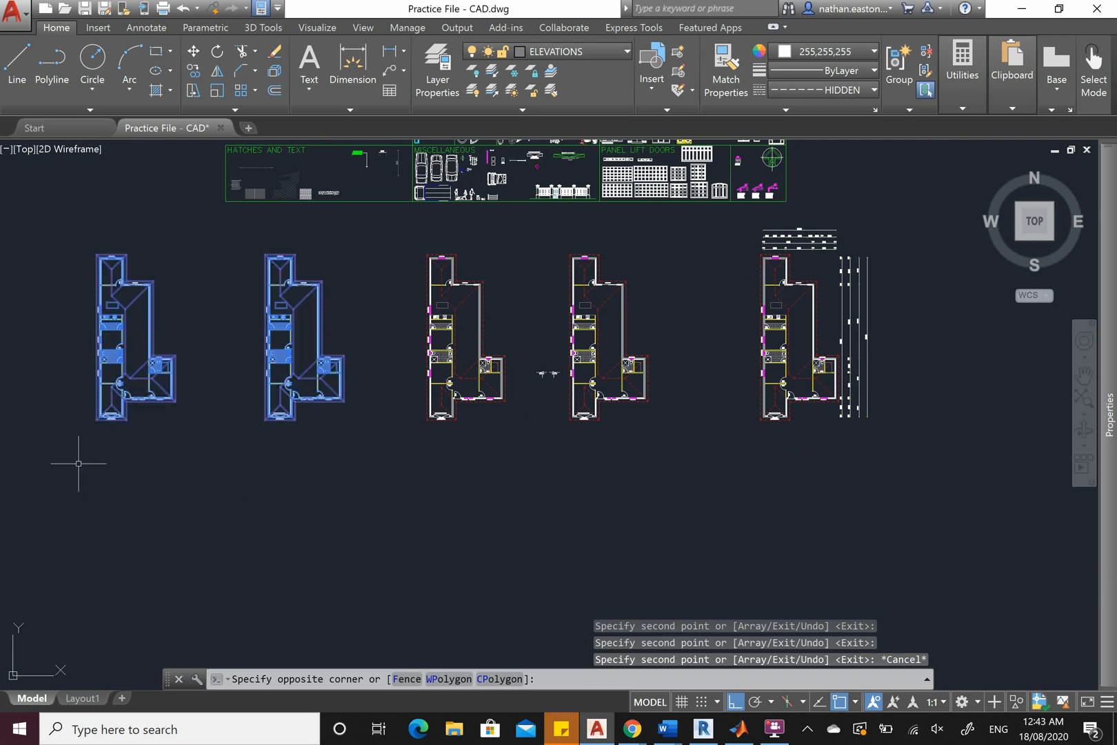
click(193, 51)
click(566, 500)
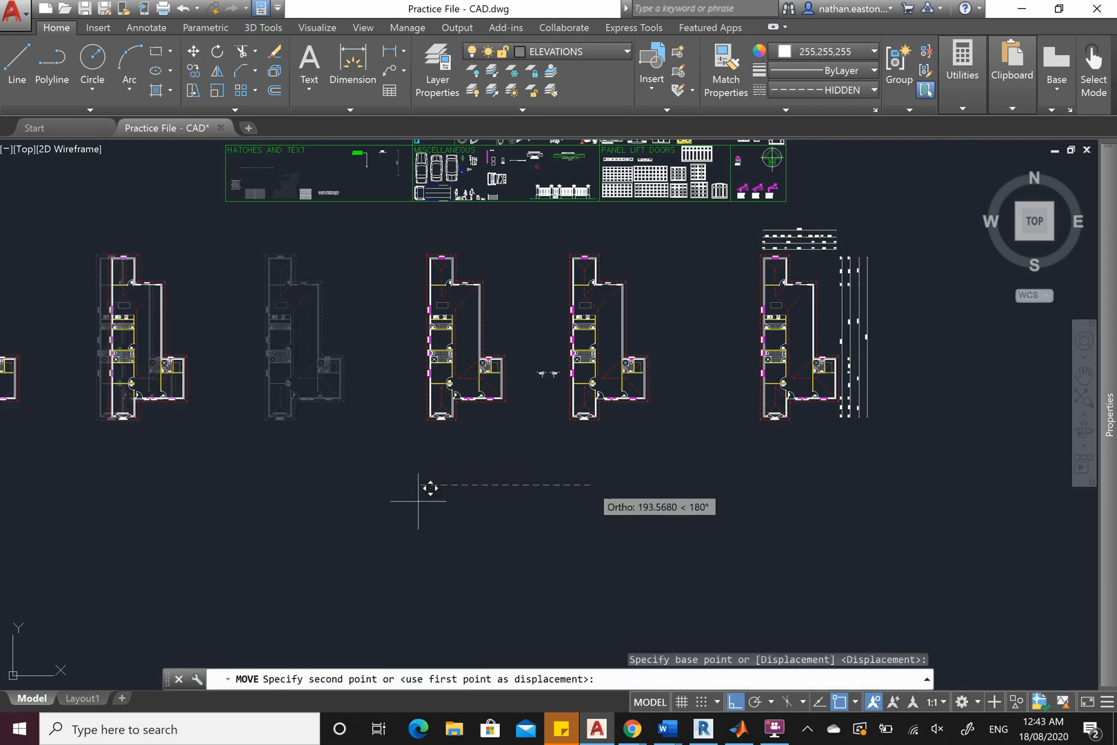
Rotate the floor plan copy nearest the eave details to 270 degrees
click(508, 245)
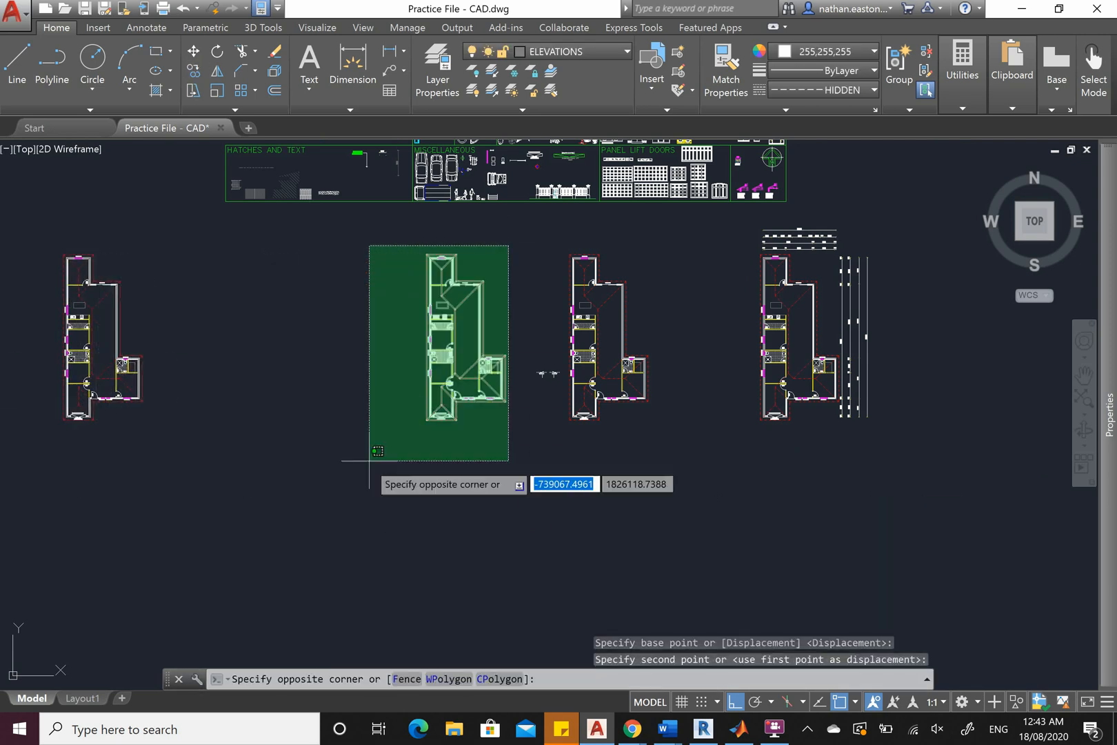
click(369, 459)
click(217, 51)
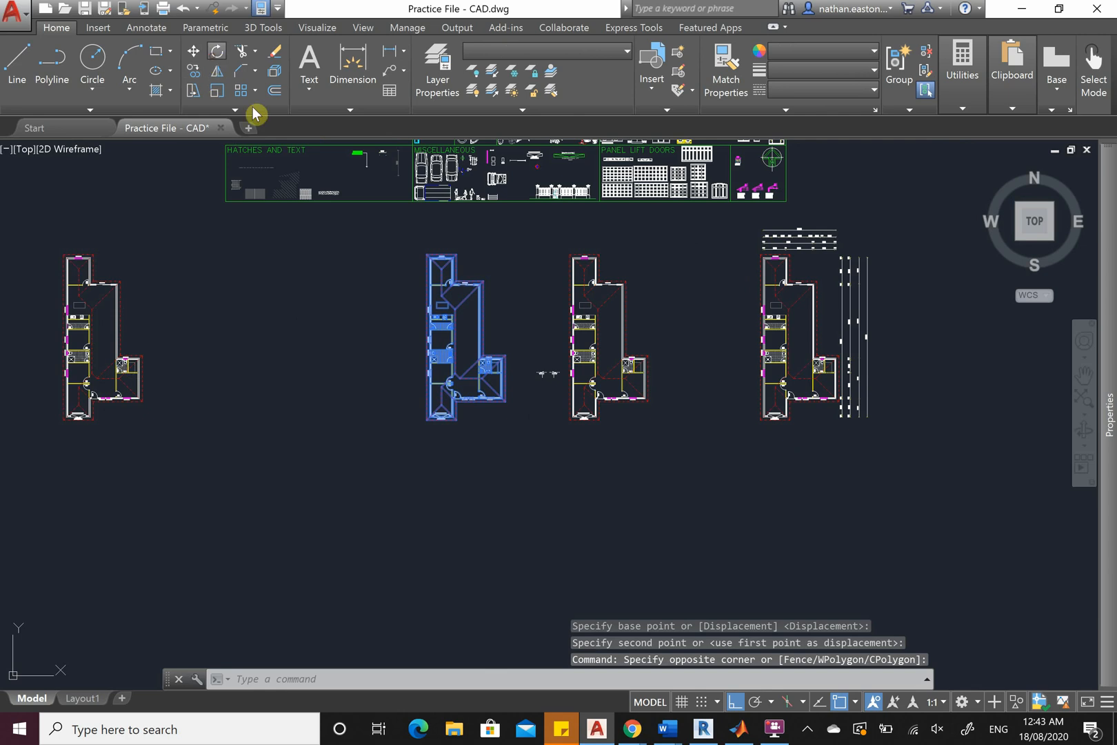
click(415, 339)
click(430, 511)
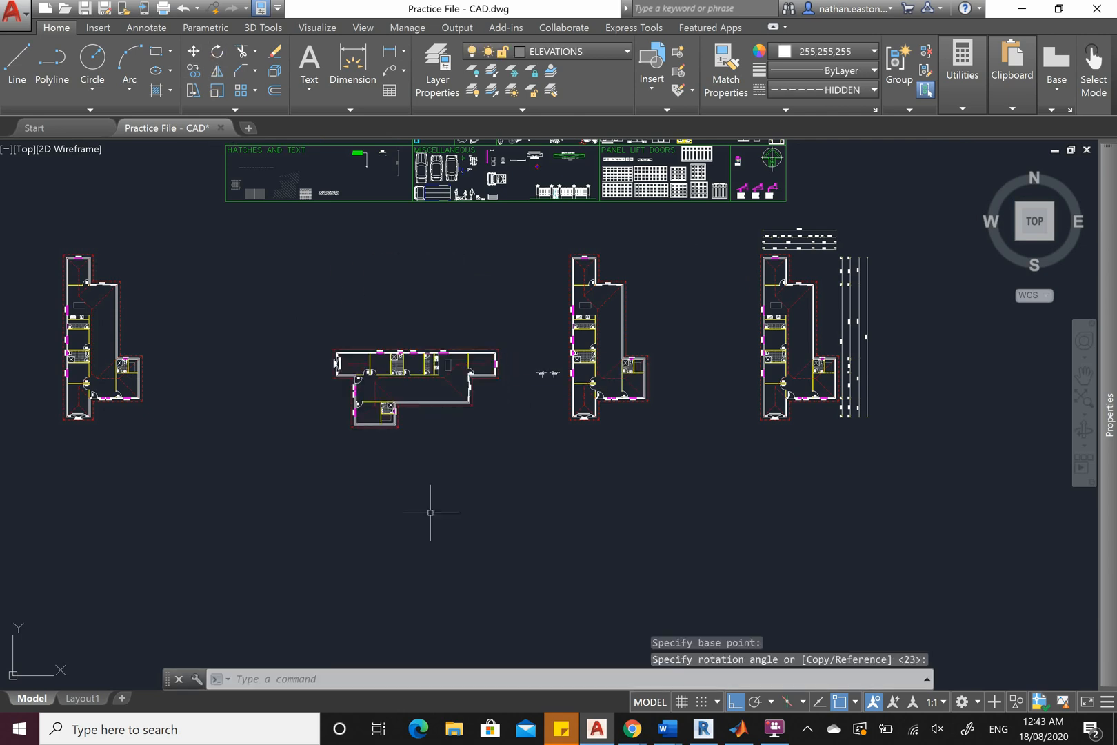
Rotate the middle floor plan copy by 90 degrees
scroll(429, 511, down, 2)
scroll(340, 303, up, 4)
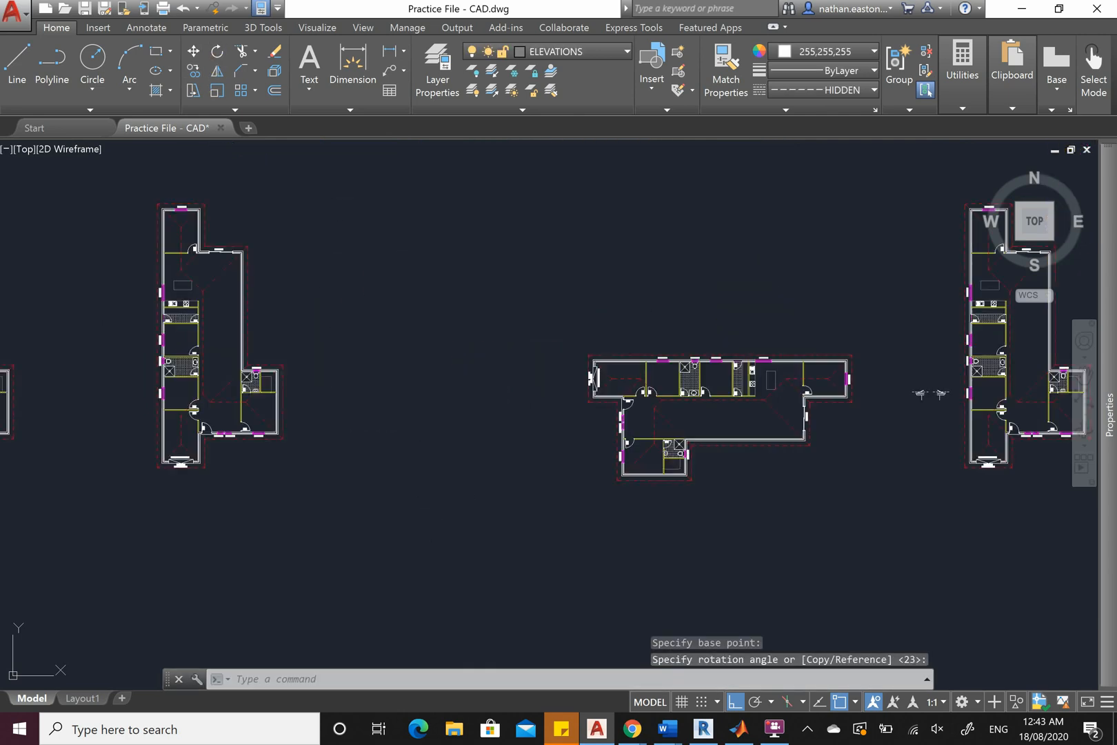
scroll(357, 192, down, 2)
click(357, 192)
click(195, 464)
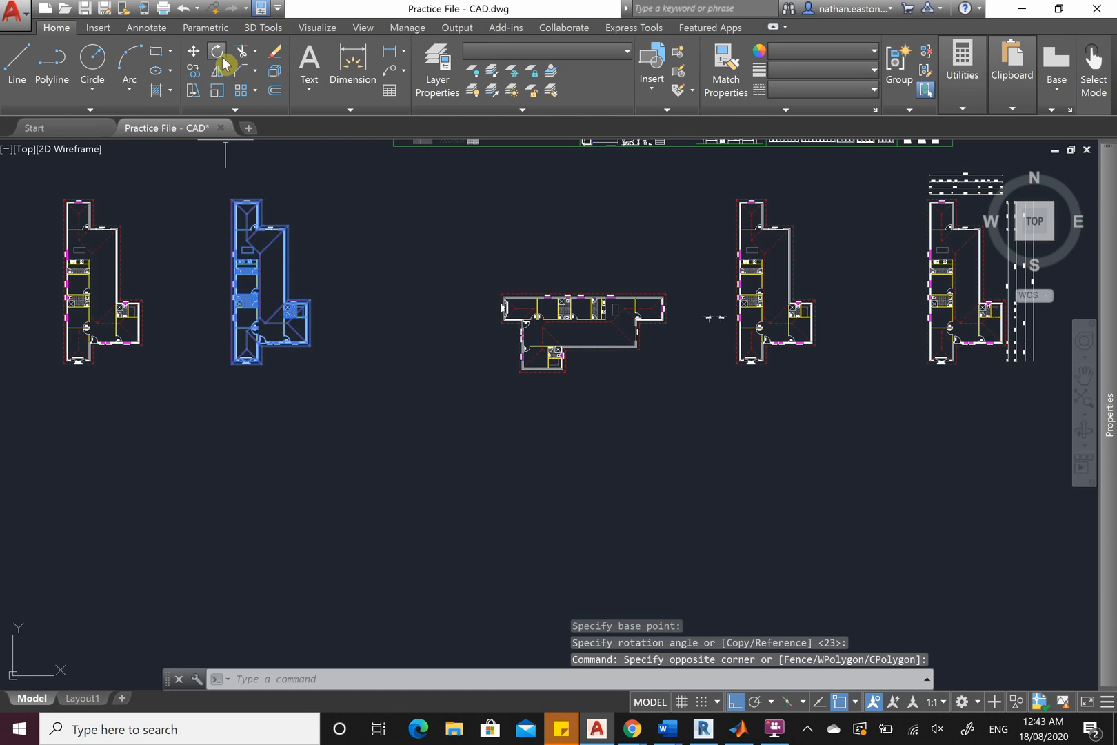
key(Return)
click(336, 300)
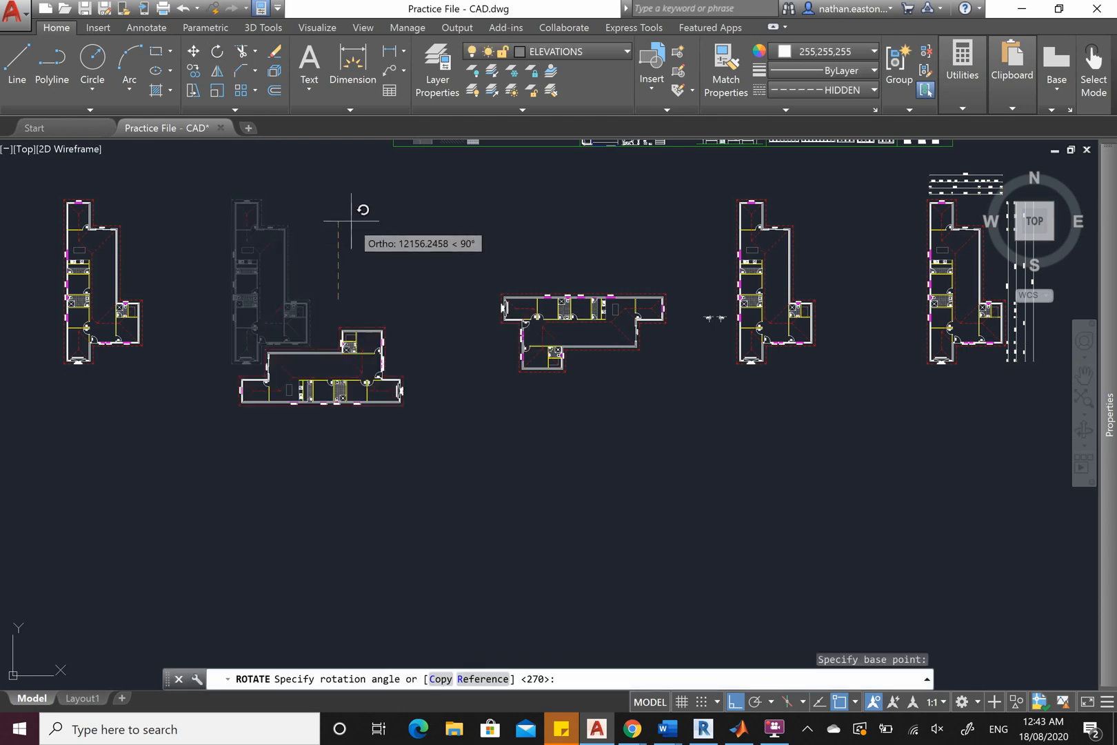
Rotate the leftmost floor plan copy by 180 degrees
scroll(304, 264, down, 2)
scroll(130, 225, up, 3)
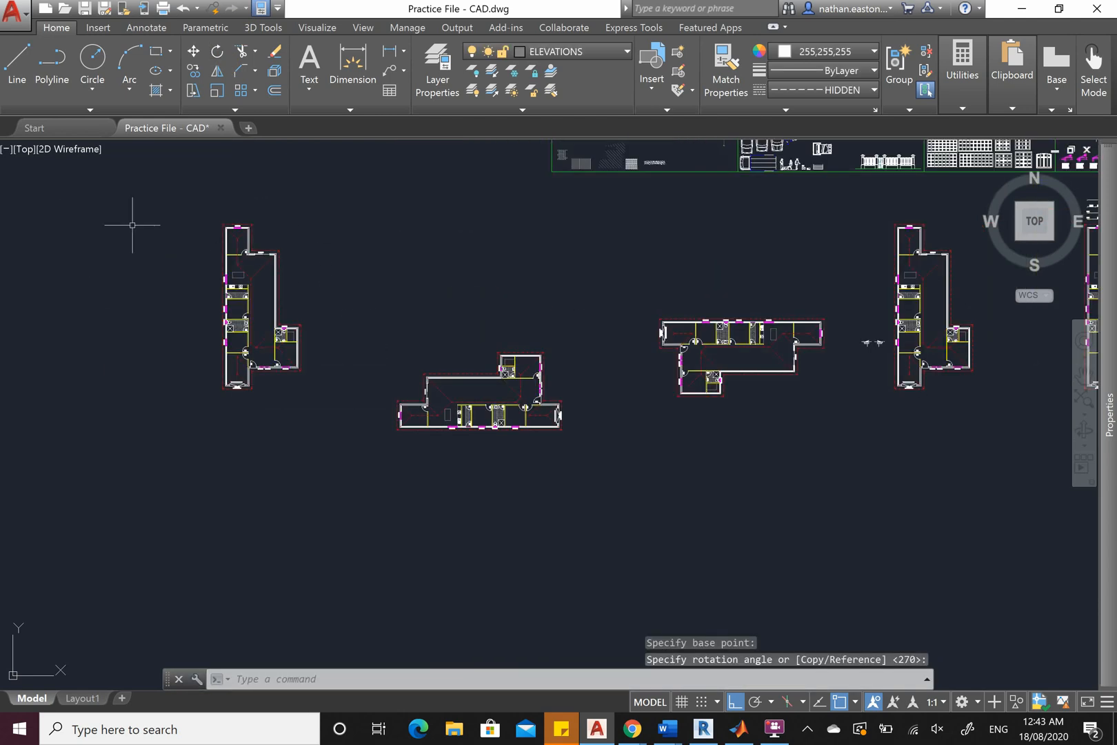
click(150, 208)
click(326, 419)
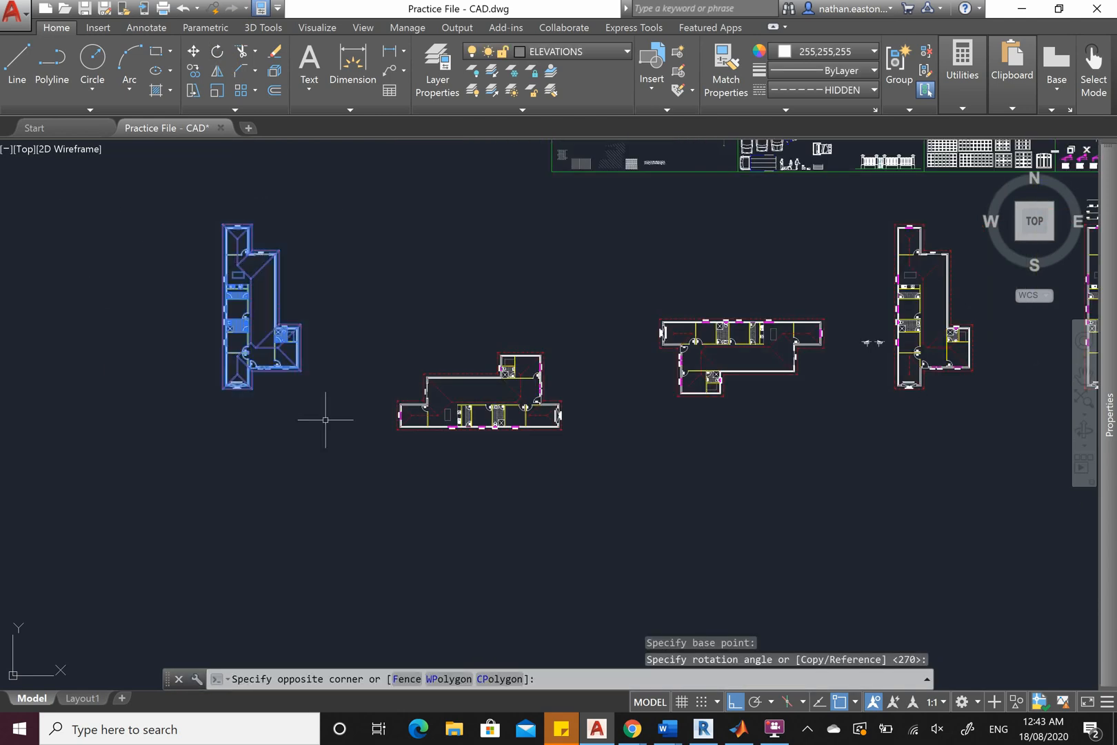
click(218, 65)
click(256, 298)
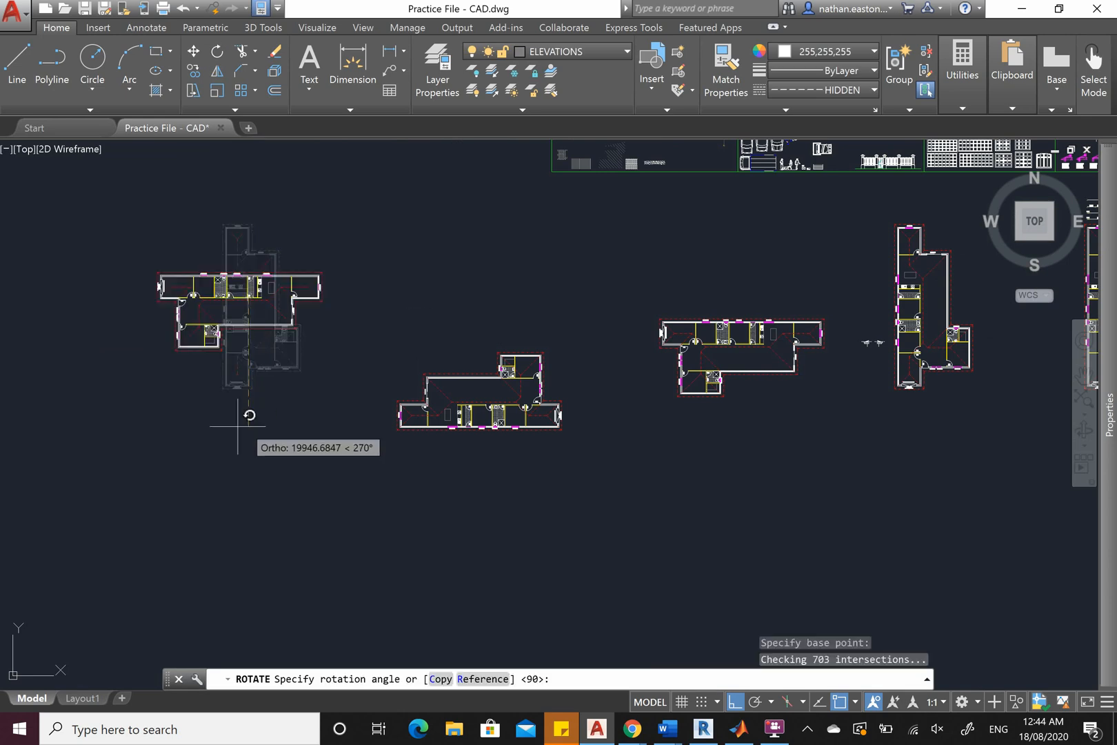
click(99, 373)
Move the 90-degree rotated floor plan straight up, roughly level with the neighbouring horizontal plan
click(581, 327)
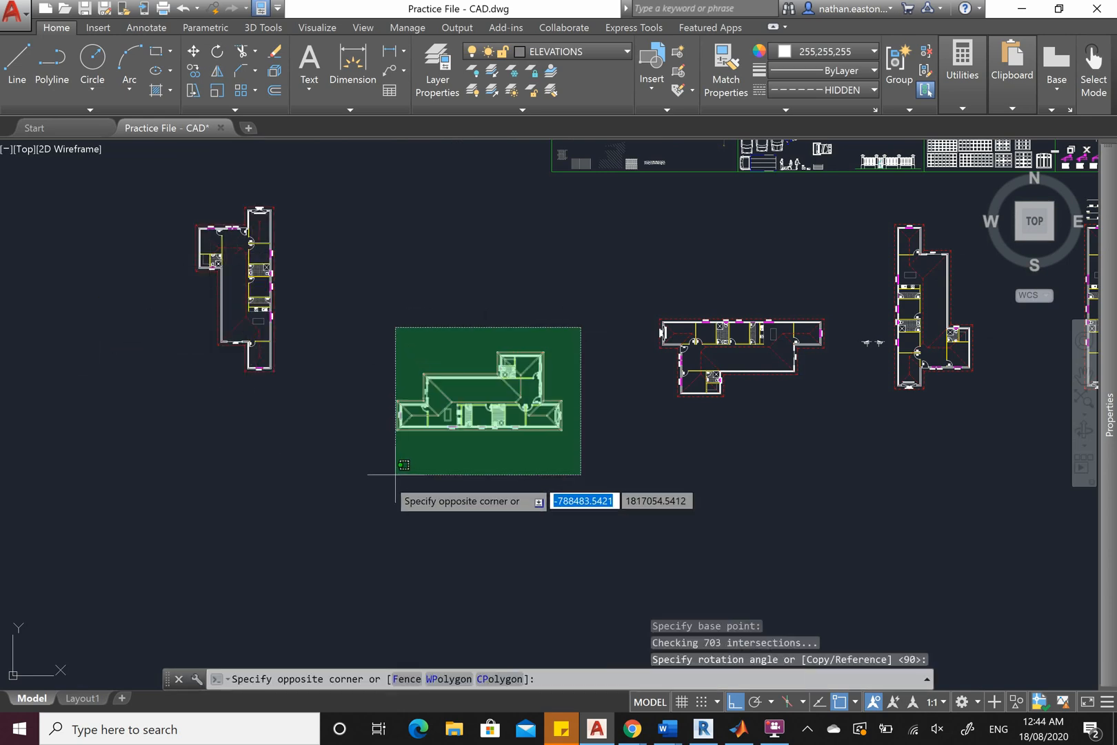
click(392, 479)
click(193, 51)
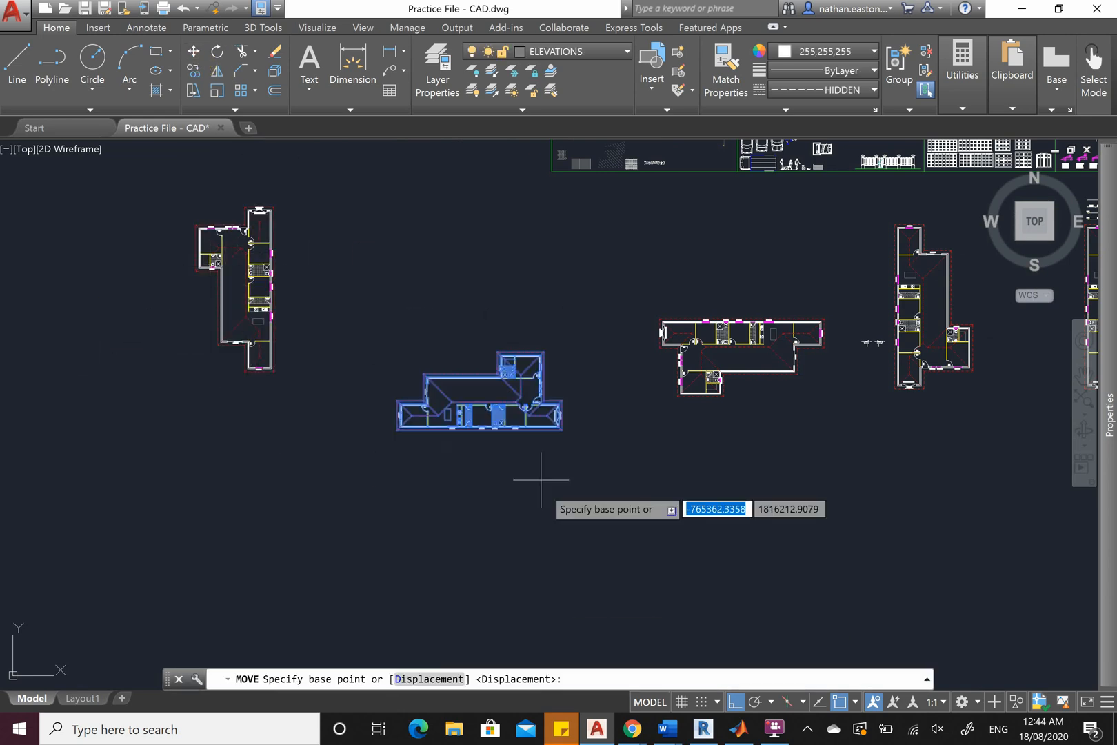
click(552, 483)
click(568, 455)
Move the leftmost vertical floor plan copy slightly to the right, towards the neighbouring horizontal plan
click(294, 182)
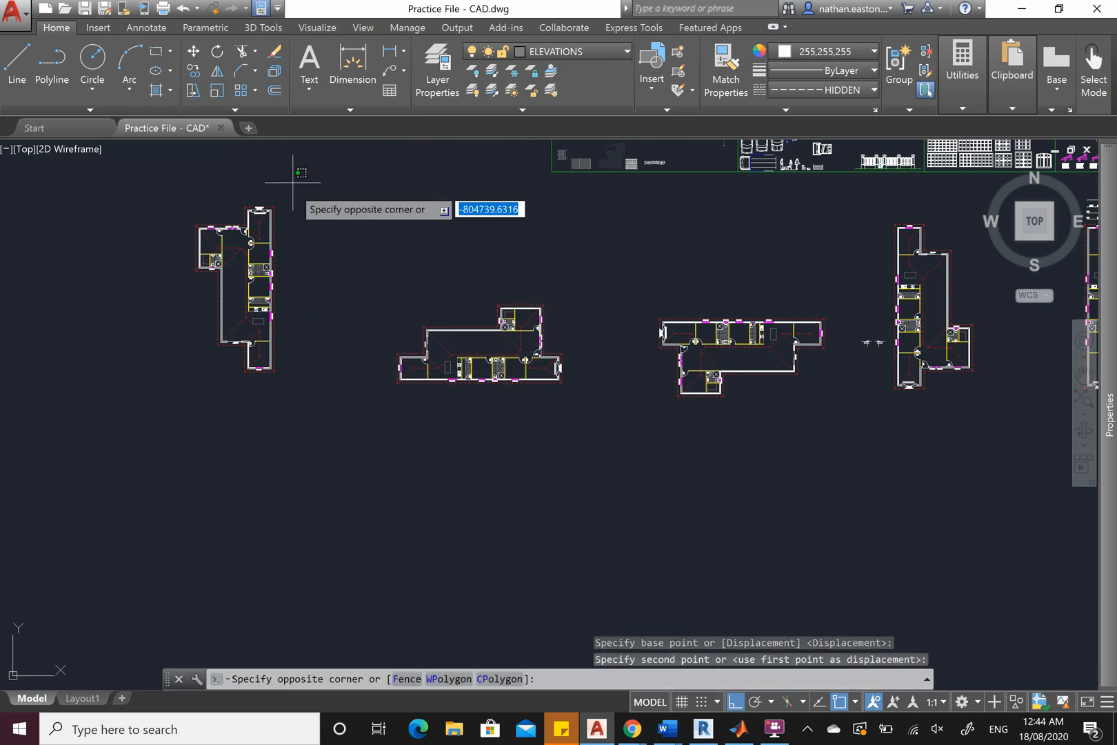
click(195, 429)
click(193, 51)
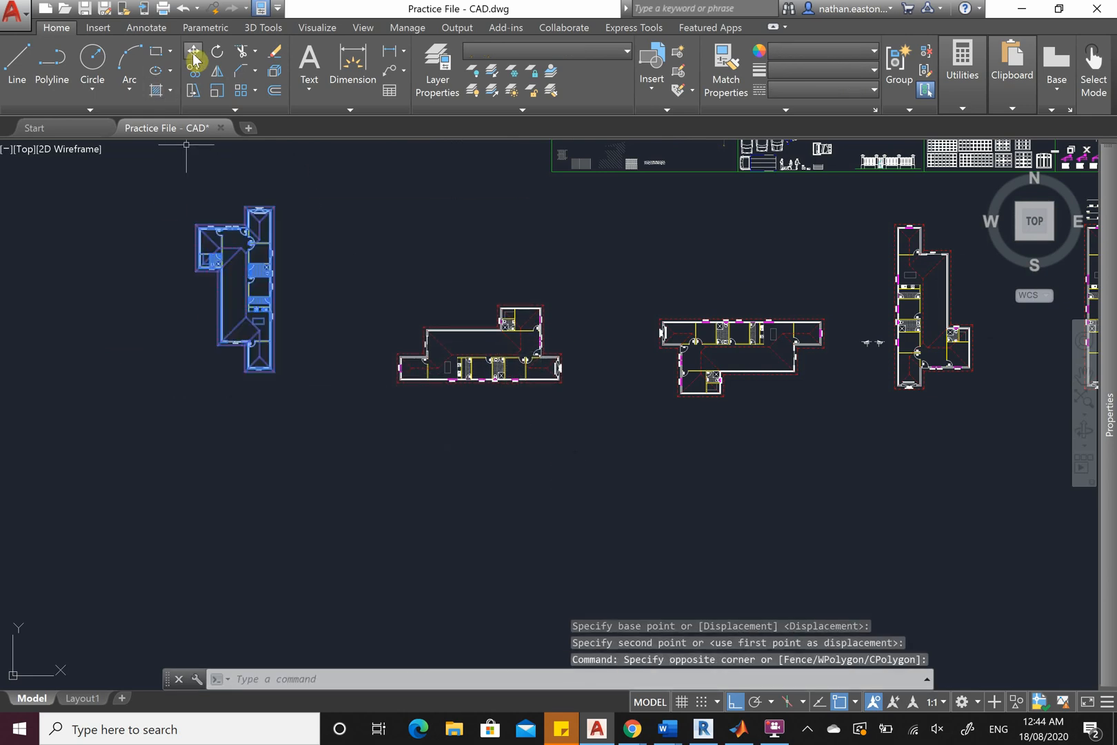
click(145, 304)
click(158, 312)
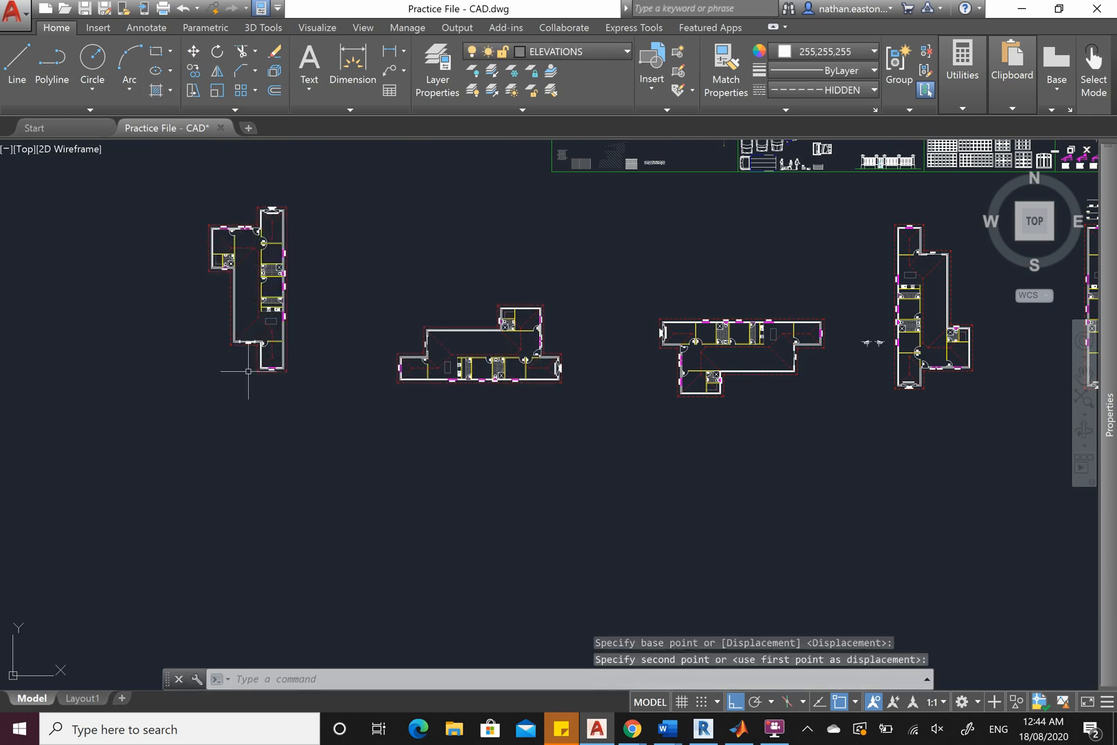
Examine the row of rotated floor plan copies, the eave details and the original-orientation plans beside them
scroll(271, 372, up, 2)
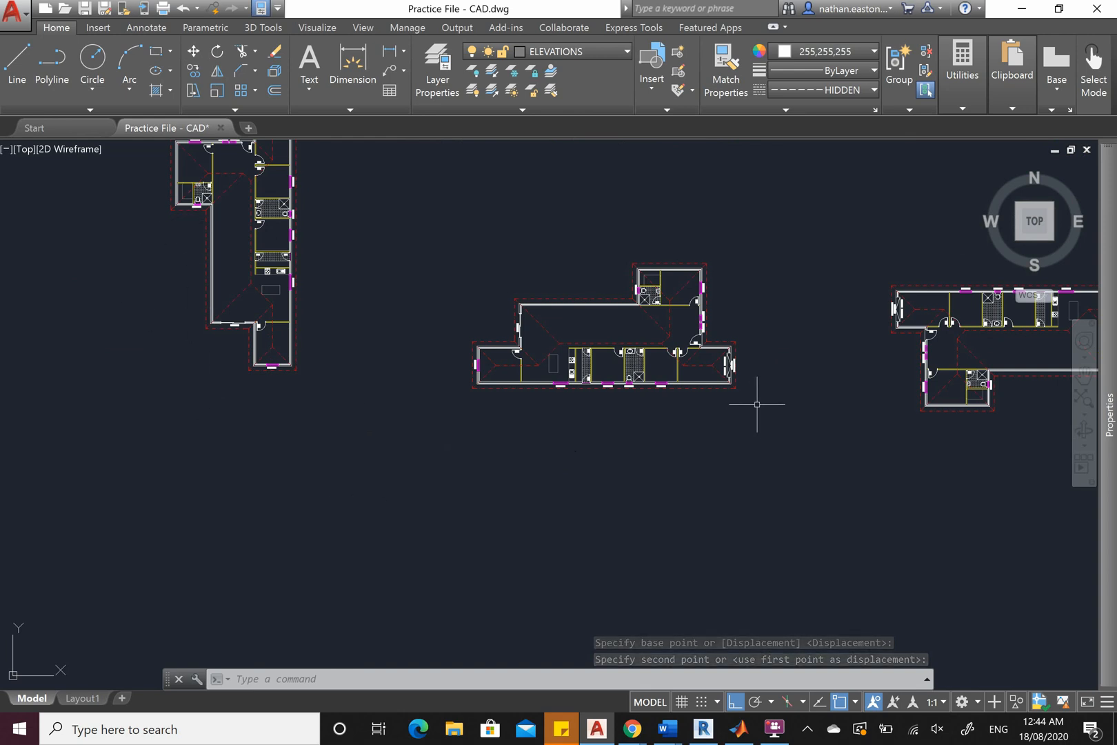
scroll(444, 444, down, 2)
scroll(848, 429, up, 5)
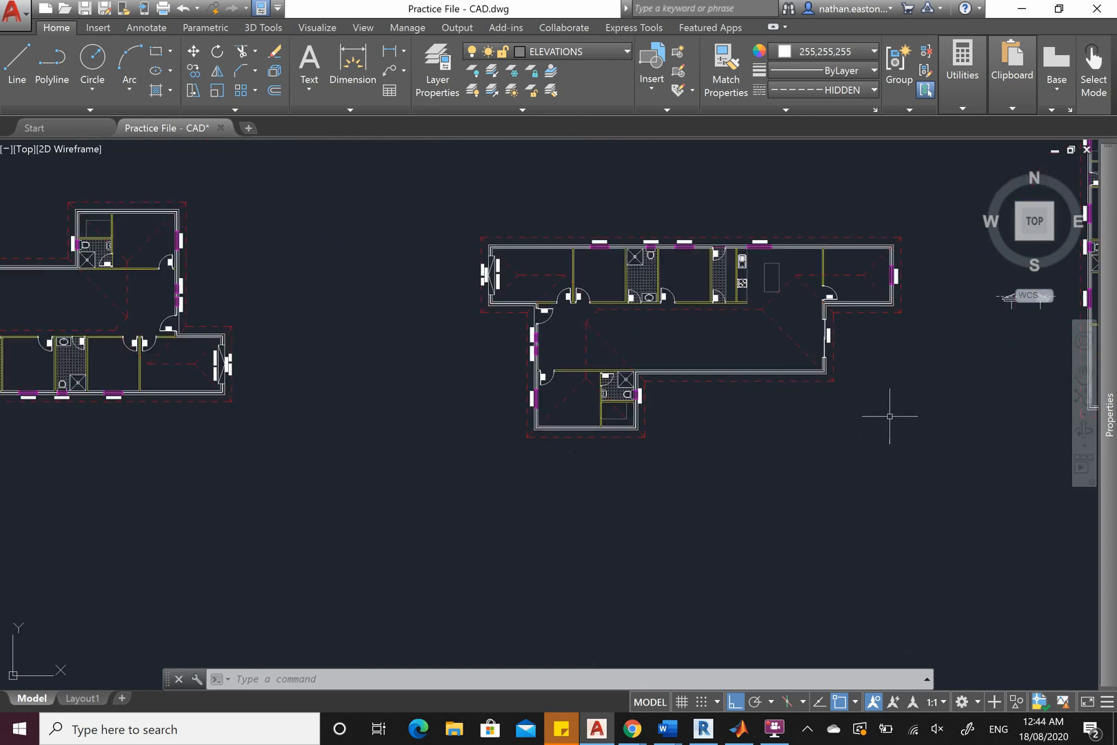
scroll(835, 451, down, 5)
scroll(804, 433, up, 3)
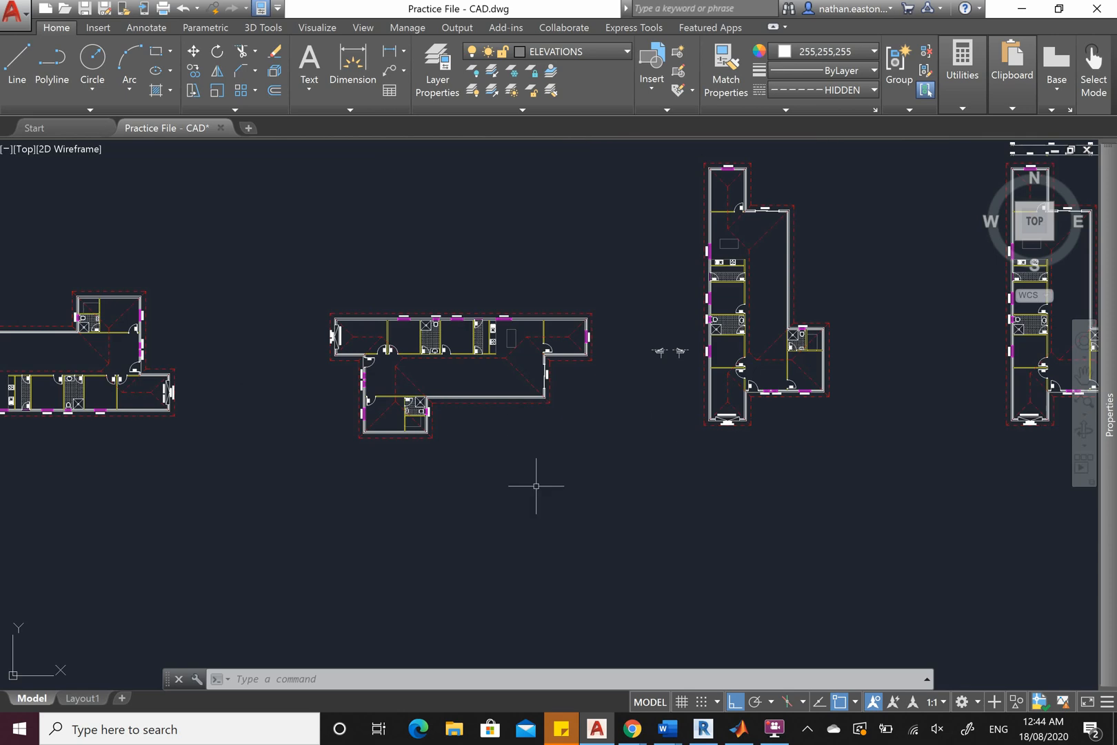
scroll(834, 344, down, 2)
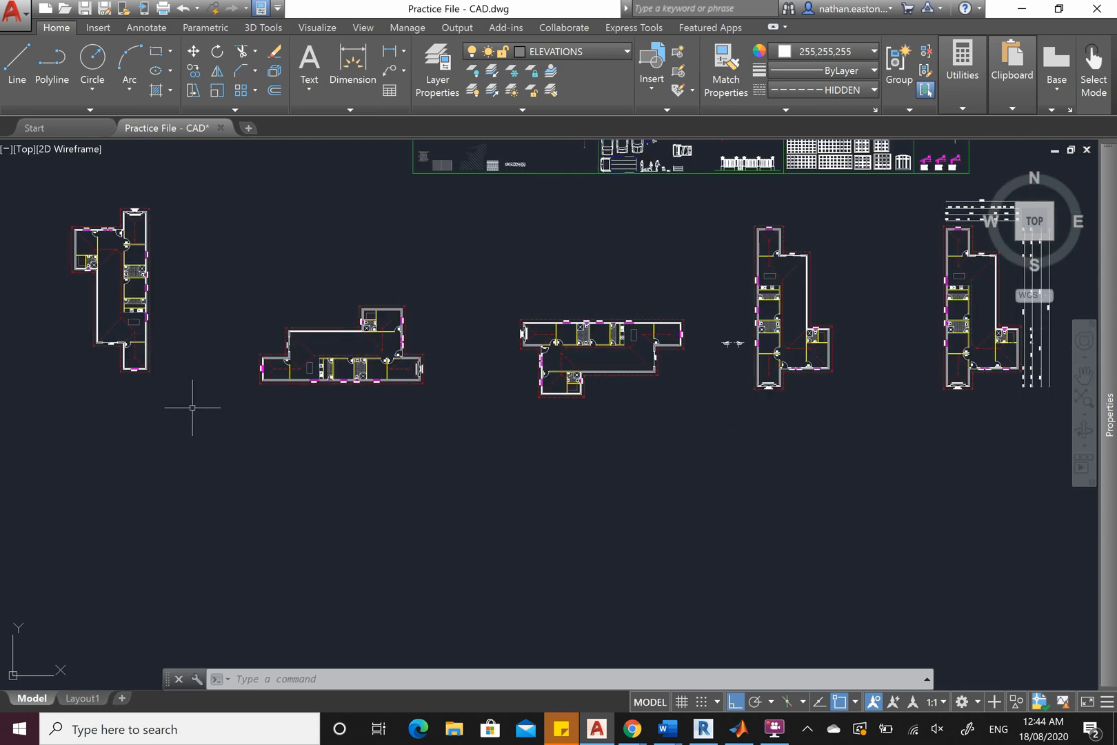
scroll(700, 397, down, 2)
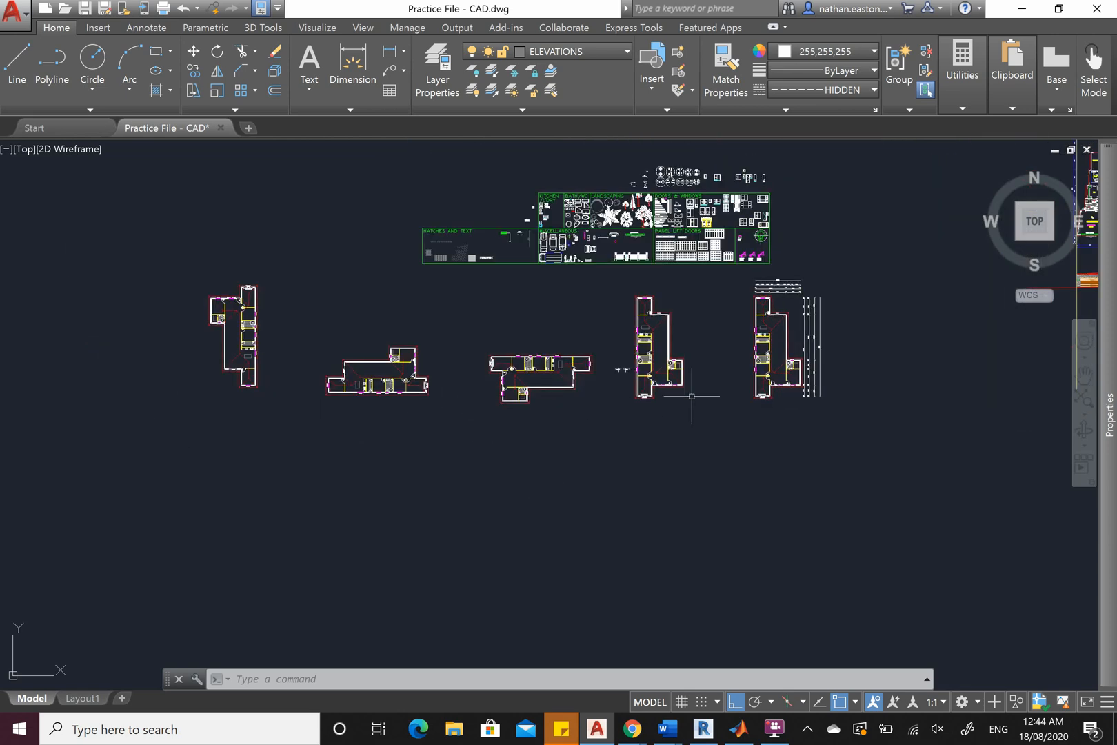
scroll(660, 396, up, 6)
scroll(518, 404, up, 2)
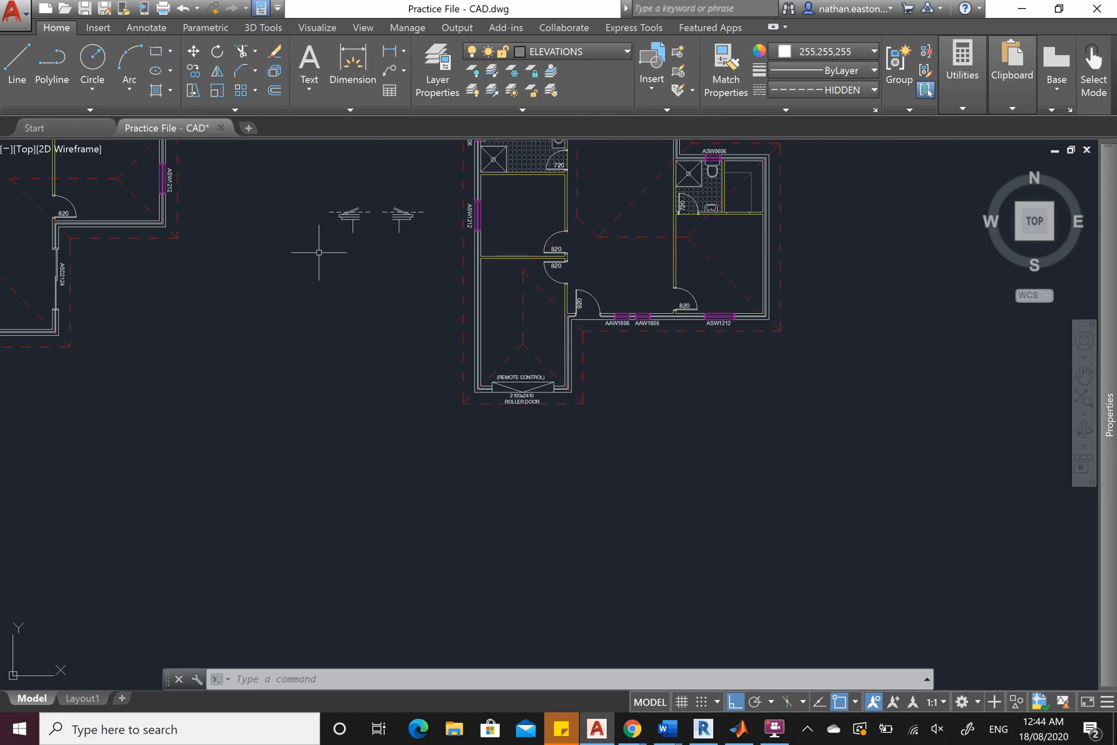
Draw a long horizontal line below the floor plans, running from the plan beside the eave details to past the leftmost copy
click(16, 69)
scroll(475, 379, up, 5)
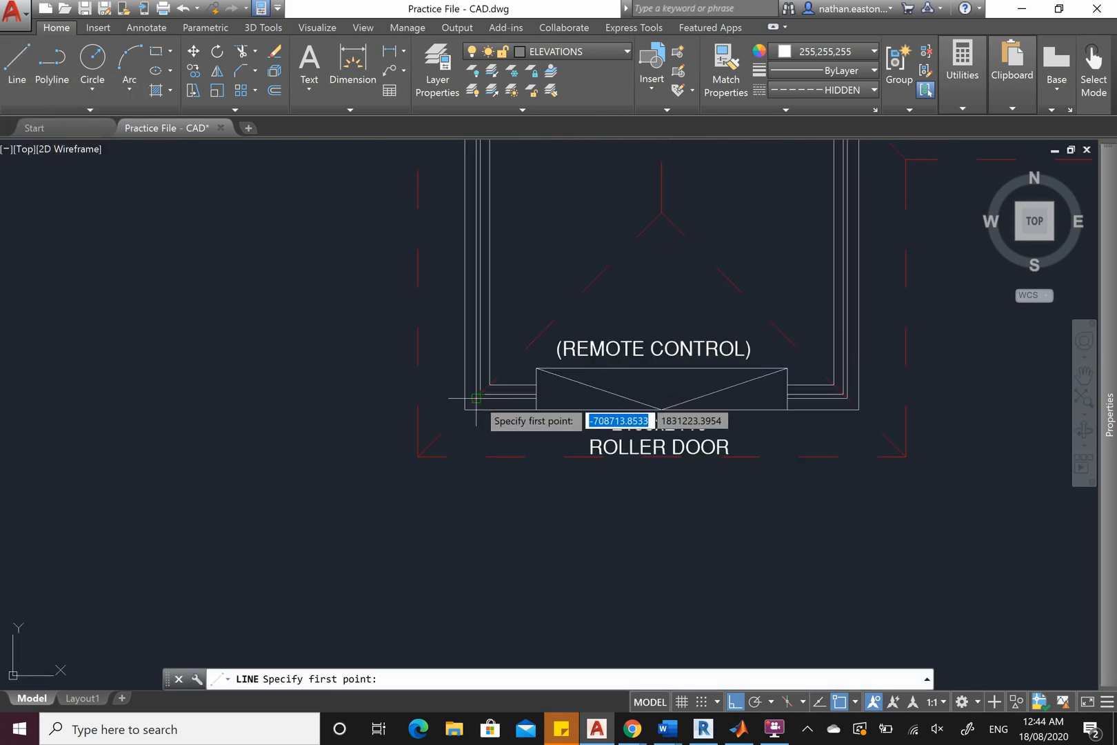
scroll(621, 286, down, 10)
scroll(686, 311, down, 3)
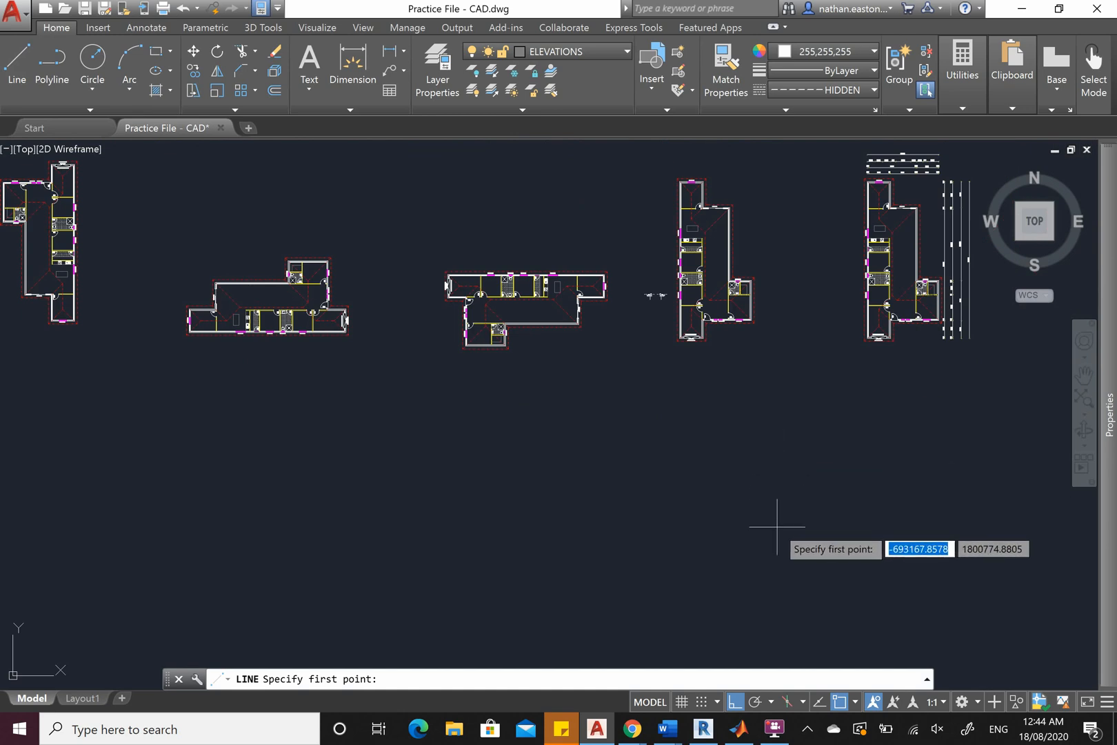
click(799, 494)
scroll(759, 494, down, 2)
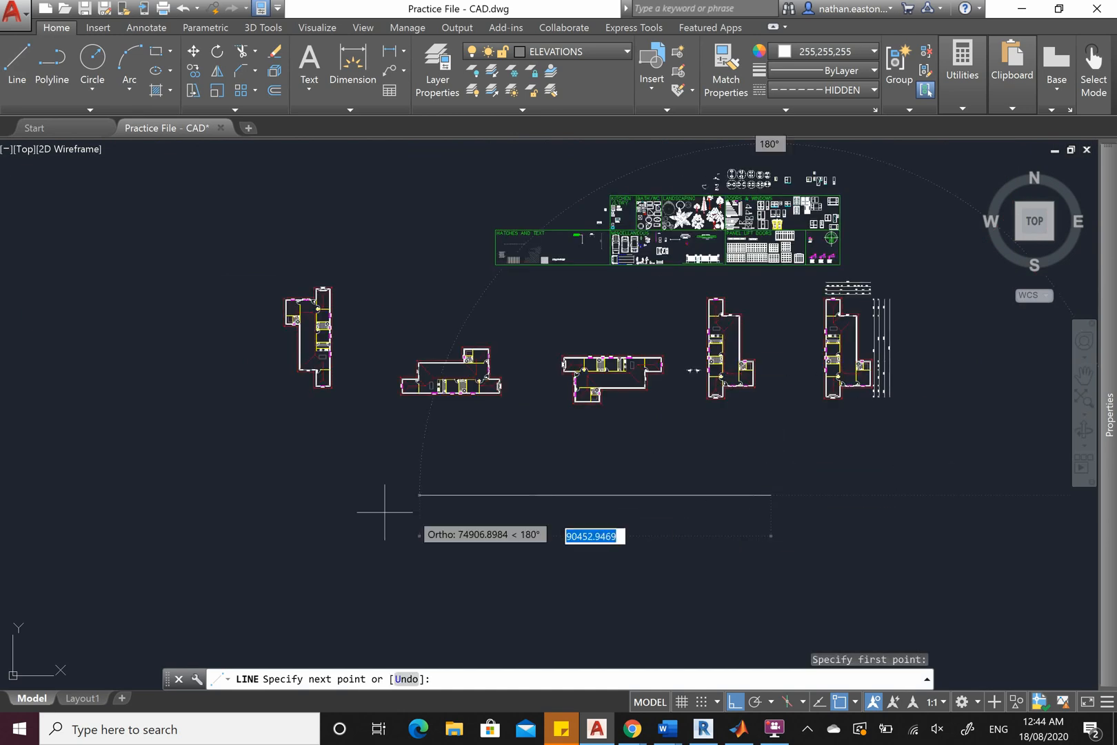
scroll(331, 507, up, 2)
click(172, 473)
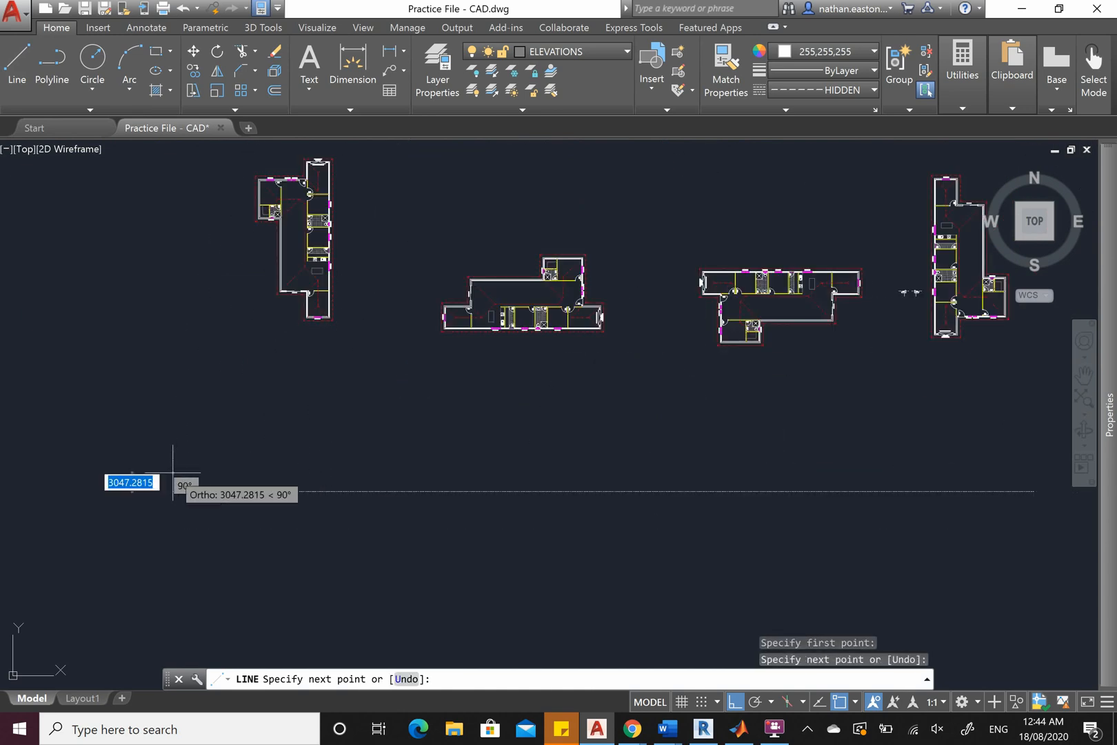
key(Escape)
Draw a vertical line from the outer wall corner beside window ASW1212 straight down past the horizontal line
scroll(203, 474, down, 2)
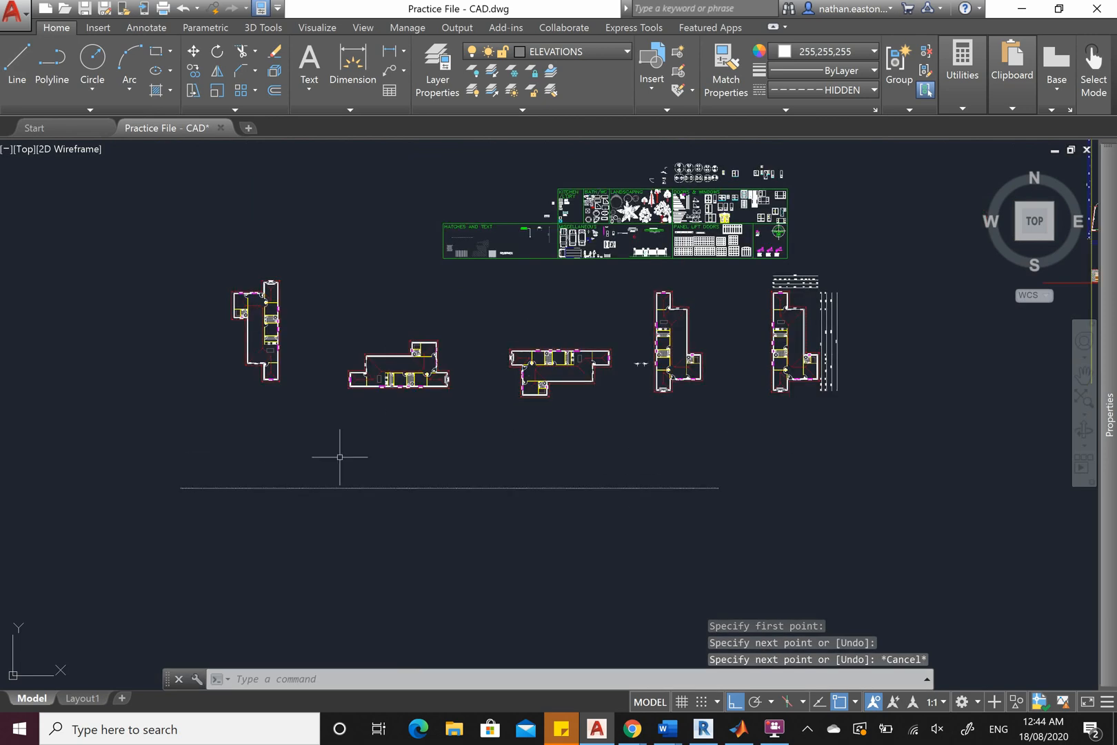
scroll(613, 417, up, 2)
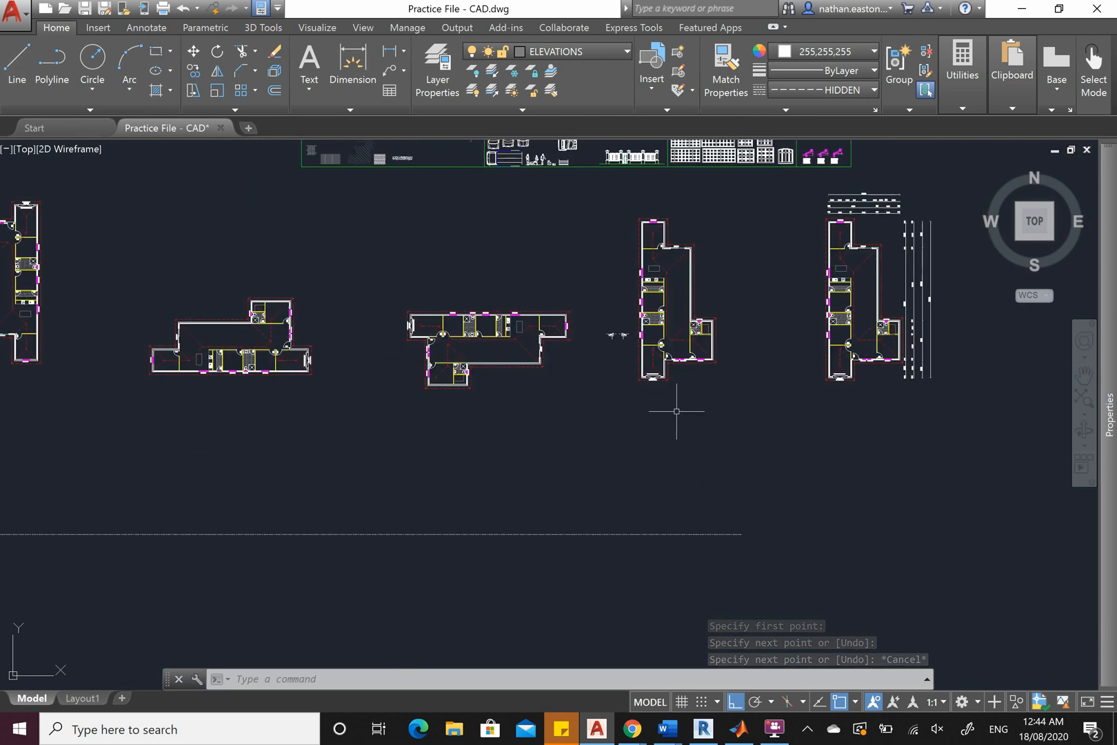
click(16, 66)
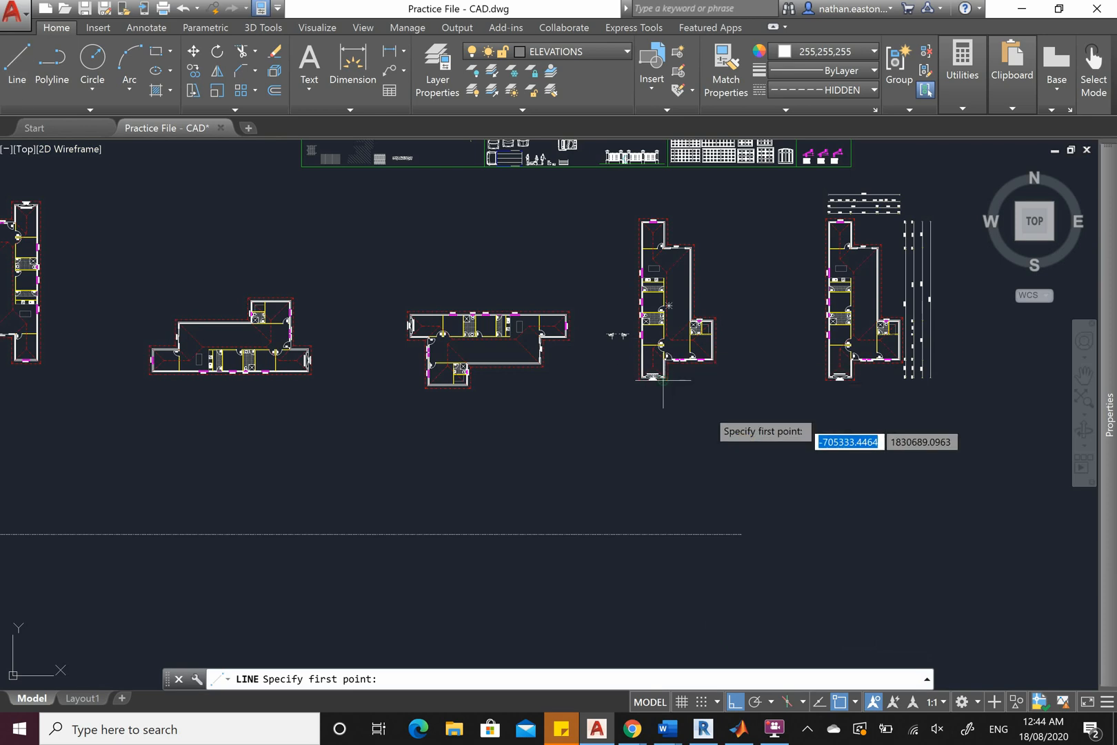
scroll(690, 372, up, 5)
scroll(723, 348, up, 4)
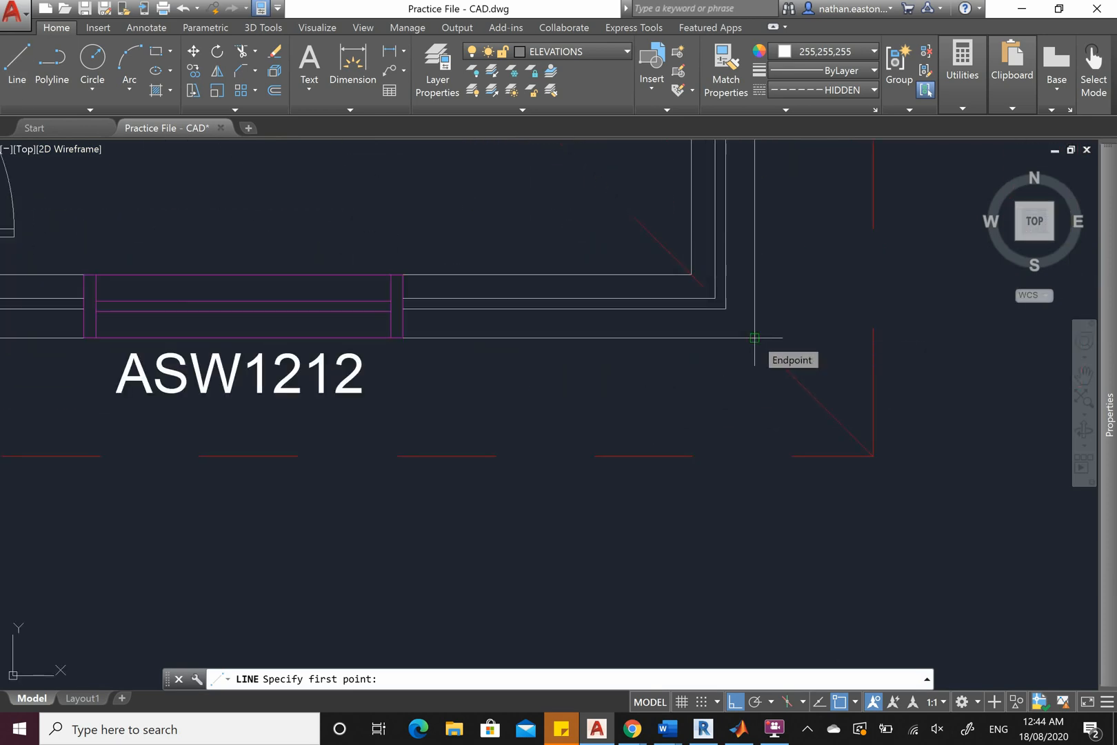
click(754, 338)
scroll(776, 196, down, 8)
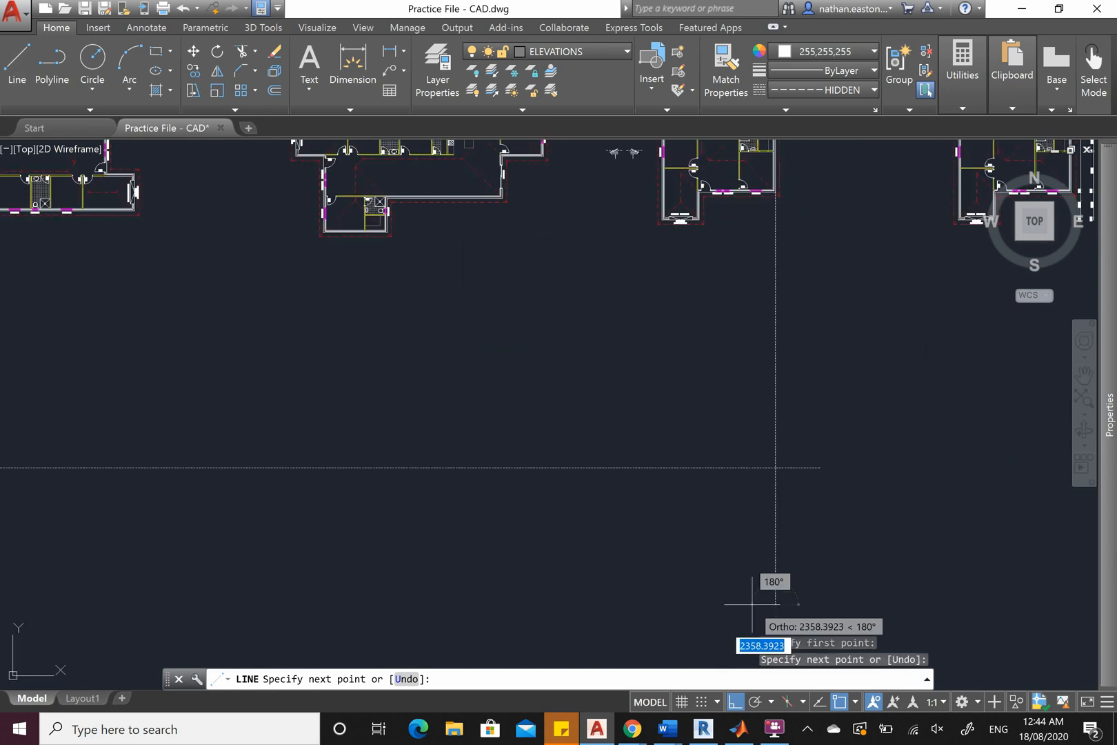
key(Escape)
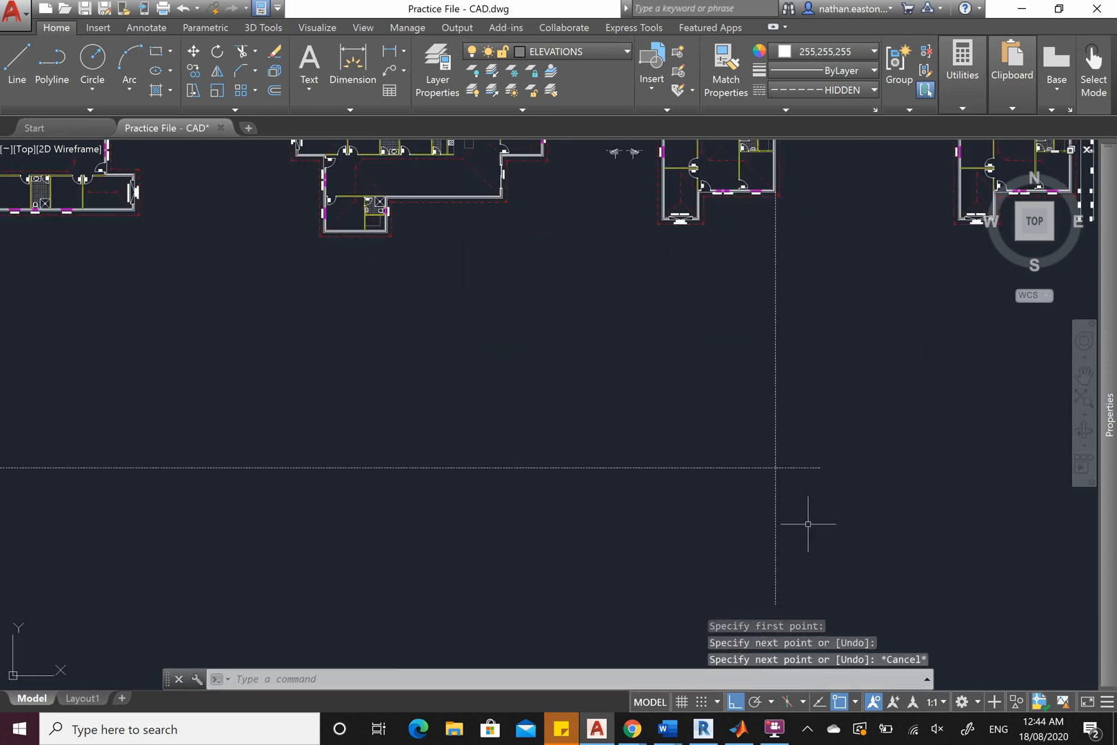
Set the linetype of the vertical line and the long horizontal line to Continuous
click(776, 531)
click(862, 90)
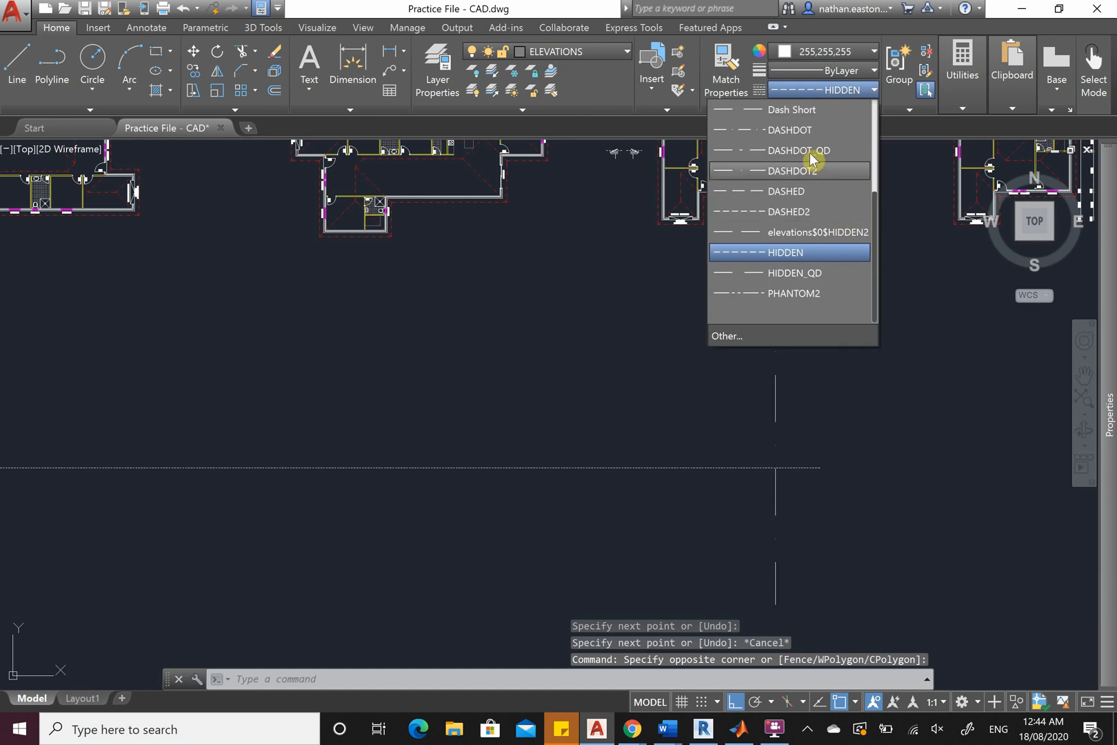
scroll(812, 193, up, 3)
click(810, 209)
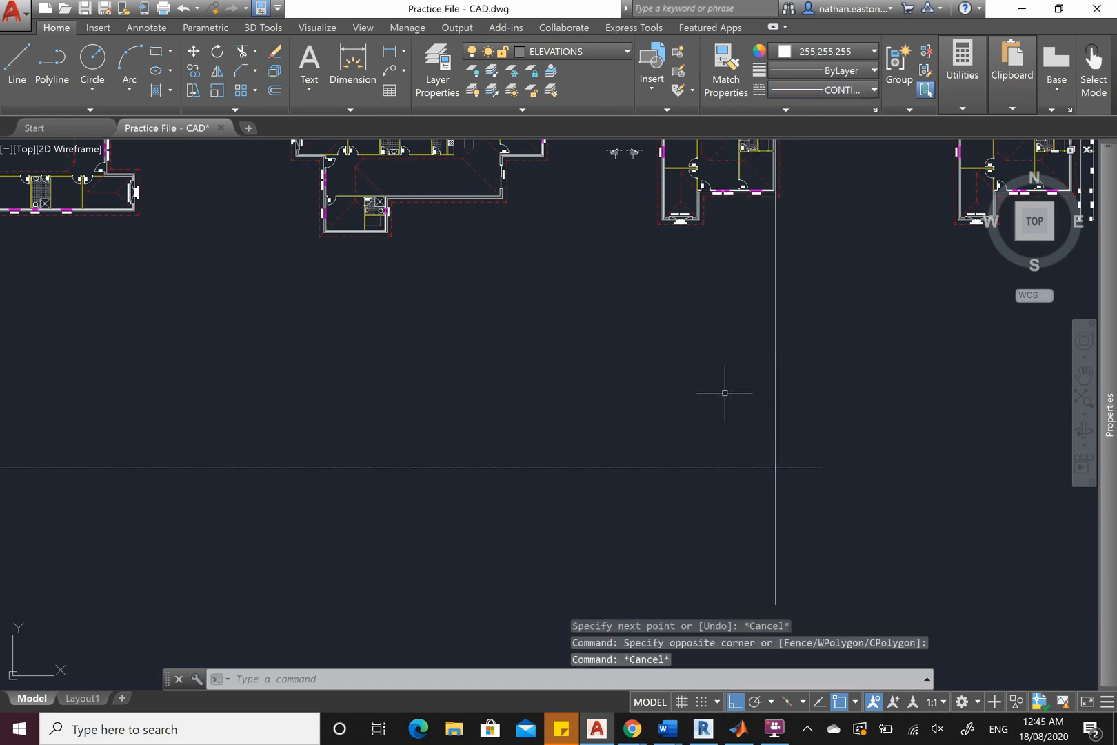
click(725, 423)
click(674, 494)
click(866, 90)
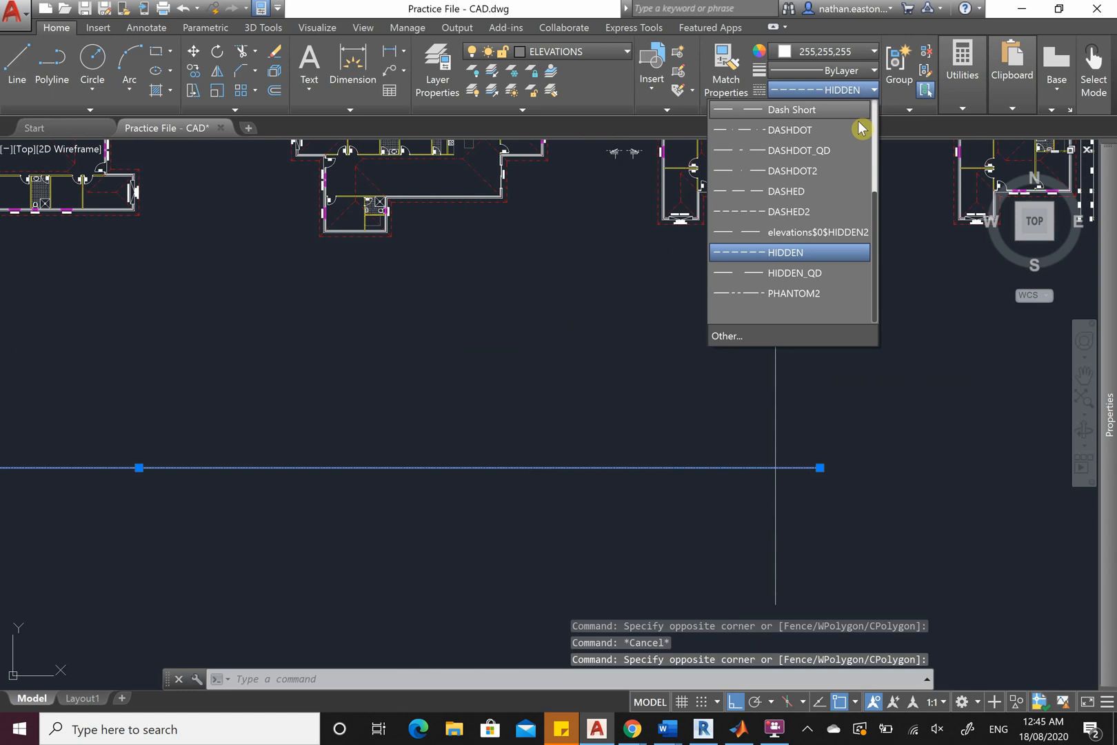
scroll(827, 227, up, 3)
click(814, 130)
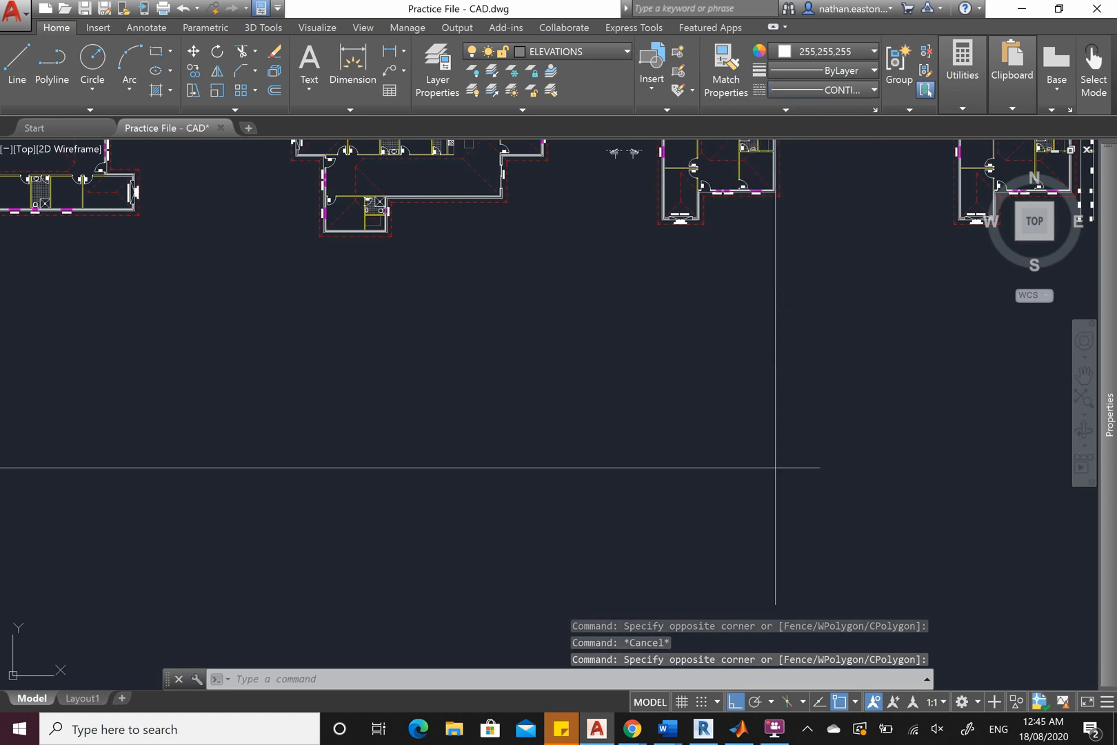
key(Escape)
Copy the vertical projection line from the outer wall corner to the nearer edge of window ASW1212
click(803, 295)
click(766, 310)
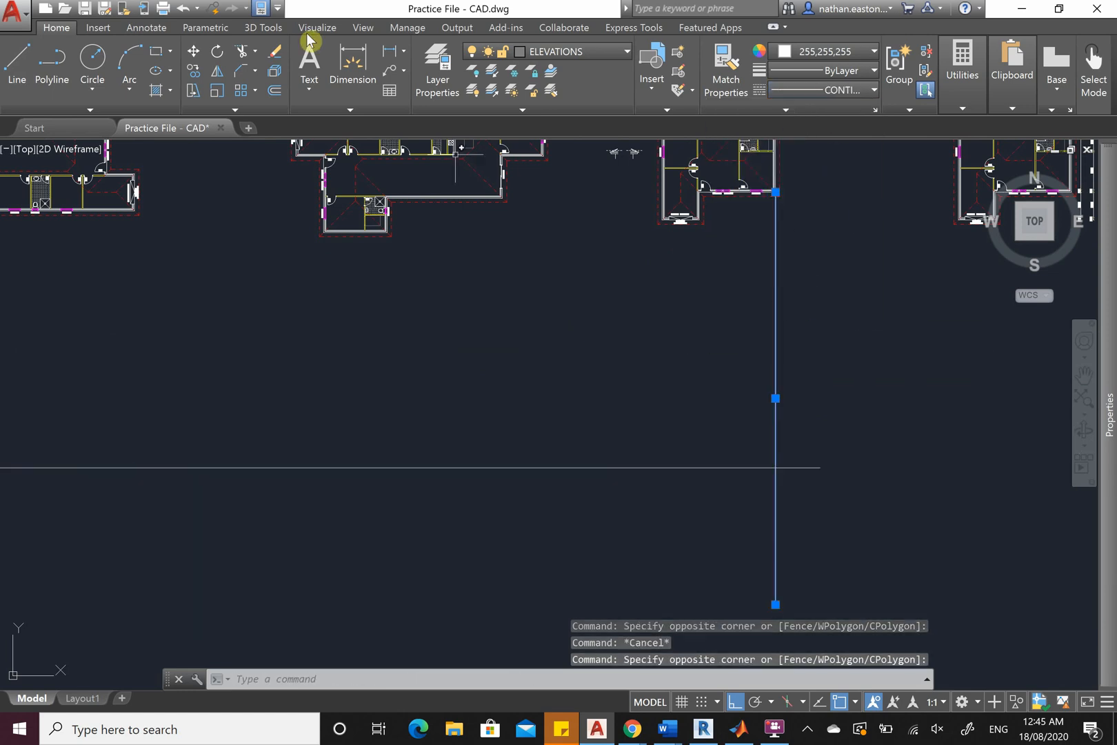
click(193, 71)
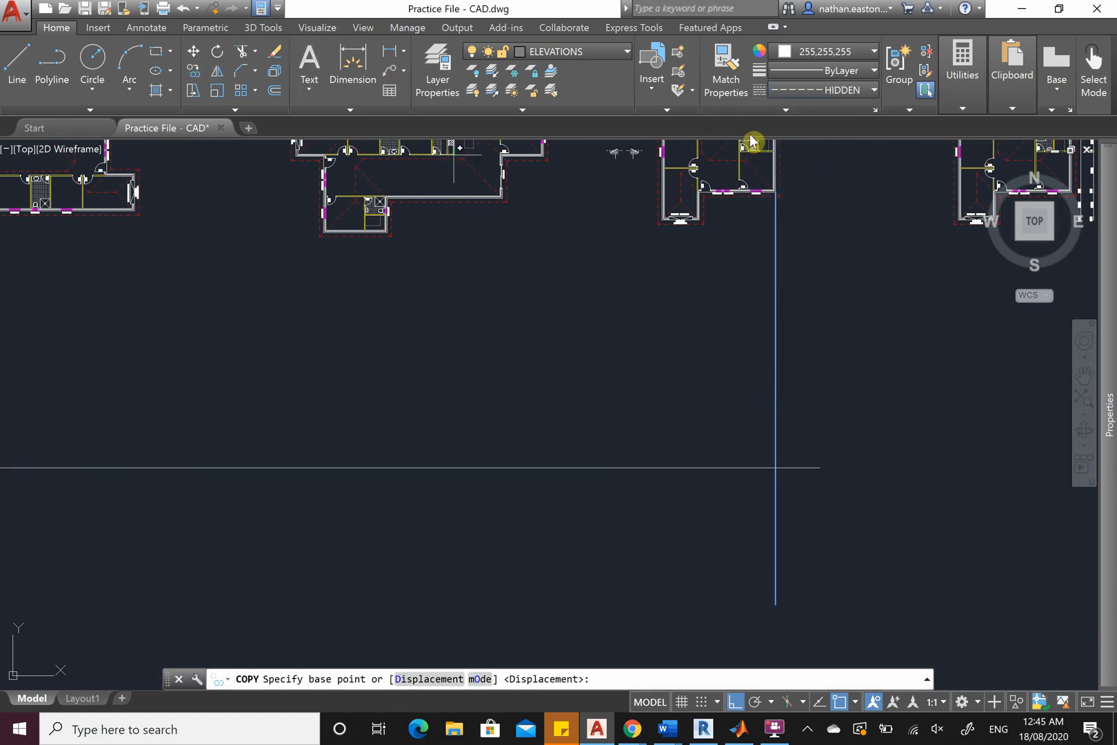
scroll(817, 170, up, 6)
scroll(673, 221, up, 4)
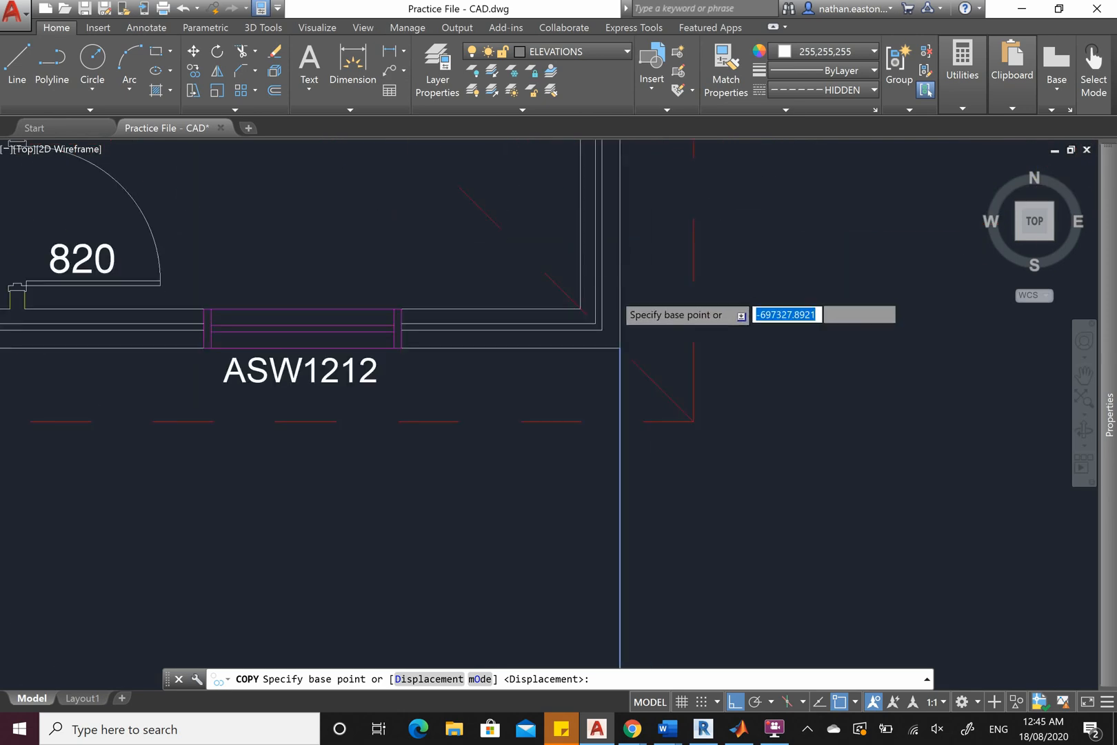
scroll(613, 293, up, 4)
scroll(713, 379, down, 5)
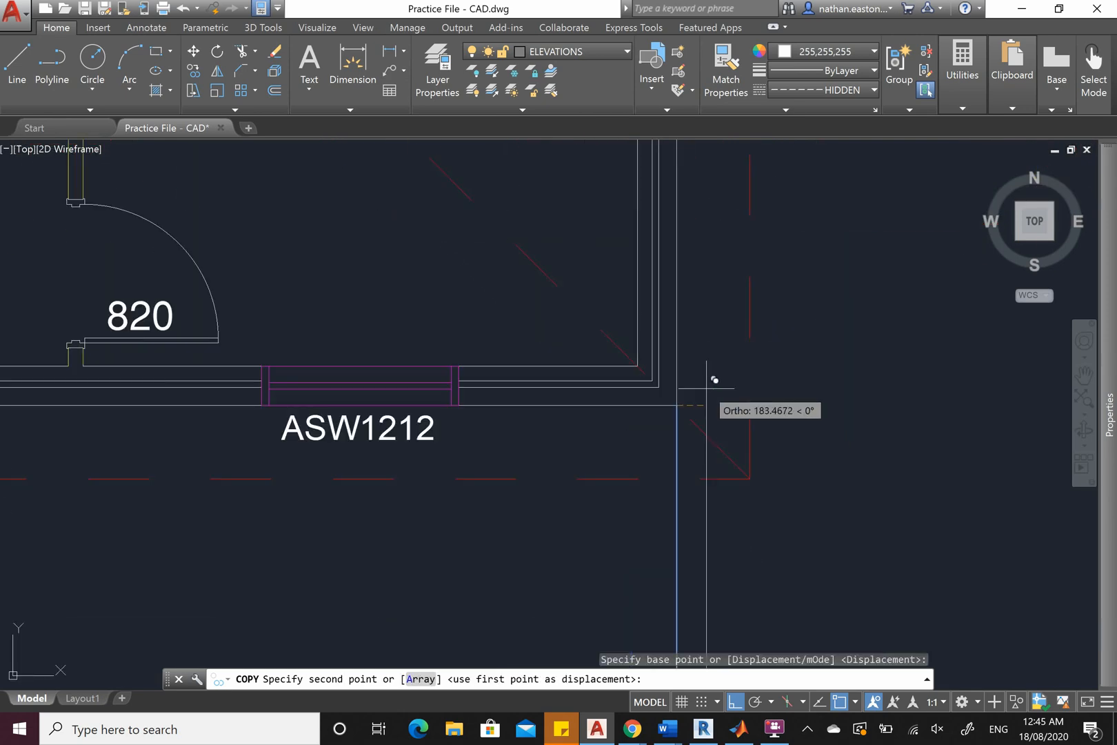
scroll(642, 373, up, 8)
scroll(638, 373, down, 5)
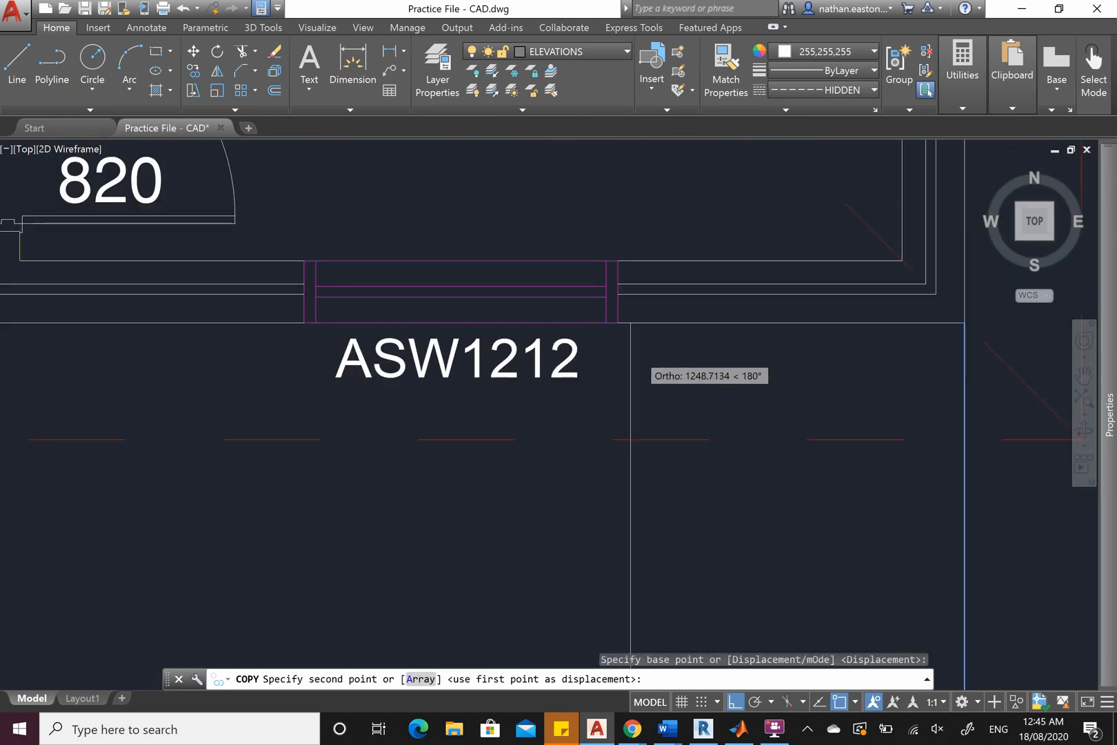
scroll(626, 332, up, 5)
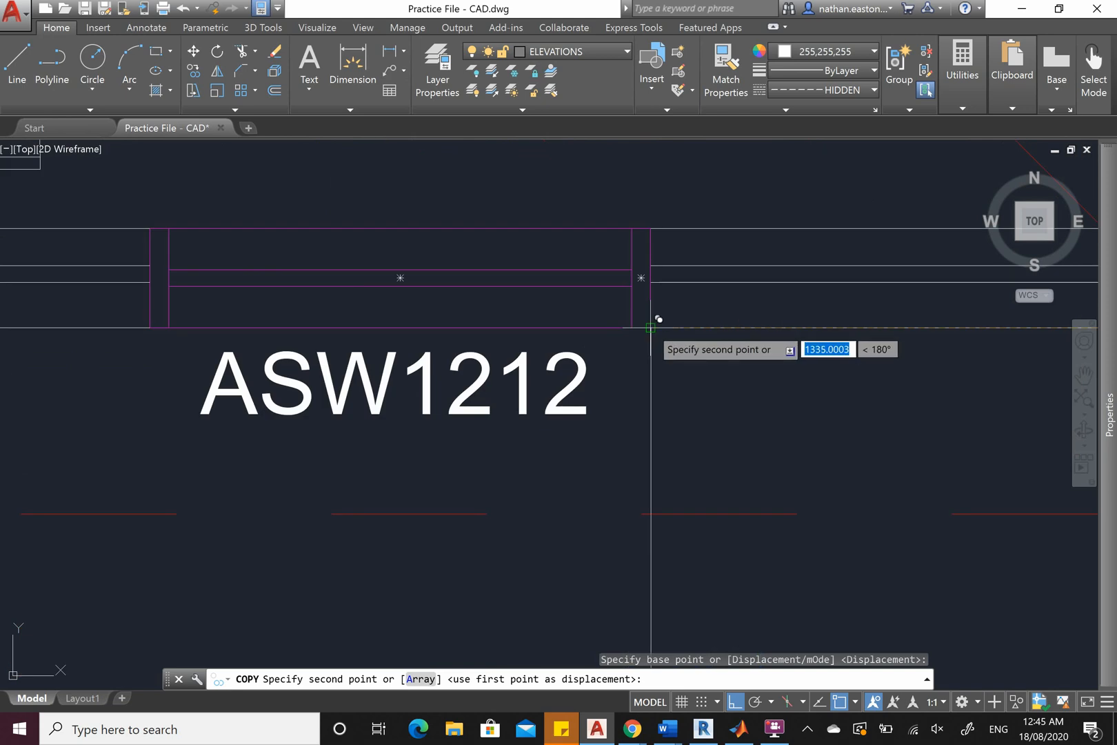
click(641, 327)
Place another copy of the projection line at the far edge of window ASW1212
scroll(641, 328, down, 4)
scroll(548, 315, up, 2)
scroll(548, 315, up, 4)
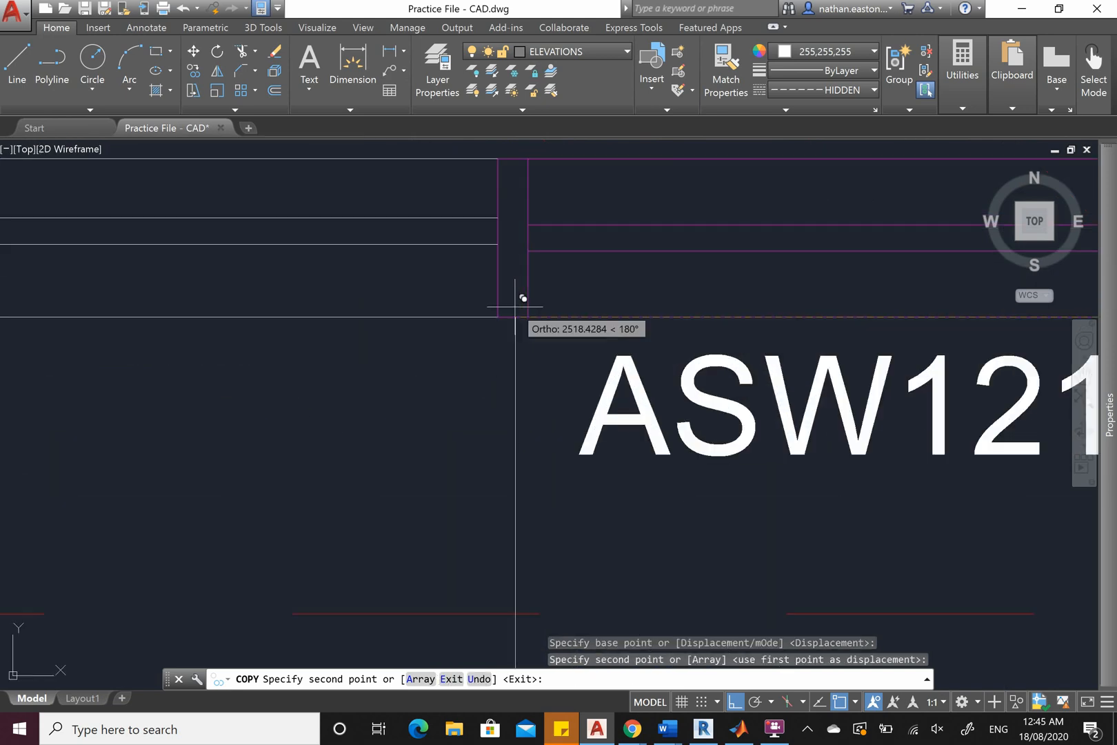
click(507, 305)
Copy the vertical projection line to the edge of the AAW1806 window pair nearest window ASW1212
scroll(510, 307, down, 4)
scroll(536, 323, down, 5)
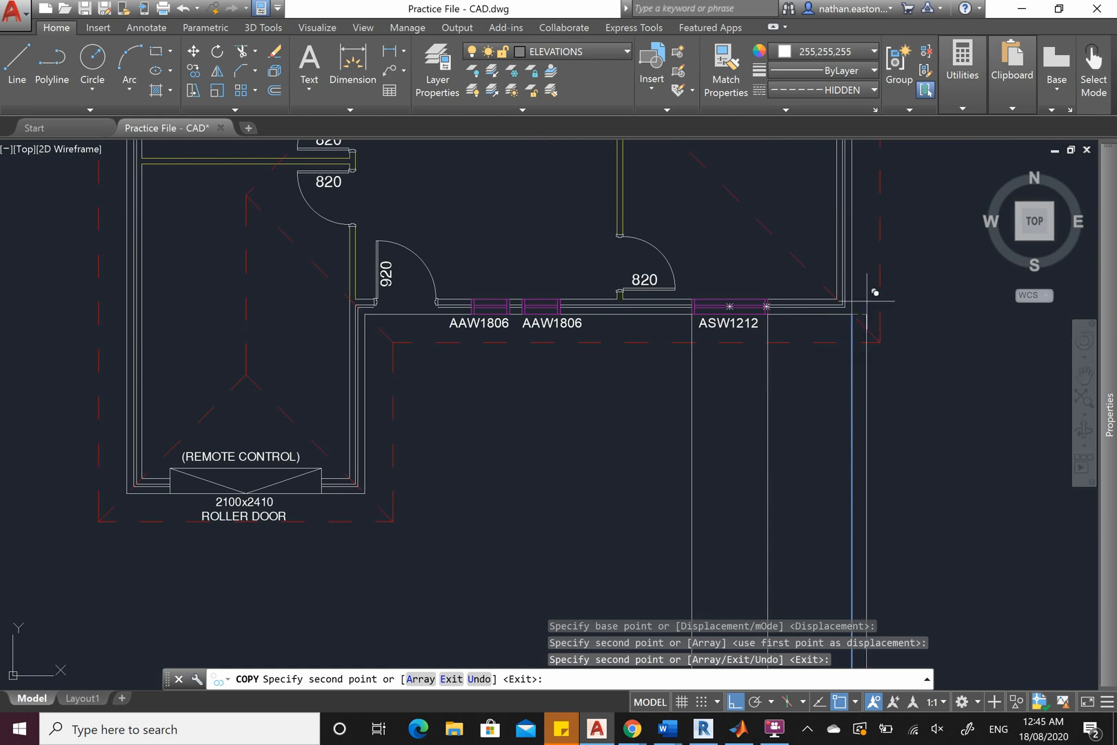
scroll(851, 306, up, 4)
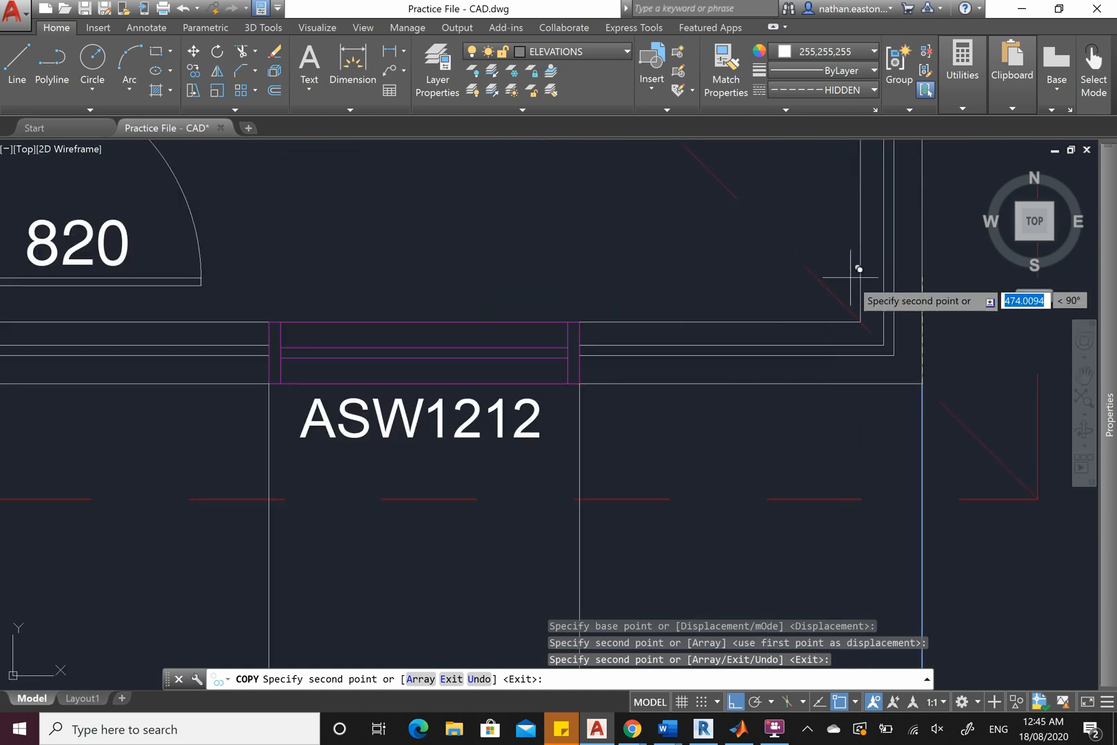
scroll(814, 296, down, 2)
scroll(793, 313, down, 2)
scroll(804, 304, up, 3)
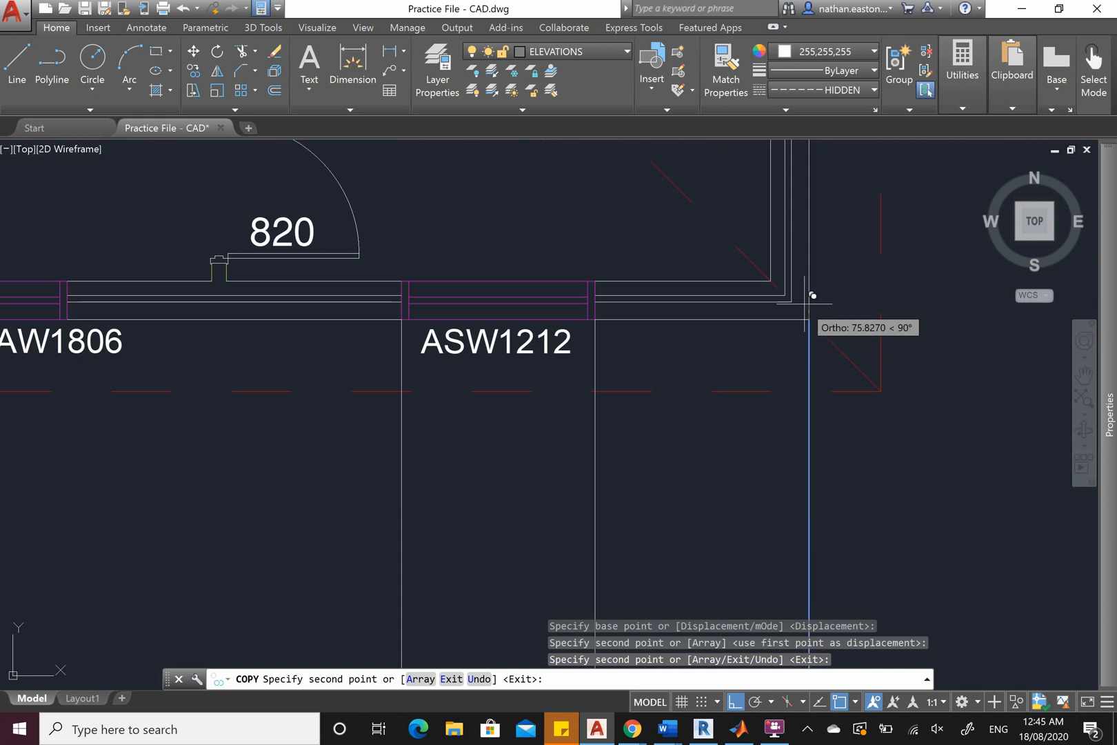
scroll(897, 335, down, 1)
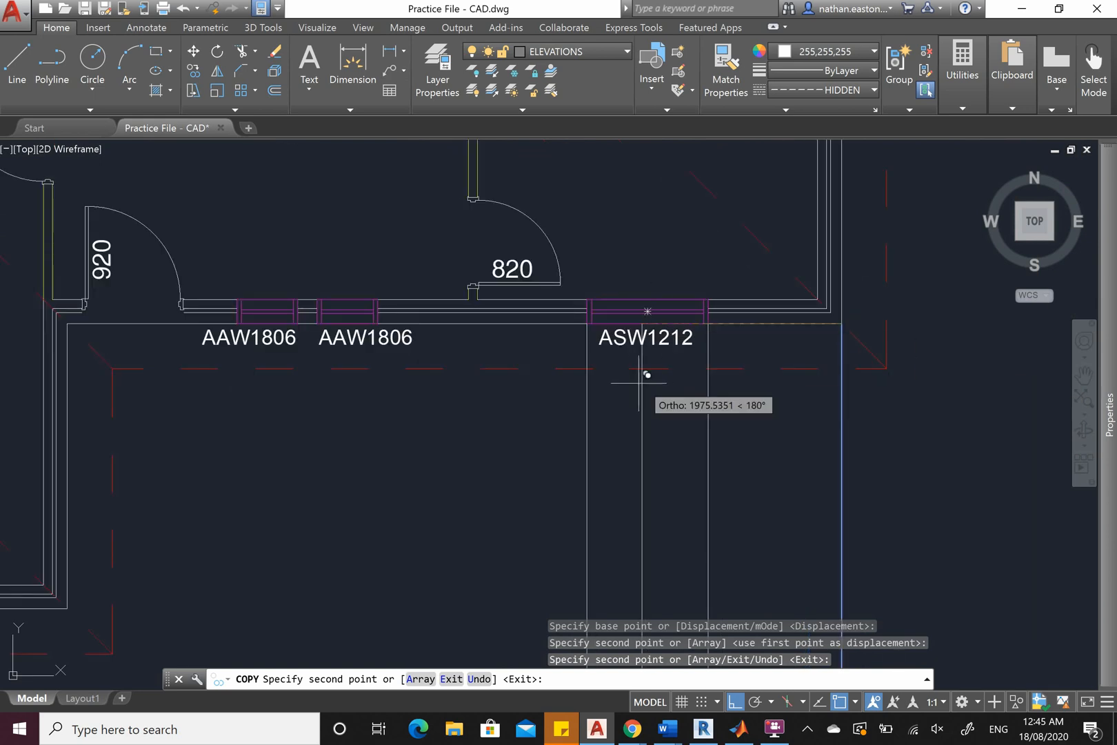
scroll(345, 335, up, 3)
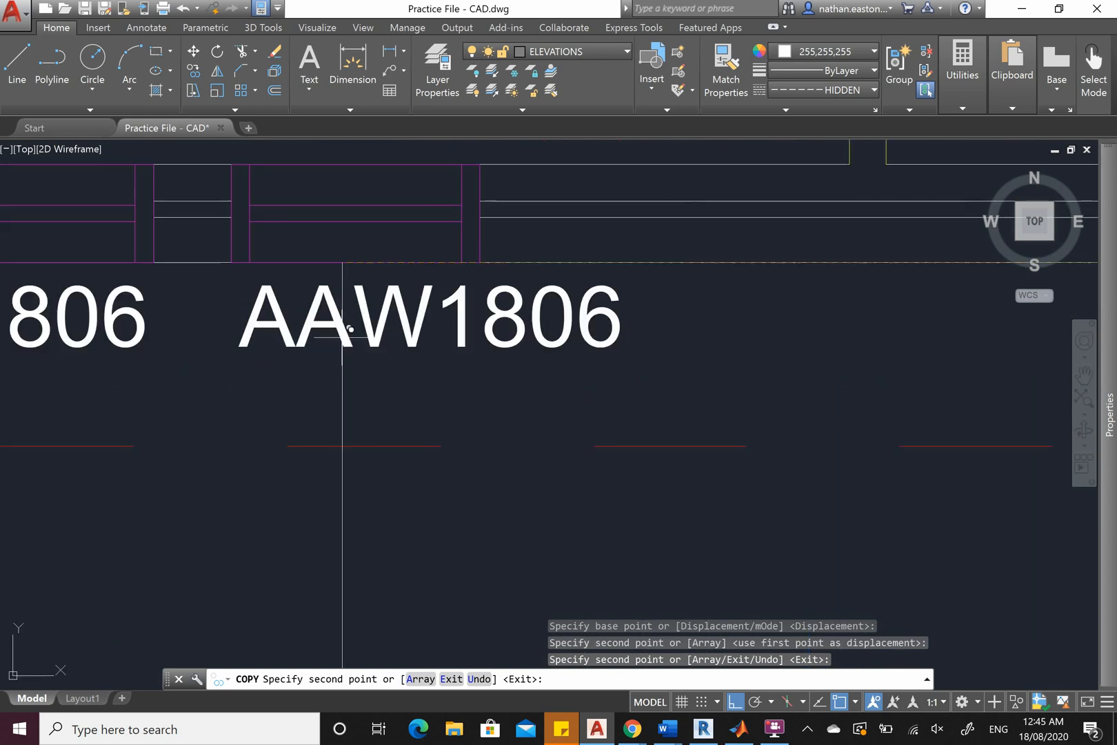
click(480, 261)
Place copies of the projection line at the remaining side edges of the two AAW1806 windows
scroll(429, 257, down, 3)
scroll(498, 249, up, 5)
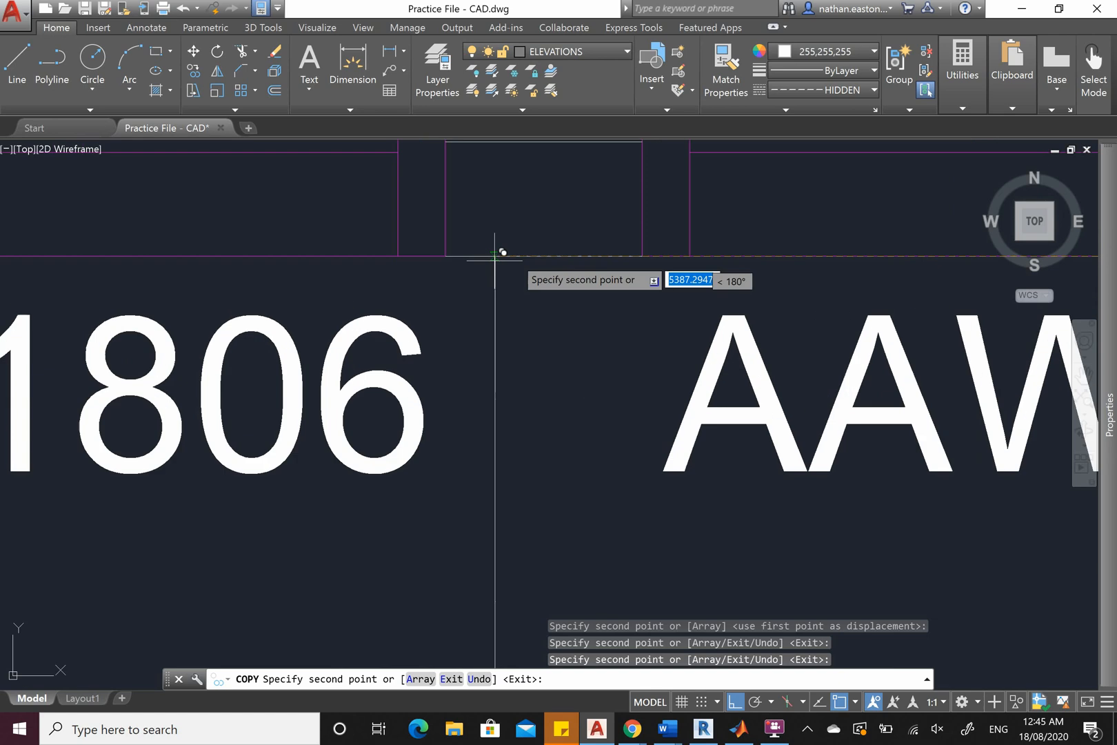
click(643, 256)
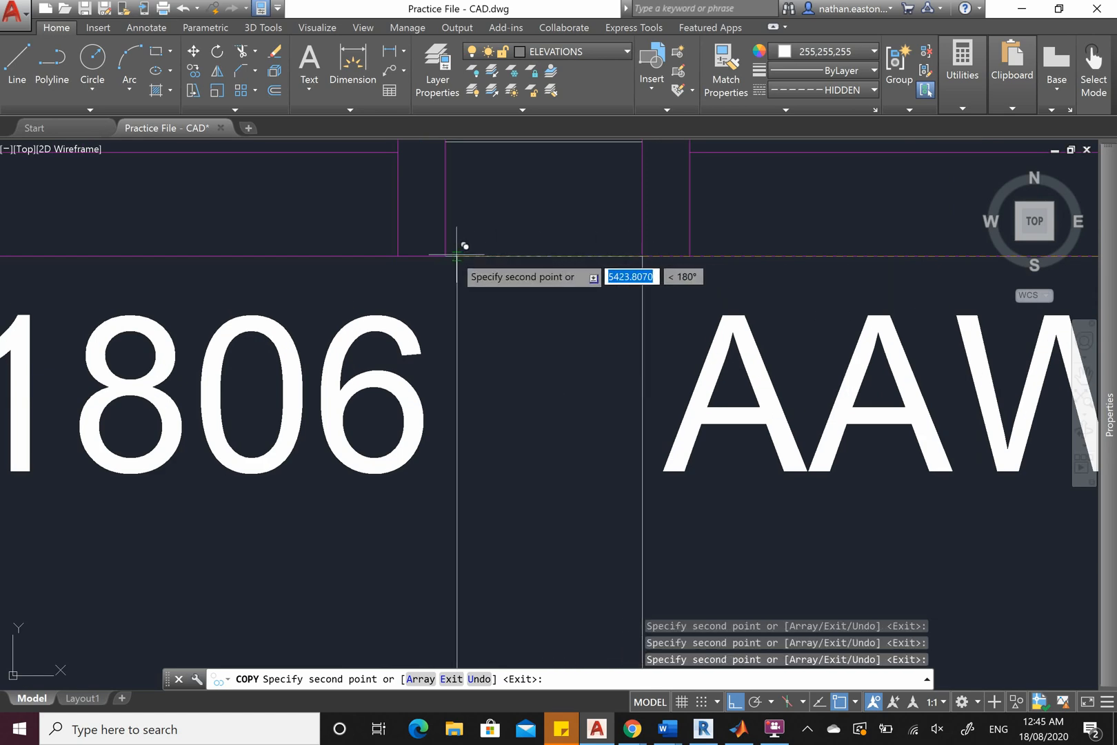
scroll(450, 255, down, 3)
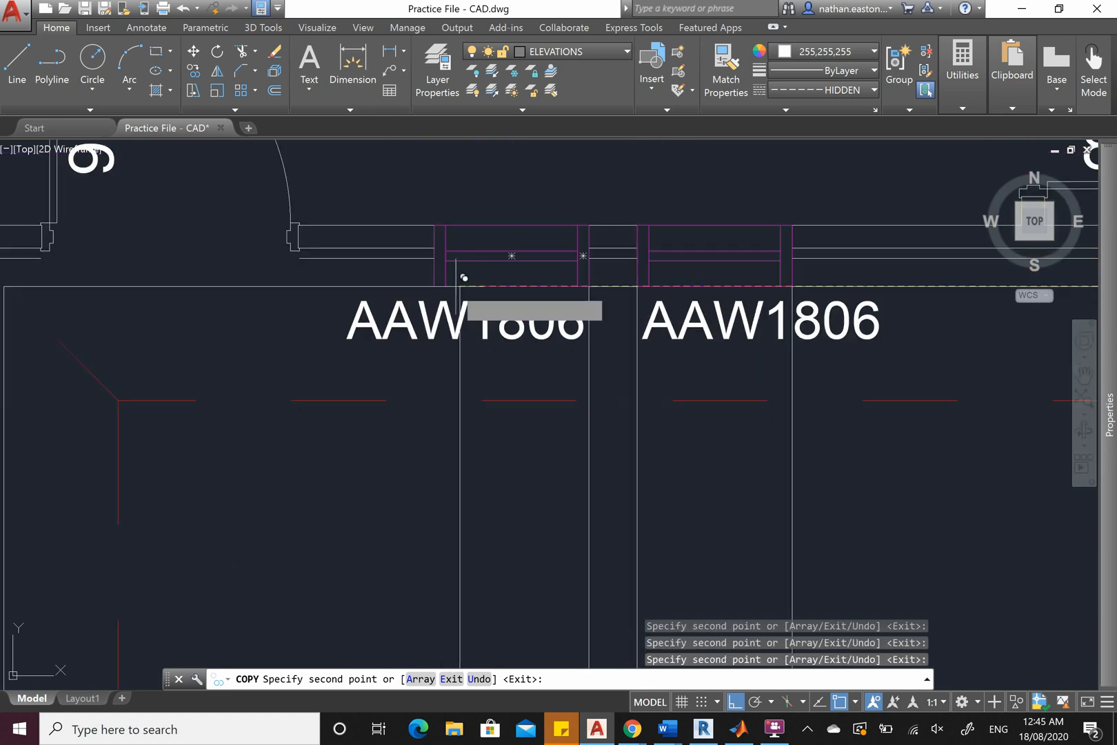
scroll(441, 266, up, 5)
scroll(390, 272, down, 3)
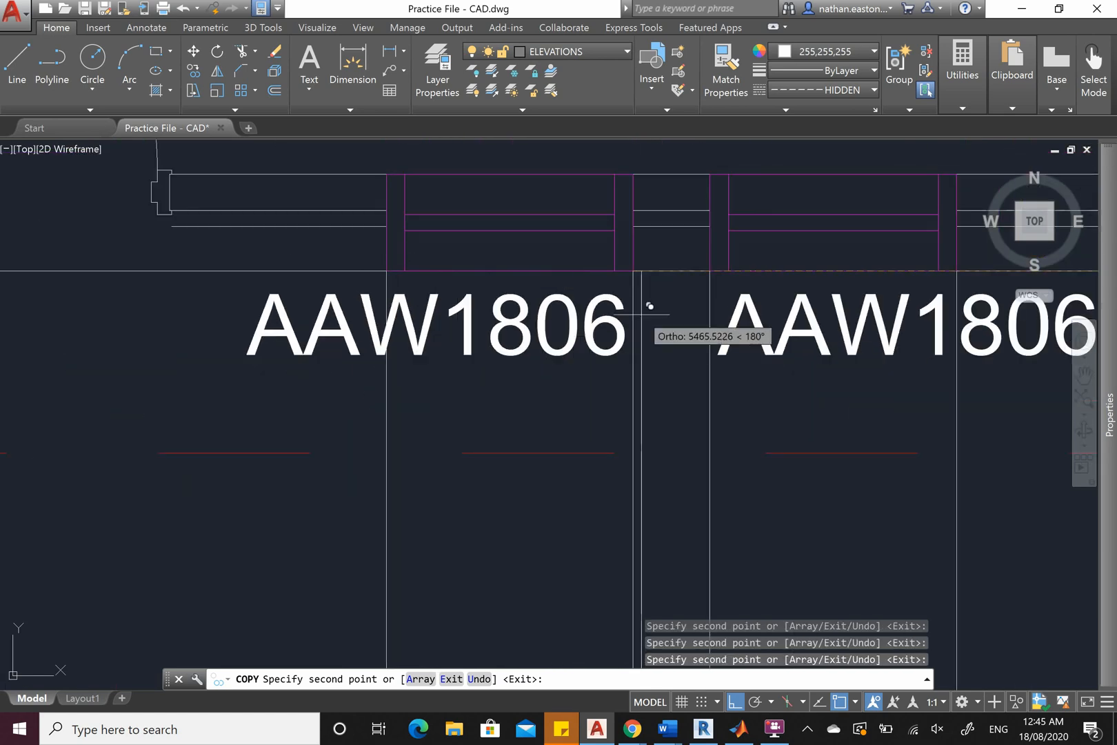
Place copies of the projection line at both sides of the 920 door opening
scroll(568, 331, down, 3)
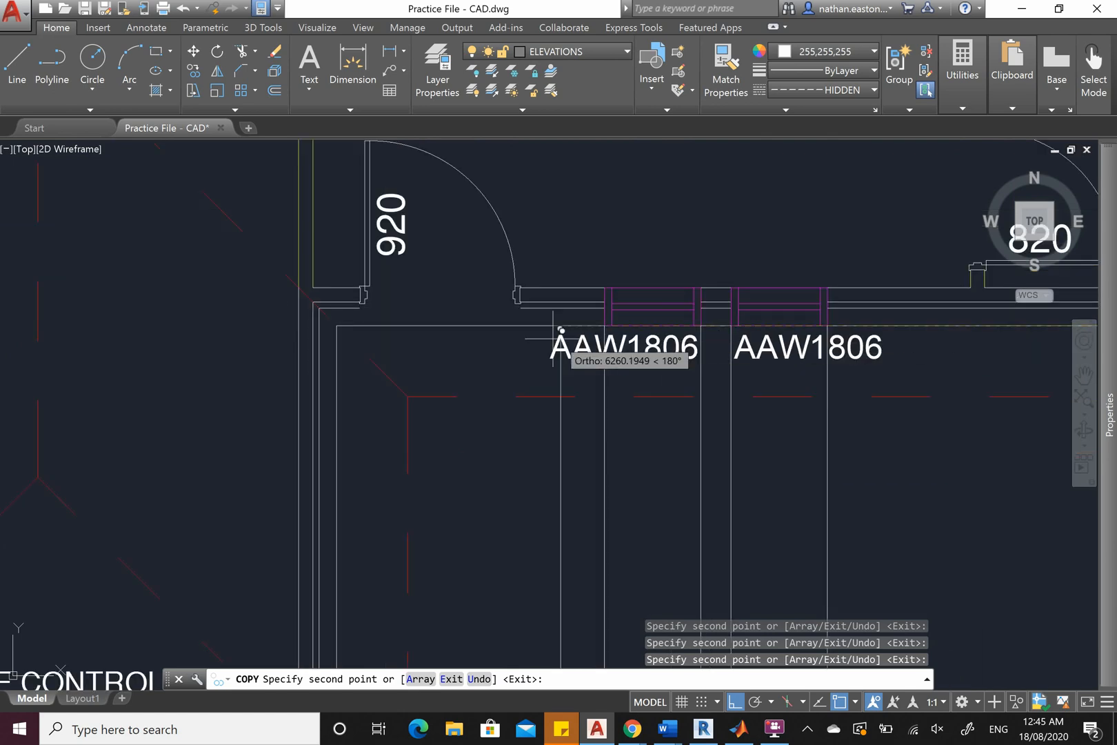
scroll(551, 296, up, 6)
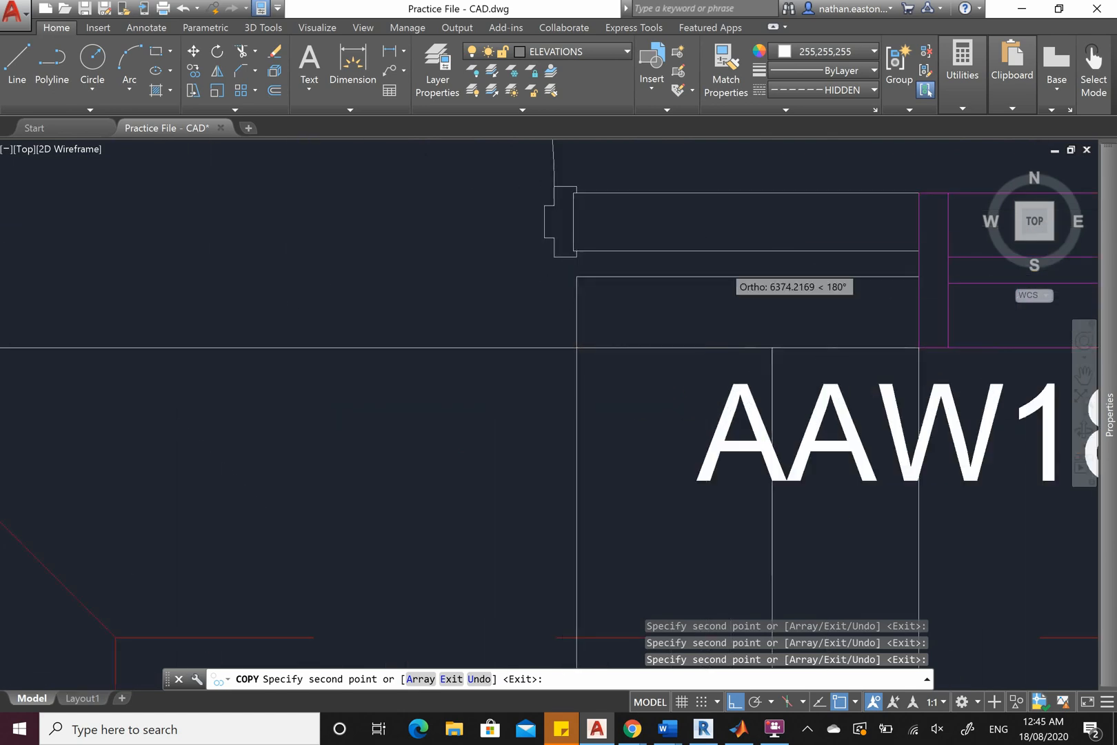
scroll(581, 266, down, 3)
scroll(483, 264, up, 5)
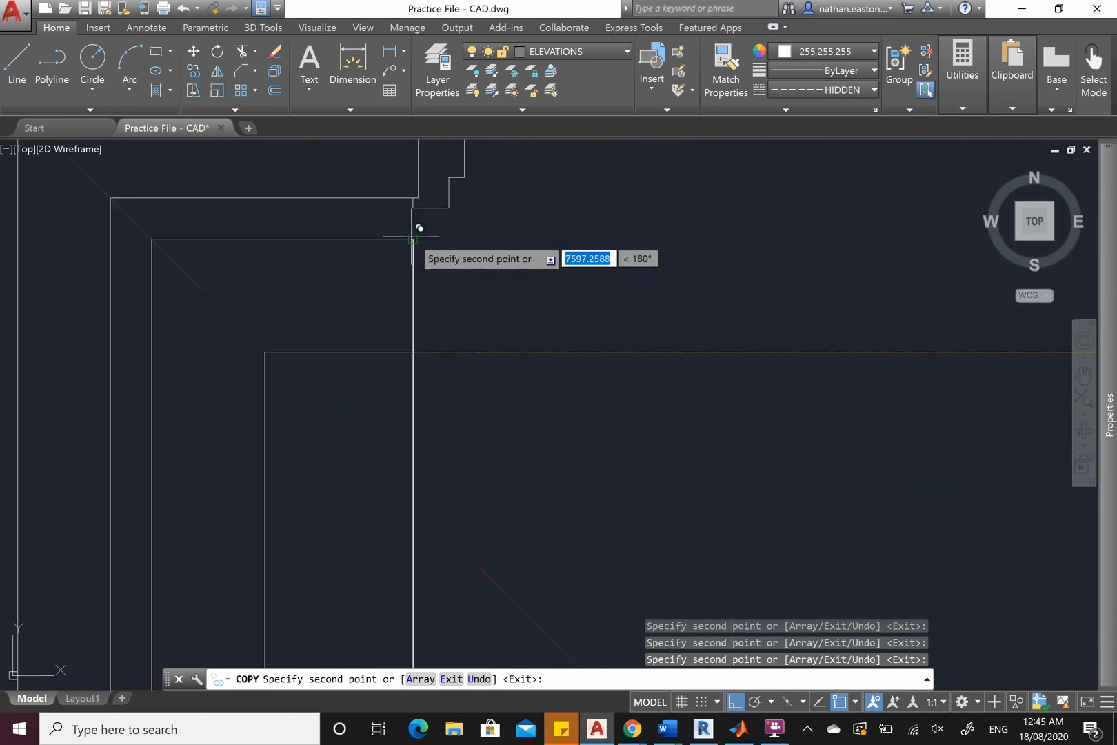
Place copies of the projection line at the garage's outer corner nearest the 920 door and the roller door's adjacent edge
scroll(697, 241, down, 4)
scroll(671, 367, up, 5)
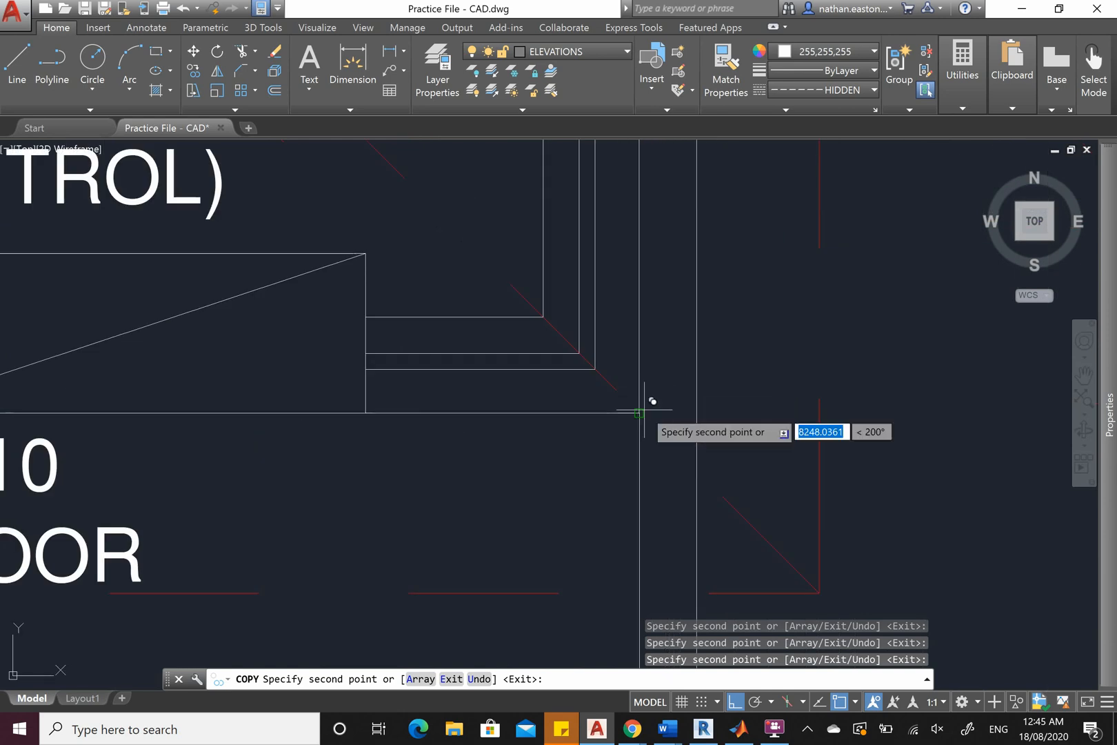
scroll(703, 391, down, 4)
scroll(606, 386, up, 4)
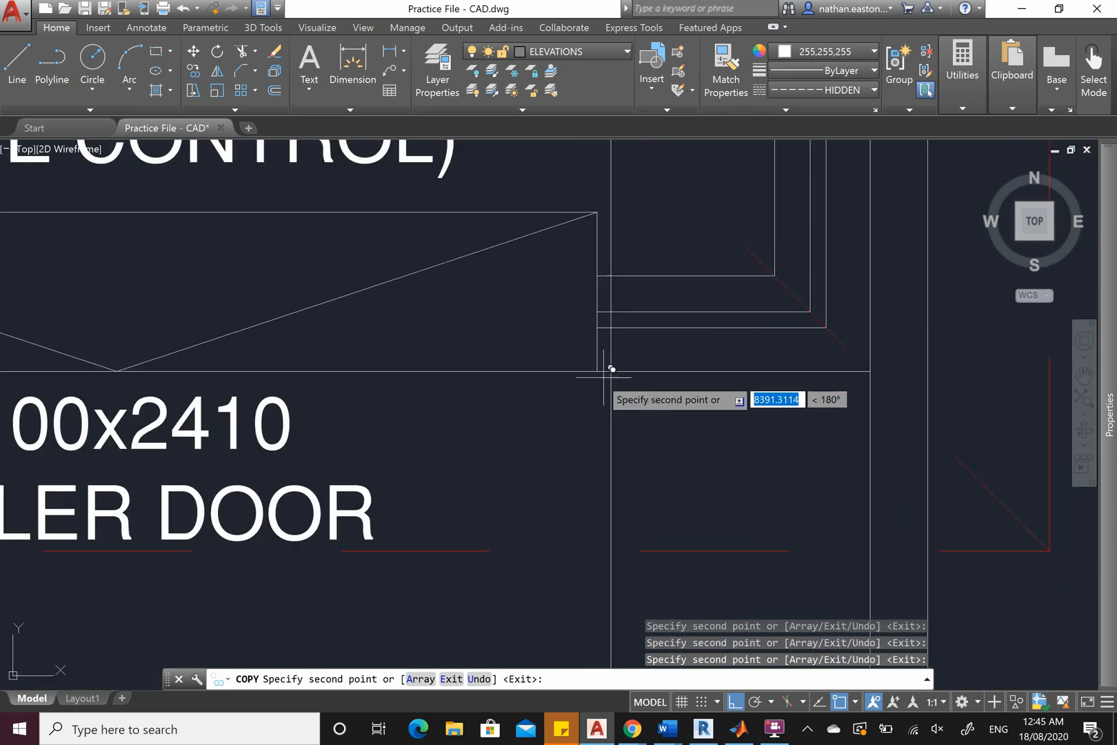
Place copies of the projection line at the roller door's far edge and the garage's far outer corner, and end the copying
scroll(827, 359, down, 4)
scroll(536, 350, up, 2)
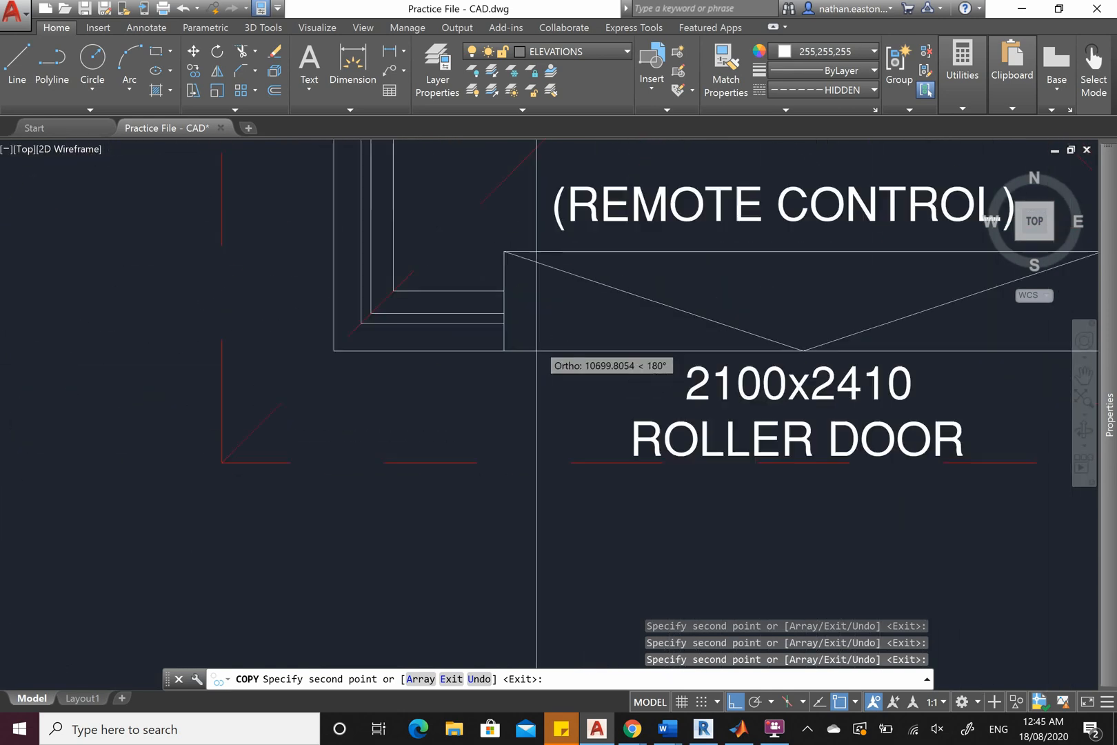
scroll(483, 353, up, 2)
scroll(655, 348, down, 3)
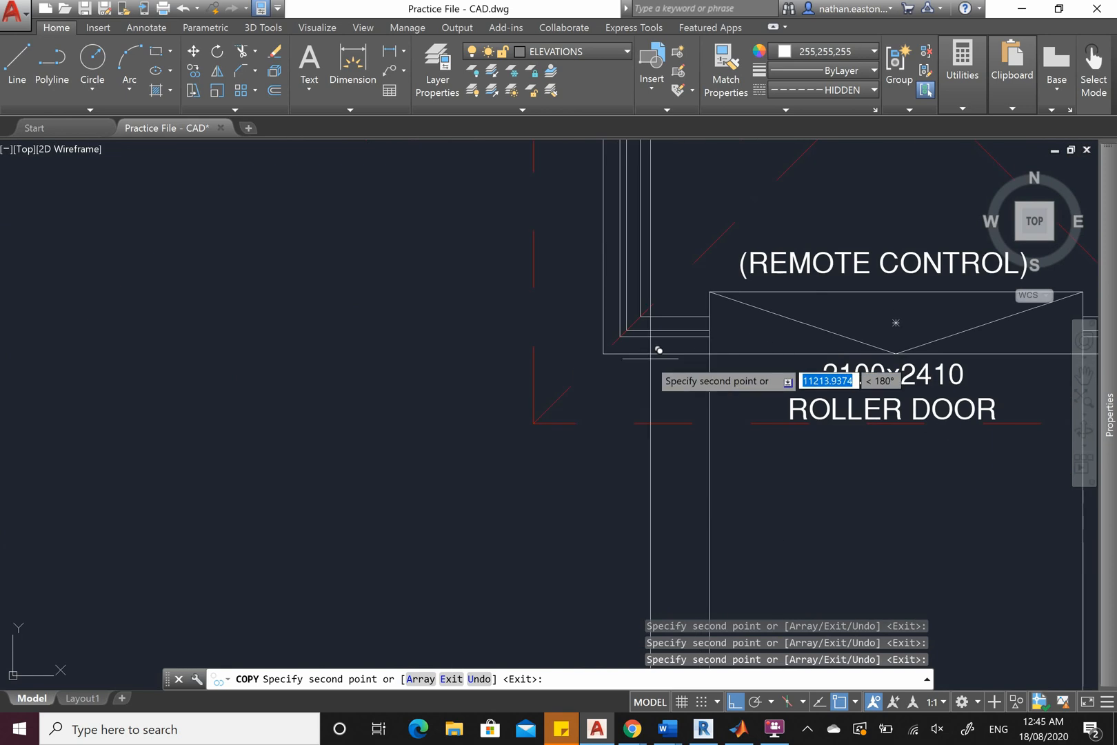
scroll(621, 345, up, 3)
scroll(494, 331, down, 5)
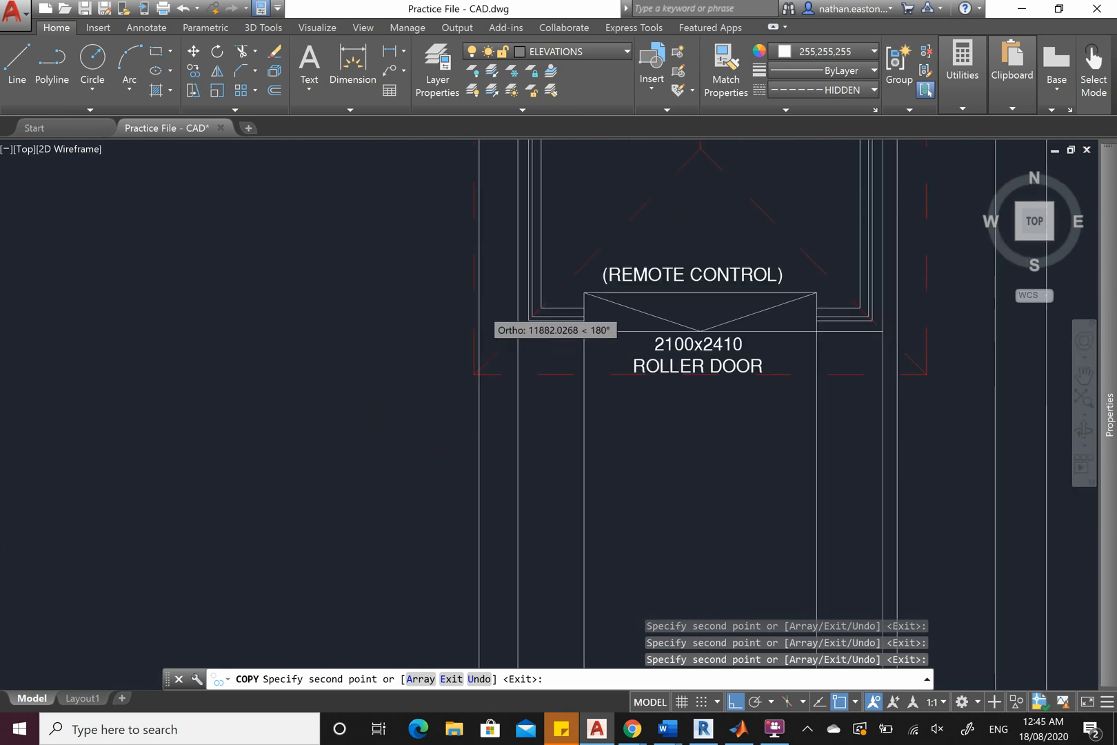
key(Escape)
Examine the projection lines from the floor plan's walls and openings down to the horizontal line
scroll(461, 310, down, 5)
scroll(539, 518, up, 5)
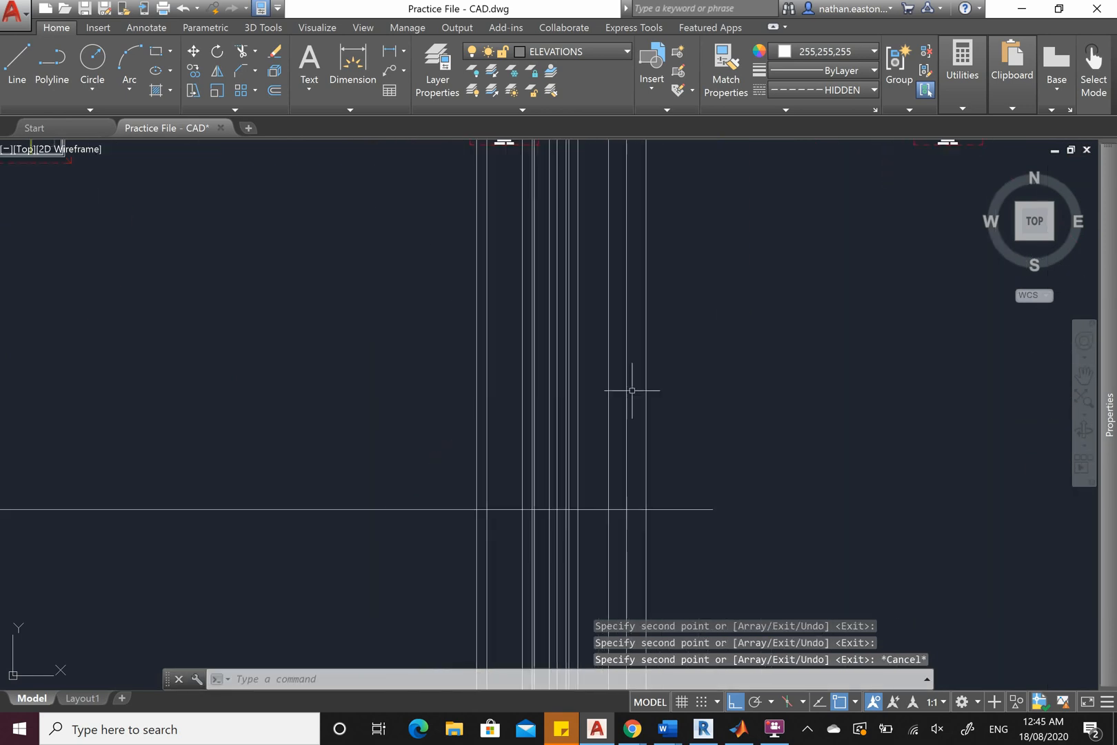
scroll(621, 426, down, 4)
scroll(668, 369, up, 5)
scroll(619, 354, down, 1)
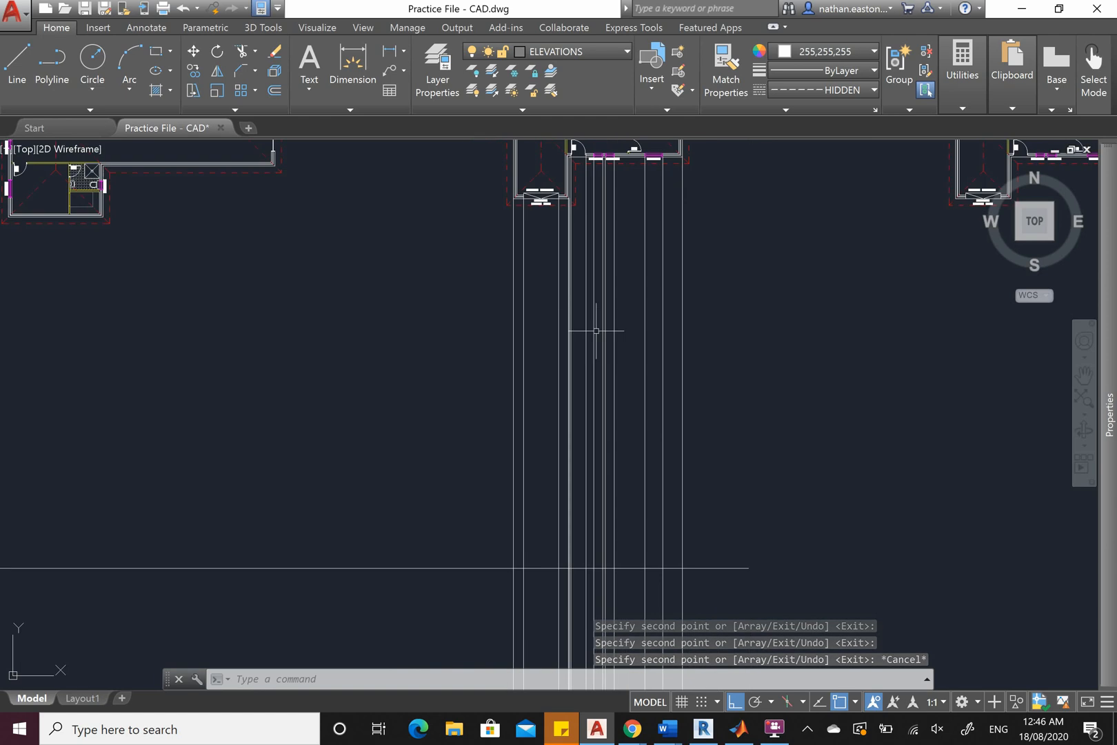
scroll(438, 472, down, 2)
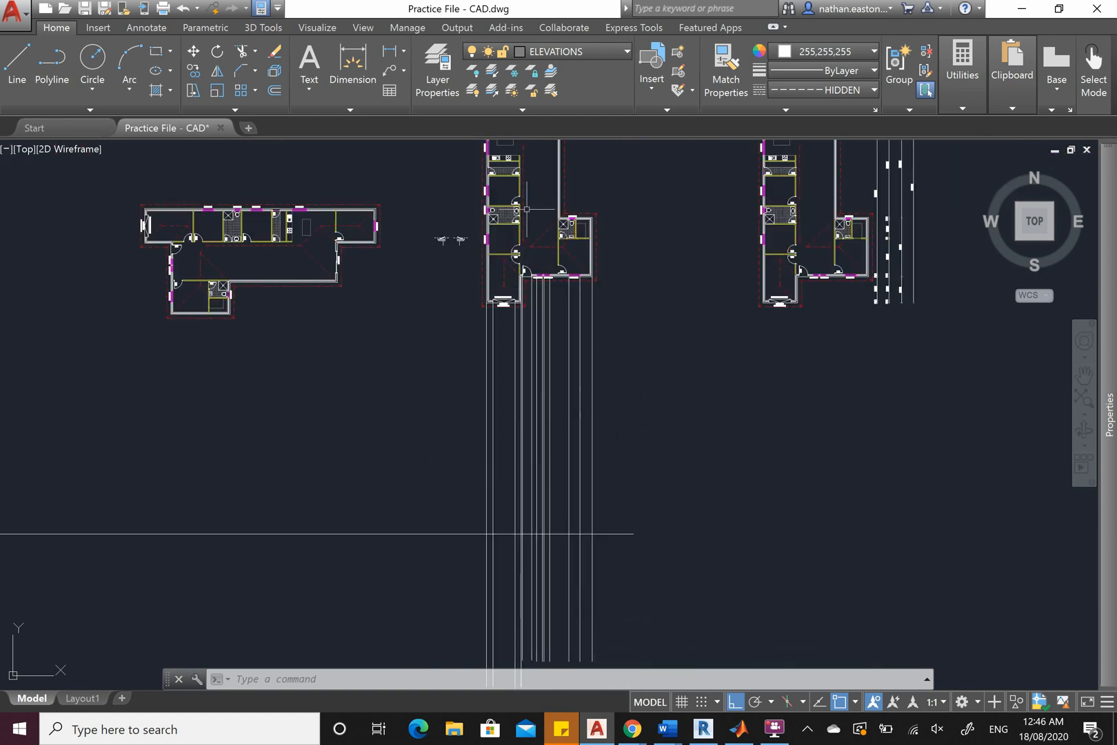
scroll(562, 303, up, 4)
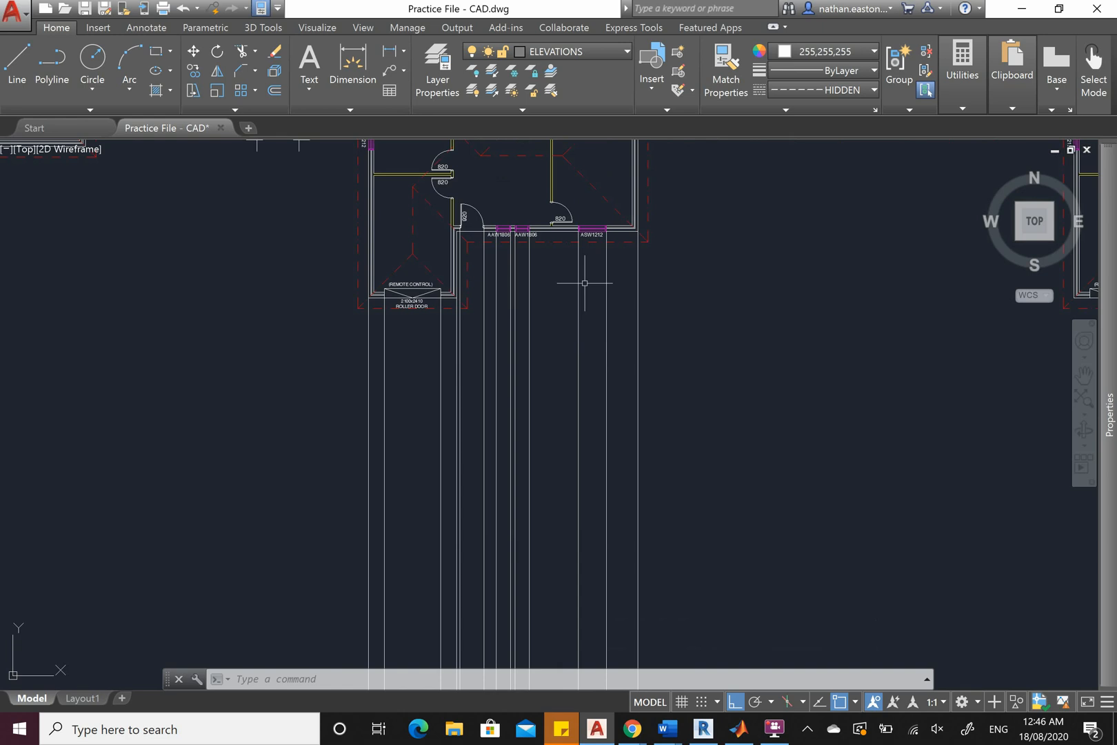
scroll(751, 248, up, 5)
scroll(751, 248, down, 2)
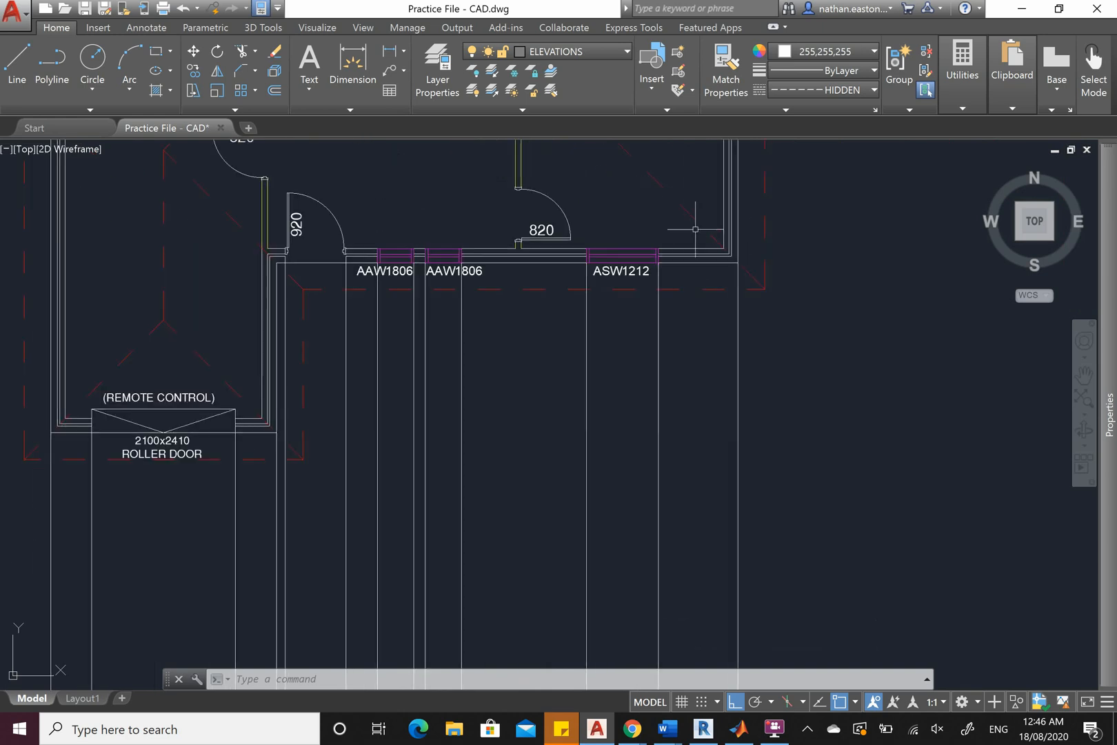
scroll(695, 229, down, 8)
scroll(689, 496, up, 5)
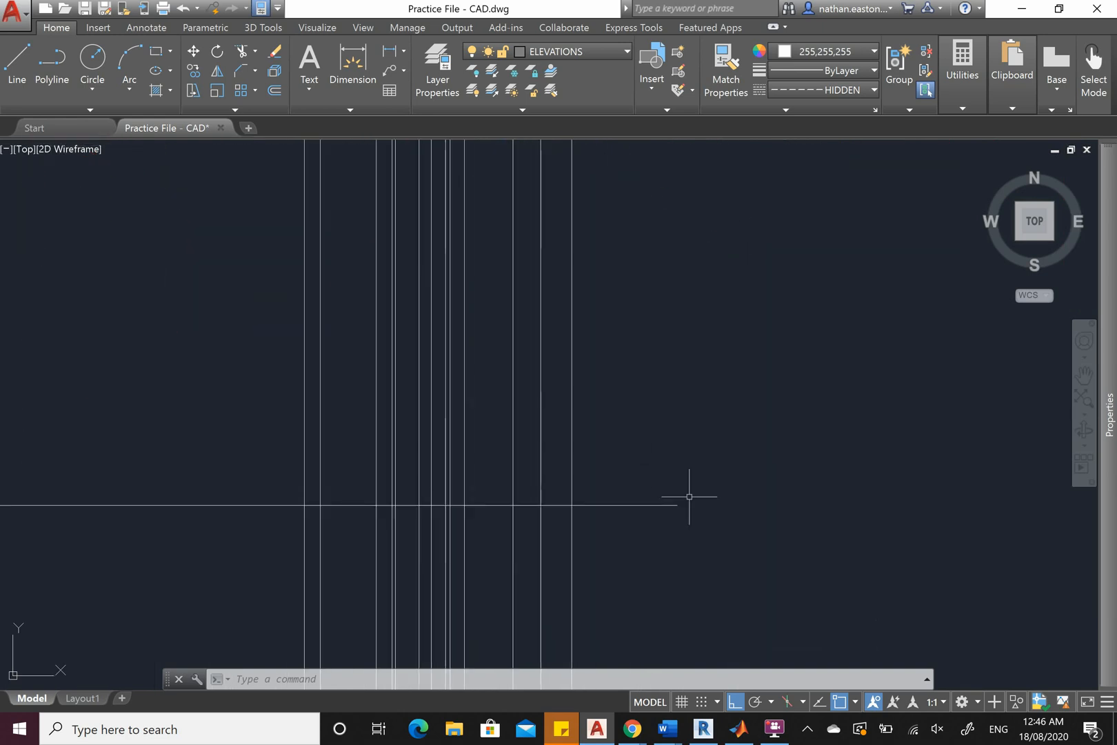
Copy the long horizontal line 2100 mm straight up from its end point
scroll(698, 508, down, 5)
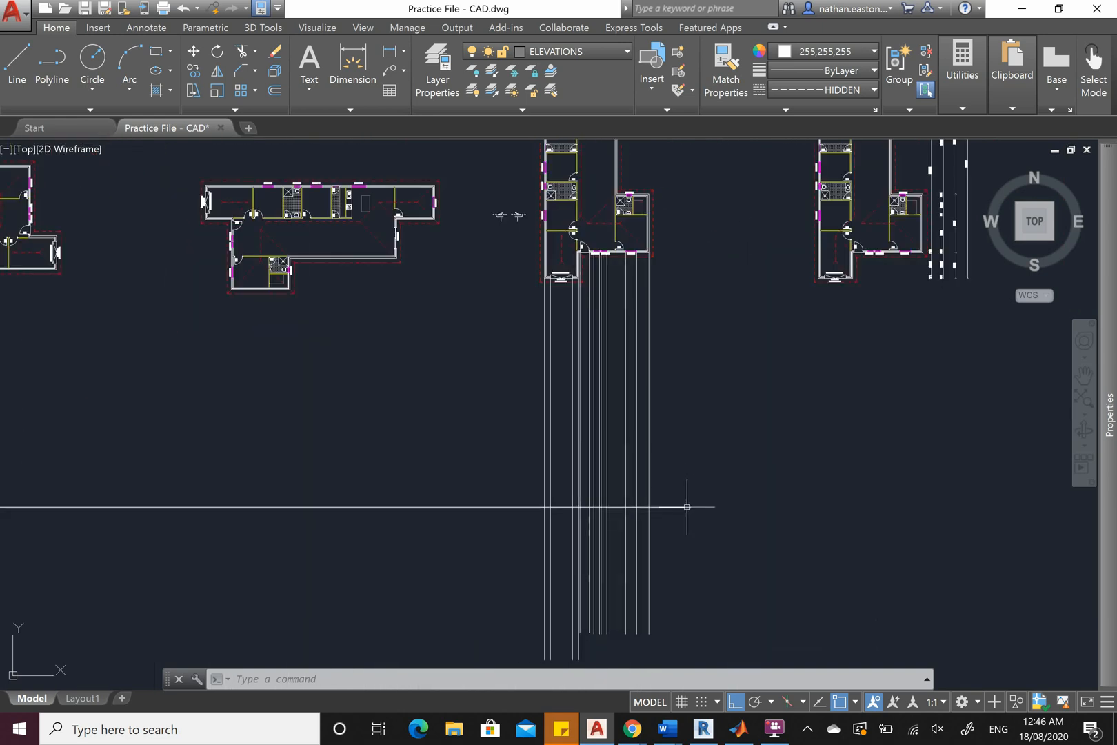
scroll(694, 502, up, 2)
click(691, 507)
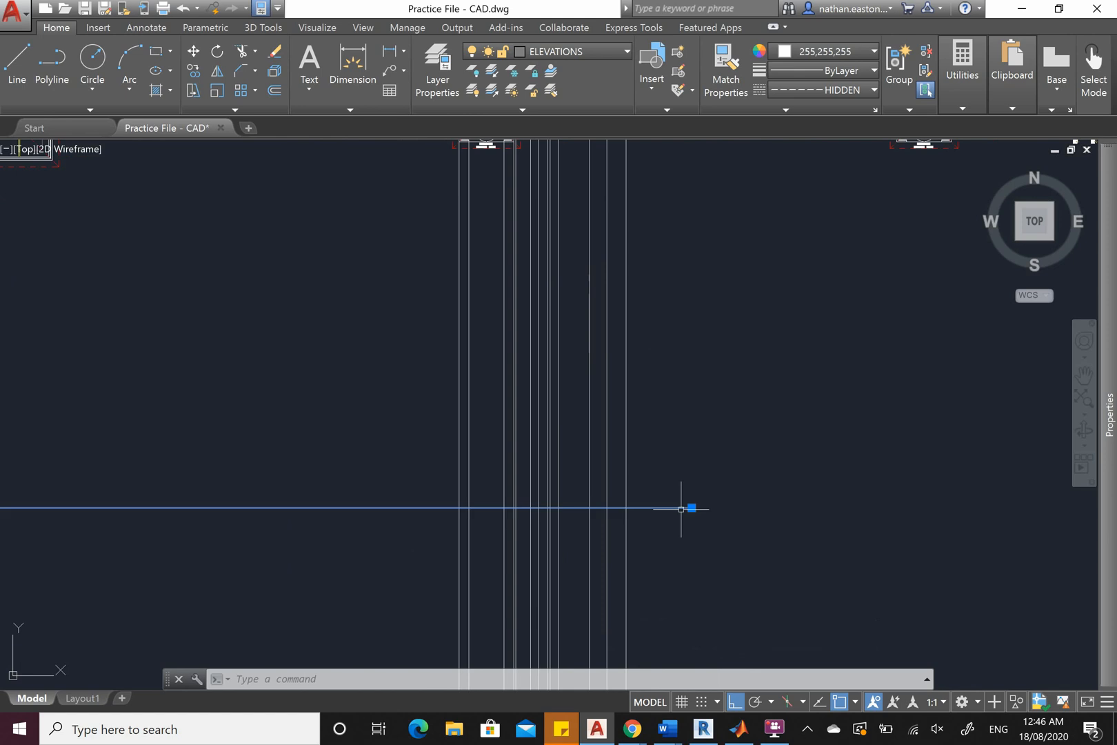
click(193, 73)
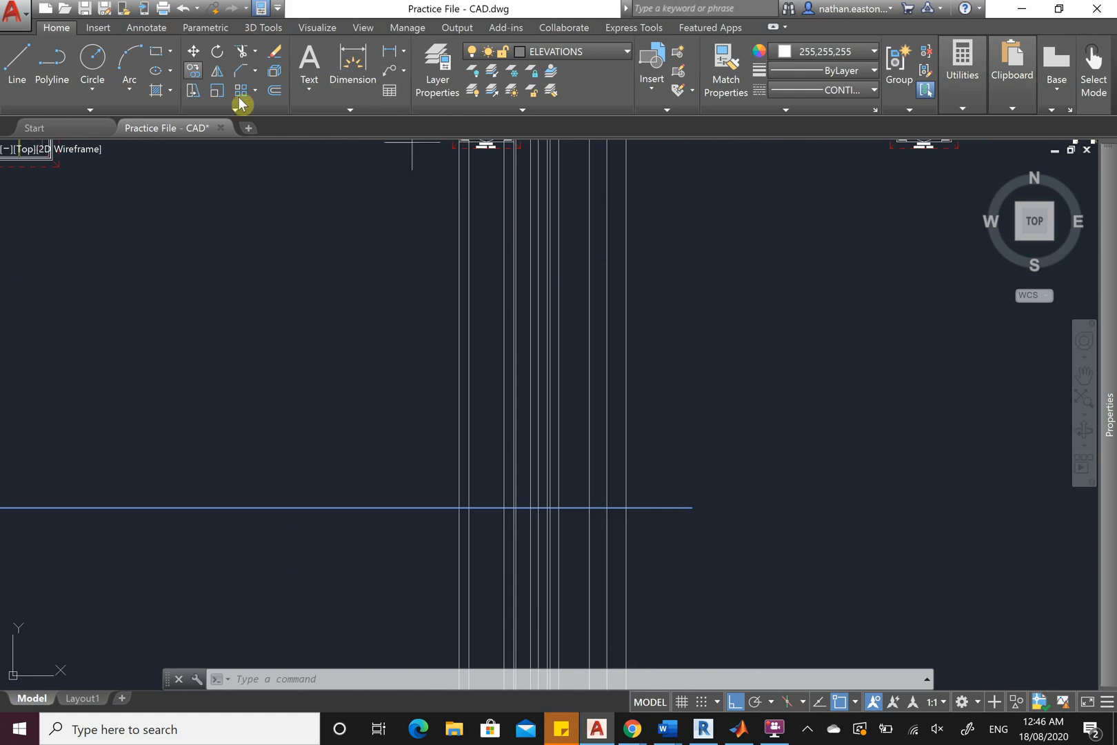
click(692, 507)
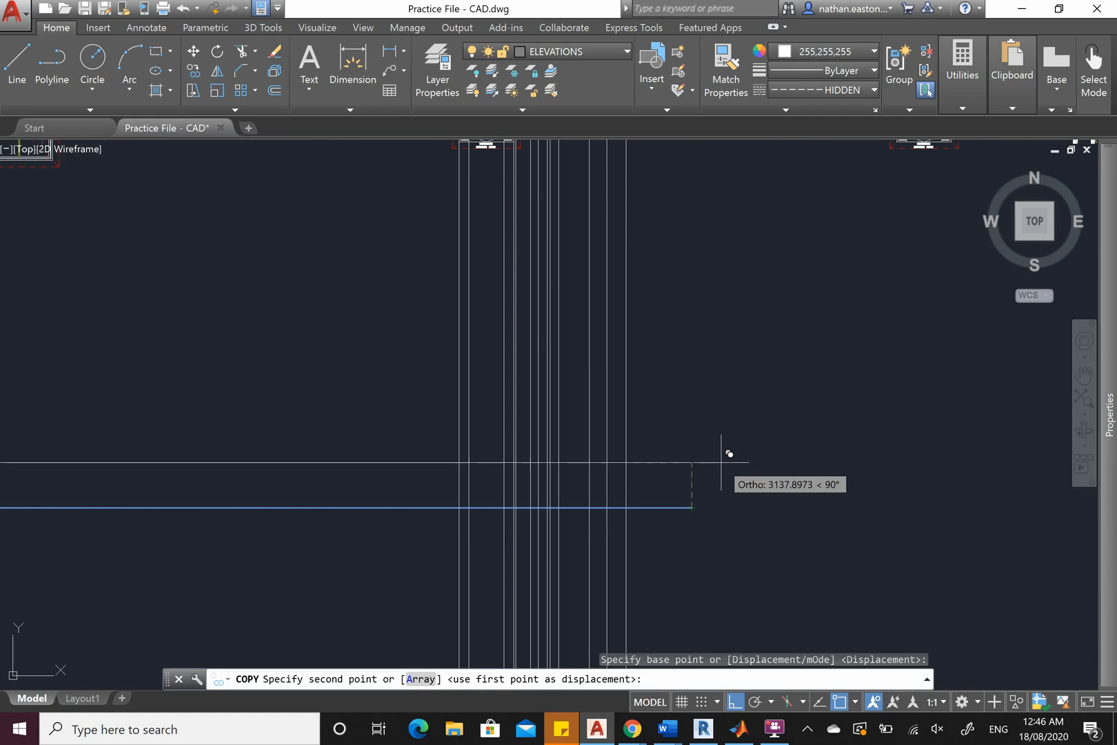
text(21)
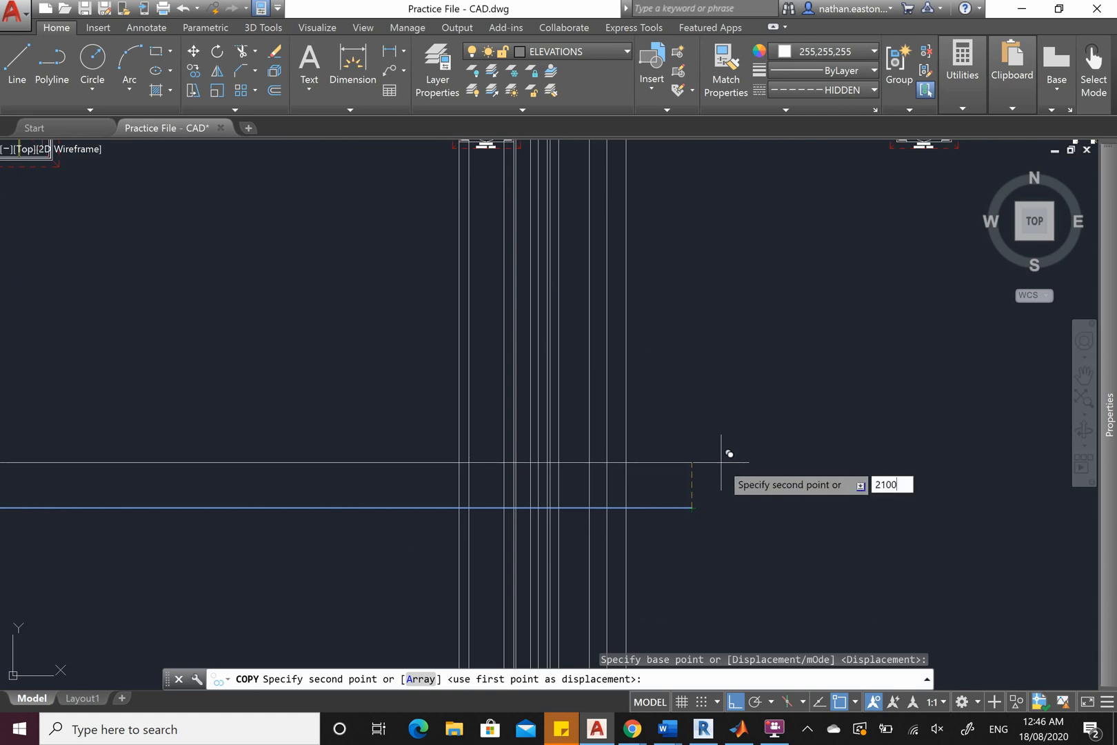
text(00)
key(Return)
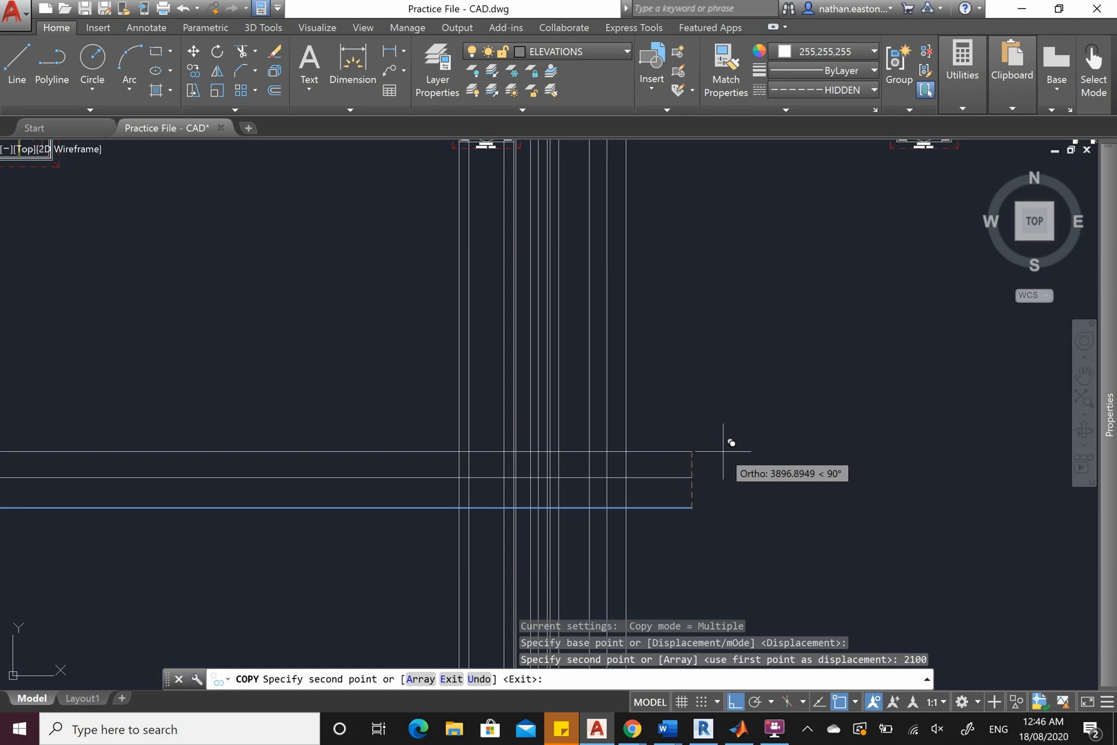
Place another copy of the horizontal line 2700 mm above the original and end the copying
text(24)
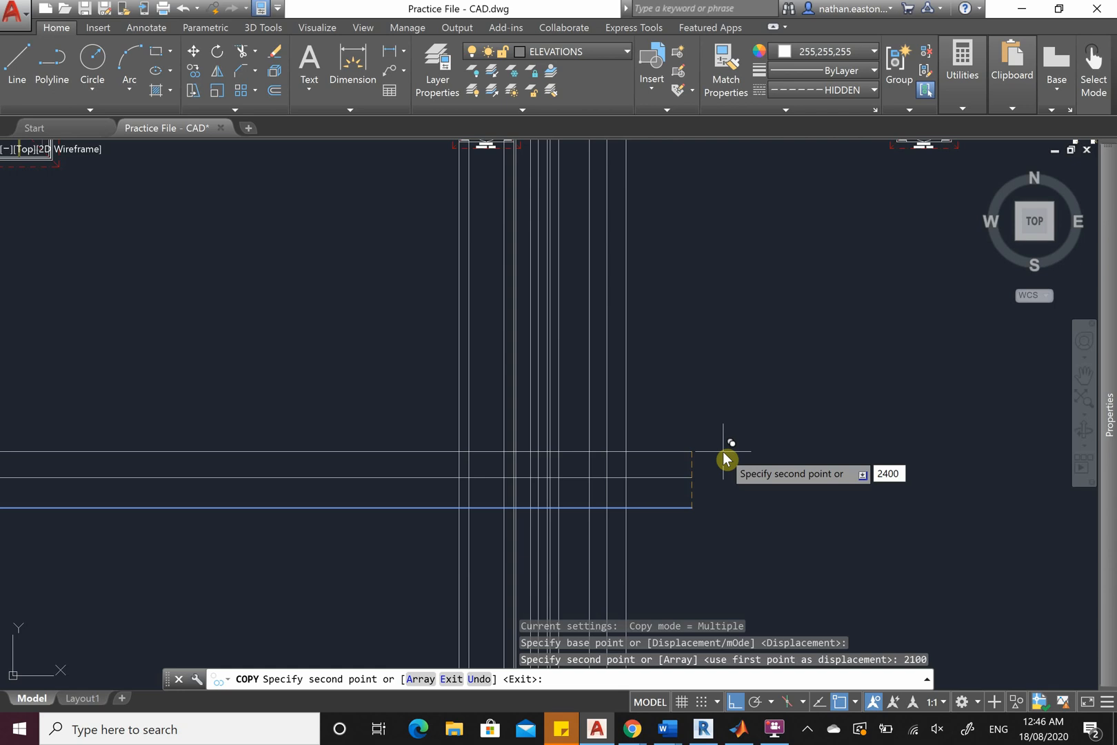
text(00)
key(BackSpace)
key(BackSpace)
key(BackSpace)
text(700)
key(Return)
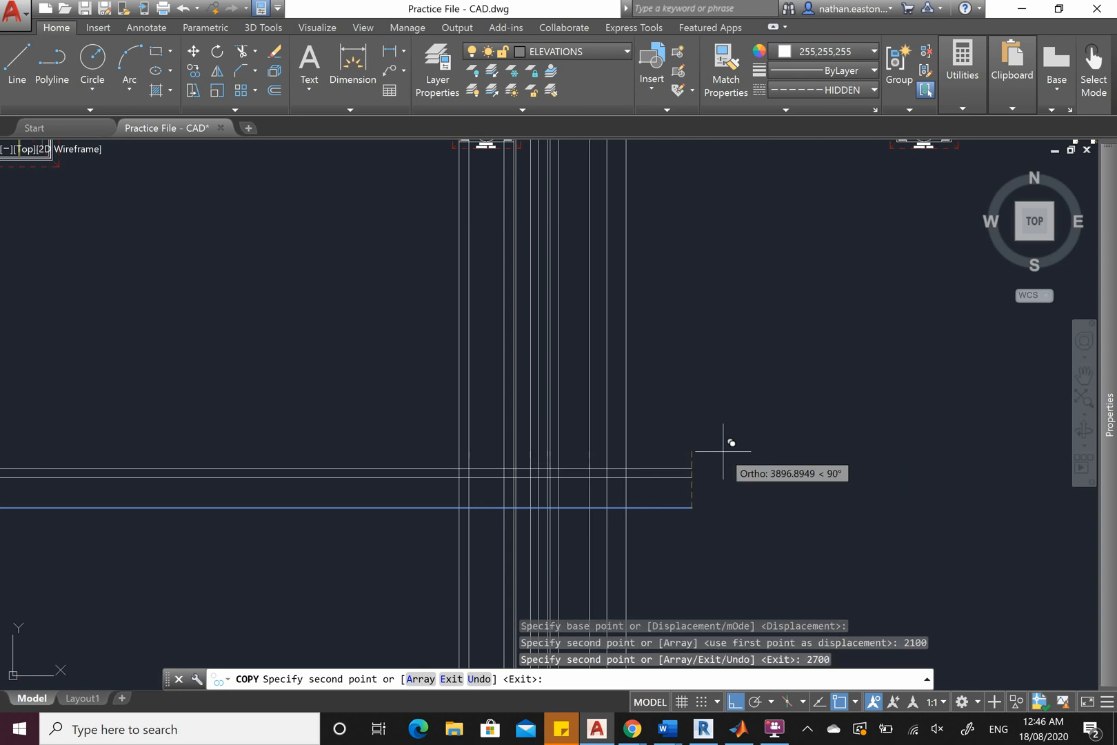
key(Escape)
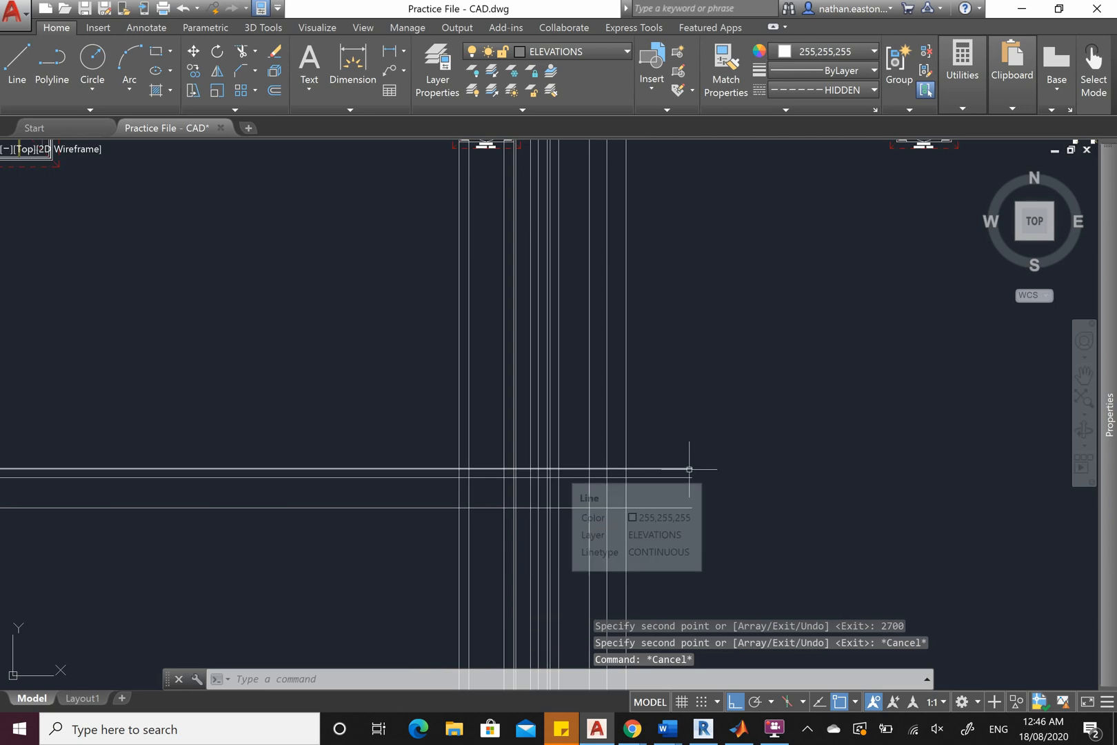
Add a linear dimension between the ends of the uppermost and lowest horizontal lines, placed just beyond the line ends
scroll(680, 480, up, 3)
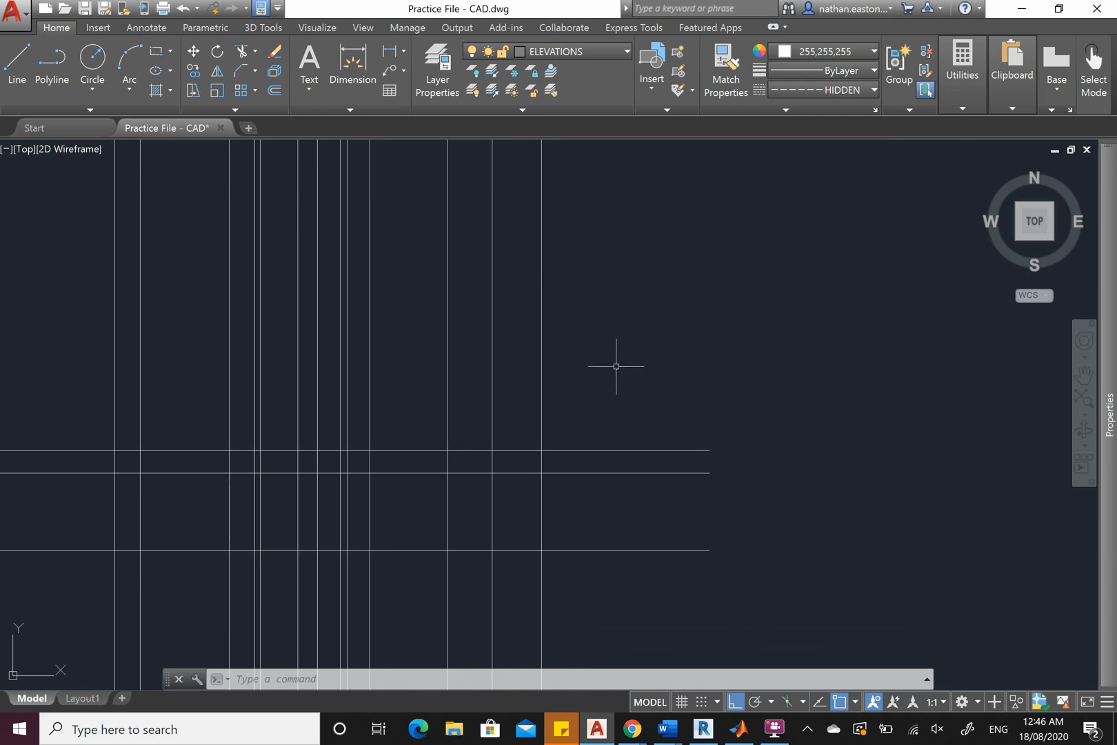
key(Return)
click(709, 450)
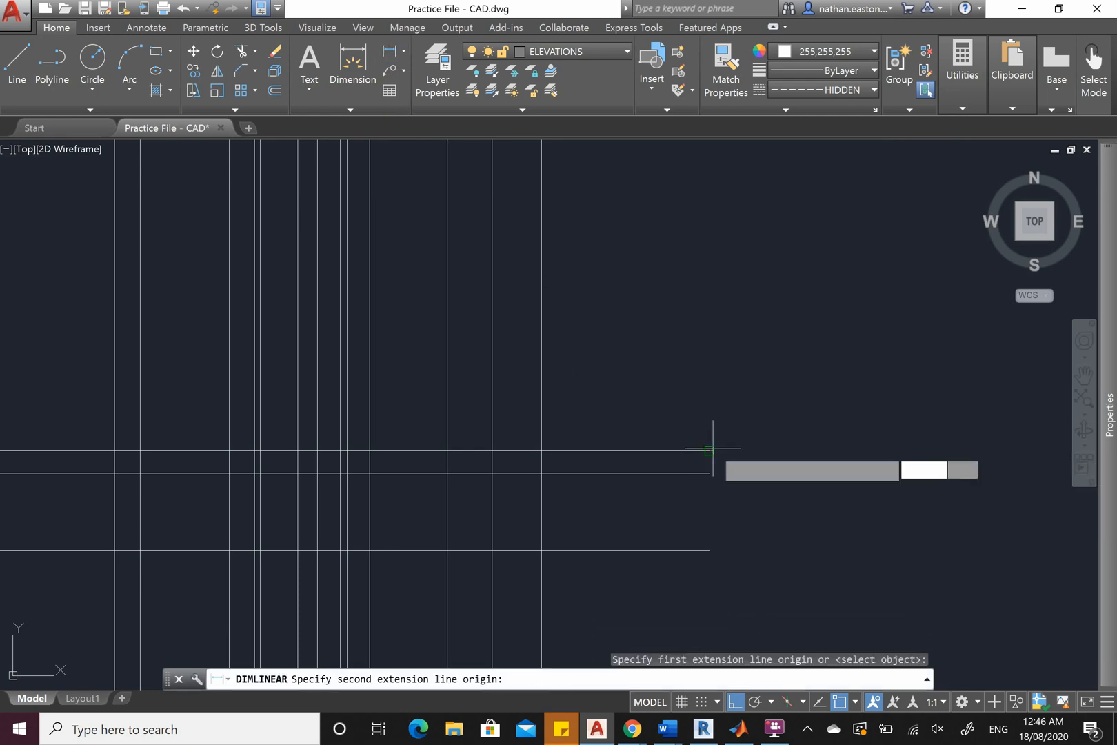
click(709, 551)
click(745, 524)
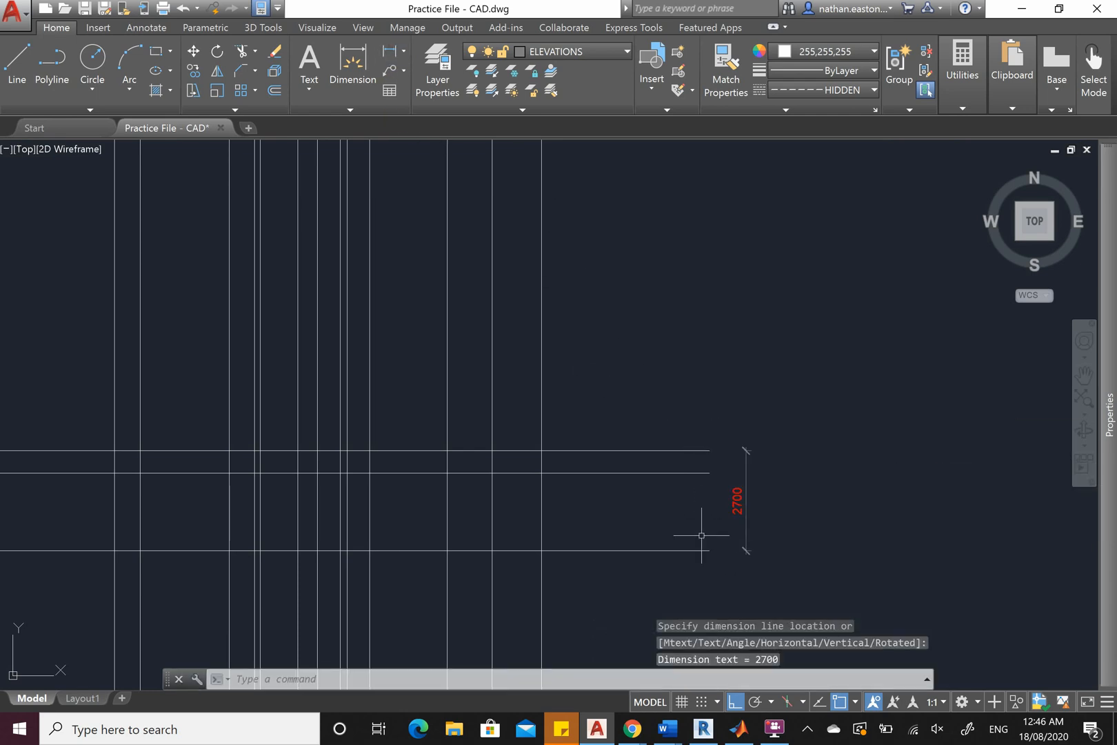
Add a linear dimension between the middle and lowest horizontal lines, placed near their ends
right_click(702, 286)
click(742, 297)
click(661, 473)
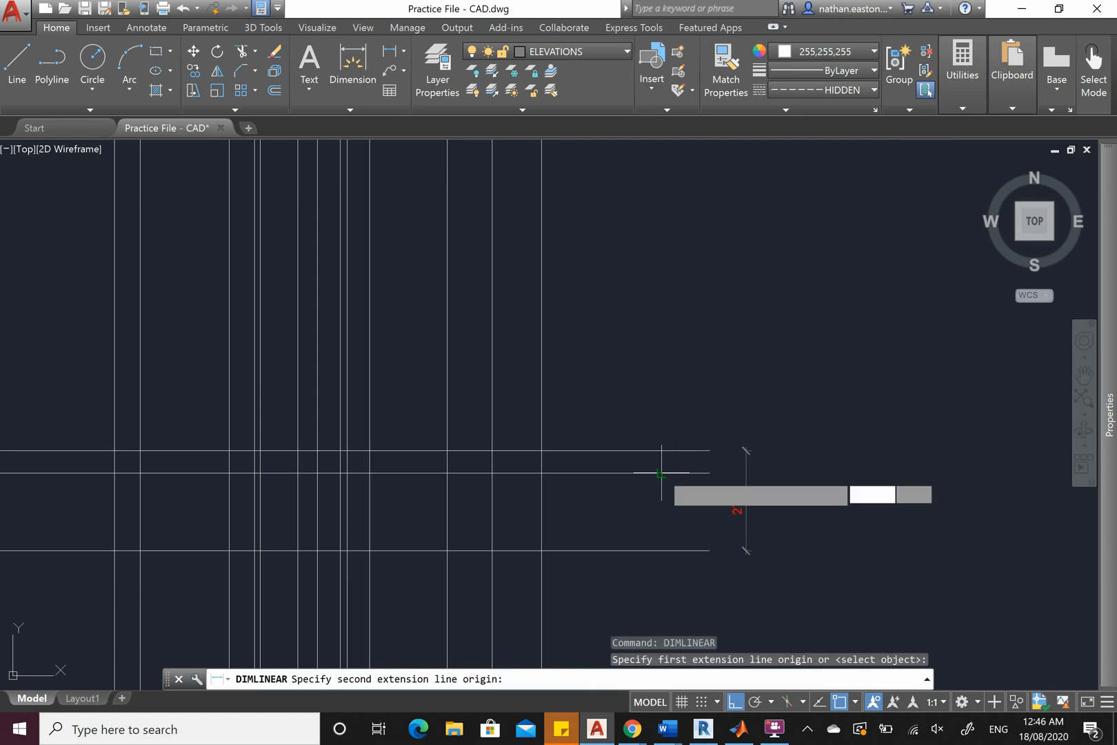
click(661, 550)
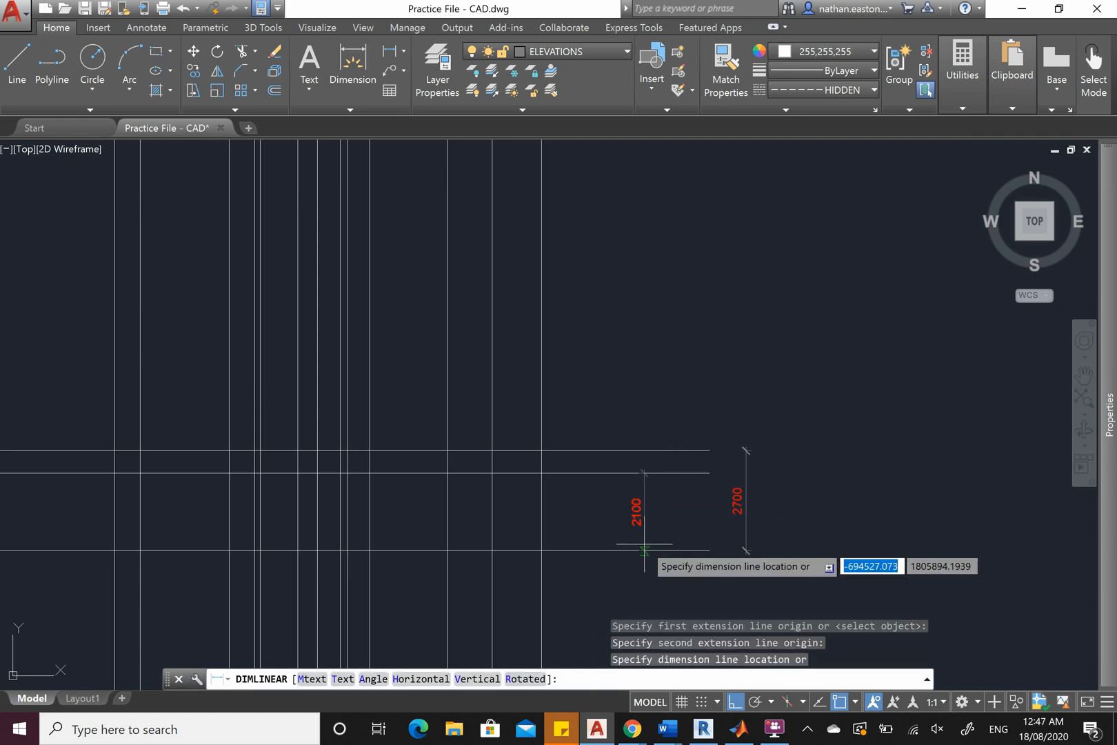
click(644, 551)
key(Escape)
Erase the dimension between the middle and lowest horizontal lines
scroll(656, 538, up, 2)
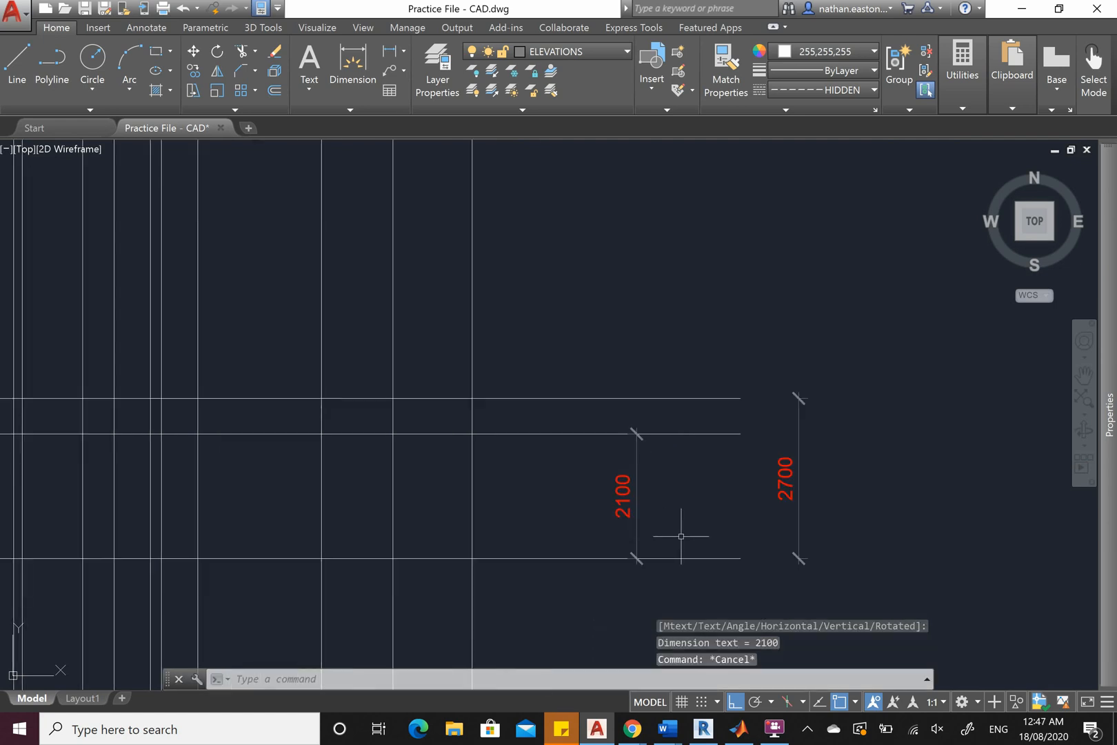
click(637, 501)
click(596, 485)
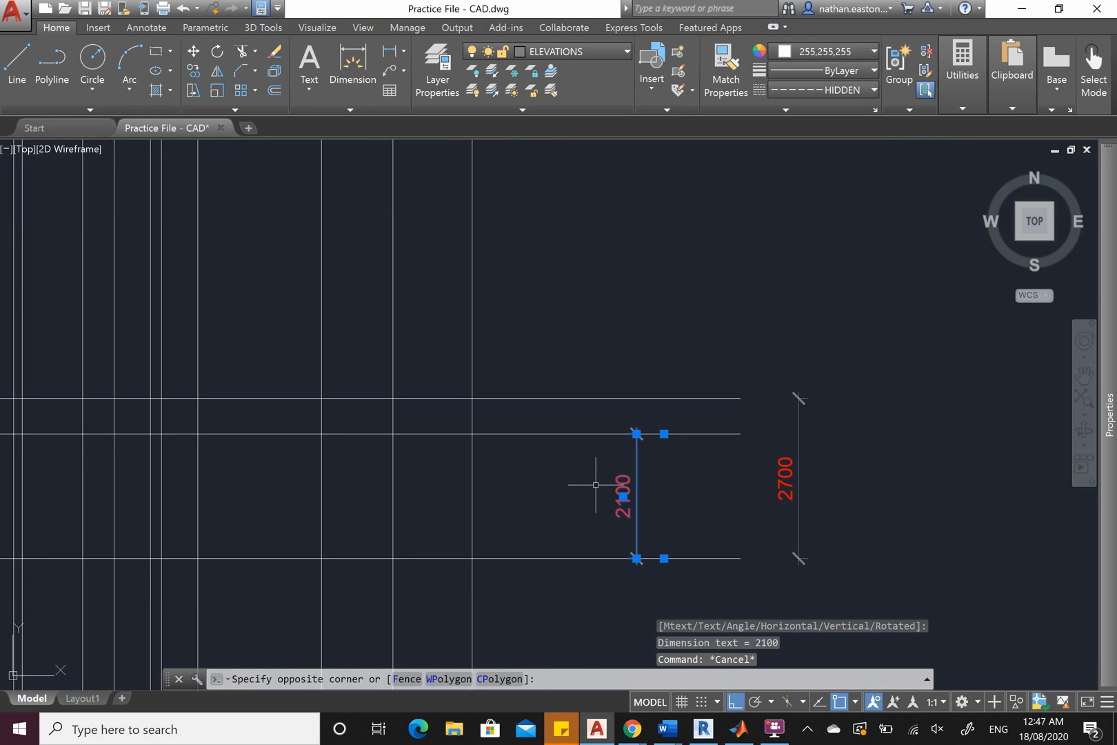
click(621, 485)
key(Delete)
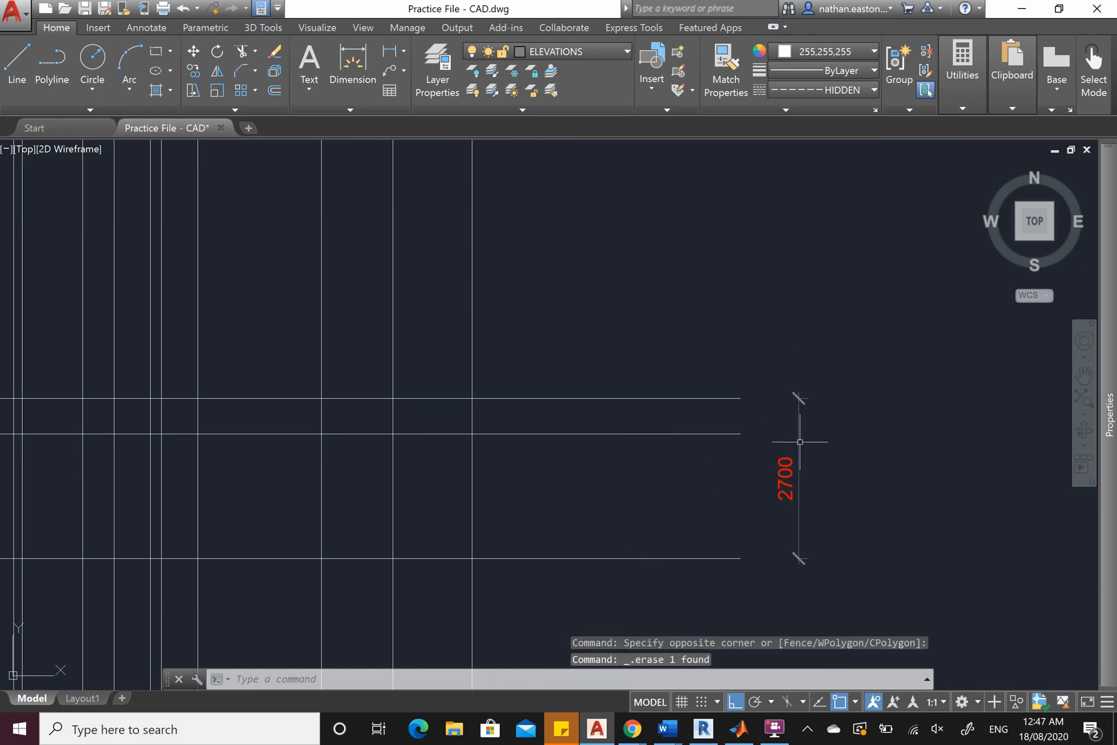
Trim off all the vertical projection lines where they extend below the lowest horizontal line
scroll(831, 452, down, 3)
scroll(671, 321, down, 5)
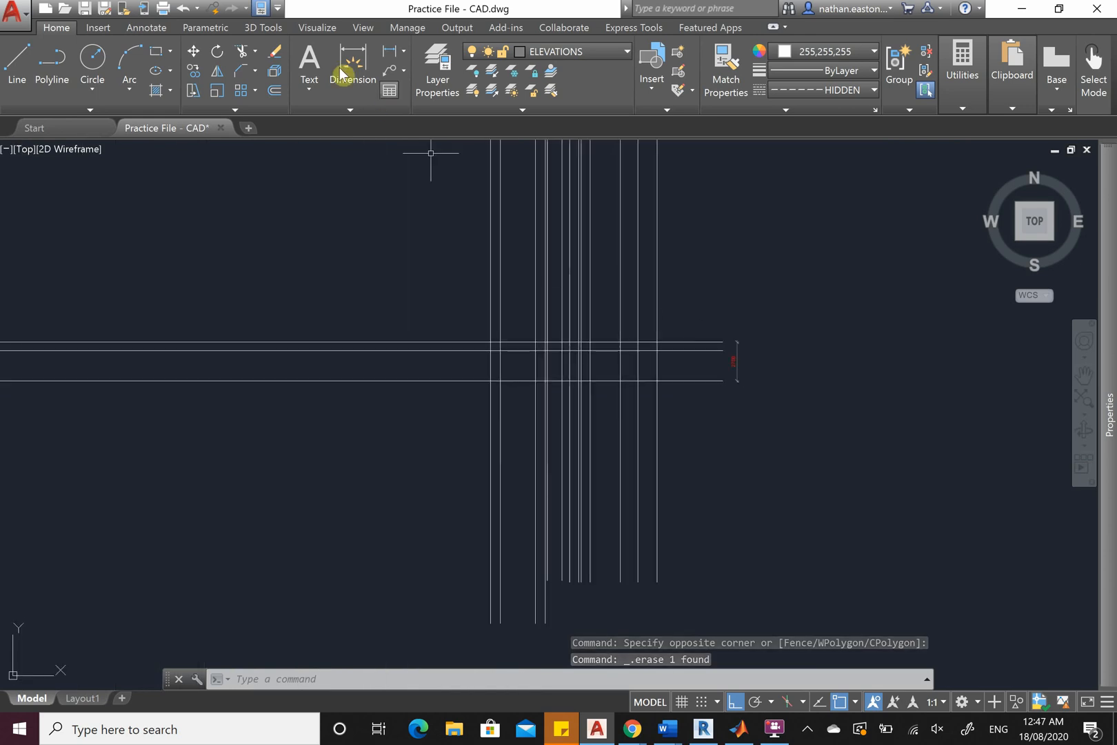
click(241, 52)
key(Return)
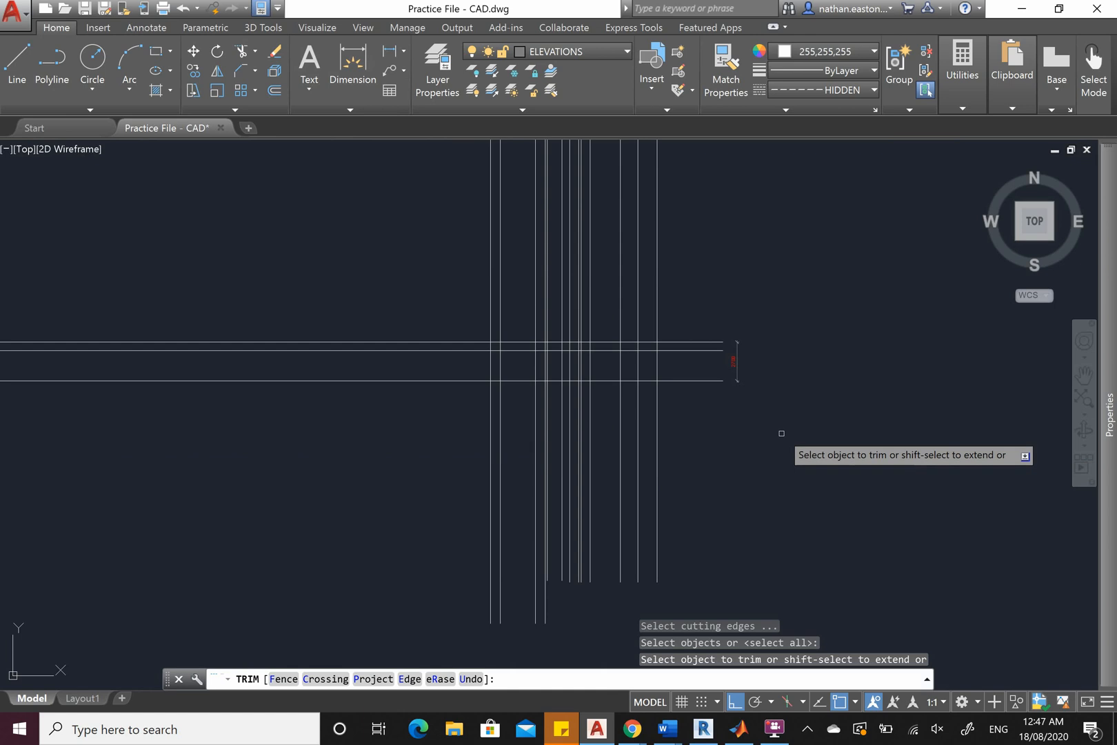
click(790, 421)
click(341, 472)
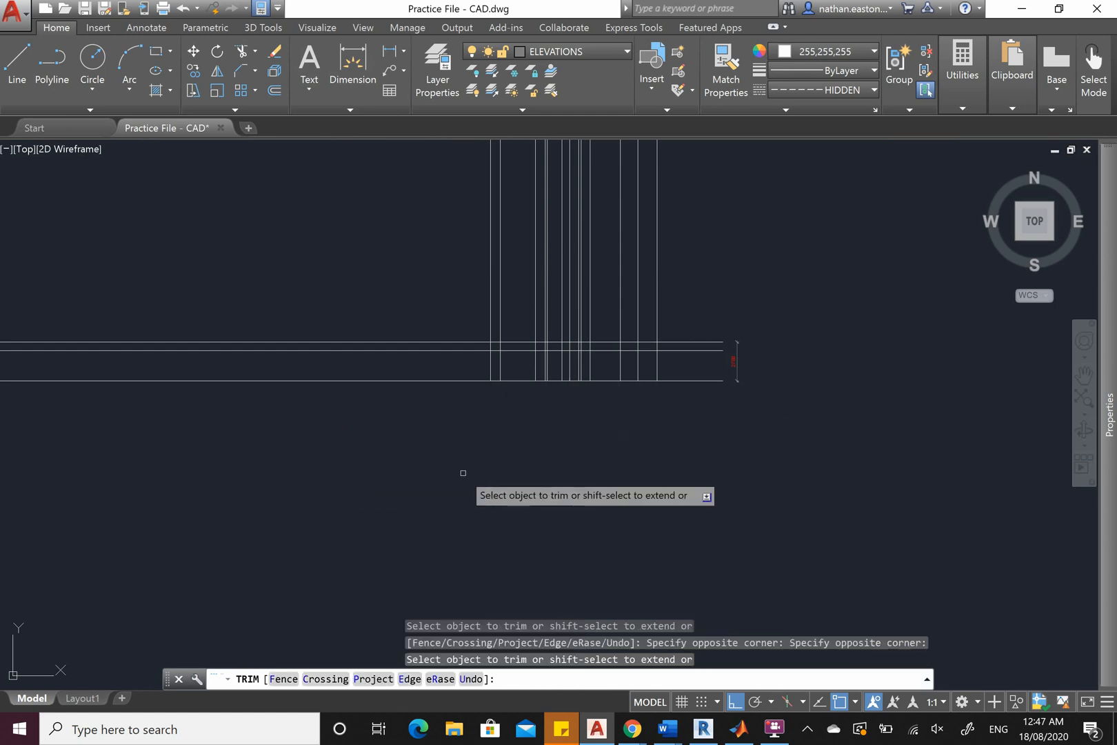
right_click(439, 300)
click(464, 312)
Draw the roller door as a 2410 by 2100 mm rectangle between its projection lines, from the lowest to the middle horizontal line
scroll(503, 274, up, 4)
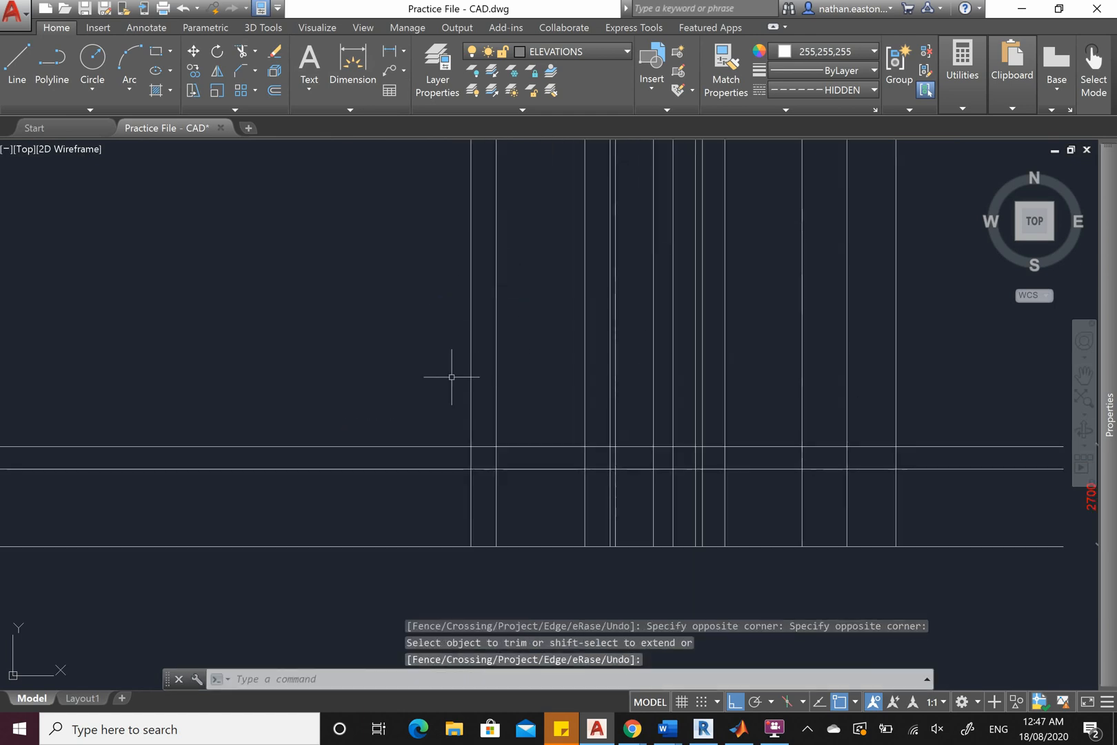
scroll(414, 427, down, 5)
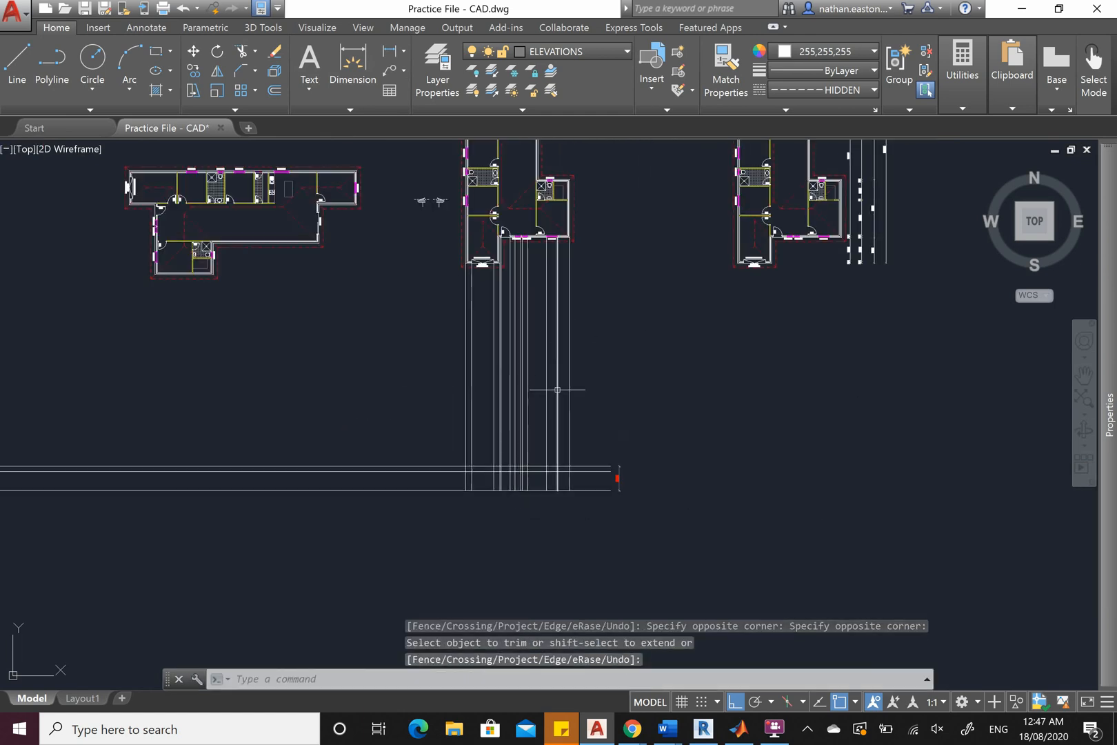
scroll(491, 463, up, 2)
scroll(491, 463, down, 2)
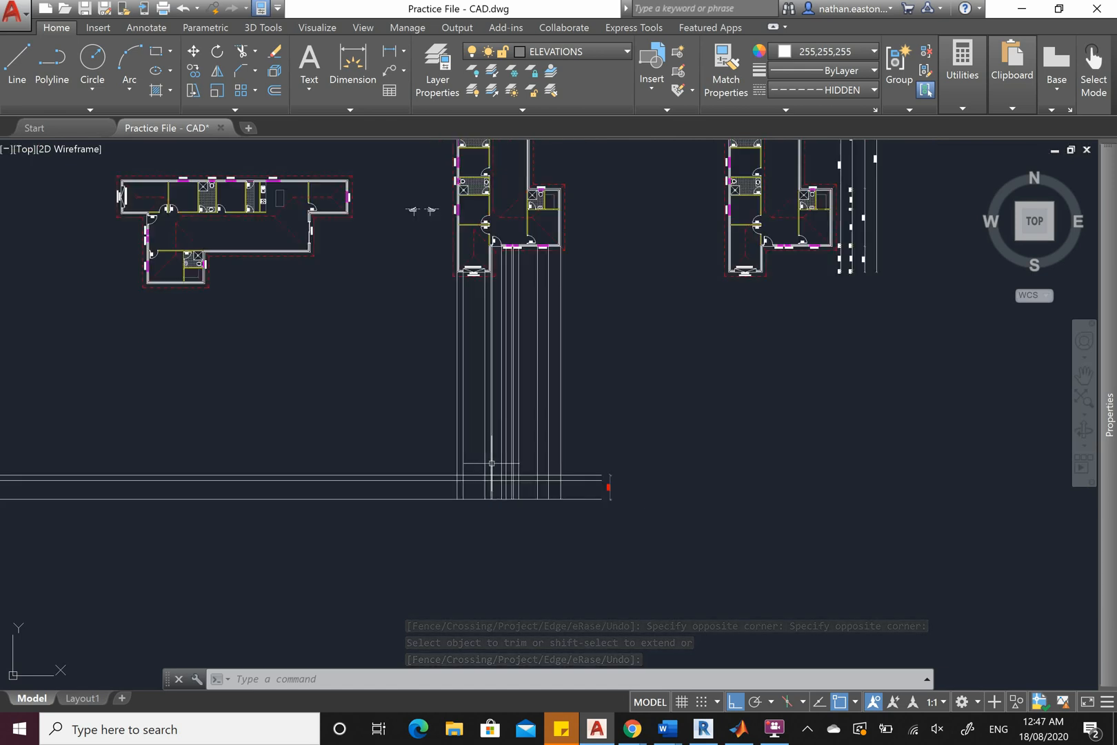
scroll(532, 260, up, 3)
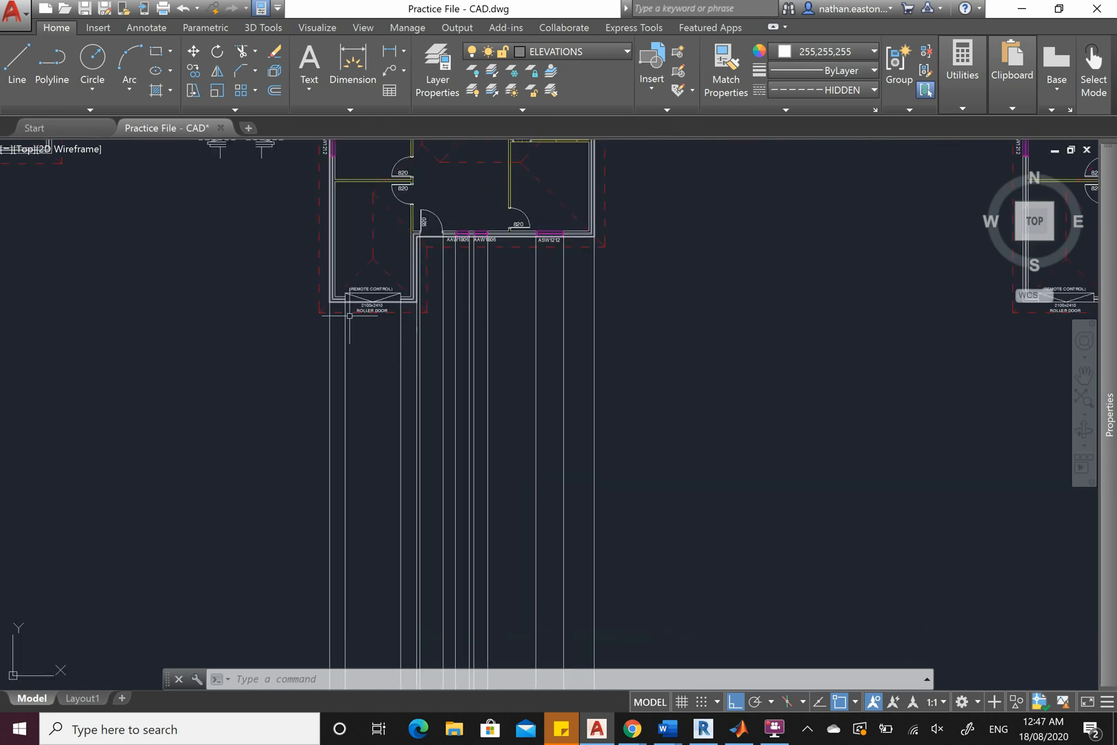
scroll(349, 315, up, 5)
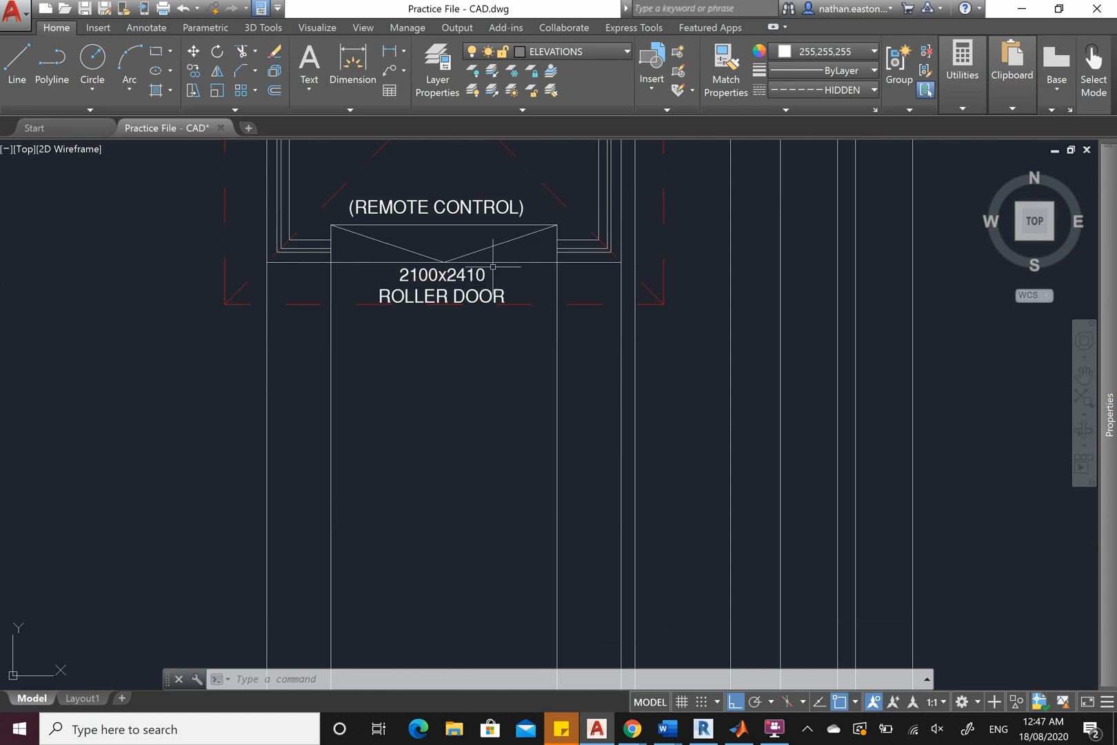
scroll(491, 231, down, 8)
scroll(472, 620, up, 4)
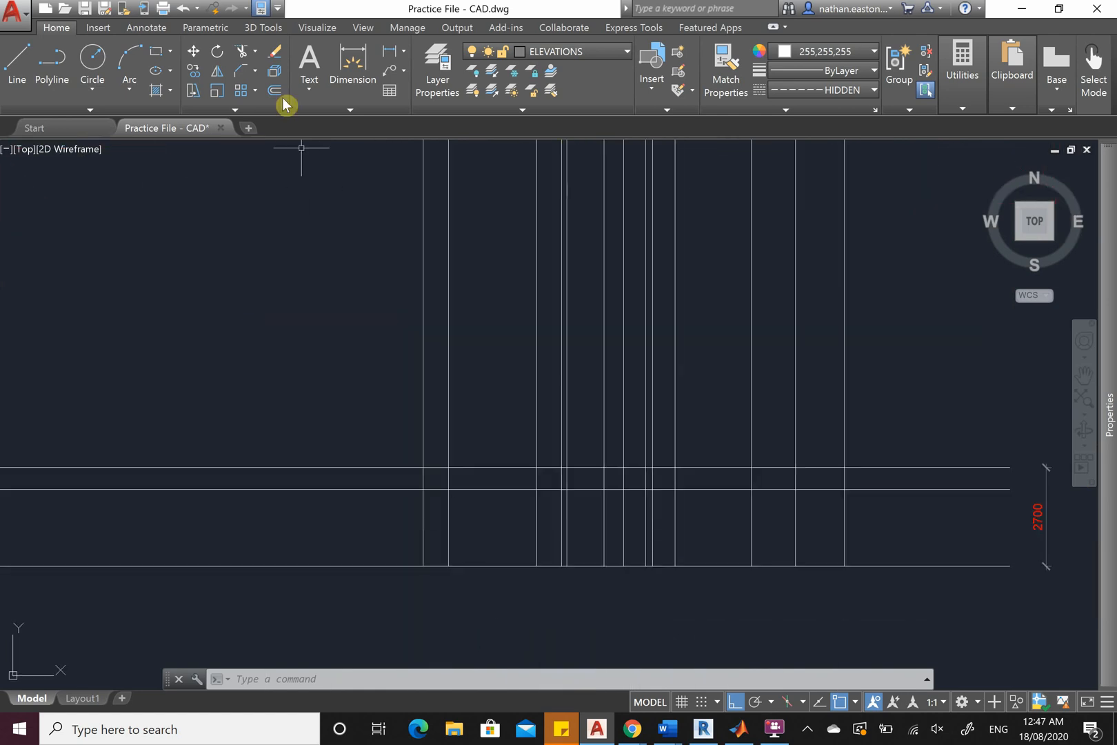
click(157, 54)
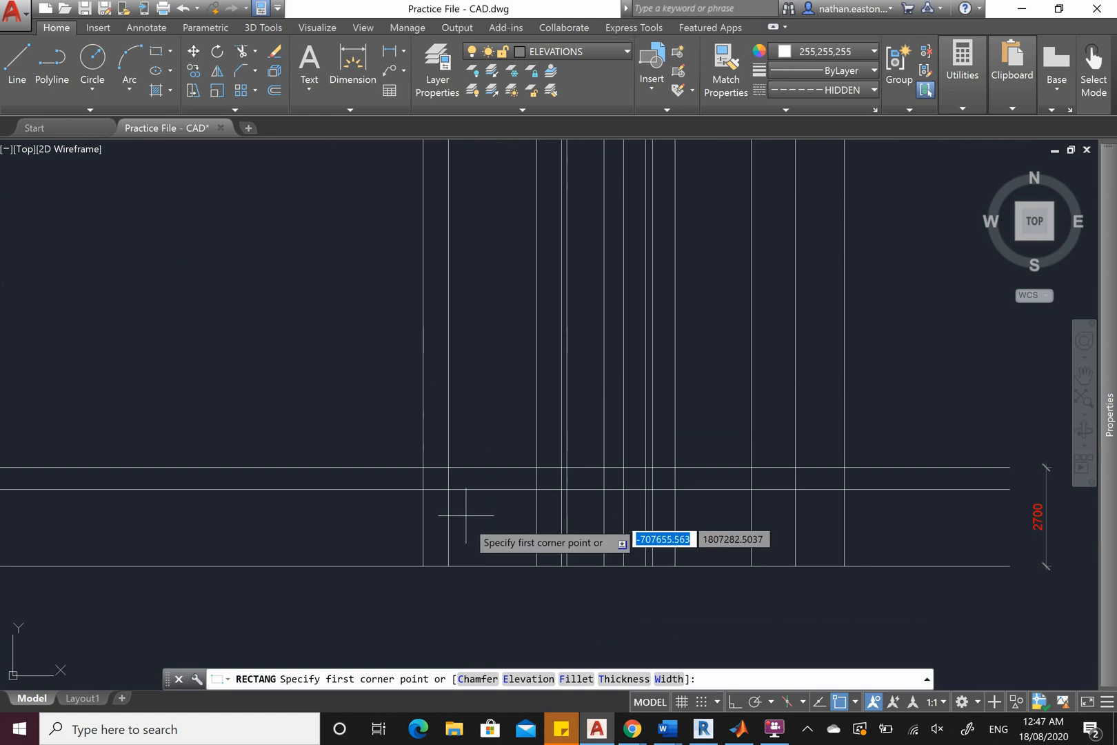
click(448, 566)
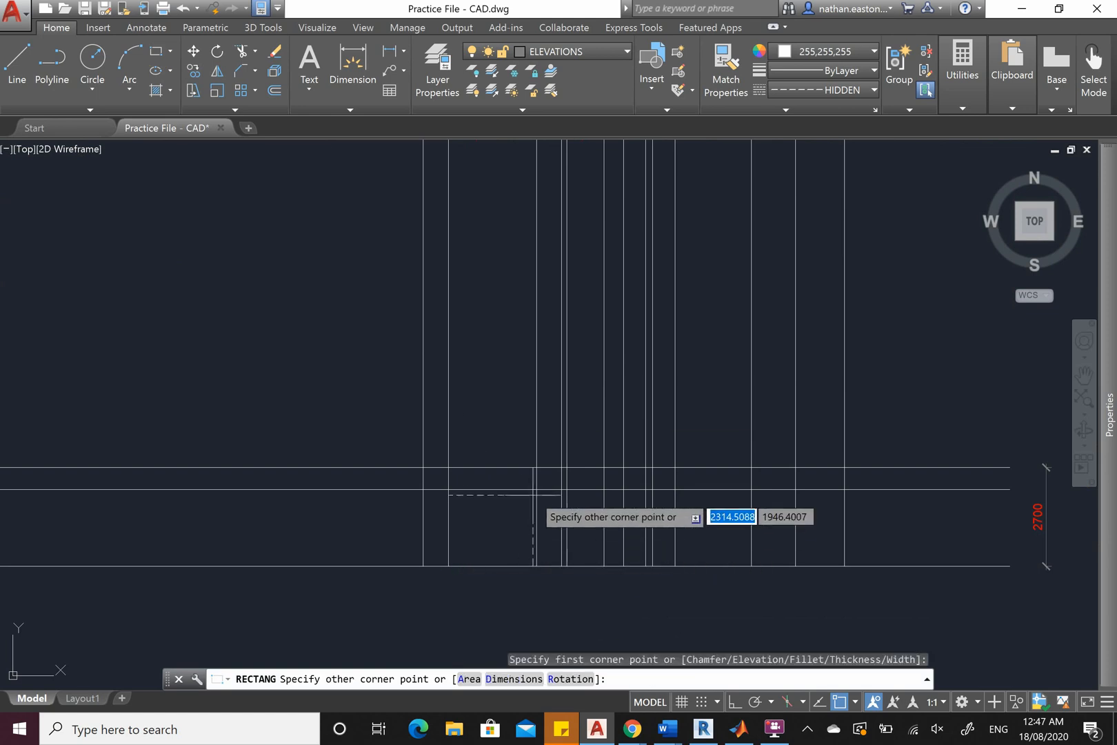
click(537, 489)
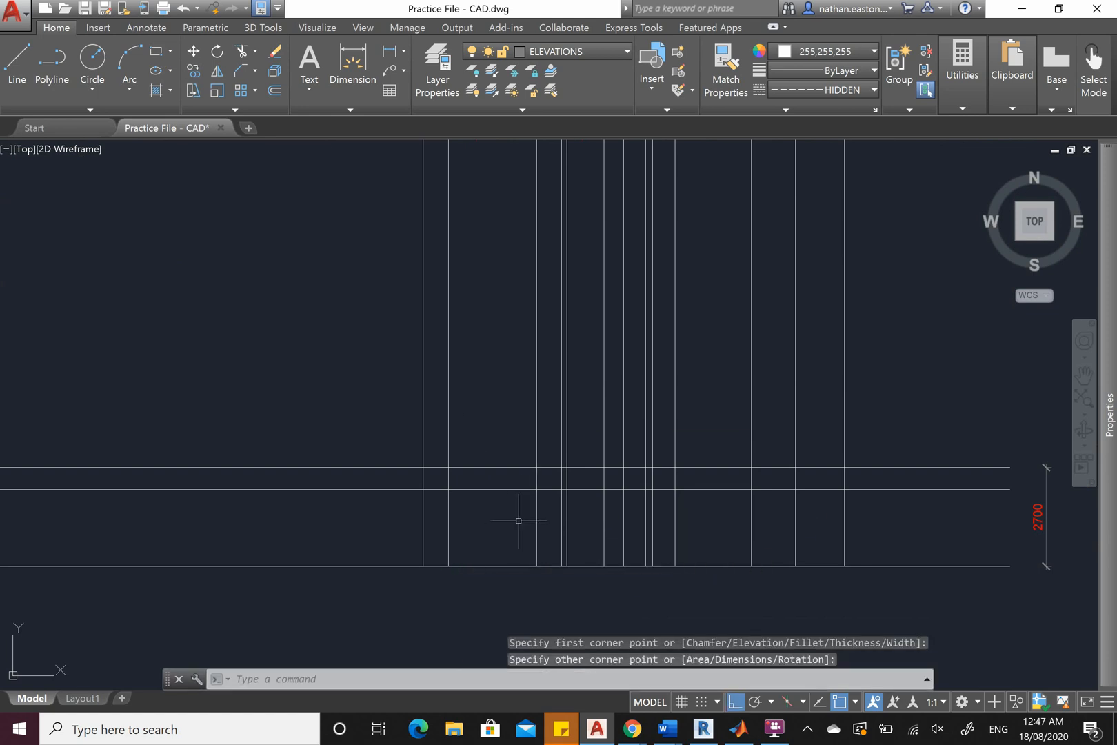
Change the roller door rectangle's linetype to CONTINUOUS and deselect it
click(535, 512)
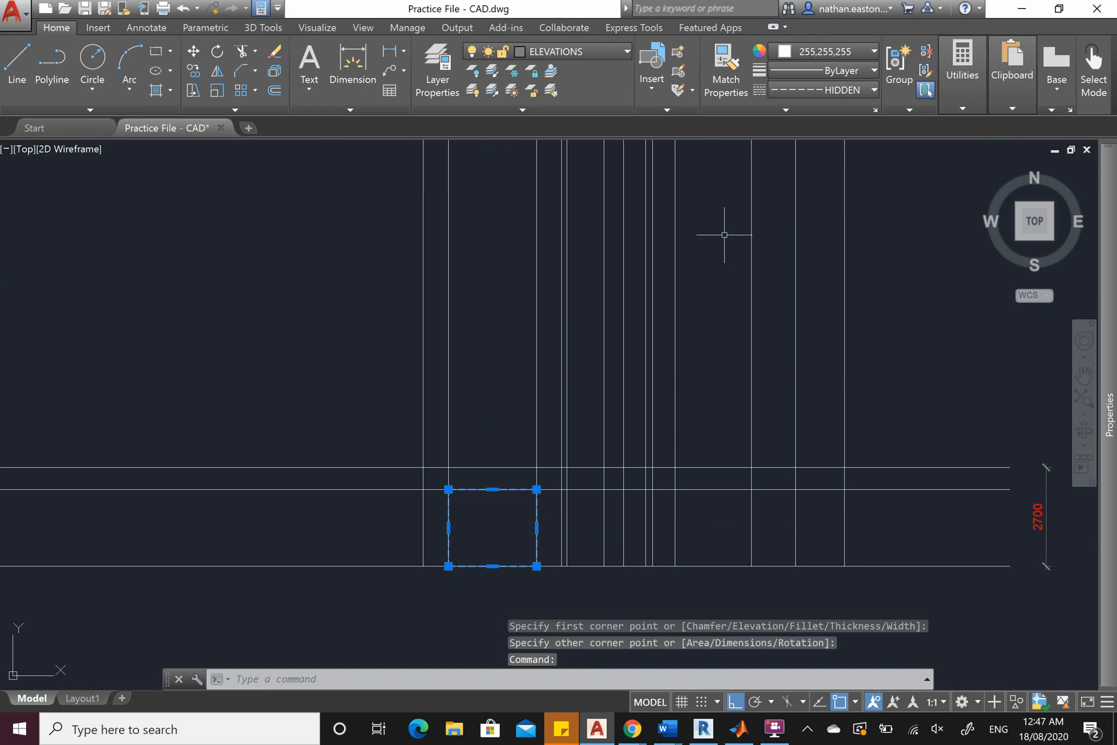
click(871, 91)
scroll(821, 220, up, 3)
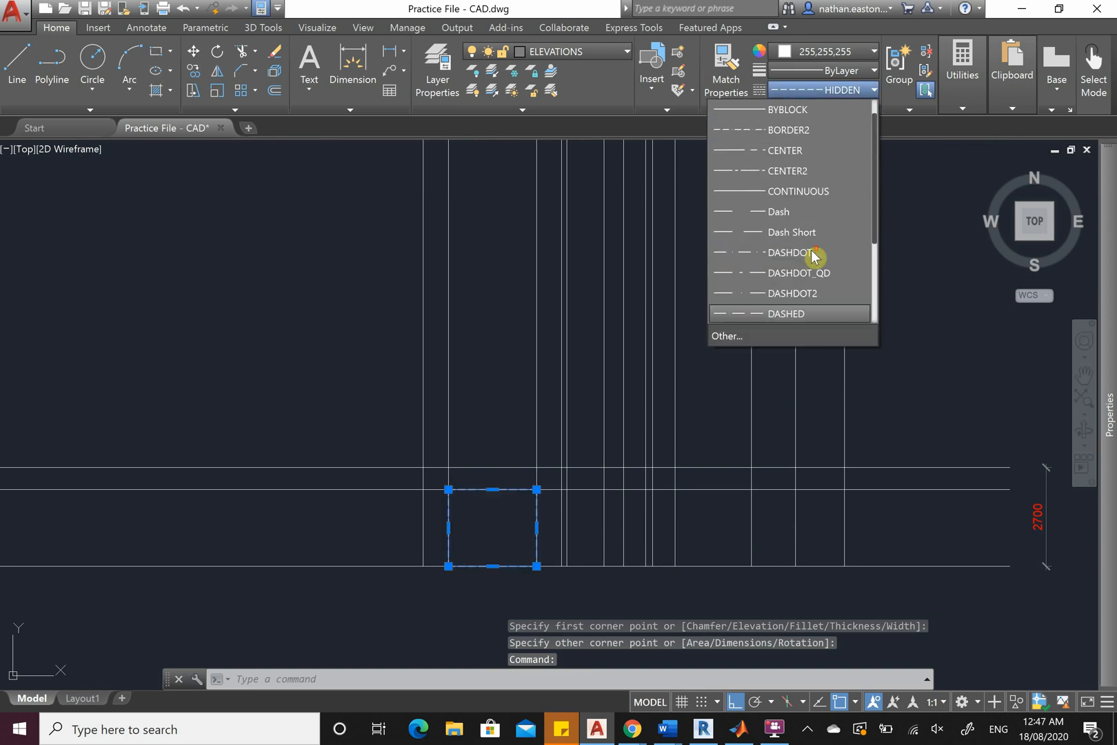
click(814, 192)
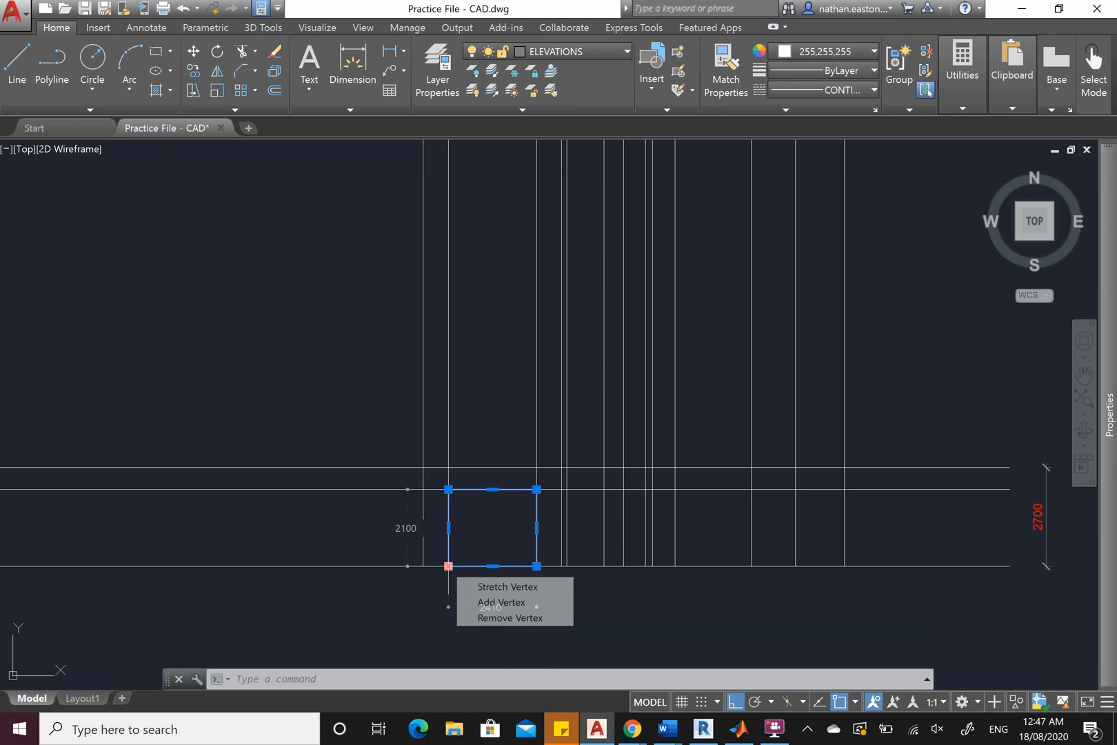
key(Escape)
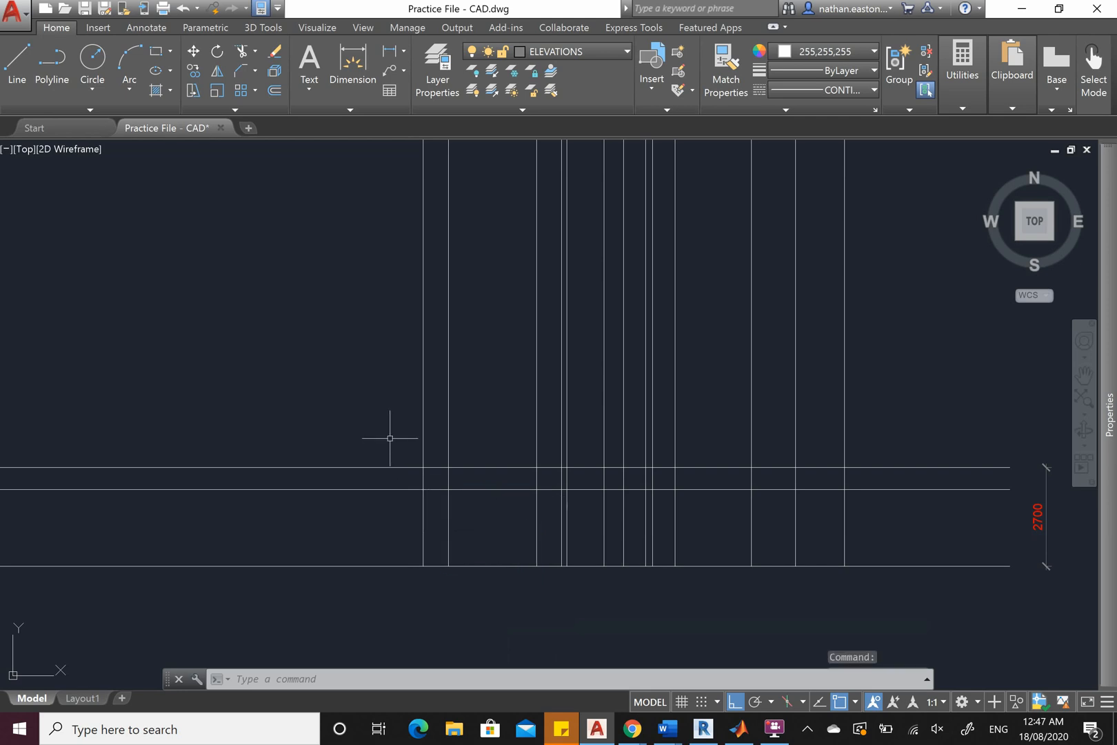
Set the current linetype for new objects to CONTINUOUS
click(841, 89)
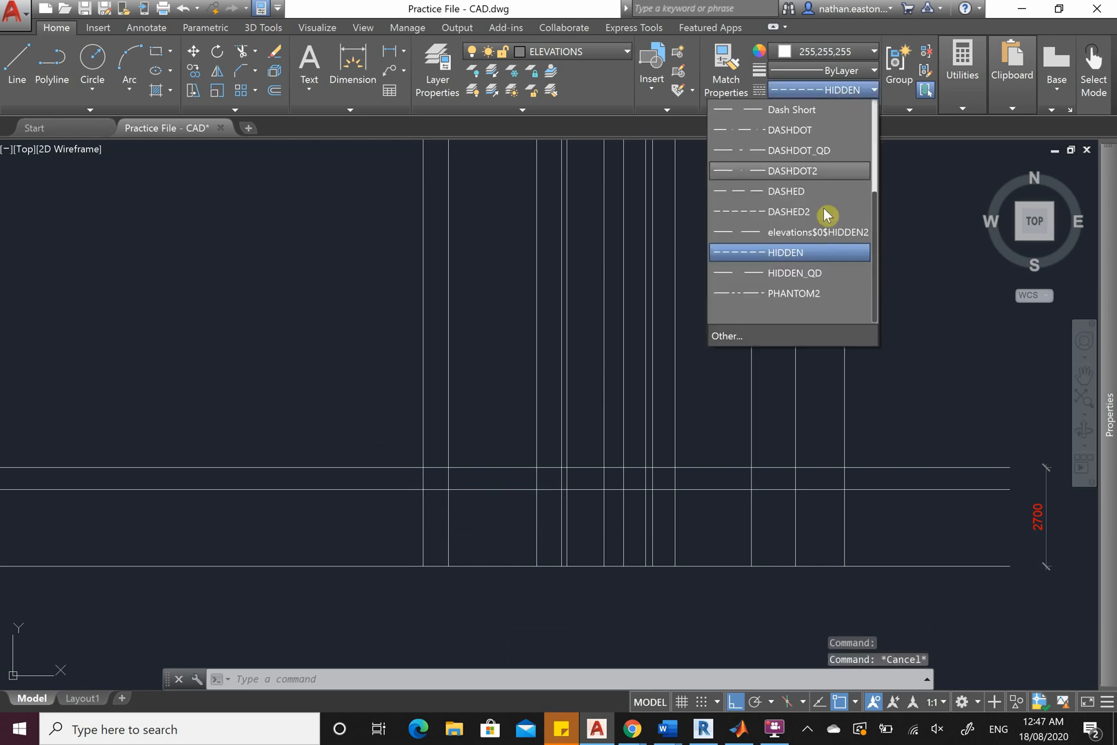
scroll(826, 217, up, 1)
click(810, 135)
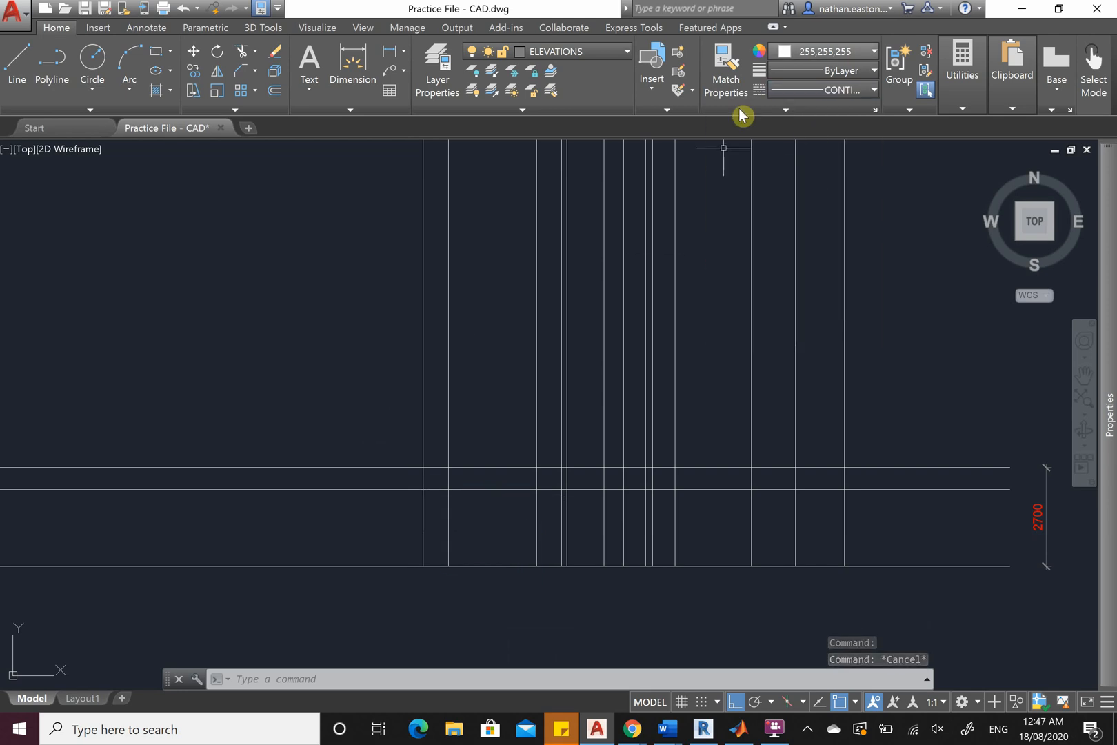
Delete the two vertical projection lines running down from the roller door's sides
scroll(477, 593, down, 2)
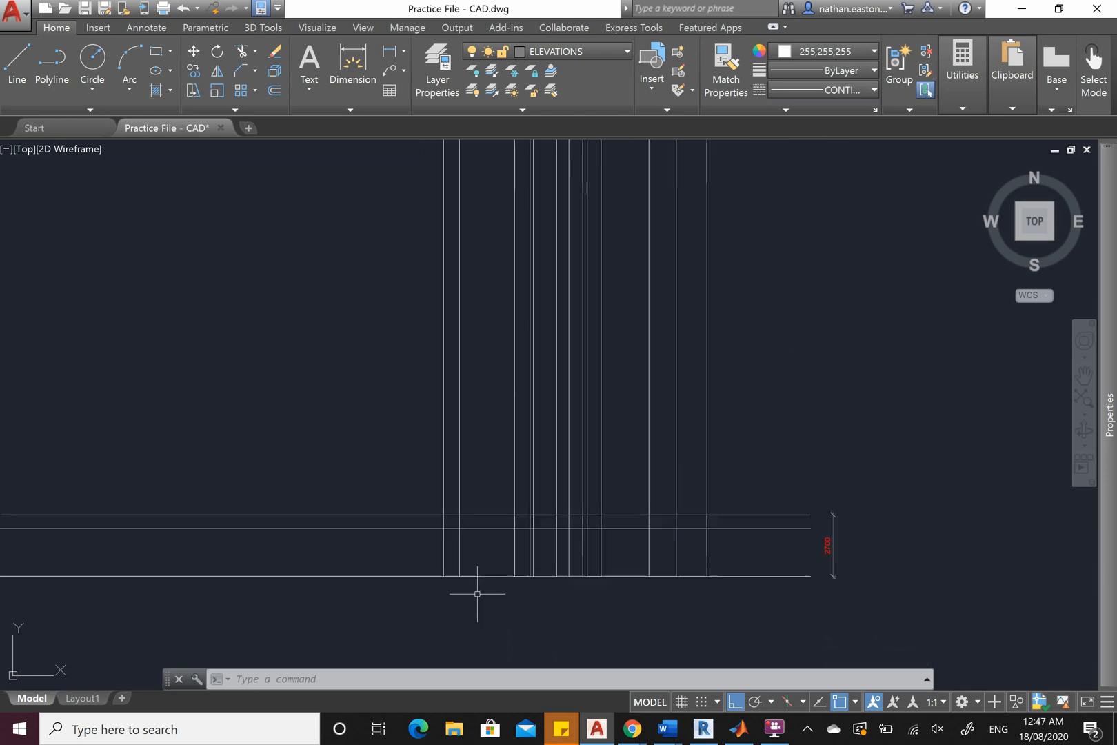
scroll(495, 591, down, 2)
scroll(447, 378, up, 4)
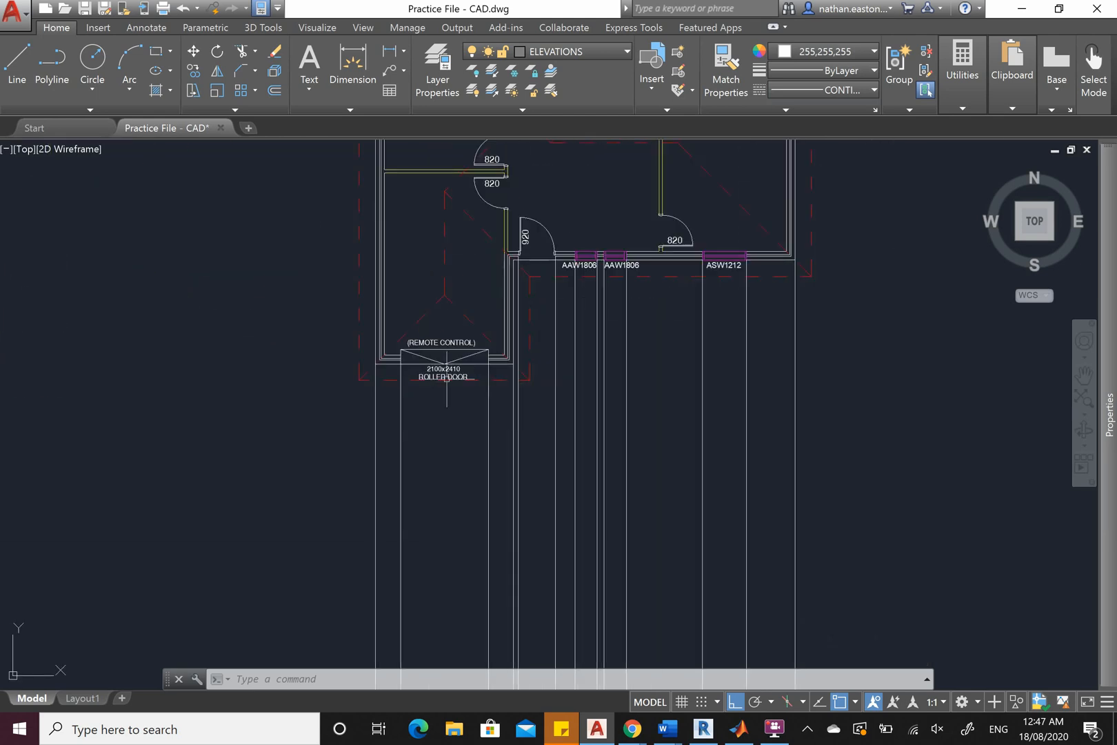
scroll(491, 429, up, 2)
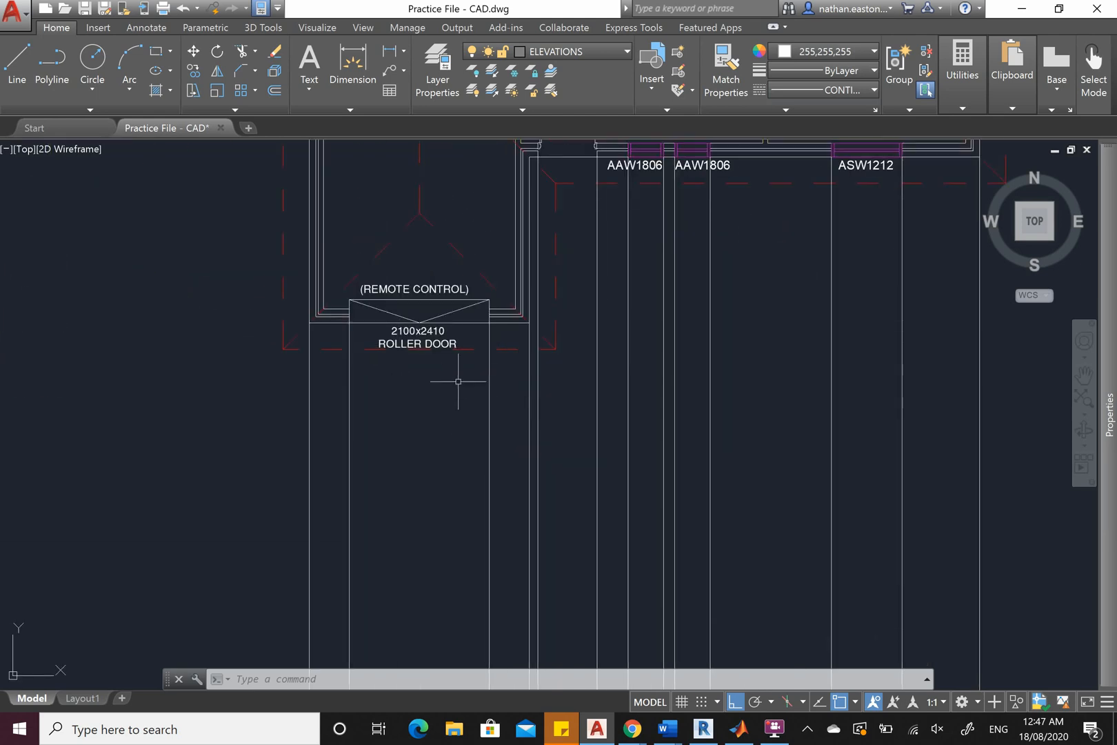
click(494, 391)
click(347, 467)
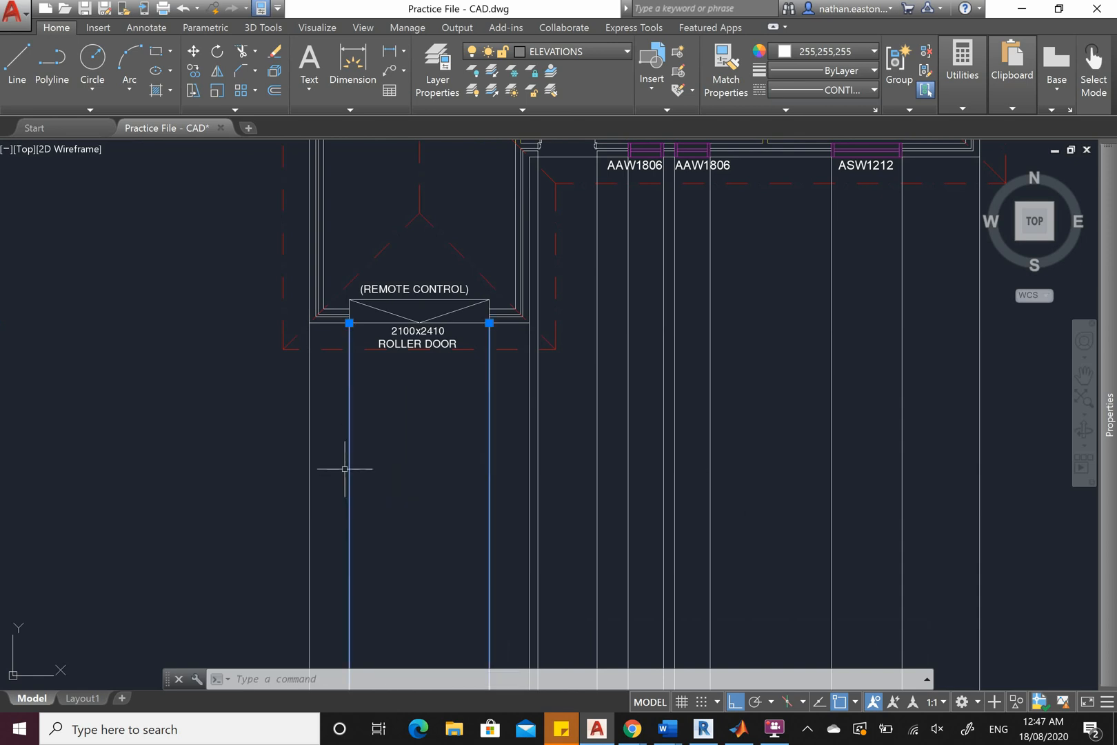
key(Delete)
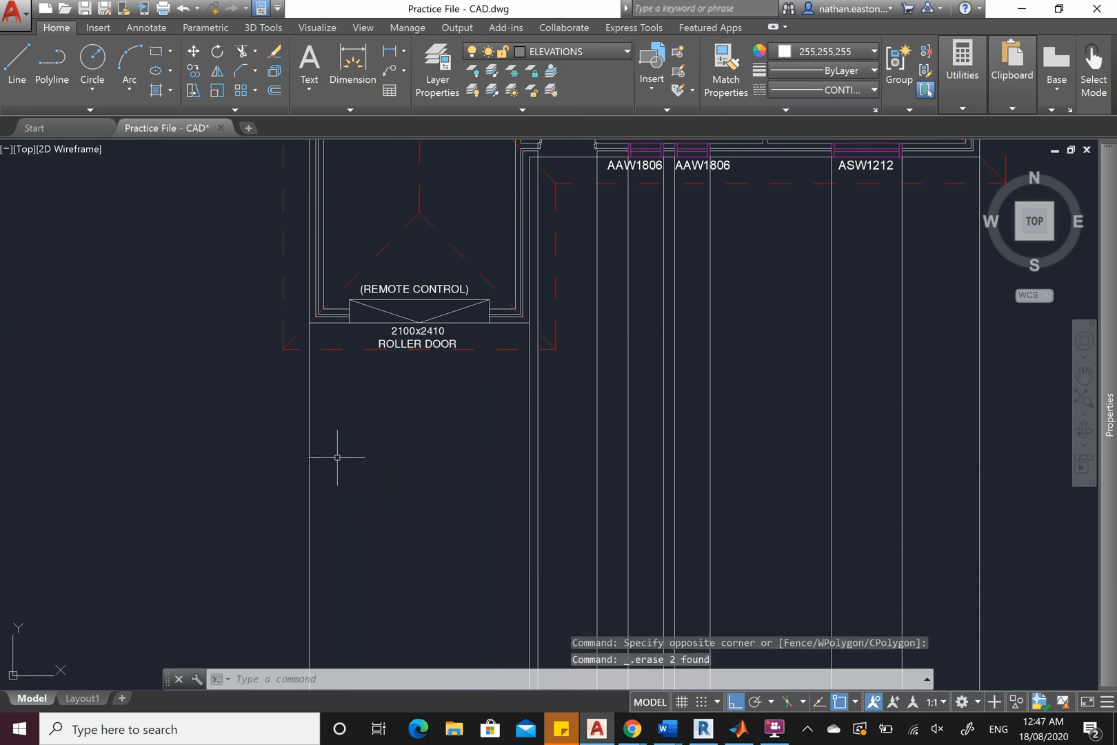
Examine the 920 entry door on the floor plan and its projection lines down to the elevation's horizontal lines
scroll(491, 268, down, 2)
scroll(476, 603, up, 3)
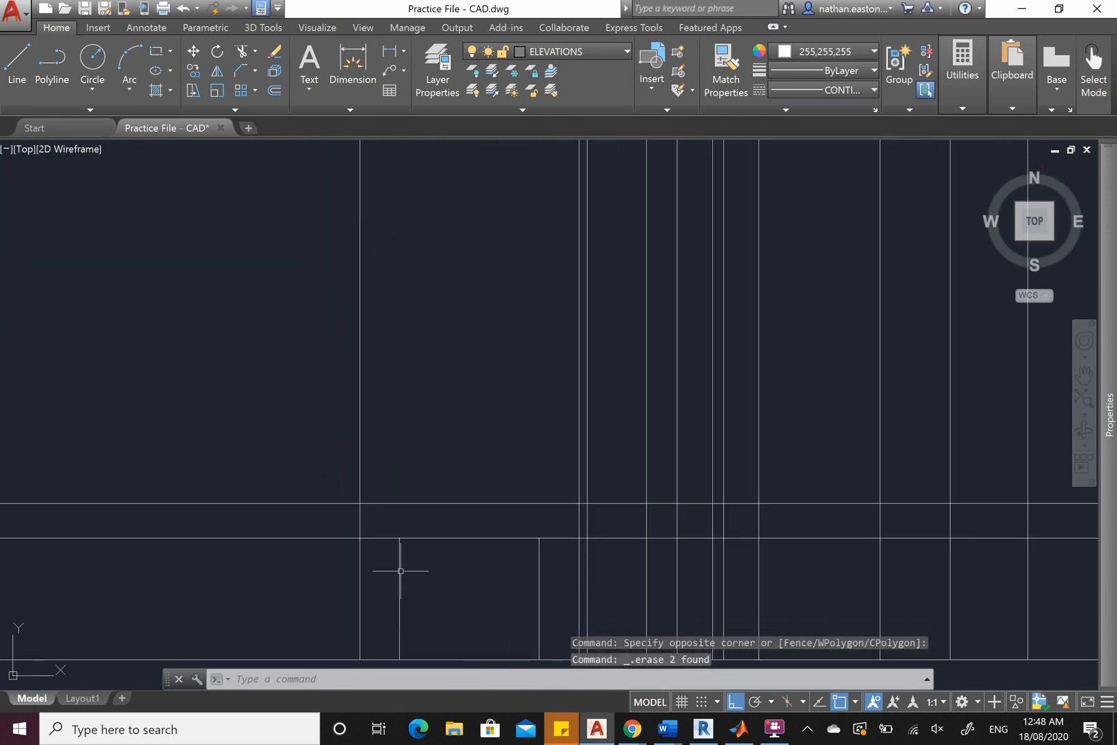
scroll(417, 601, down, 3)
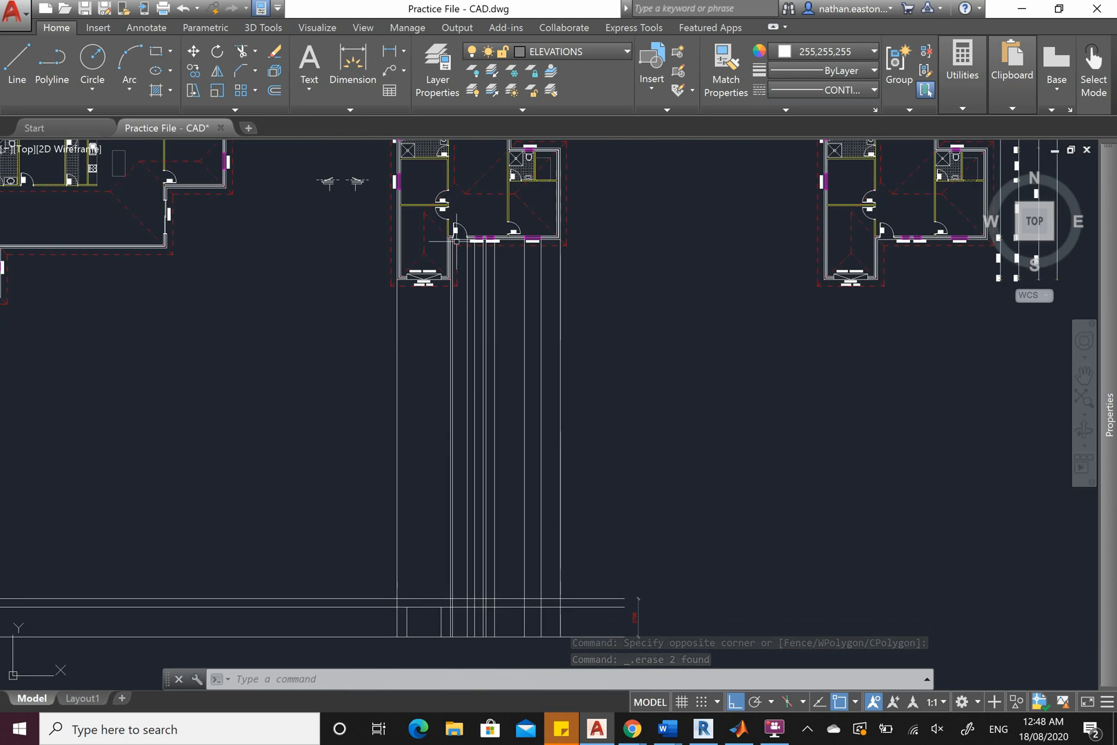
scroll(455, 240, up, 6)
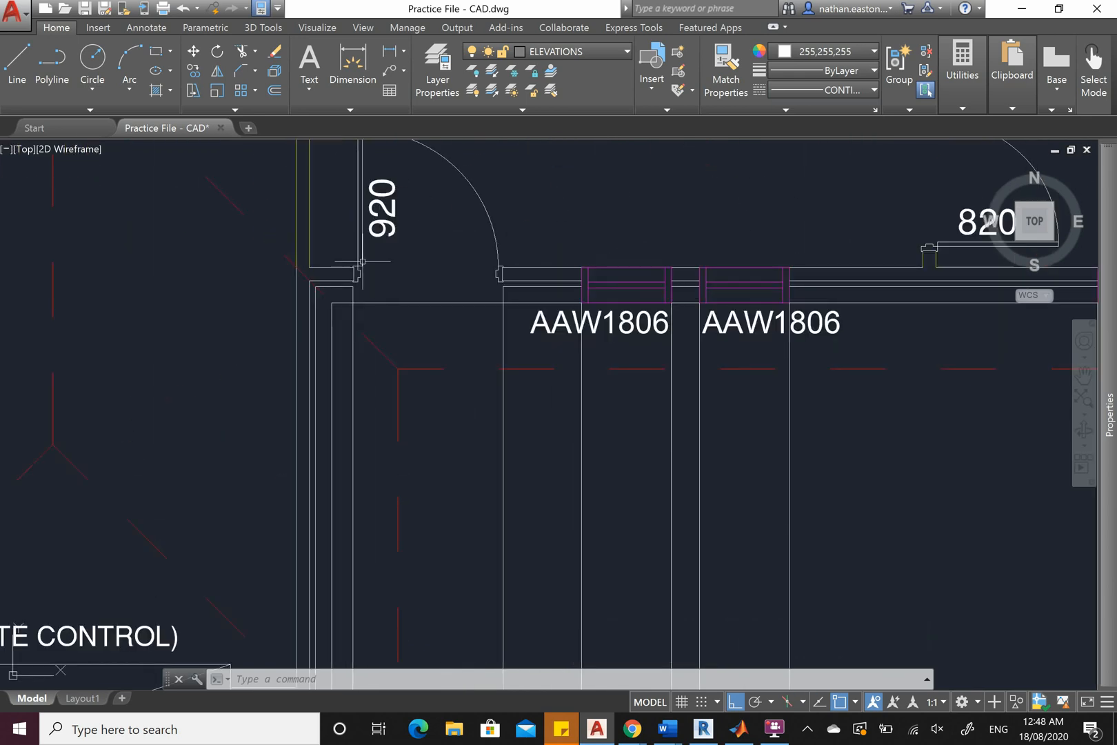
scroll(496, 217, down, 5)
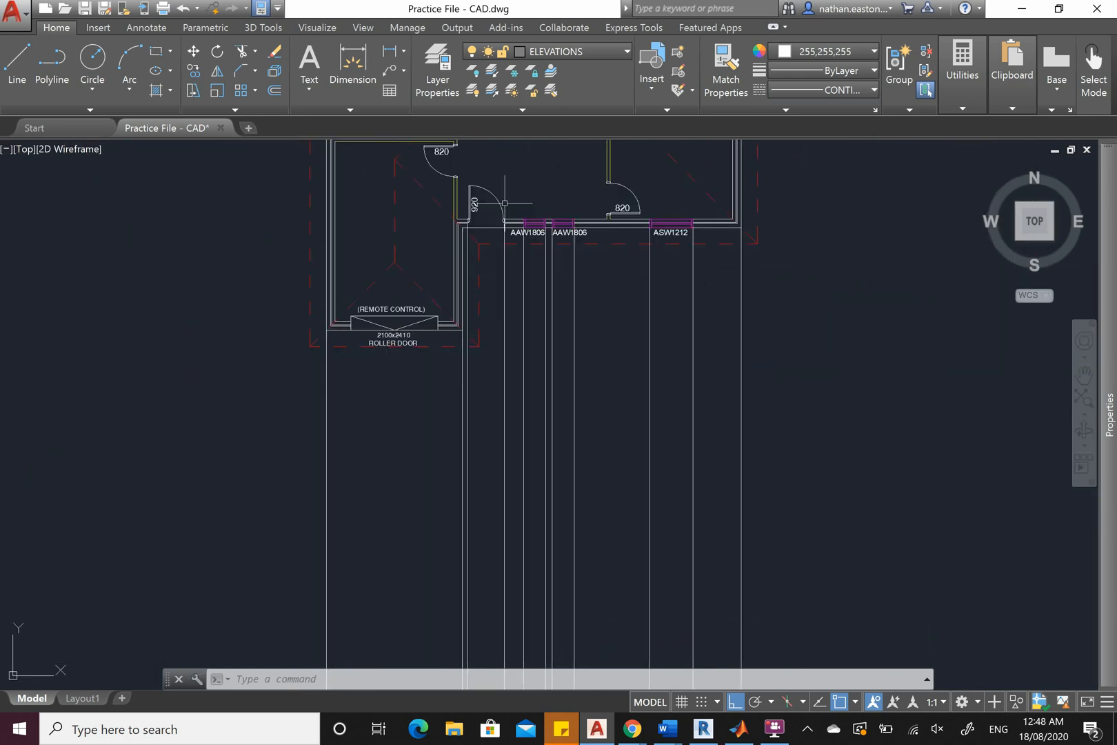
scroll(504, 455, up, 4)
scroll(504, 455, up, 2)
scroll(489, 476, down, 5)
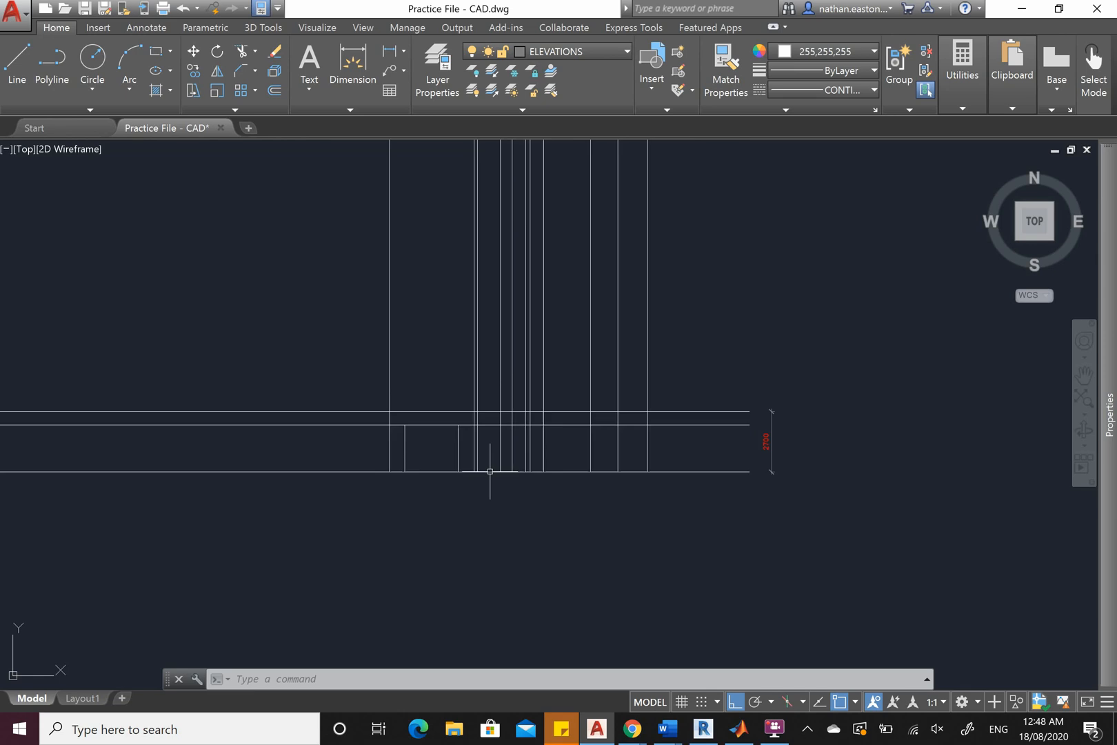
scroll(490, 247, up, 2)
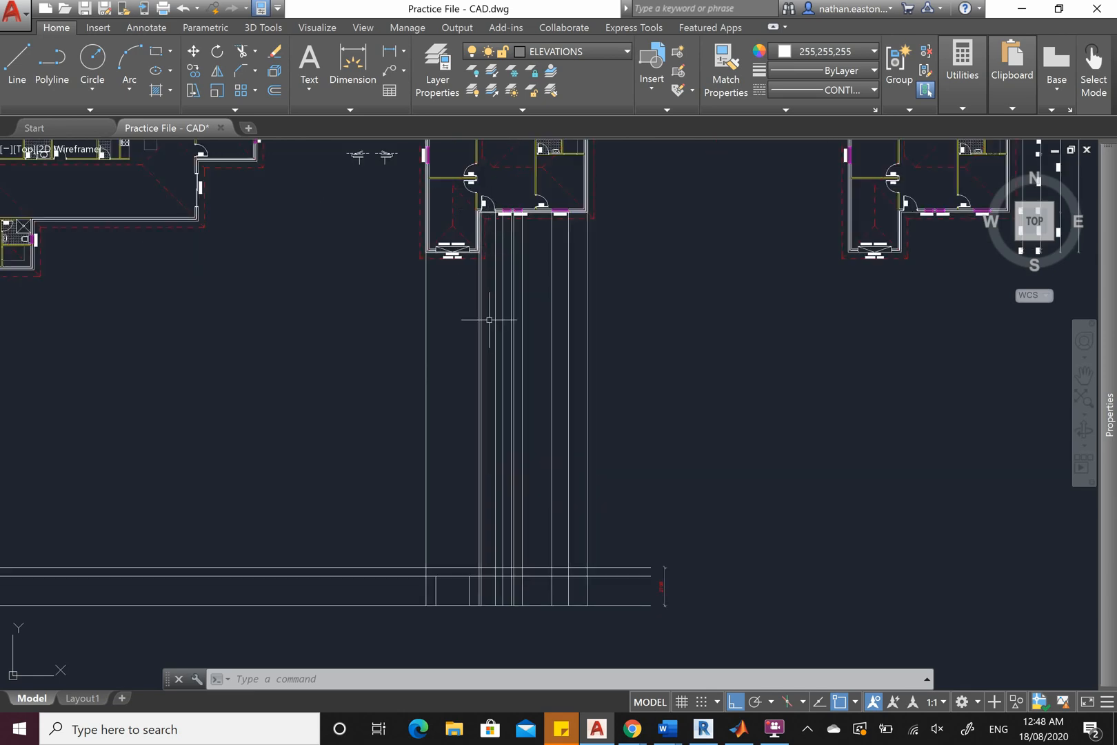
scroll(480, 620, up, 3)
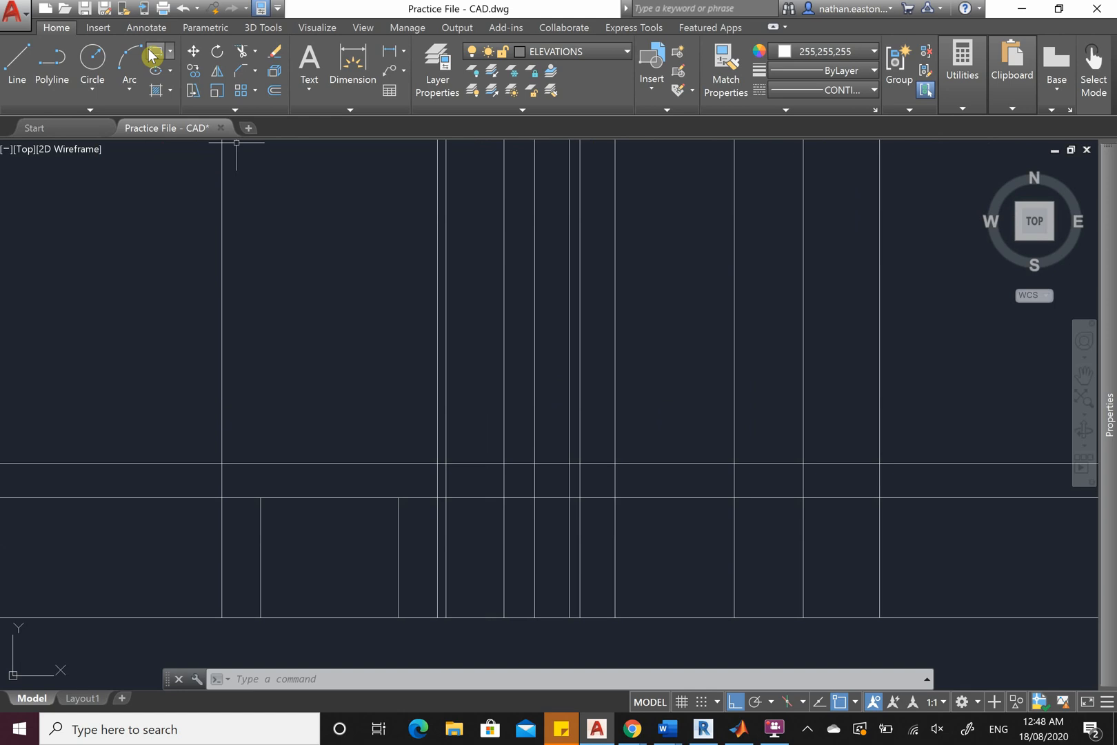
Draw a rectangle for the 920 entry door between its two projection lines, from the ground line up to the door head line
key(Return)
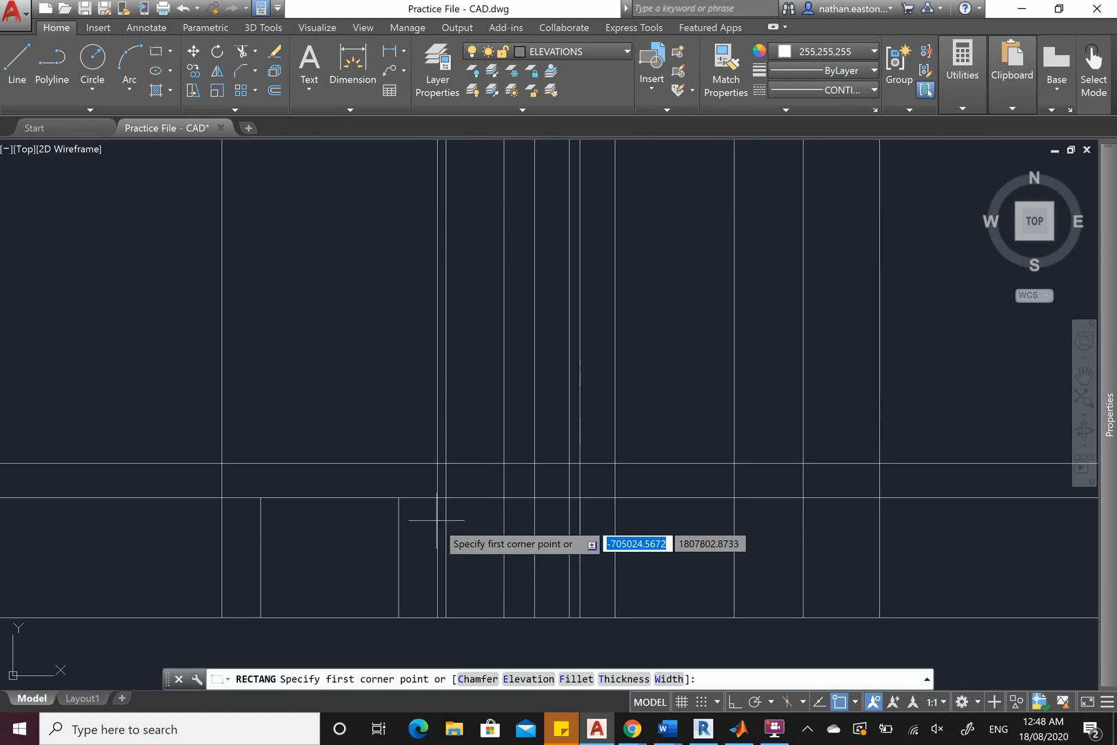
click(447, 610)
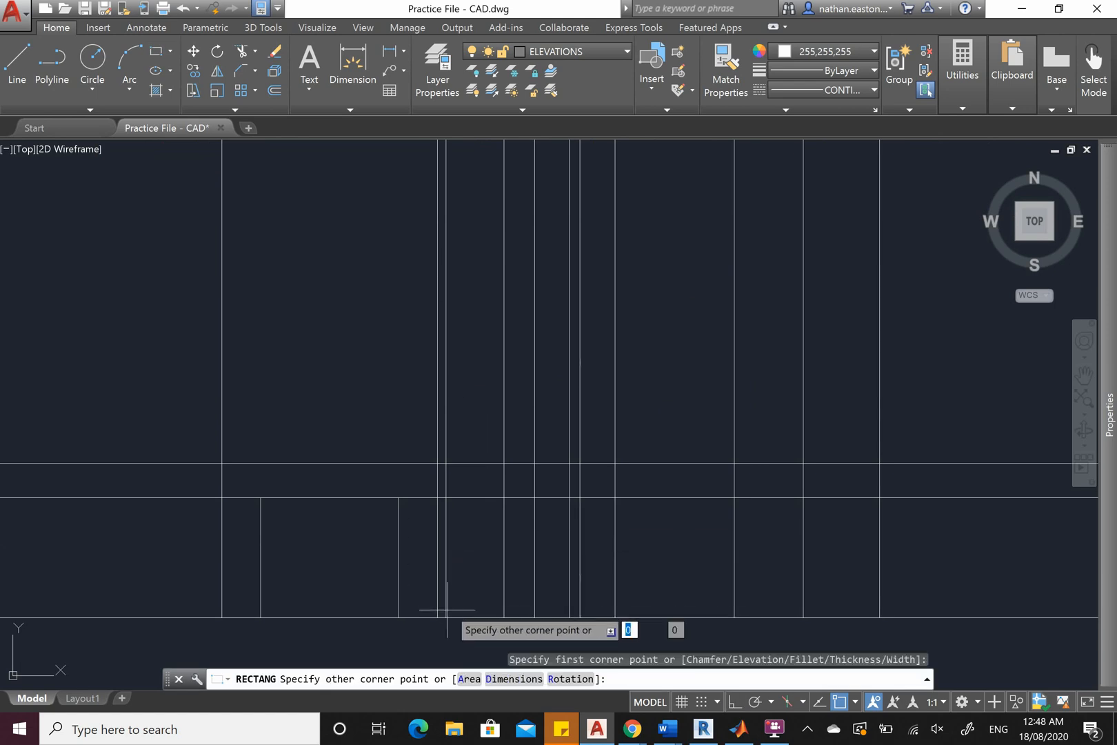
click(503, 498)
key(F8)
Delete the two vertical projection lines running down from the 920 entry door's sides
scroll(478, 586, down, 3)
scroll(497, 379, up, 3)
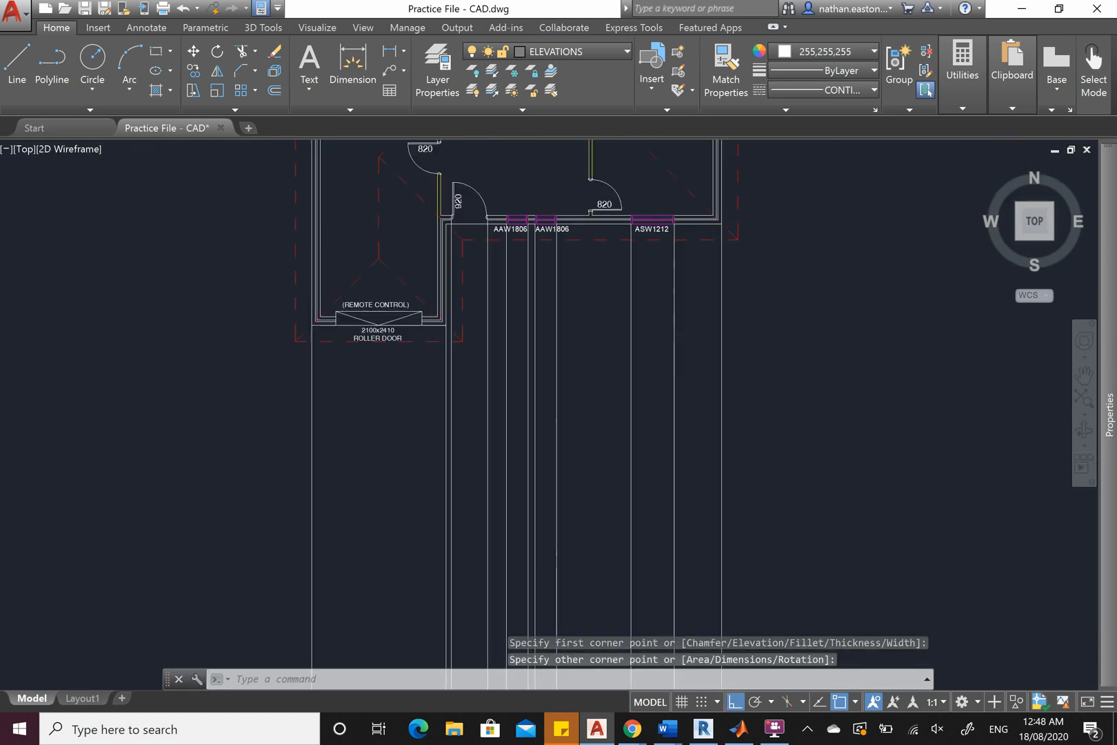
click(493, 407)
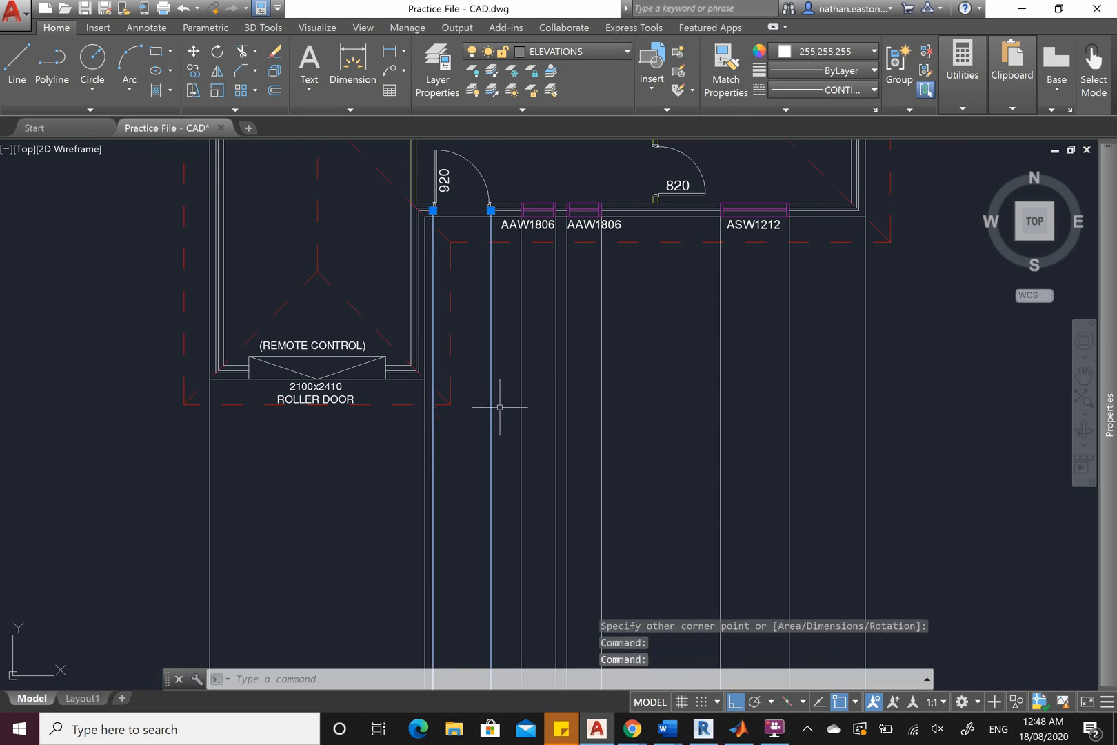
key(Delete)
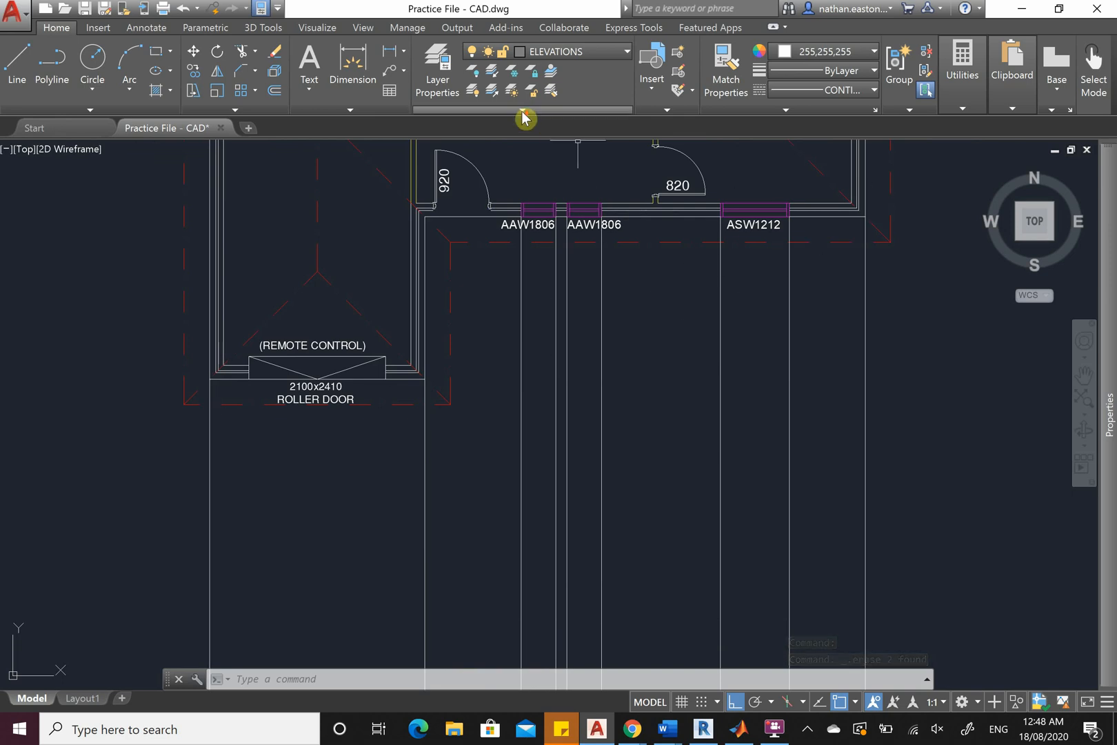
Draw a horizontal line on the head height line between the first AAW1806 window's two projection lines and select it
scroll(455, 169, down, 2)
scroll(524, 160, up, 4)
scroll(535, 308, up, 2)
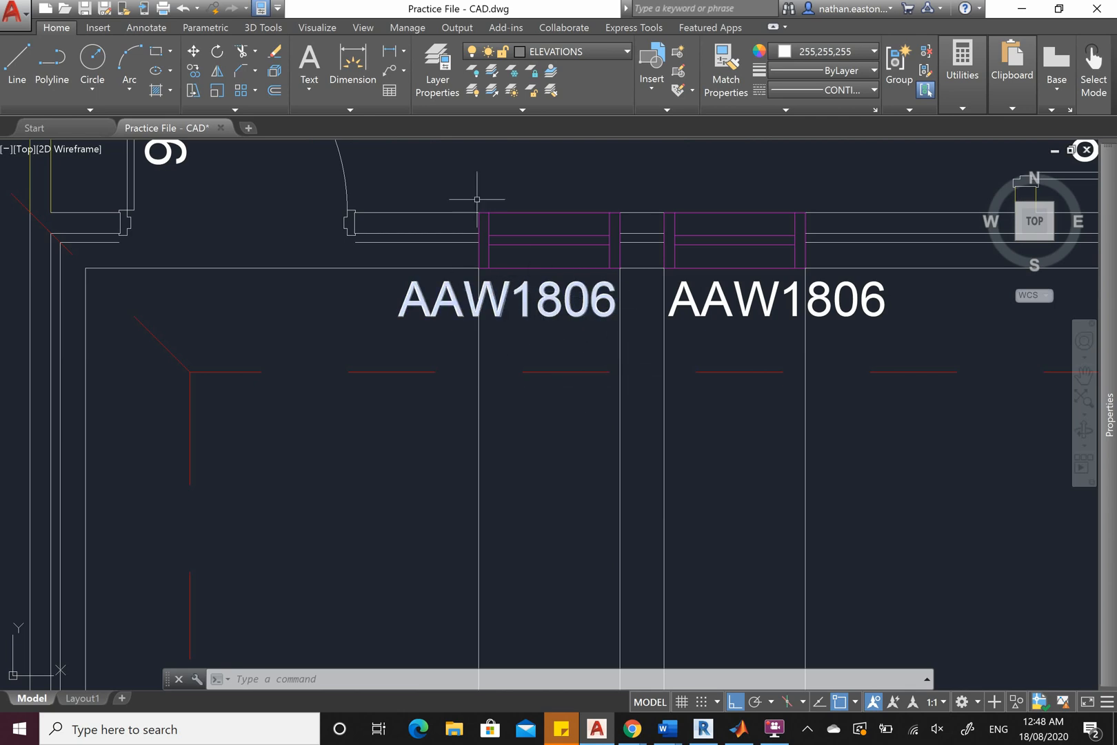
scroll(476, 199, down, 6)
scroll(501, 626, up, 8)
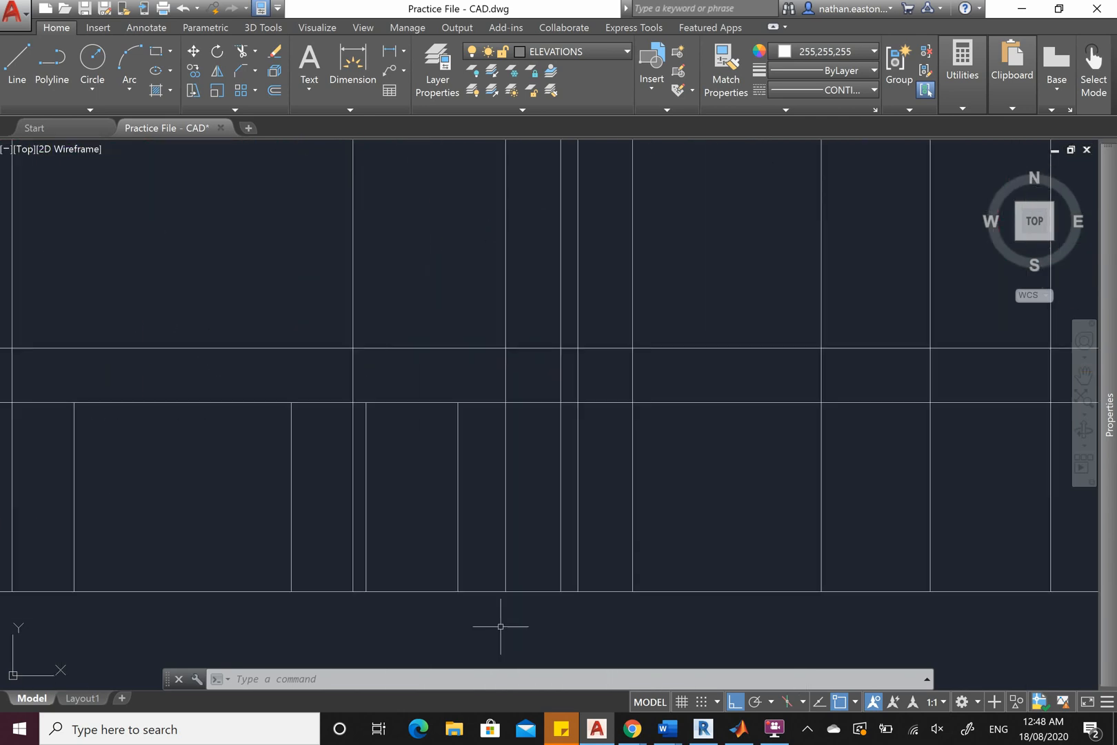
scroll(581, 431, up, 2)
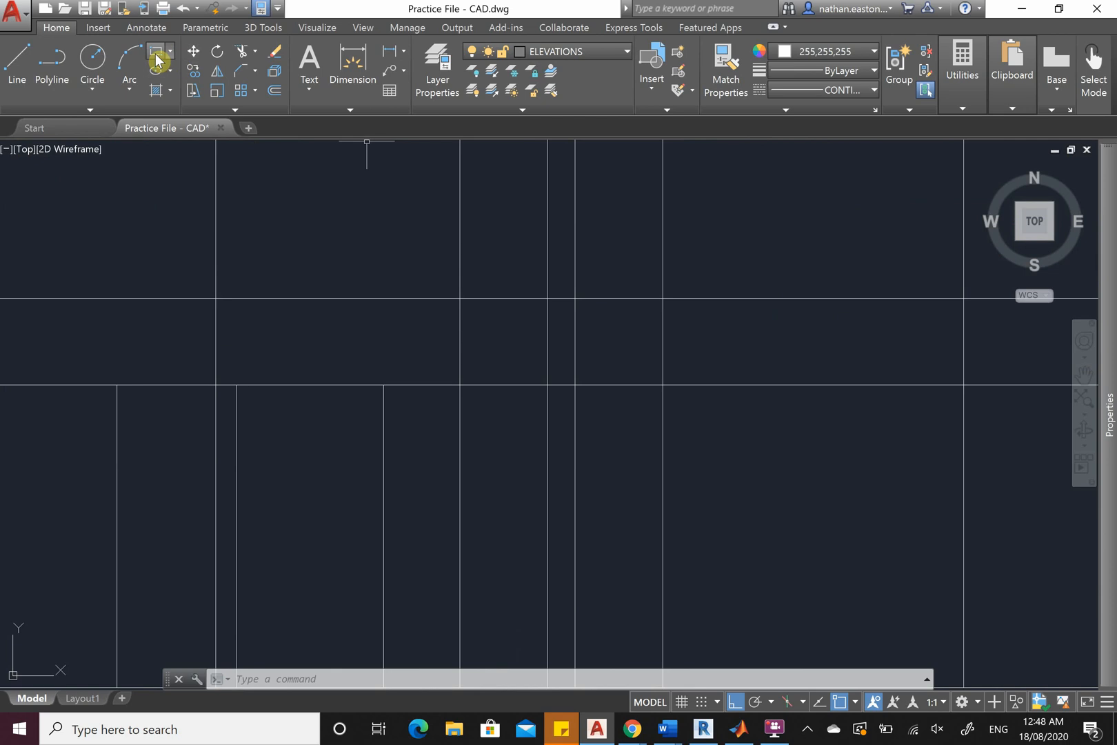
click(21, 64)
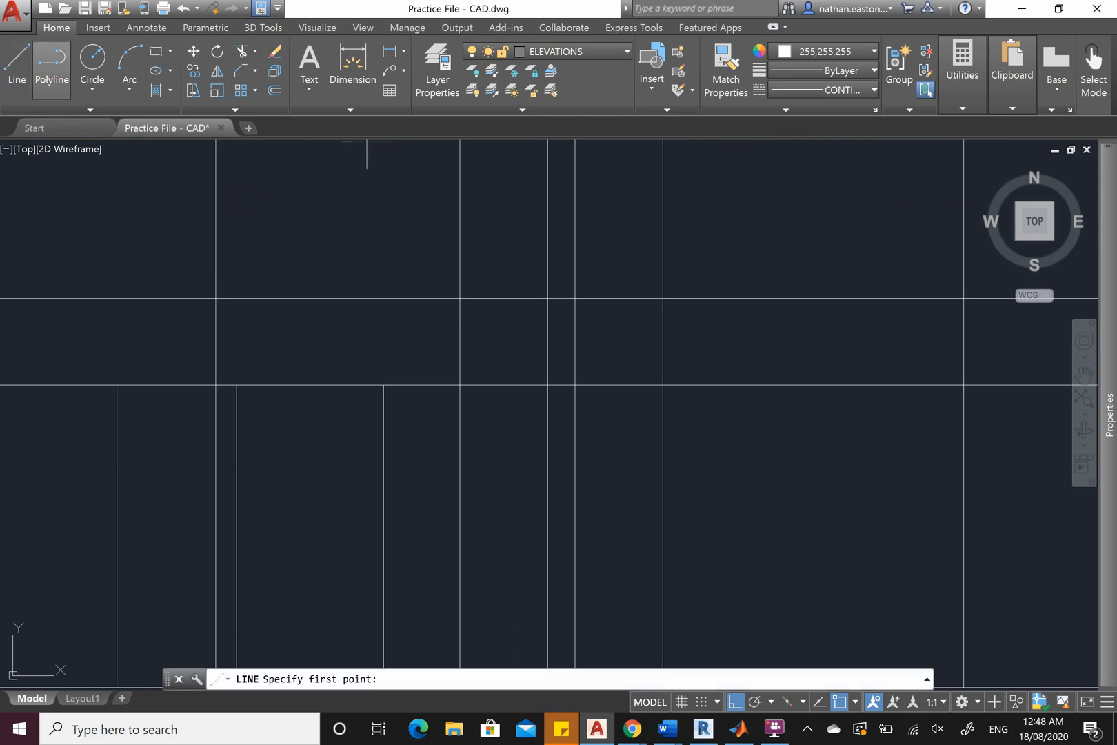
click(460, 384)
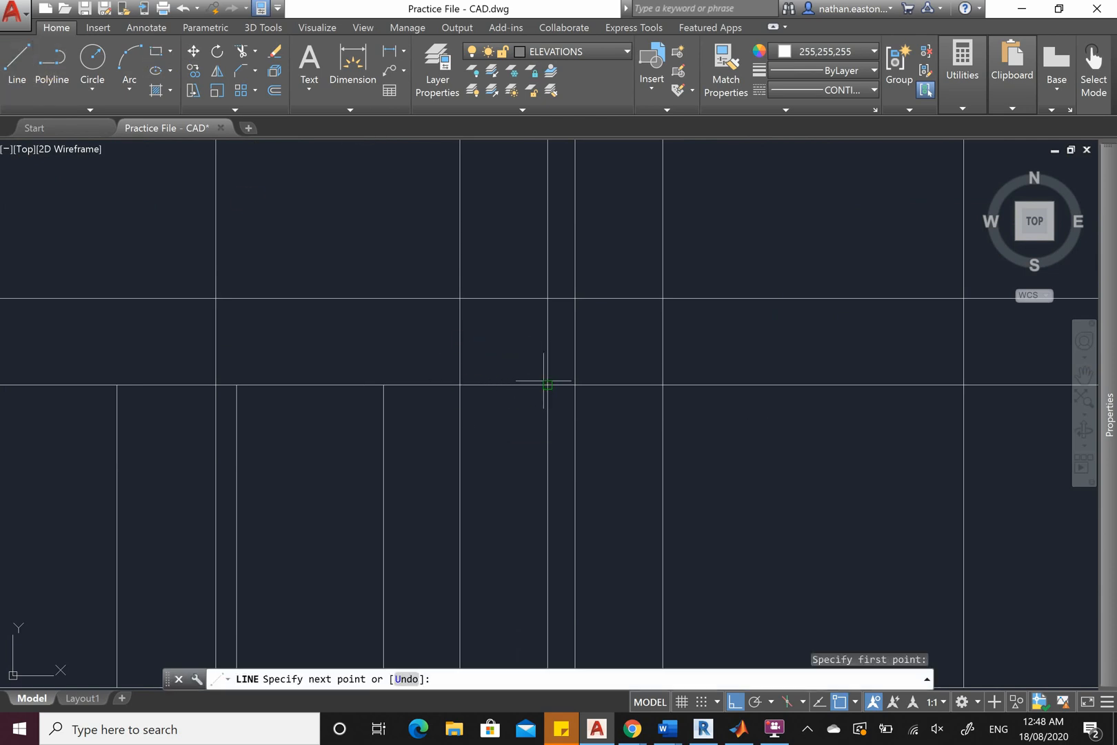
click(547, 385)
right_click(540, 384)
click(552, 391)
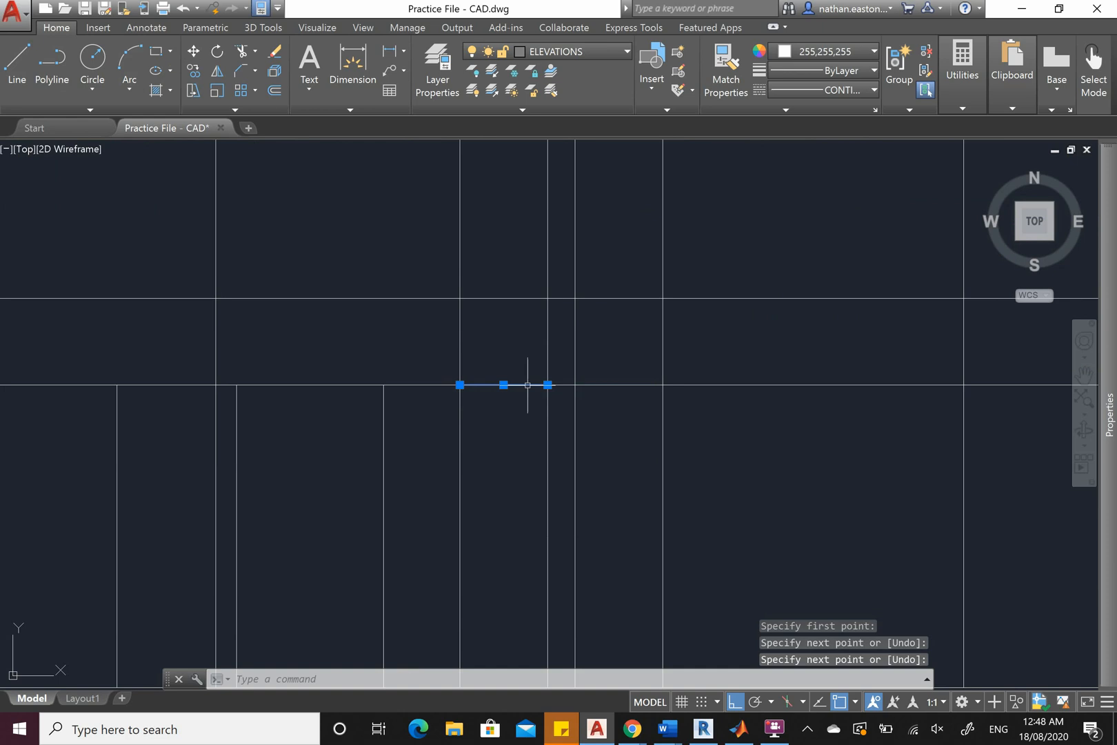
Move the selected line straight down 1800 to mark the first AAW1806 window's sill
scroll(446, 252, down, 3)
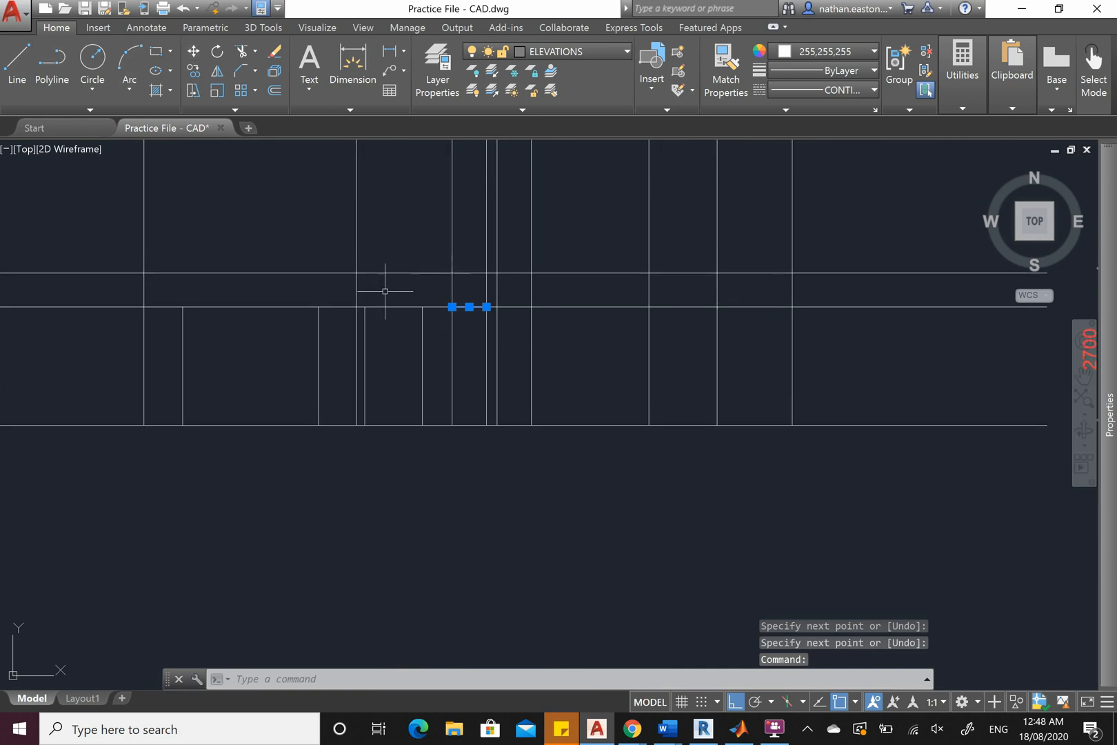
click(192, 61)
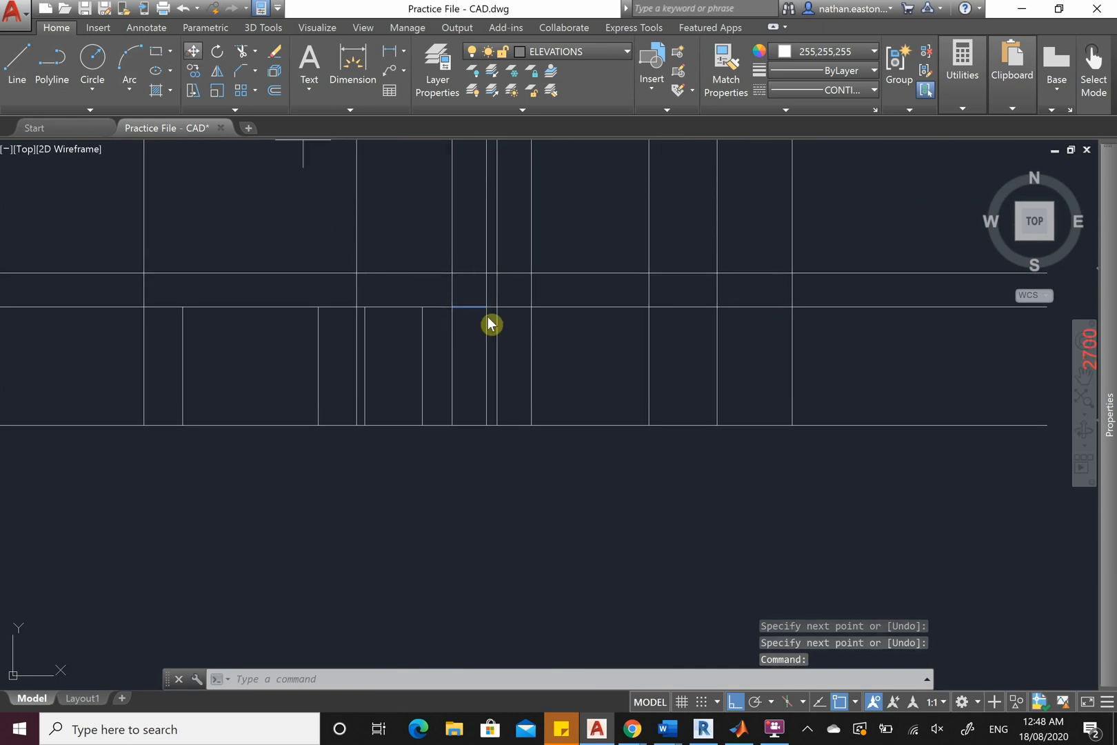
click(580, 334)
text(1800)
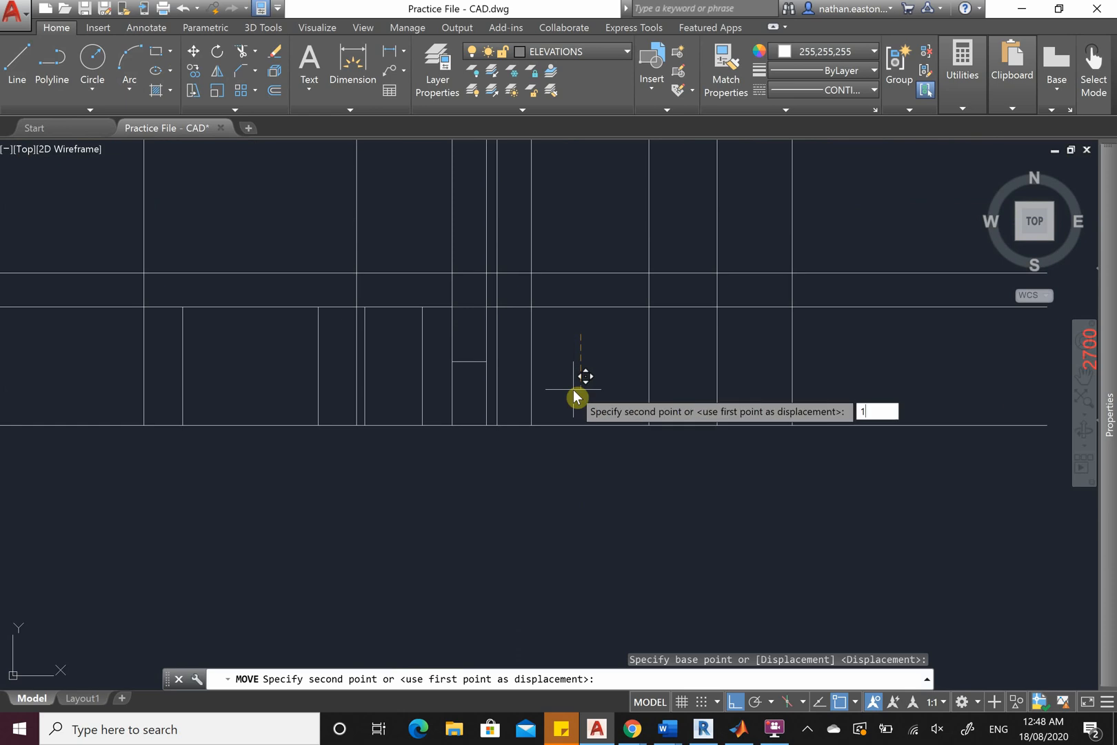
key(Return)
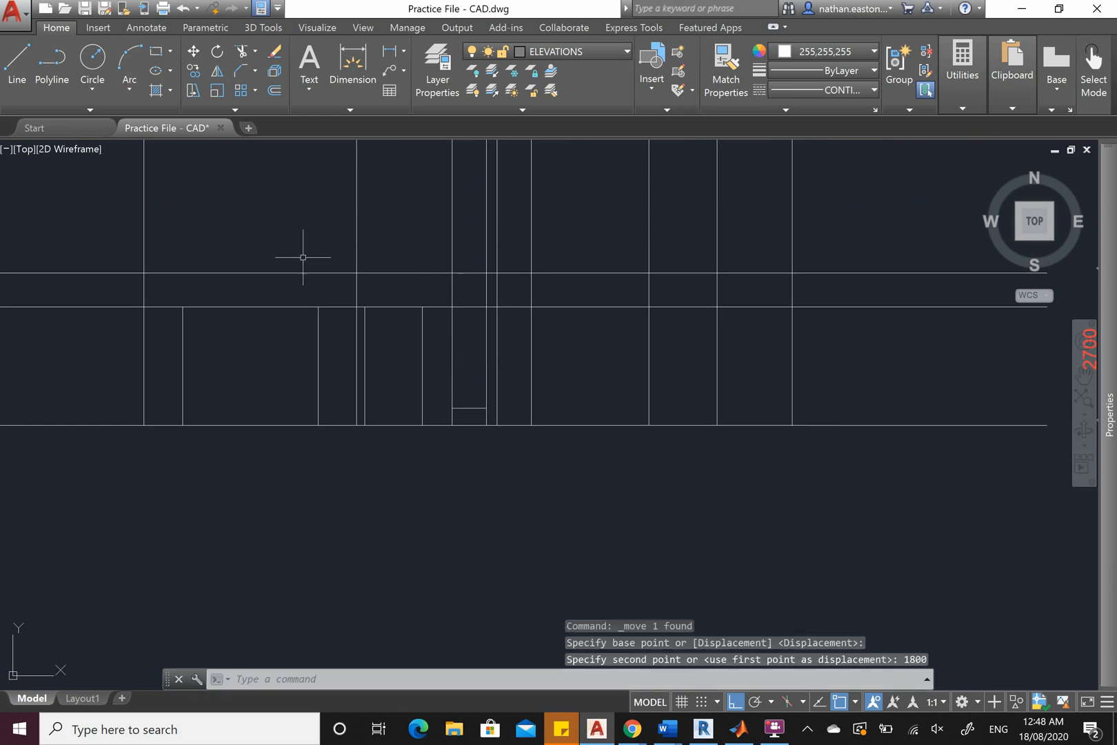
Draw a rectangle for the first AAW1806 window from the sill line's left end to the head line at its right projection line
click(156, 53)
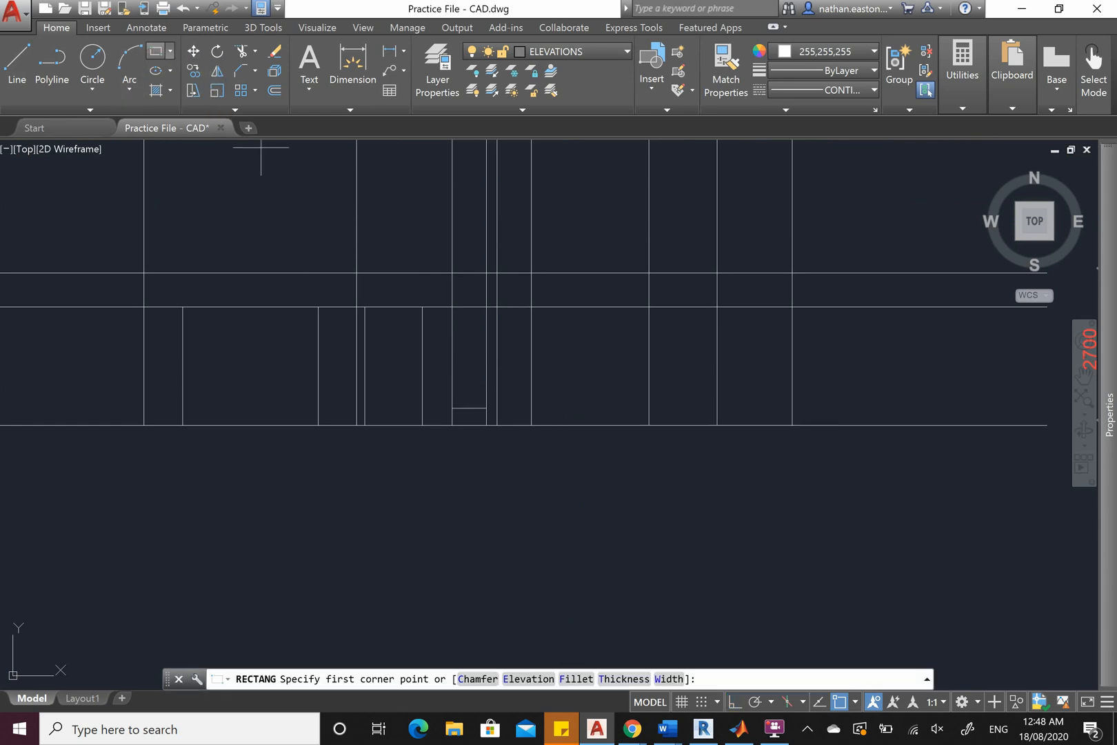
scroll(424, 348, up, 5)
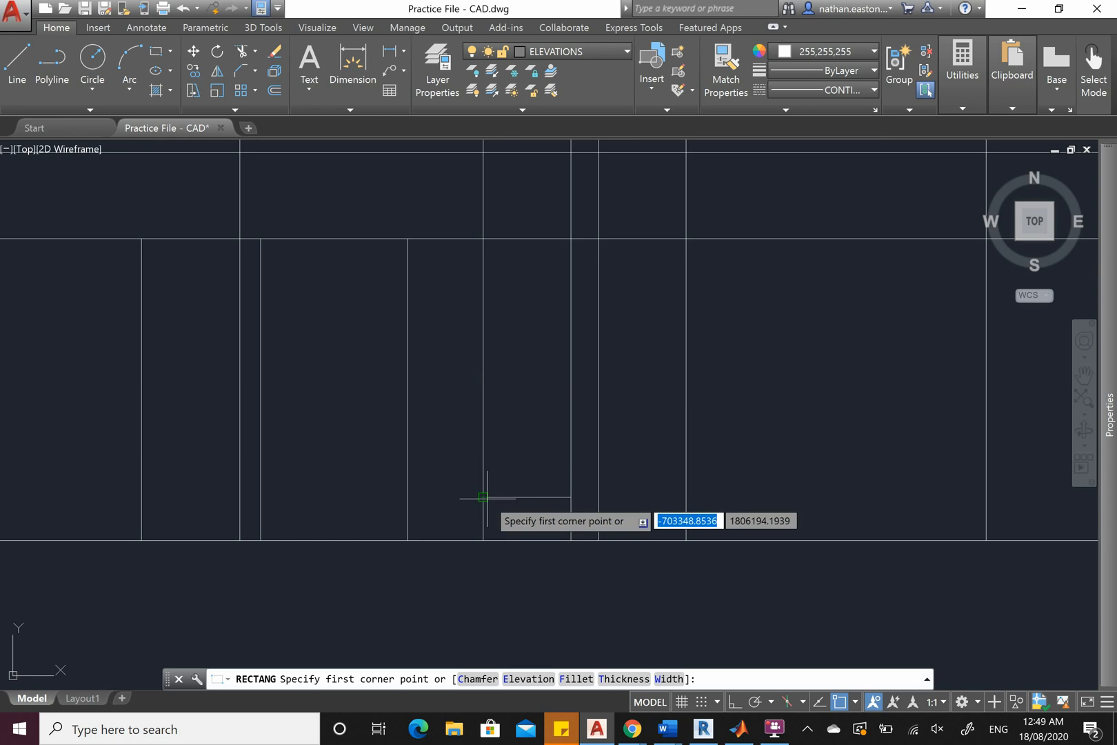
click(483, 497)
click(571, 238)
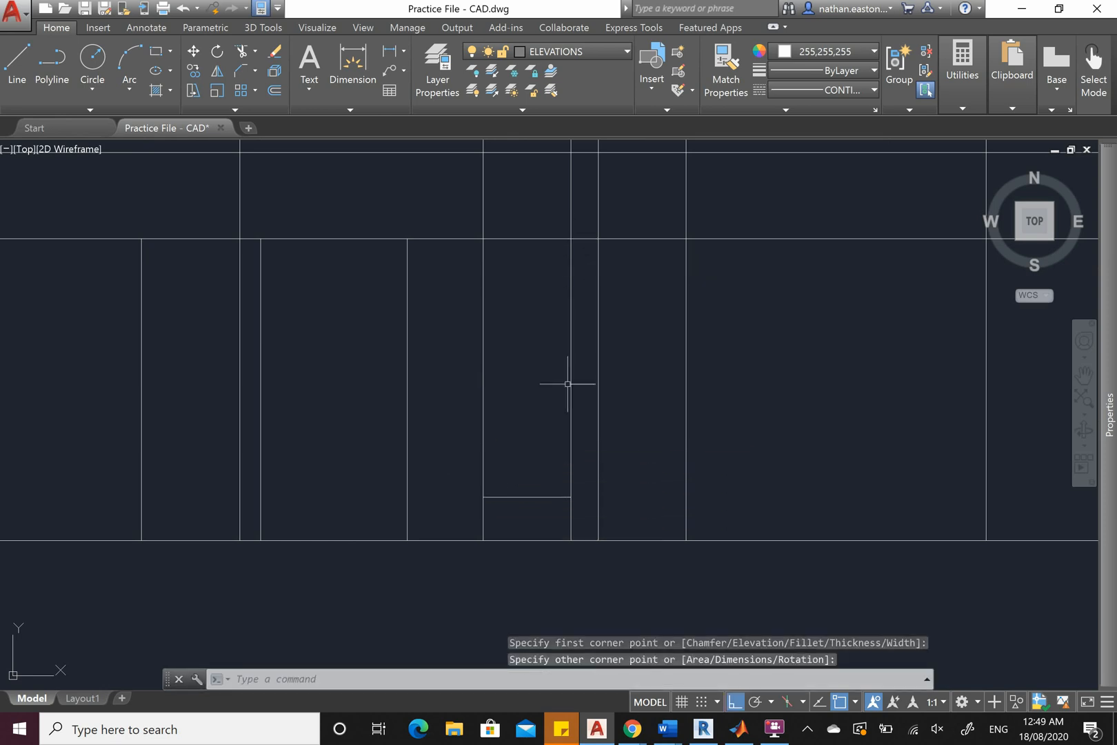
Delete the temporary sill line underneath the first AAW1806 window's rectangle
click(461, 477)
click(581, 512)
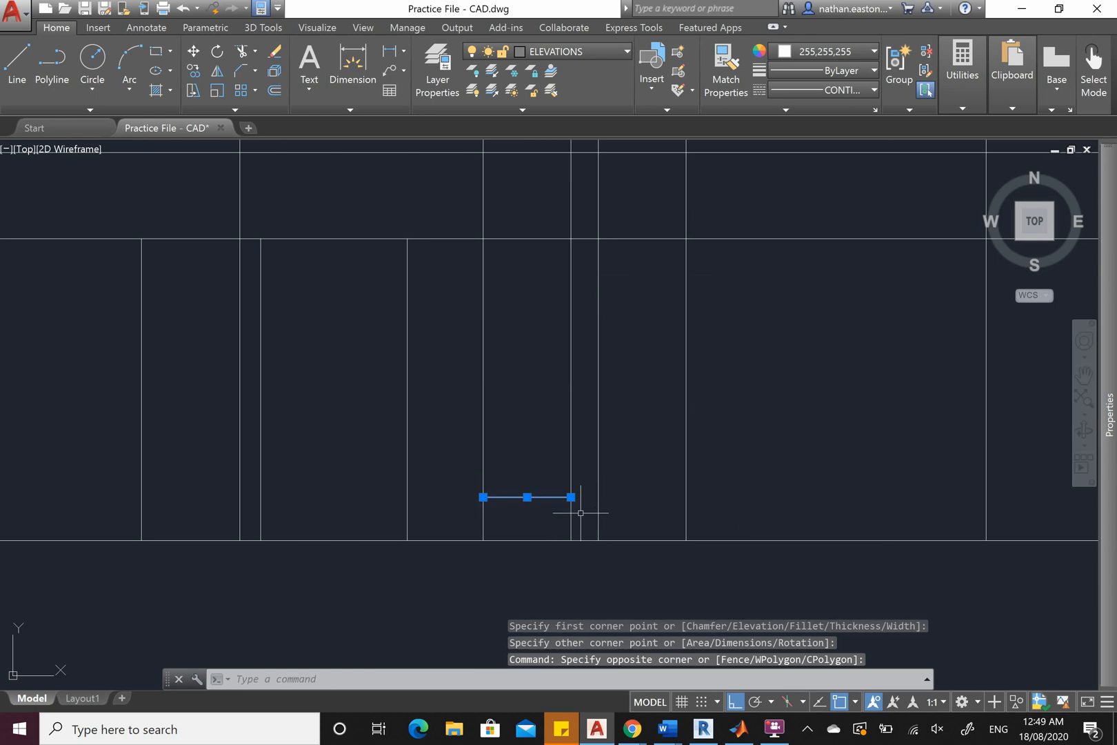
key(Delete)
Copy the AAW1806 window rectangle from its upper left corner to the second AAW1806 window's left projection line at head height
scroll(541, 475, down, 3)
scroll(545, 511, up, 3)
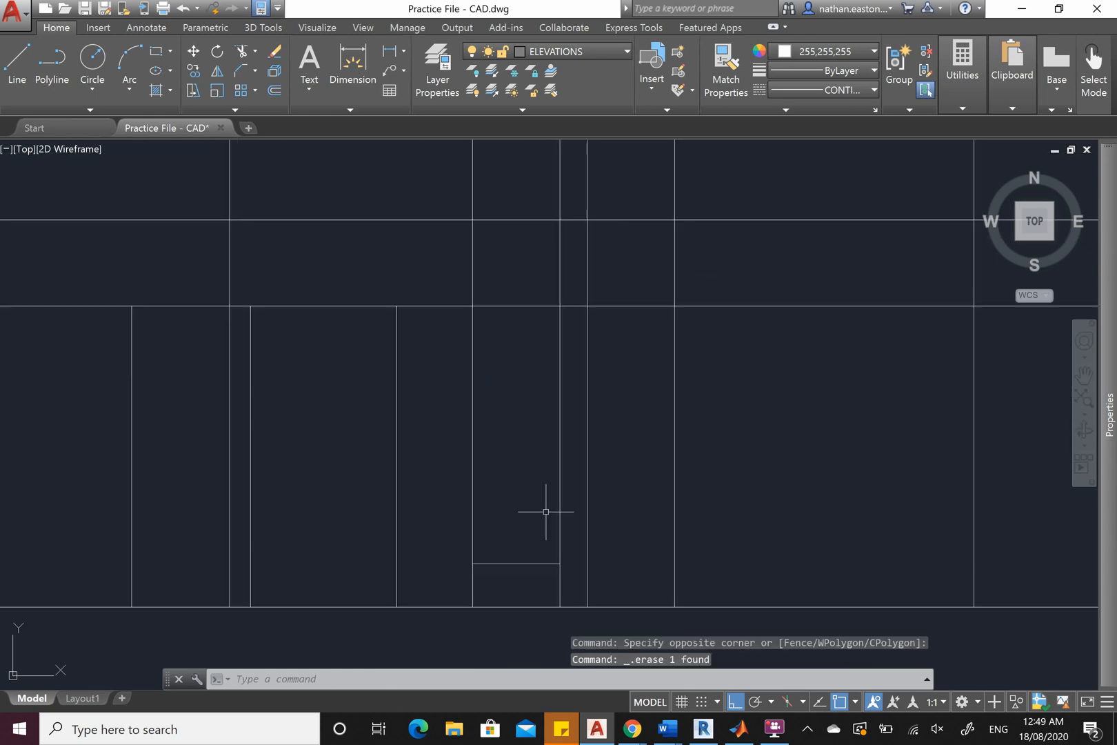
click(533, 563)
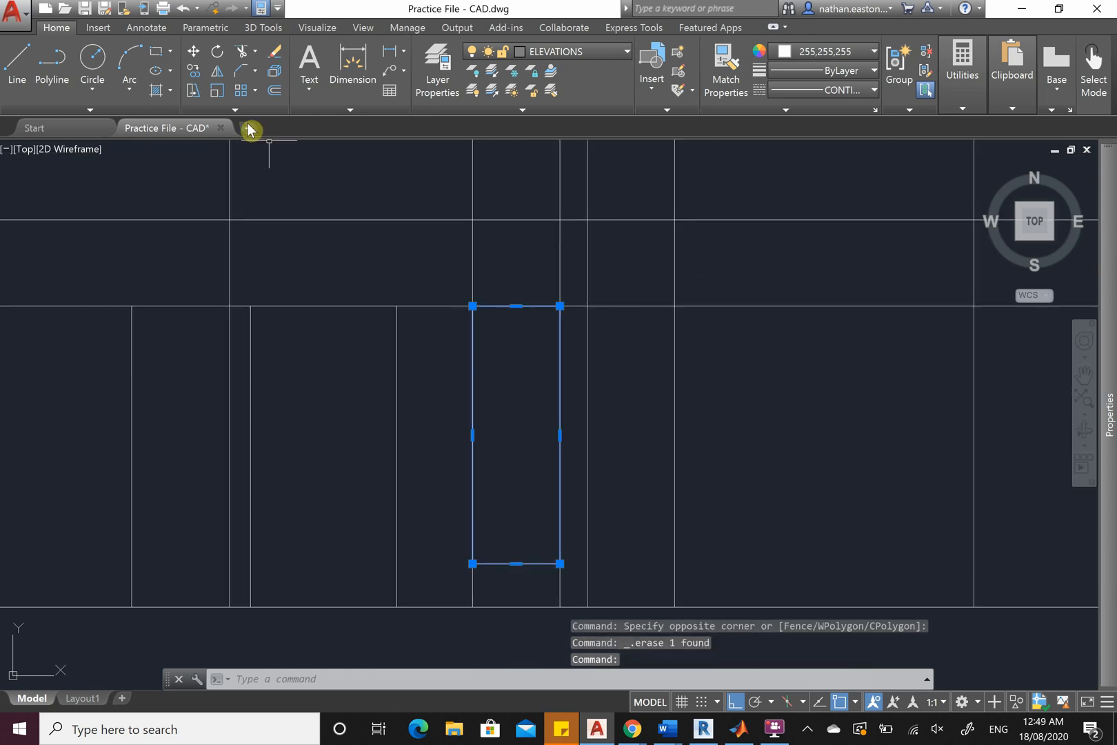
click(473, 307)
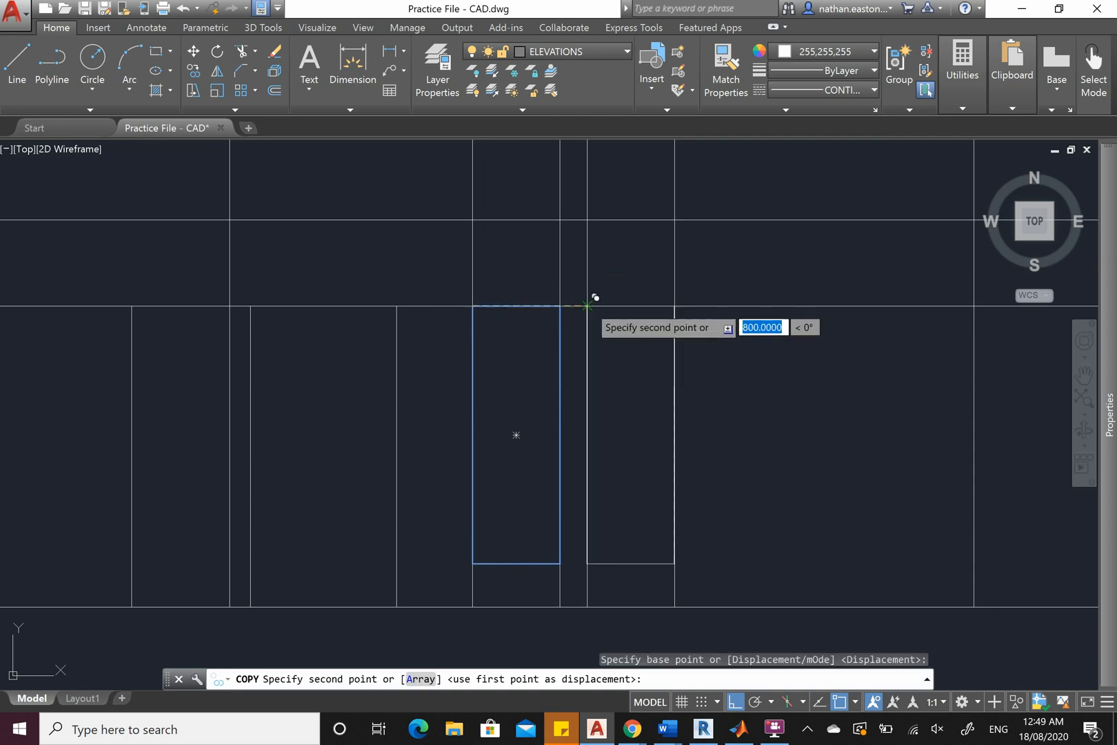
click(587, 306)
right_click(591, 316)
click(607, 321)
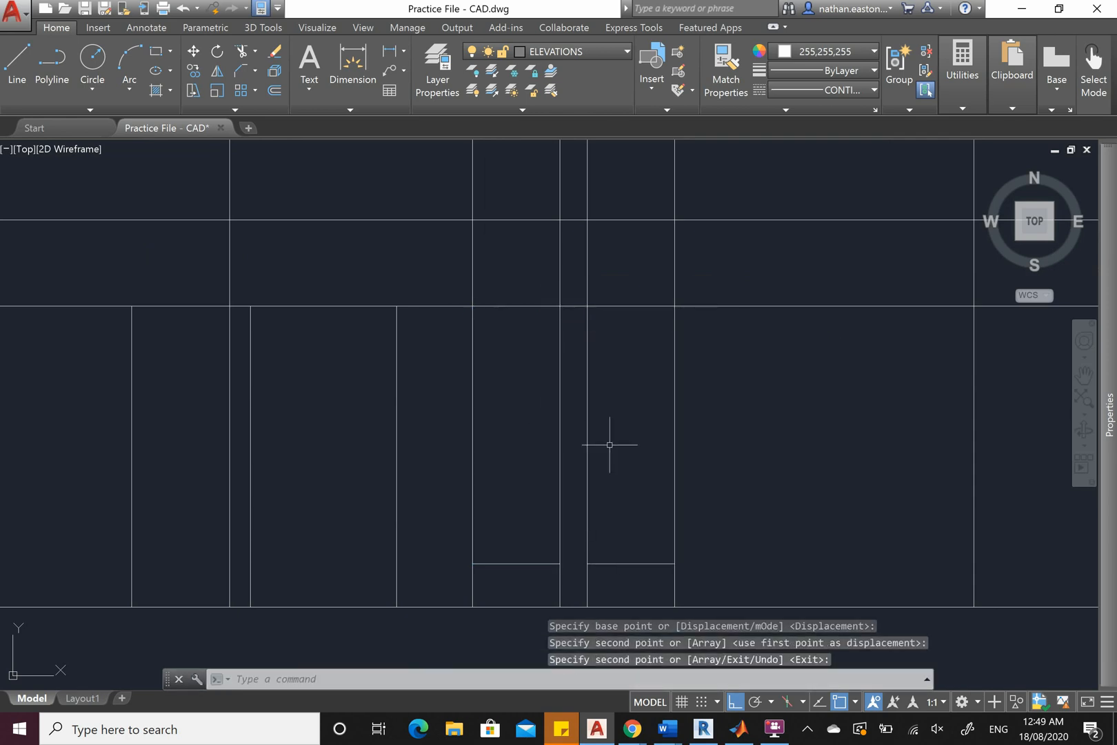
scroll(610, 444, down, 5)
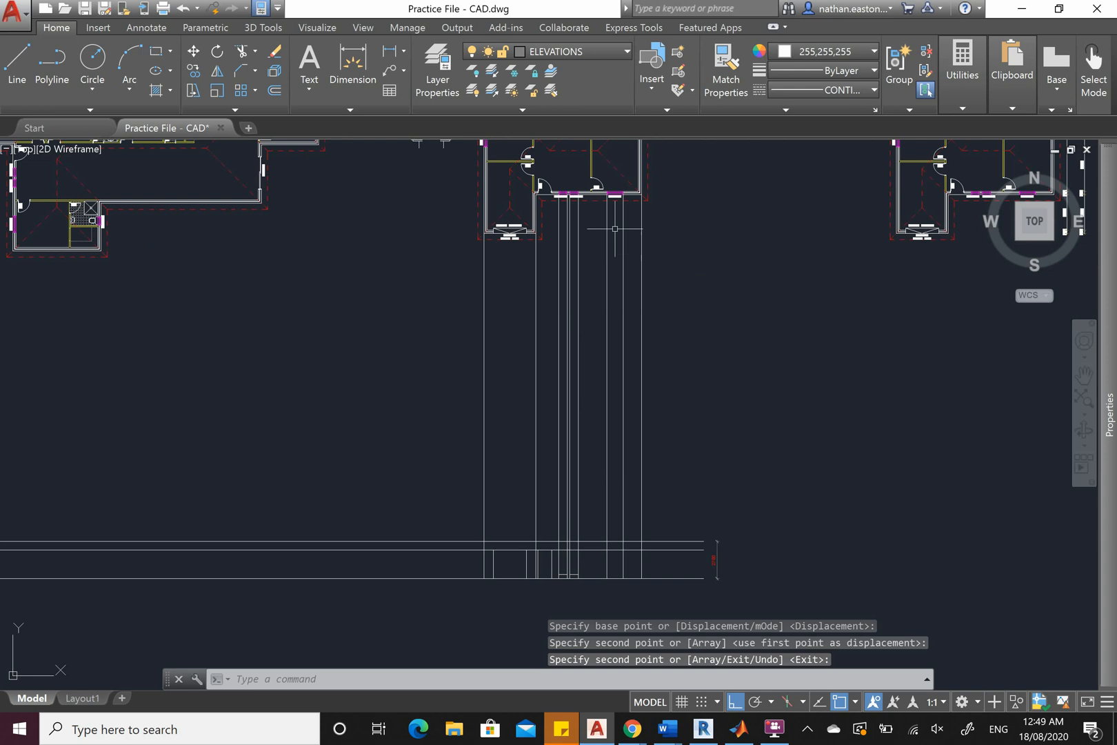
scroll(615, 228, up, 7)
click(652, 422)
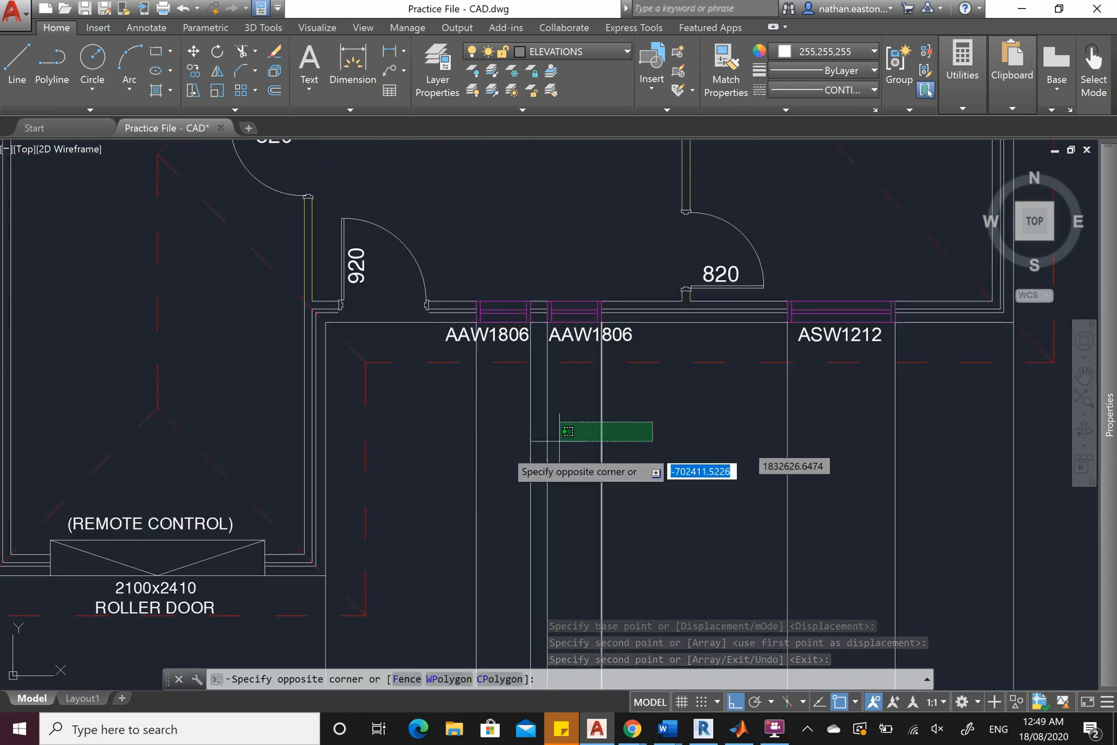
click(463, 432)
scroll(462, 432, up, 2)
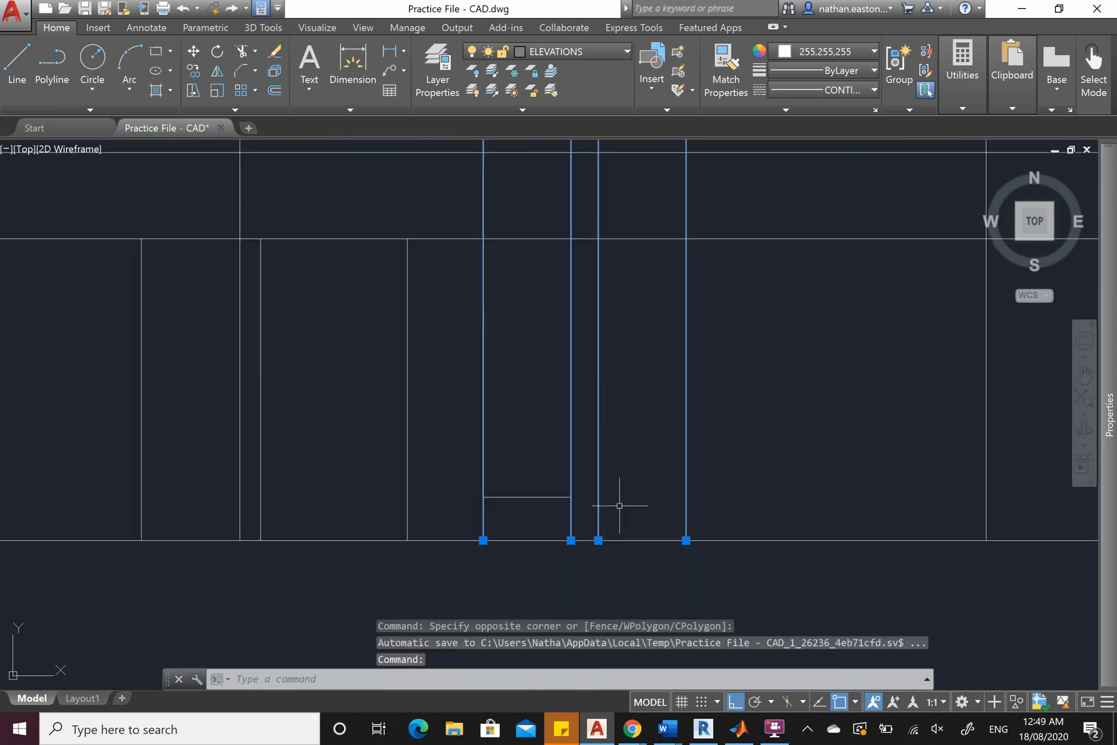
scroll(599, 538, down, 5)
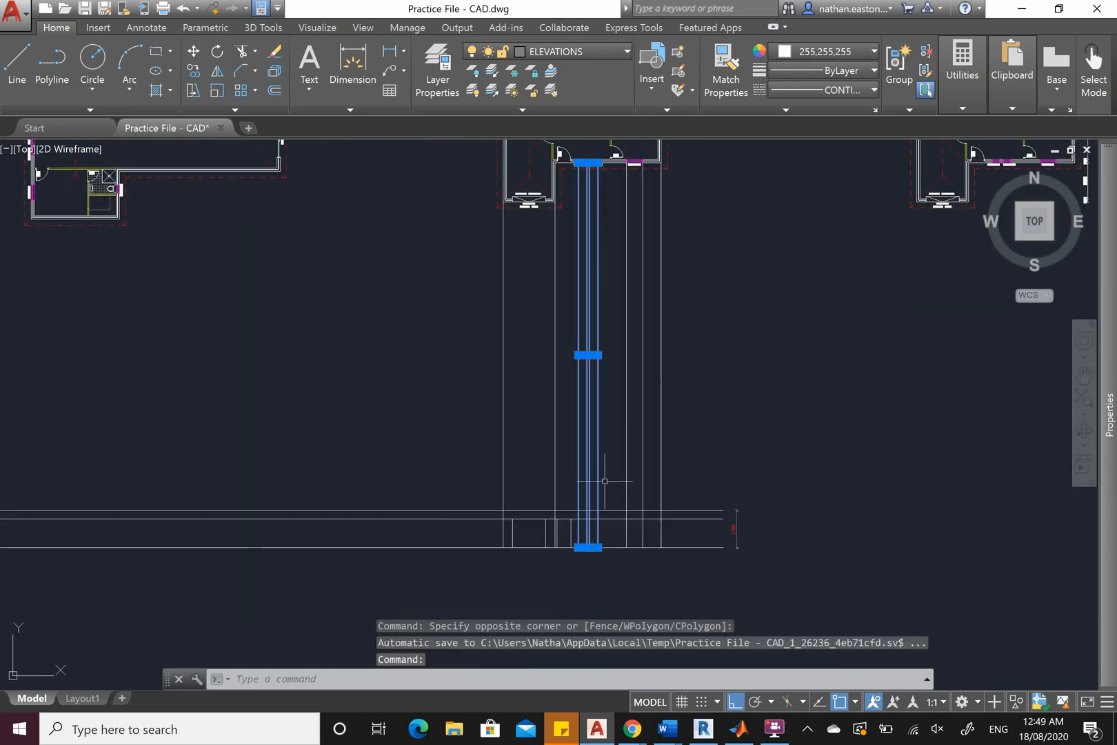
key(Escape)
Delete the four vertical projection lines running down from the two AAW1806 windows
scroll(519, 289, up, 8)
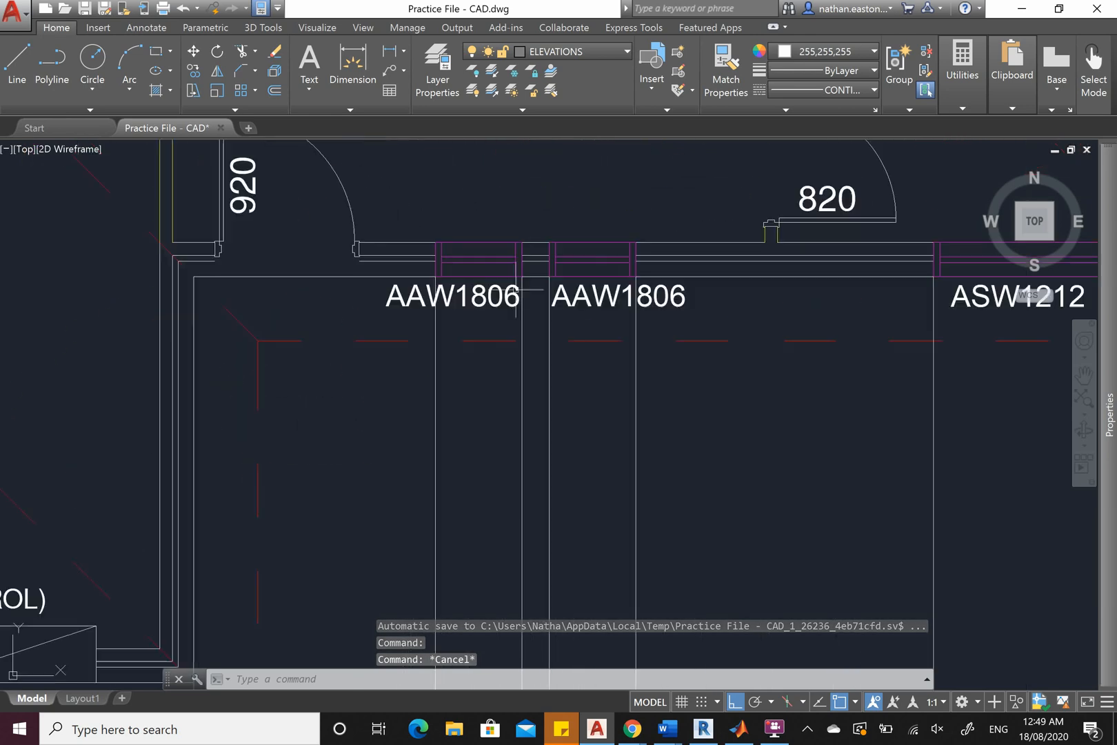
click(698, 382)
click(398, 388)
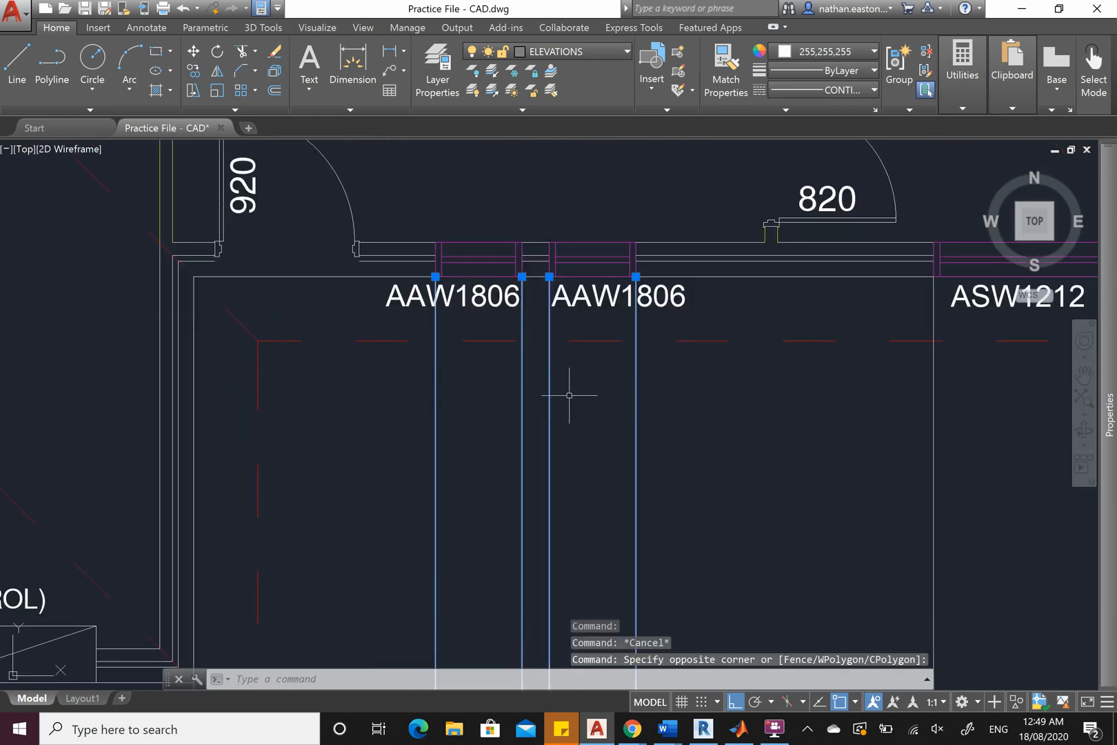
key(Delete)
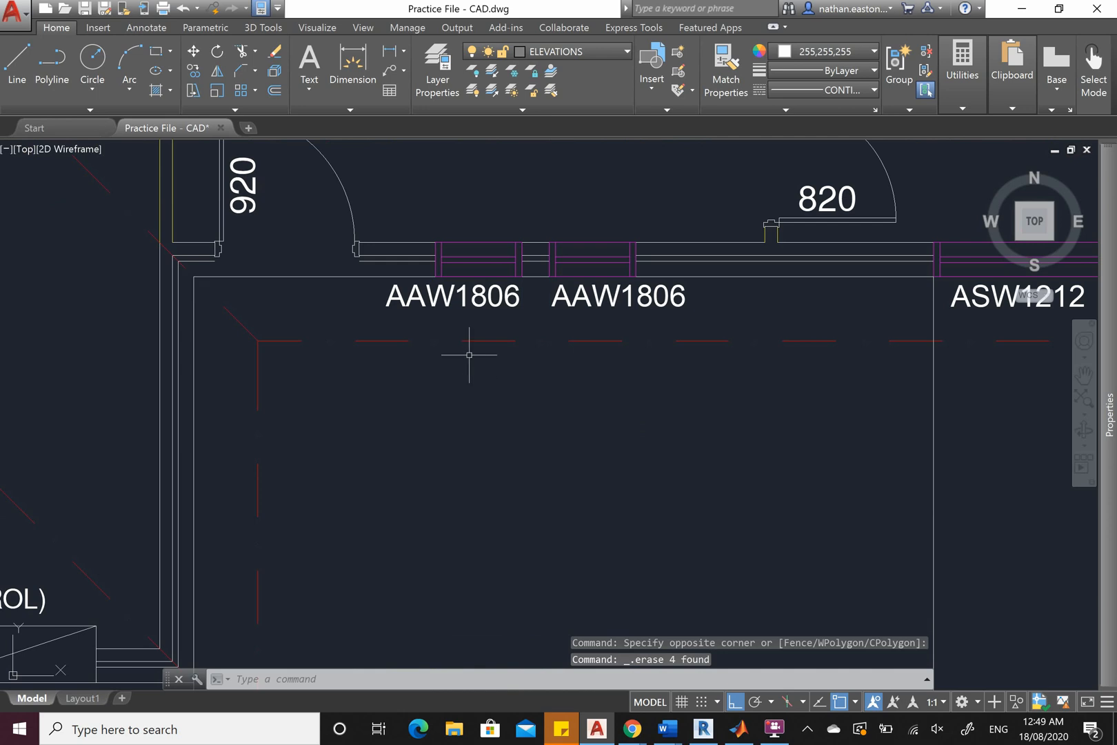
Draw a horizontal line along the head height line between the two ASW1212 window projection lines
scroll(469, 356, down, 5)
scroll(537, 299, up, 5)
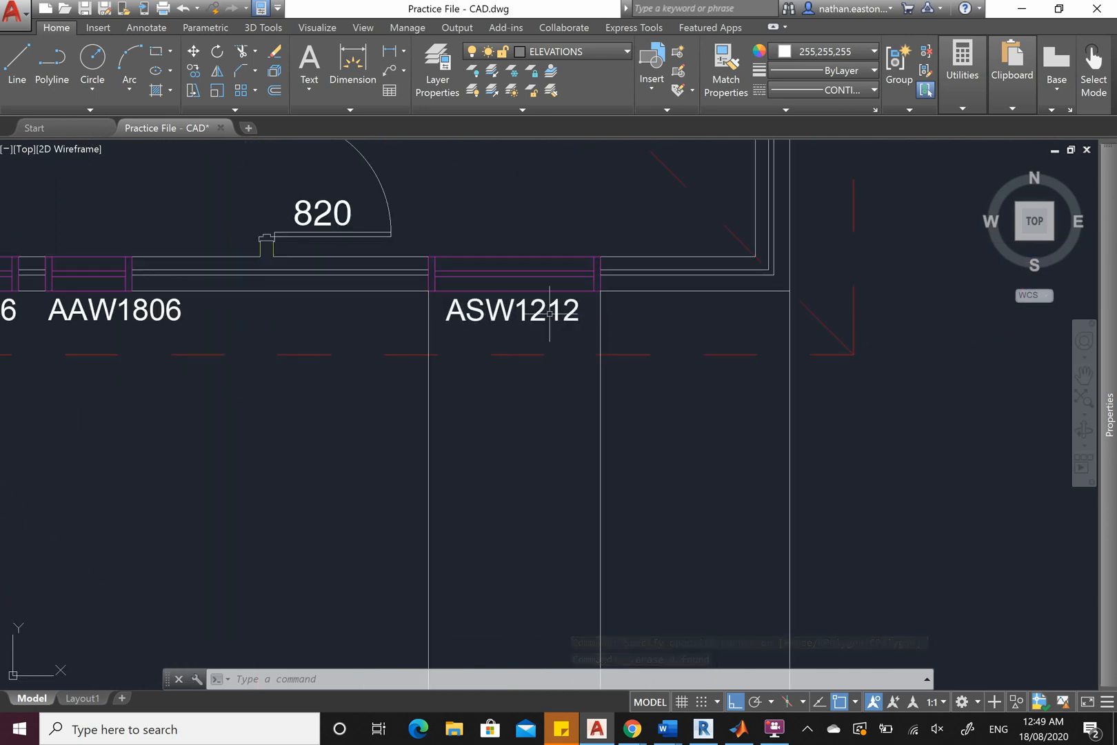
scroll(586, 223, down, 4)
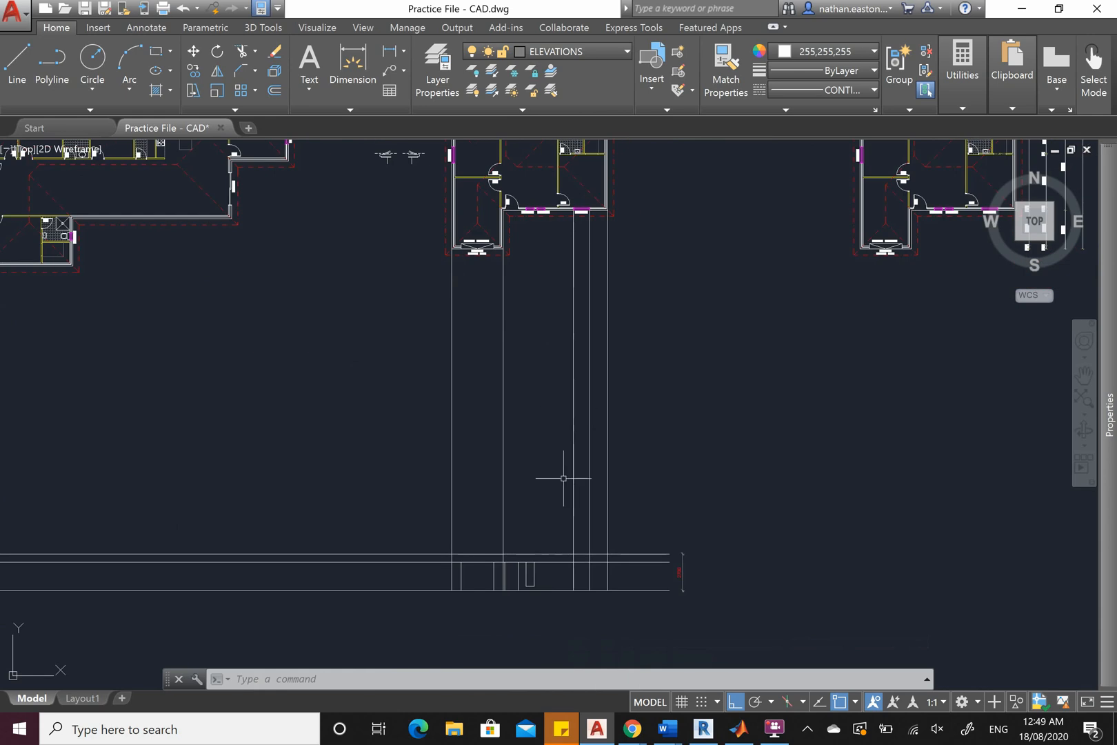
scroll(596, 597, up, 4)
scroll(512, 504, up, 2)
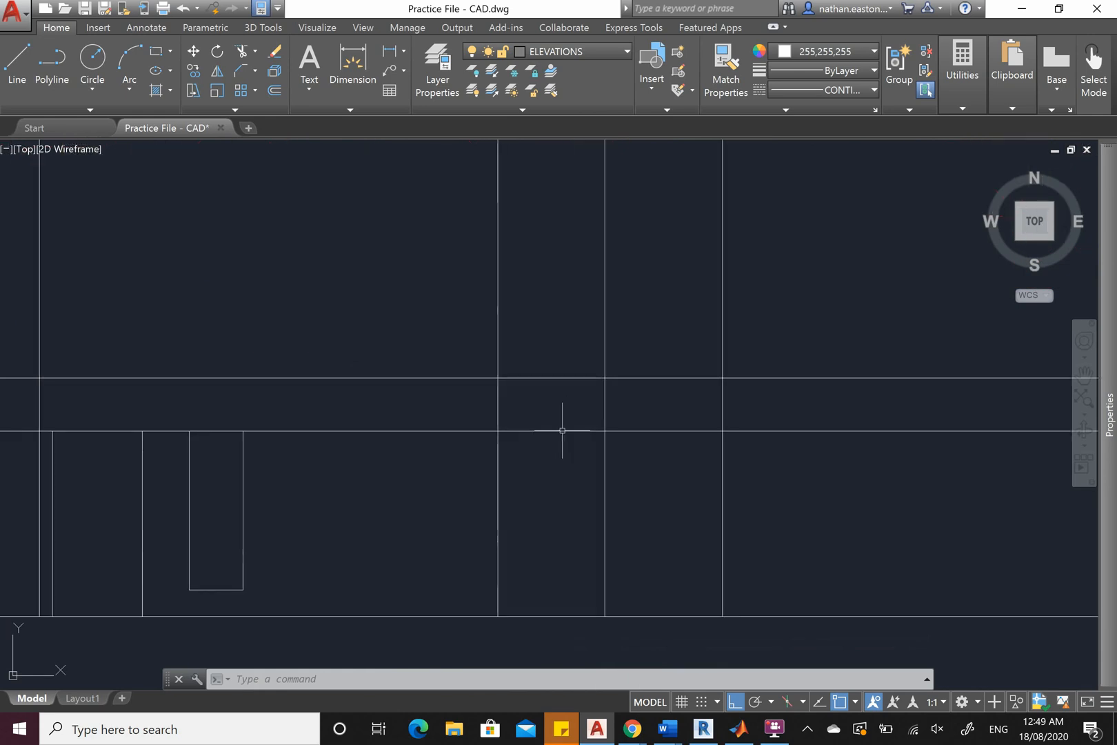
click(16, 64)
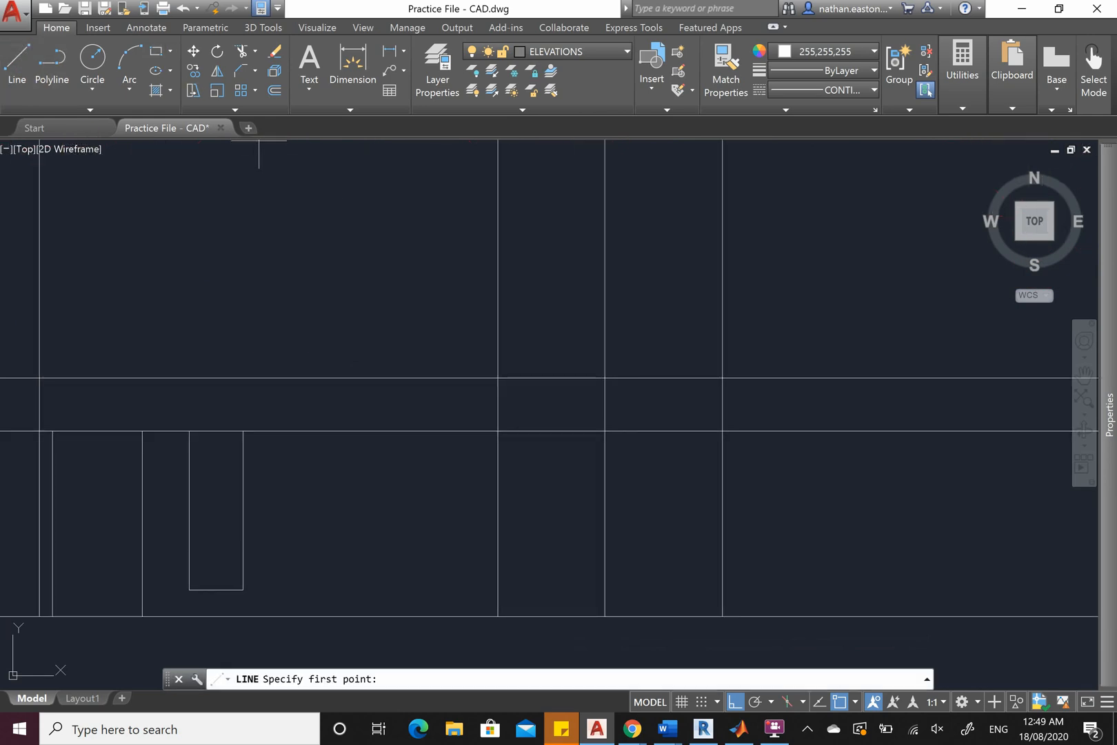
click(499, 430)
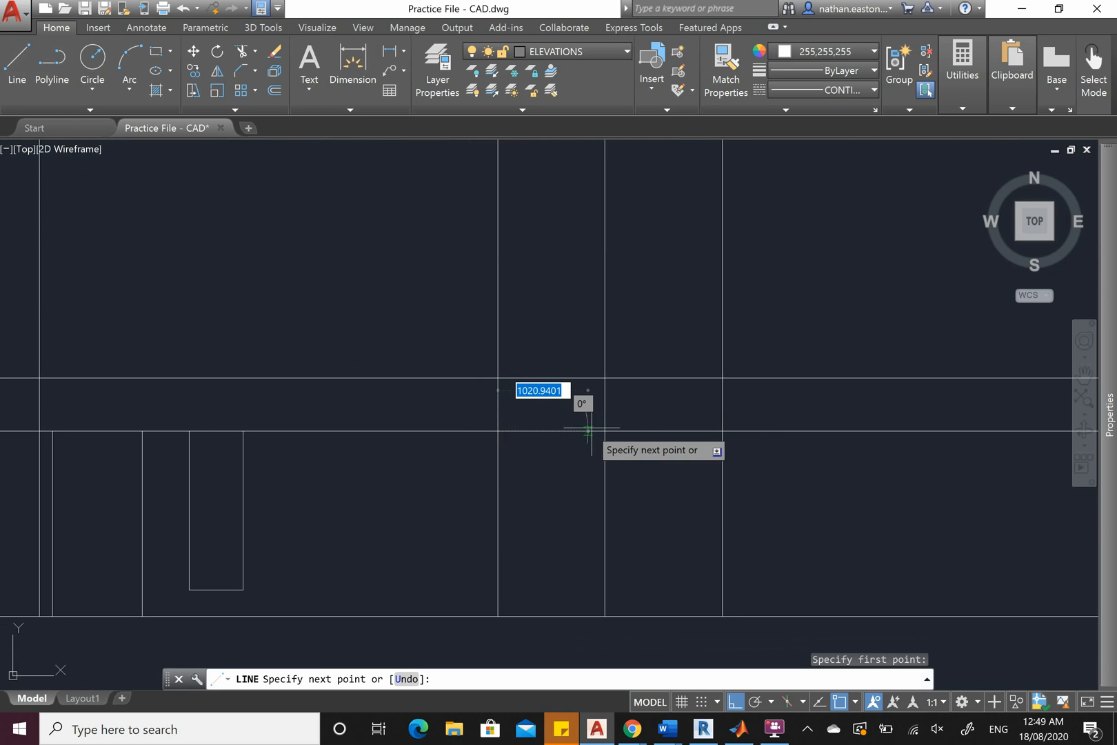
click(605, 431)
key(Escape)
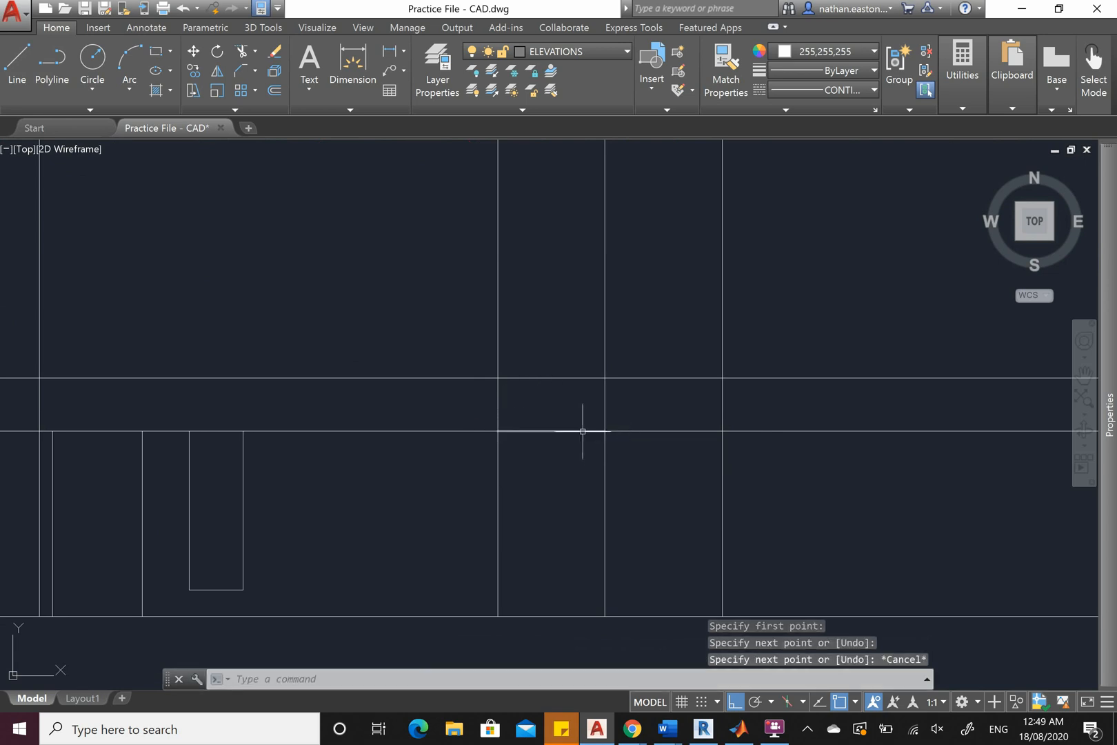
Move the short ASW1212 line 1200 mm straight down from head height to mark the window sill
click(584, 431)
text(m)
key(Return)
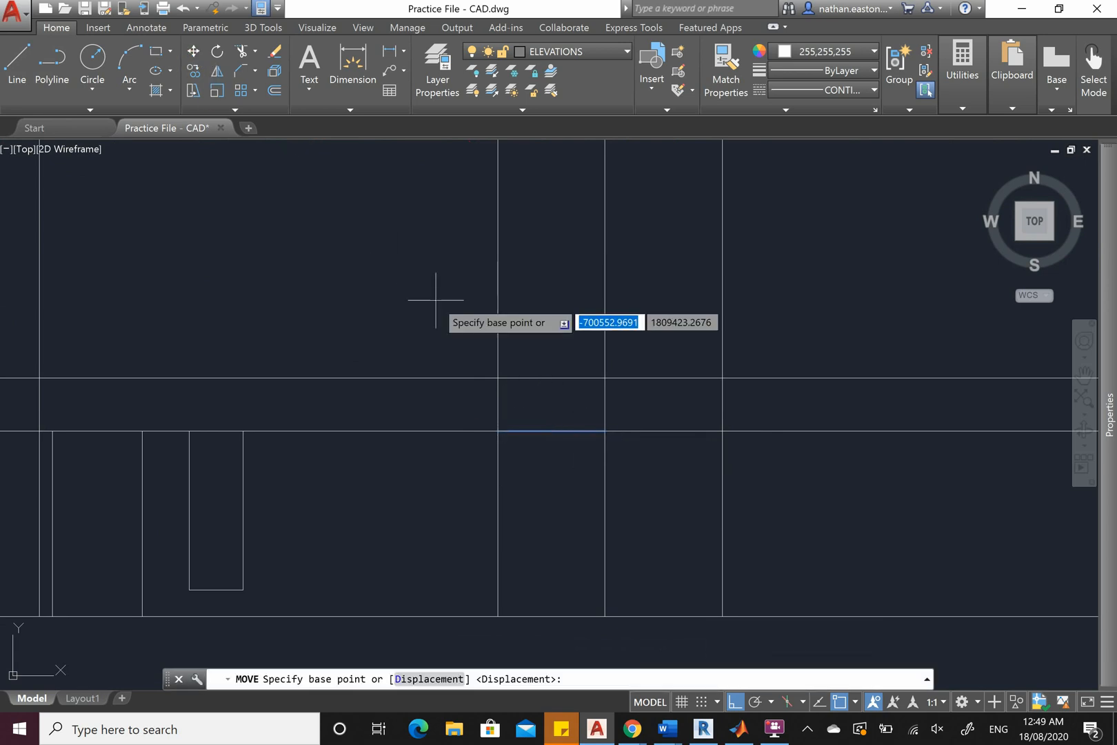
click(436, 260)
text(12)
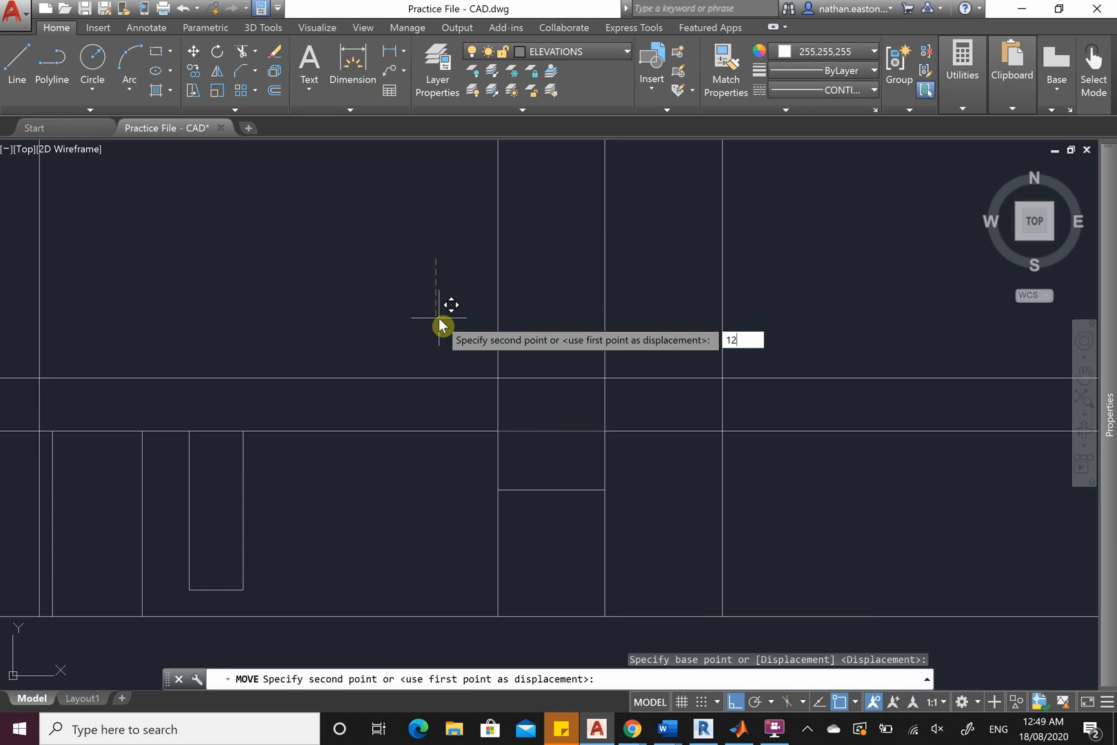
text(00)
key(Return)
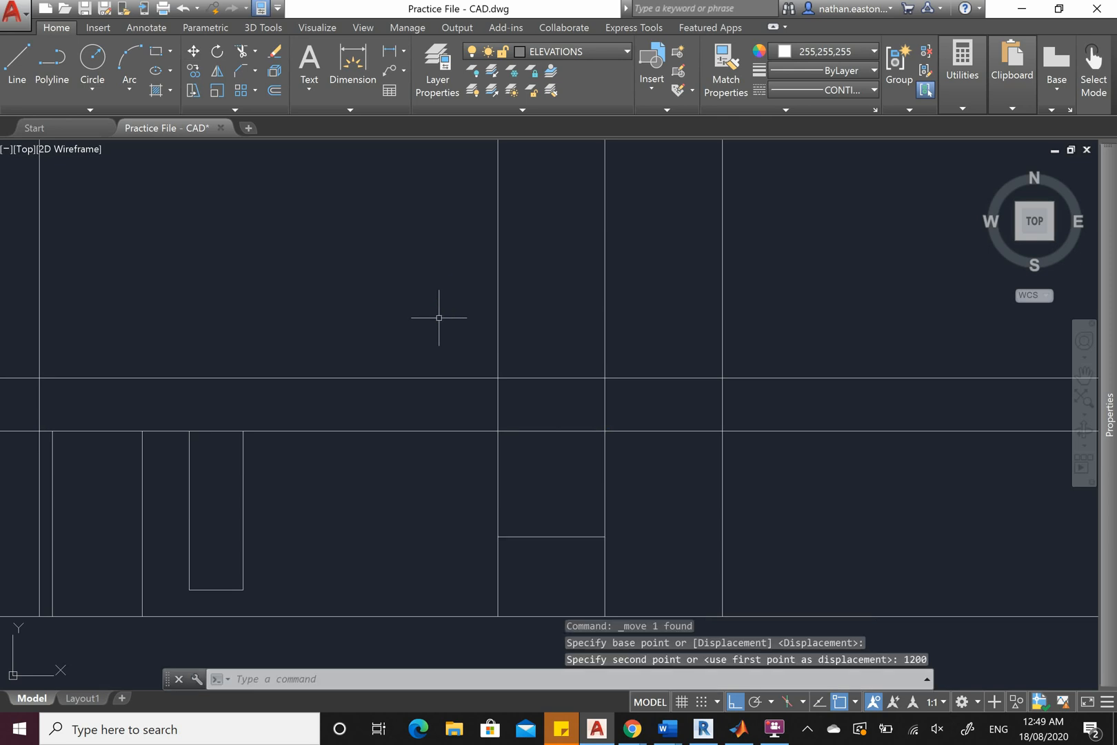
Draw the ASW1212 window rectangle from the sill line's right end to the head line at its left projection line
click(160, 60)
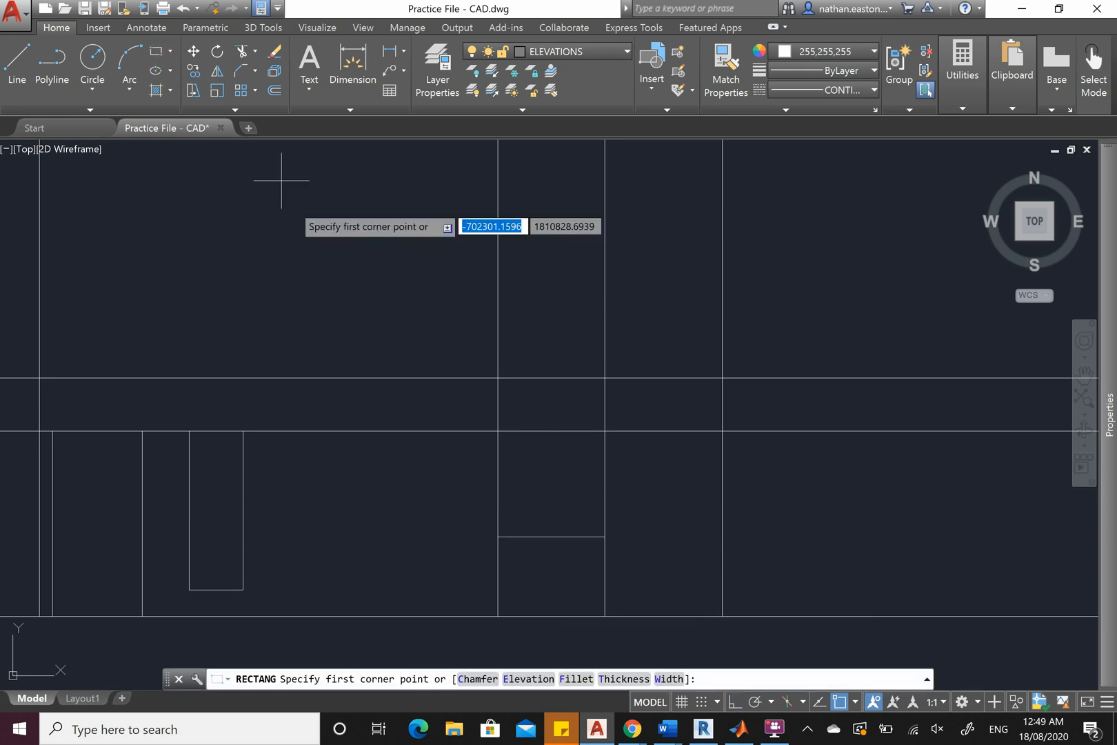
click(558, 536)
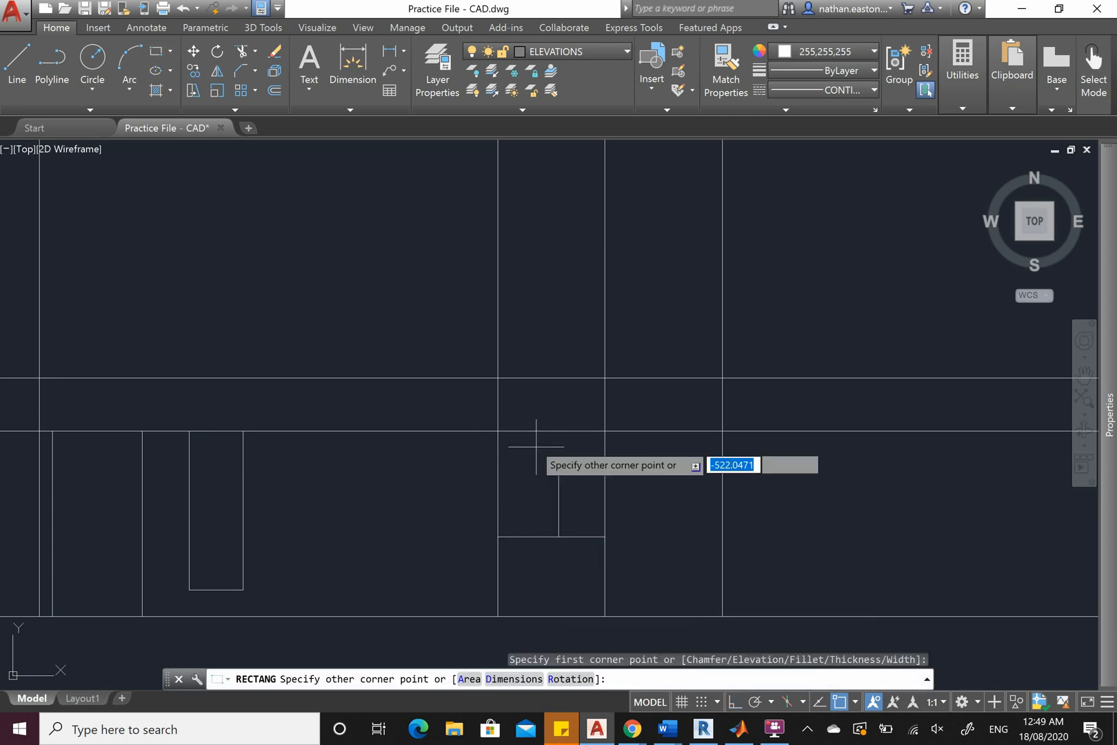
click(499, 432)
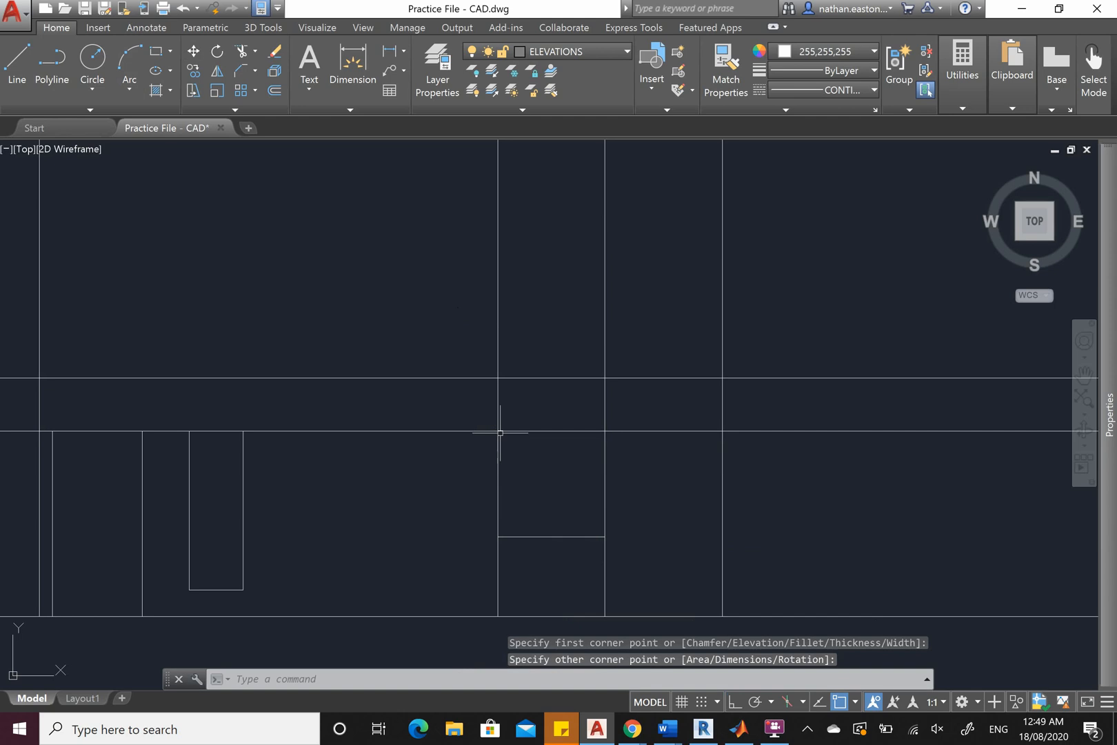
Delete the two ASW1212 projection lines and the temporary sill line underneath the window rectangle
click(648, 306)
click(423, 275)
key(Delete)
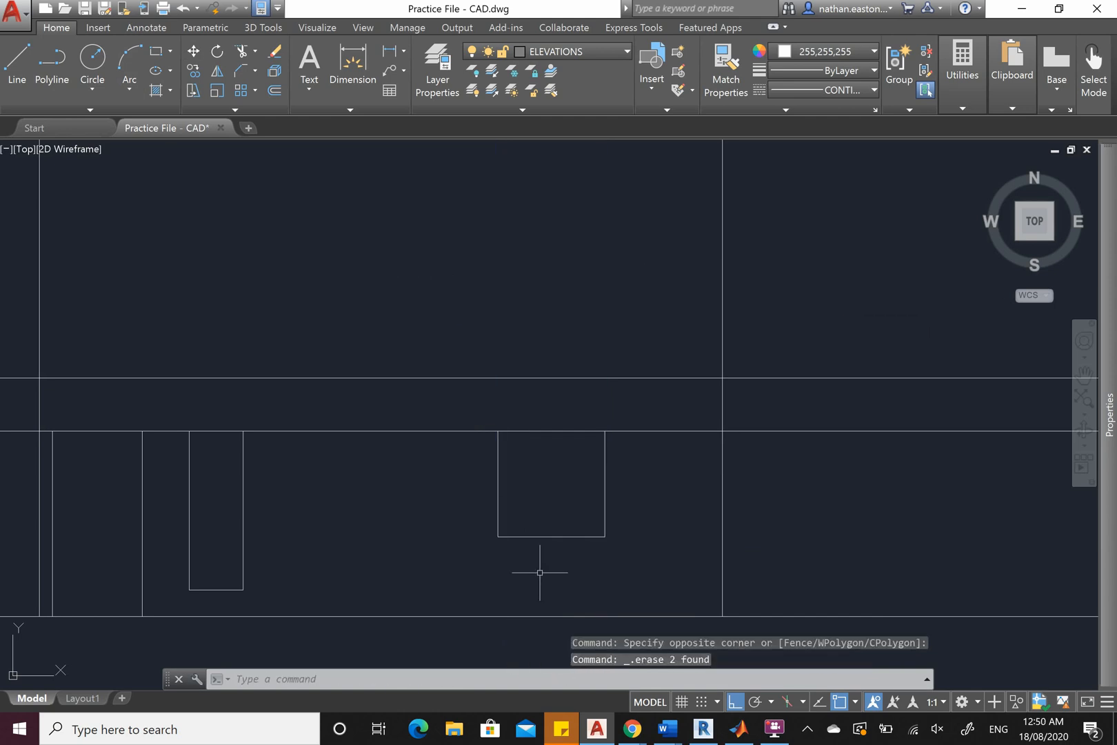
click(480, 525)
click(645, 572)
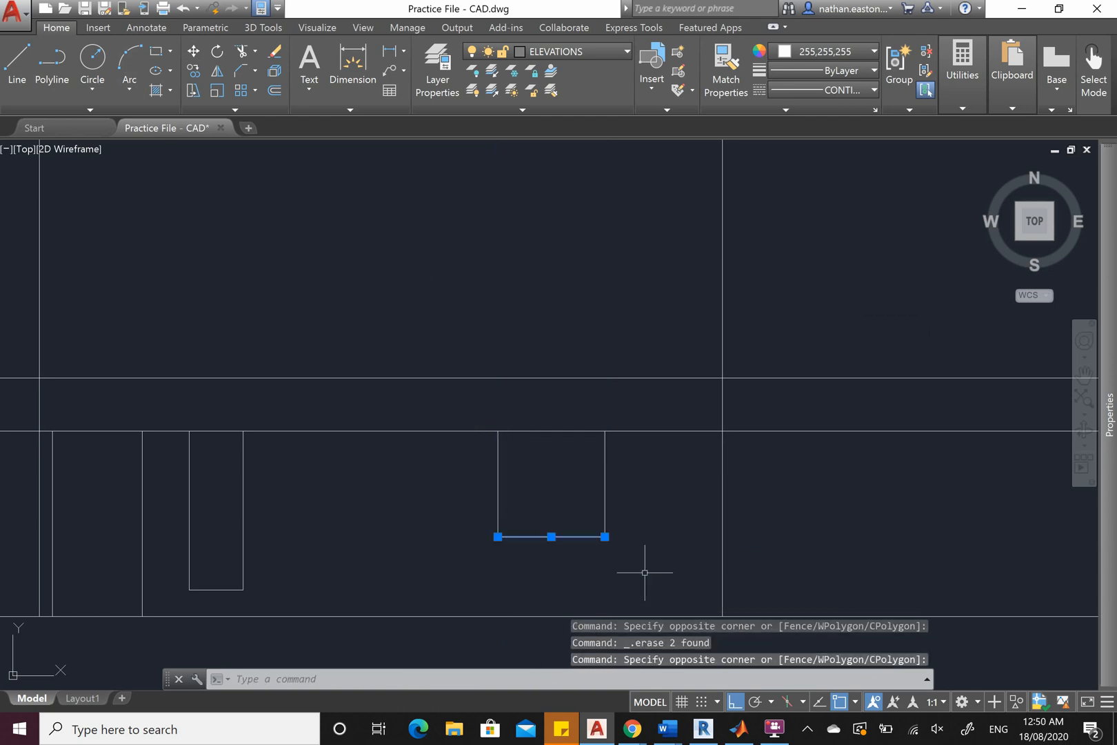
key(Delete)
Delete the long horizontal head height line running along the tops of the door and window rectangles
scroll(633, 592, down, 5)
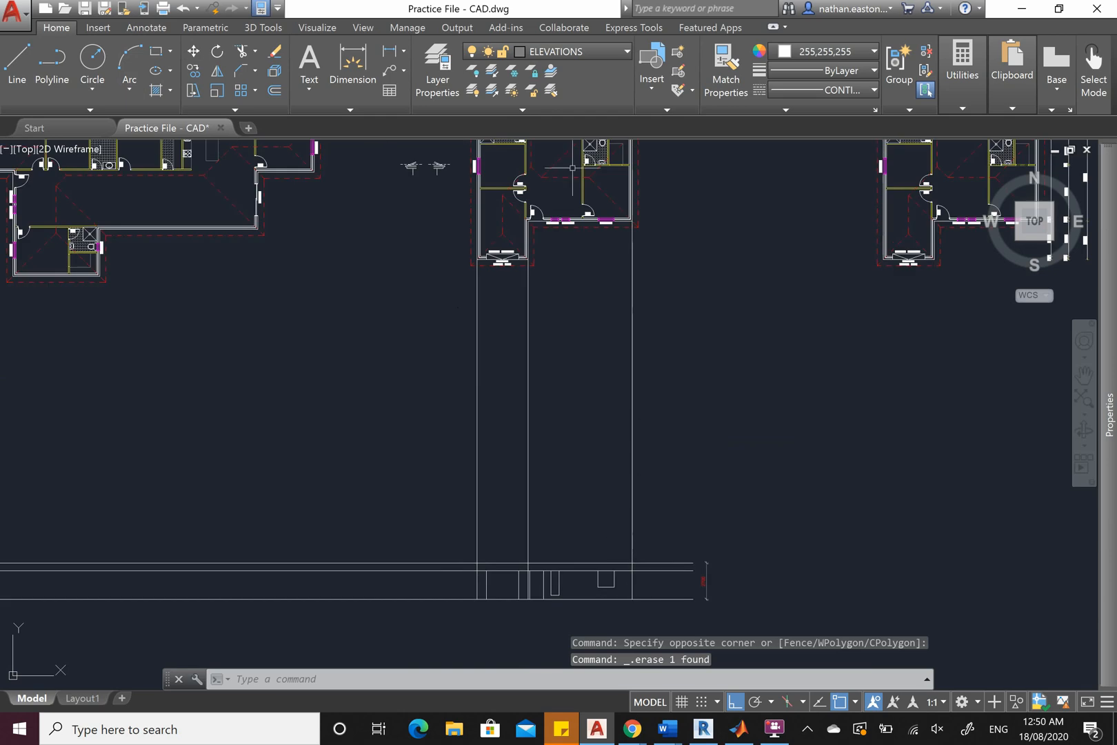
scroll(572, 173, up, 4)
scroll(435, 217, up, 2)
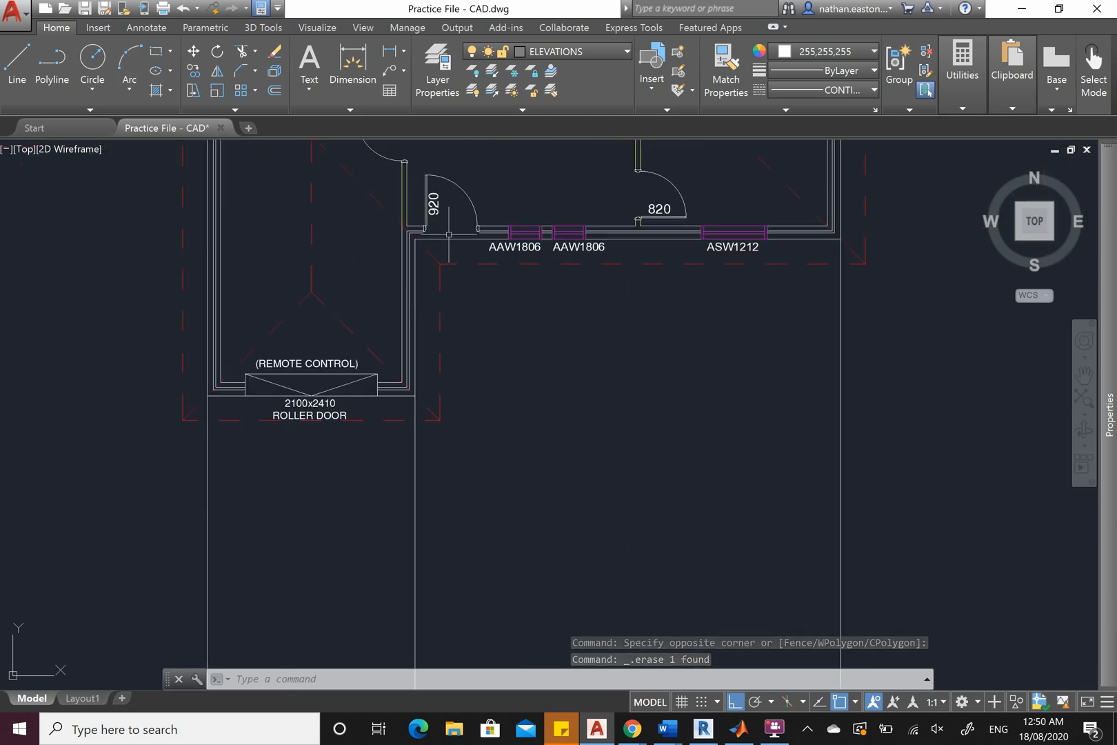
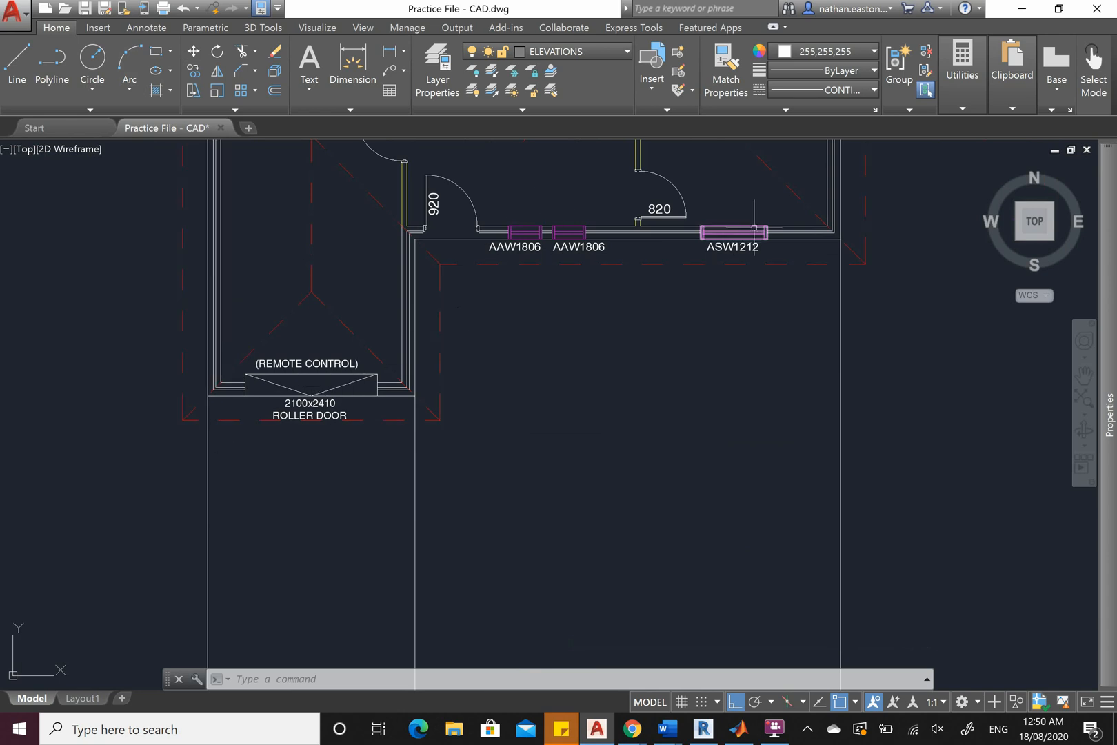
scroll(669, 221, down, 4)
scroll(738, 394, up, 2)
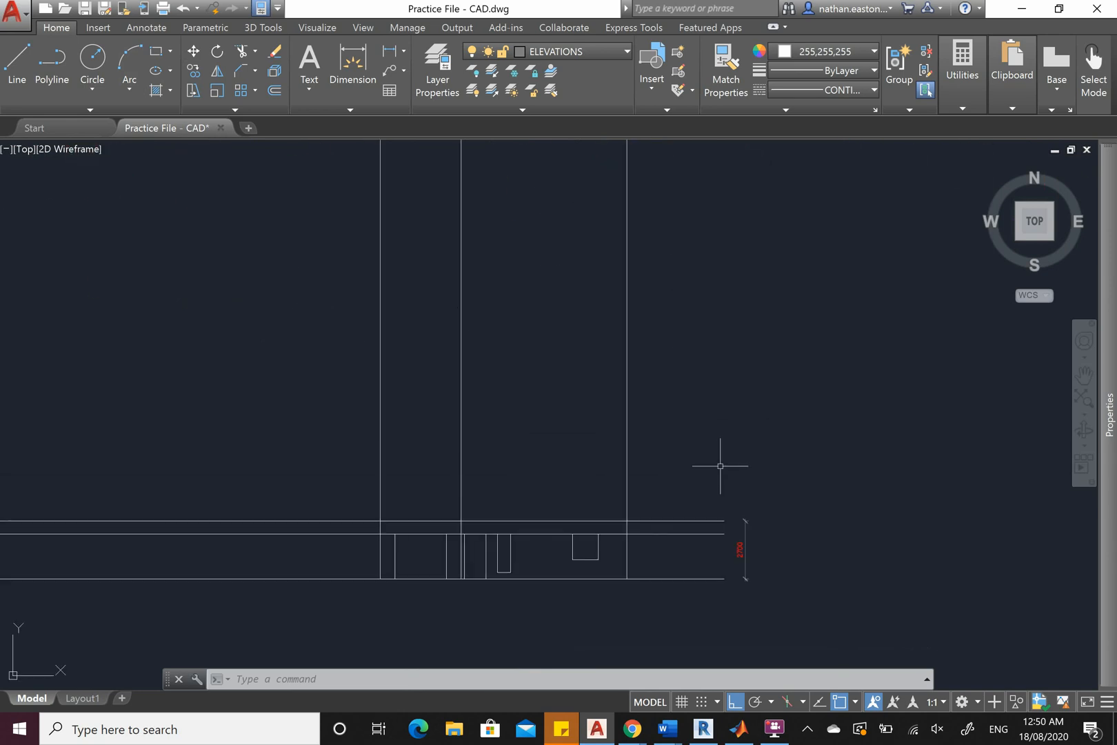
click(696, 536)
key(Delete)
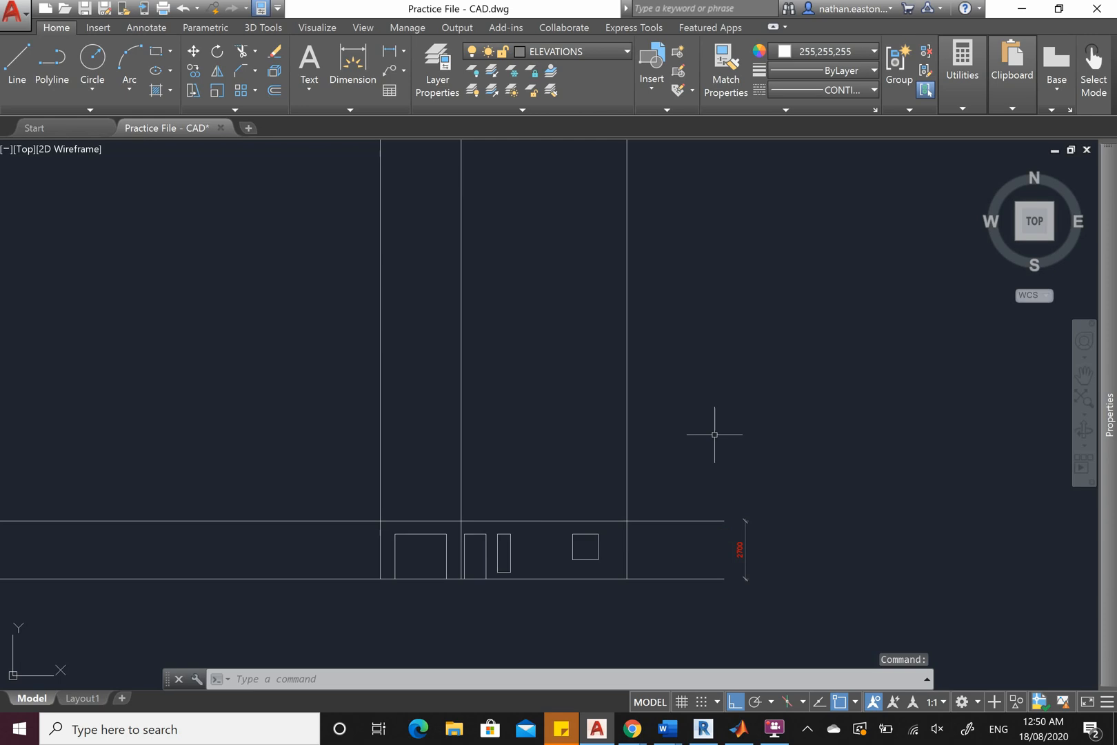
Compare the door and window rectangles in the elevation with the openings along the floor plan's front wall
scroll(624, 404, down, 3)
scroll(494, 385, up, 5)
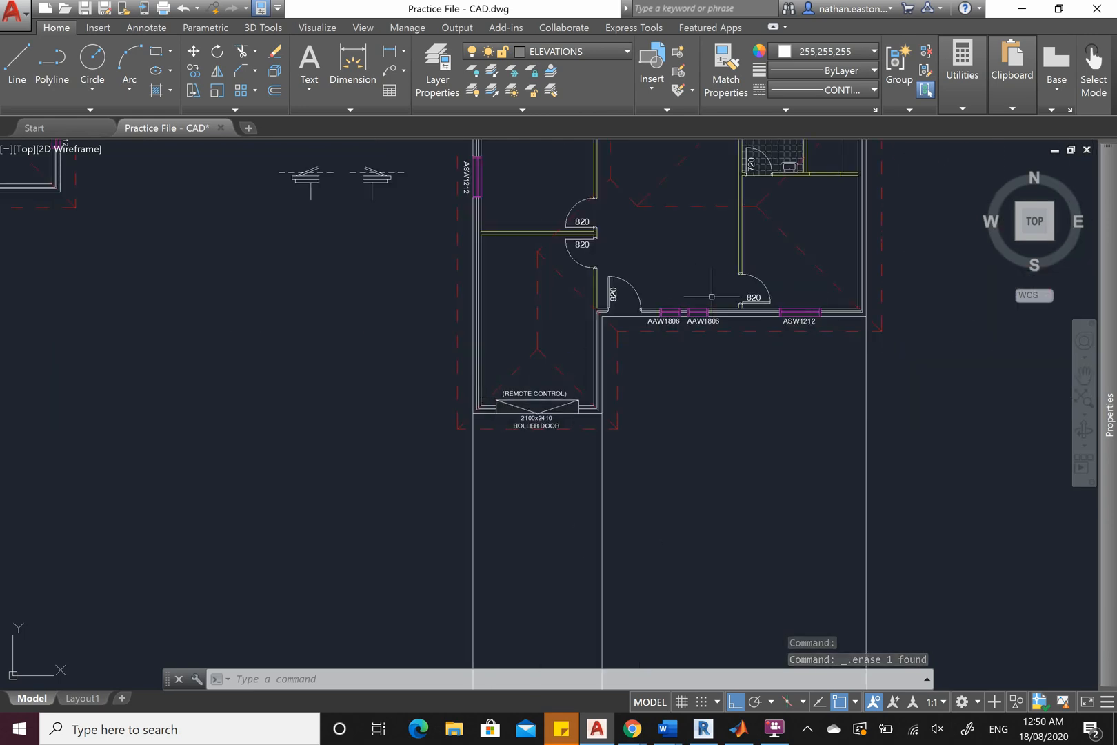
scroll(460, 246, down, 3)
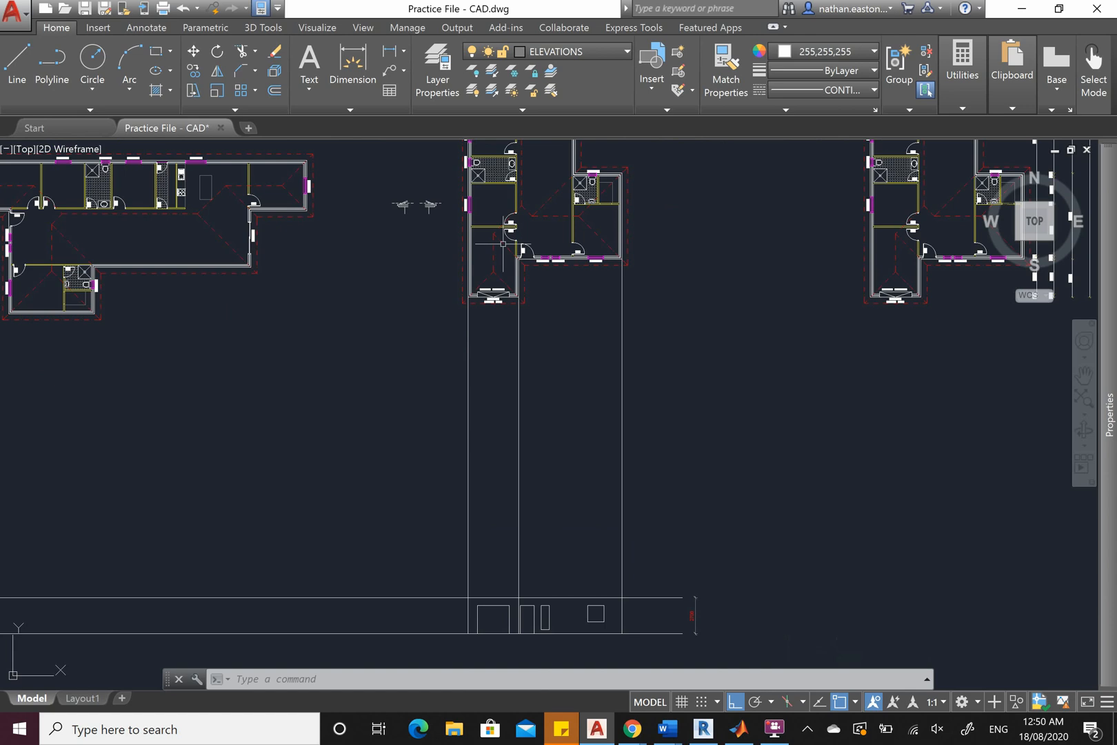
scroll(563, 624, up, 5)
scroll(564, 369, down, 2)
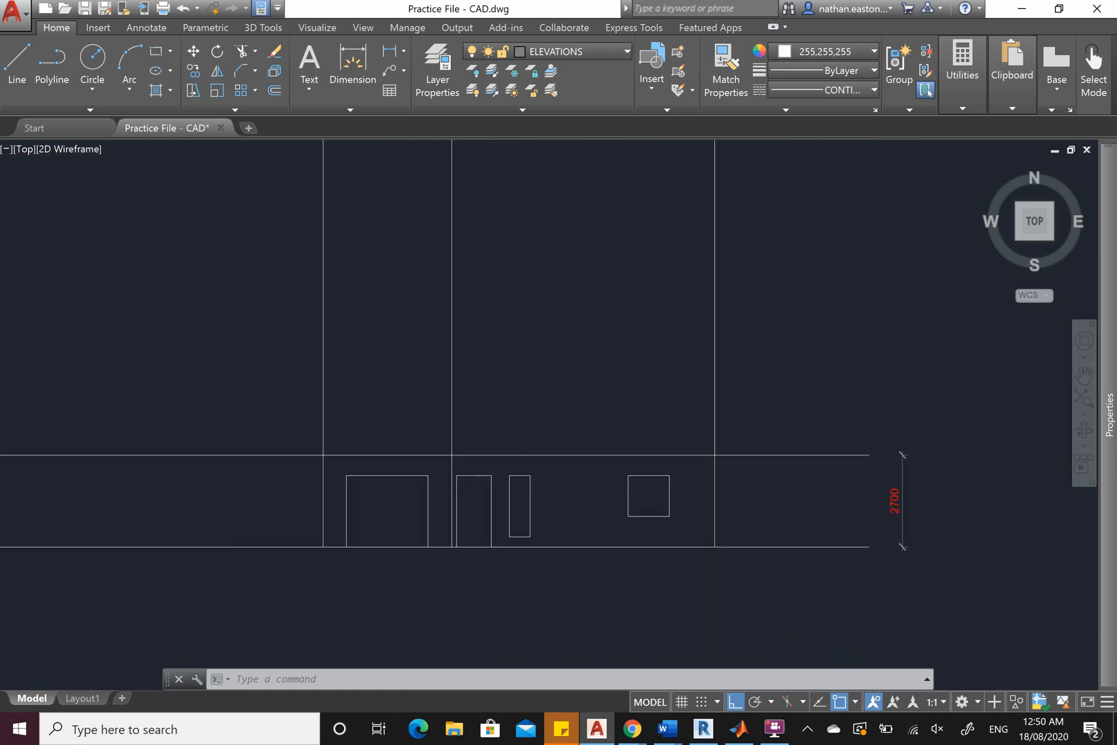
scroll(479, 491, up, 2)
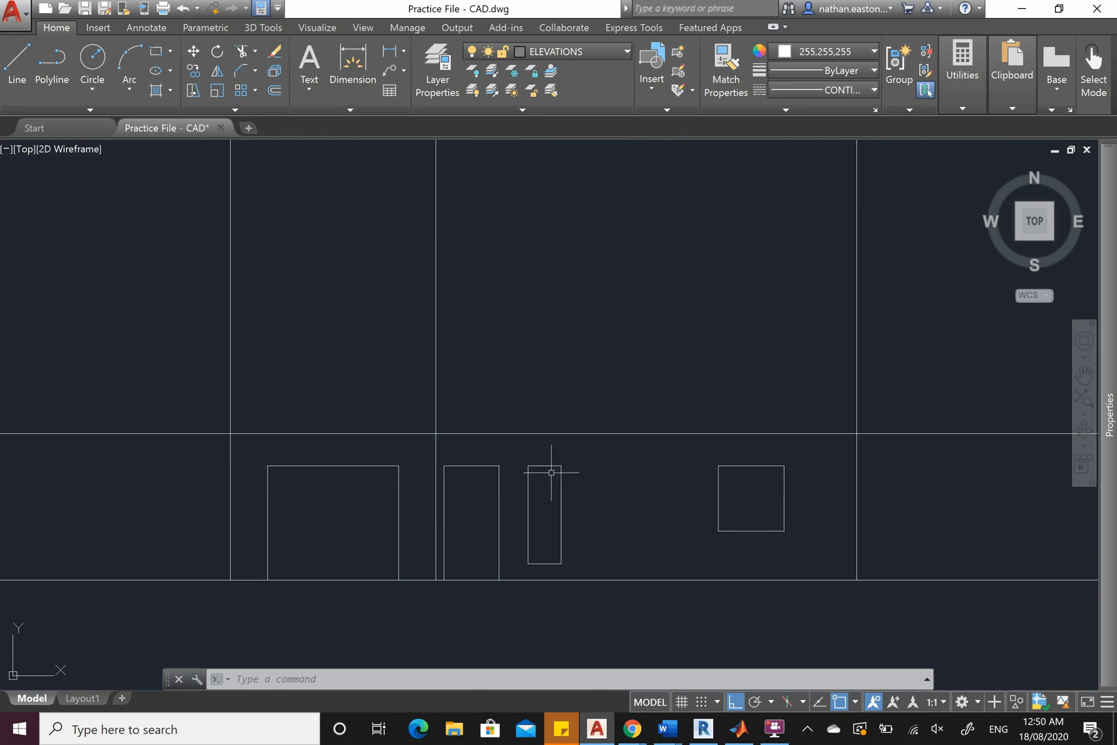
scroll(583, 518, down, 2)
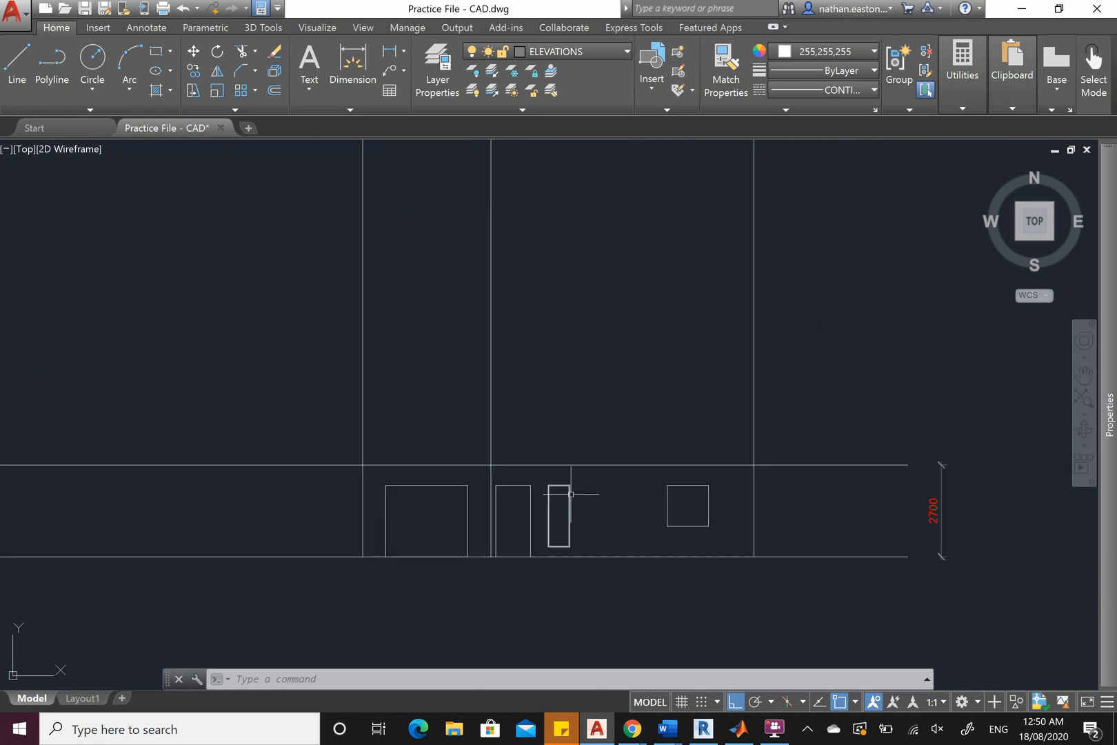
Copy the AAW1806 window rectangle using the lower left corners of the first and second AAW1806 windows in the floor plan
scroll(552, 480, up, 2)
click(551, 481)
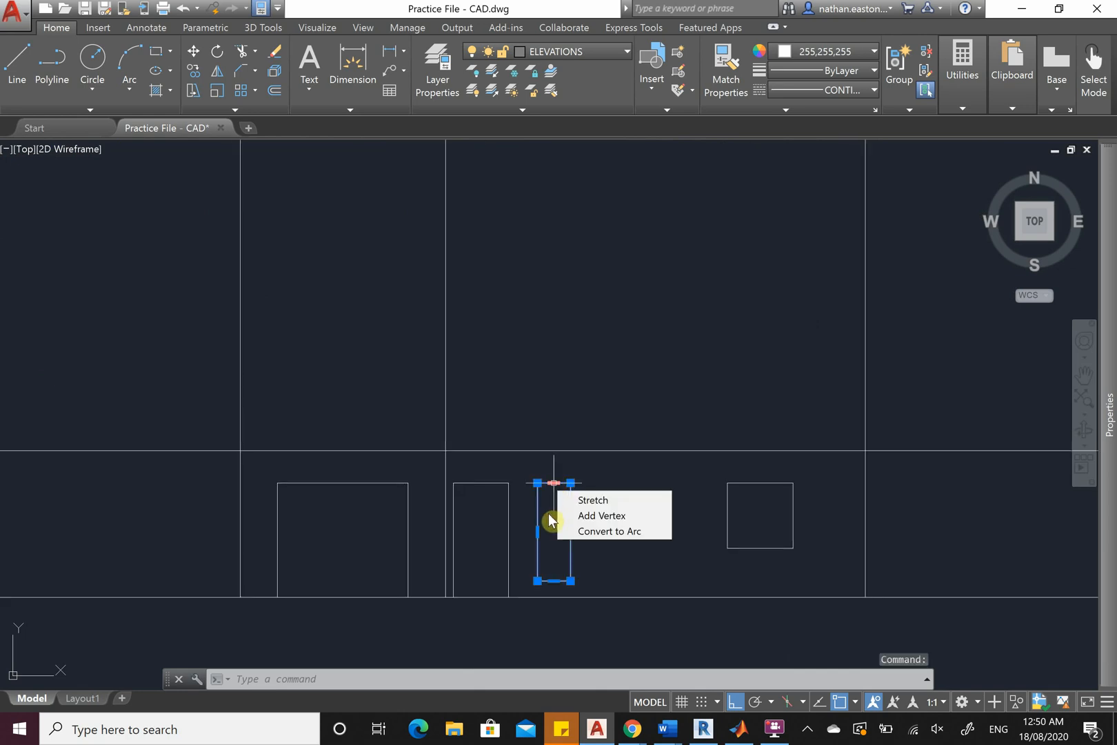
scroll(531, 469, down, 6)
scroll(552, 190, up, 7)
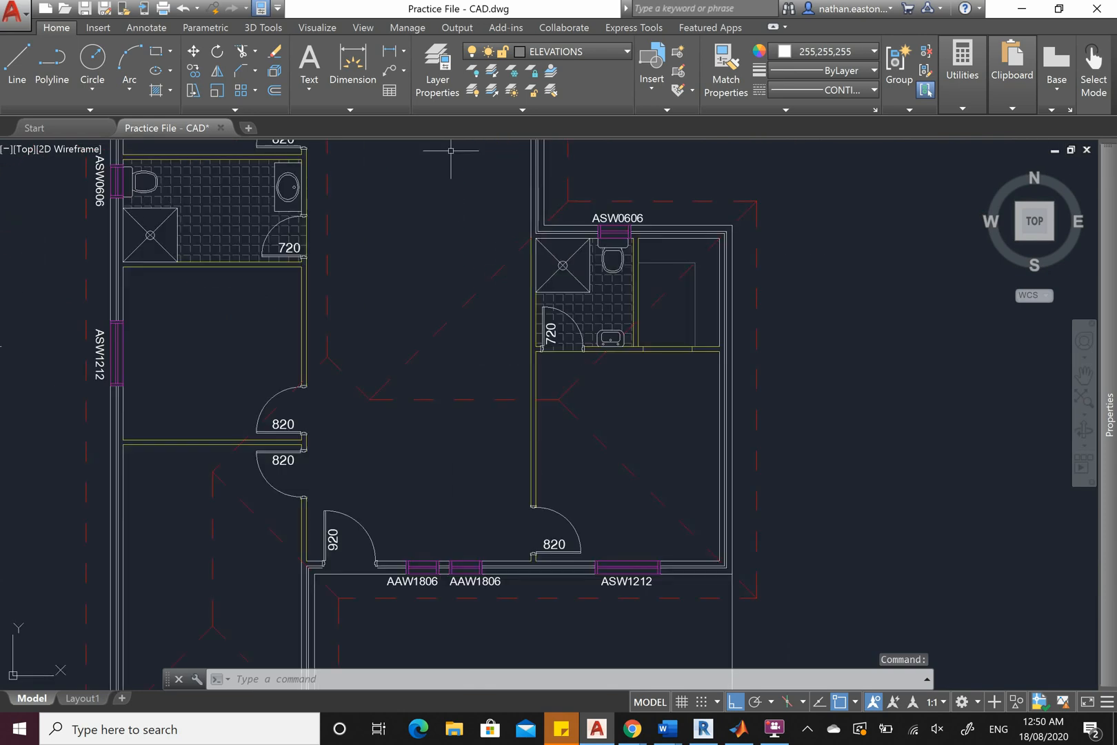
click(194, 70)
scroll(416, 586, up, 6)
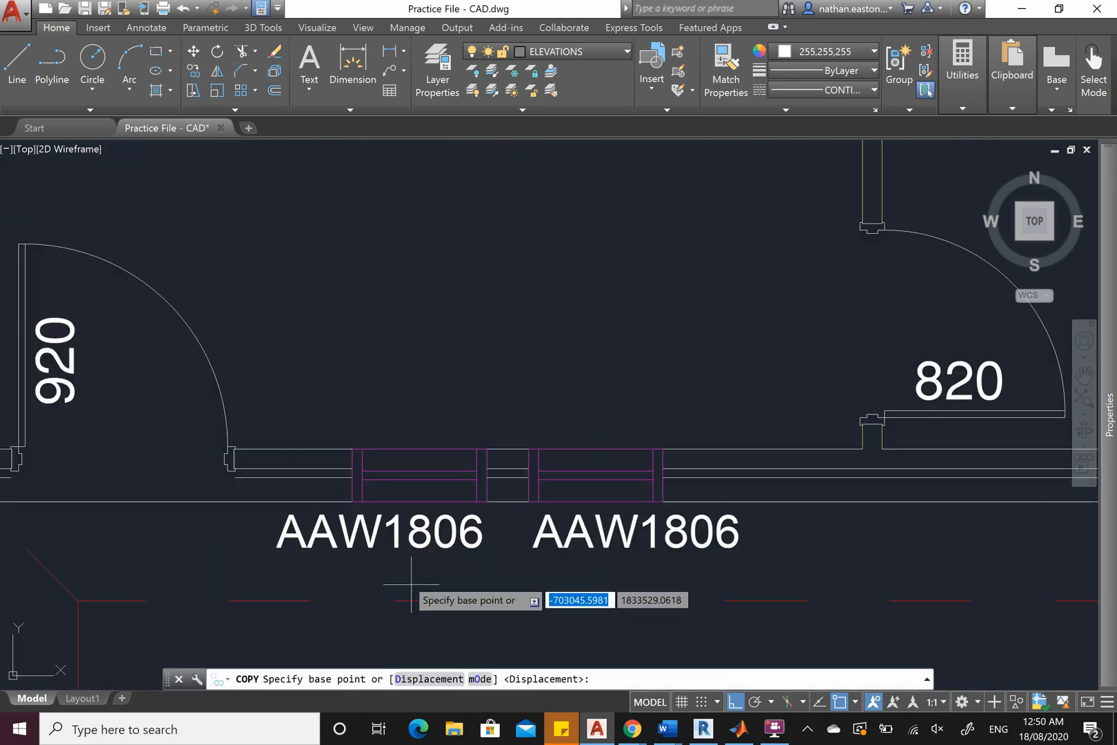
scroll(361, 502, up, 2)
click(339, 503)
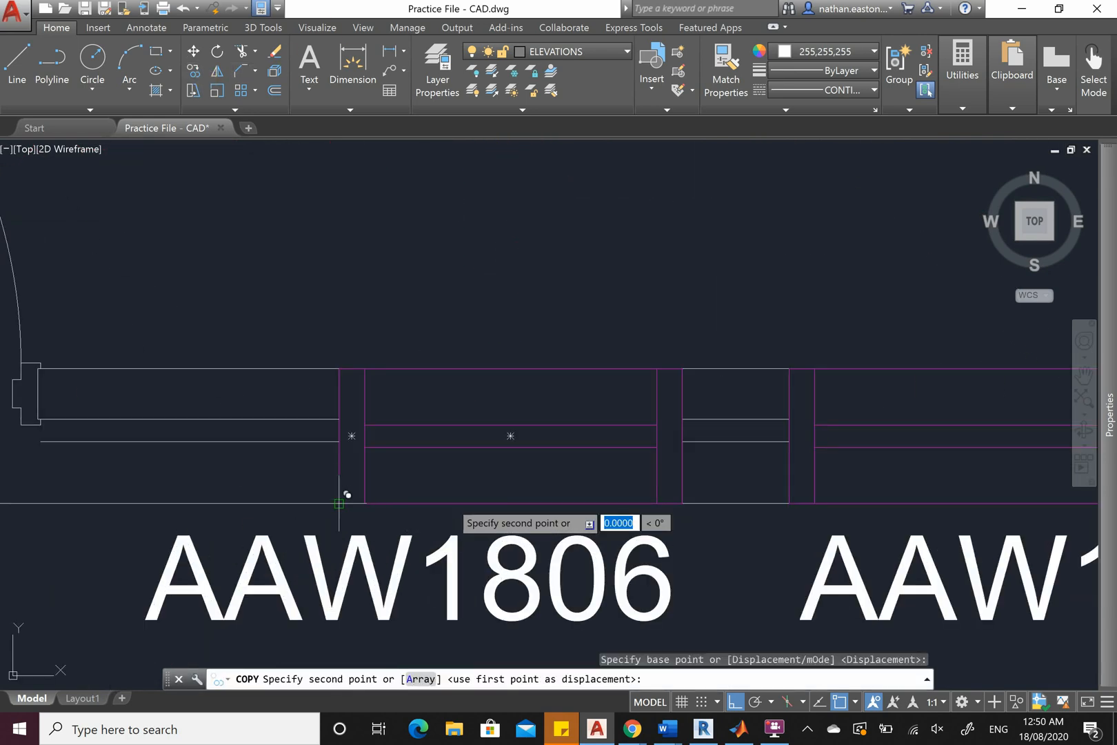
click(790, 503)
key(Escape)
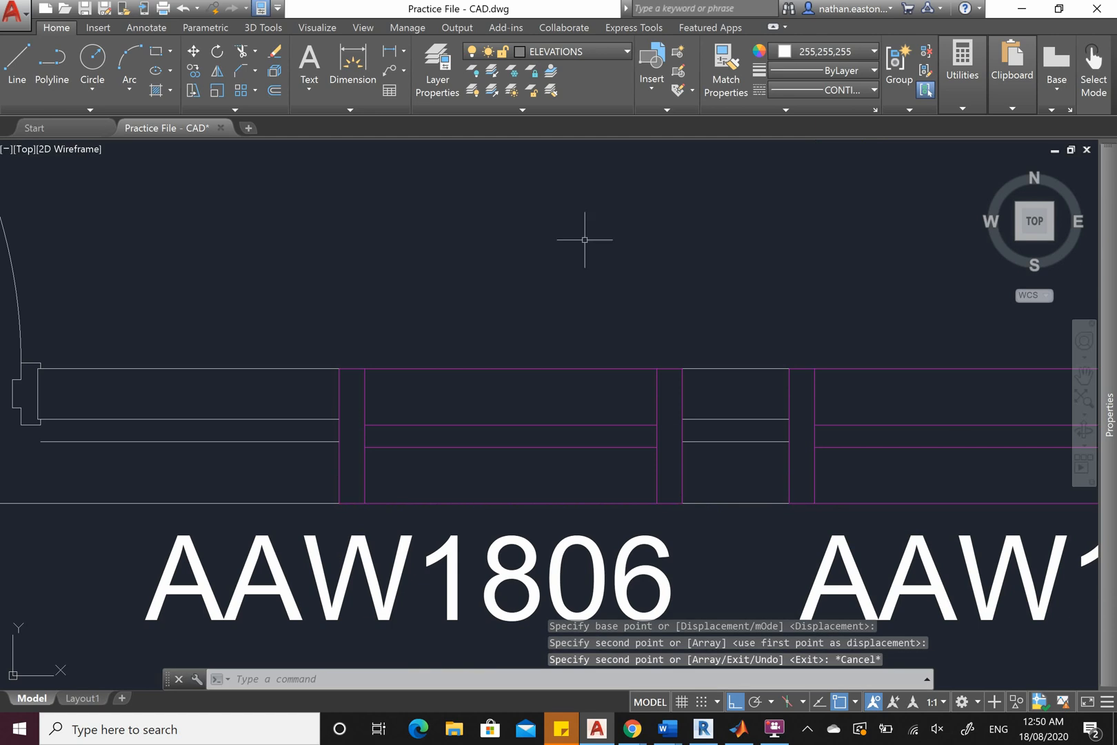
Check the two AAW1806 window rectangles in the elevation against the floor plan above
scroll(580, 214, down, 16)
scroll(570, 600, up, 6)
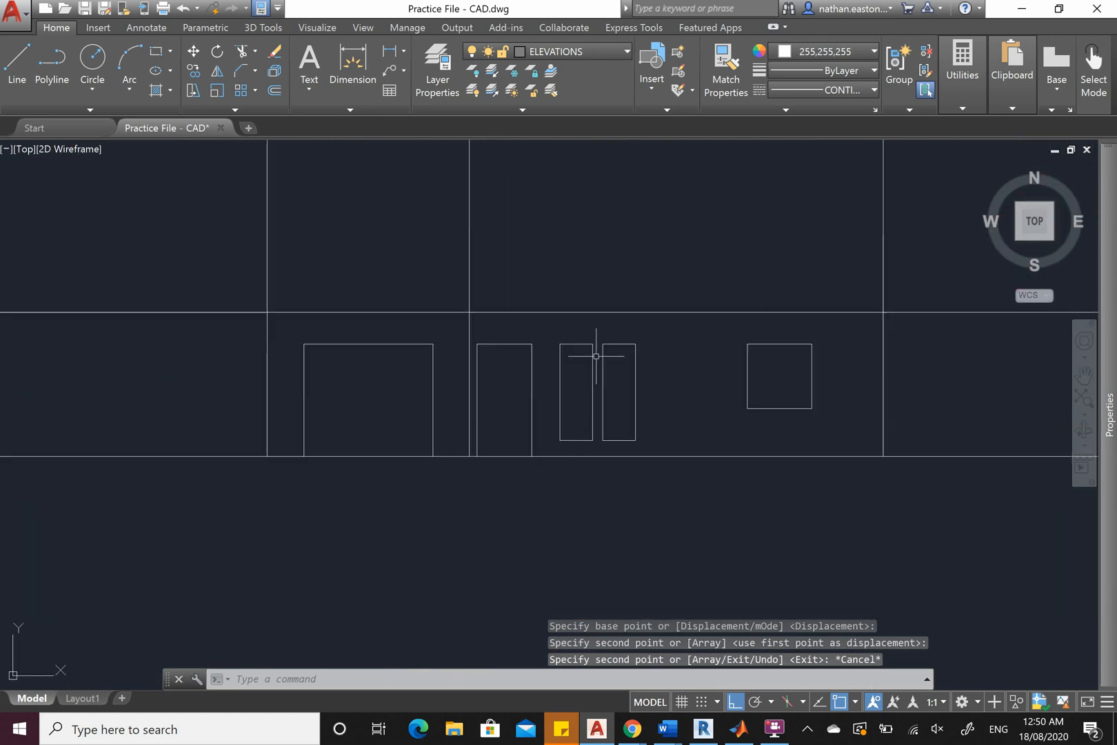
scroll(597, 362, up, 4)
scroll(507, 431, down, 4)
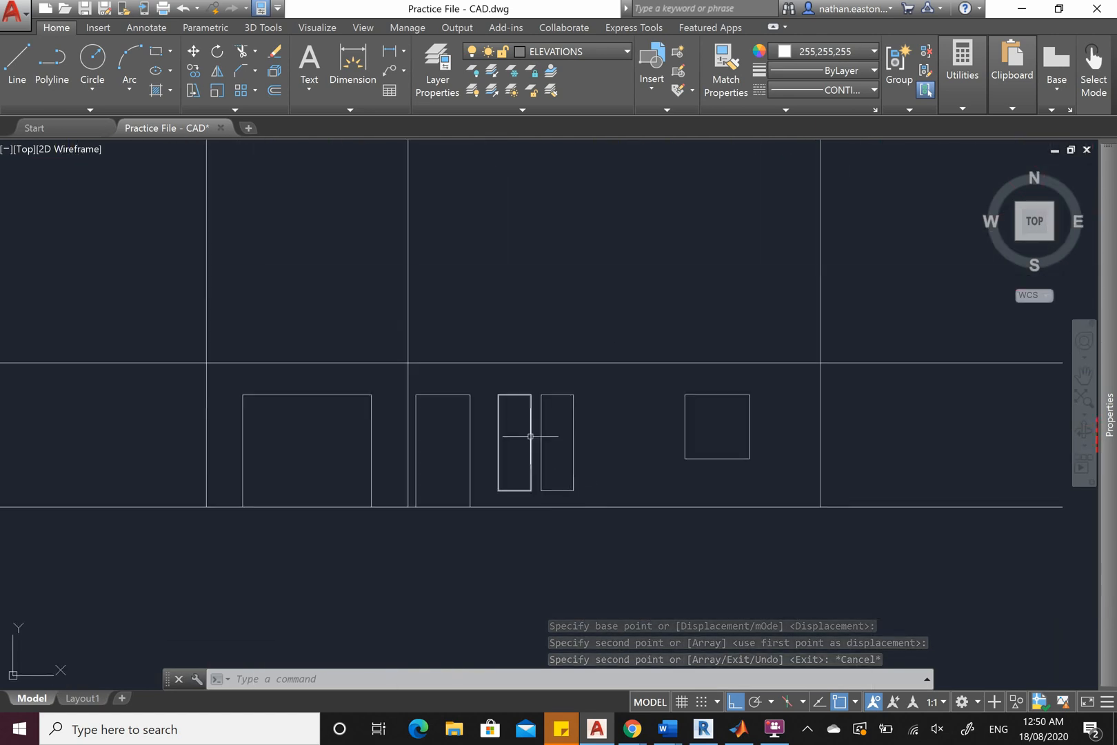
scroll(575, 479, down, 5)
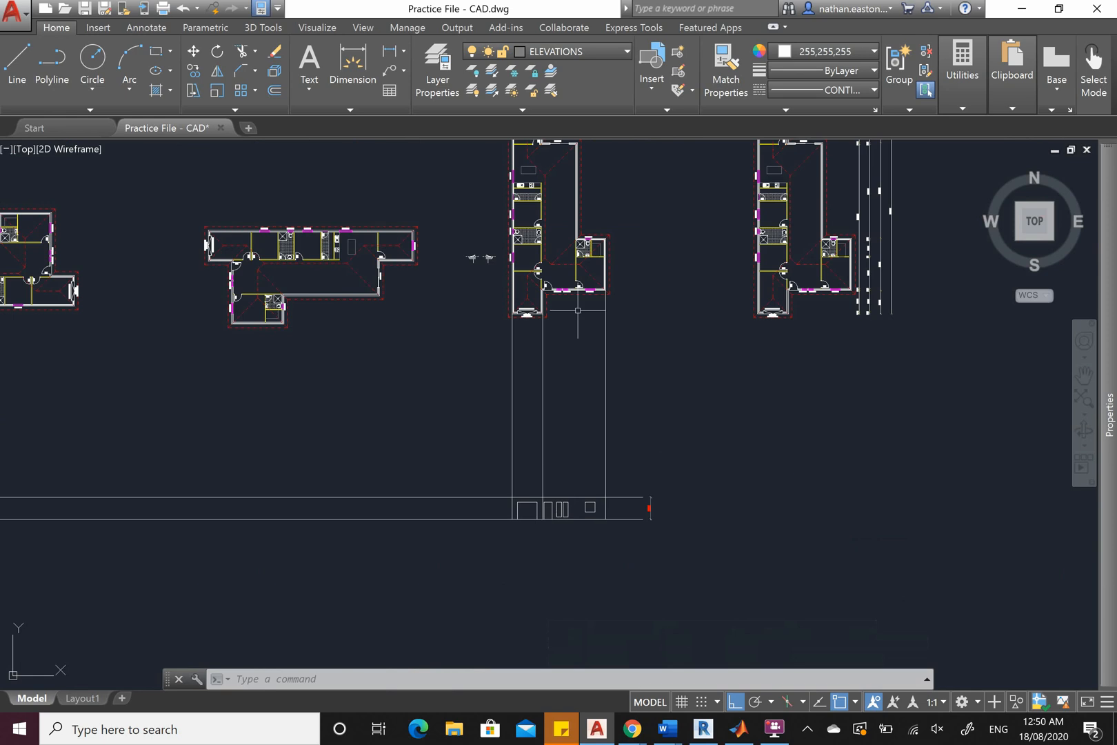
scroll(578, 311, up, 4)
scroll(568, 245, down, 2)
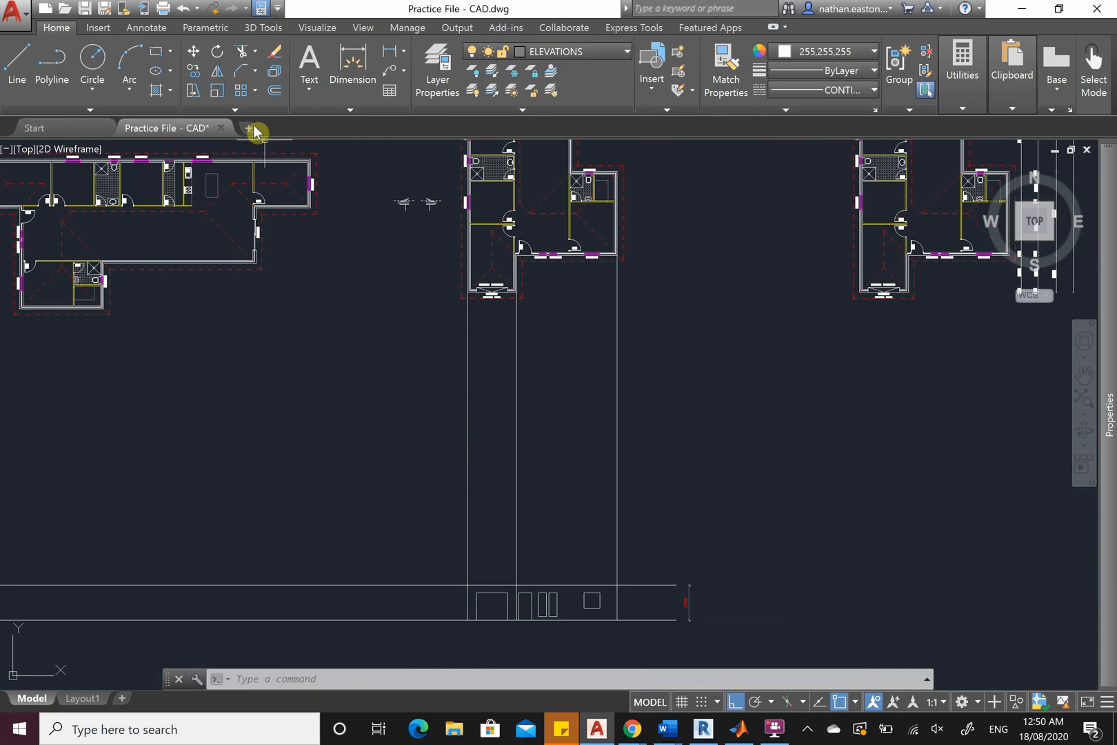
Trim the vertical projection lines above the elevation's upper height line, using that line as the cutting edge
click(242, 59)
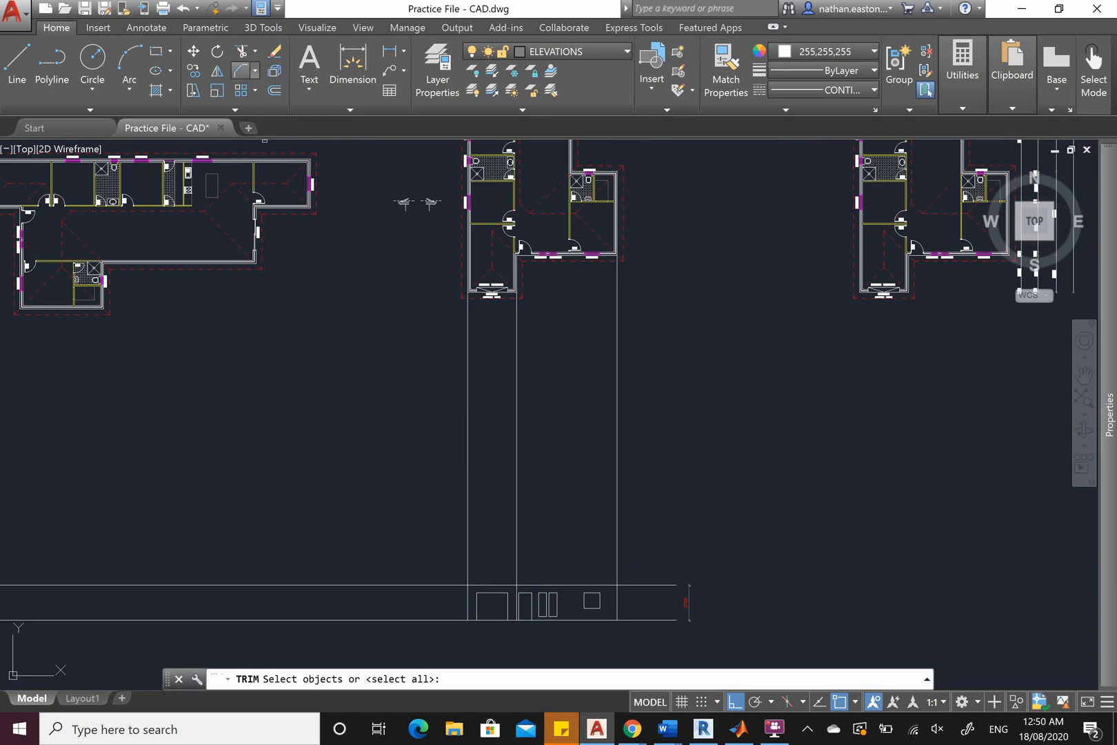
click(434, 585)
key(Return)
click(821, 457)
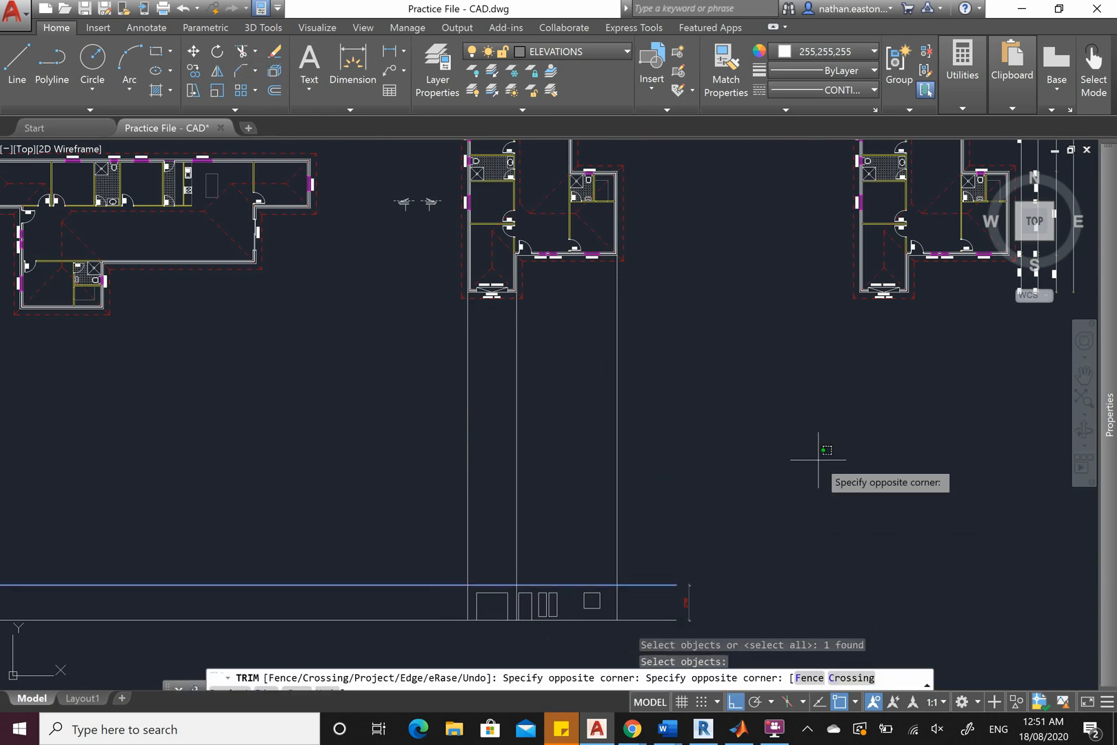
click(377, 427)
right_click(524, 416)
click(545, 422)
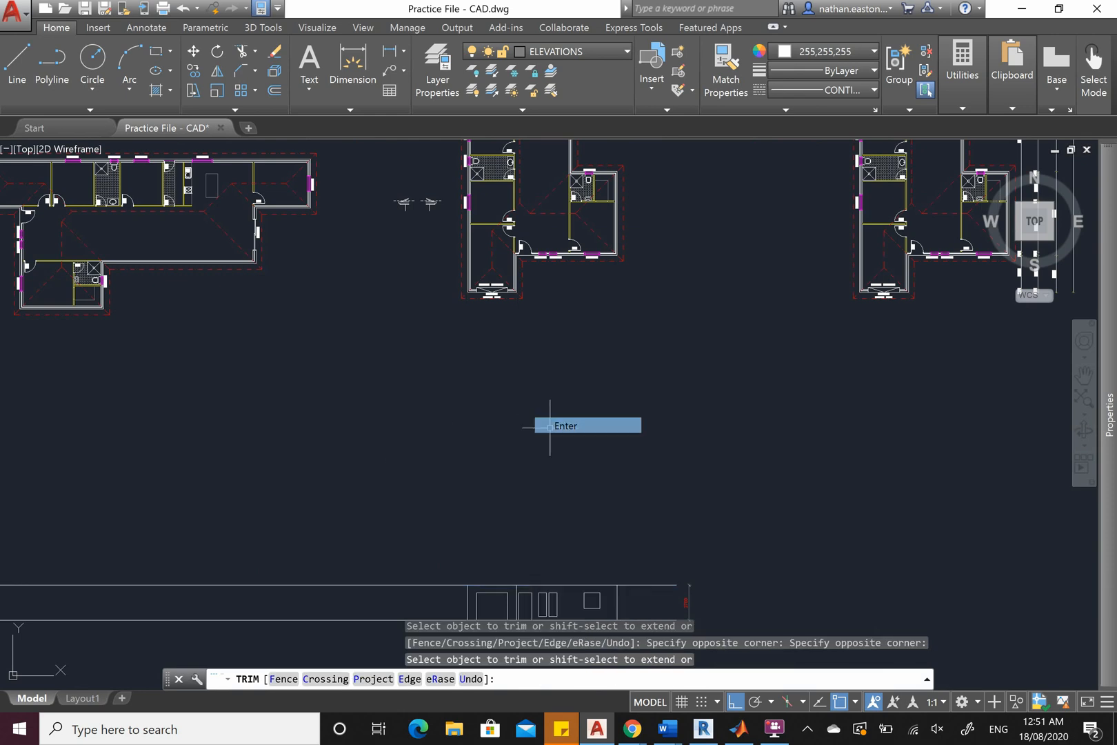
scroll(553, 387, up, 3)
scroll(510, 476, up, 4)
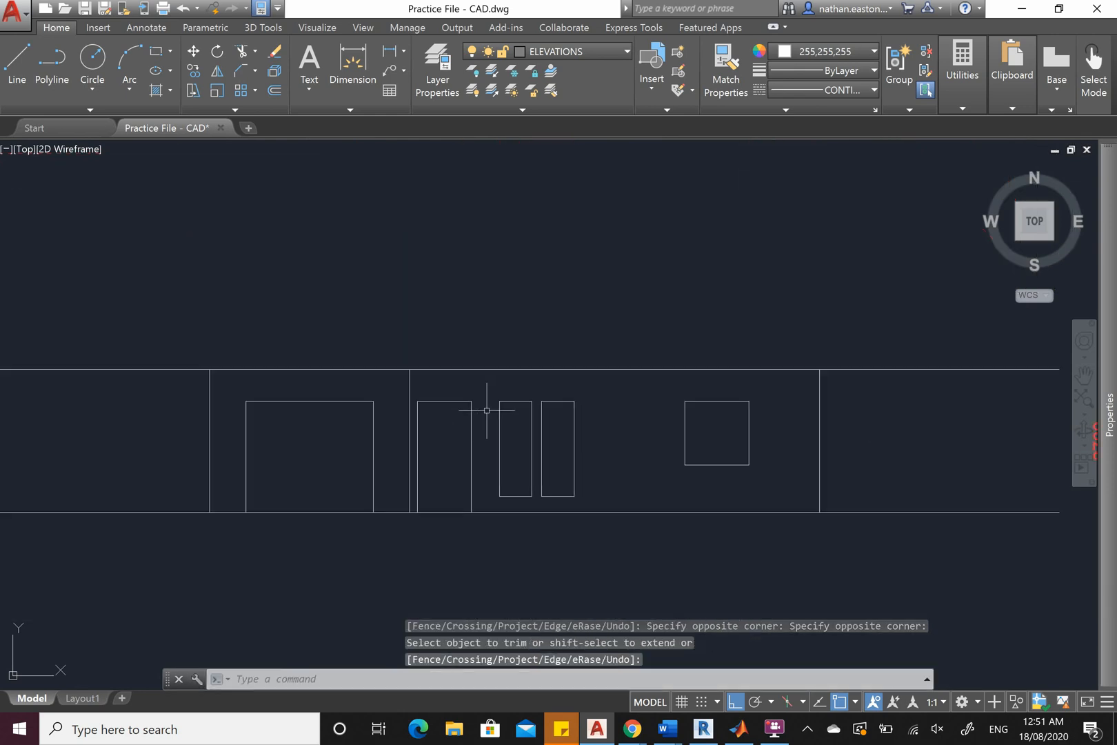
right_click(514, 339)
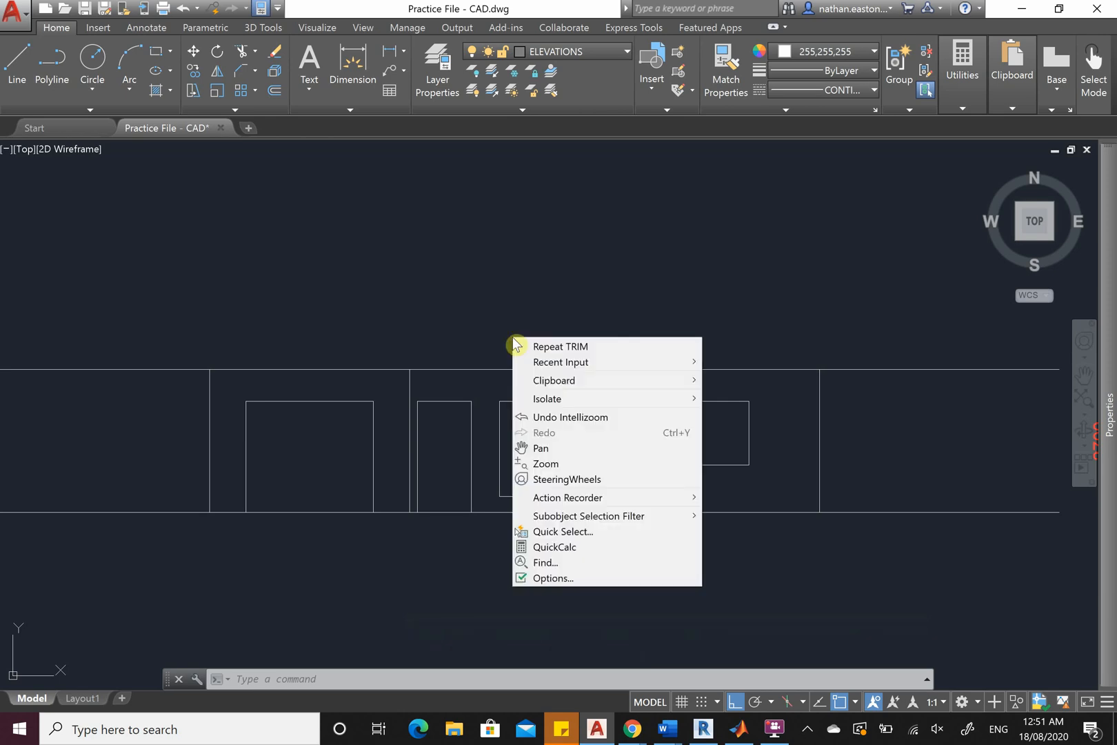
click(516, 261)
key(Escape)
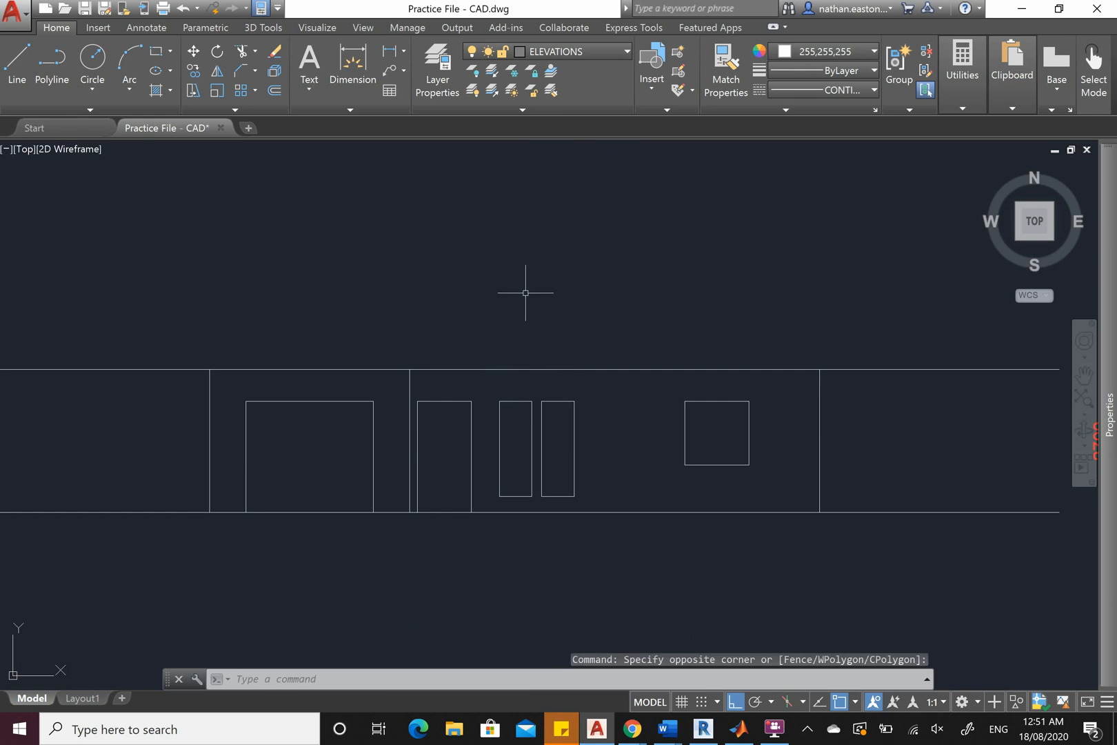
Offset the square window rectangle and the two narrow window rectangles inward by 30 to form their frames
scroll(741, 416, up, 2)
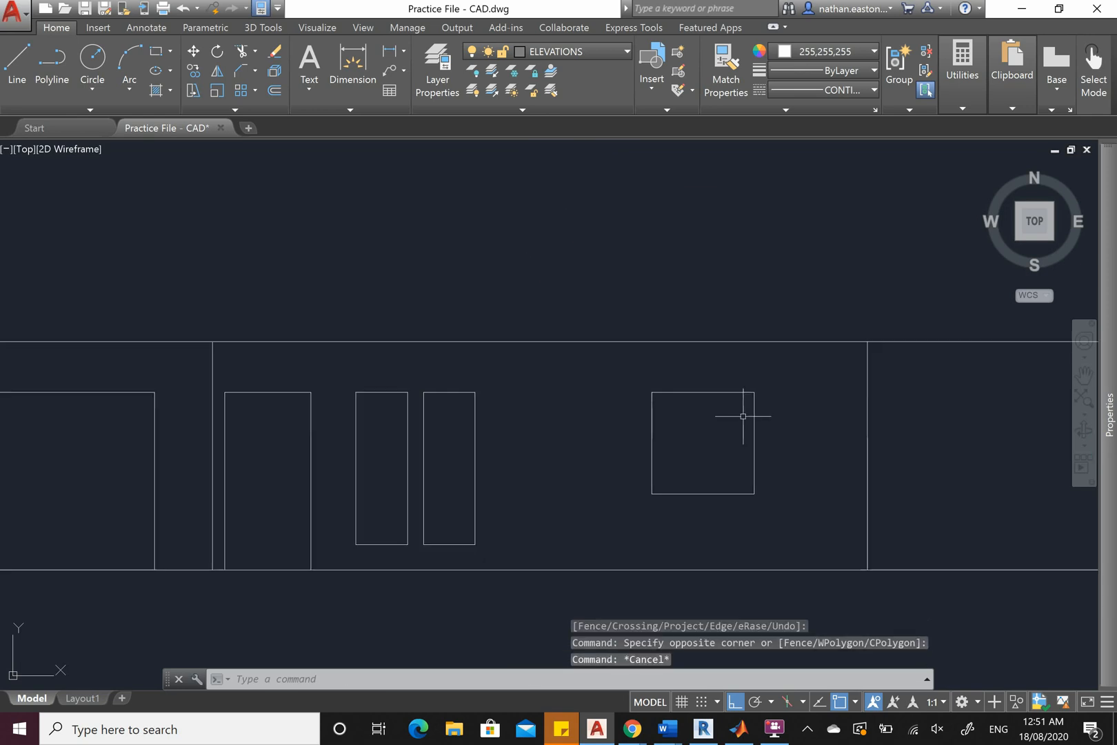
click(274, 90)
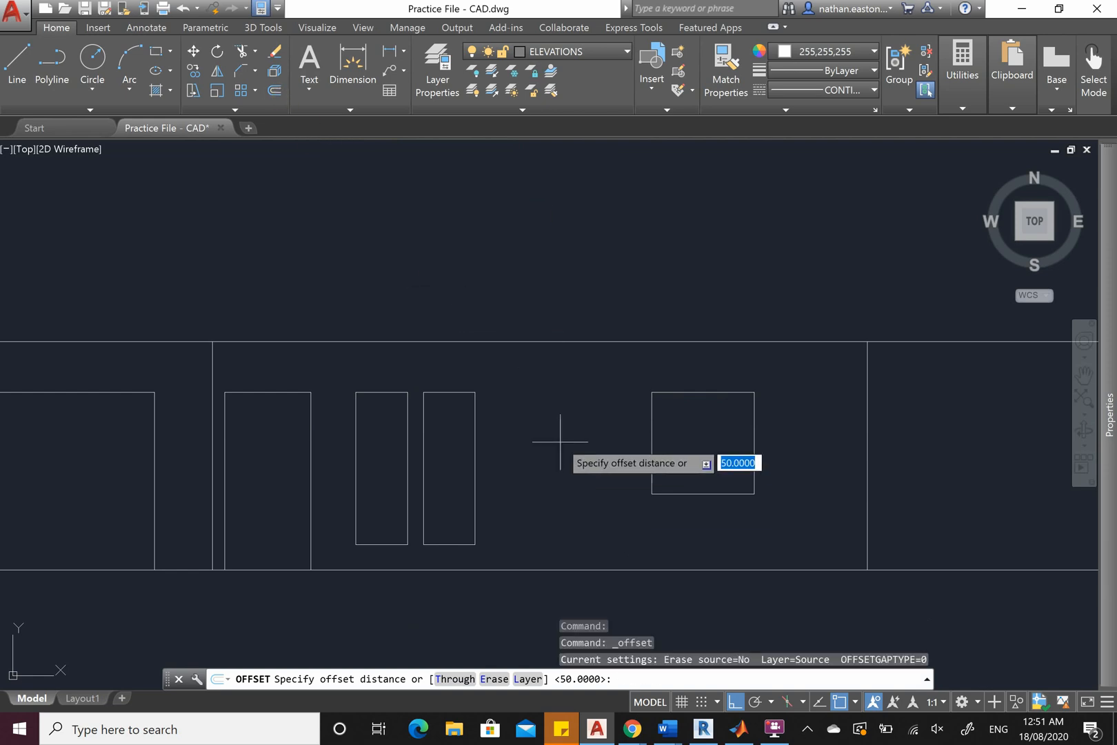
text(30)
key(Return)
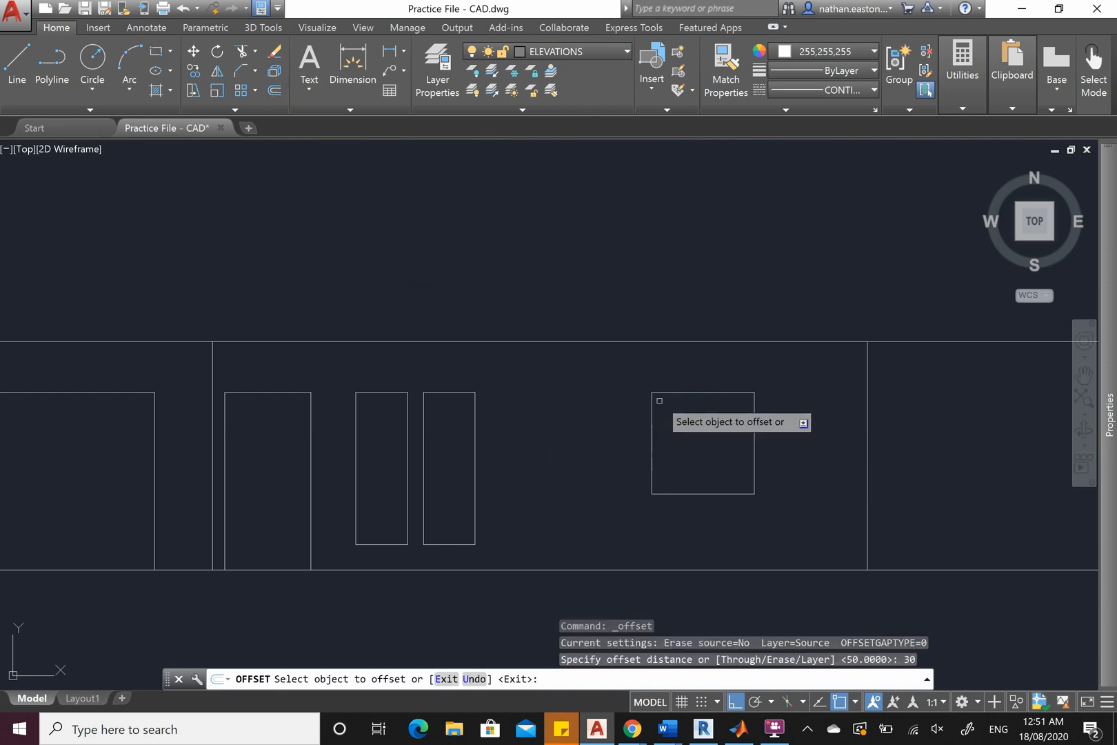
click(652, 442)
click(659, 445)
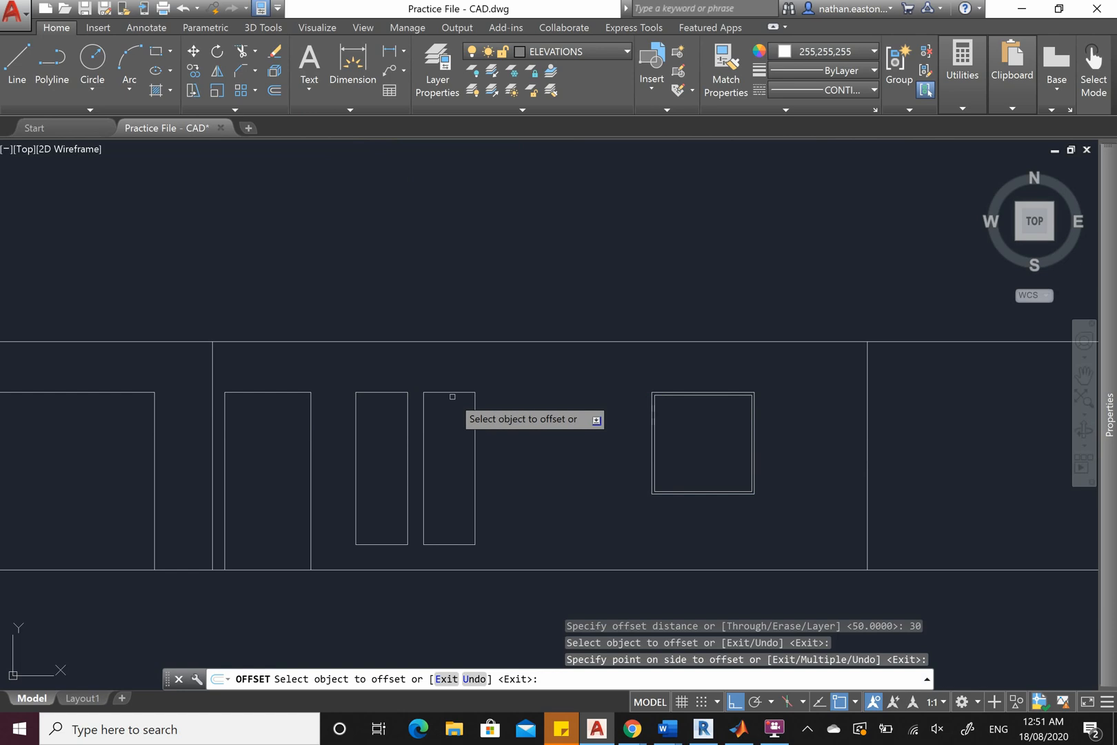
click(424, 459)
click(433, 459)
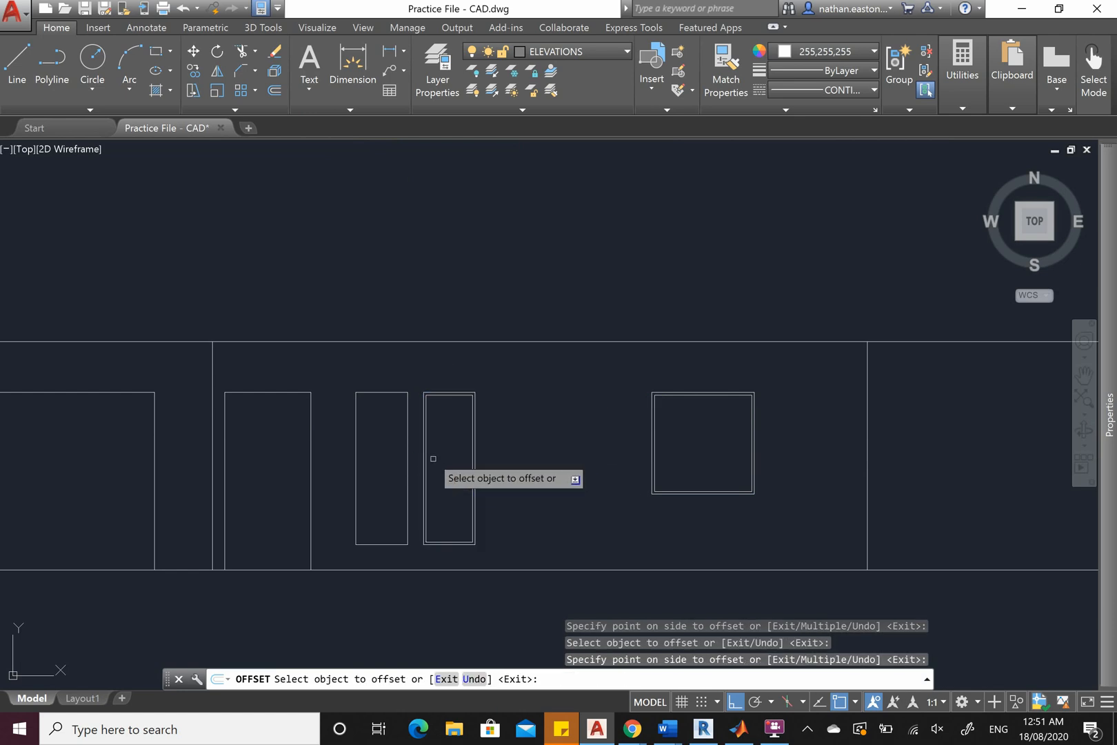
click(399, 393)
click(388, 450)
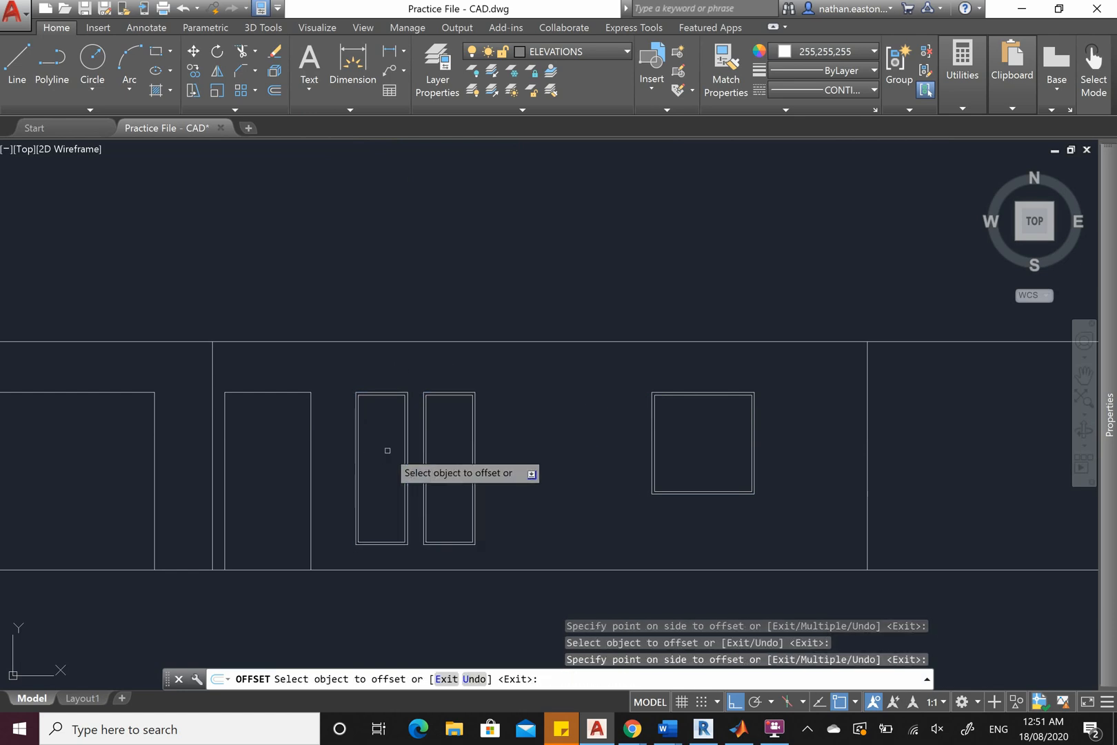
Offset the narrow door rectangle beside the two tall windows inward by 30
click(286, 393)
click(266, 481)
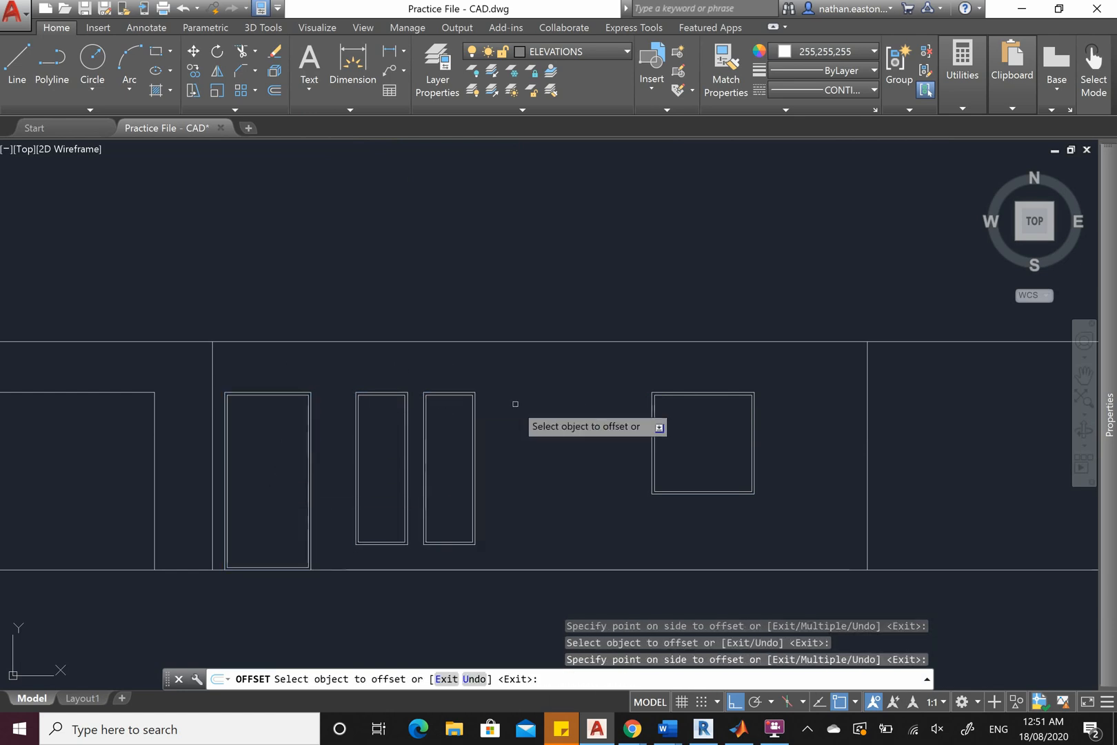
key(Escape)
Stretch the bottom edge of the door's inner rectangle down to the ground line
scroll(675, 312, down, 2)
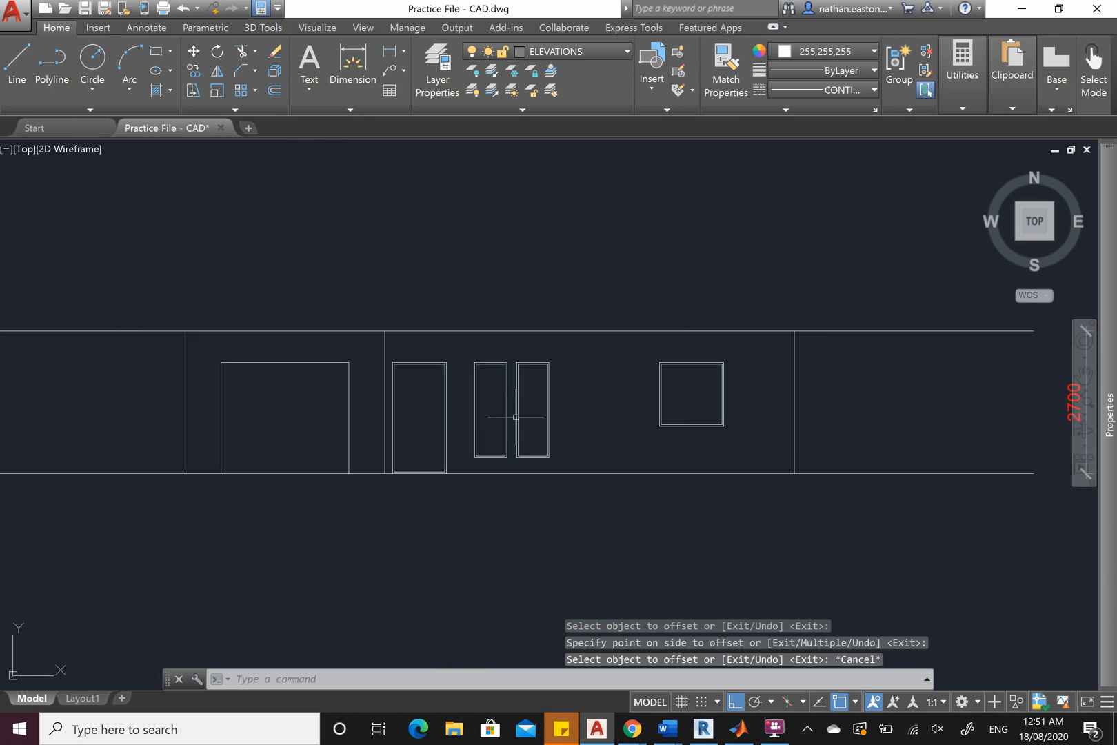
scroll(361, 458, up, 2)
scroll(449, 476, up, 10)
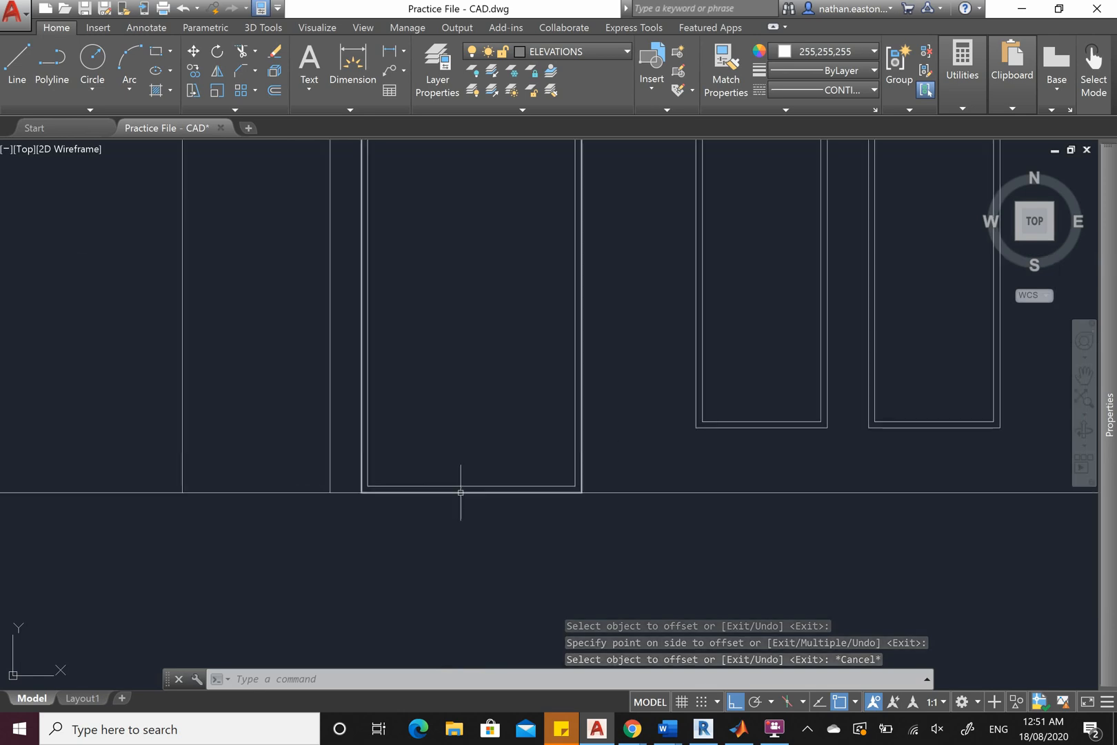
scroll(429, 578, down, 4)
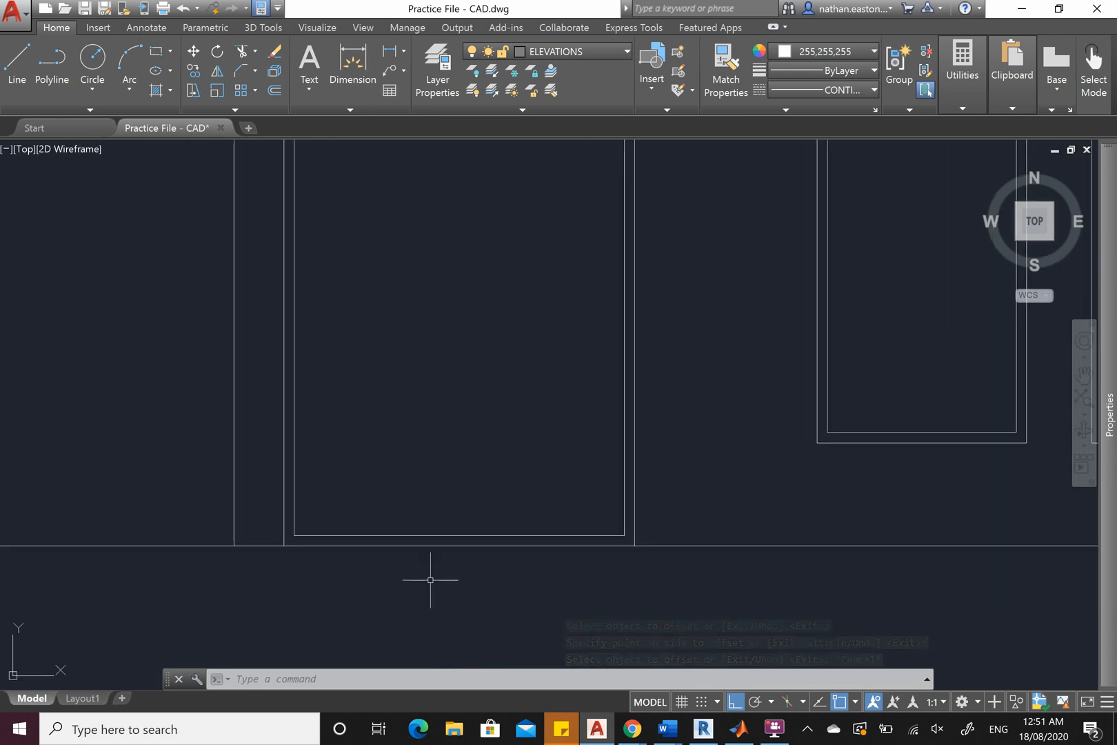
scroll(406, 545, up, 4)
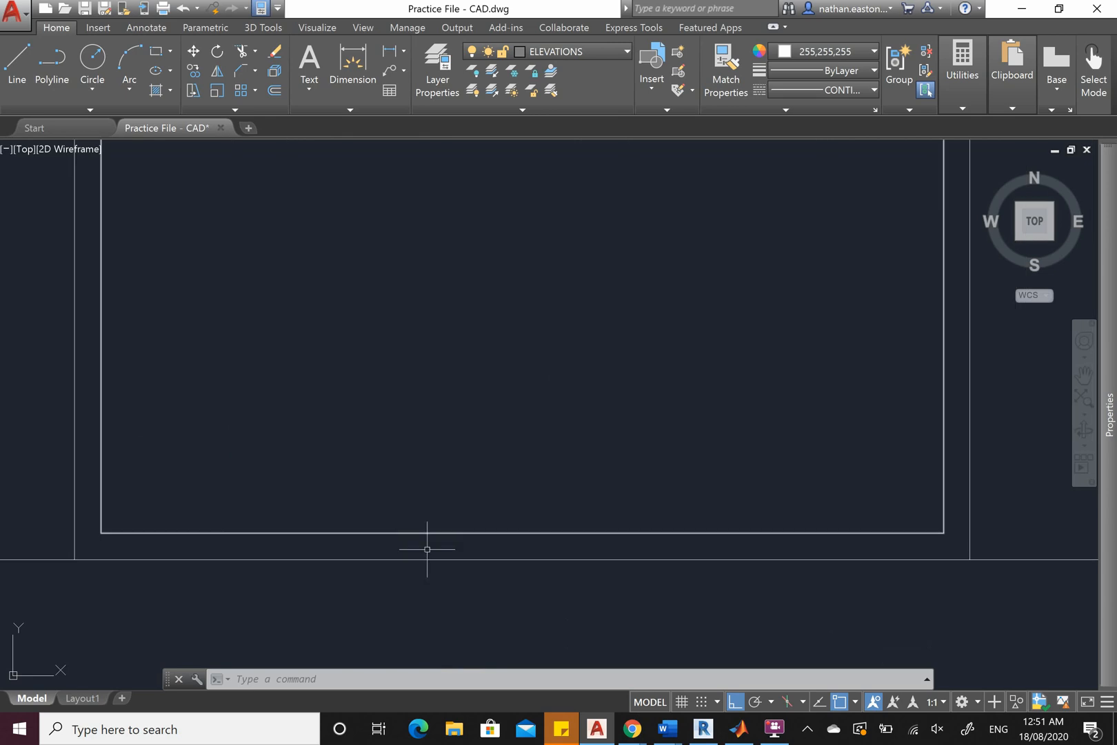
click(440, 532)
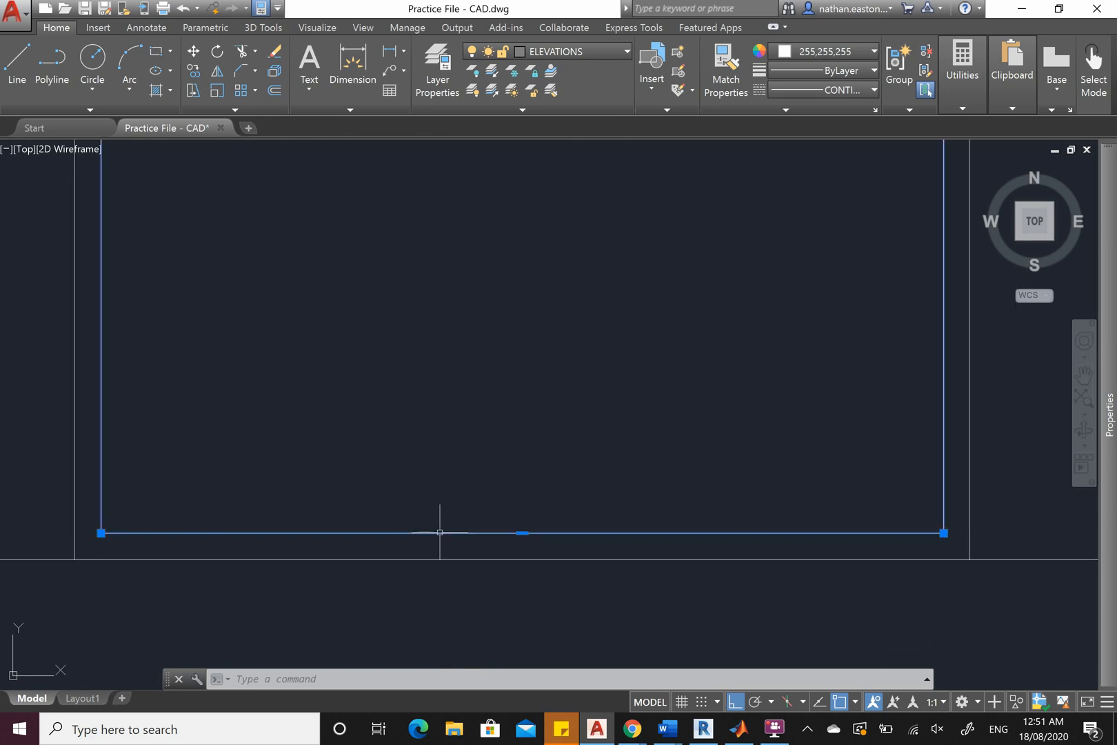
click(522, 533)
scroll(475, 593, down, 6)
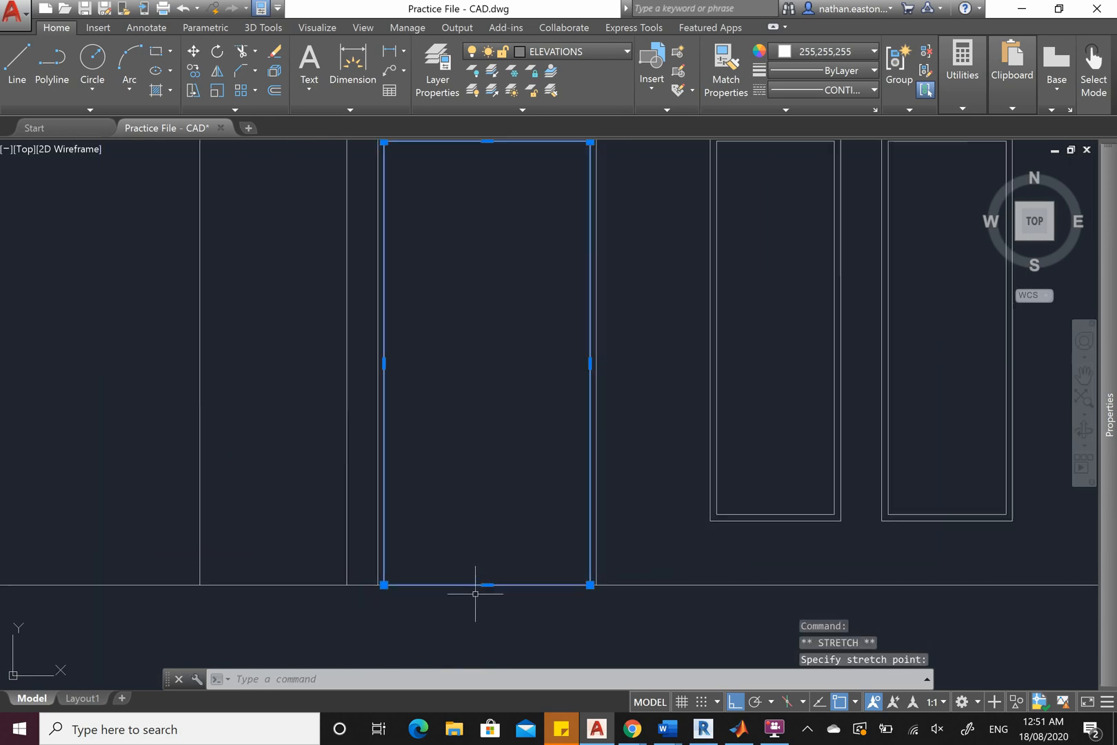
scroll(475, 593, down, 2)
key(Escape)
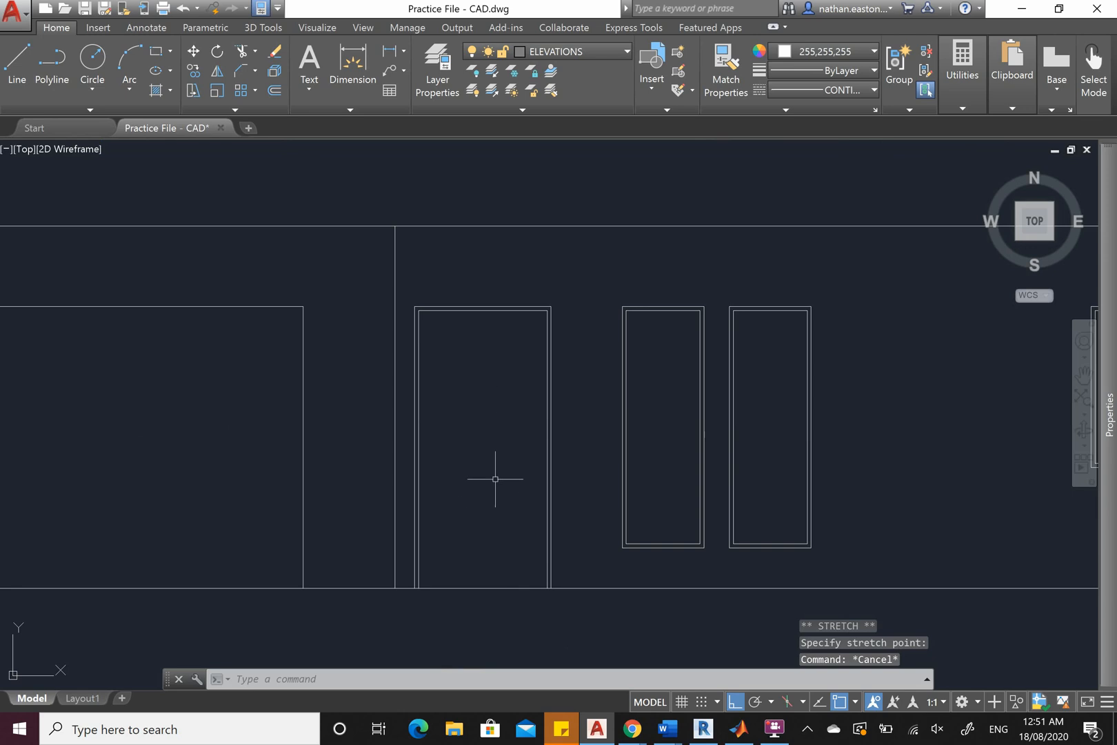
scroll(491, 478, down, 4)
scroll(567, 440, up, 4)
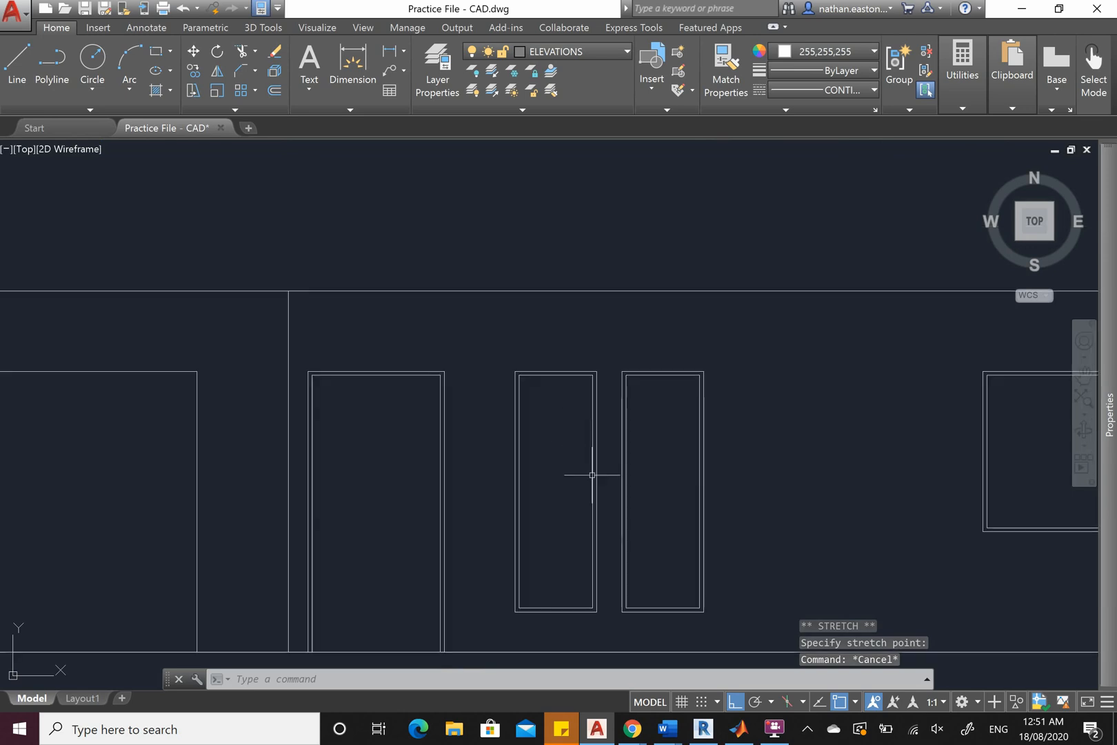
scroll(716, 457, down, 3)
scroll(741, 463, up, 3)
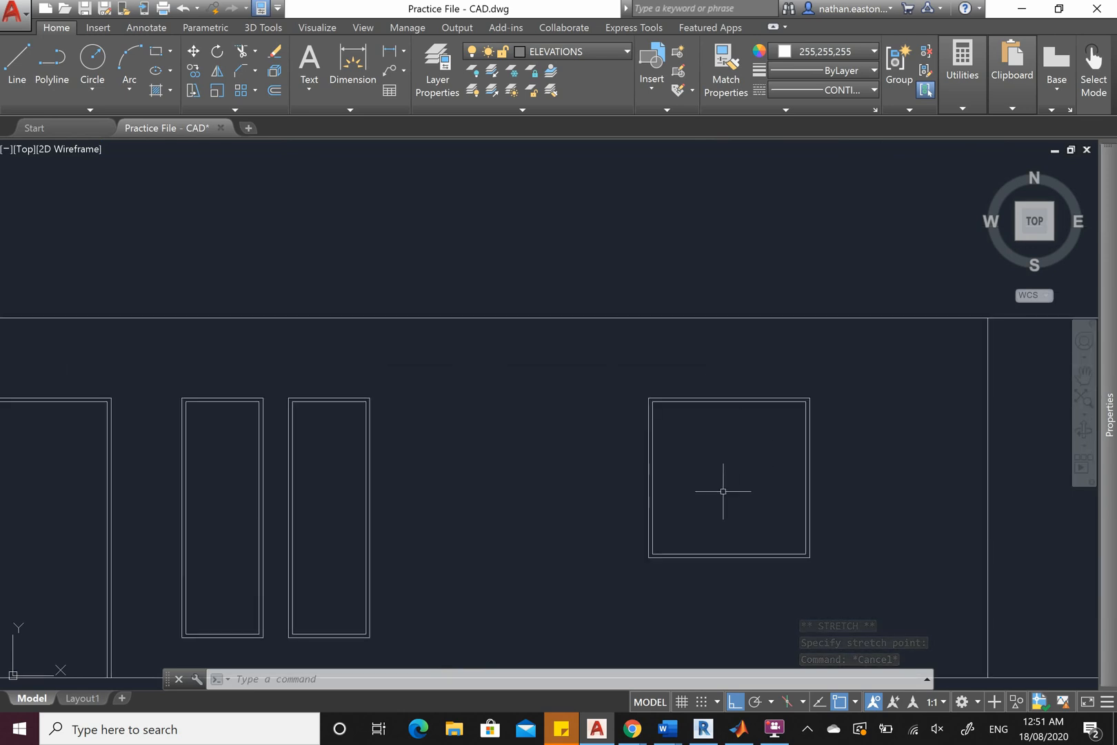
scroll(740, 379, down, 2)
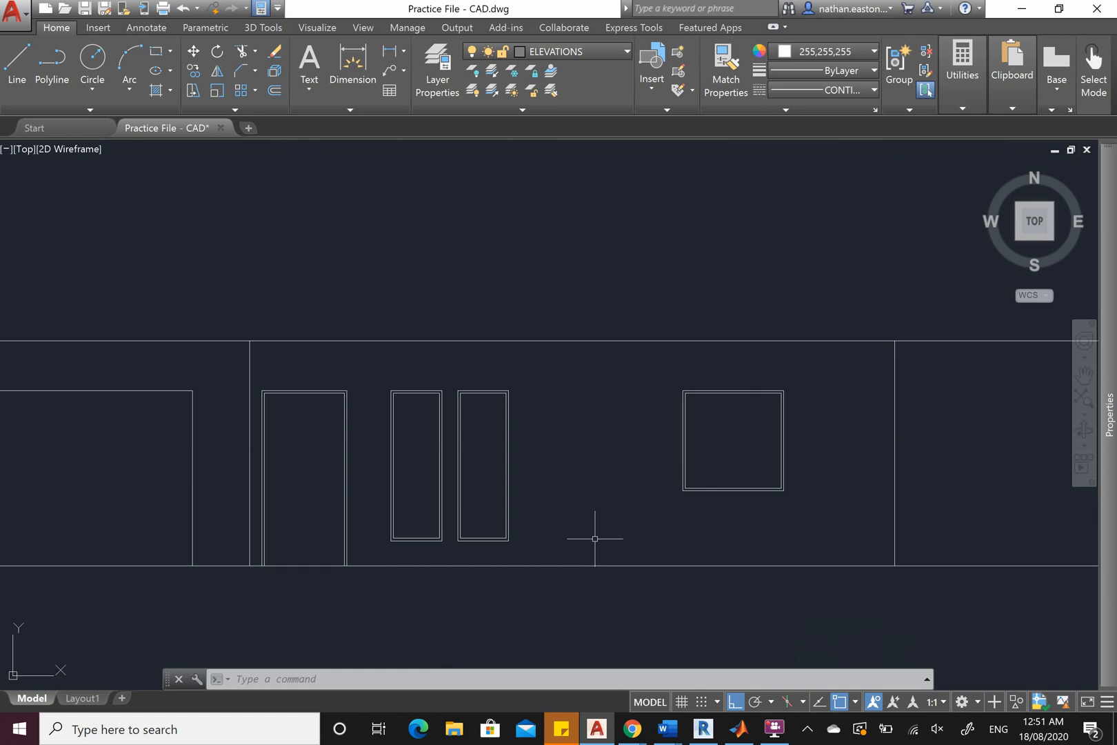
scroll(573, 552, down, 2)
Draw a vertical line between the top and bottom midpoints of the square window's inner frame
scroll(683, 510, up, 4)
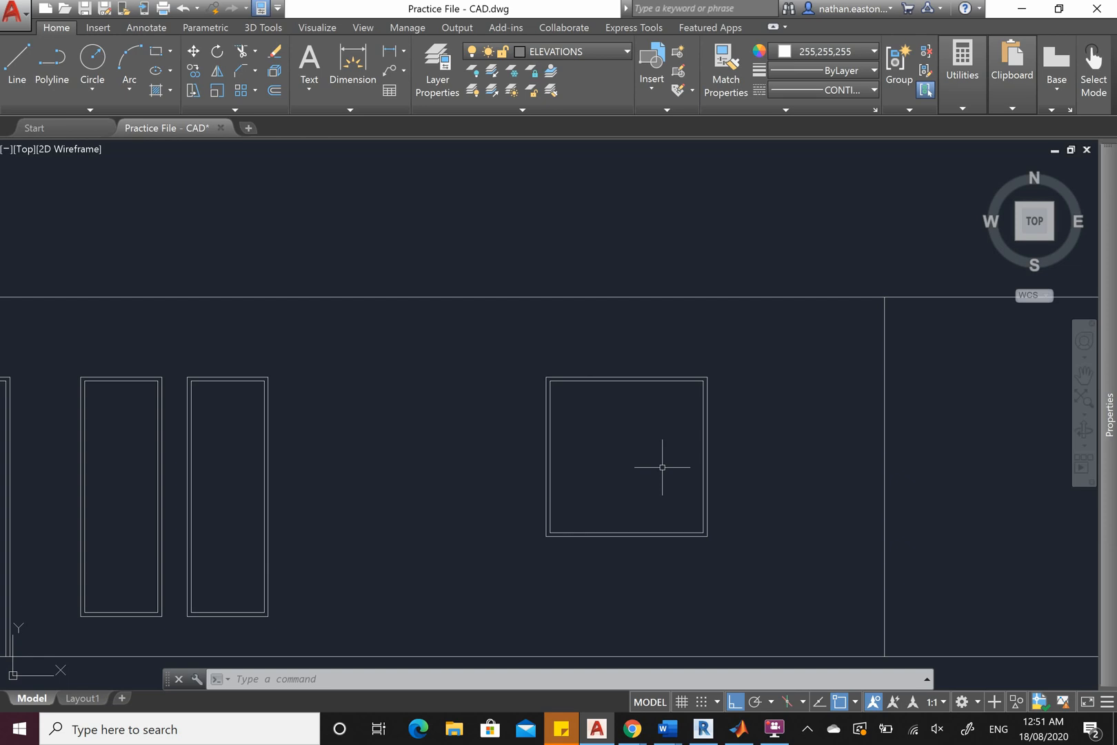
click(39, 47)
scroll(600, 383, up, 4)
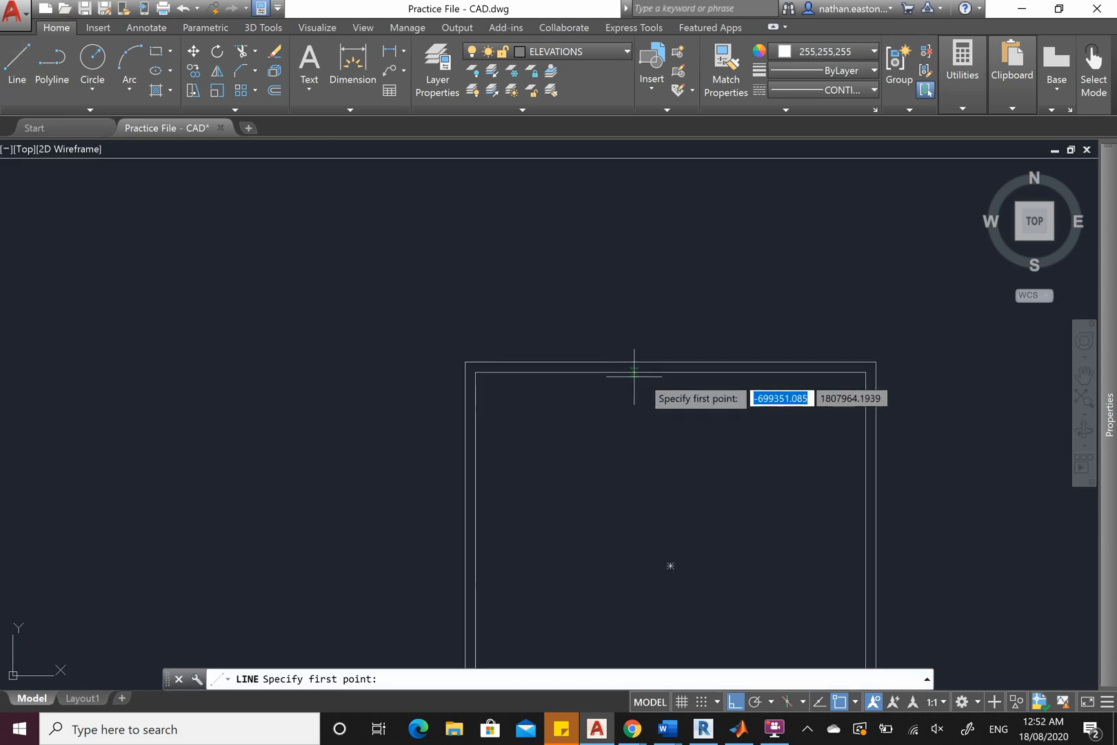
click(673, 372)
scroll(675, 313, down, 4)
scroll(674, 393, up, 2)
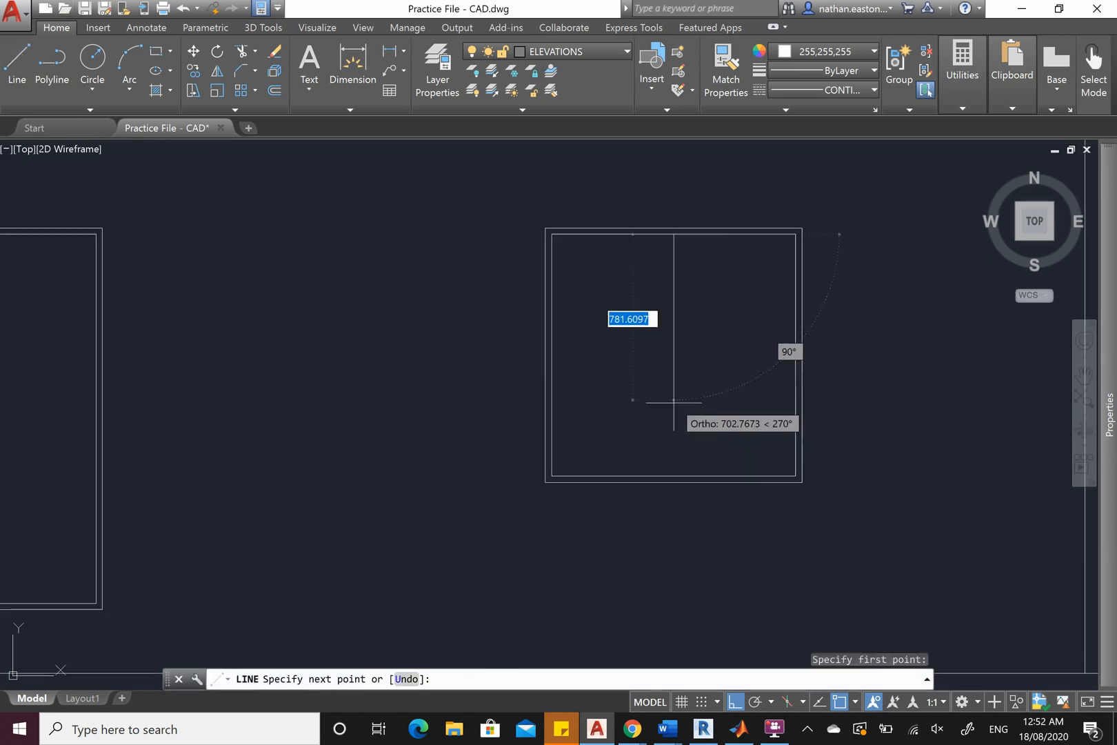
click(674, 475)
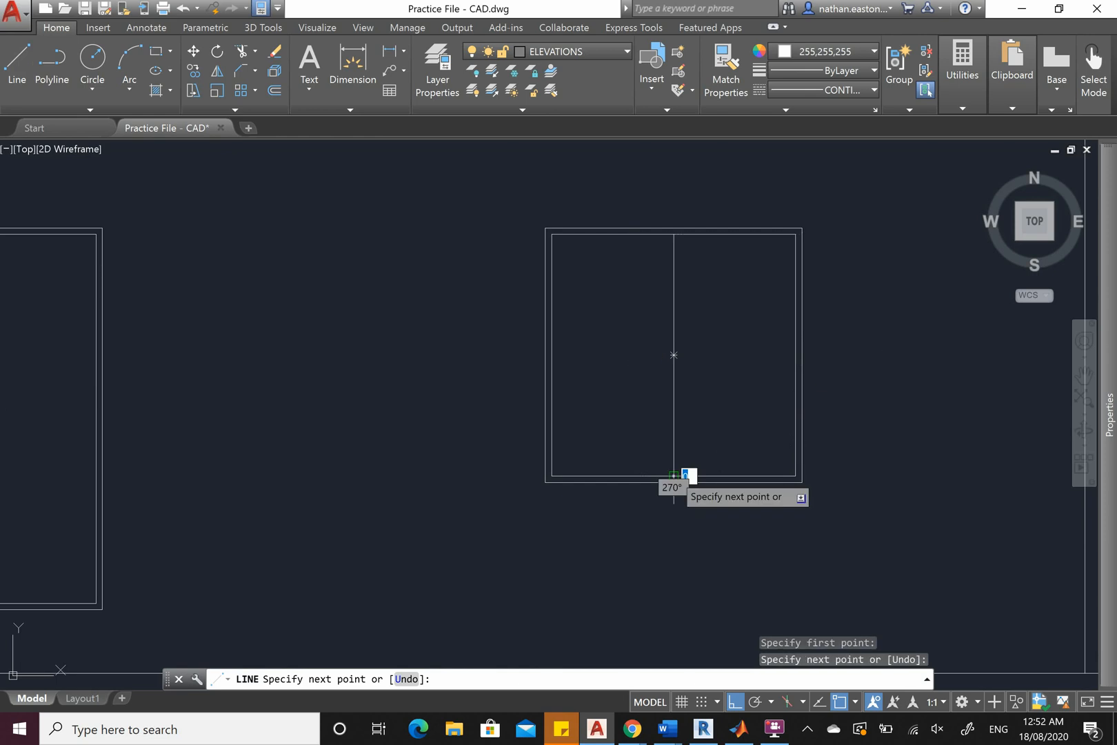
key(Escape)
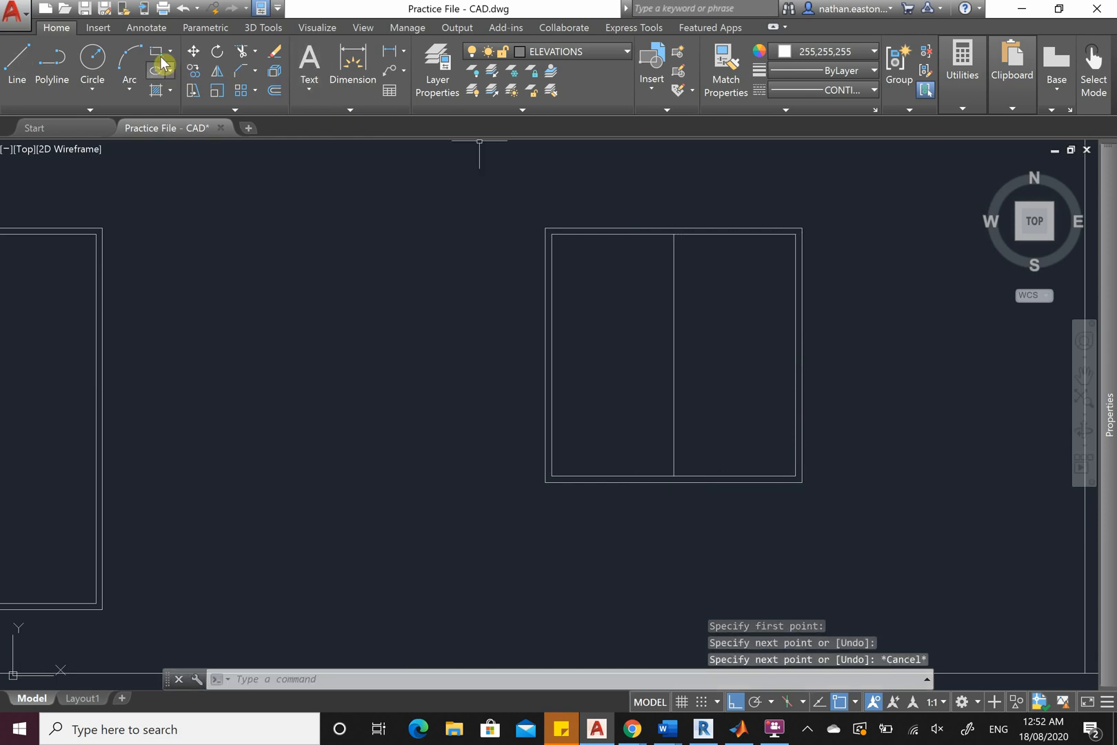
Draw a rectangle over the left half of the square window's inner frame, from its lower left corner to the centre line's top
scroll(598, 452, up, 4)
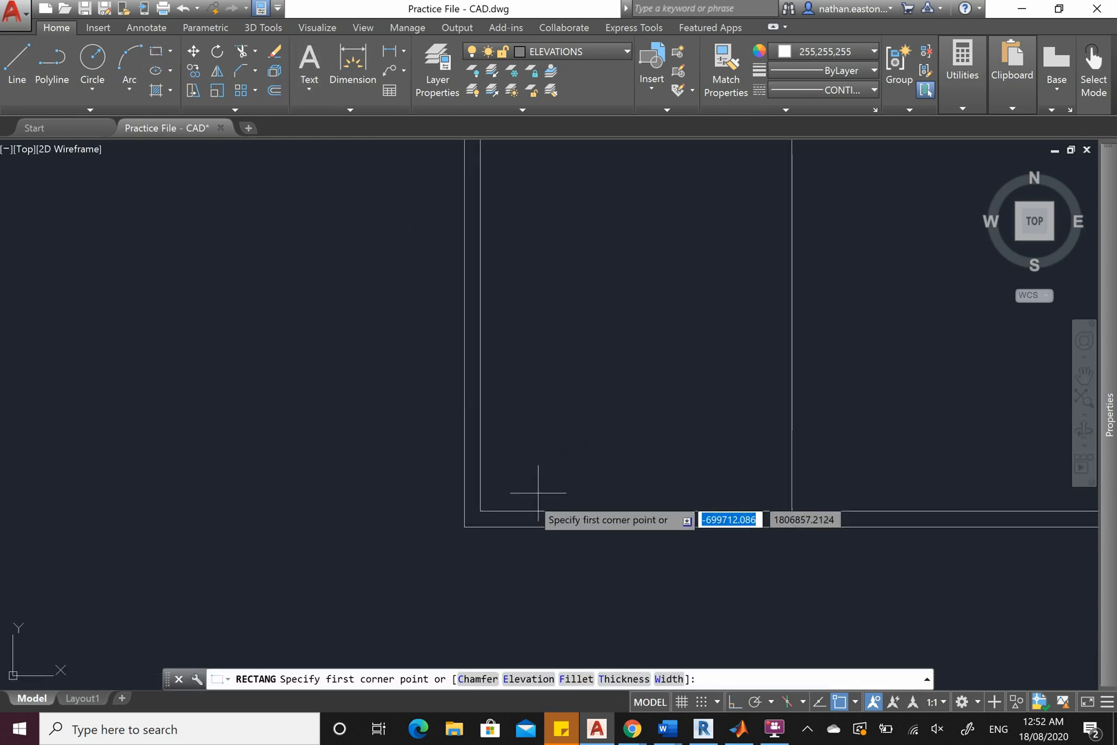
click(485, 509)
scroll(485, 510, down, 4)
scroll(607, 265, up, 4)
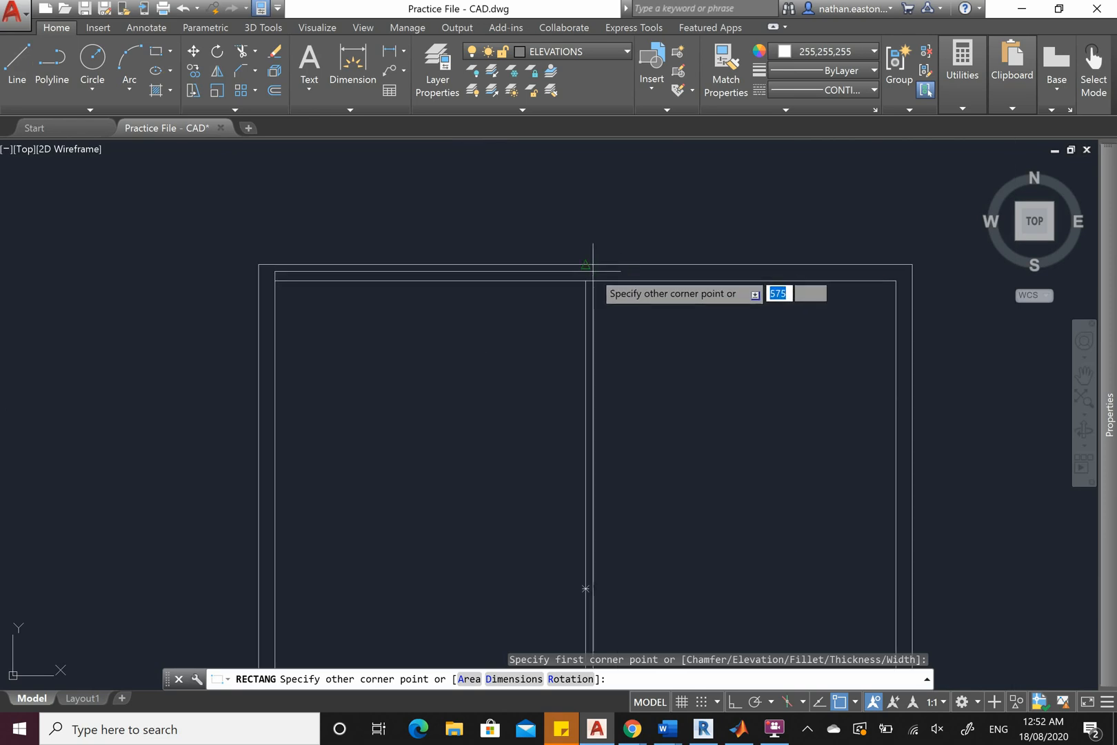
key(Escape)
scroll(587, 273, down, 4)
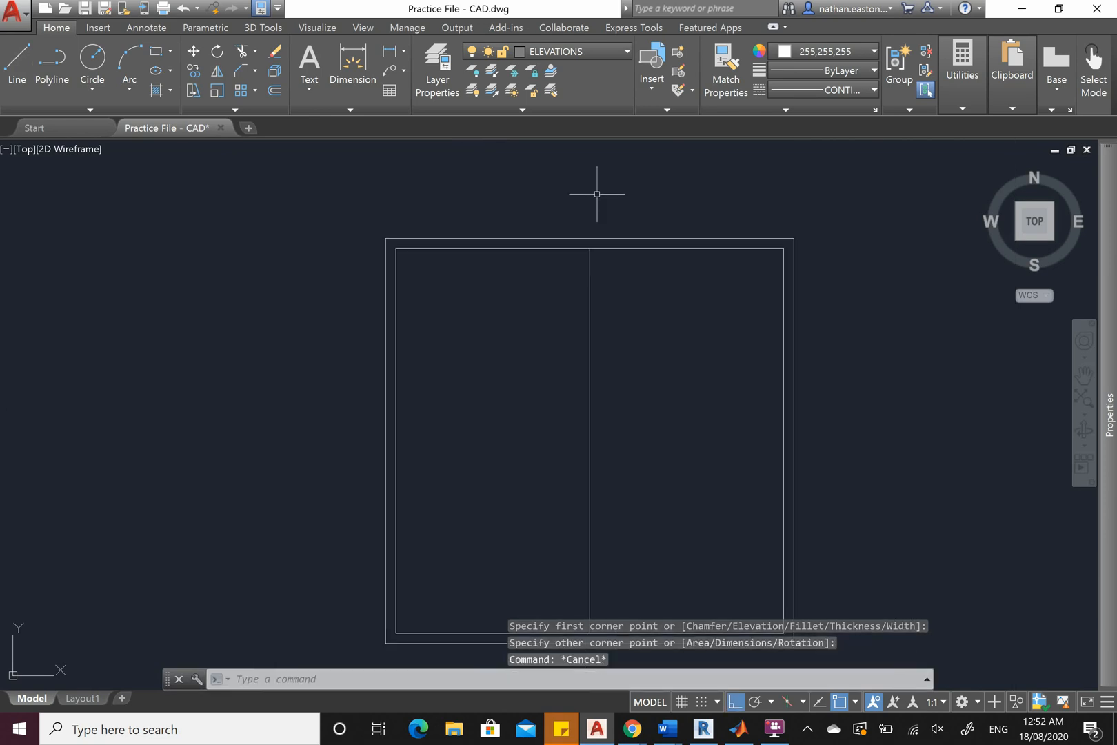
Delete the vertical centre line in the square window, keeping the left half rectangle
click(569, 241)
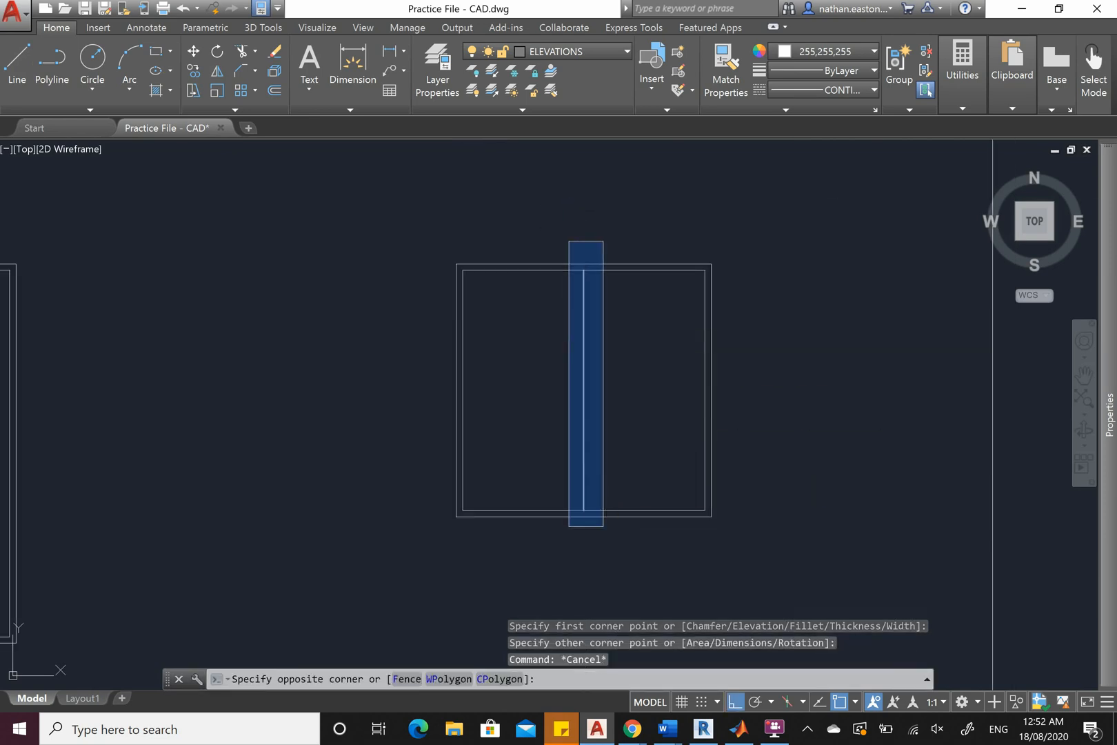
click(603, 526)
key(Delete)
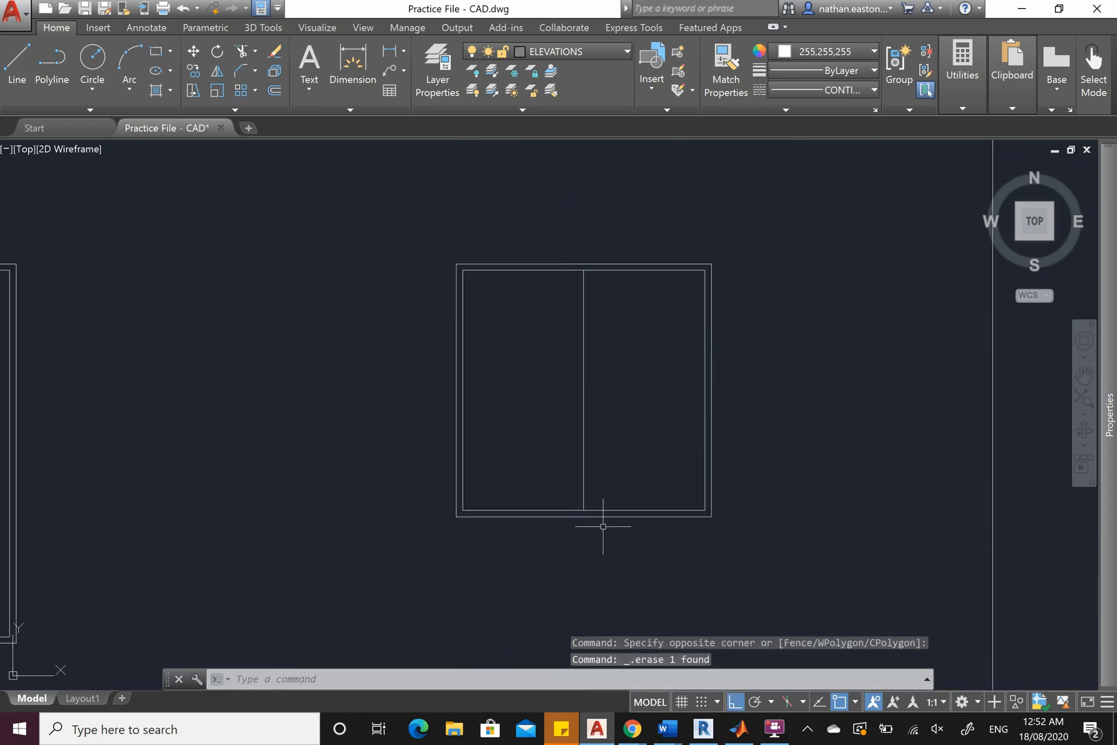
Offset the rectangle in the square window's left half inward by 30
click(274, 90)
right_click(353, 281)
click(397, 292)
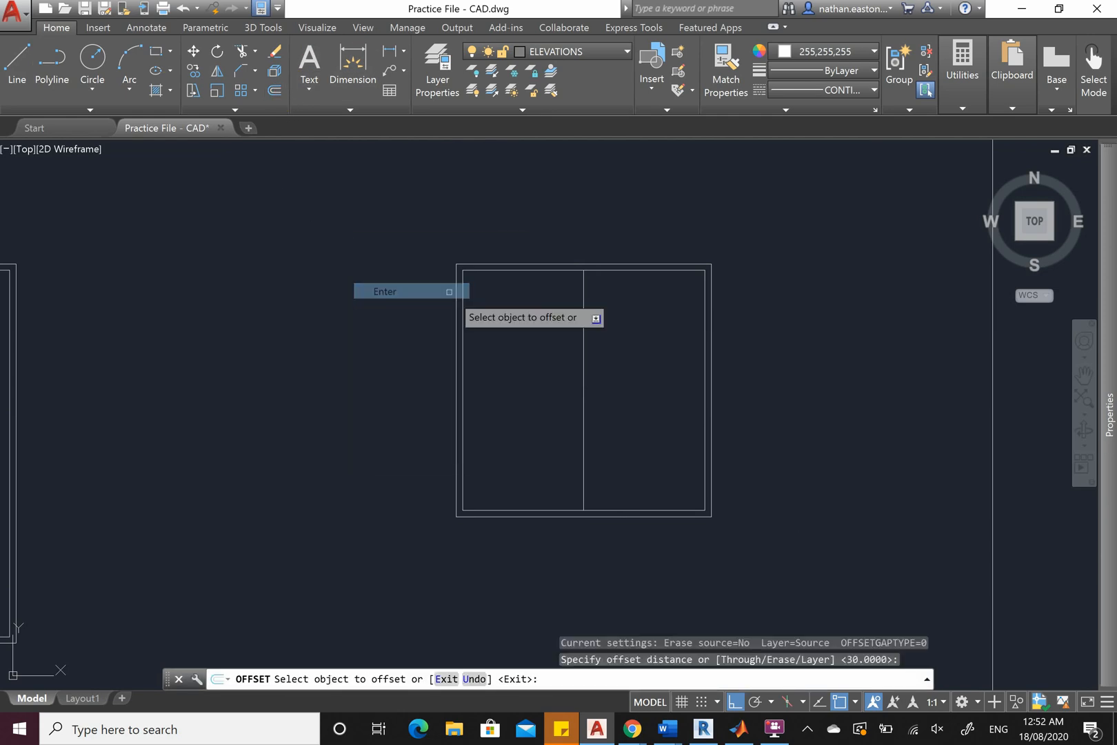
click(582, 390)
click(538, 380)
right_click(548, 373)
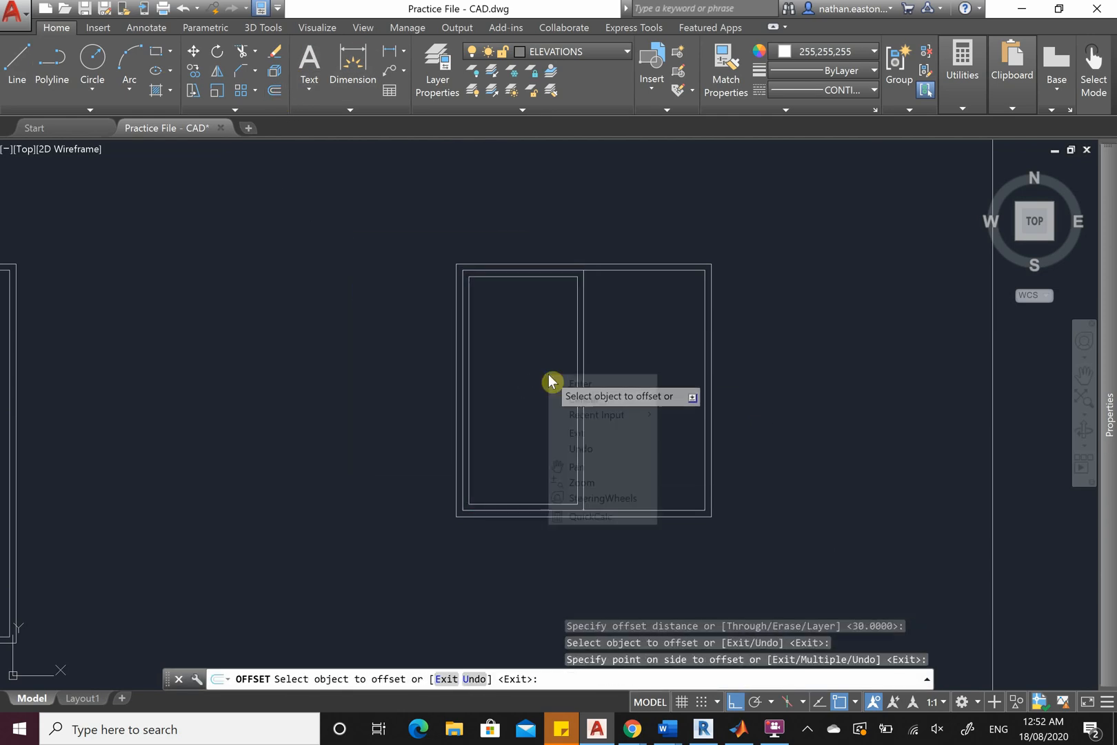
Draw a horizontal line 250 long, running rightward, inside the square window's left sash
click(553, 386)
scroll(651, 326, down, 2)
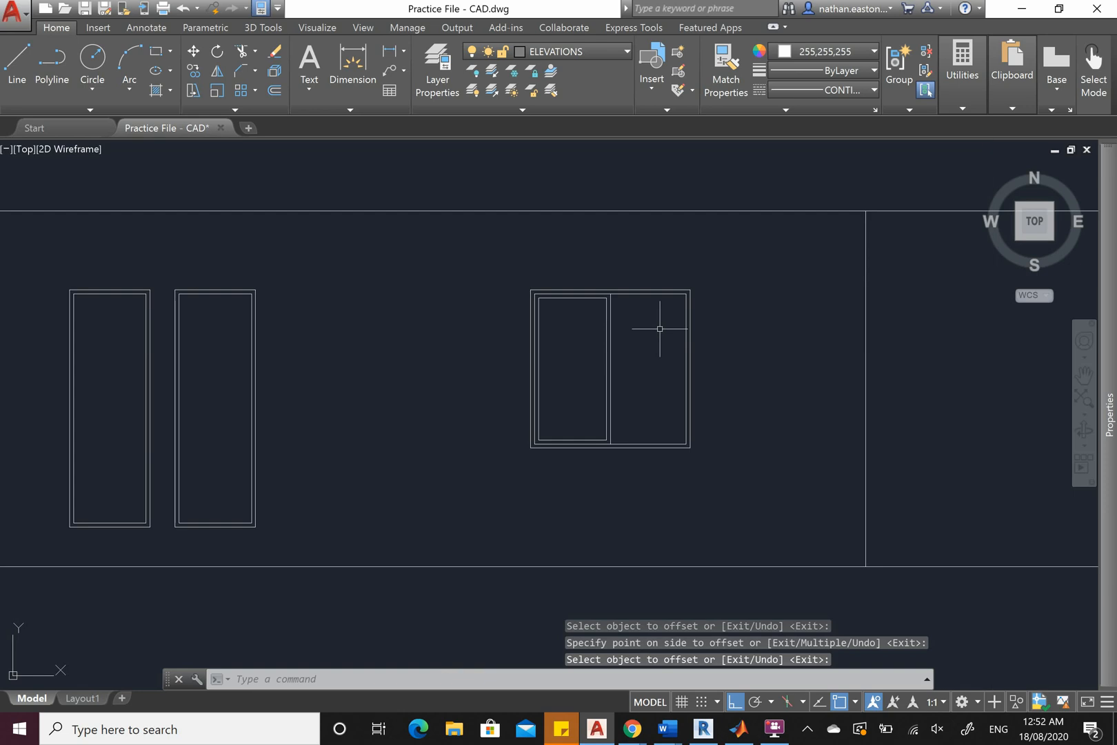
scroll(642, 331, up, 4)
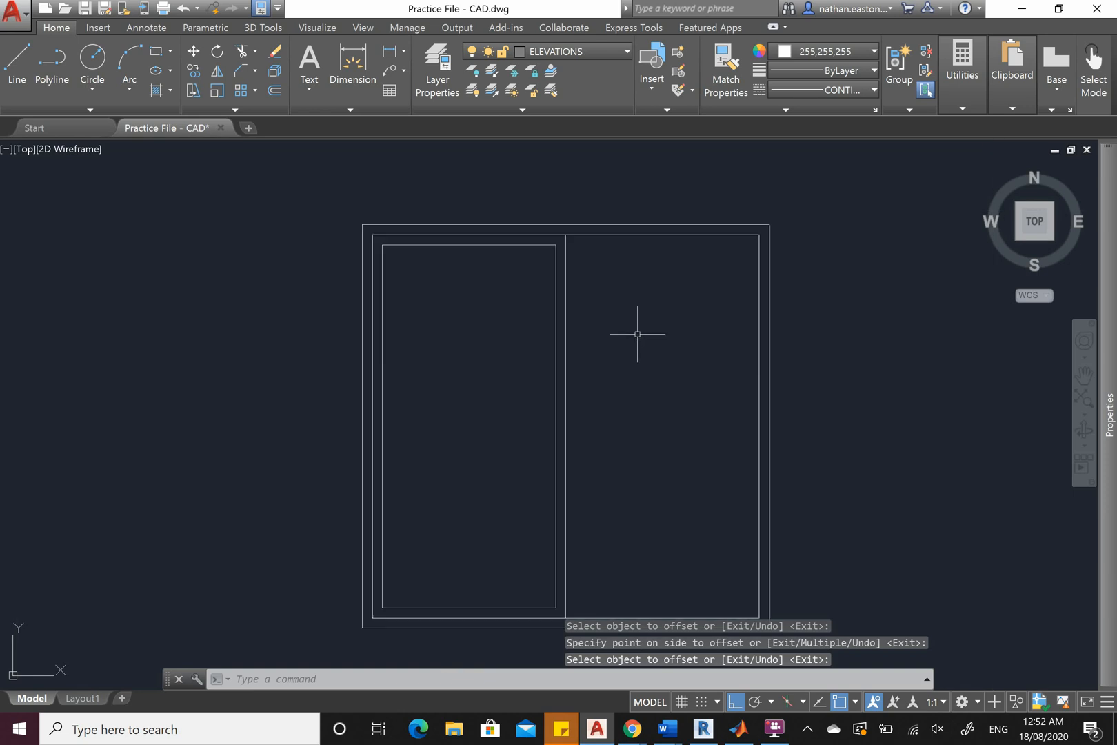
click(17, 61)
scroll(458, 426, up, 3)
click(401, 407)
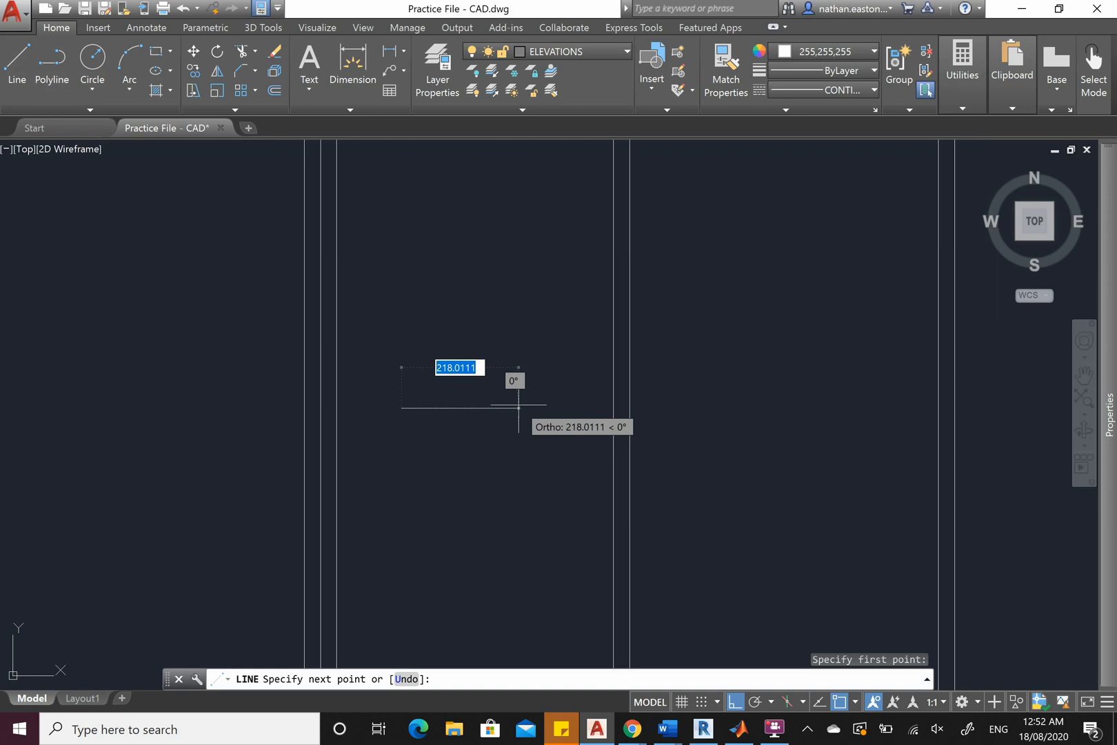
text(250)
key(Return)
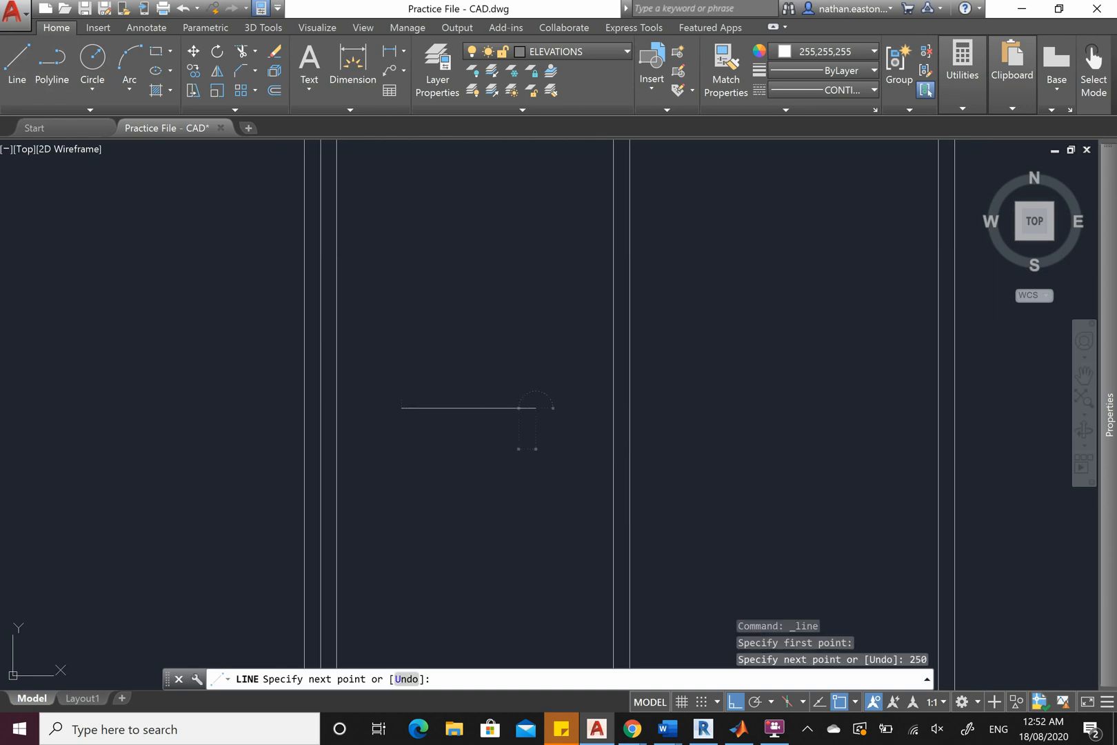
key(Escape)
Draw a line 50 long from the right end of the 250-long line, running leftward along it
click(16, 61)
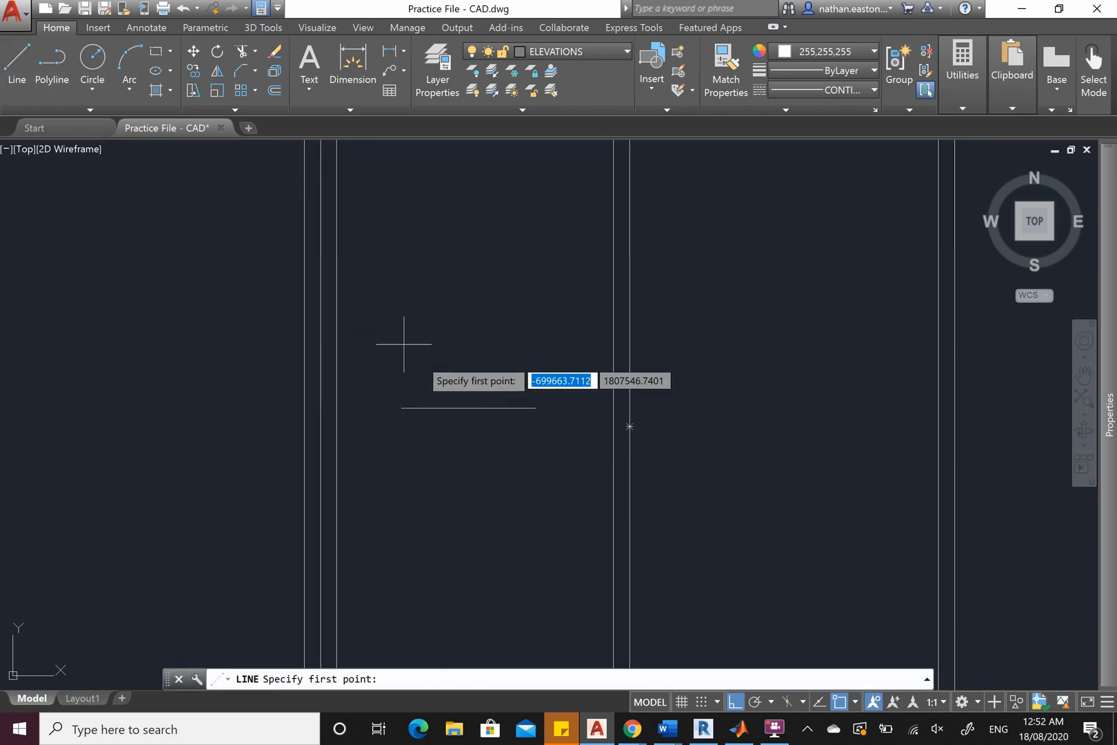
click(536, 408)
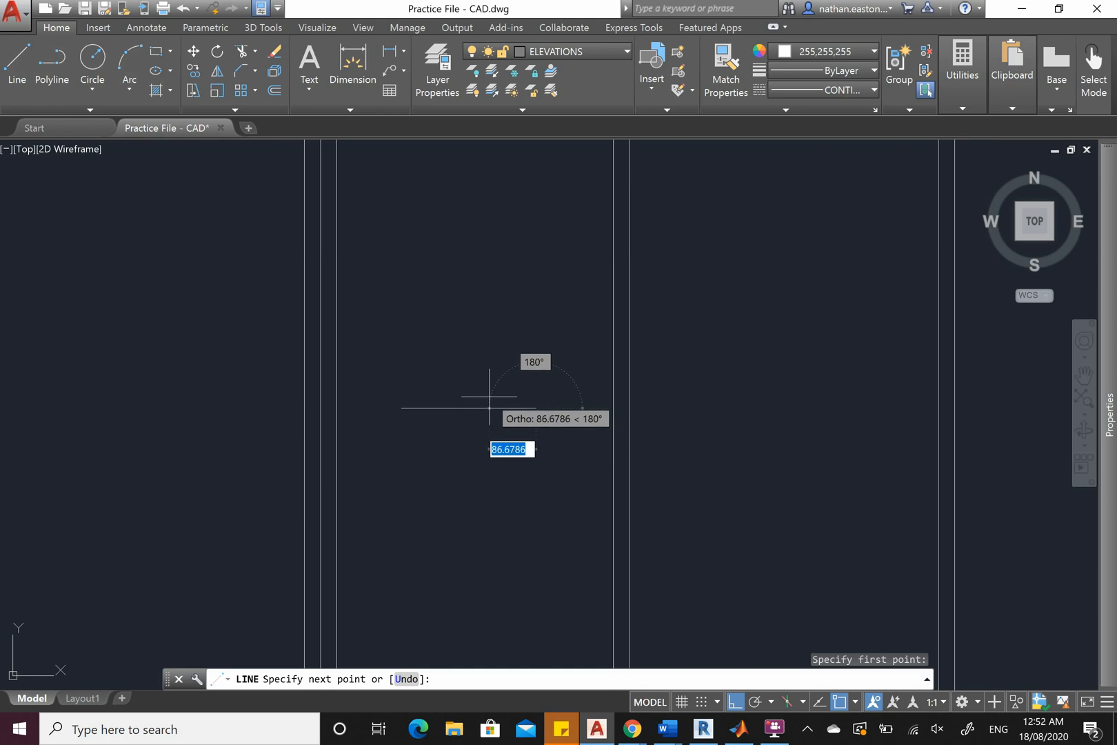
text(50)
key(Return)
key(Escape)
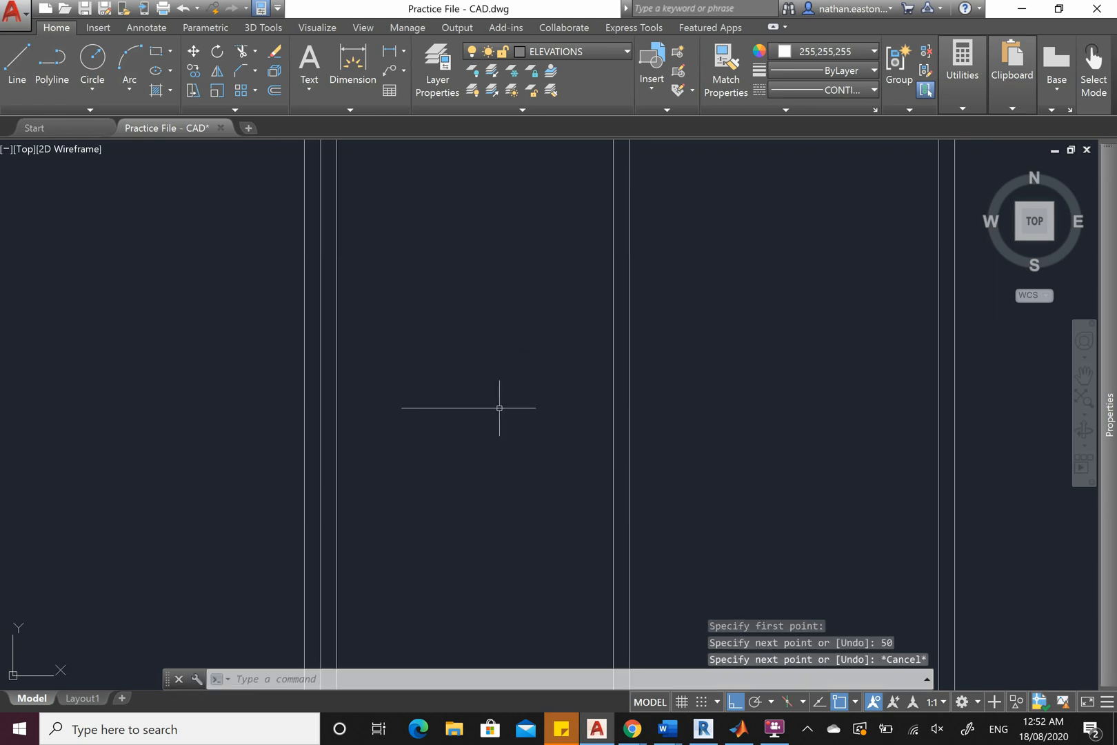
key(Escape)
Stretch the left end of the 50-long line to the midpoint of the 250-long line
click(518, 408)
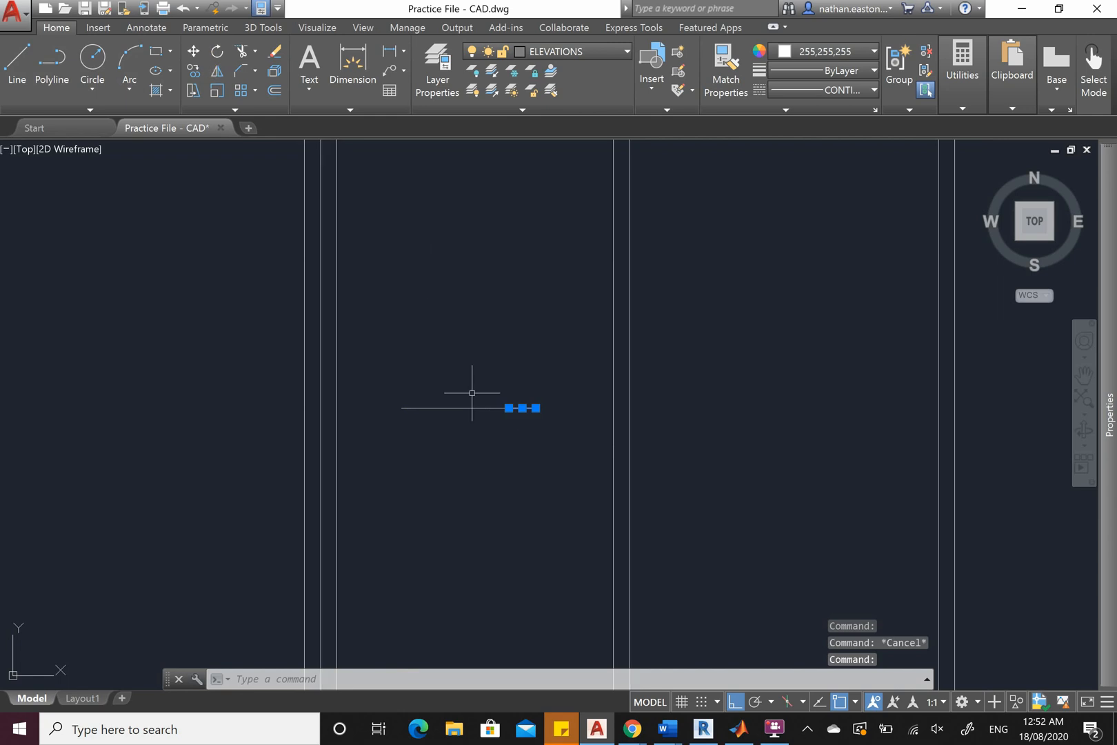
click(509, 407)
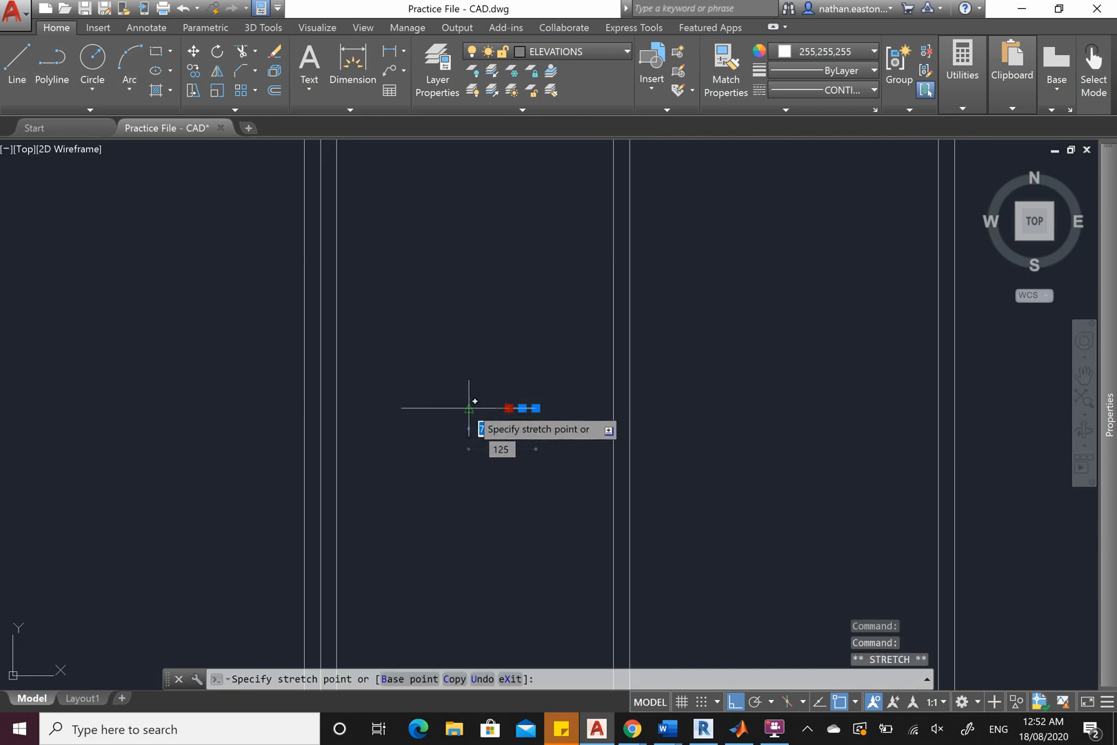
click(469, 407)
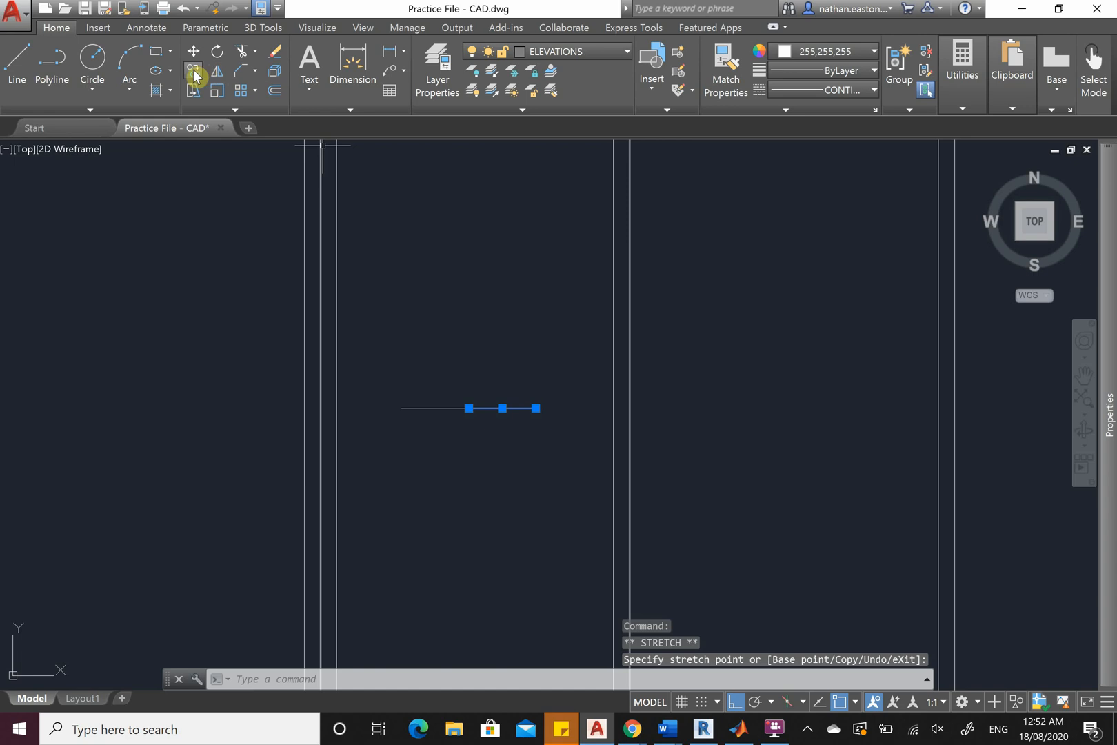
Rotate the shorter line that lies over the right half of the 250-long horizontal line
click(217, 51)
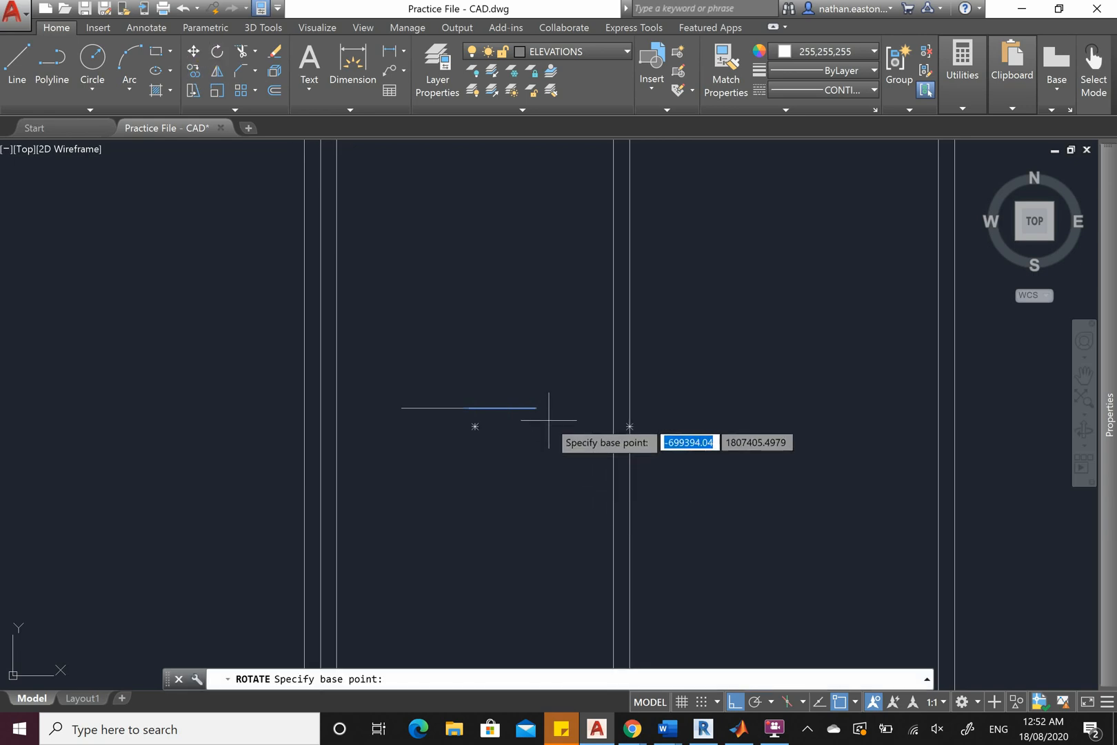
Rotate the short line by -45° about the tip end of the horizontal arrow shaft
click(503, 408)
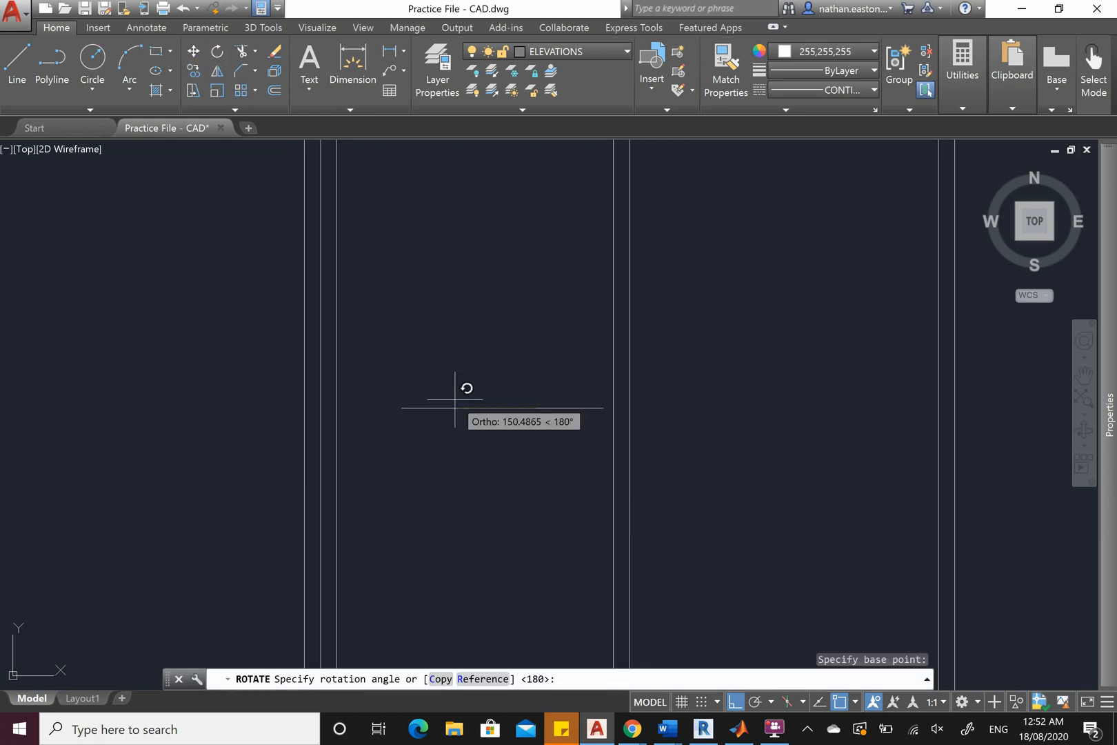
text(-45)
key(Return)
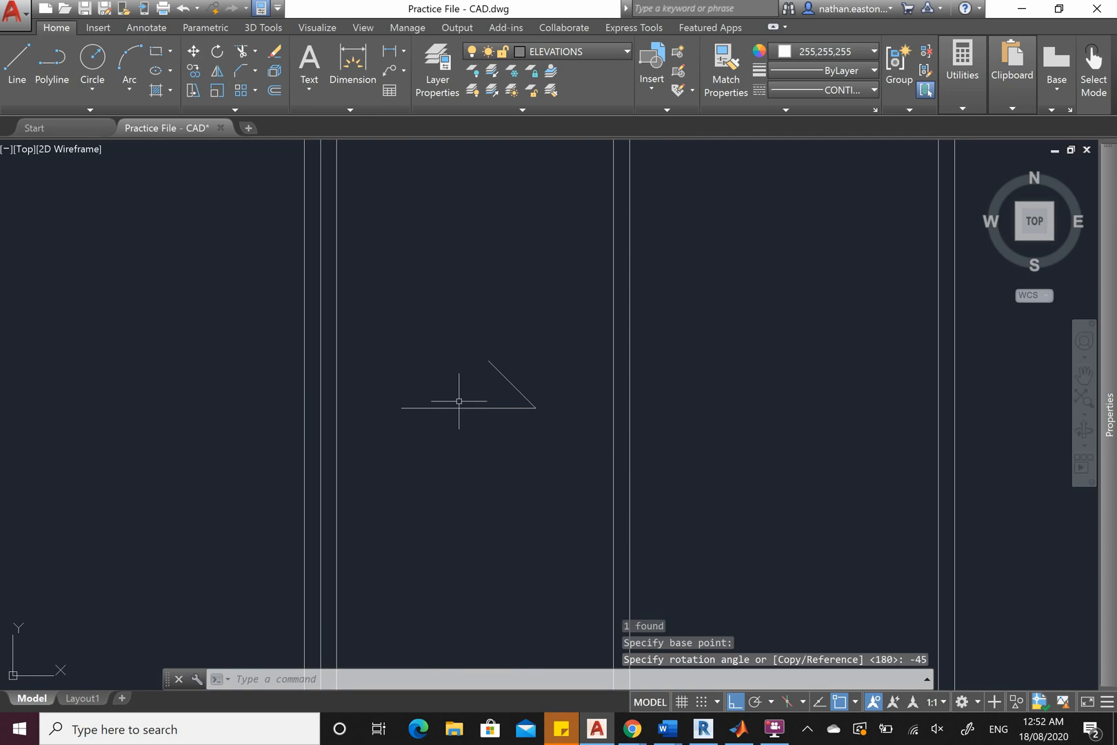
Mirror the angled arrowhead line across the horizontal shaft, keeping the source line
click(509, 374)
click(485, 389)
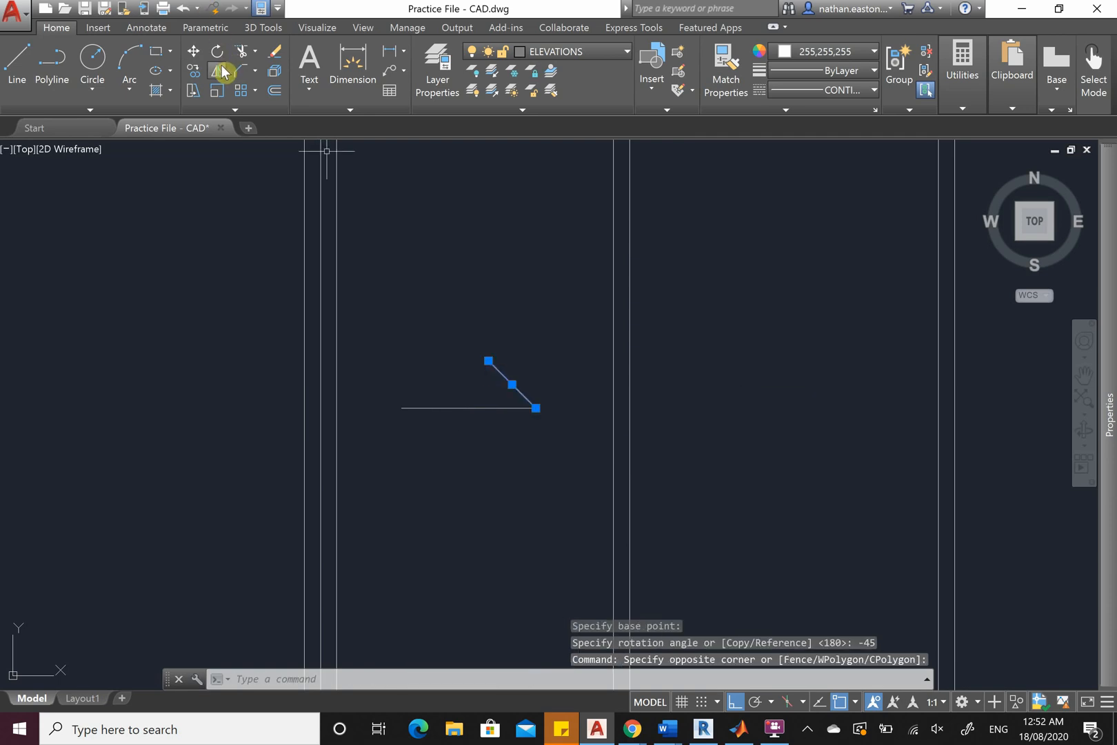
click(537, 408)
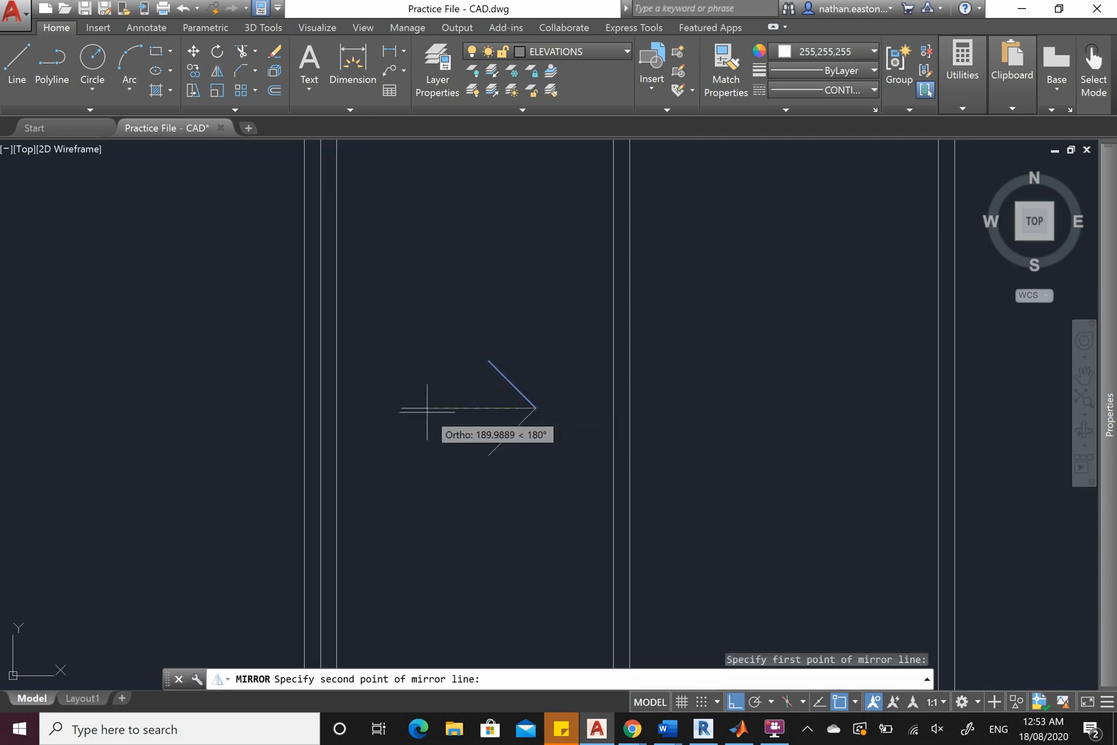
click(404, 408)
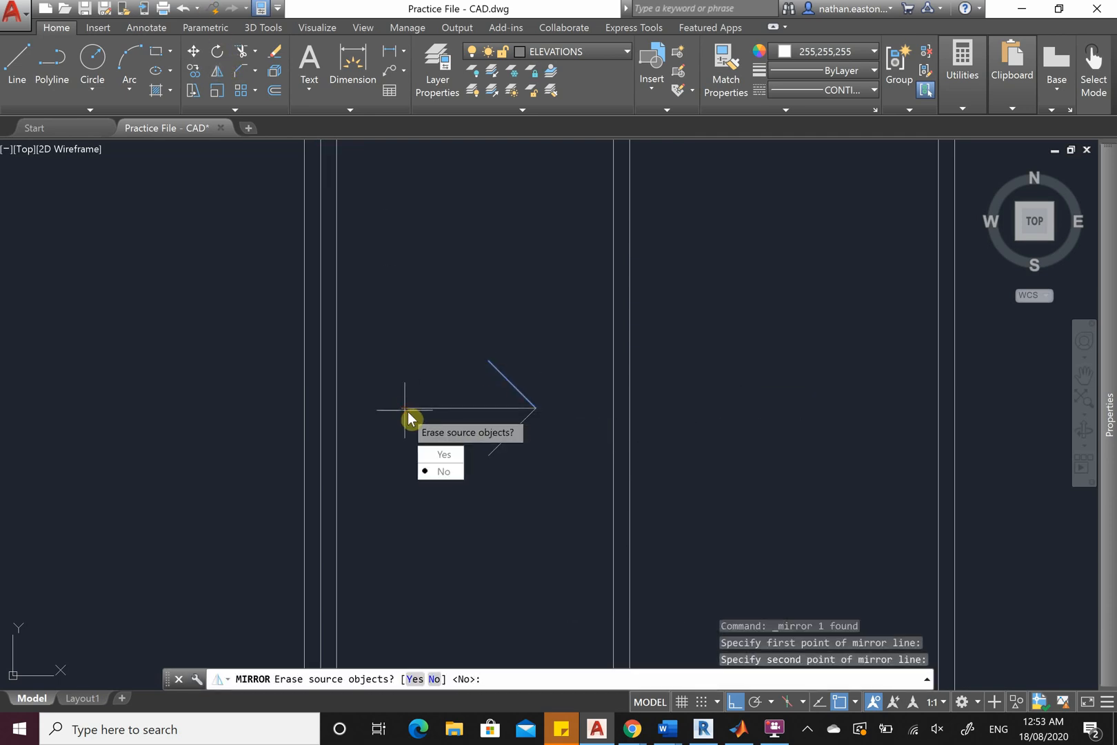
click(441, 471)
scroll(389, 443, down, 4)
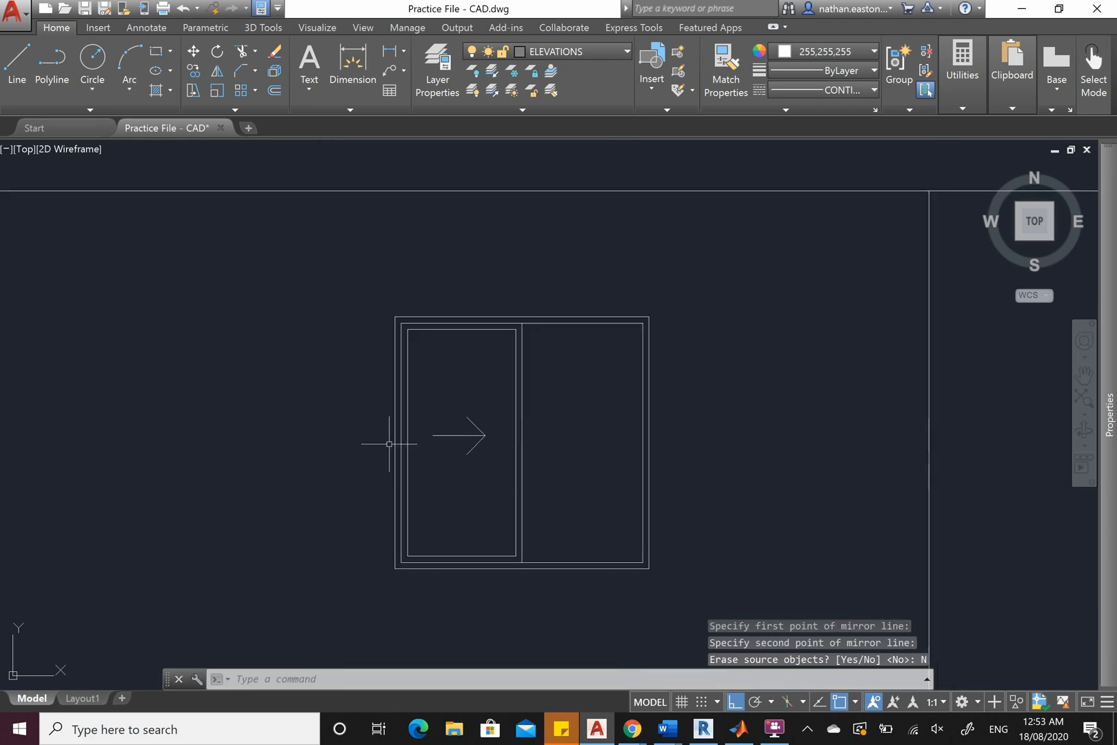
Examine the elevation's windows and the matching window labels along the floor plan's front wall
scroll(482, 300, down, 1)
scroll(481, 351, up, 3)
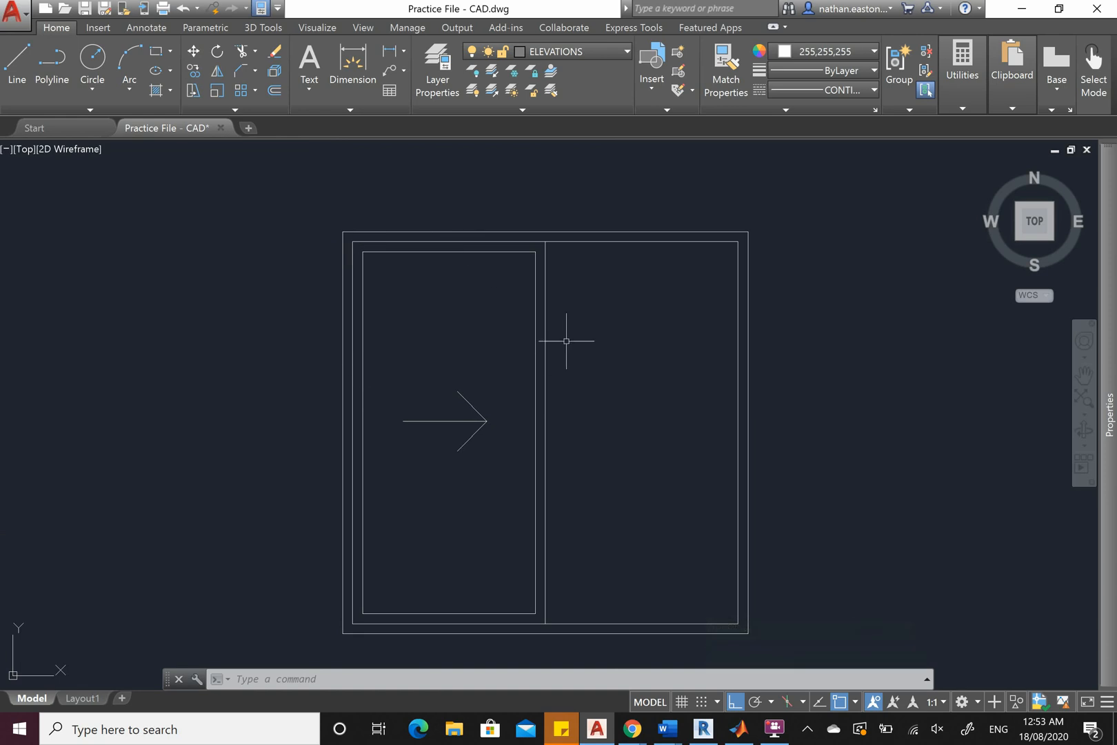
scroll(630, 378, down, 4)
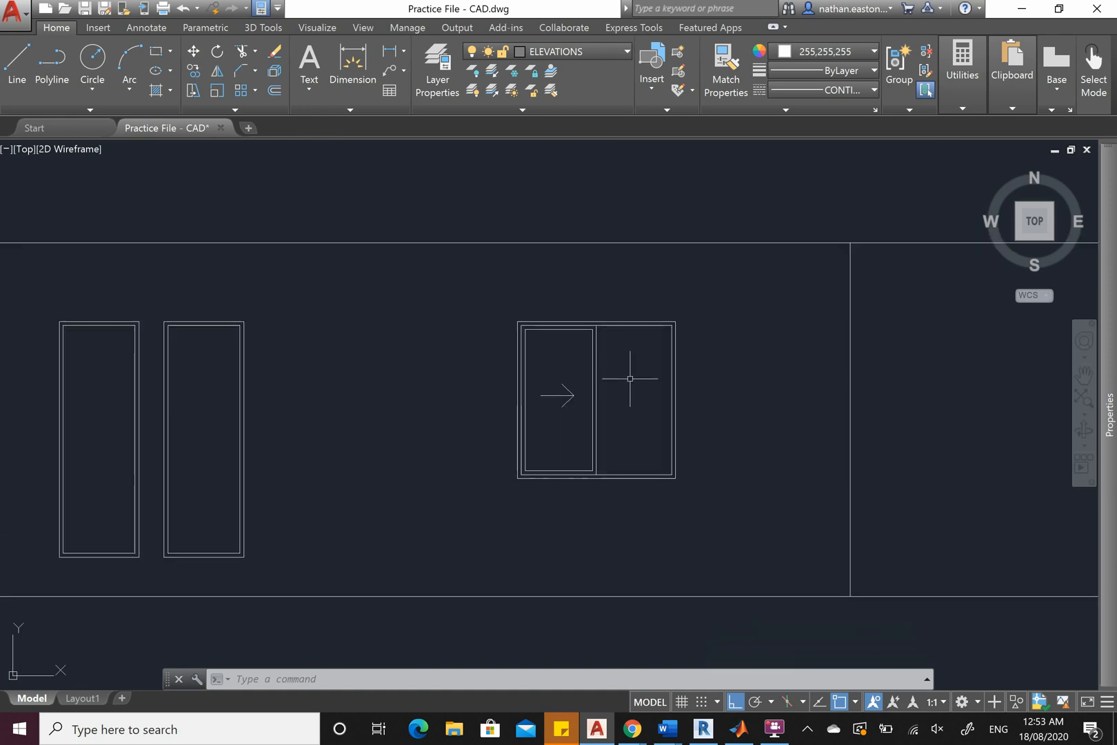
scroll(669, 393, down, 4)
scroll(541, 419, up, 2)
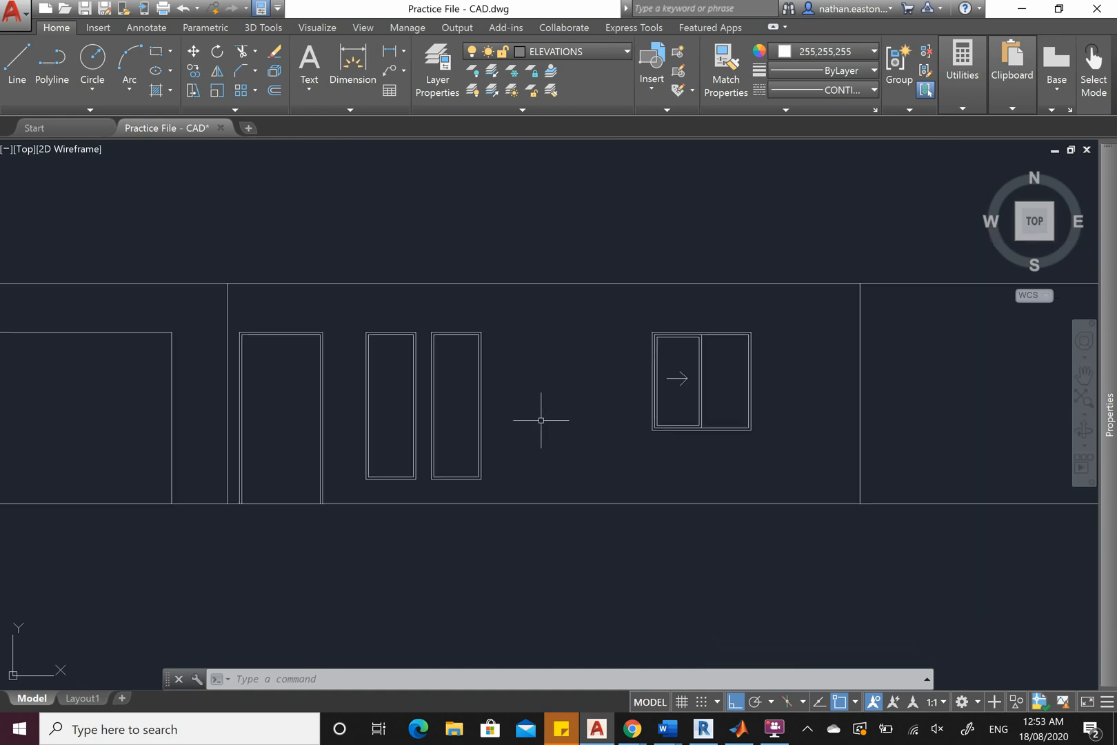
scroll(381, 403, up, 4)
scroll(504, 538, down, 4)
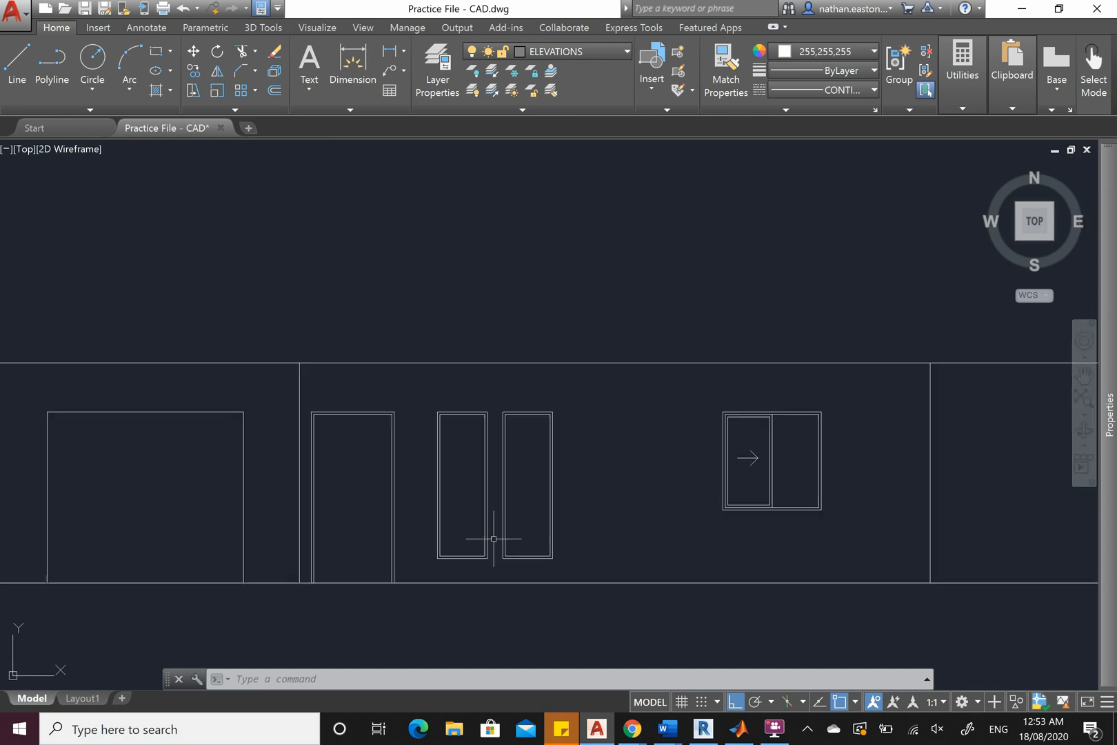
scroll(493, 535, down, 5)
scroll(496, 180, up, 6)
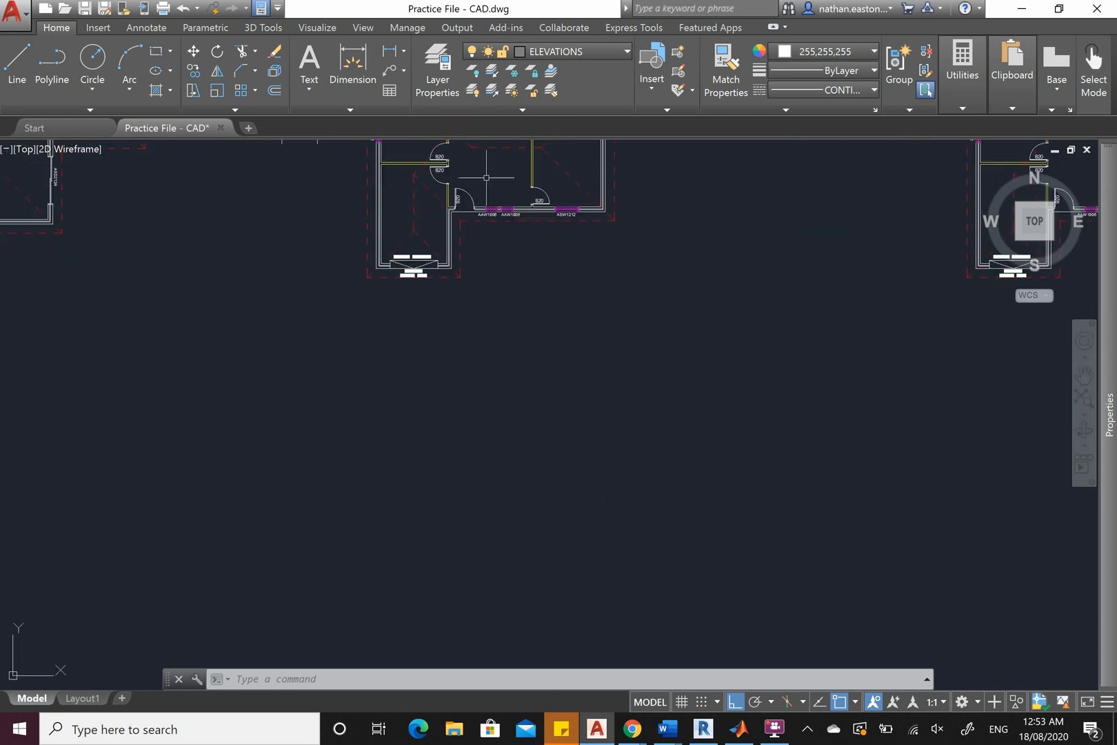
scroll(511, 211, down, 3)
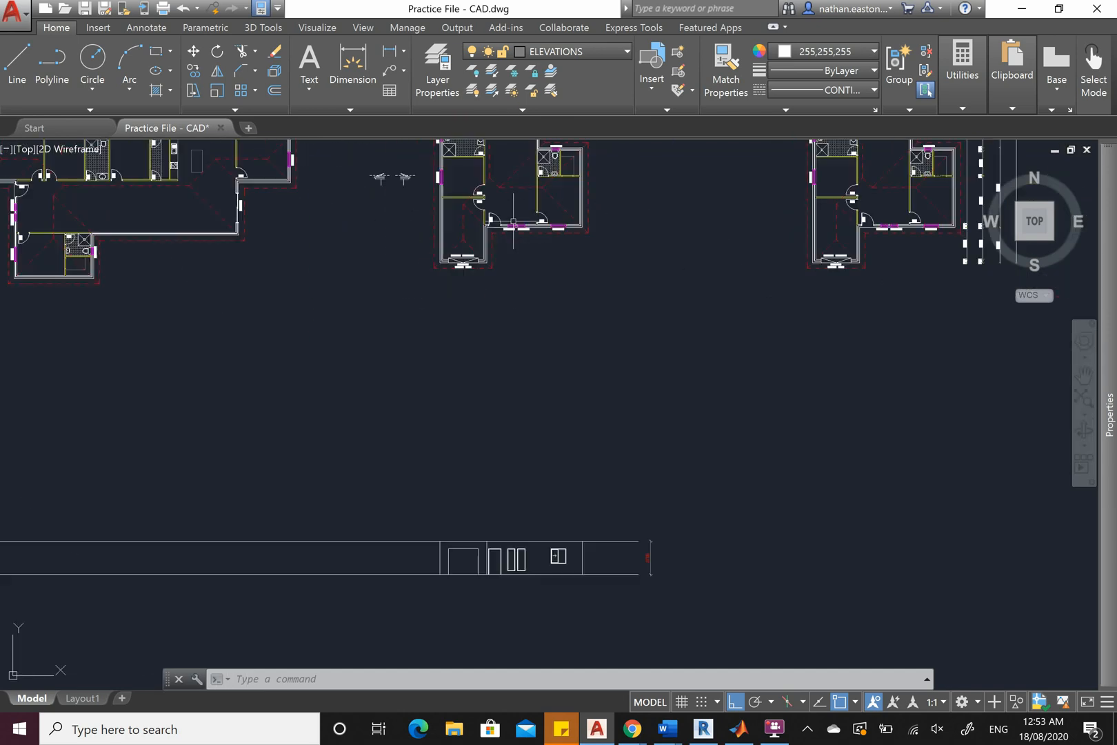
scroll(498, 466, down, 2)
scroll(523, 394, up, 6)
scroll(579, 376, up, 2)
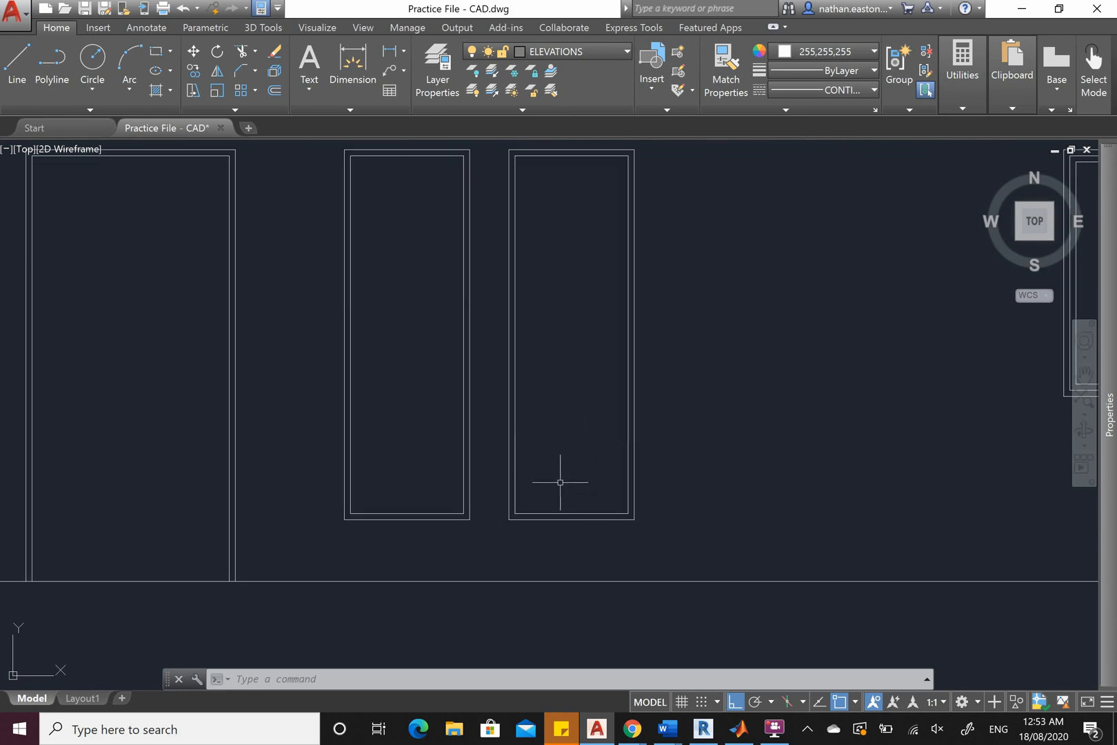
scroll(560, 482, down, 4)
scroll(558, 463, up, 2)
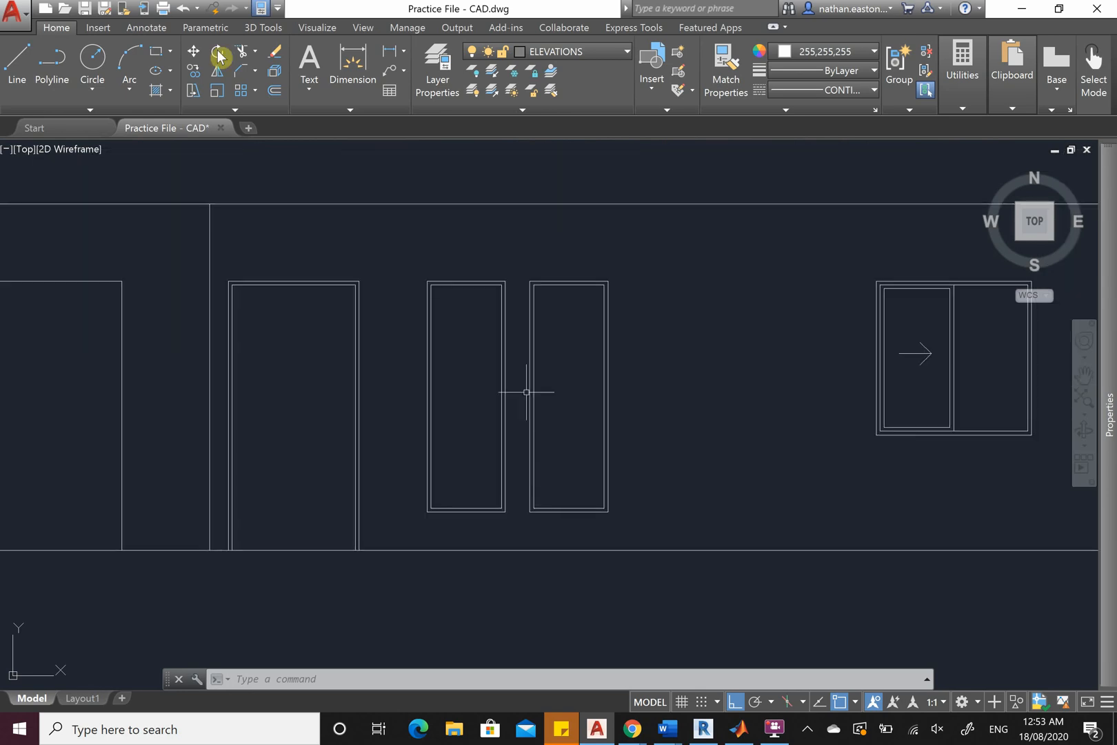
Draw a line along the inner bottom edge of the second tall window's frame, from corner to corner
click(26, 74)
scroll(588, 511, up, 2)
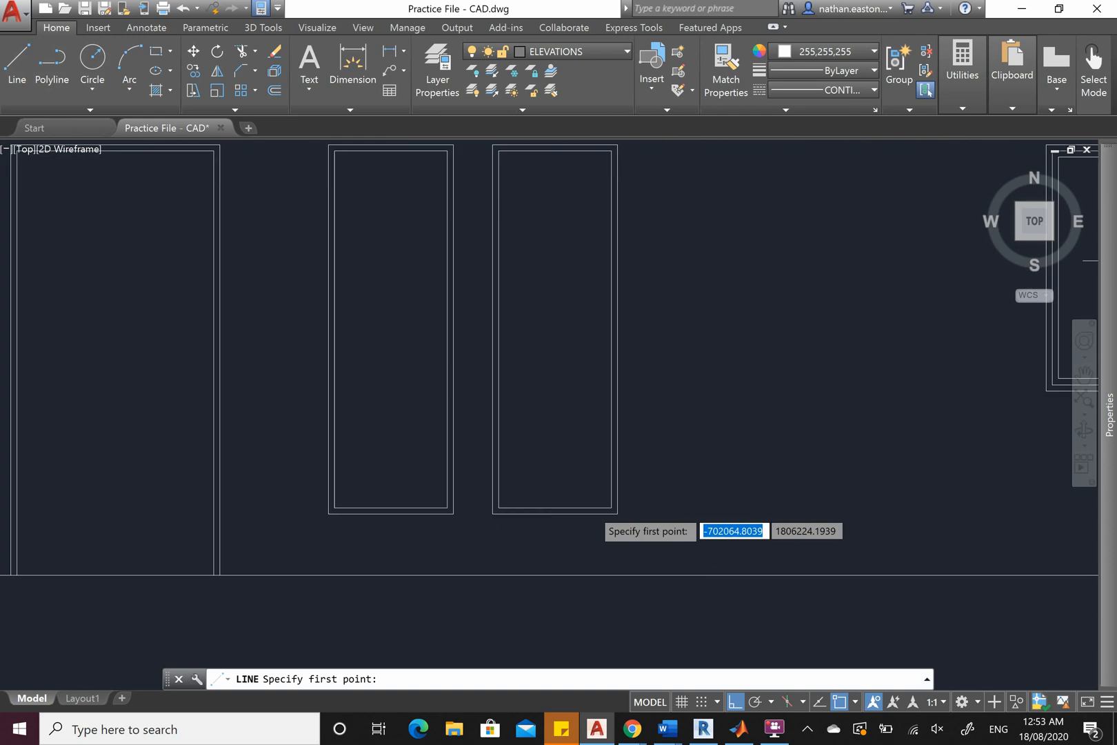
scroll(449, 506, up, 3)
click(353, 506)
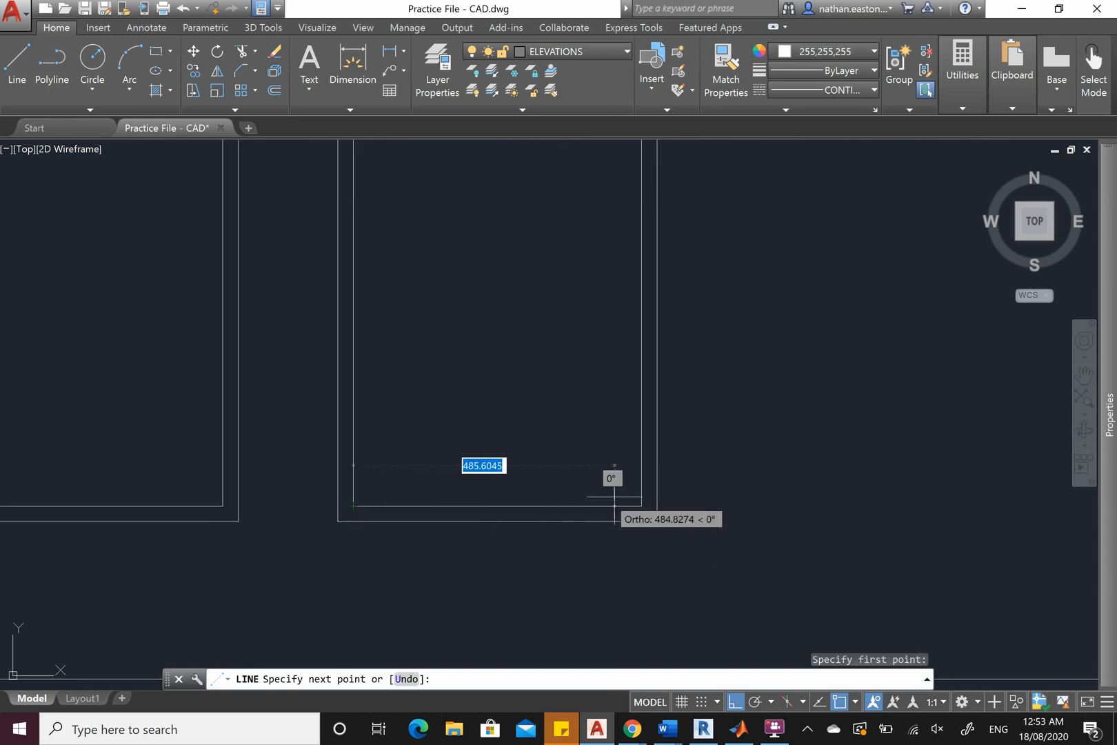
click(642, 506)
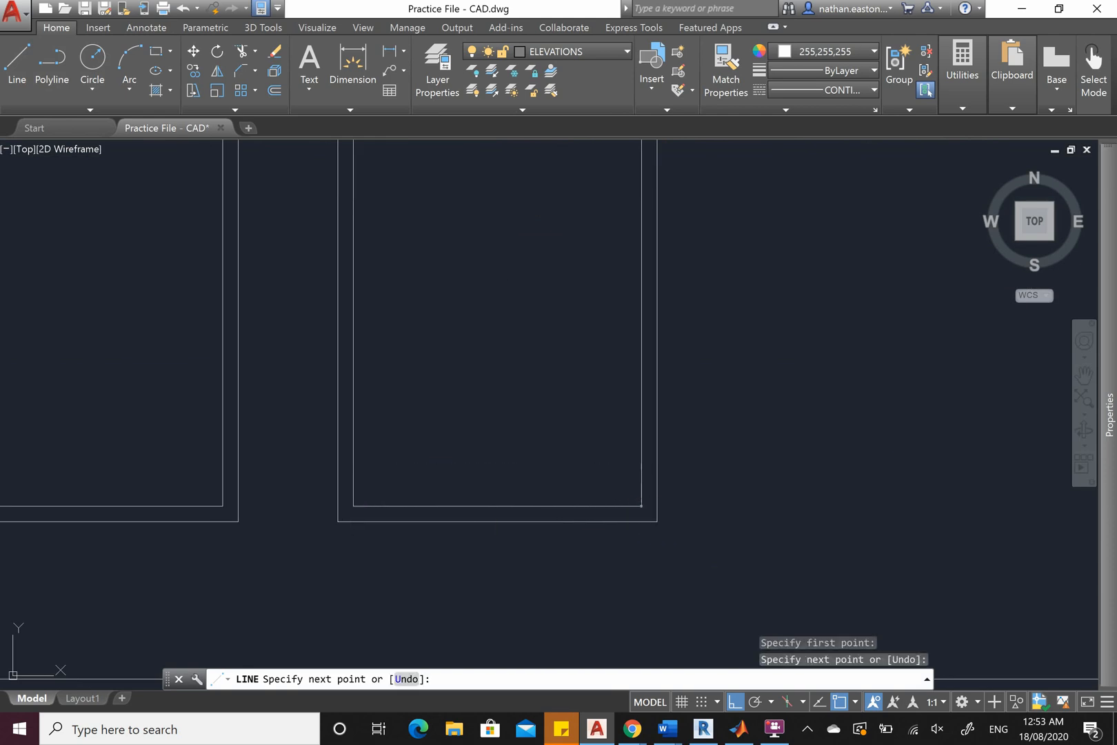
key(Escape)
click(597, 506)
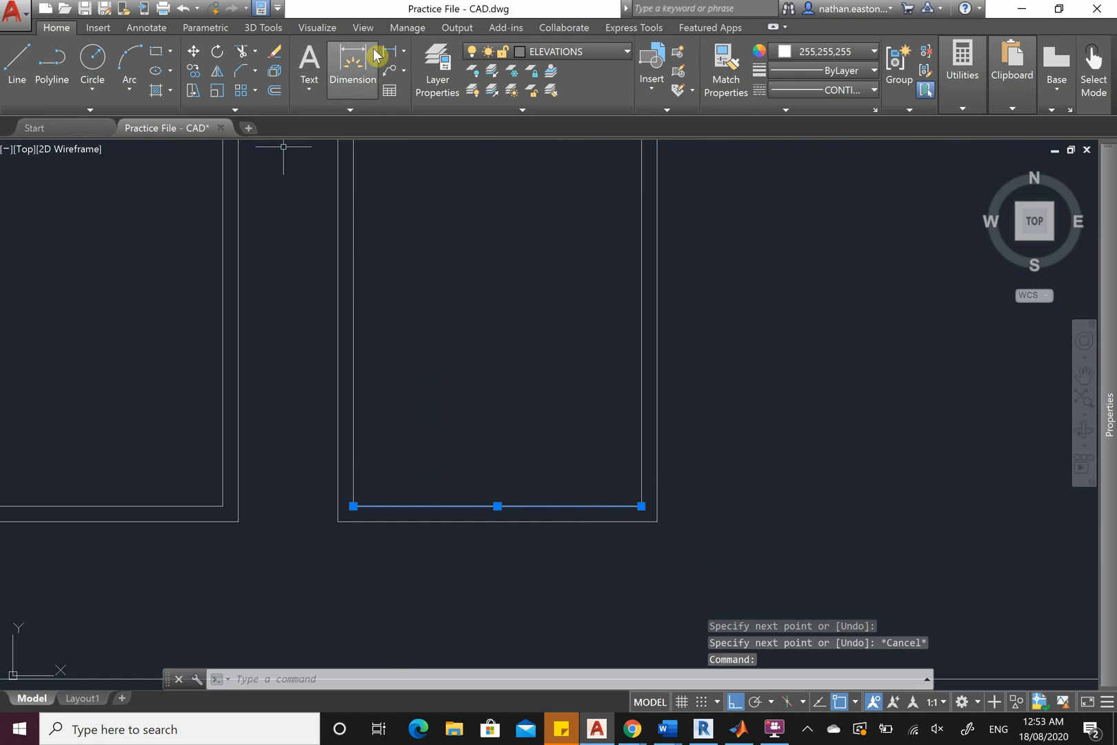
key(Escape)
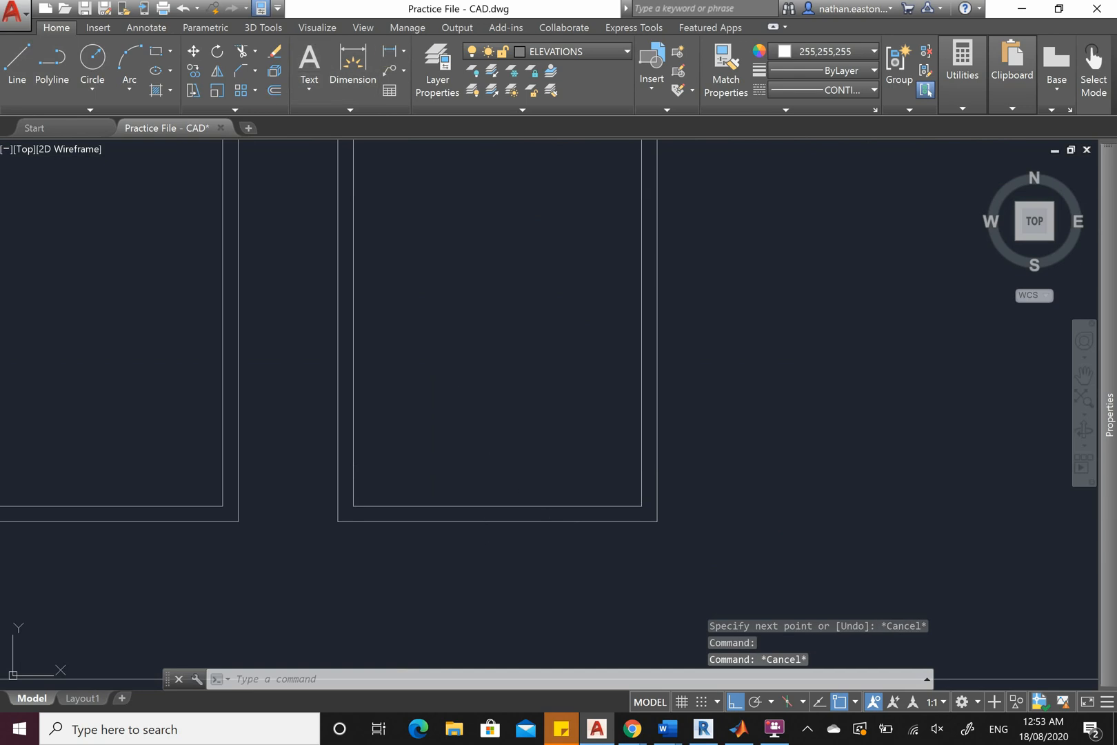
Move the new horizontal line in the second tall window straight up by 400
click(487, 506)
click(193, 50)
scroll(494, 419, down, 5)
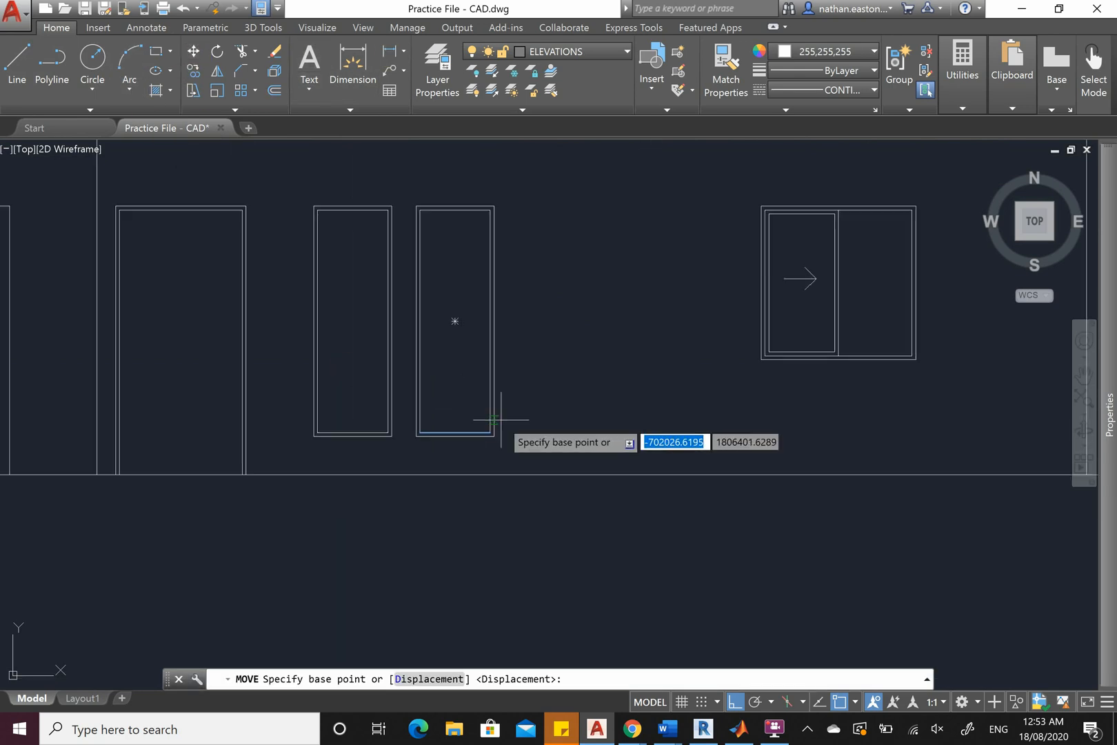
click(493, 419)
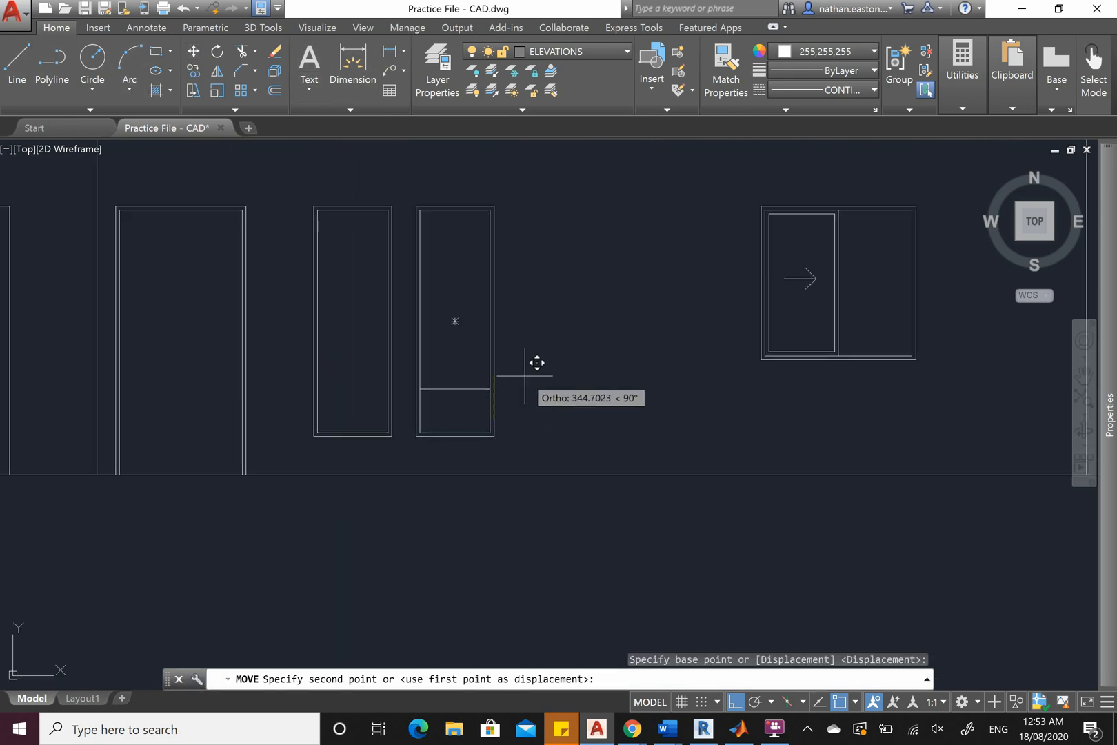
text(400)
key(Return)
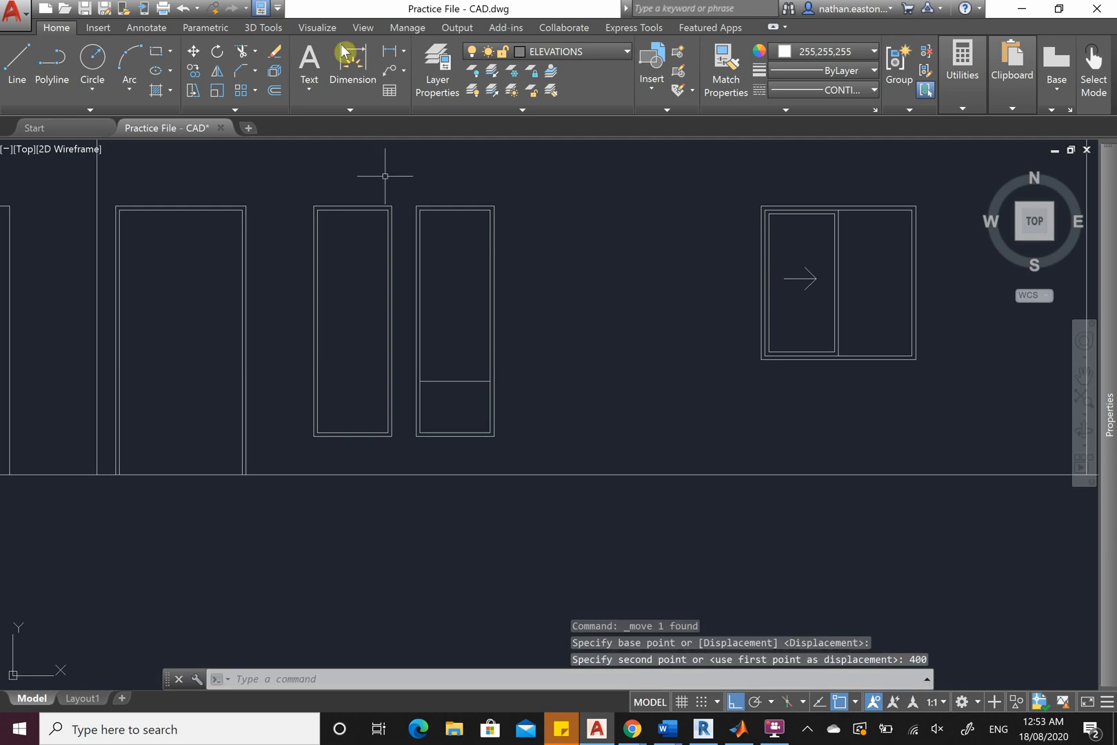
click(156, 51)
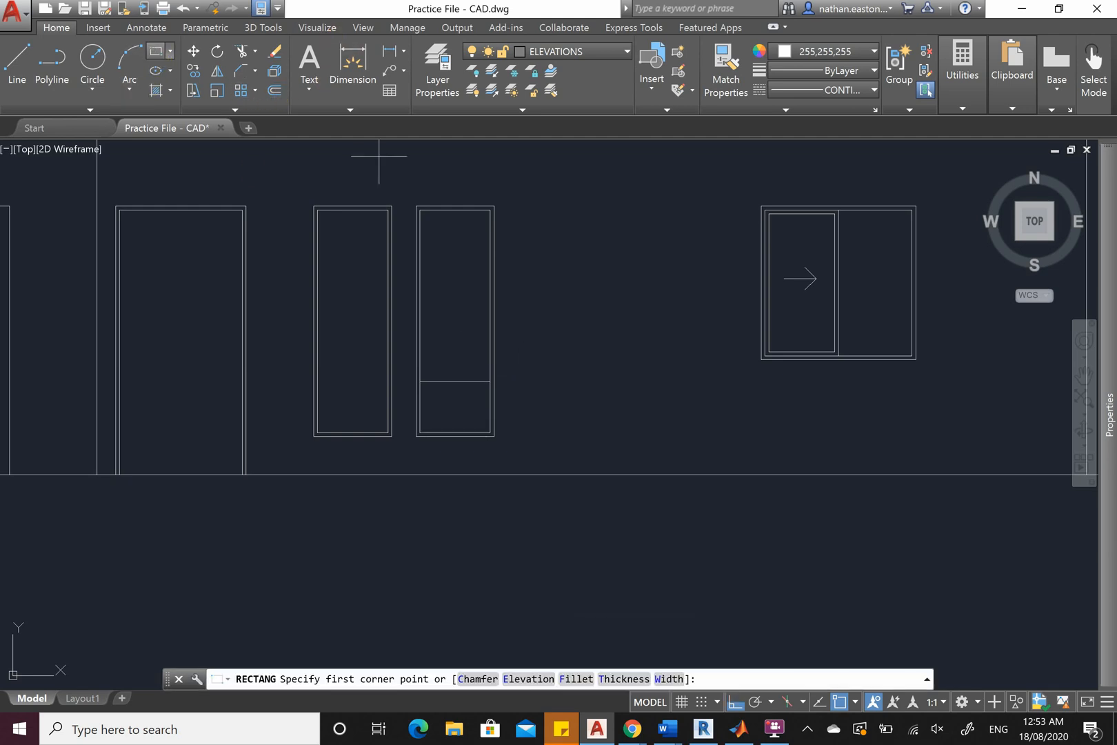
scroll(486, 414, up, 5)
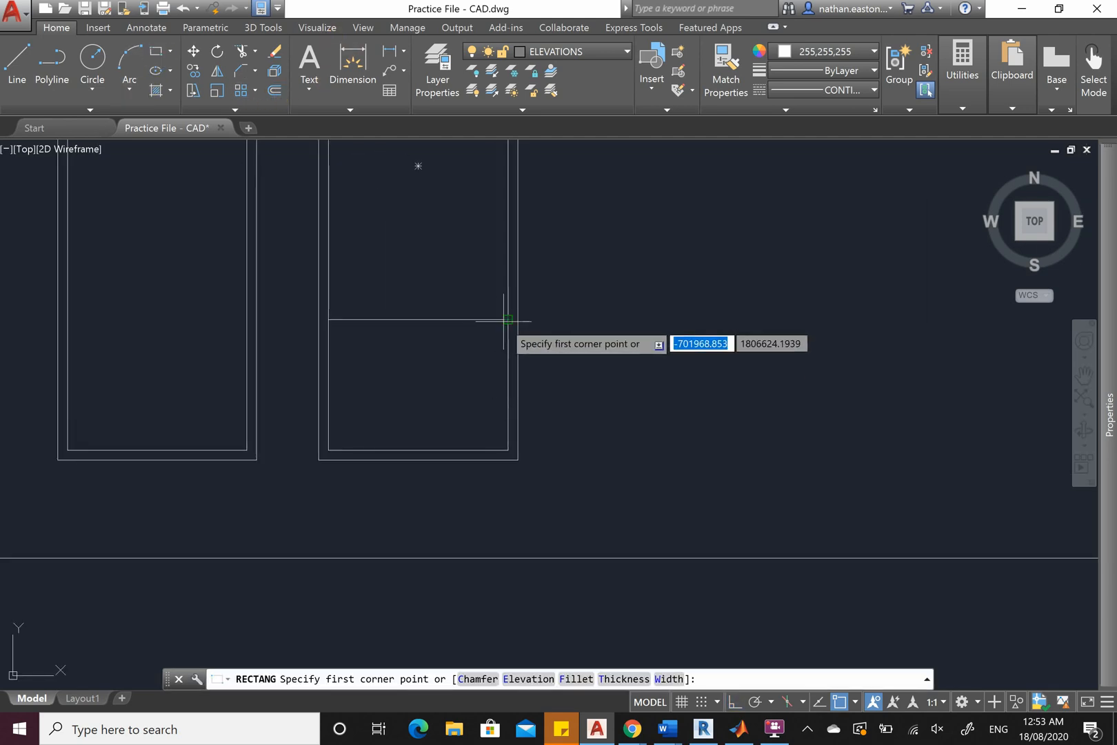
key(Escape)
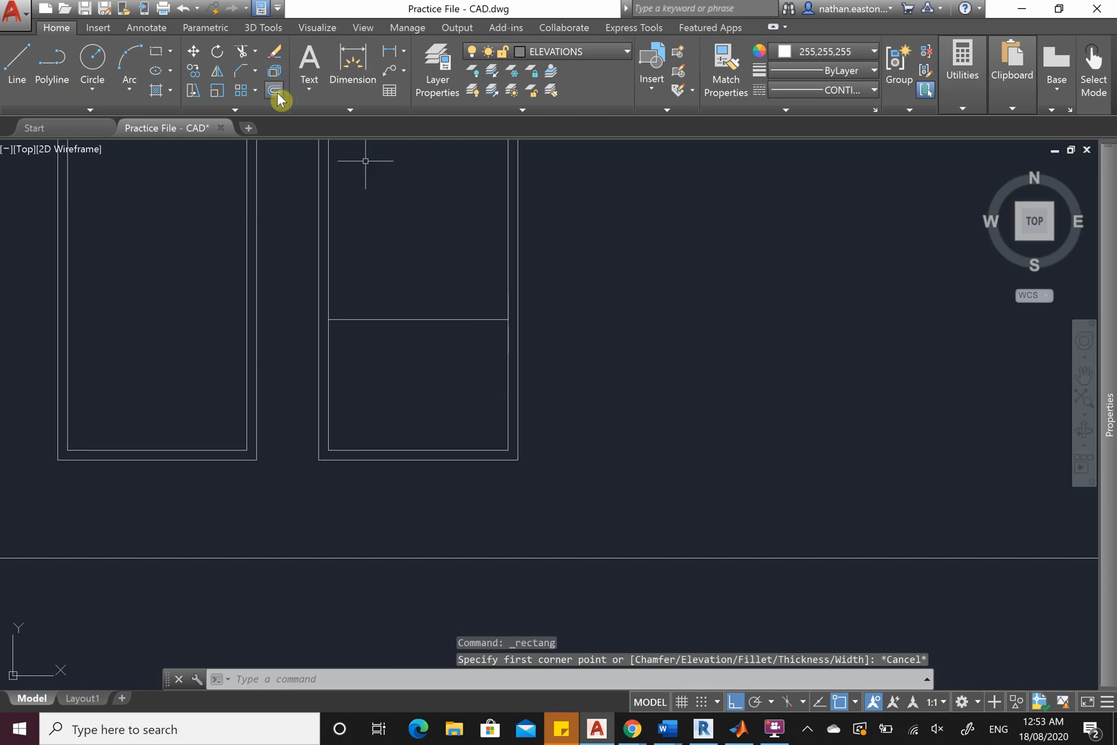
Offset the second tall window's horizontal divider line downward by 30
click(275, 93)
right_click(449, 303)
click(482, 310)
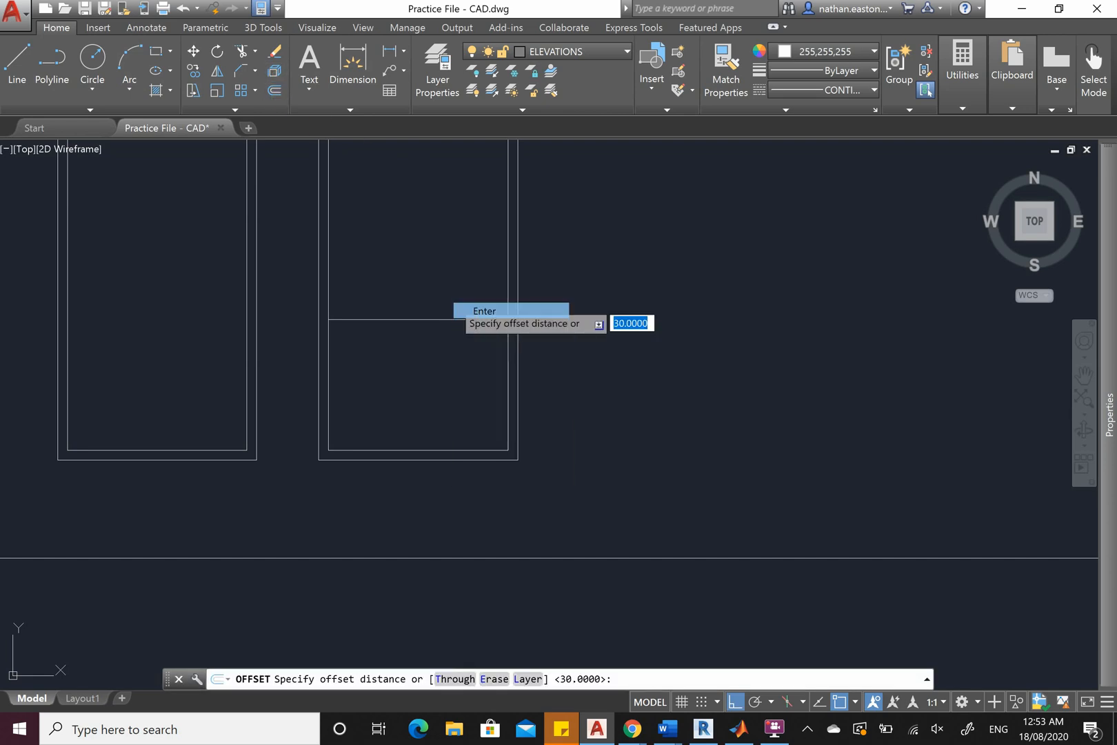
click(455, 318)
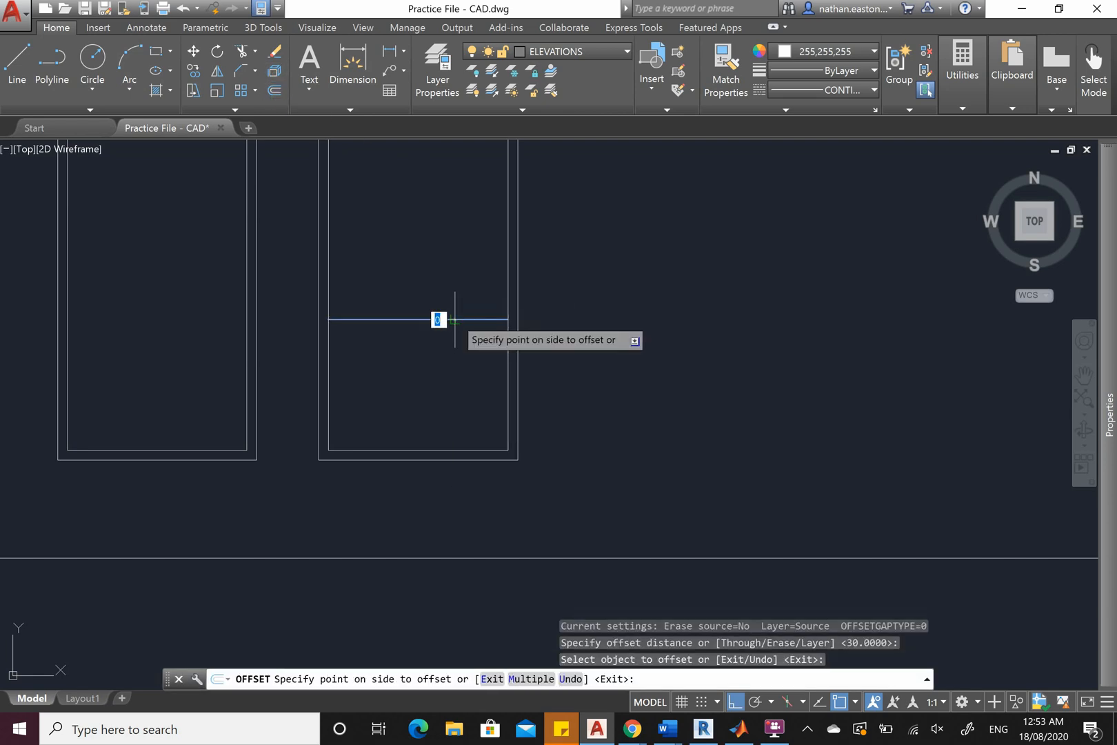
click(449, 364)
key(Escape)
scroll(578, 491, down, 5)
scroll(577, 432, up, 2)
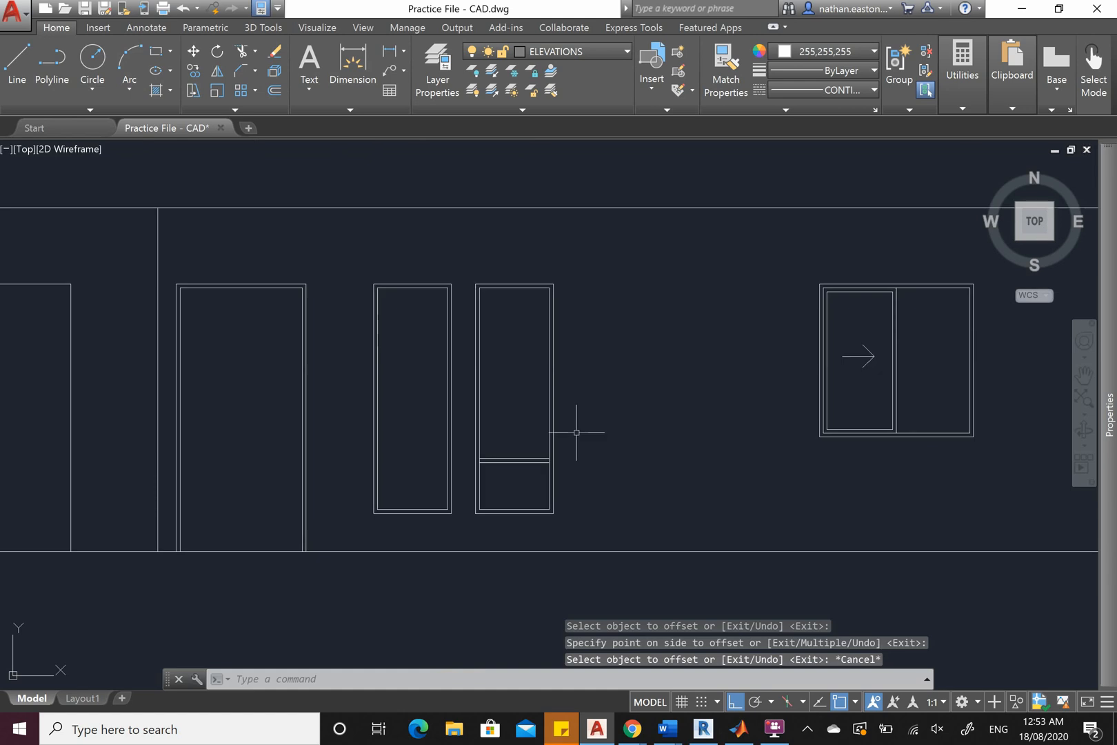
Draw a V of two lines from the second tall window's inner top corners to the midpoint of the upper divider line
click(17, 63)
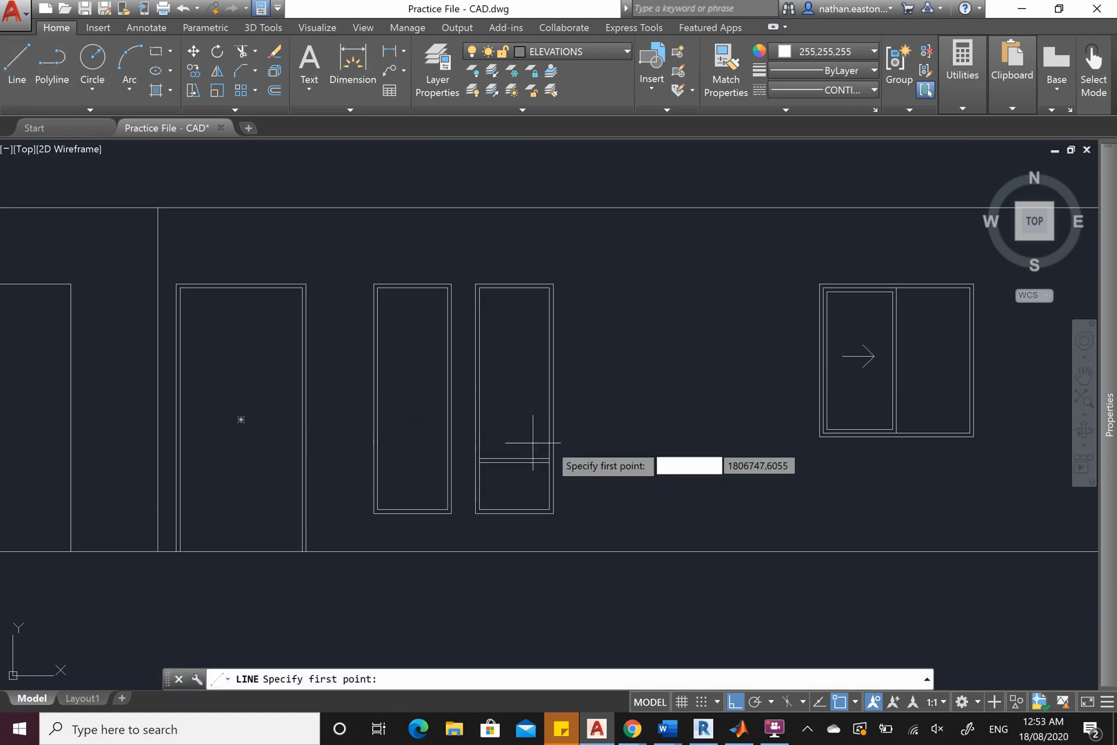
scroll(552, 281, up, 2)
scroll(553, 281, up, 2)
click(543, 297)
scroll(511, 412, down, 2)
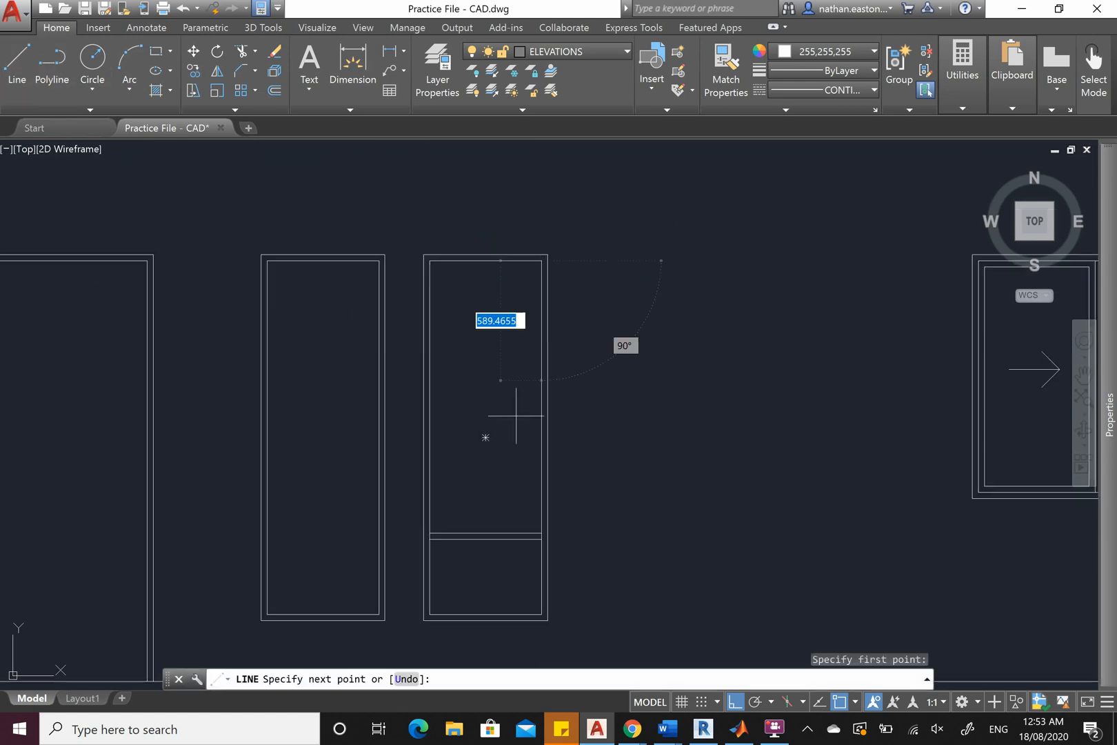
scroll(484, 526, up, 2)
click(485, 539)
scroll(486, 534, down, 4)
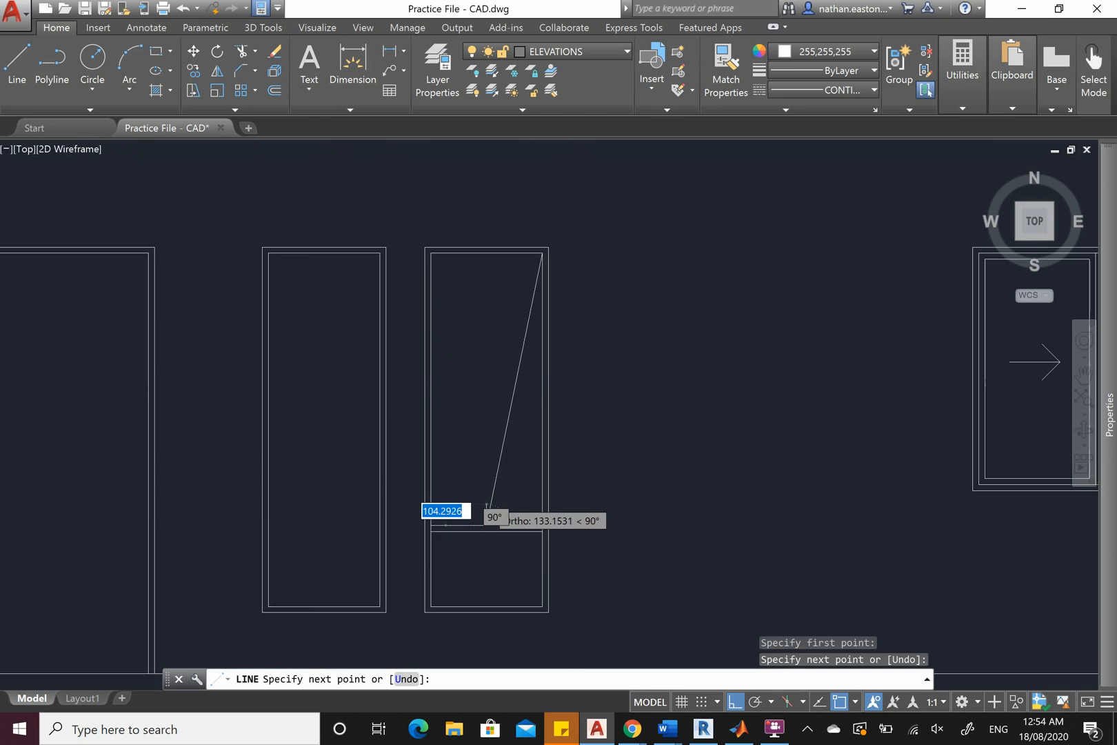
scroll(474, 343, up, 4)
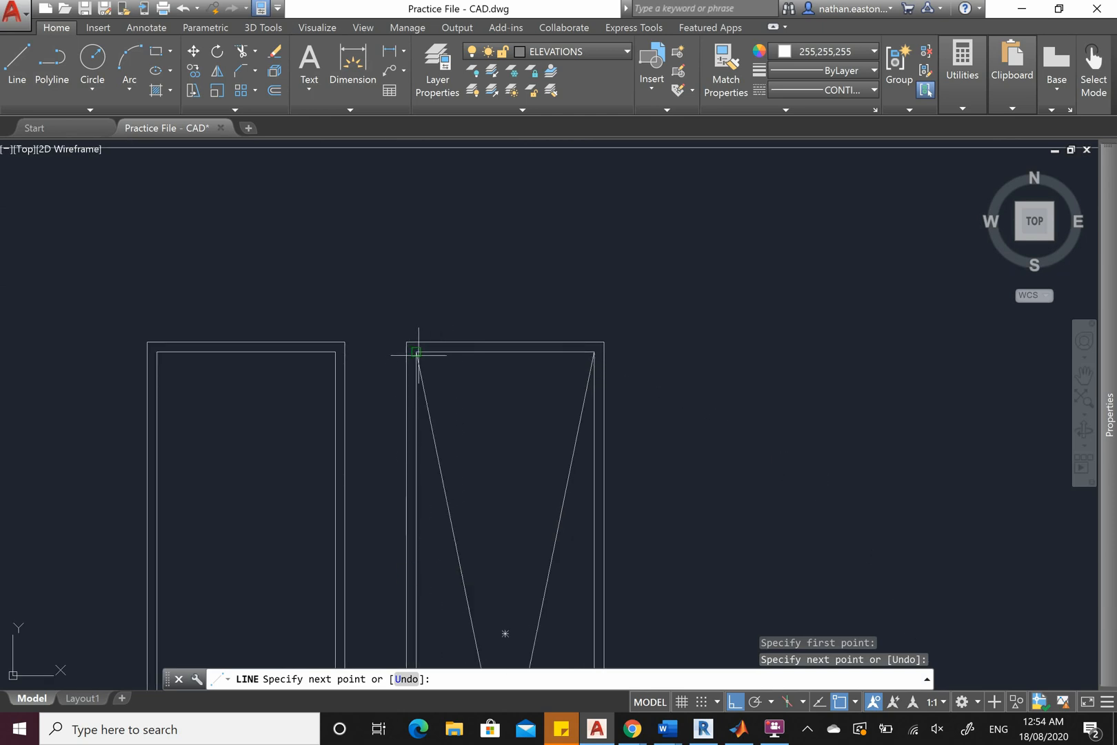
click(416, 351)
key(Escape)
scroll(586, 322, down, 4)
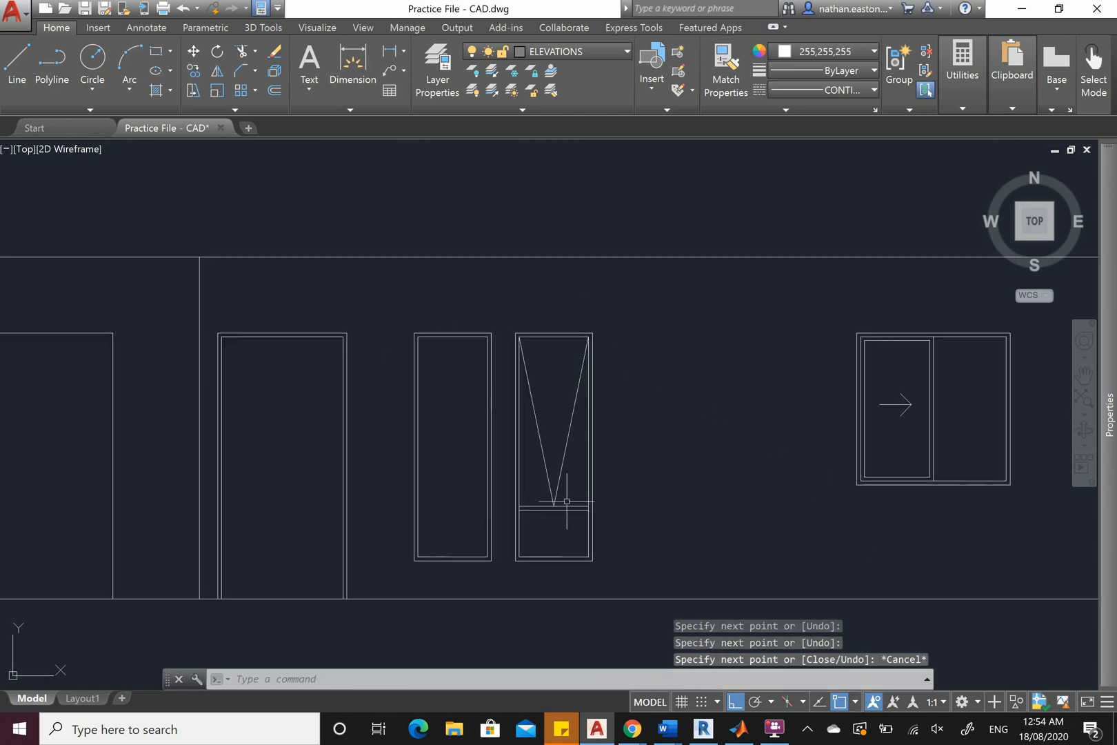
Copy the V lines and both divider lines from the second tall window into the first, using their inner bottom-right frame corners as reference points
scroll(567, 501, up, 4)
click(595, 424)
click(545, 513)
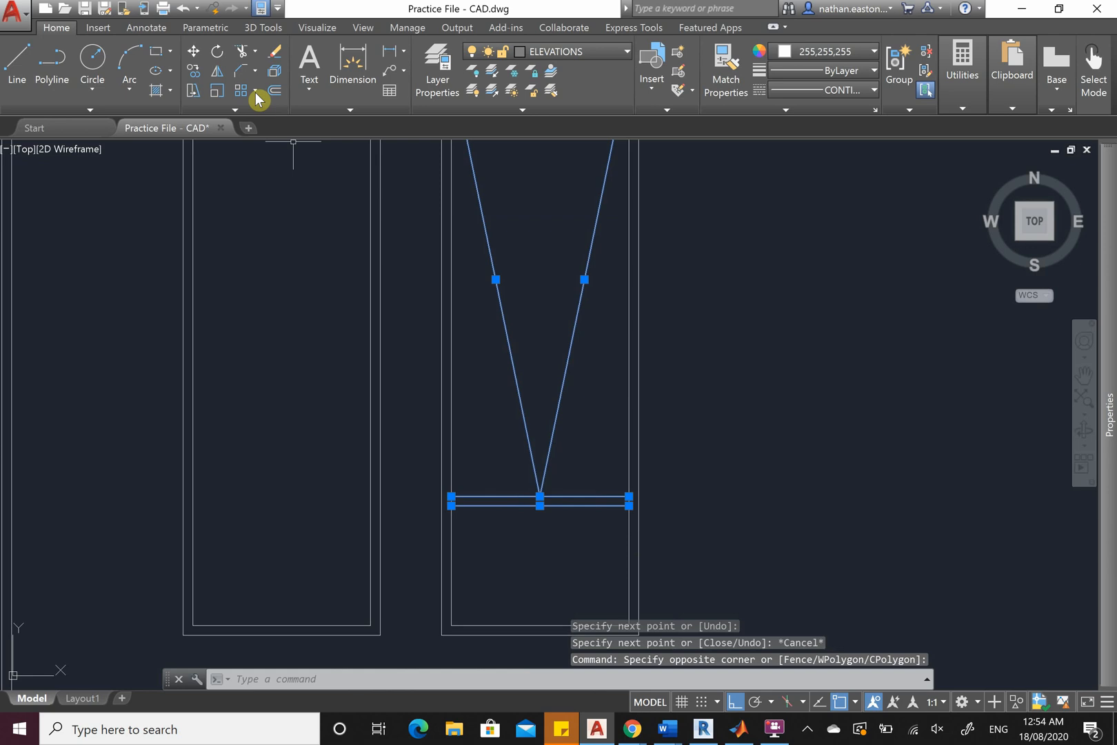
click(194, 70)
scroll(636, 357, down, 2)
scroll(611, 506, up, 4)
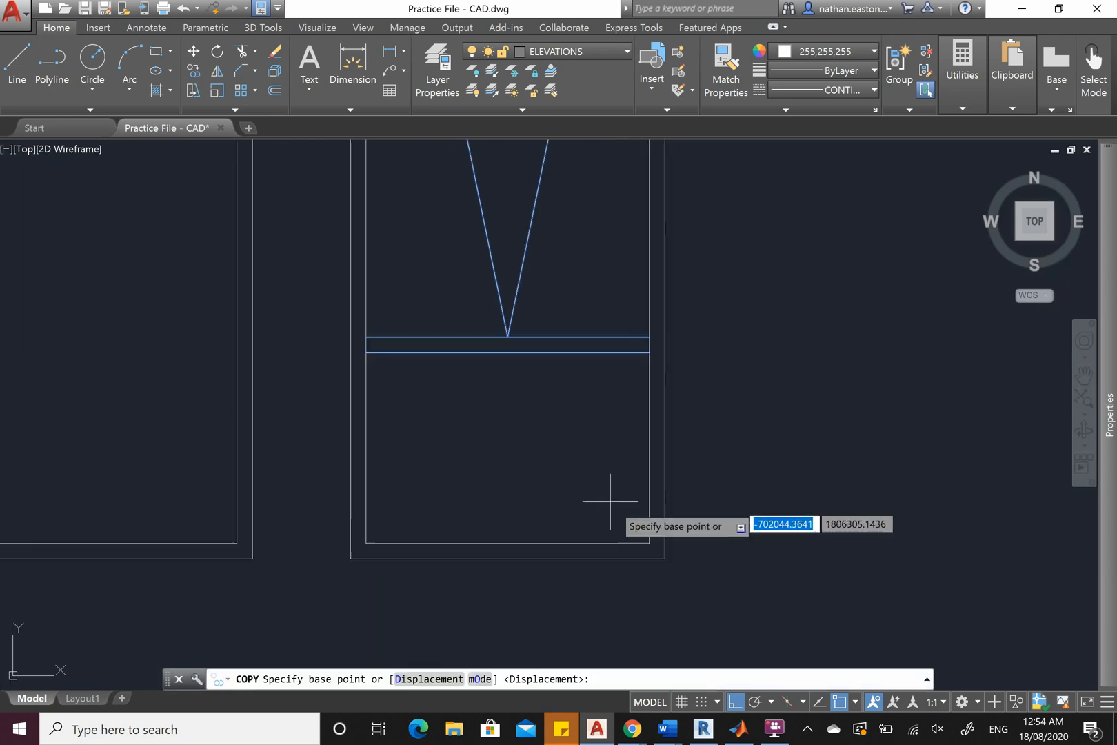
click(649, 544)
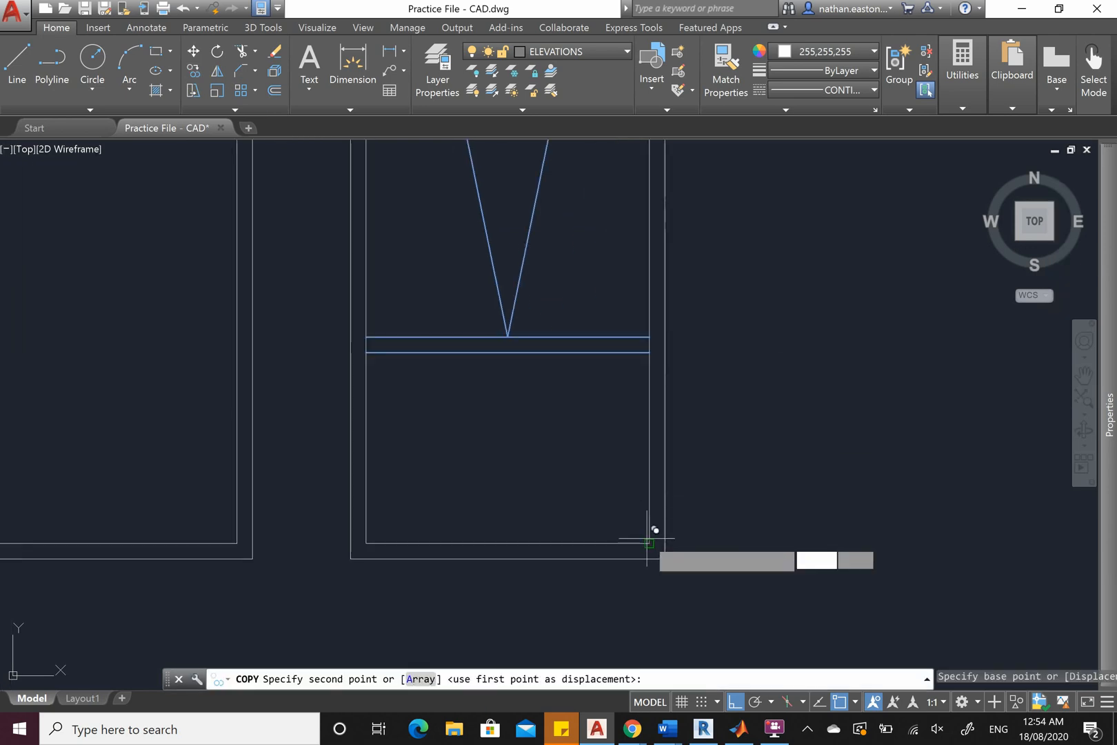
click(238, 543)
key(Escape)
scroll(510, 538, down, 5)
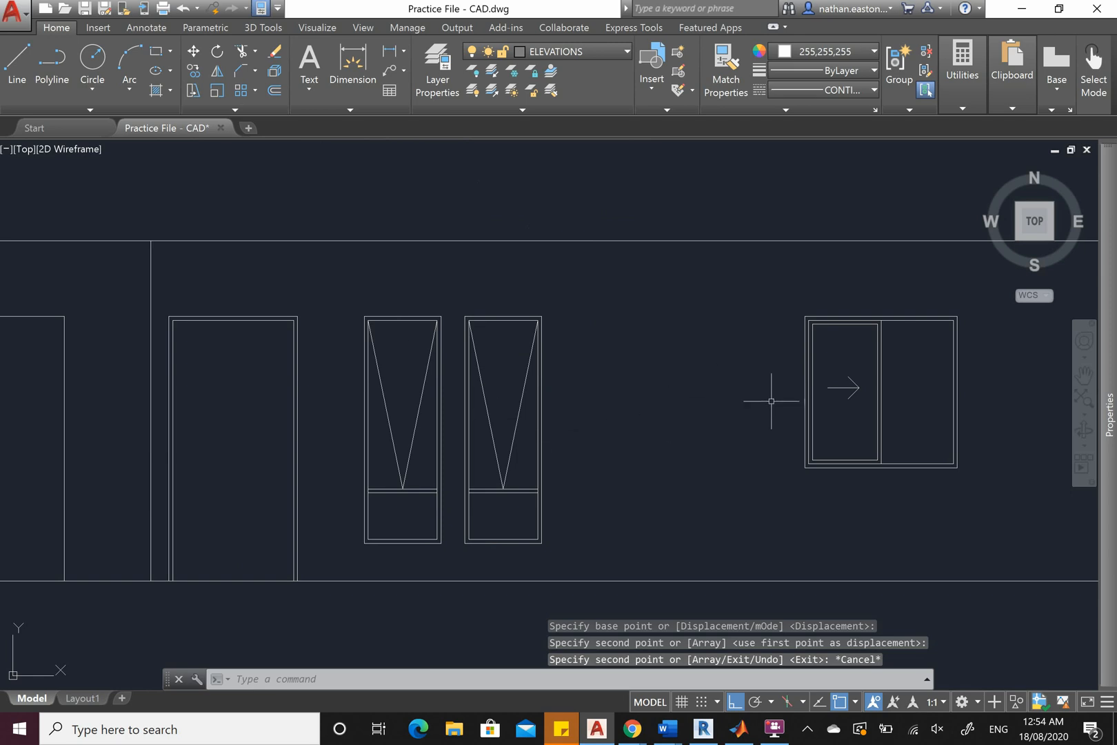
scroll(600, 529, down, 4)
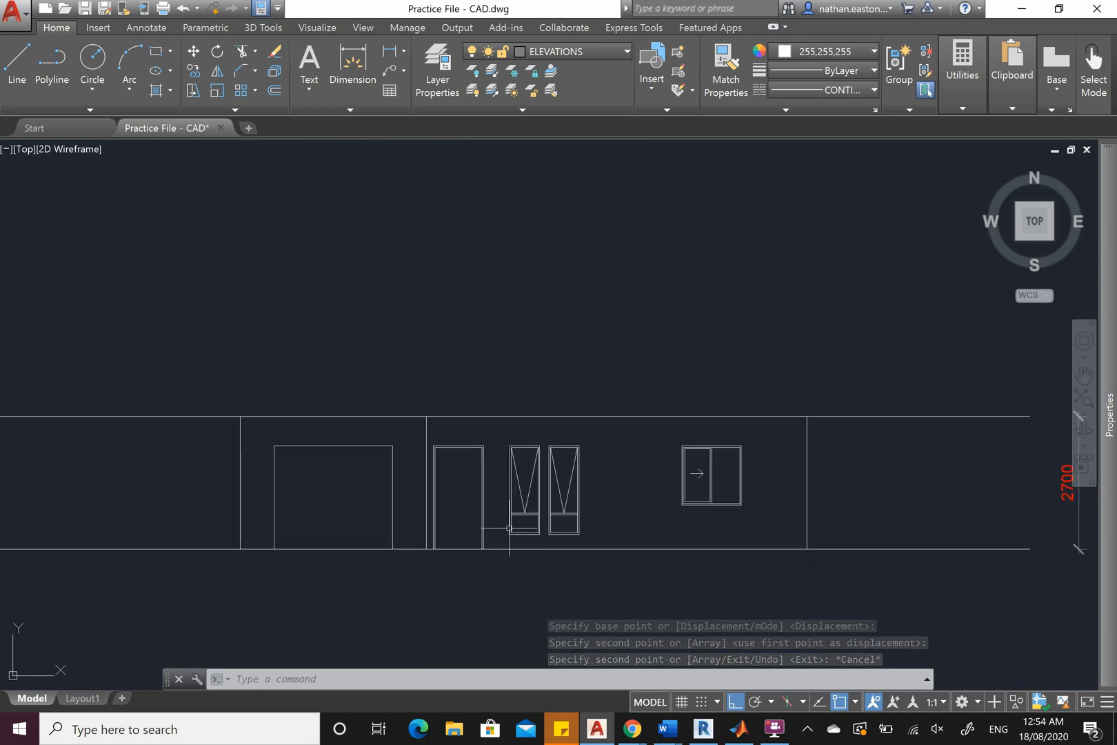
scroll(509, 528, up, 4)
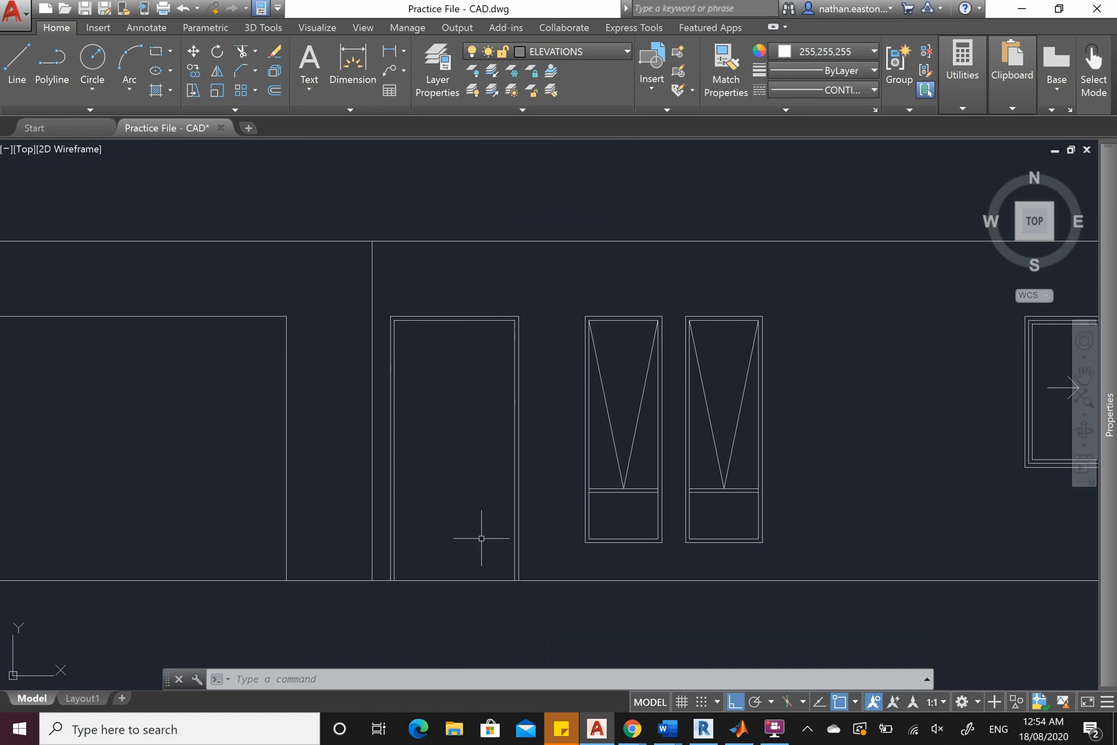
scroll(510, 481, down, 2)
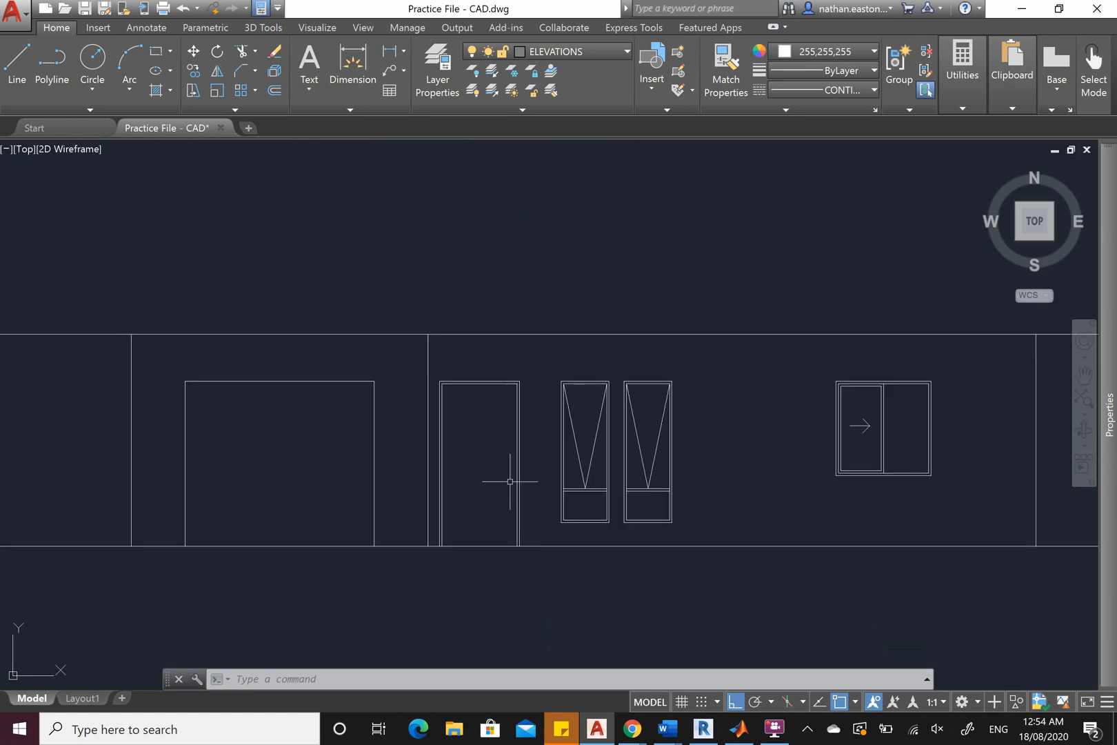
scroll(475, 422, up, 2)
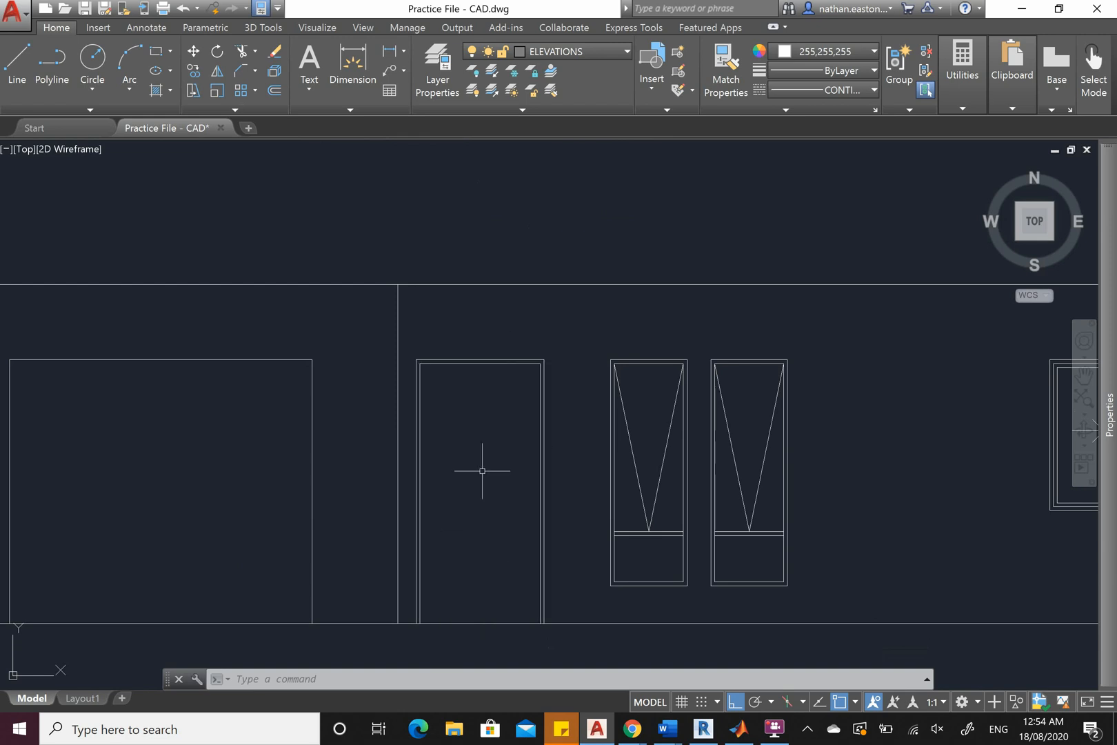
scroll(556, 522, down, 2)
scroll(522, 510, down, 4)
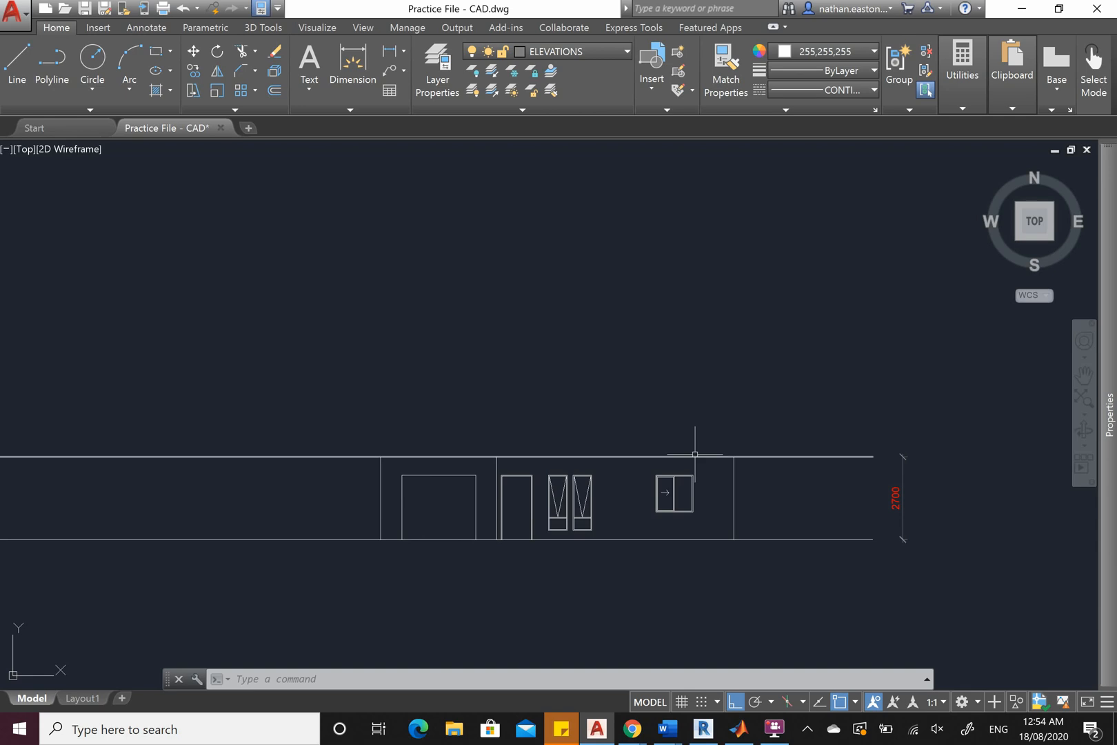
Trim the upper and lower horizontal elevation lines where they extend beyond the right end wall
scroll(593, 556, up, 2)
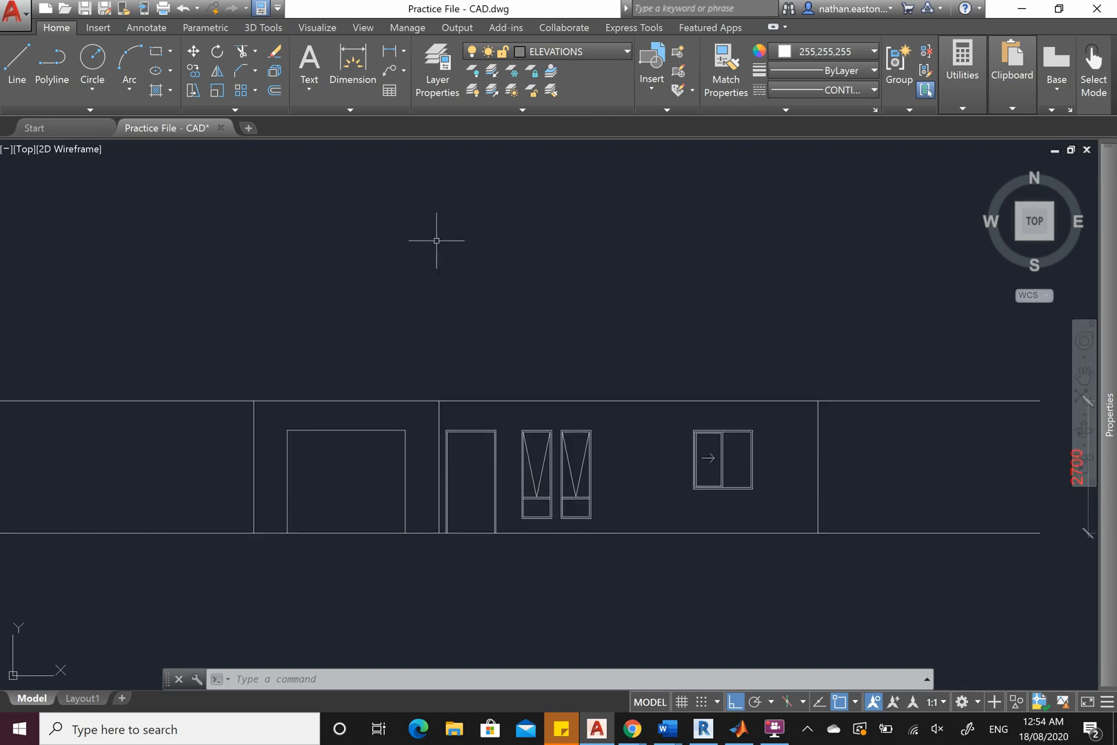
click(239, 61)
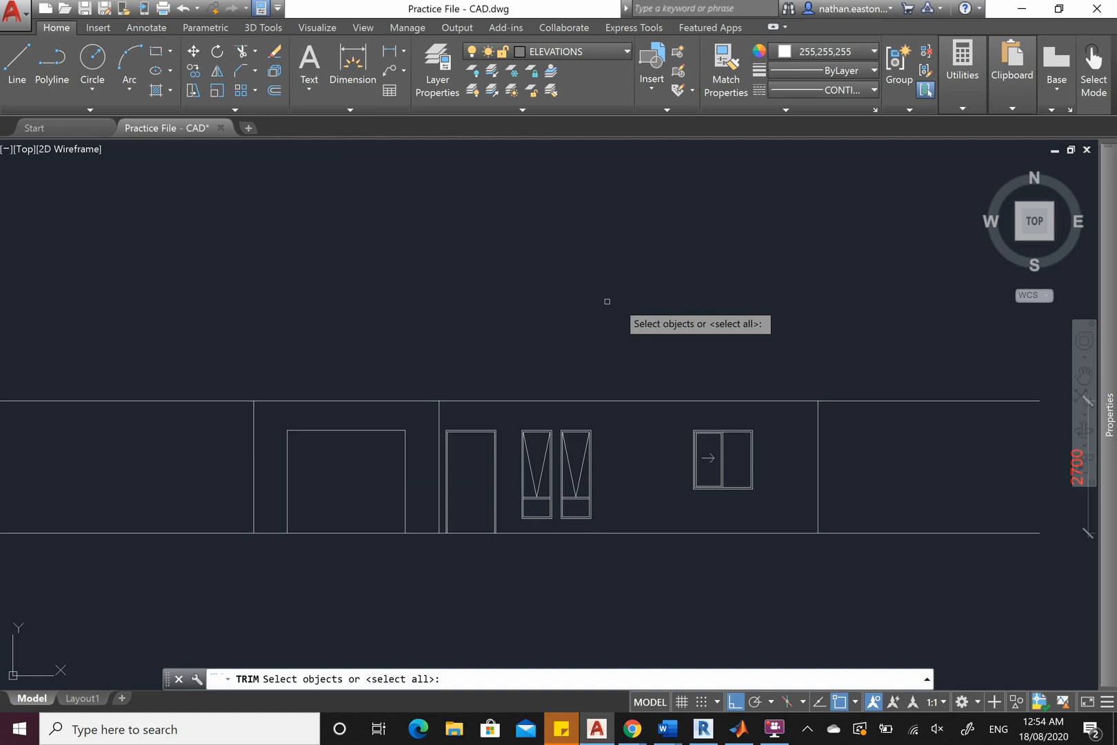
key(Return)
click(956, 345)
click(845, 591)
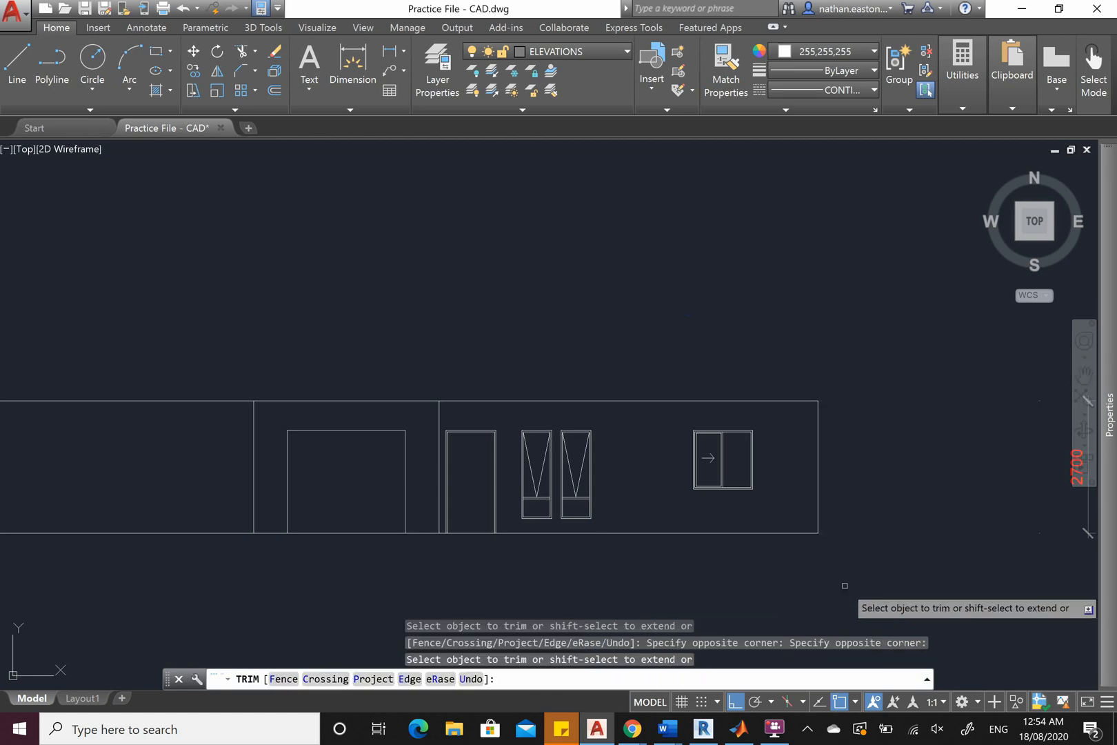
right_click(875, 339)
click(897, 347)
Draw a vertical cutting line across both horizontal elevation lines, a short distance left of the garage's outer wall
scroll(838, 310, down, 2)
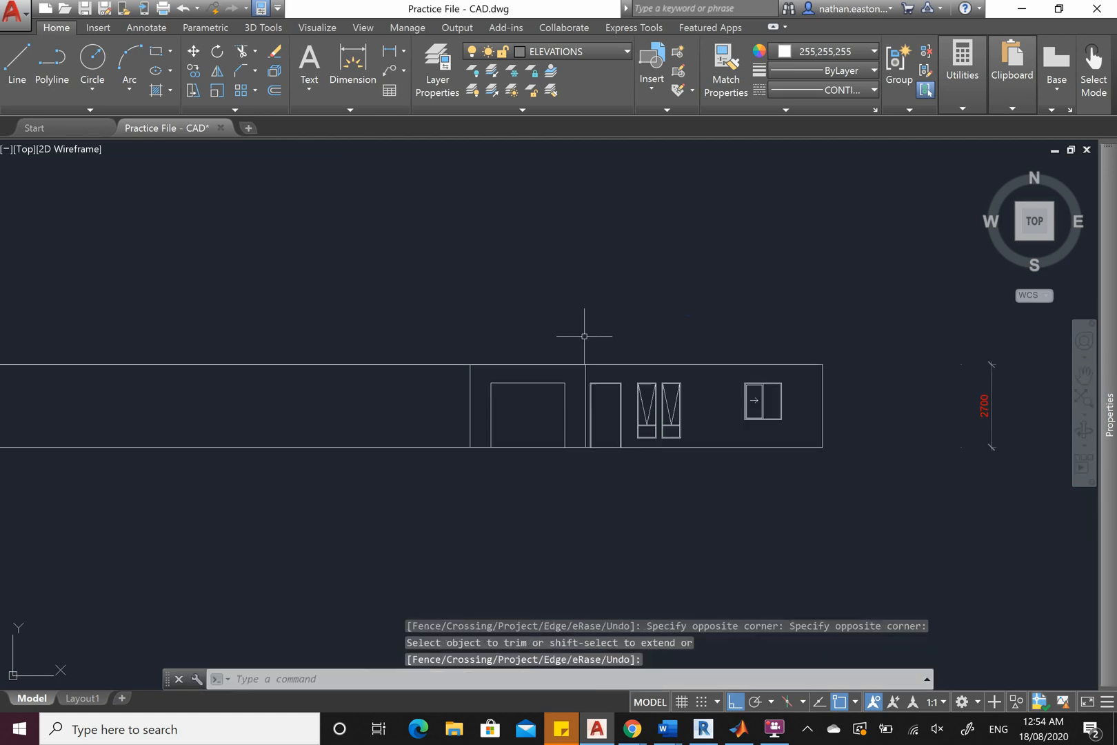
click(16, 61)
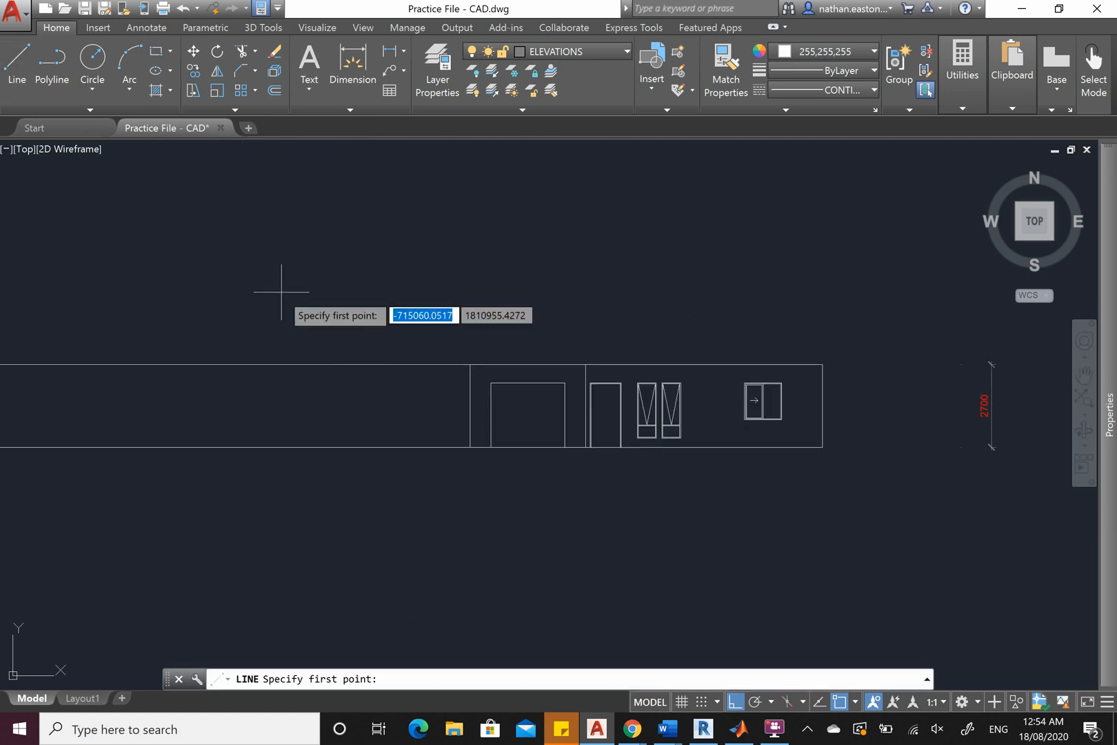
click(365, 316)
right_click(355, 516)
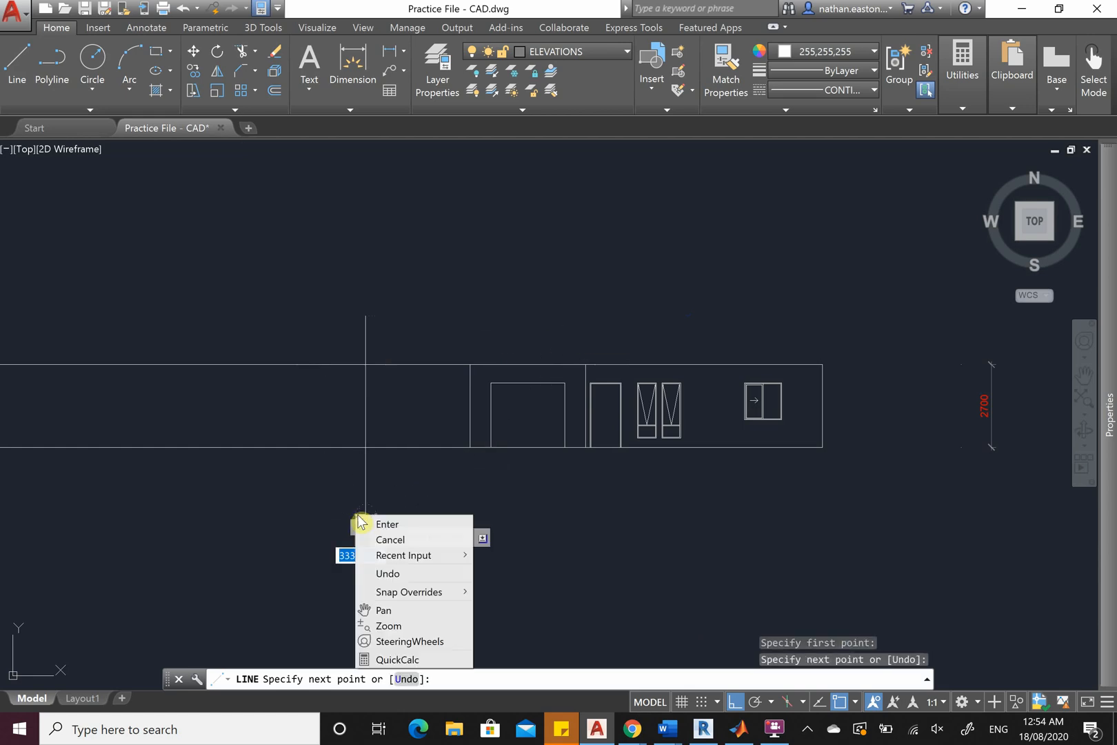
click(373, 525)
Trim both horizontal line segments between the vertical cutting line and the garage's outer wall
click(243, 58)
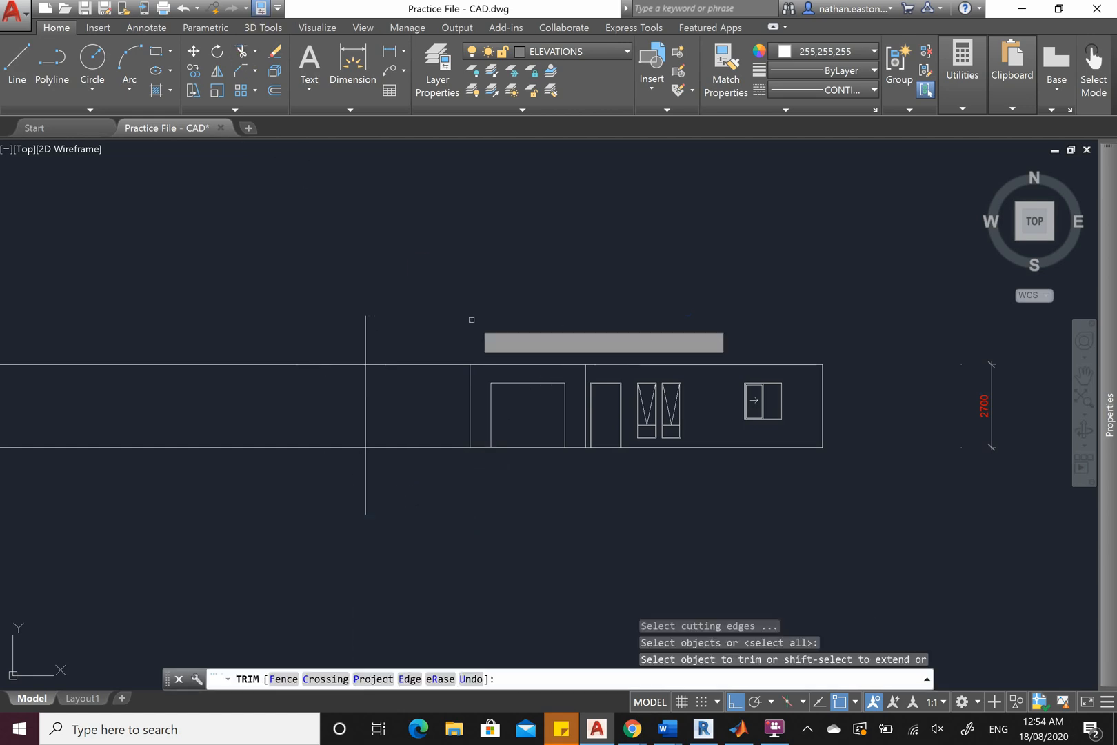
click(429, 321)
click(393, 510)
right_click(394, 522)
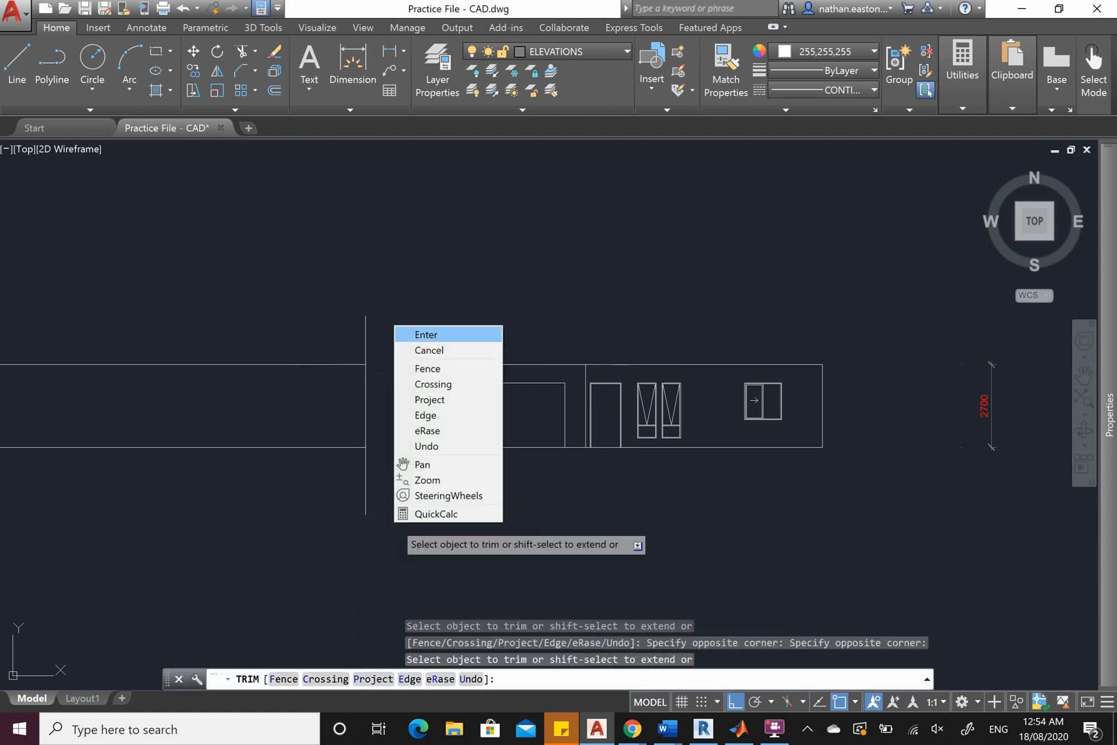
click(425, 335)
Erase the vertical cutting line left of the garage
click(366, 319)
click(360, 330)
key(Delete)
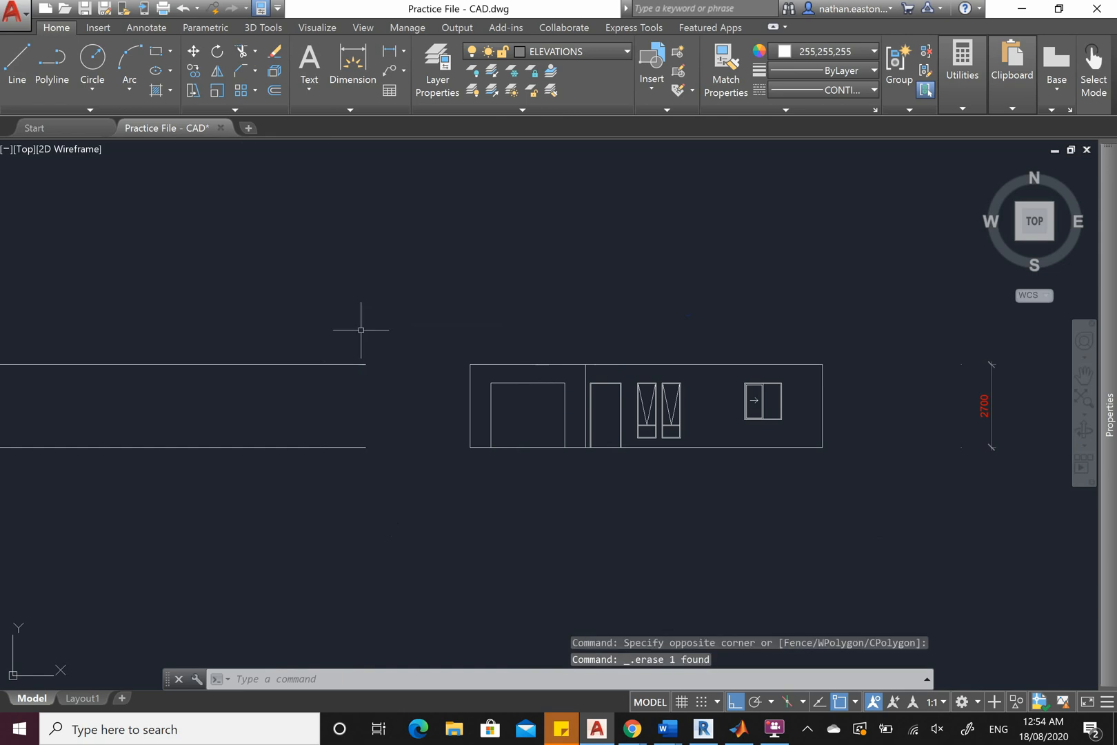
Draw a line along the top edge of the garage door opening, from corner to corner
scroll(850, 401, up, 4)
scroll(751, 375, down, 4)
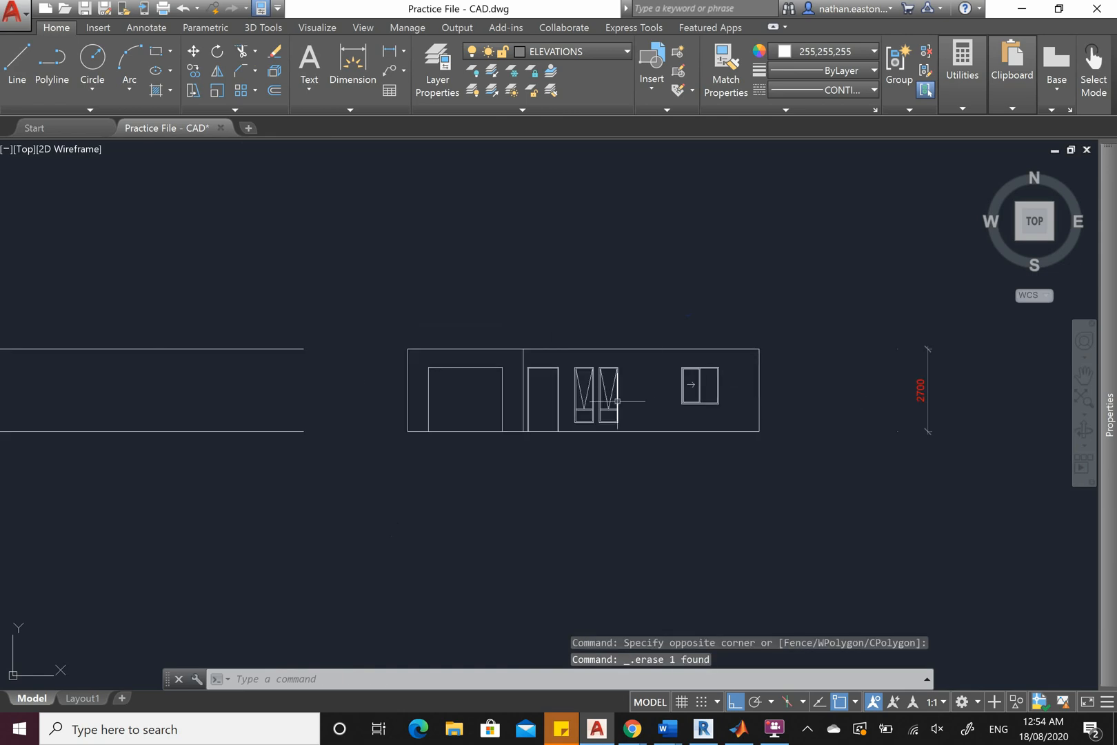
scroll(461, 386, up, 4)
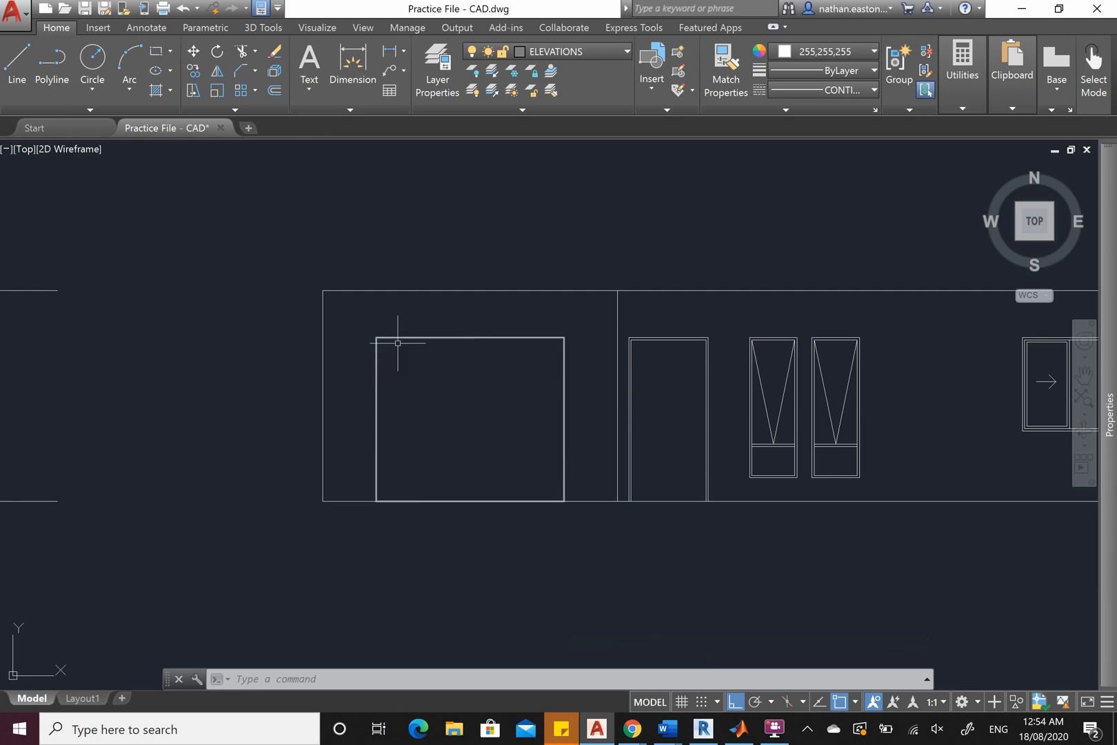
click(158, 59)
key(Escape)
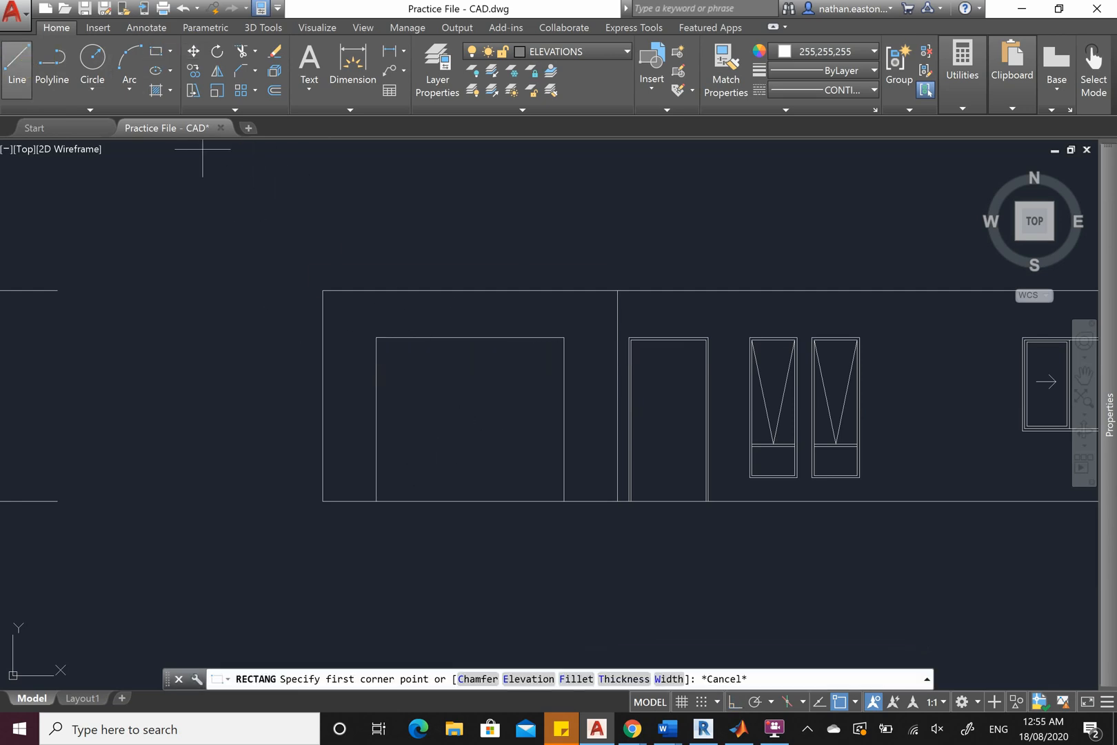
click(17, 64)
click(375, 337)
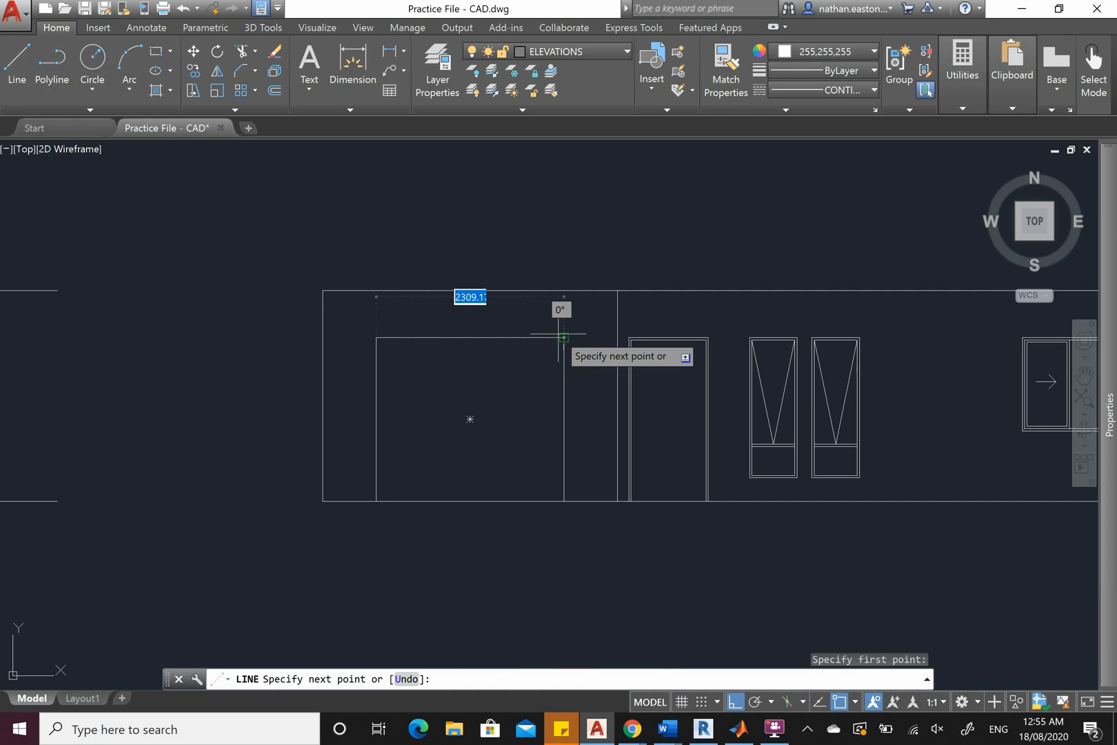
key(Escape)
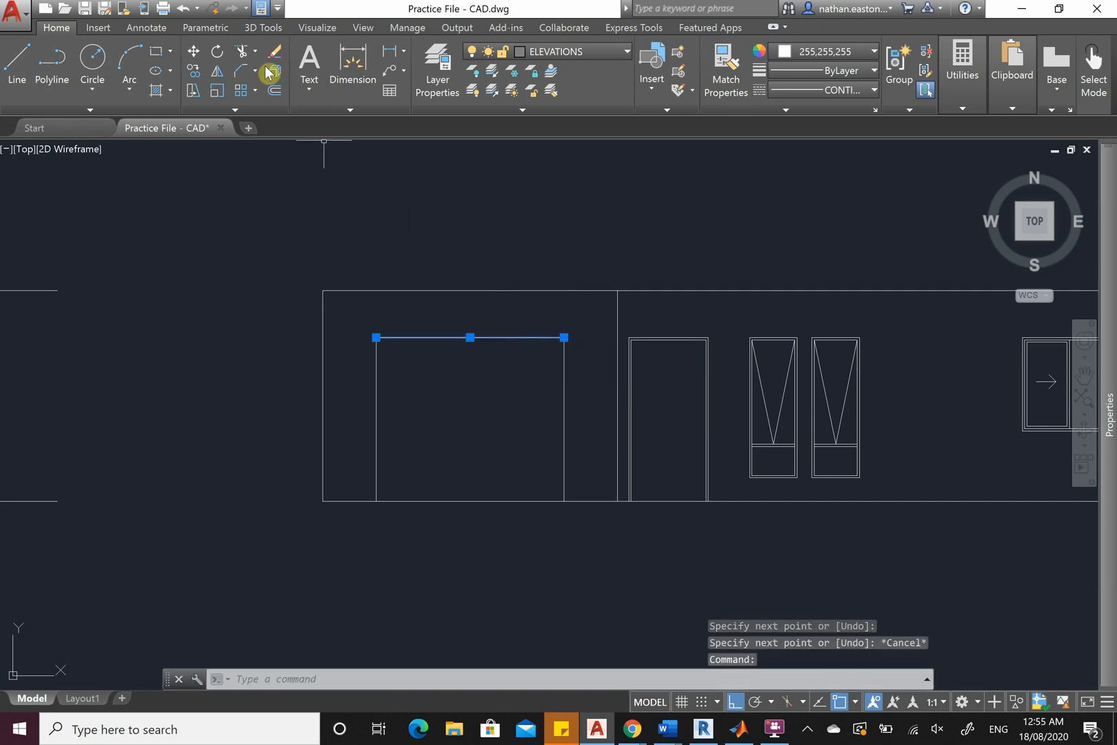
Move the new line at the garage door's top edge straight down by 150
click(193, 50)
click(211, 357)
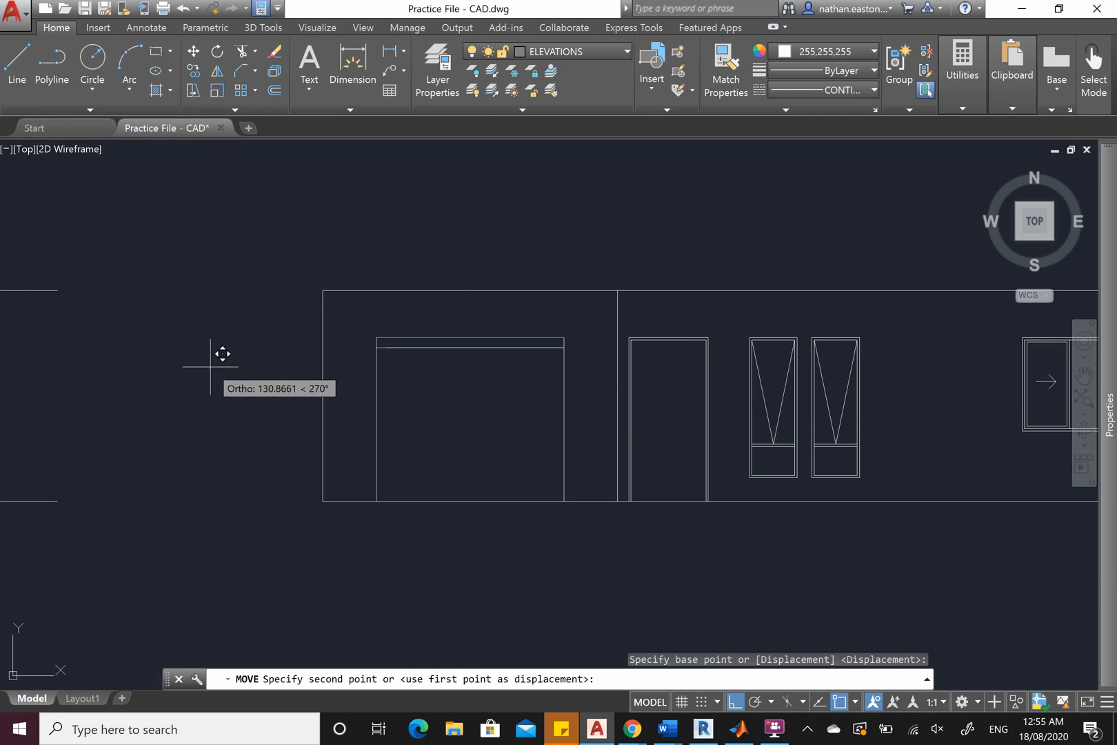
text(150)
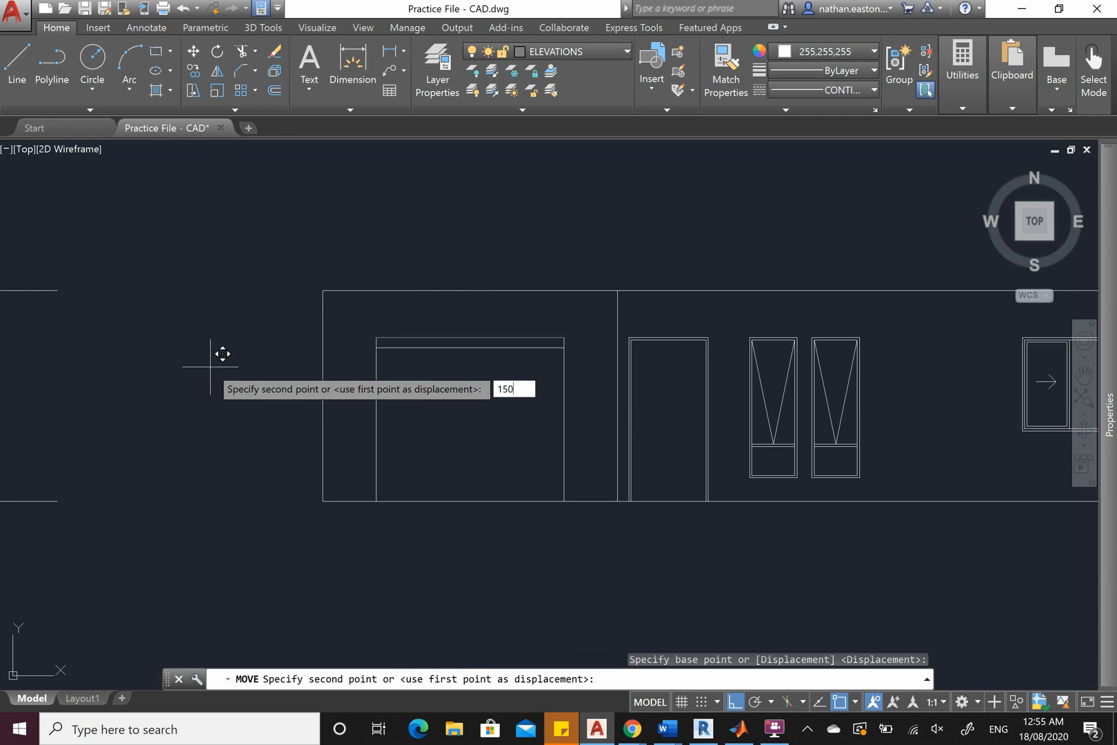
key(Return)
Draw a 150 high rectangle from the garage door opening's top-left corner to the right end of the lowered line
click(156, 51)
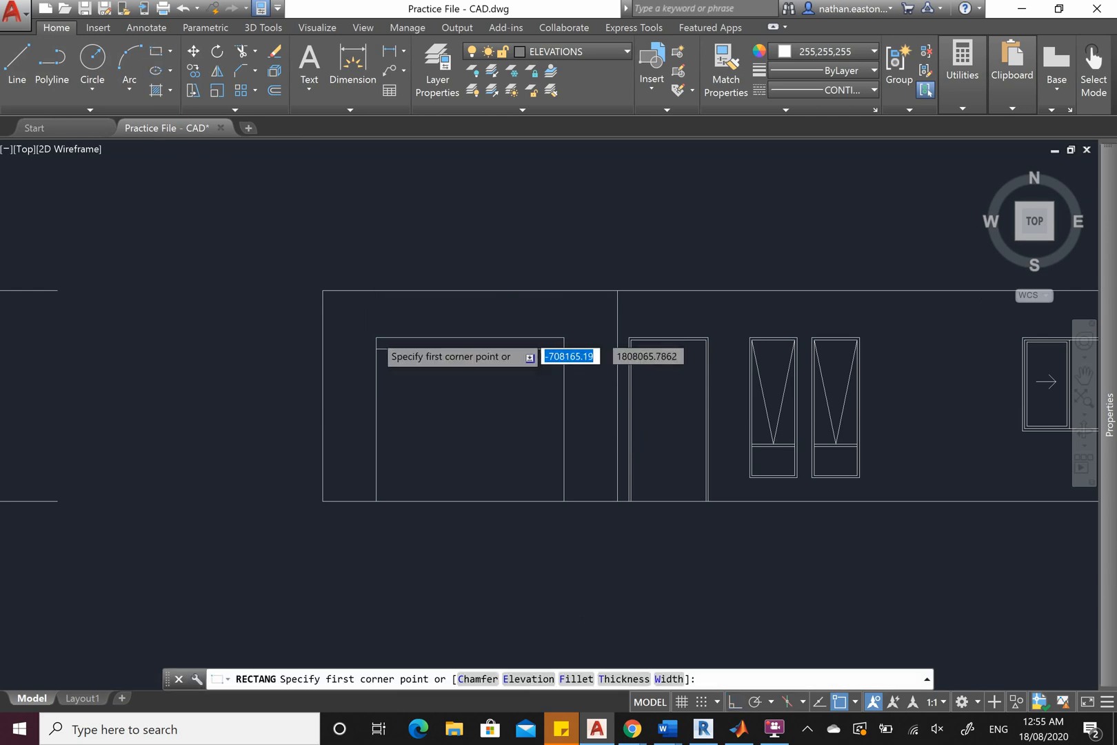
scroll(376, 341, up, 4)
click(377, 344)
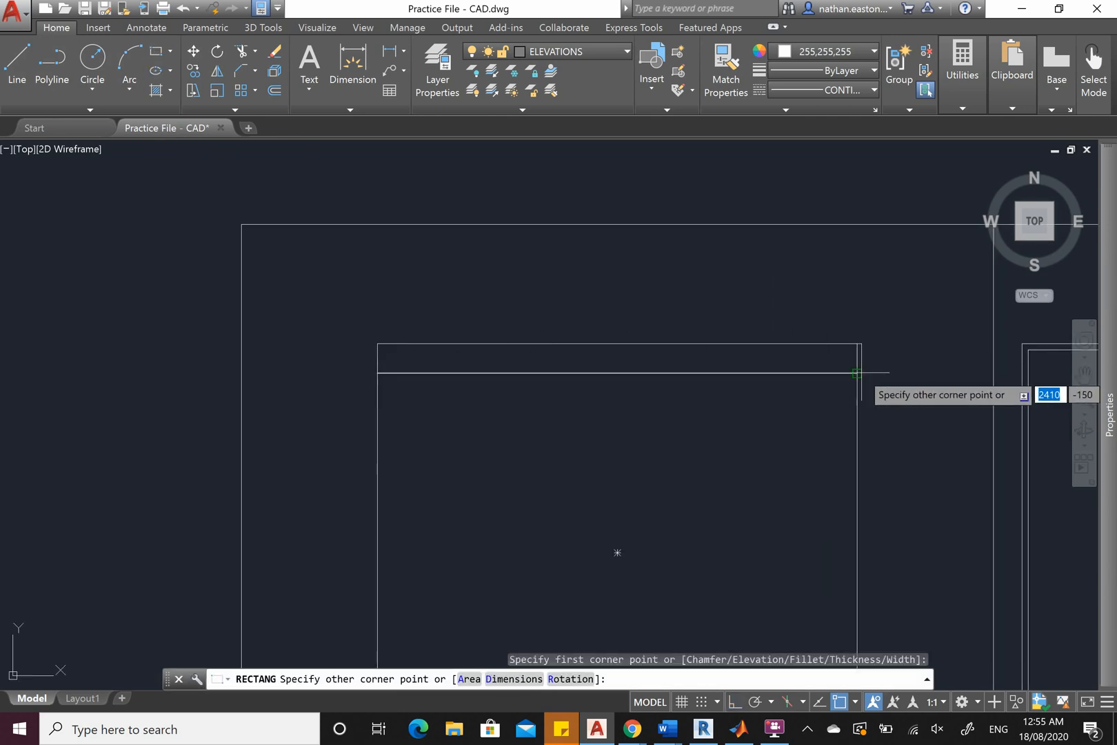
click(858, 373)
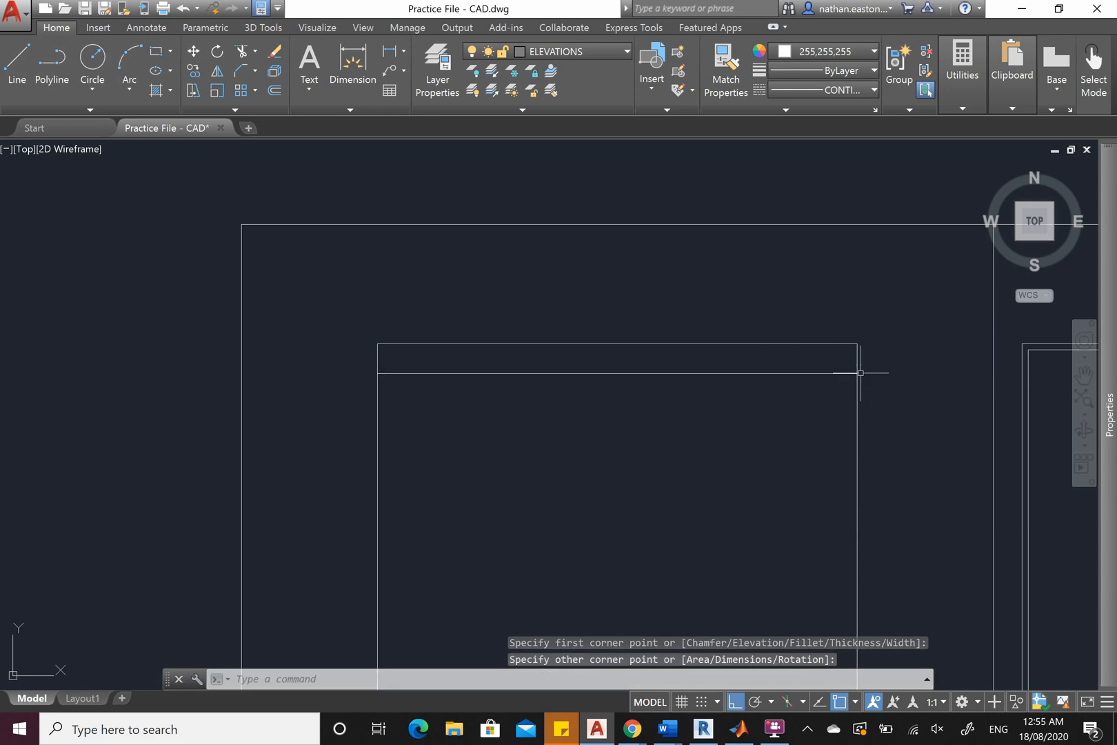
key(Escape)
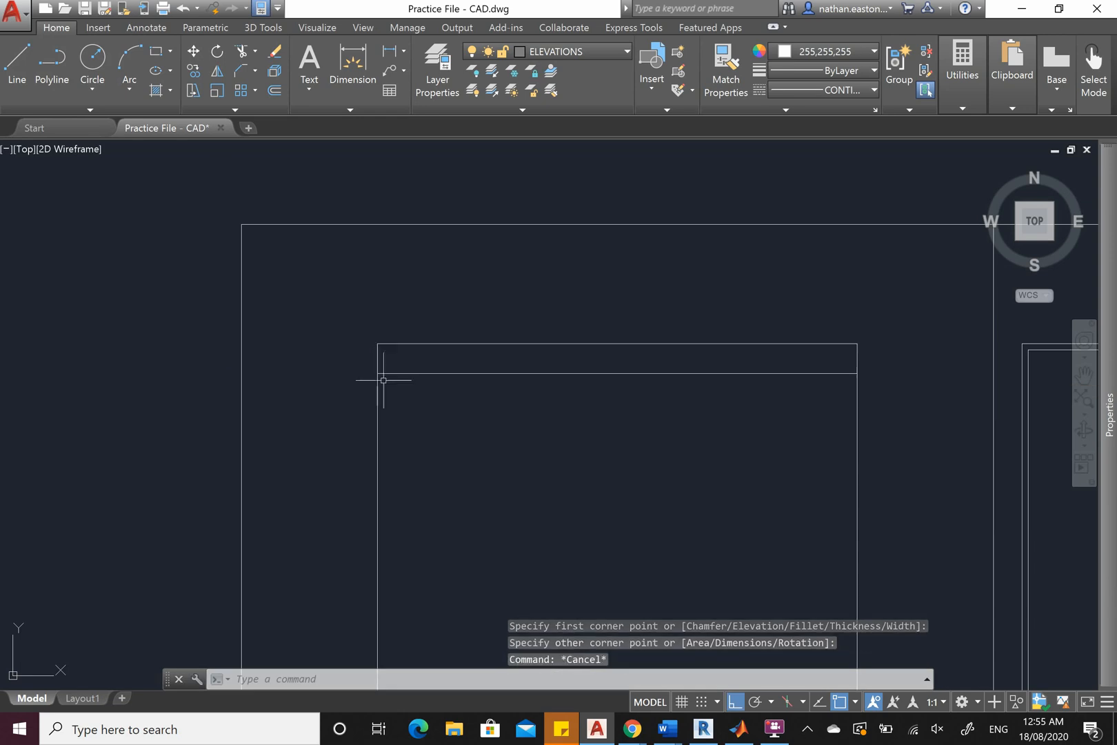
Delete the lowered guide line lying along the bottom edge of the garage door panel rectangle
click(357, 359)
click(870, 375)
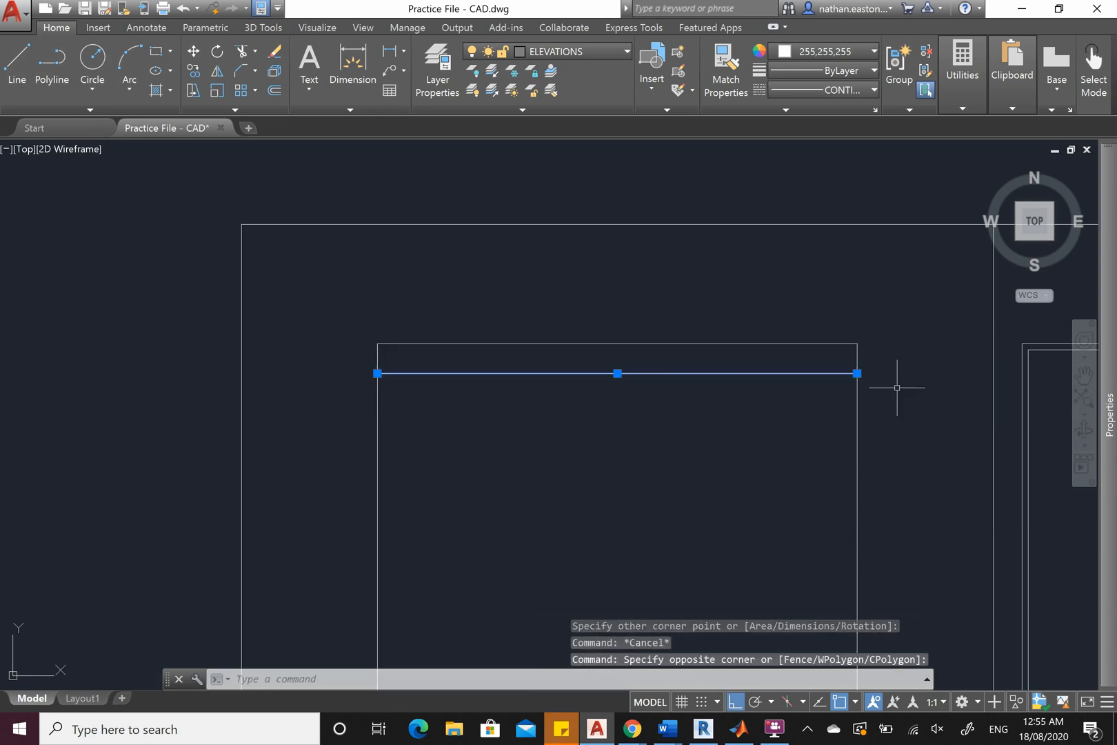
key(Delete)
Copy the garage door panel rectangle straight down by 160
click(673, 373)
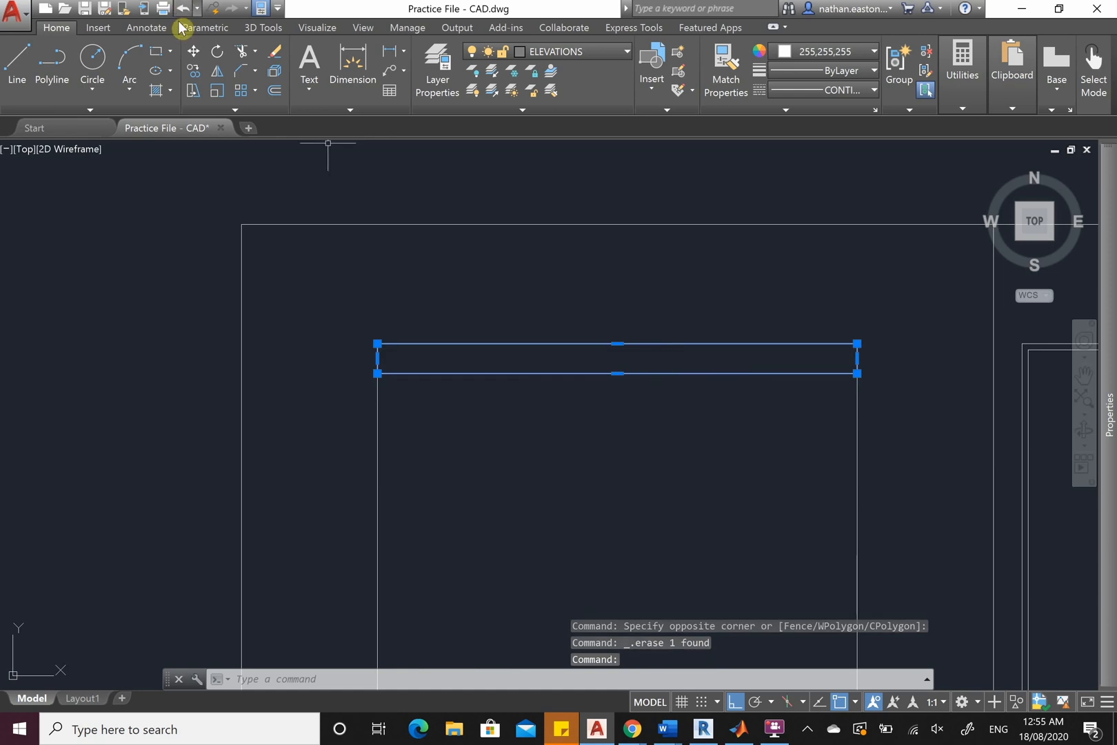
click(197, 76)
scroll(350, 257, down, 2)
click(325, 301)
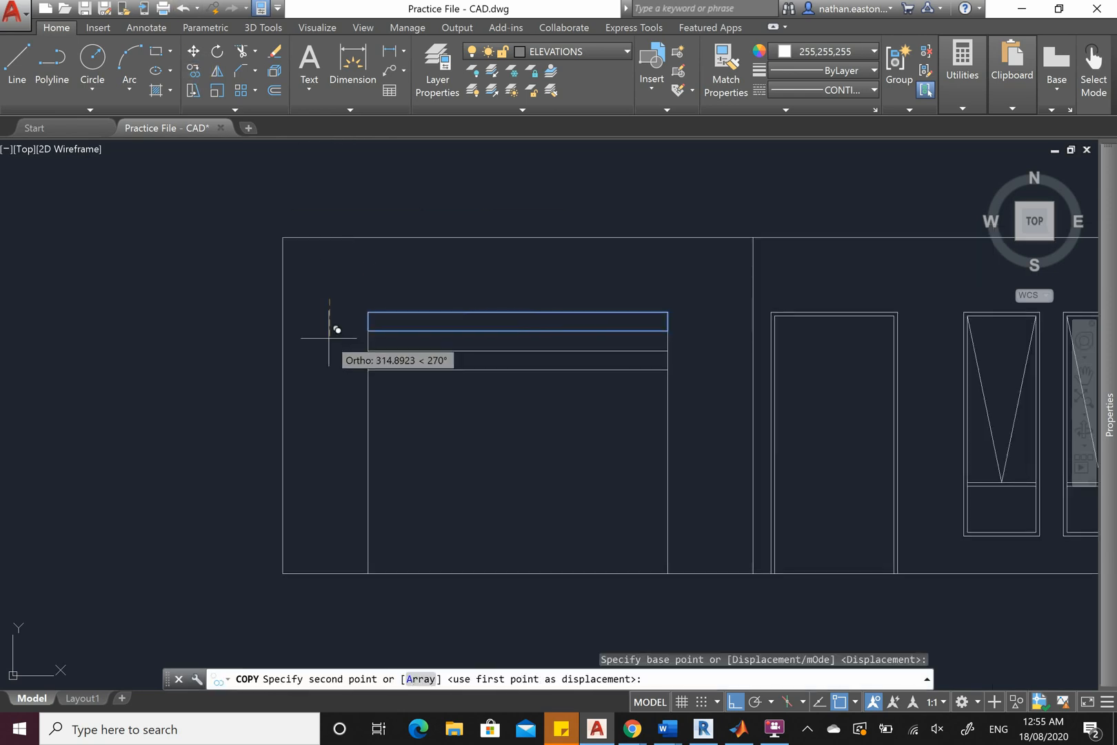
text(1)
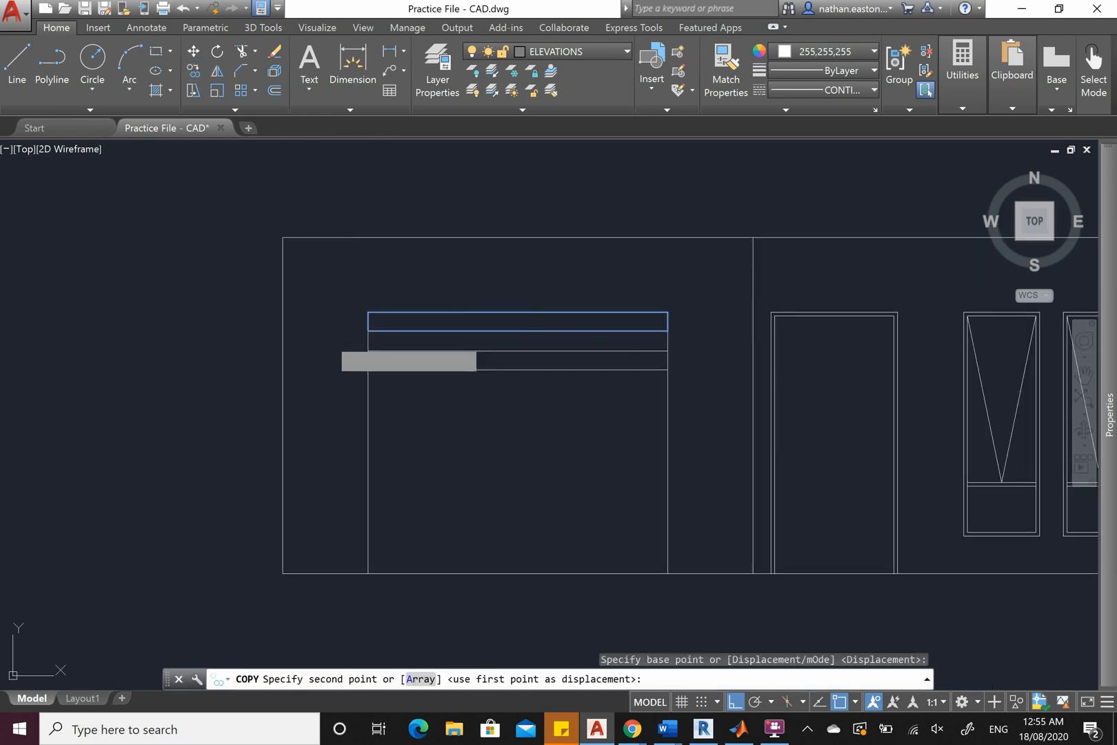
text(60)
key(Return)
key(Escape)
Copy the second garage door panel downward, using the first panel's bottom-left corner as base point and the second panel's bottom-left corner as destination
scroll(319, 309, up, 5)
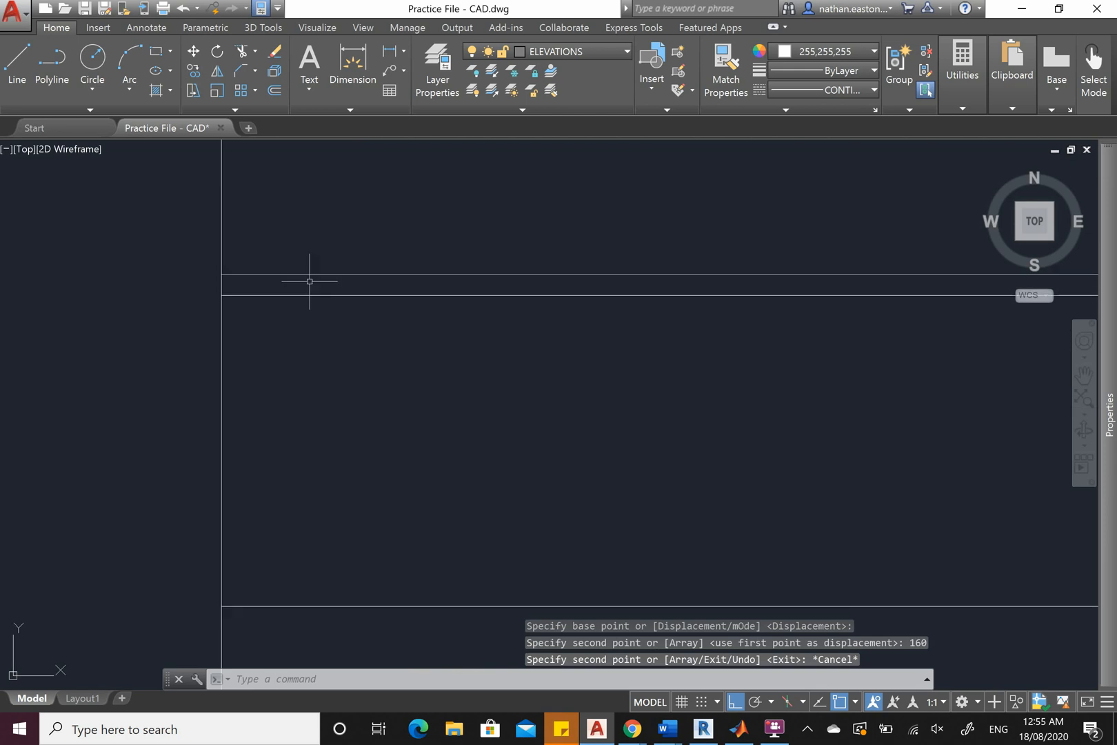
scroll(307, 296, down, 6)
click(362, 344)
click(345, 373)
scroll(274, 256, down, 4)
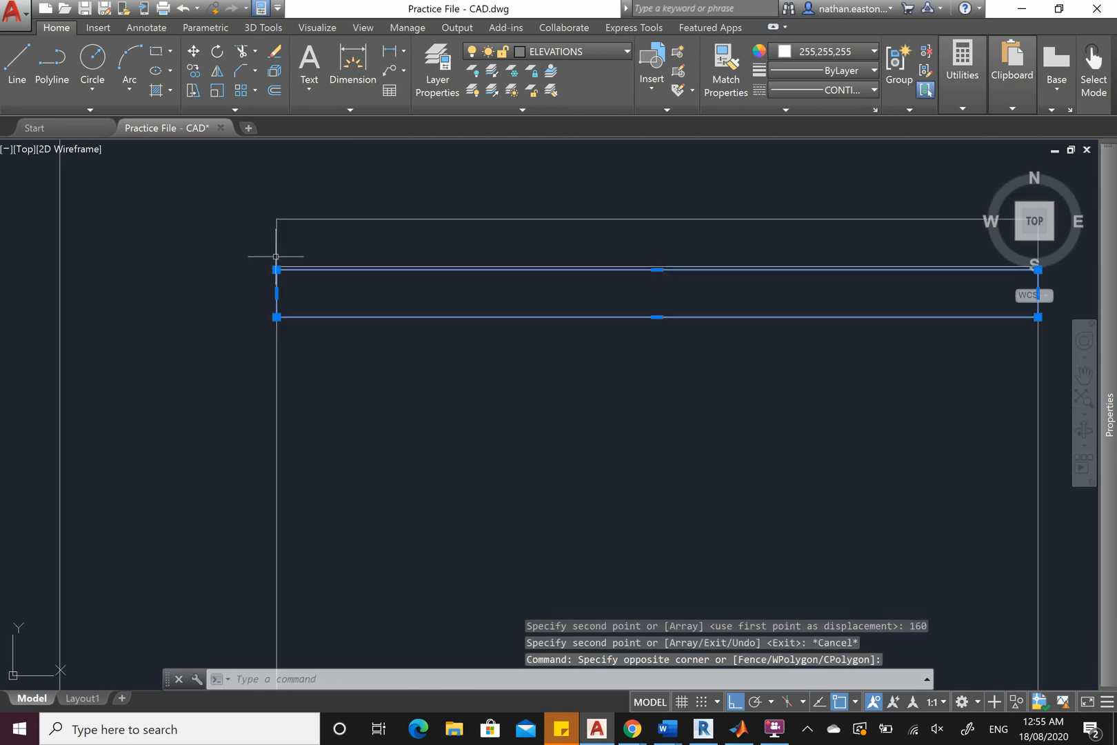
click(193, 70)
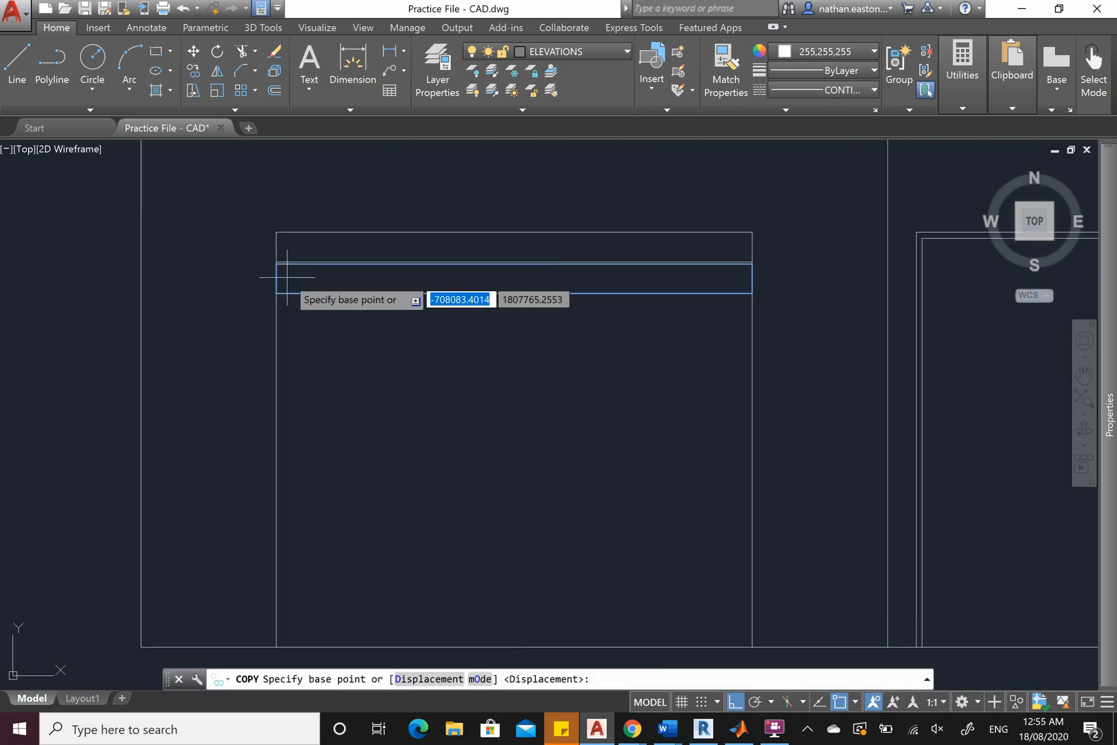
scroll(236, 180, up, 5)
click(215, 195)
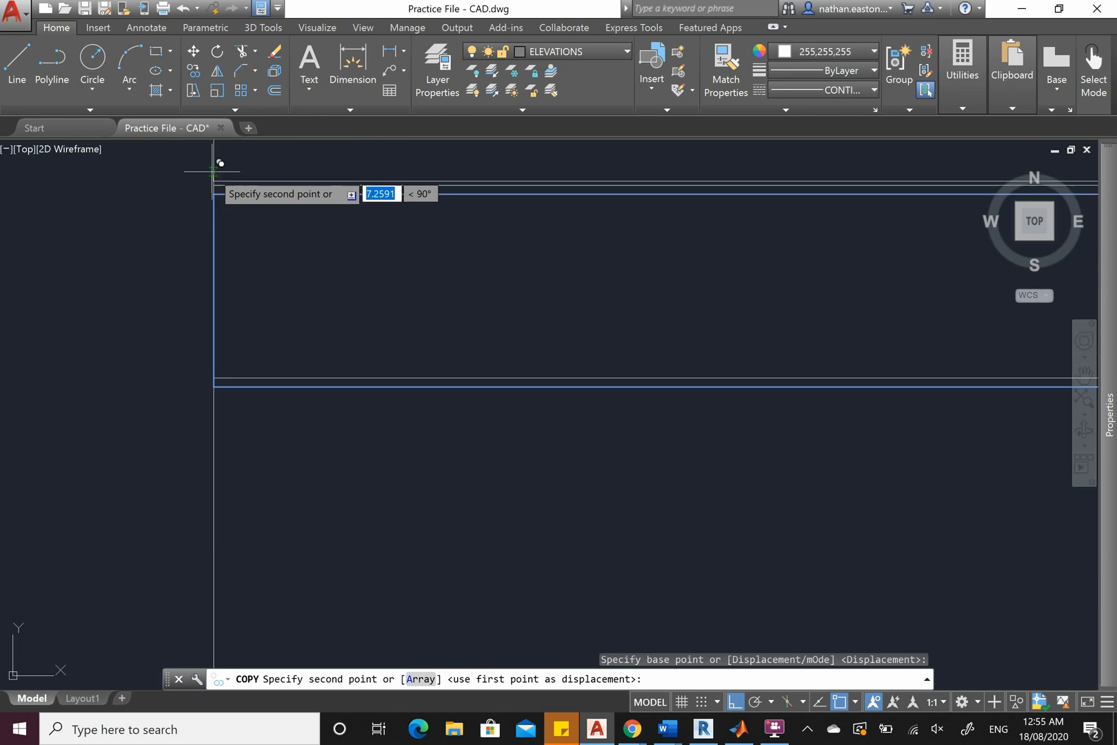
click(218, 385)
scroll(261, 233, down, 4)
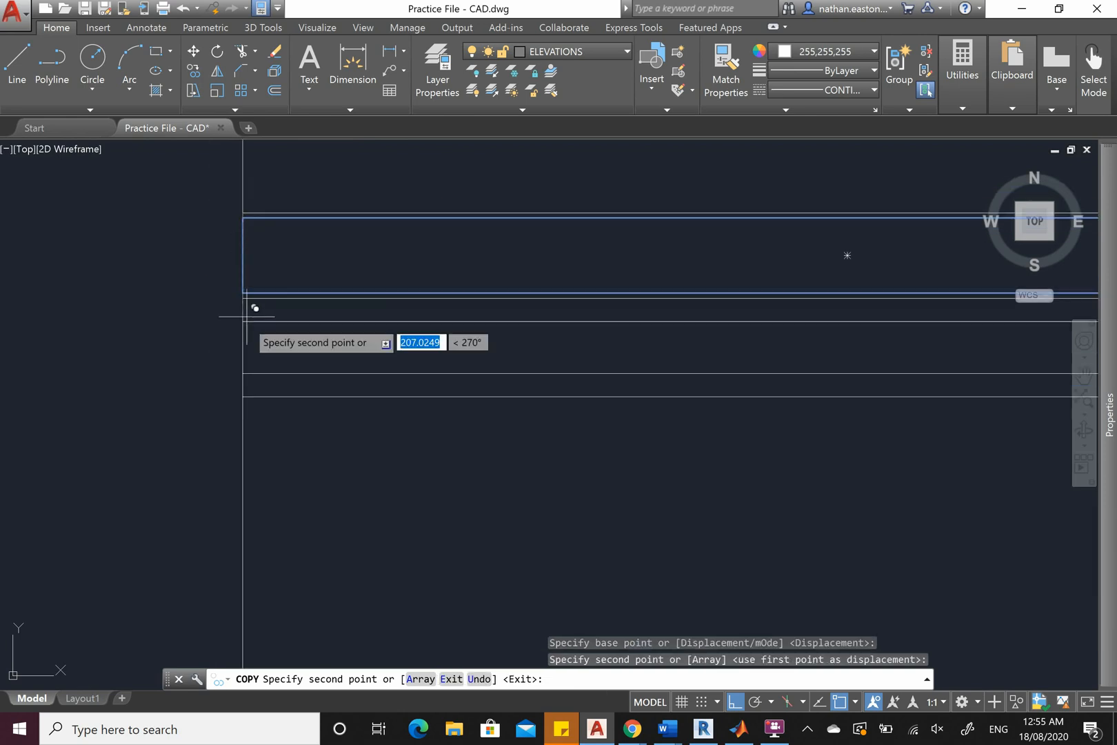
Place three more panel copies straight down, each at the bottom-left corner of the panel just added
scroll(241, 360, up, 3)
click(249, 390)
scroll(276, 282, down, 4)
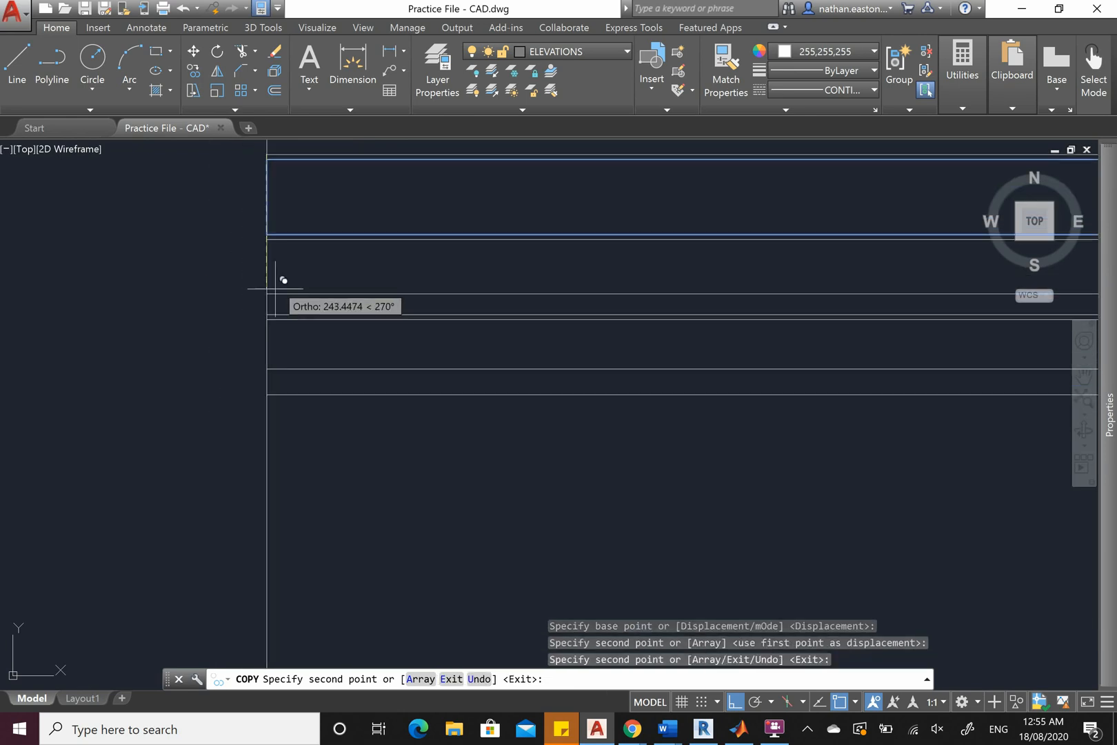
scroll(259, 427, up, 4)
click(277, 338)
scroll(300, 197, down, 4)
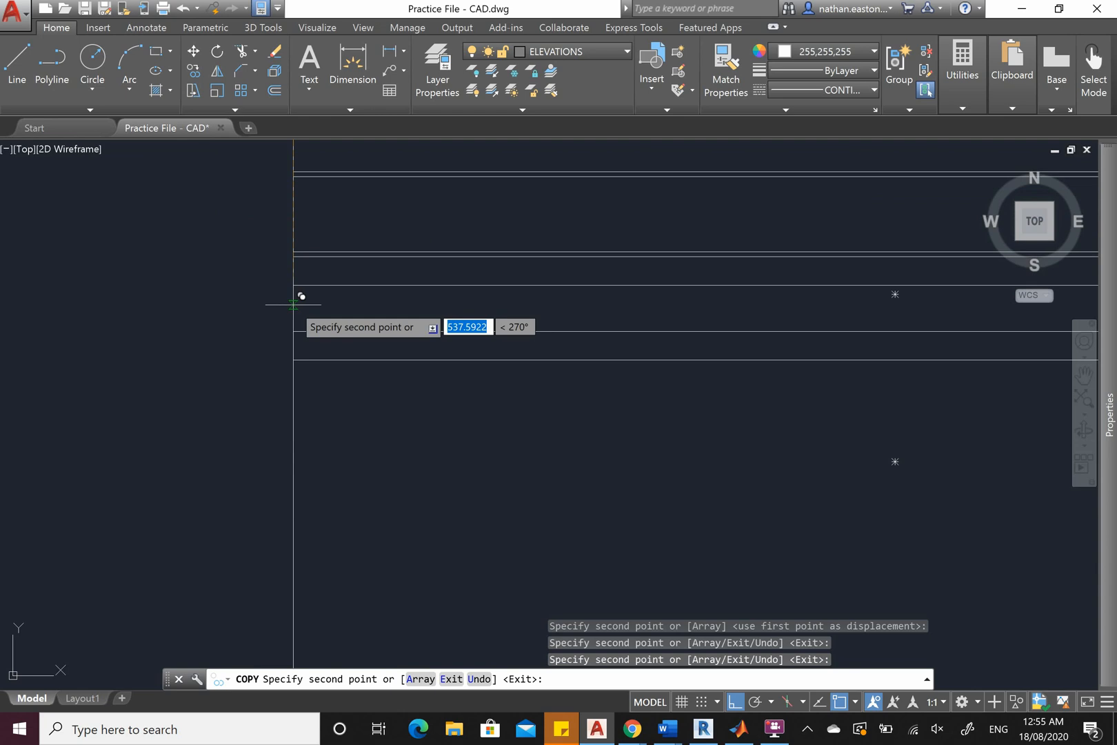
scroll(291, 350, up, 4)
click(298, 297)
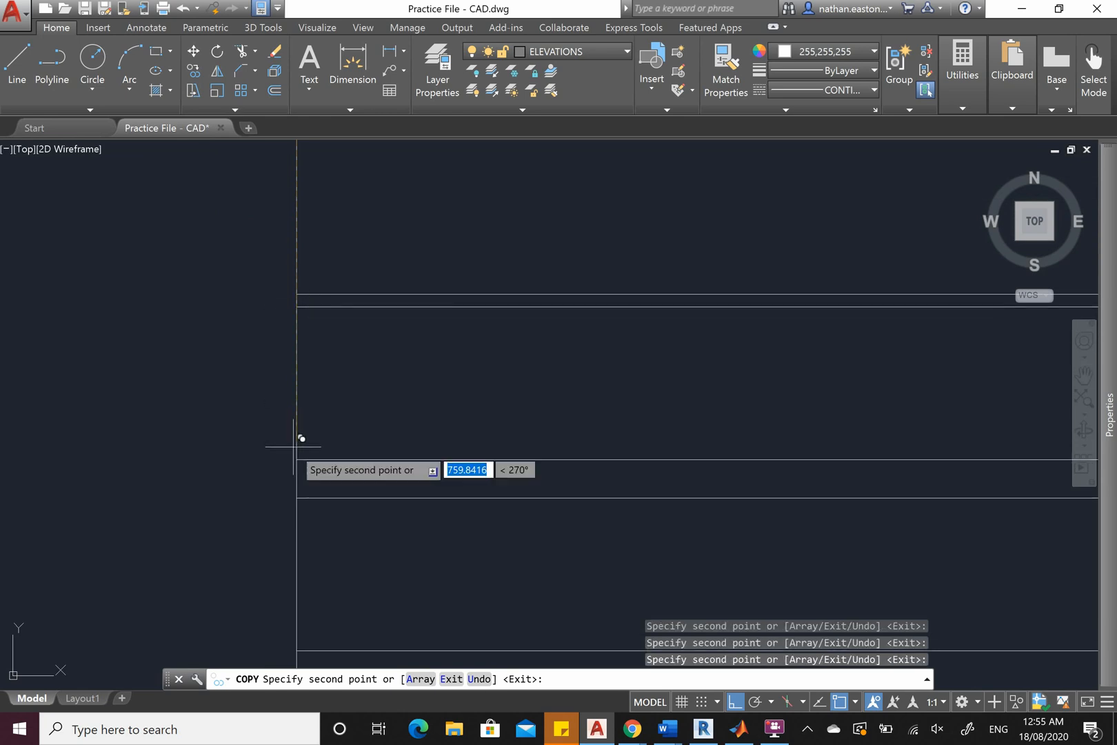
Continue placing panel copies at successive bottom-left corners until they fill the garage door opening to its base, and end the Copy command
scroll(333, 334, down, 3)
scroll(333, 369, up, 4)
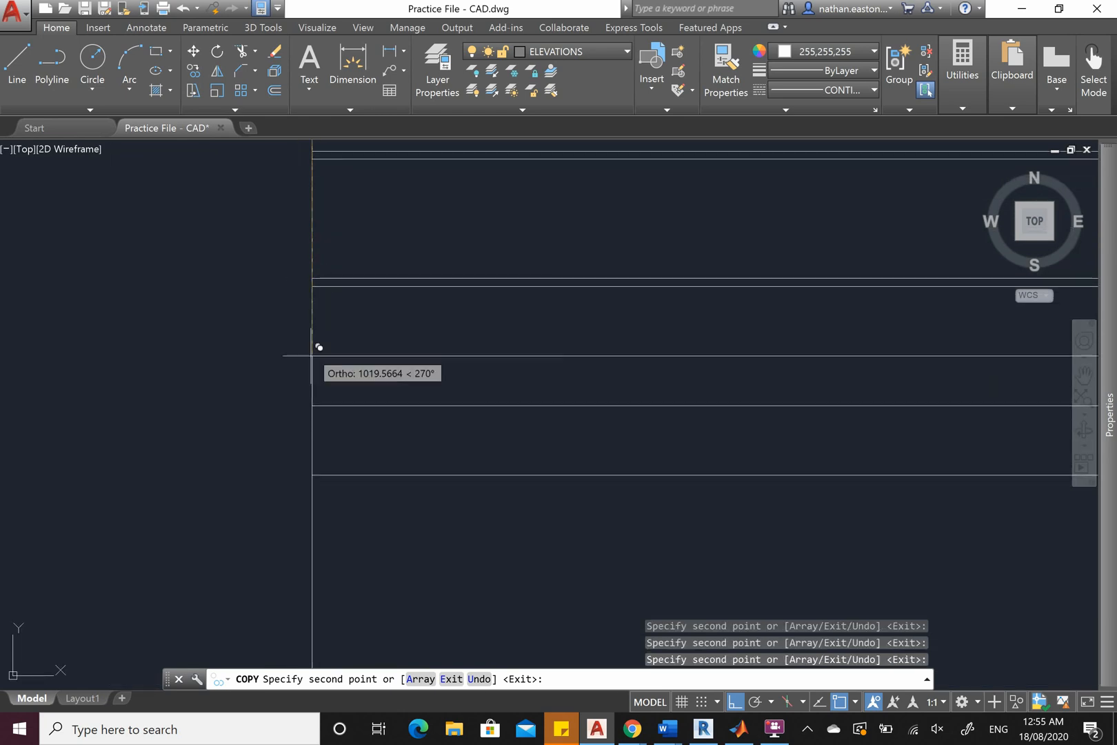
click(312, 402)
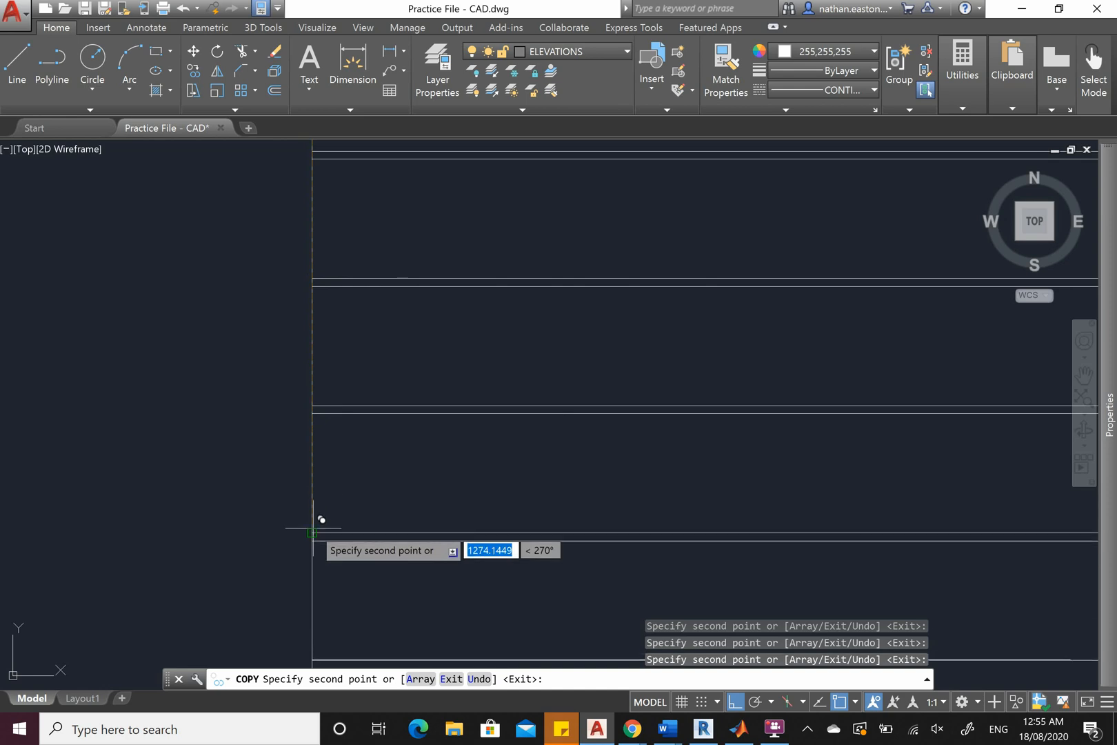
scroll(324, 307, down, 3)
scroll(329, 386, up, 3)
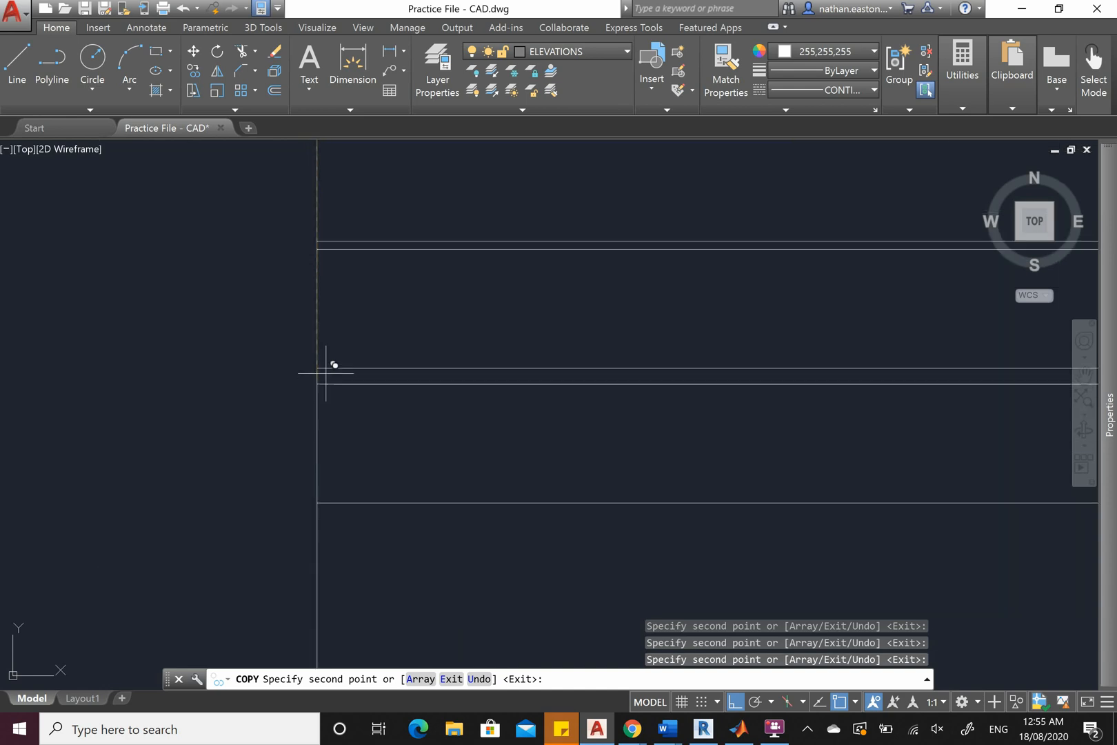
scroll(326, 372, down, 2)
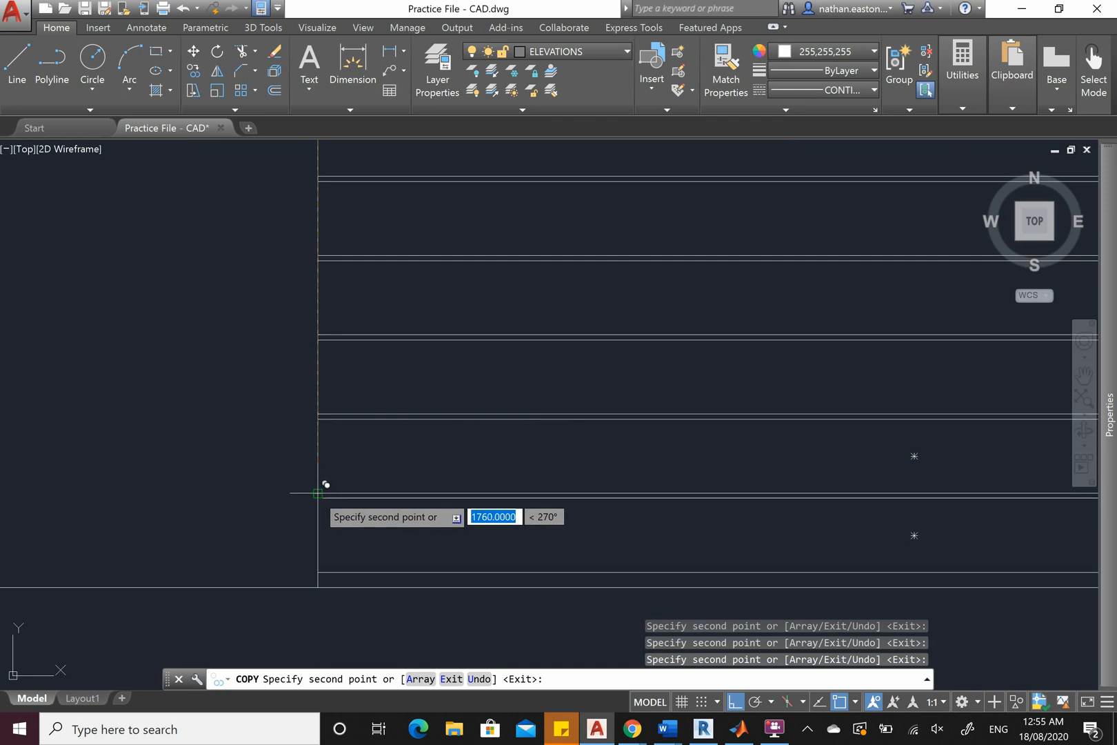
key(Escape)
scroll(306, 506, down, 8)
scroll(451, 514, up, 2)
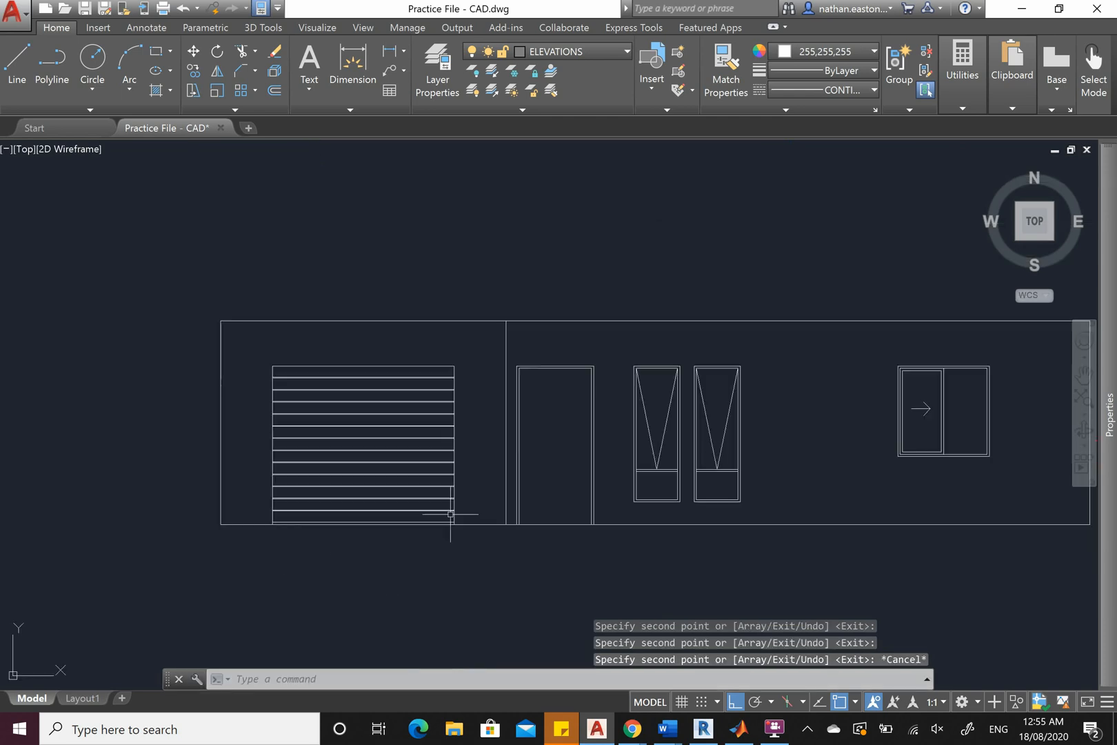
Examine the front elevation and its alignment with the floor plan above it
scroll(294, 367, down, 2)
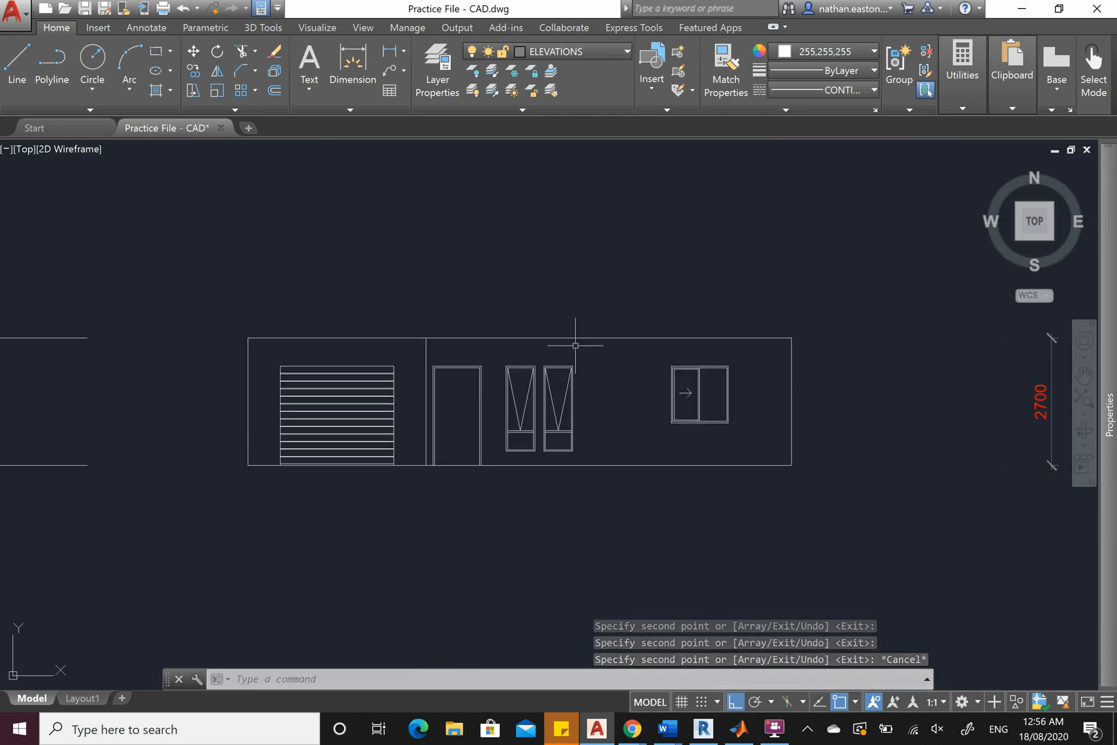
scroll(514, 515, down, 2)
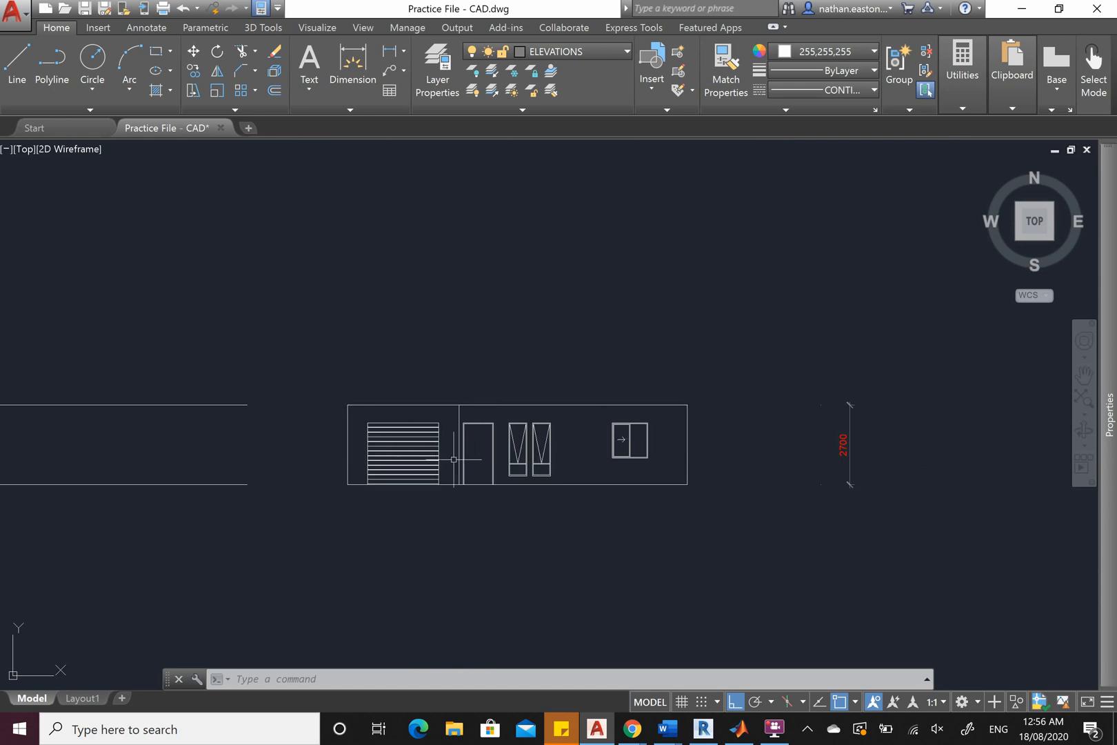
scroll(540, 571, down, 4)
scroll(527, 186, up, 5)
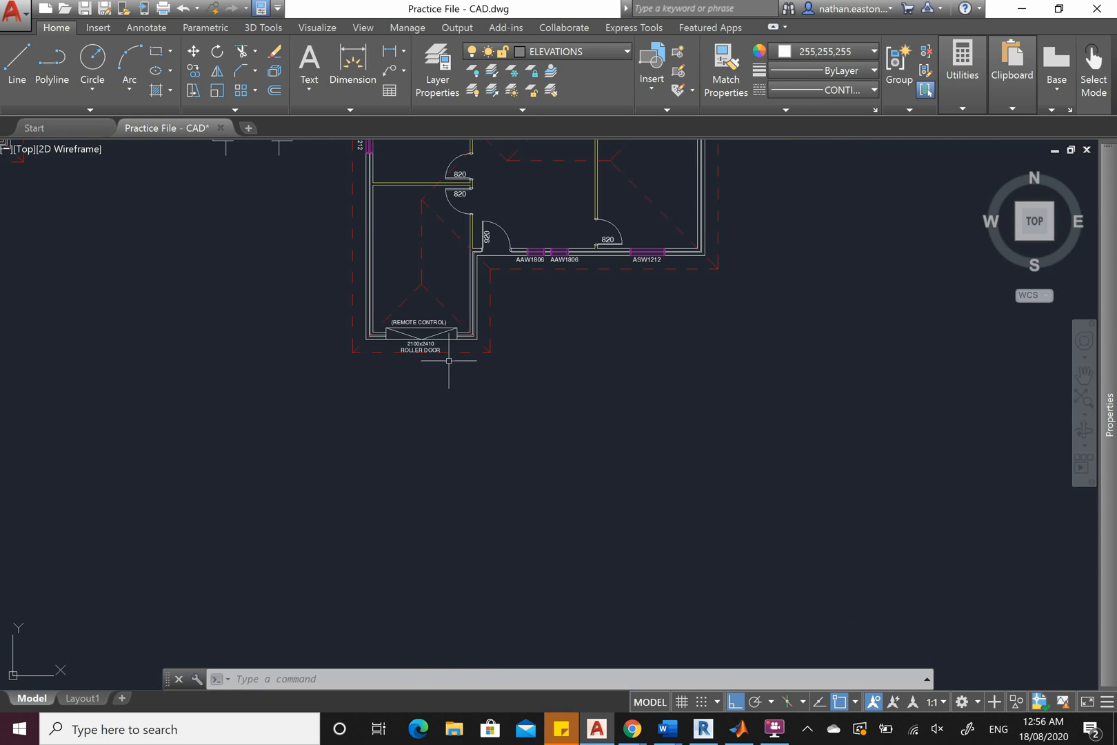
scroll(507, 228, down, 3)
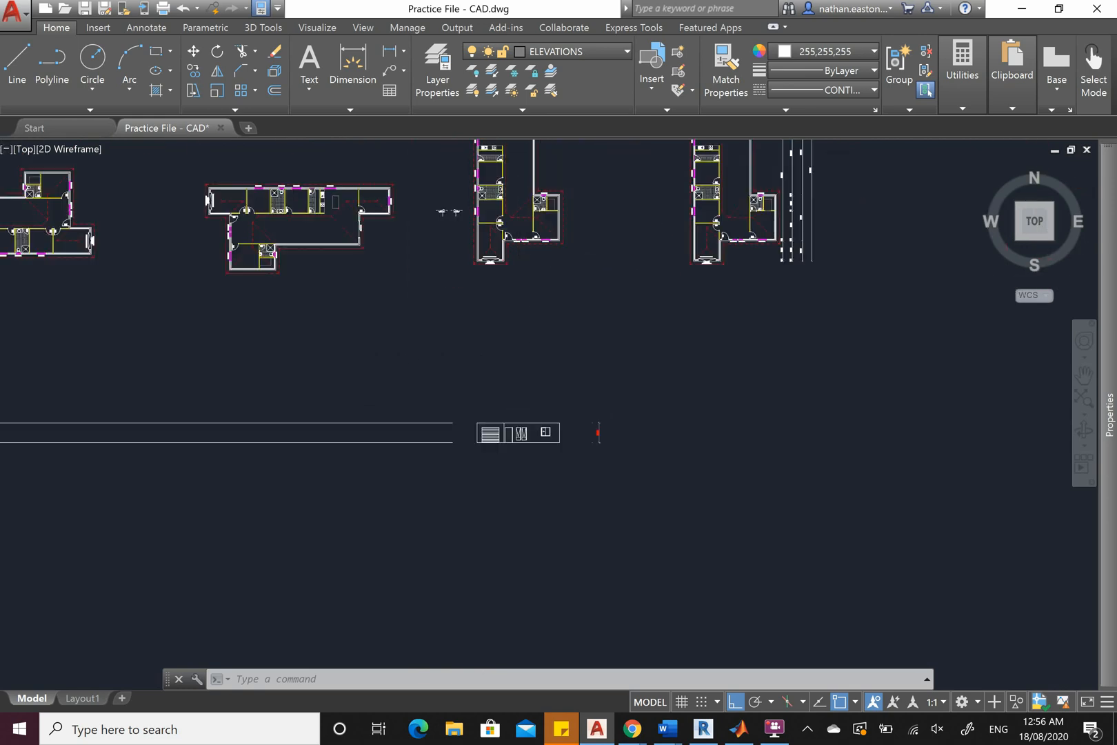
scroll(534, 414, up, 1)
scroll(537, 452, down, 1)
scroll(552, 290, up, 2)
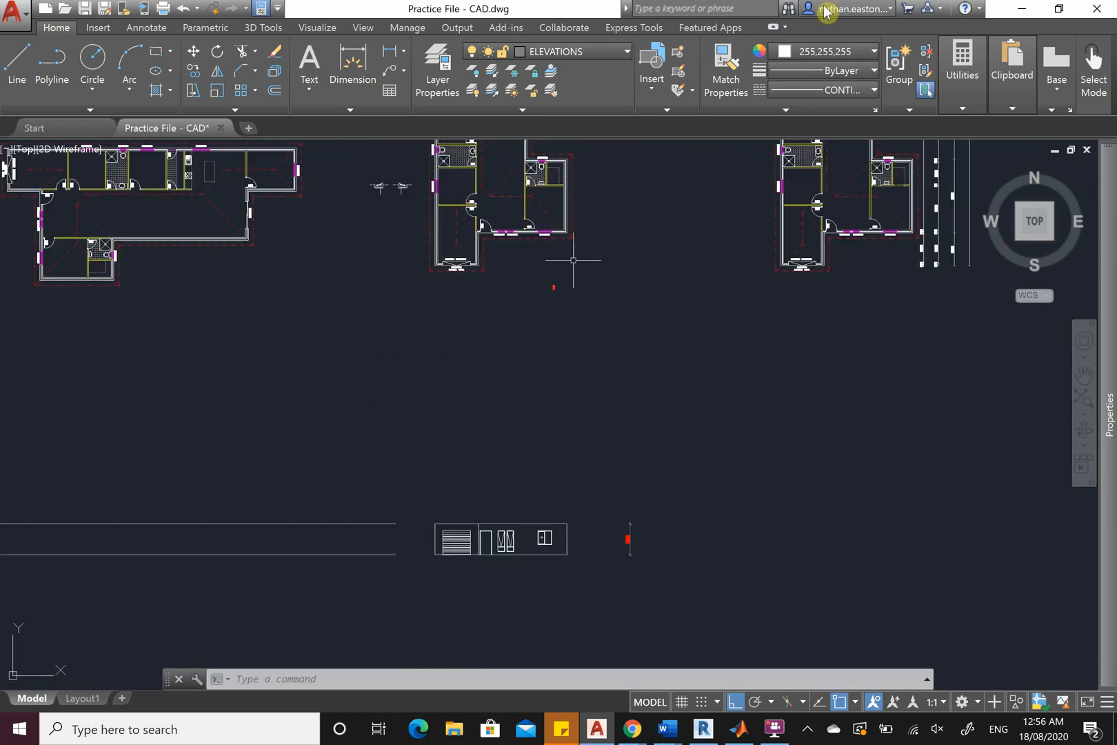
Set the current object colour to Green and draw a vertical line from the garage roof's front-left eave corner down past the elevation
click(839, 49)
click(768, 218)
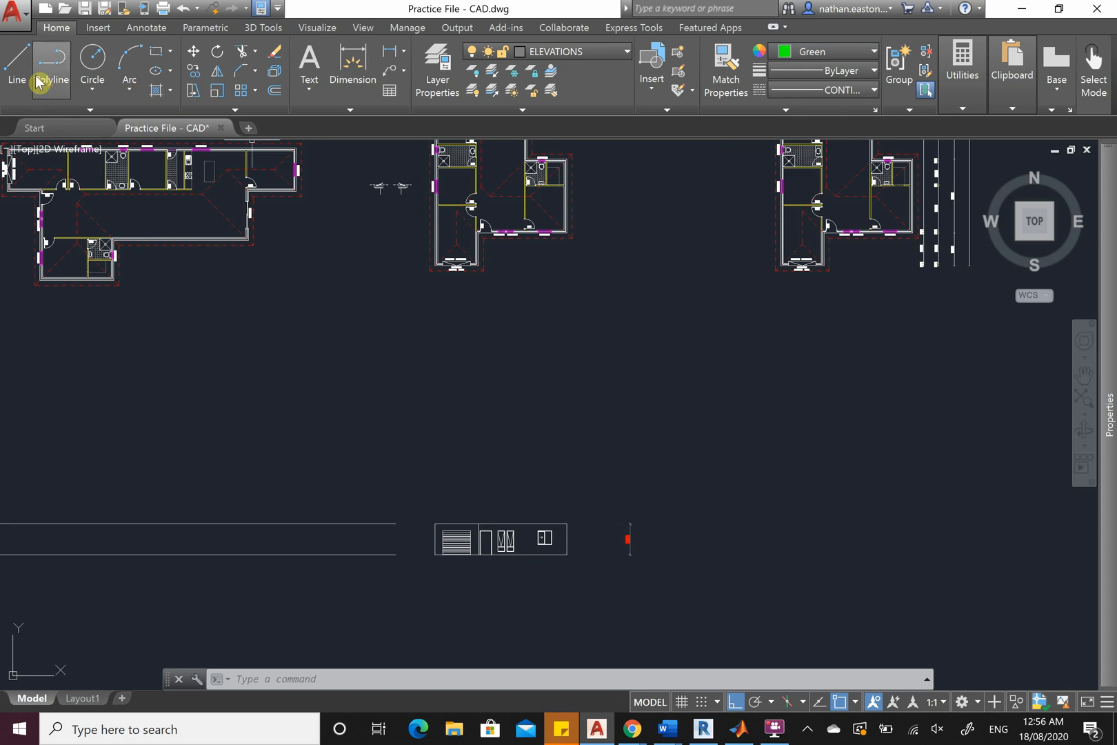
click(19, 63)
scroll(437, 272, up, 5)
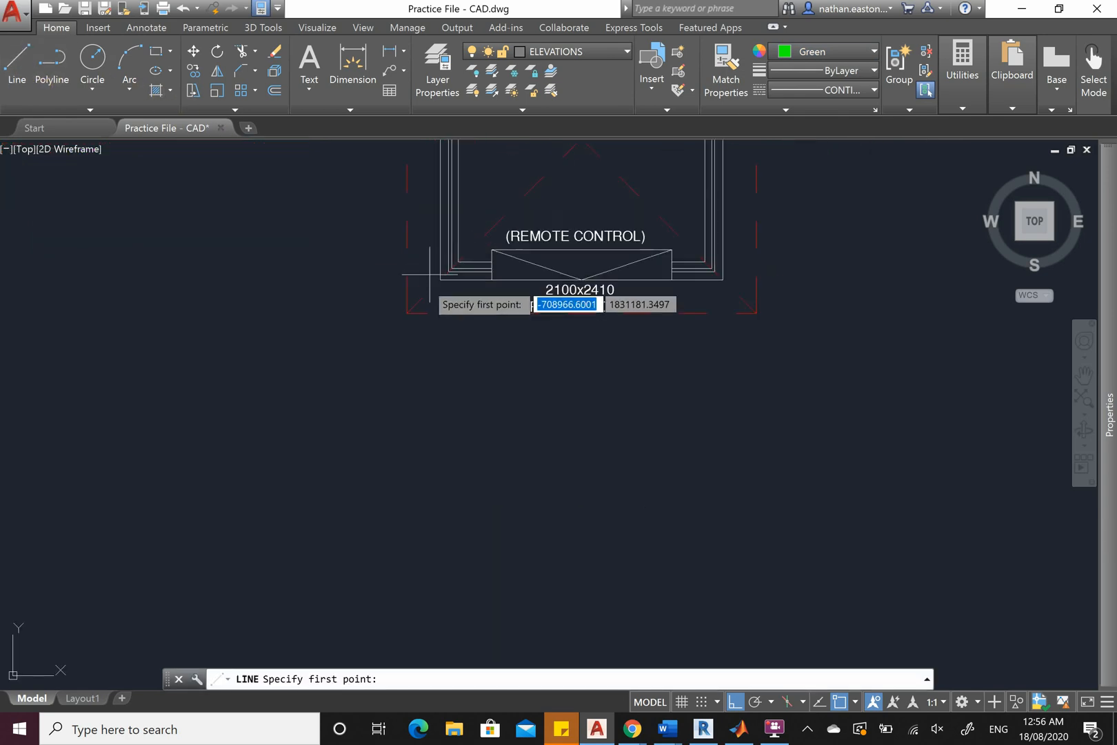
click(406, 313)
scroll(410, 190, down, 5)
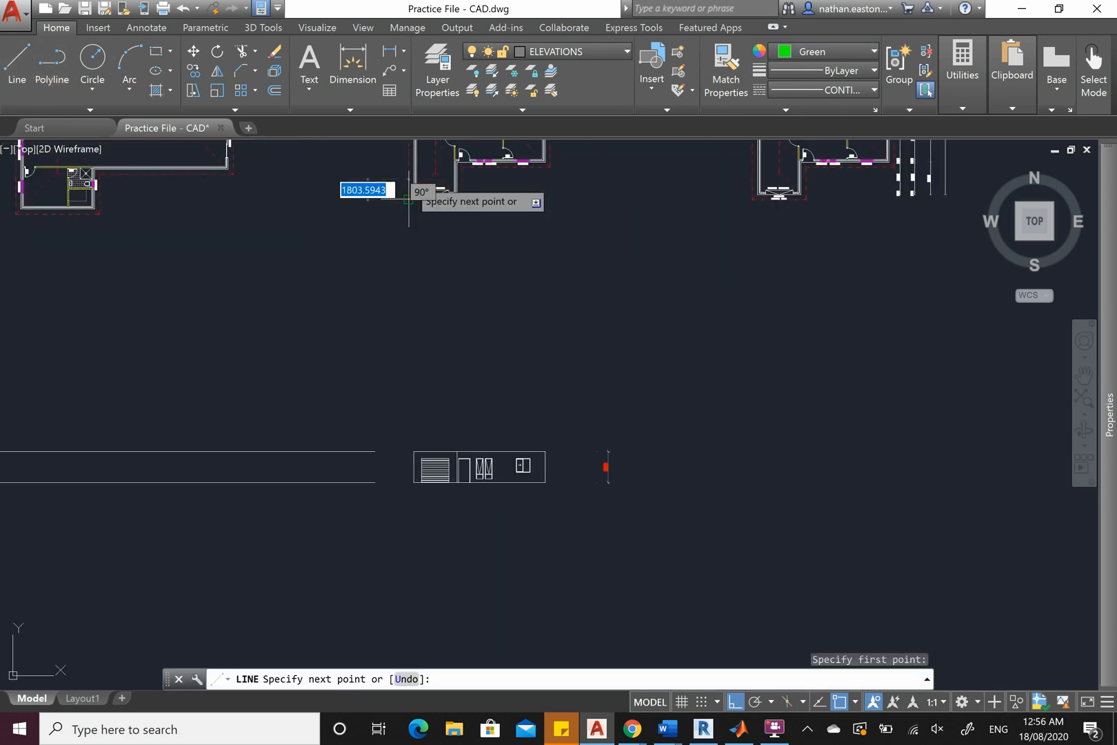
right_click(400, 583)
click(429, 430)
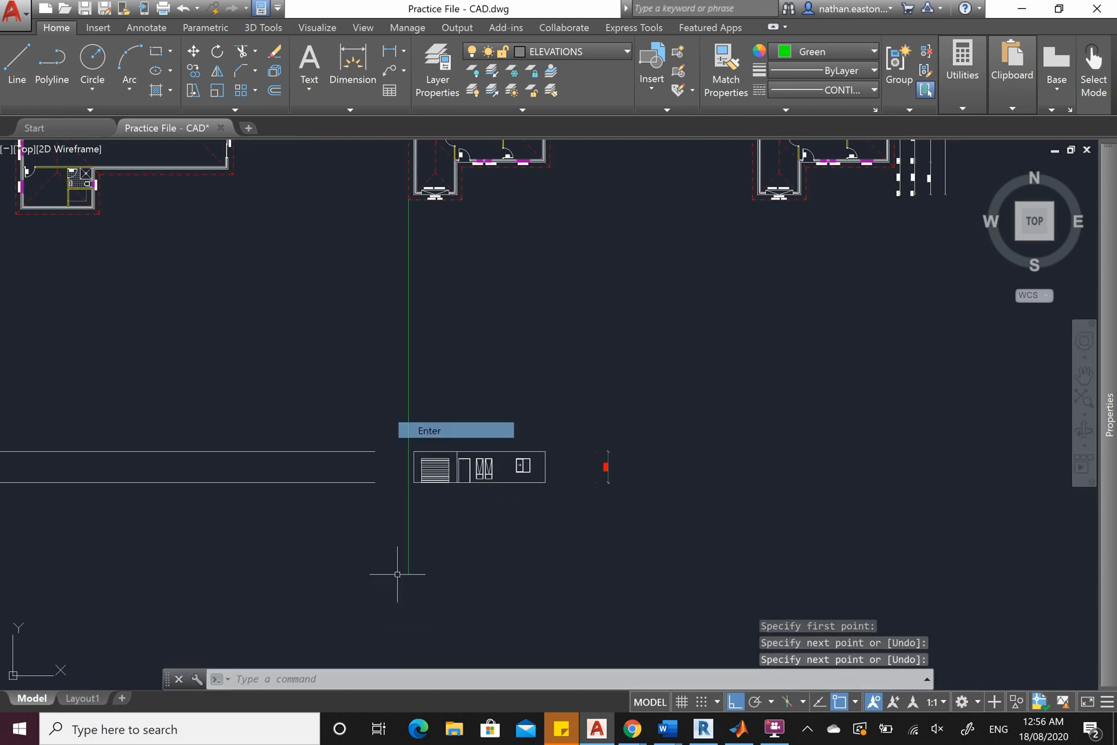
Copy the green projection line from its top endpoint at the eave corner to the garage roof's hip apex above the roller door
click(457, 356)
click(393, 311)
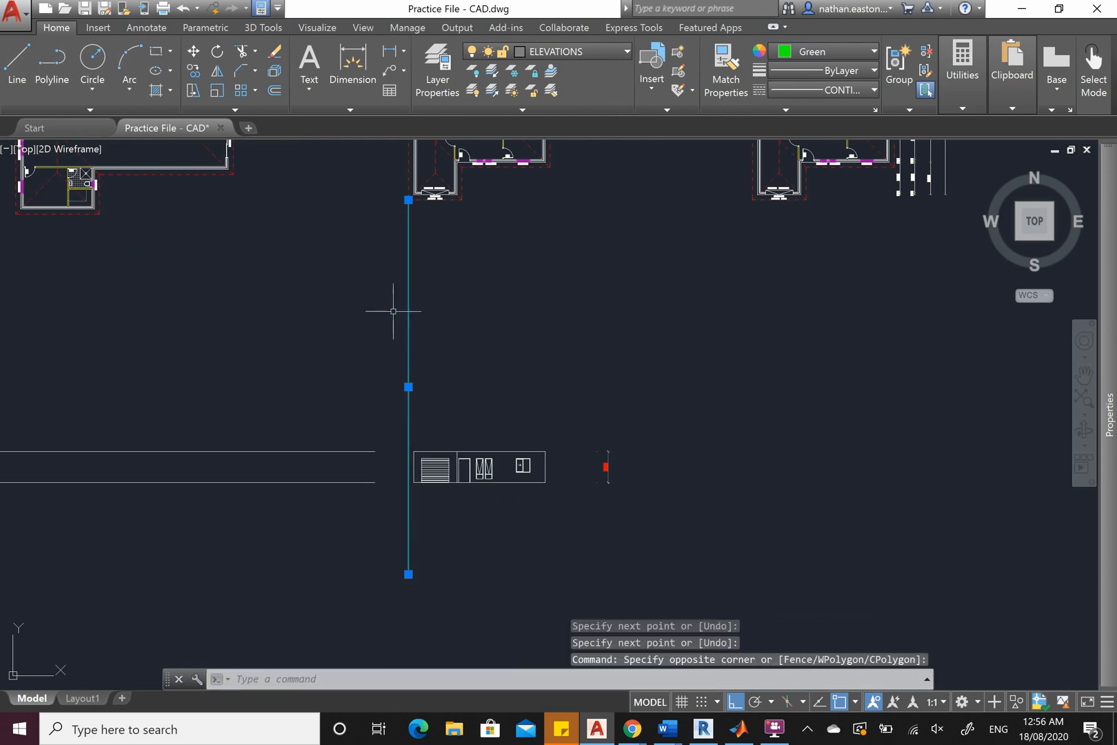
click(196, 78)
scroll(403, 473, down, 3)
scroll(396, 413, up, 3)
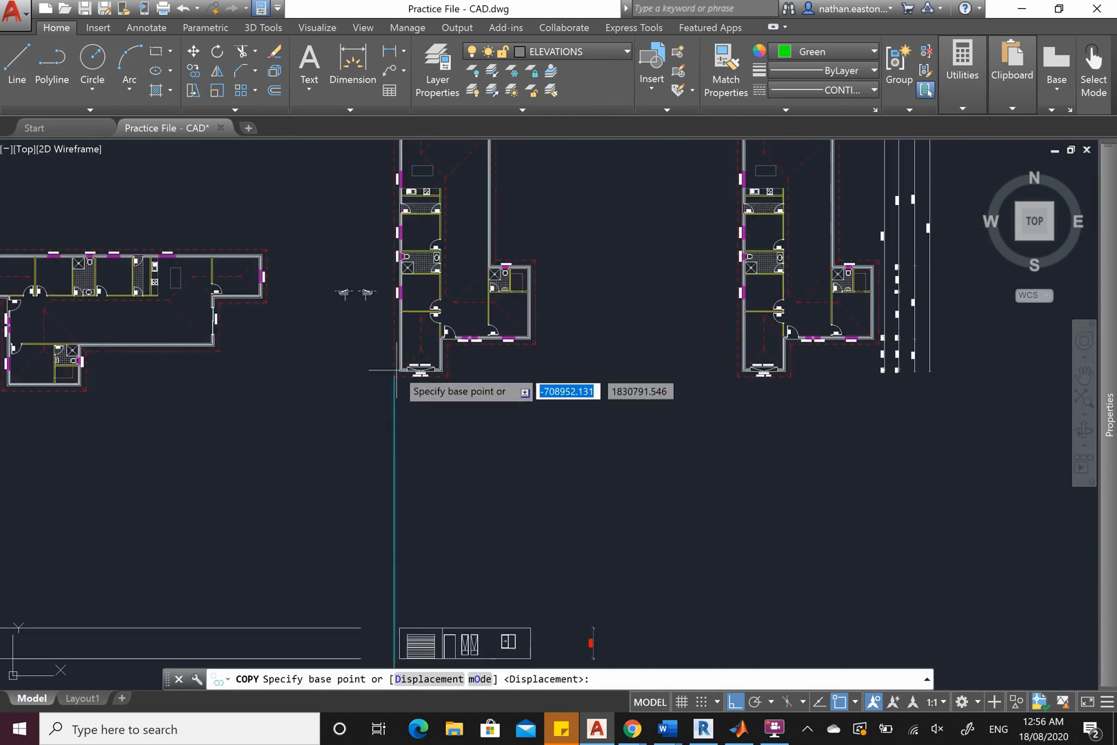
scroll(397, 372, up, 5)
click(386, 414)
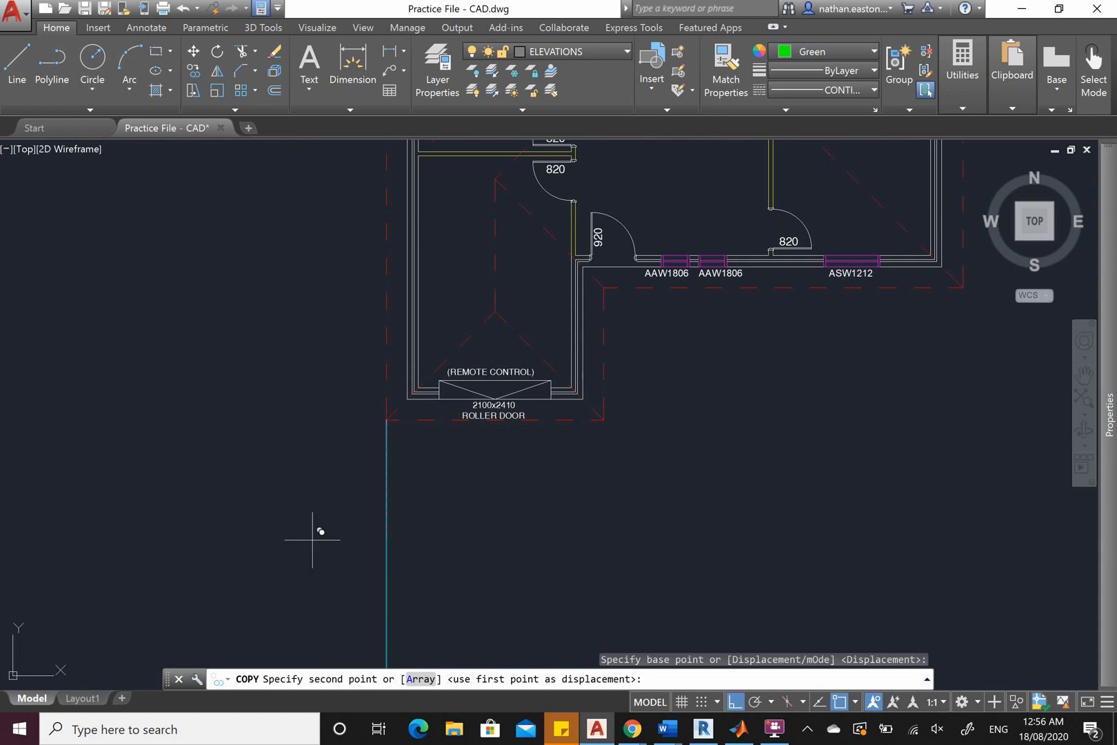
scroll(324, 527, down, 3)
scroll(347, 516, up, 4)
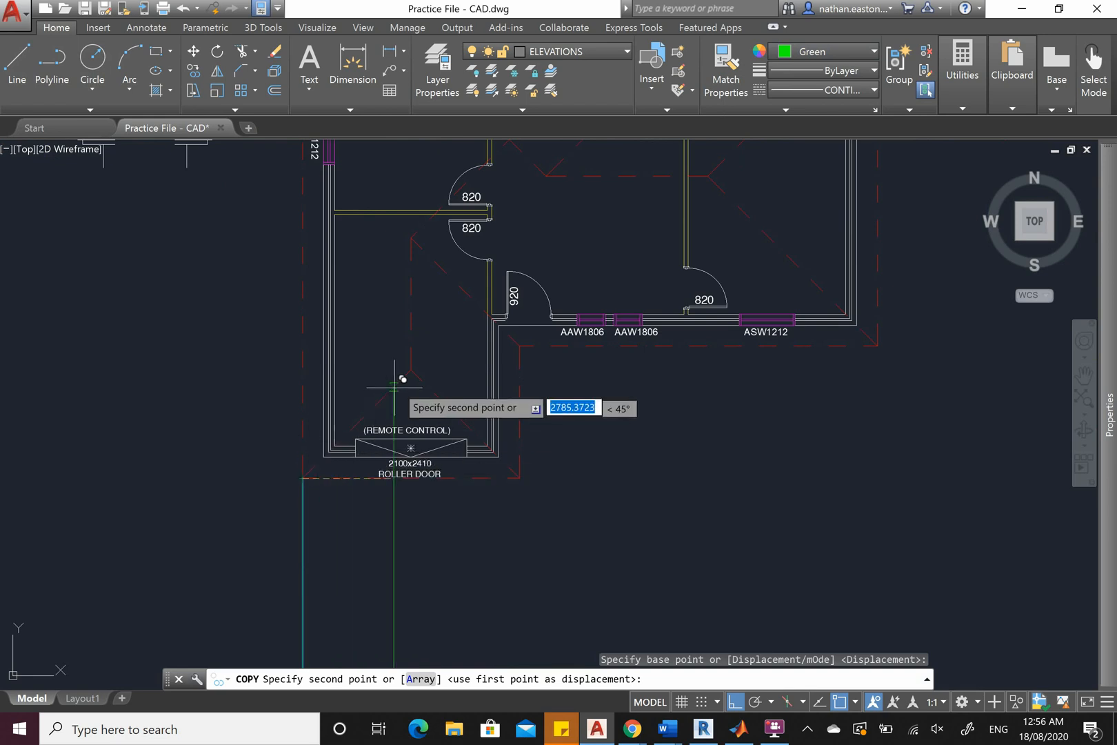
click(411, 369)
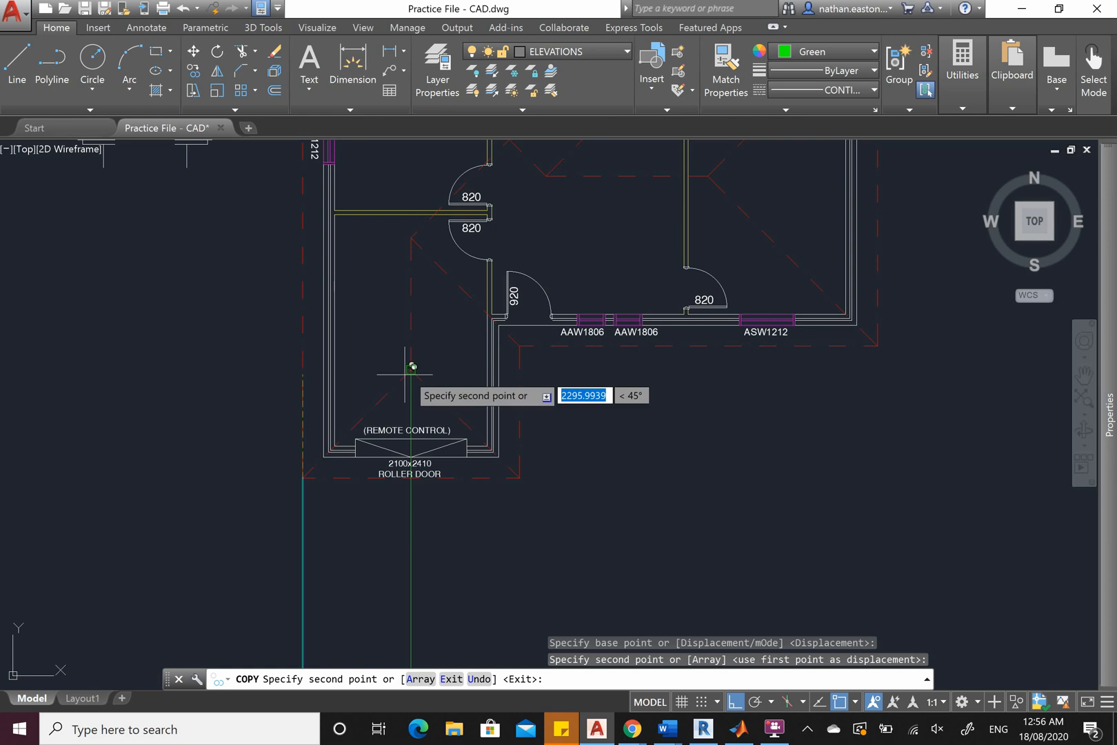
Place another copy of the green projection line at the garage roof's front-right eave corner
scroll(386, 427, down, 2)
scroll(396, 409, up, 2)
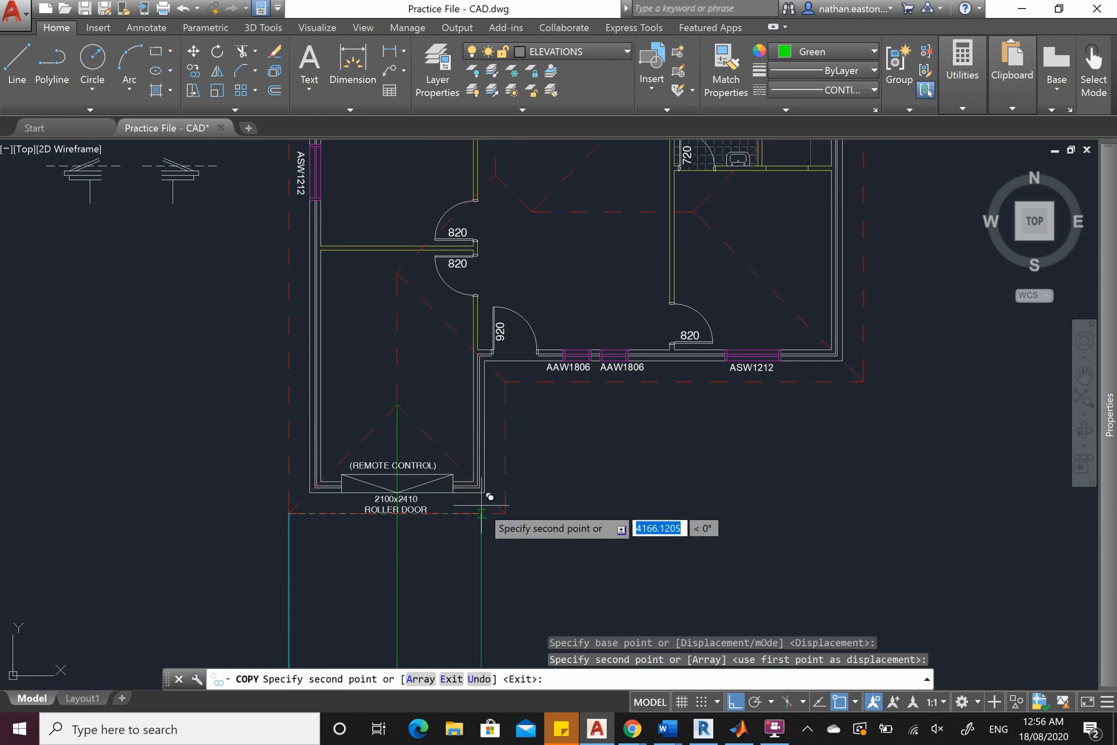
click(513, 505)
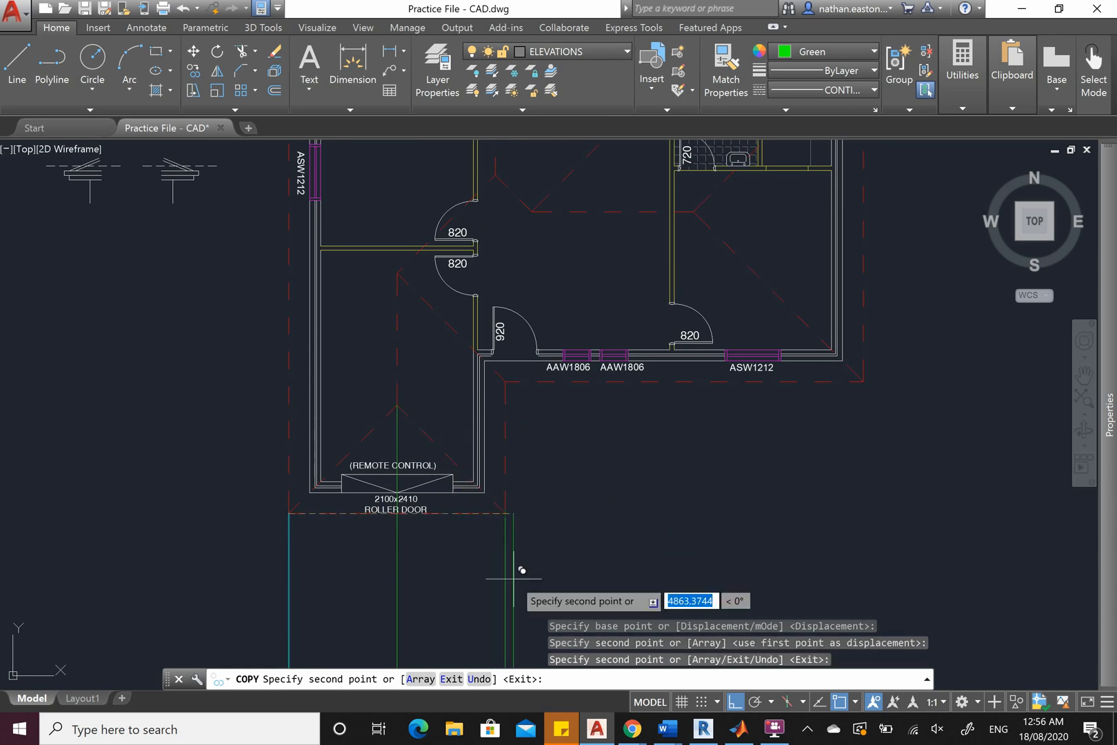
scroll(303, 436, down, 2)
scroll(491, 383, up, 2)
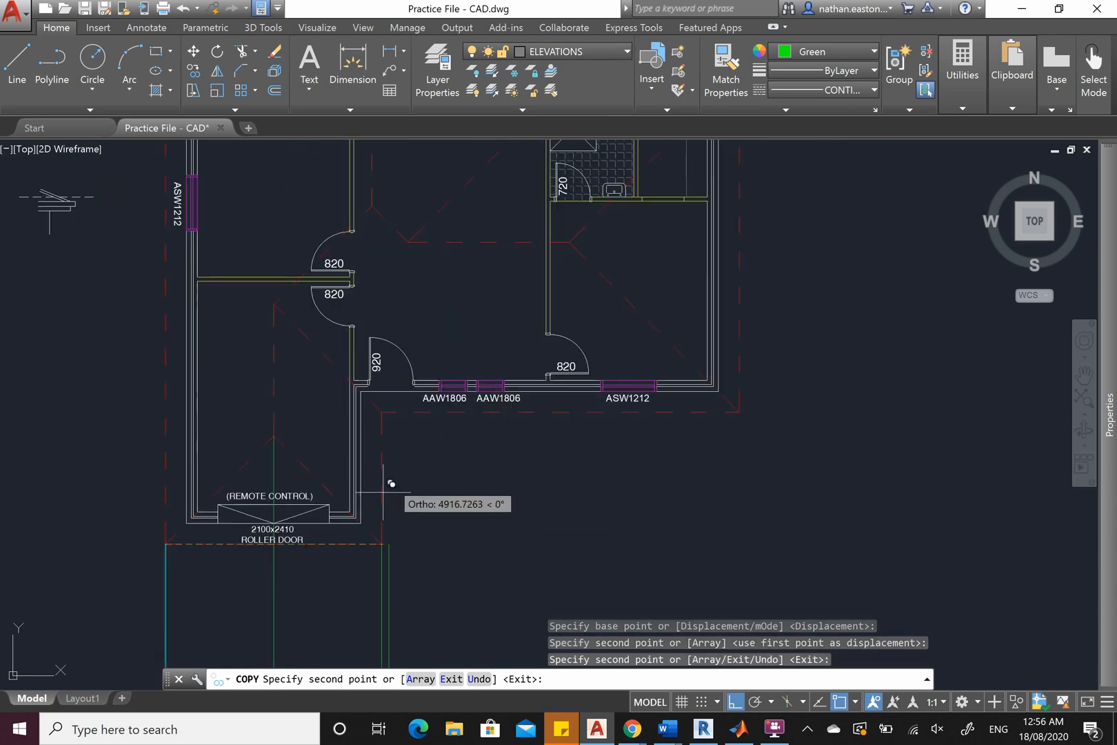
Place green line copies at the main roof's three ridge, hip and valley intersections and at its front-right eave corner
scroll(238, 349, down, 2)
scroll(237, 348, down, 2)
scroll(276, 367, up, 2)
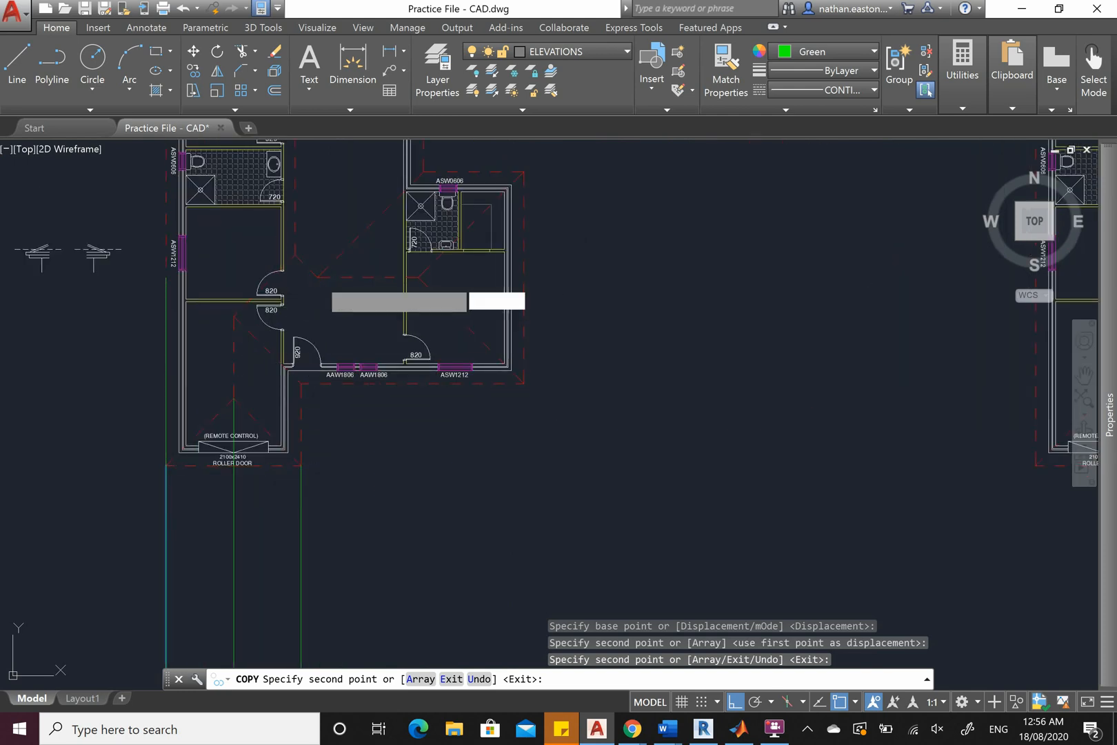
click(317, 276)
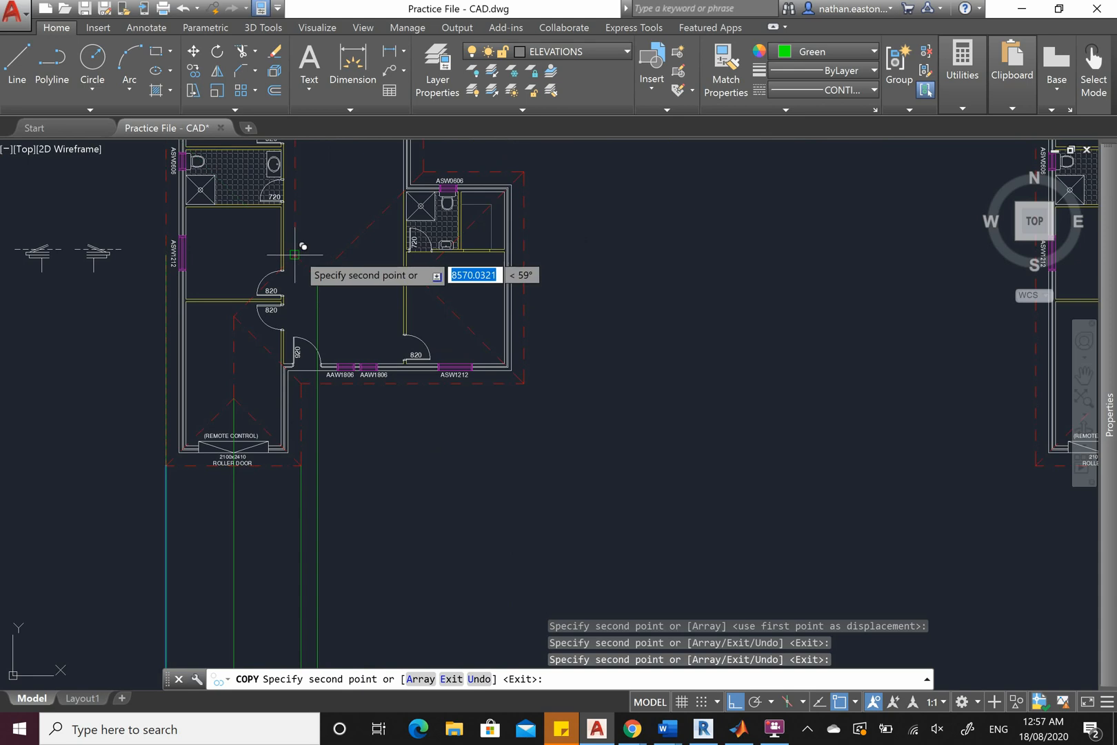
click(295, 255)
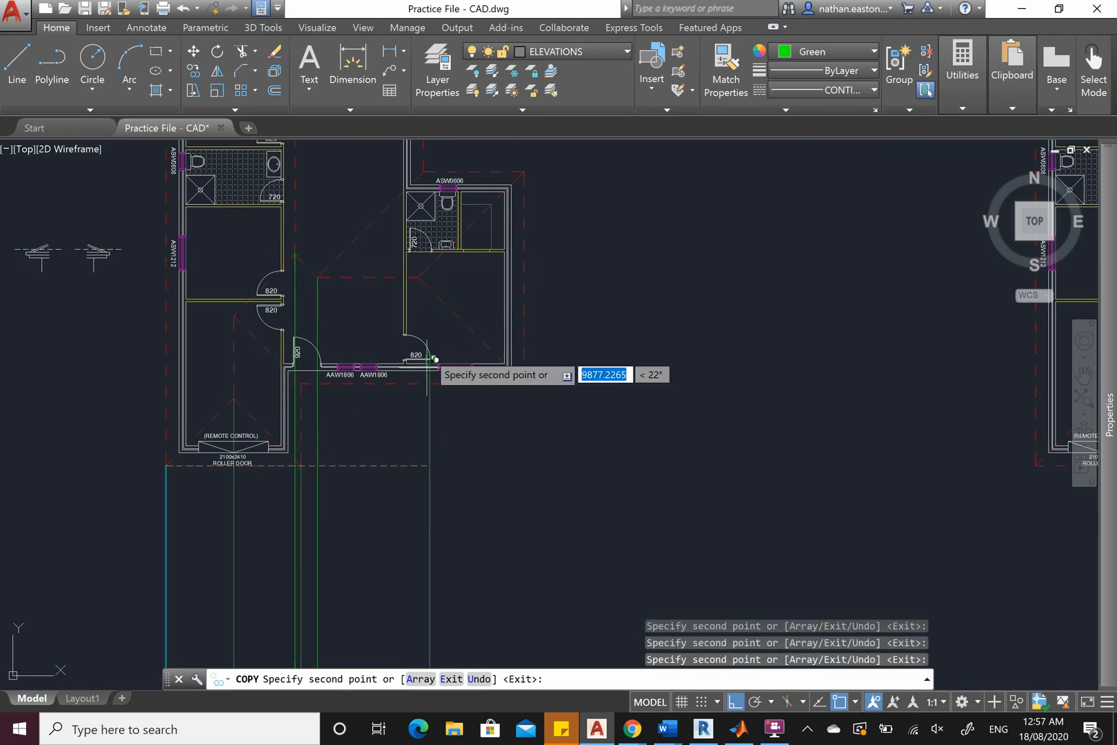
click(419, 276)
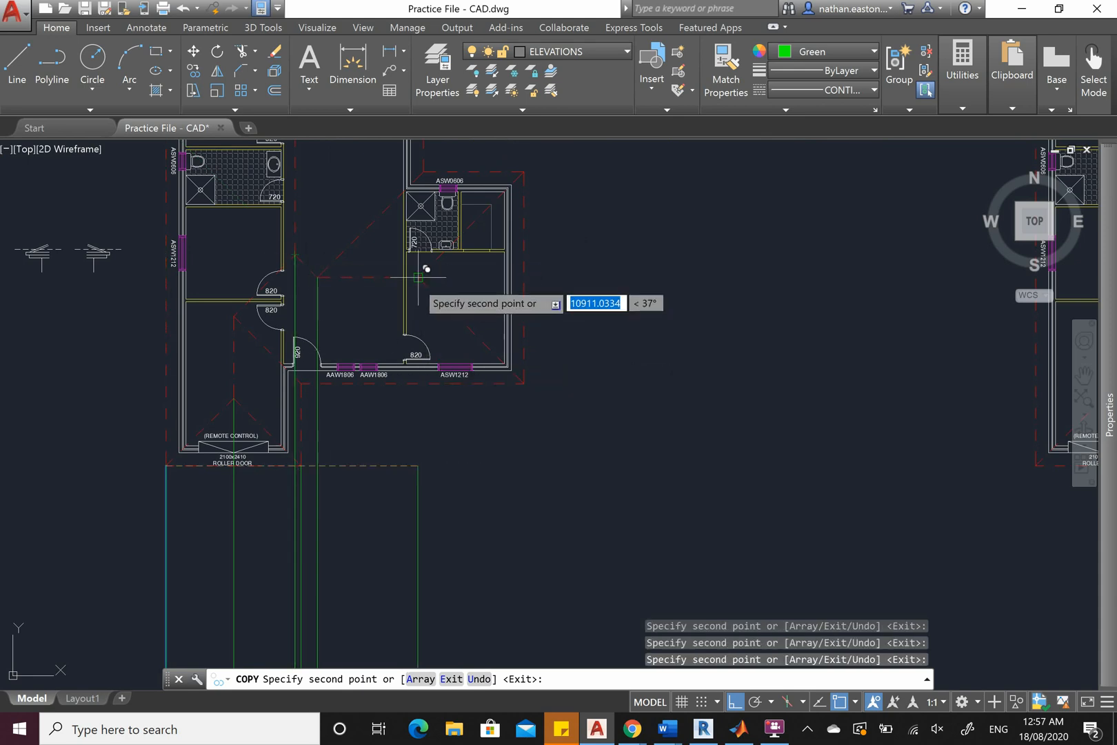
click(523, 384)
scroll(613, 328, down, 5)
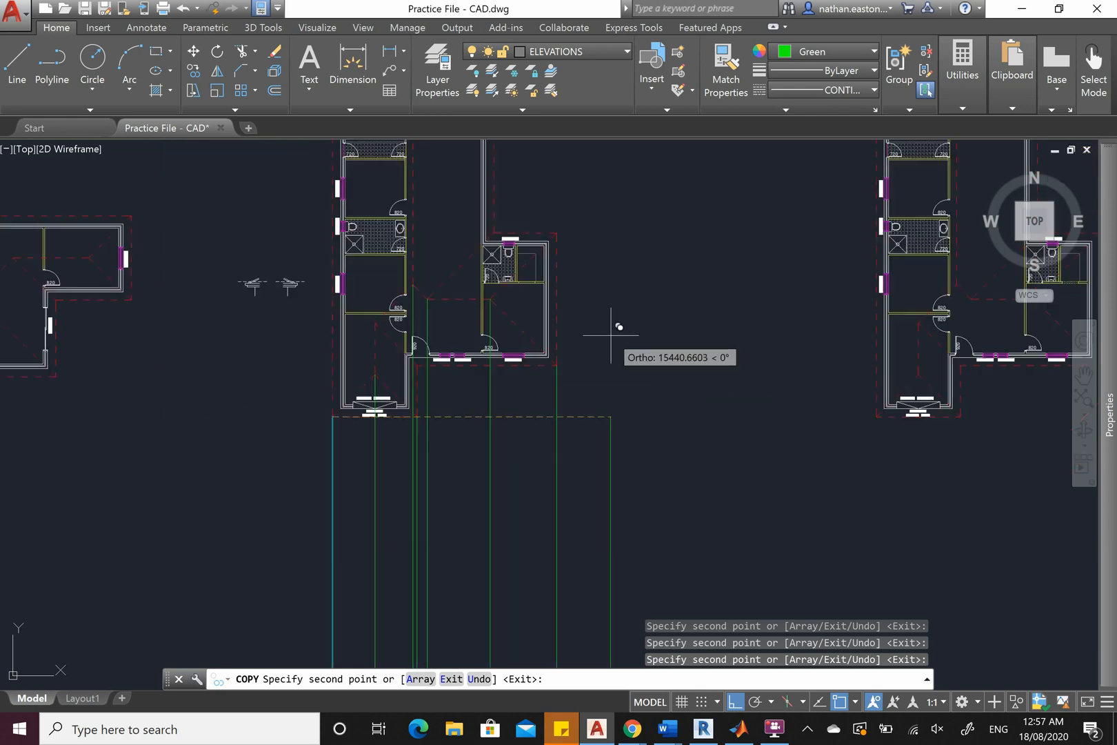
Finish copying the projection lines, and examine how they run from the plan's roof points down to the front elevation
key(Escape)
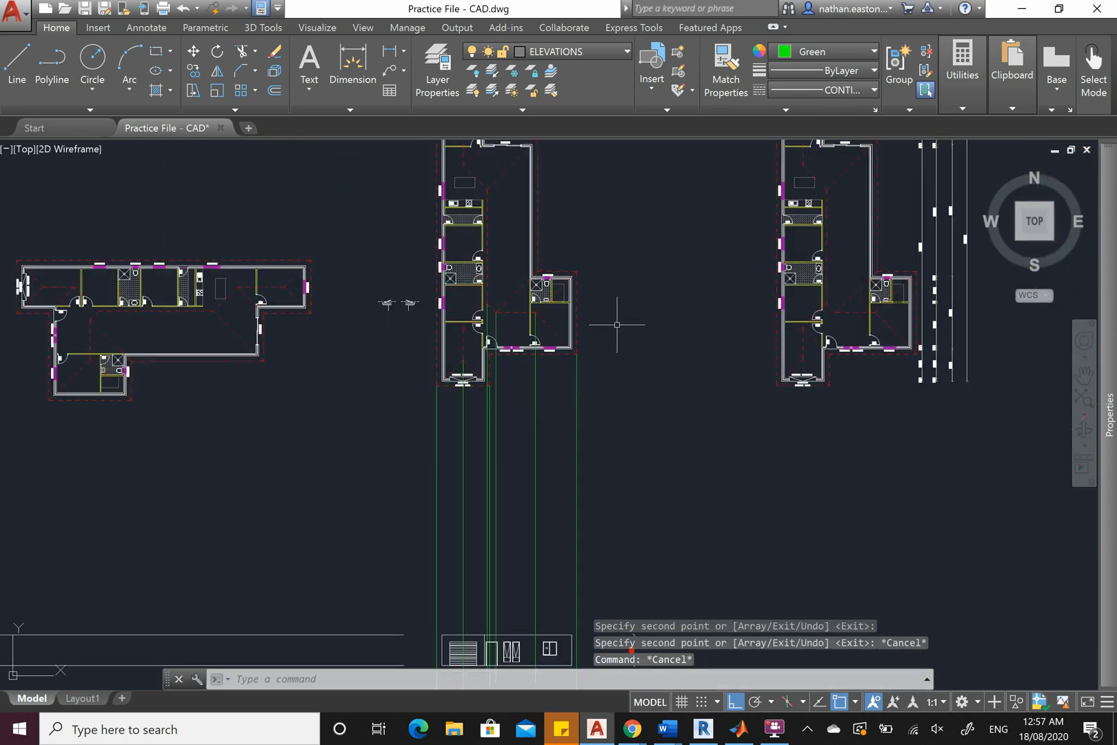
scroll(473, 202, up, 4)
scroll(545, 218, down, 4)
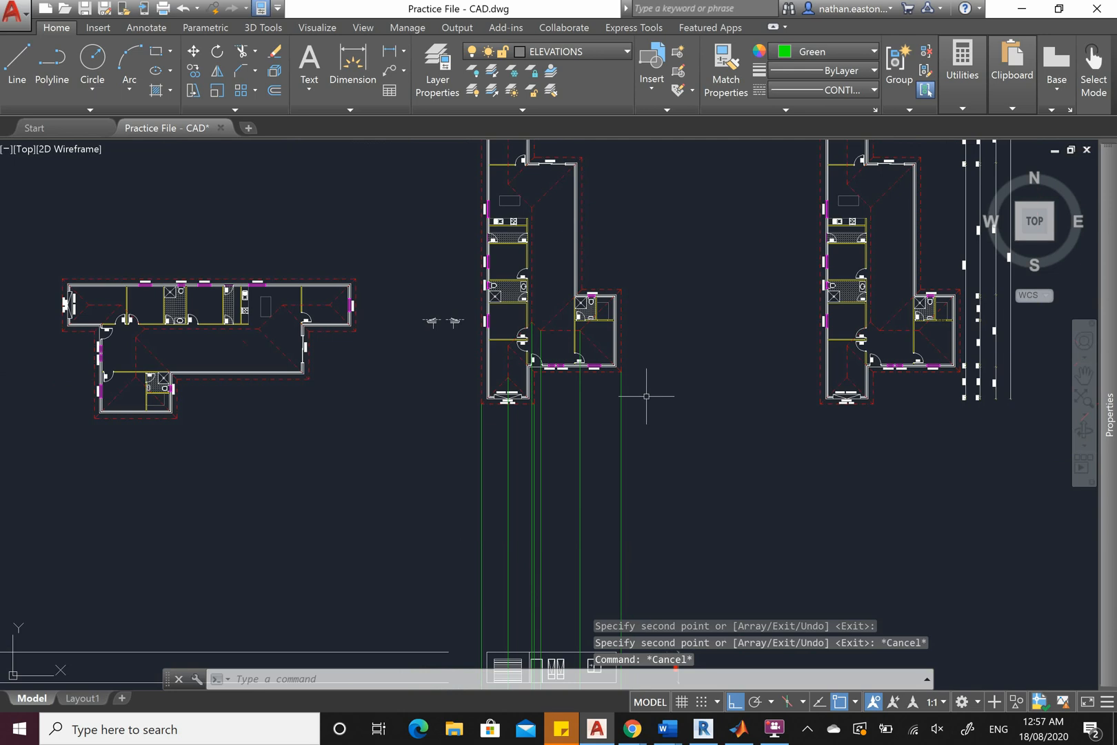
scroll(646, 396, up, 2)
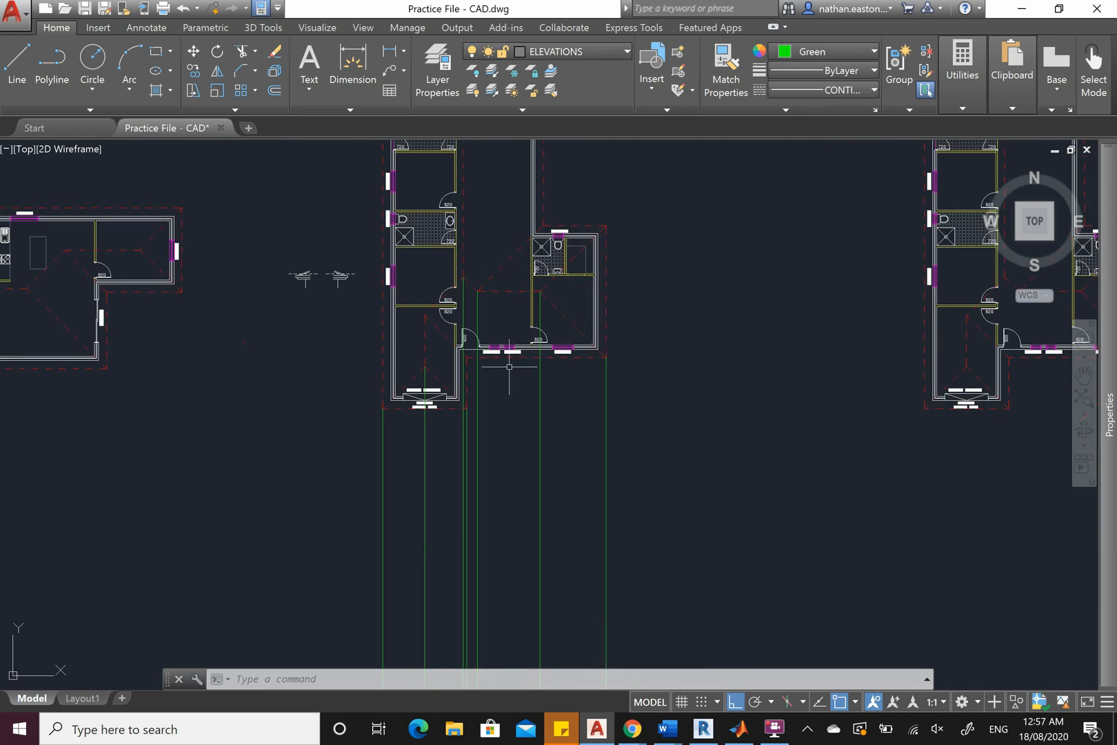
scroll(387, 422, up, 2)
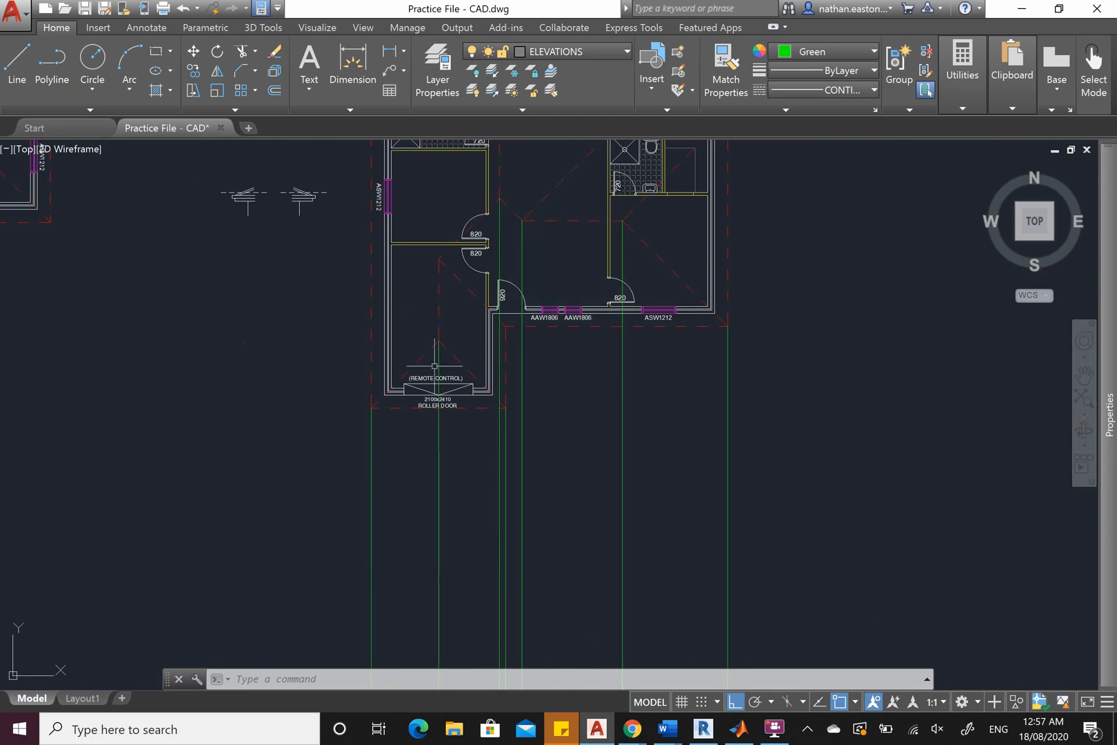
scroll(556, 300, down, 5)
scroll(555, 300, up, 2)
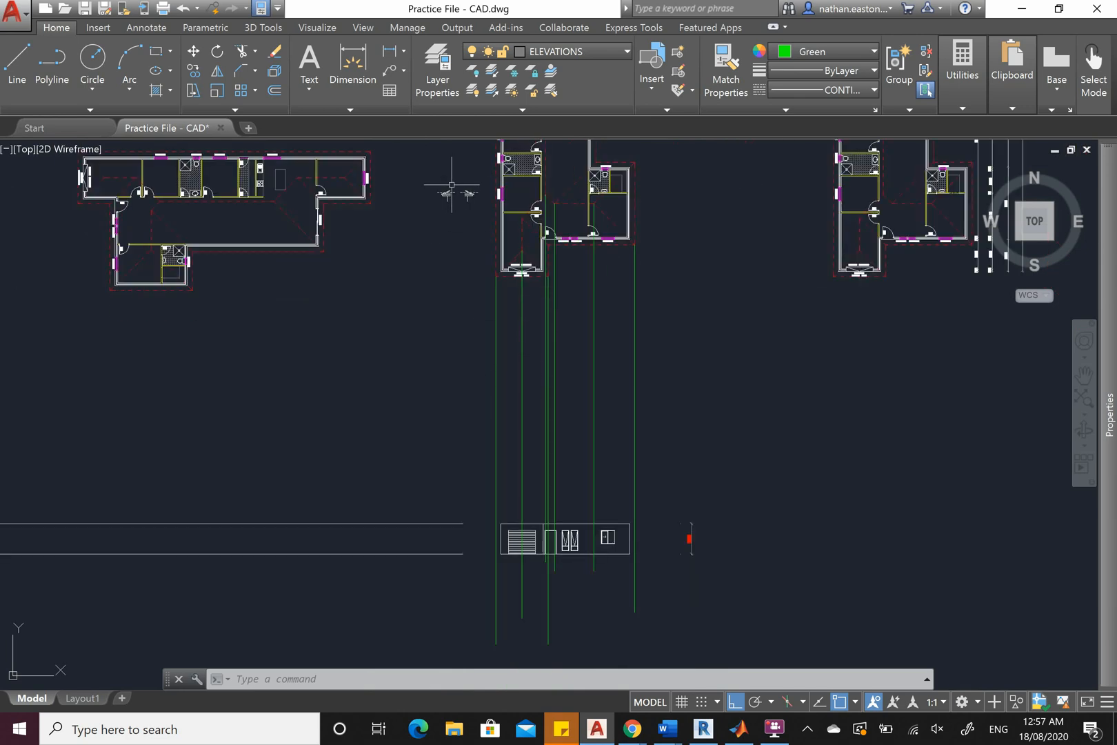
scroll(487, 221, down, 2)
Examine the two mirrored eave details and compare them with the garage roof's front-left eave corner on the plan
scroll(475, 238, up, 14)
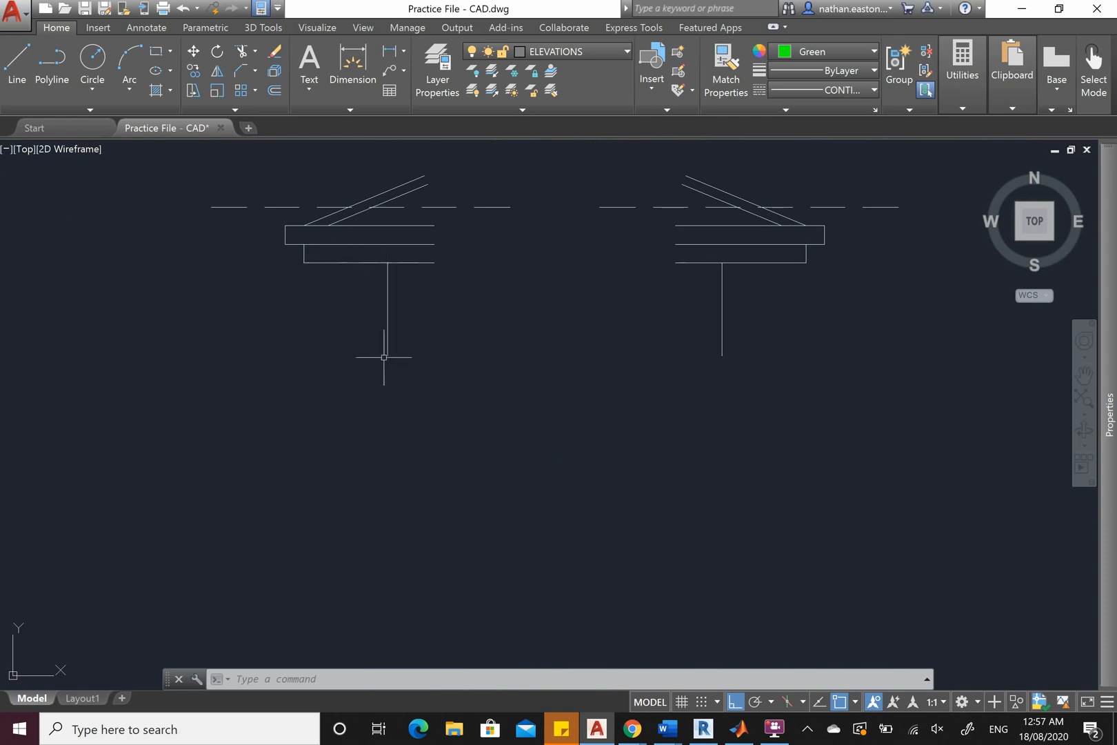
scroll(346, 226, down, 2)
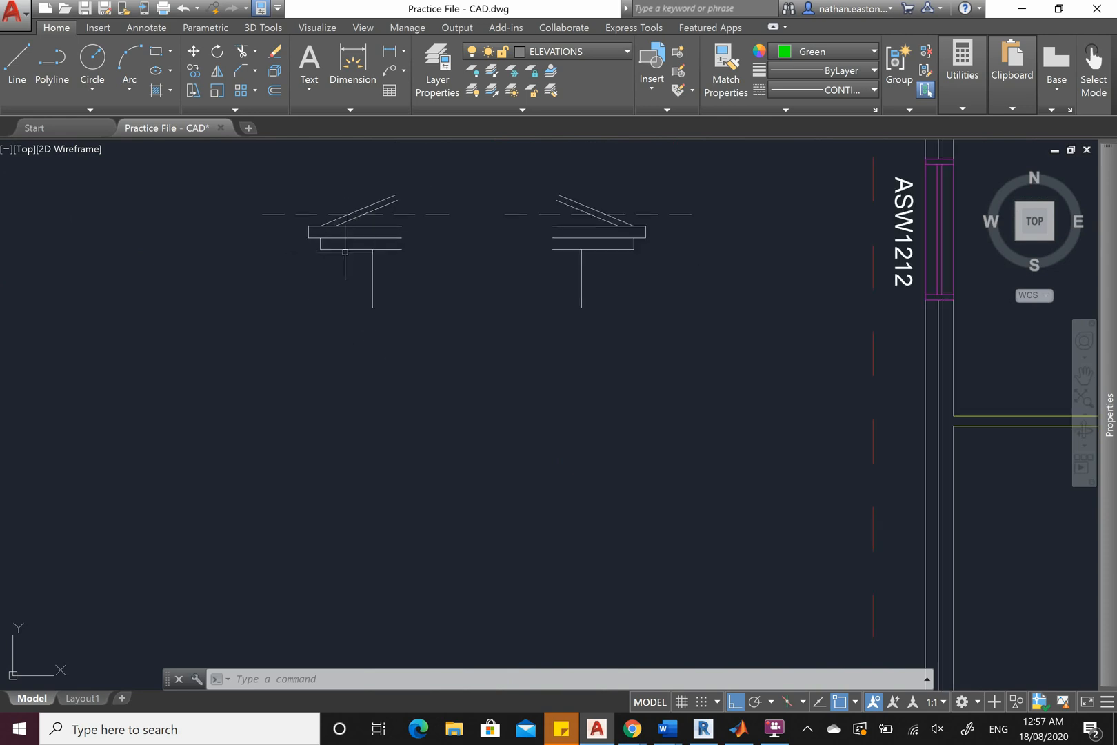
scroll(341, 252, down, 3)
scroll(456, 381, down, 2)
scroll(482, 439, up, 5)
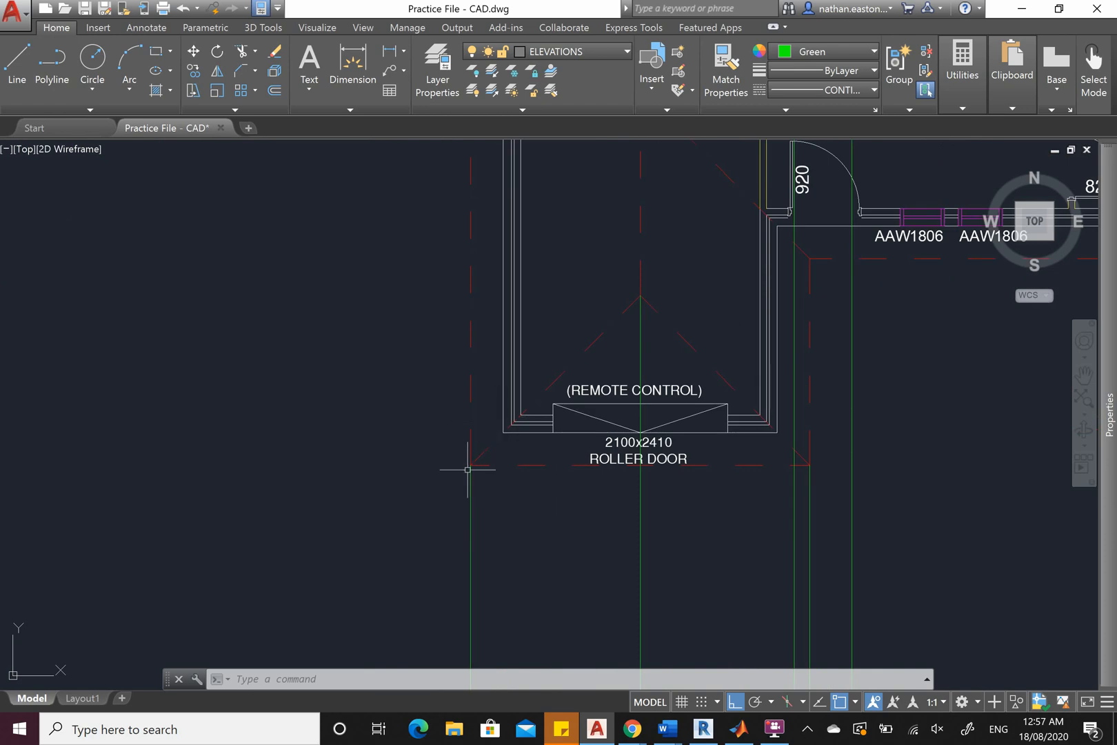
scroll(477, 458, down, 4)
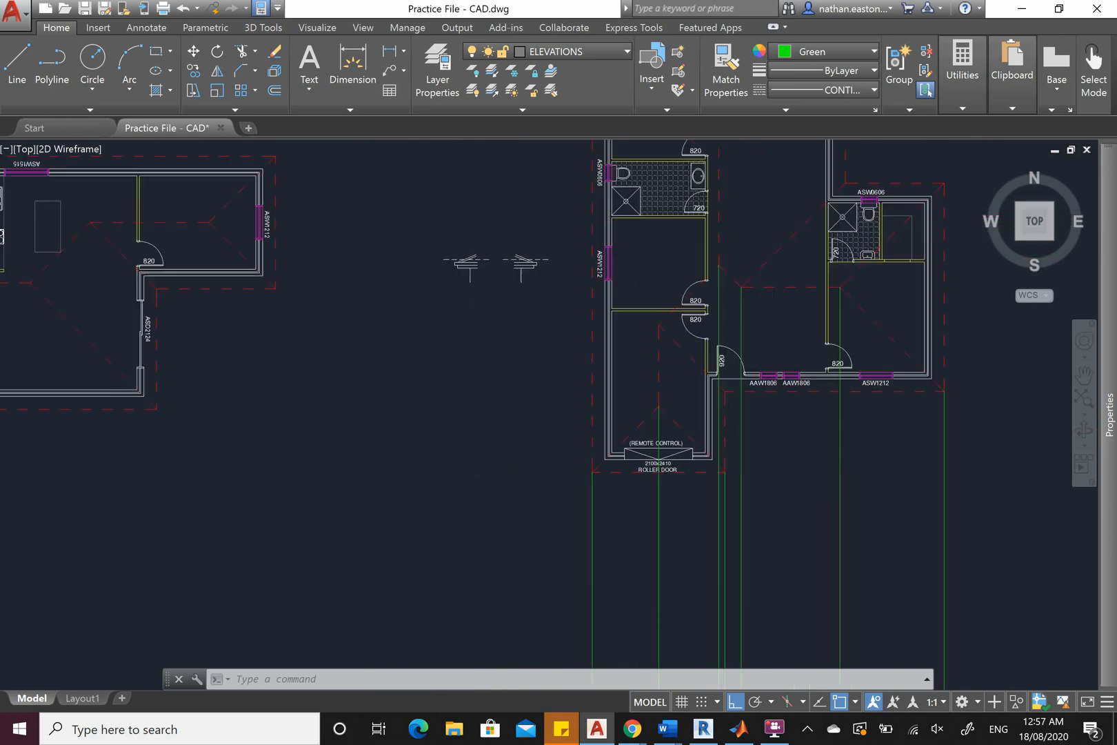
scroll(416, 430, up, 8)
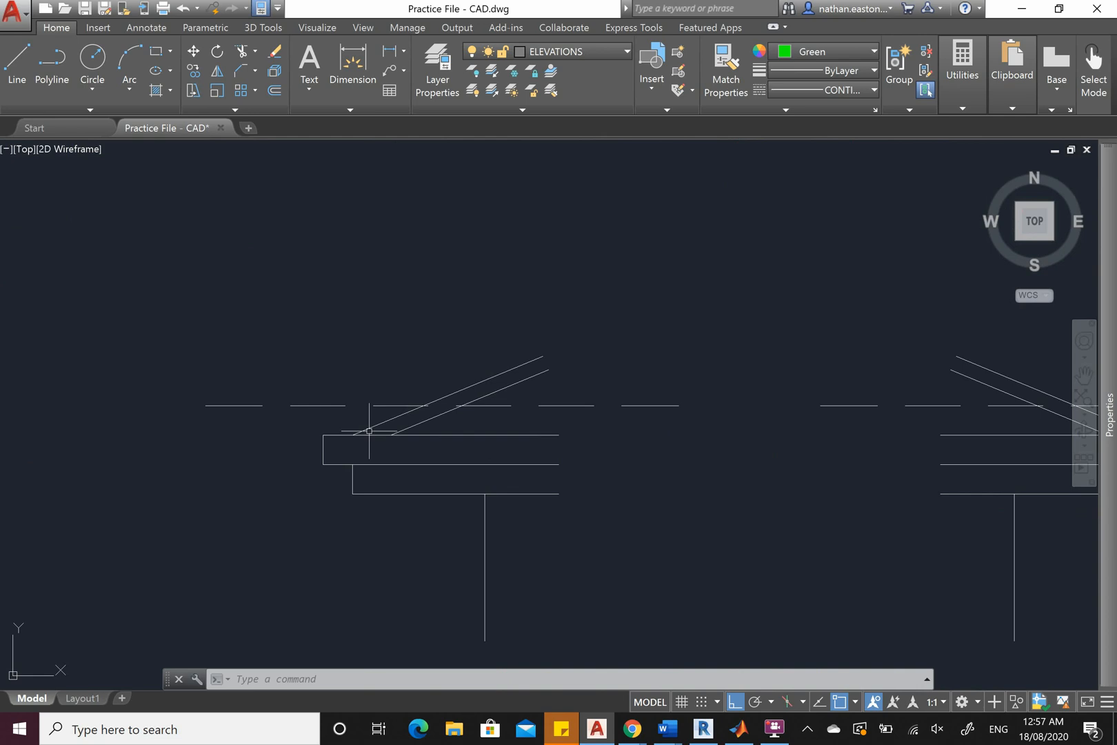
scroll(537, 277, down, 3)
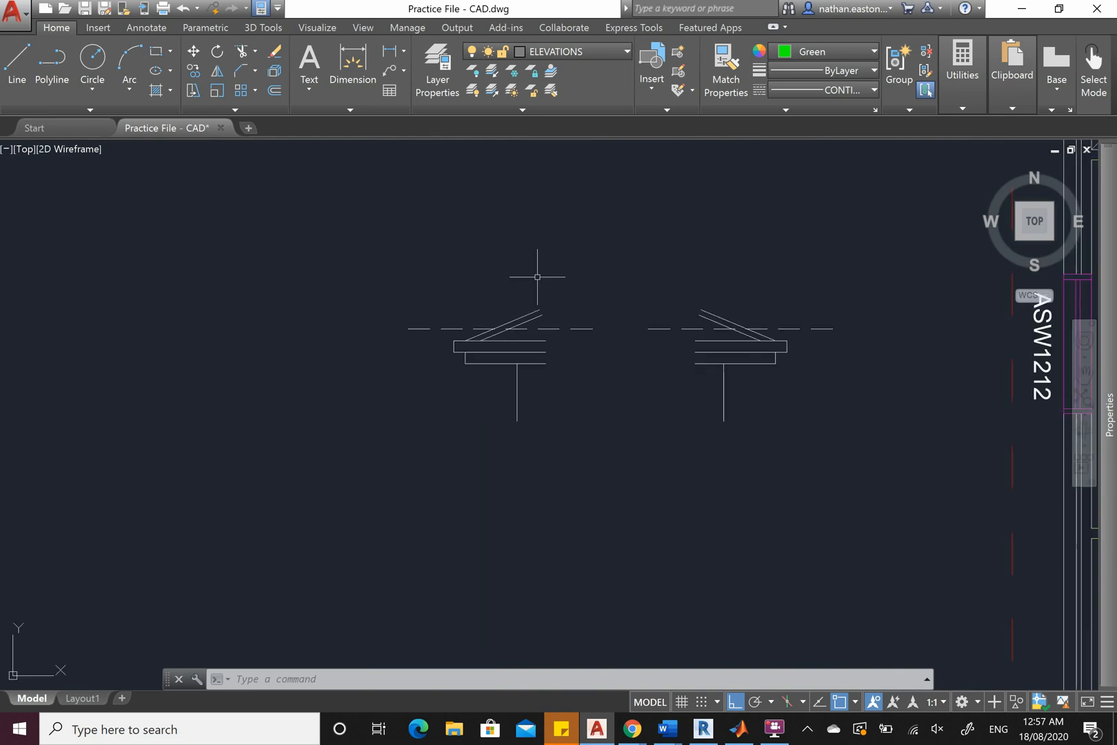
Draw a vertical green line in the left eave detail from the lower band's upper outer corner up to the dashed line
scroll(472, 310, up, 2)
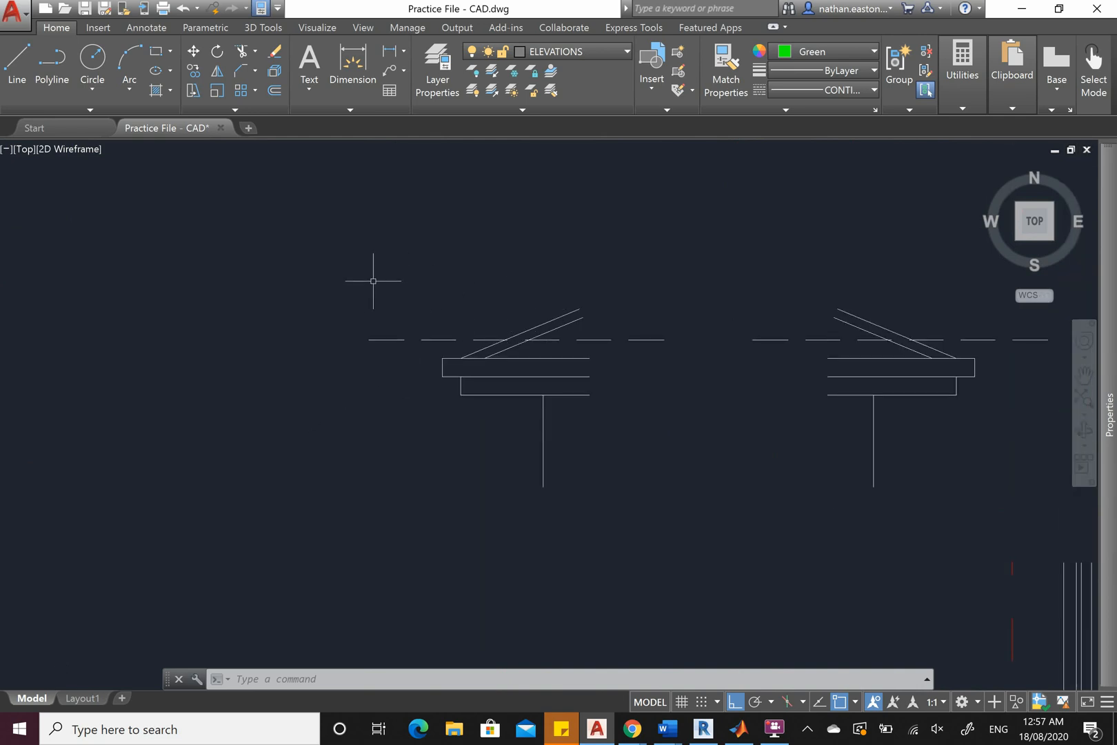
click(17, 77)
scroll(449, 388, up, 4)
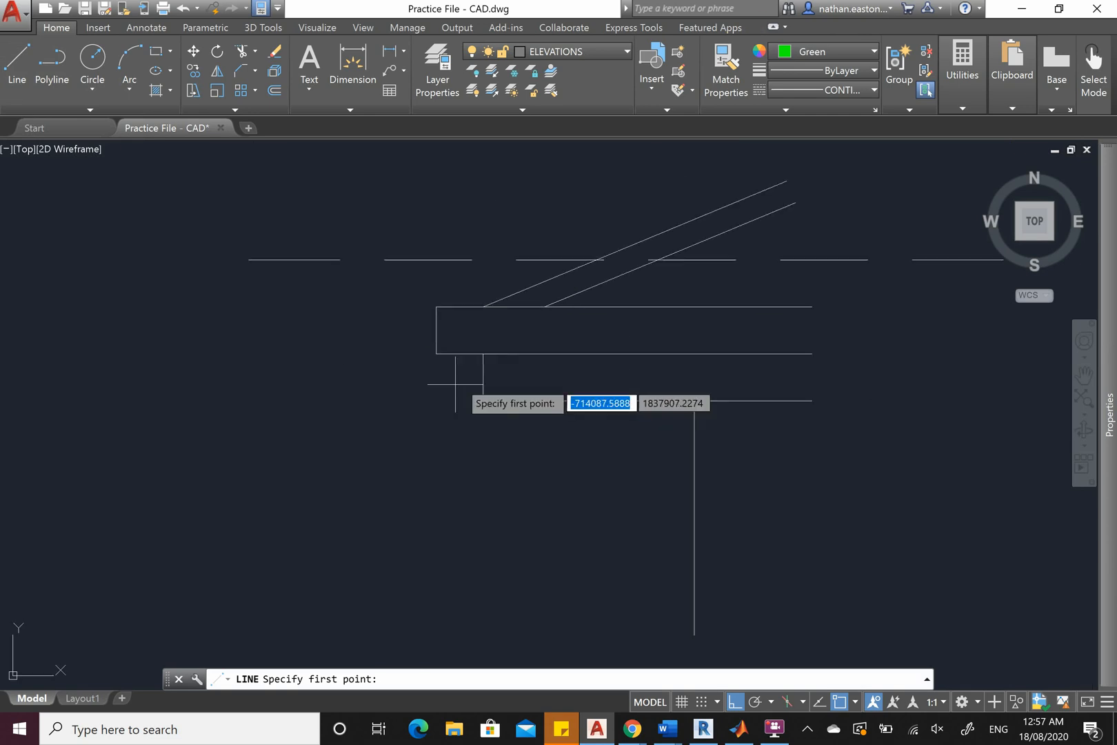
click(482, 353)
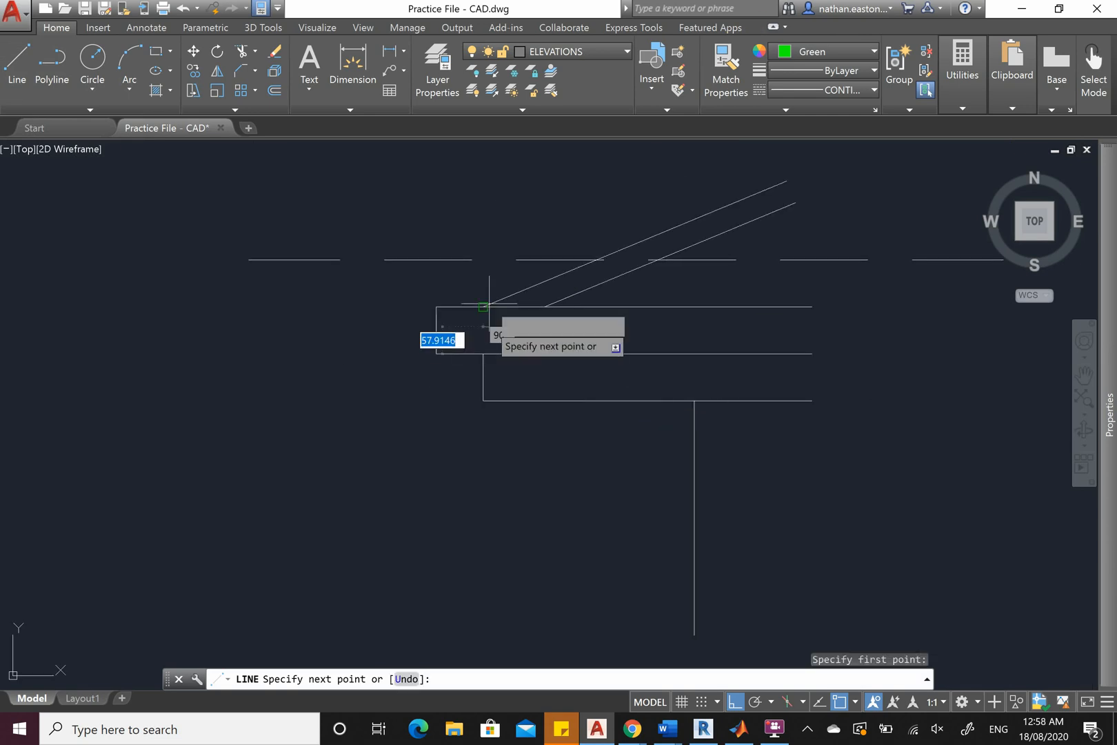
click(482, 260)
right_click(484, 261)
click(504, 271)
scroll(433, 290, down, 4)
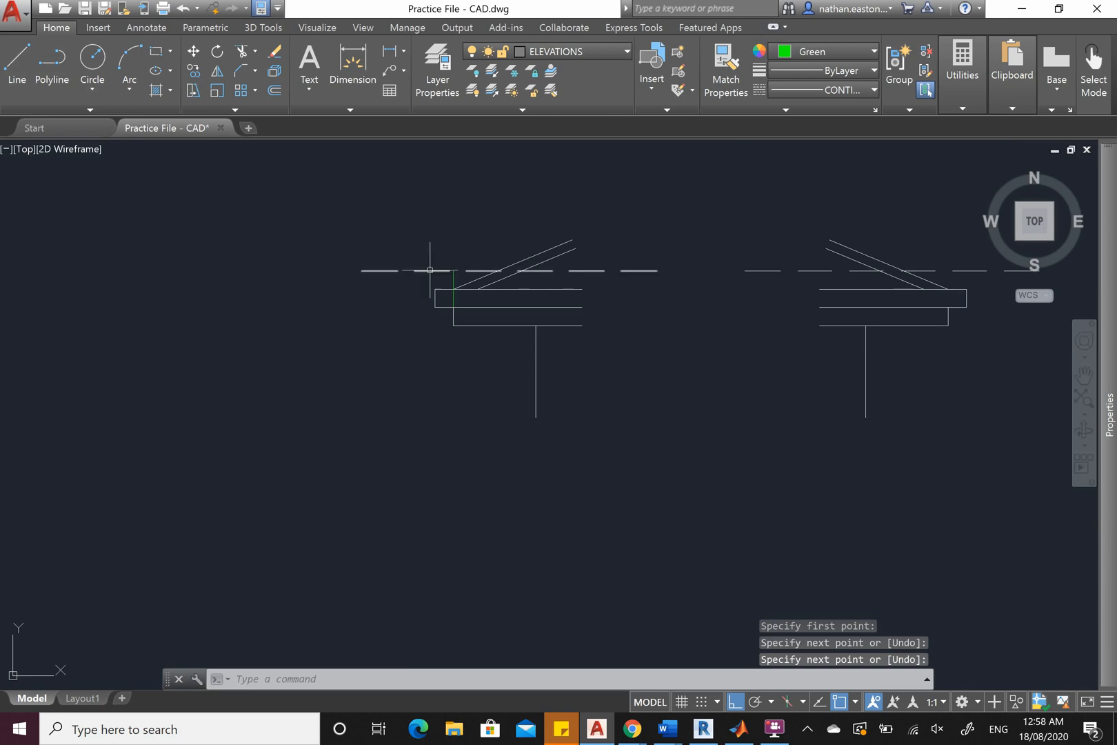
scroll(429, 270, up, 4)
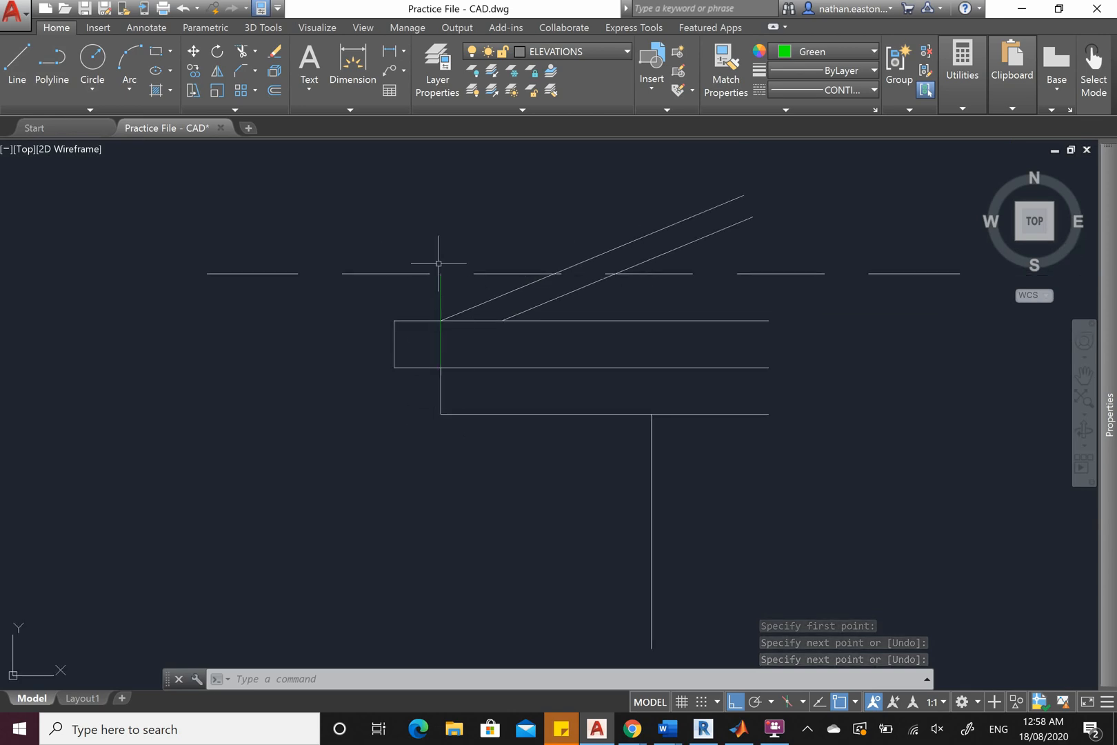
Stretch both ends of the front elevation's top wall line outward past the outermost green projection lines
scroll(440, 196, down, 15)
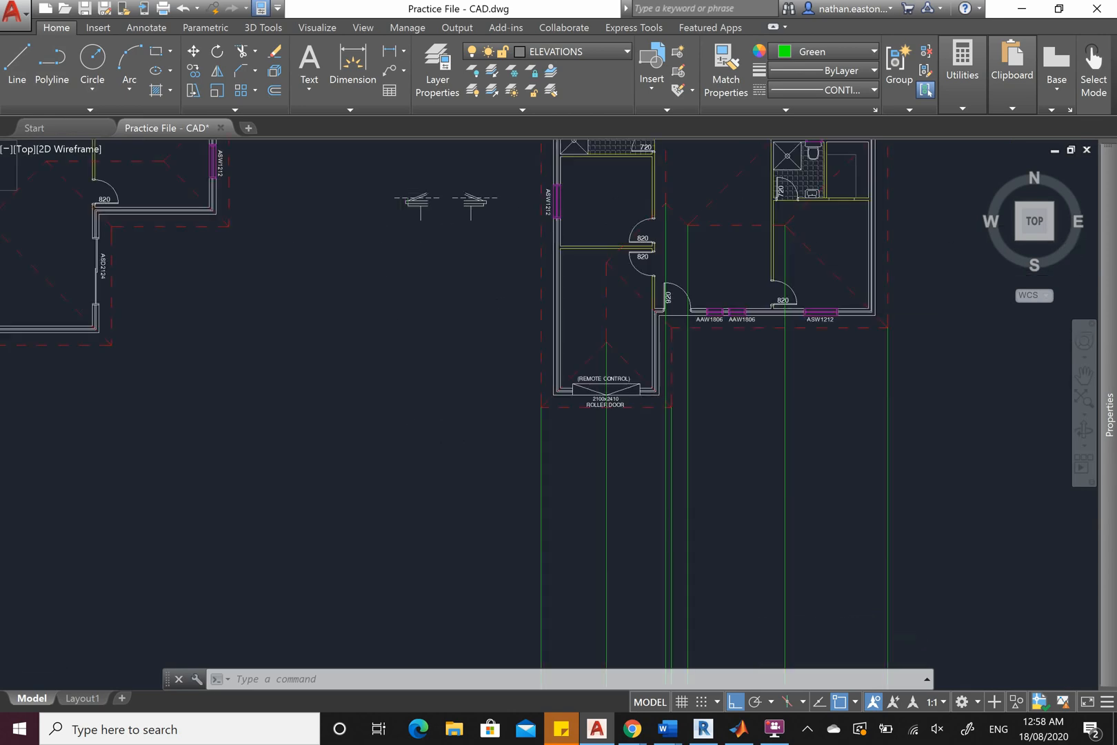
middle_drag(405, 195, 366, 76)
scroll(489, 405, up, 6)
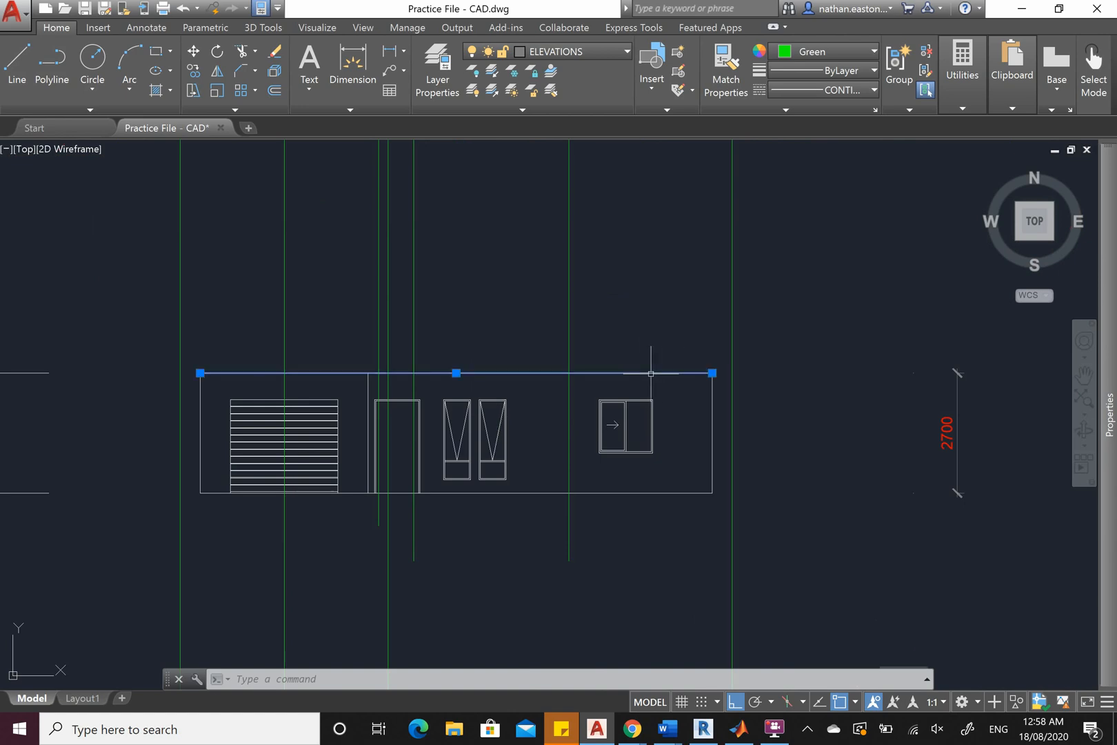
click(713, 373)
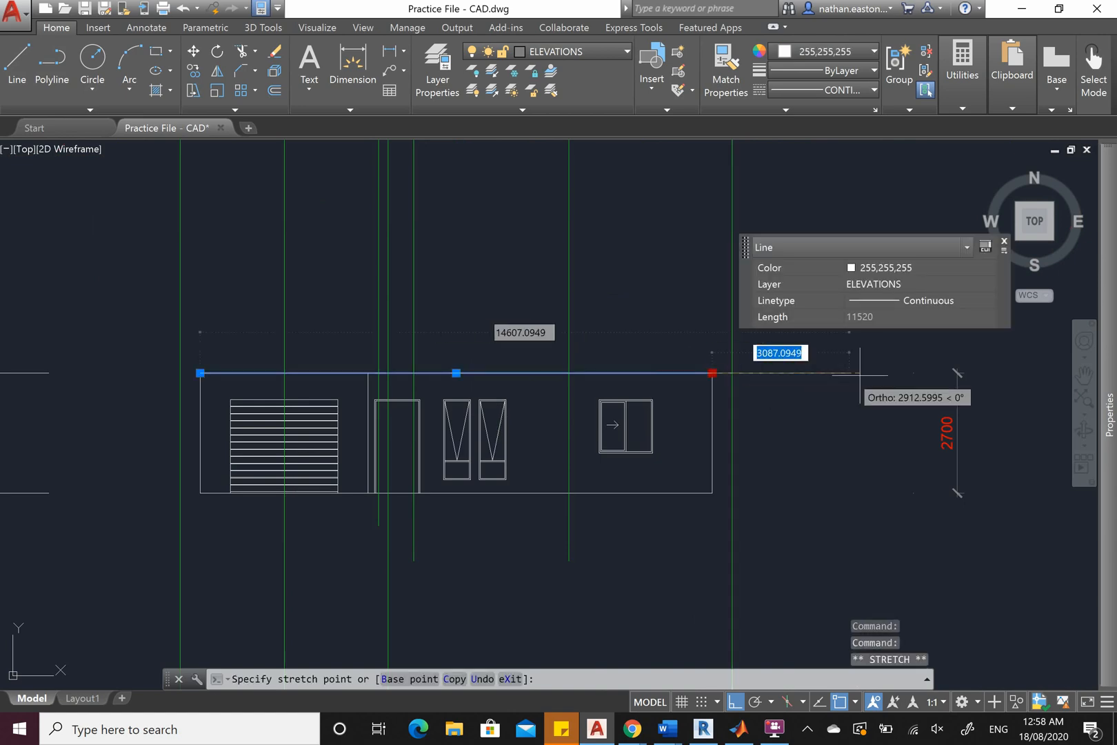
click(1002, 372)
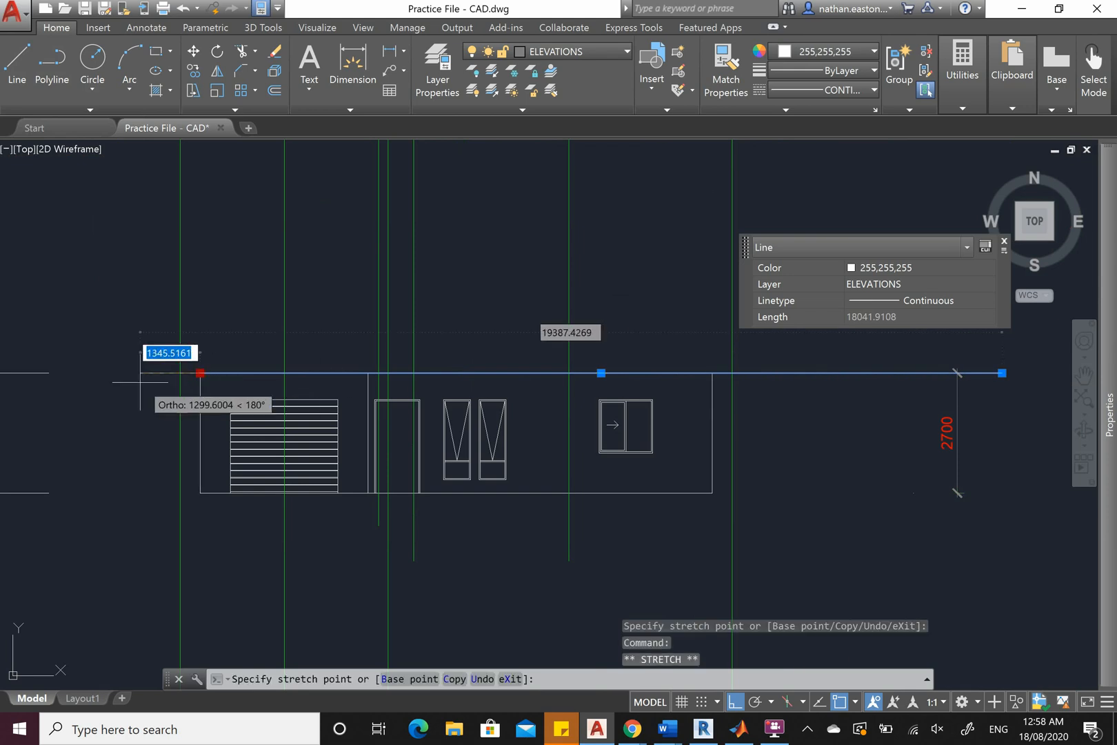
key(Escape)
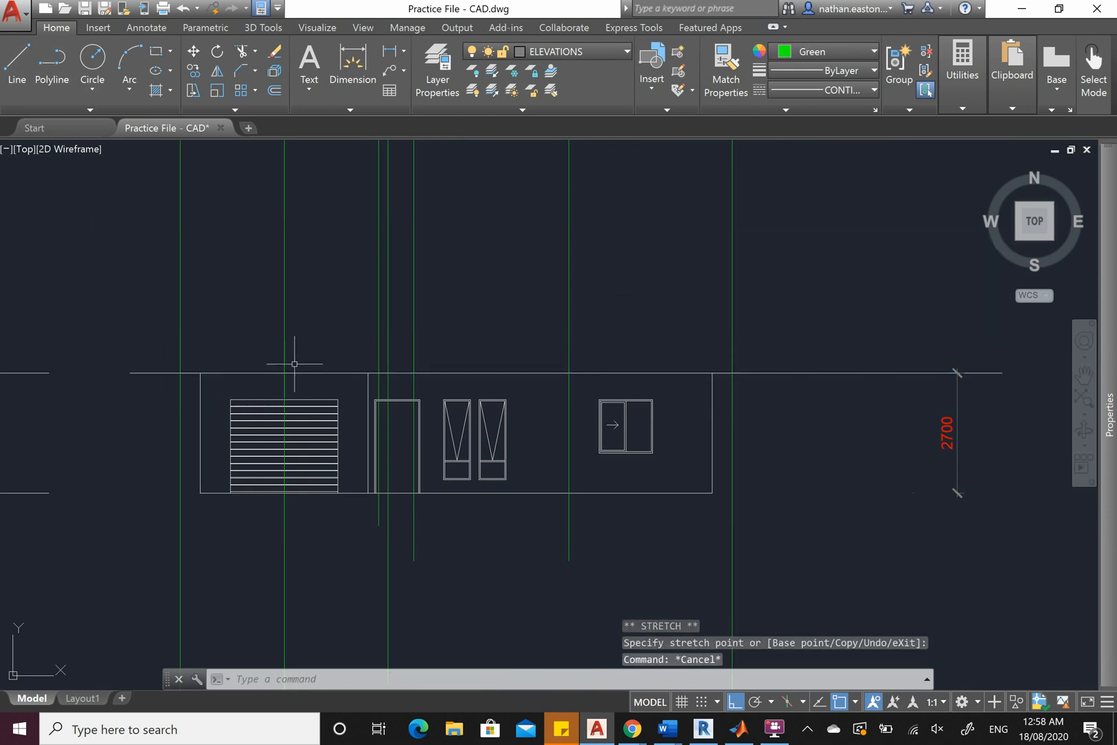
Examine the extended wall-top line against the projection lines, and check them back to the eave corners on the plan
scroll(497, 545, down, 4)
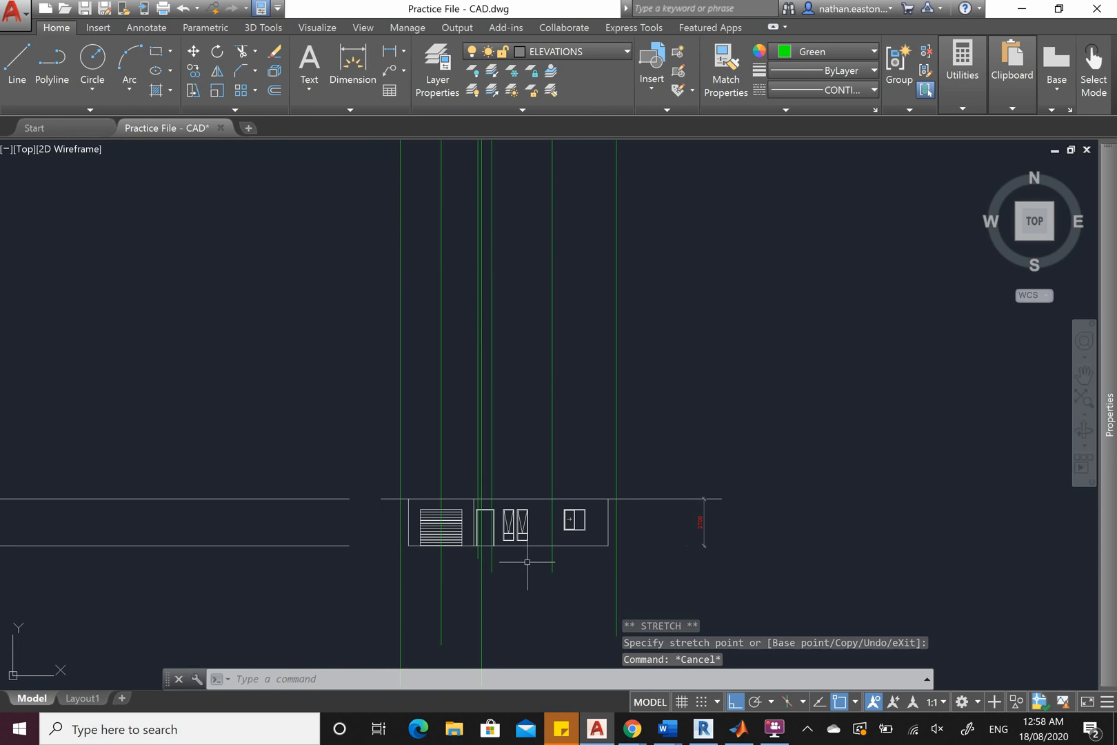
scroll(399, 462, up, 4)
scroll(356, 448, down, 5)
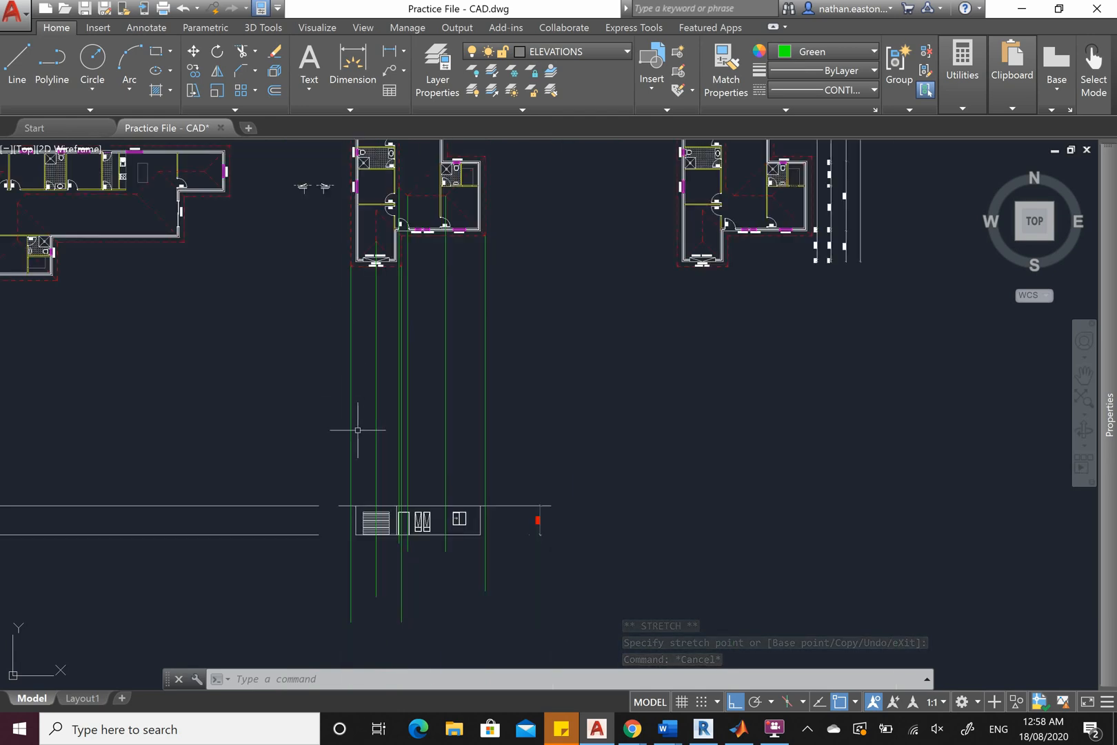
scroll(346, 268, up, 5)
scroll(345, 281, down, 5)
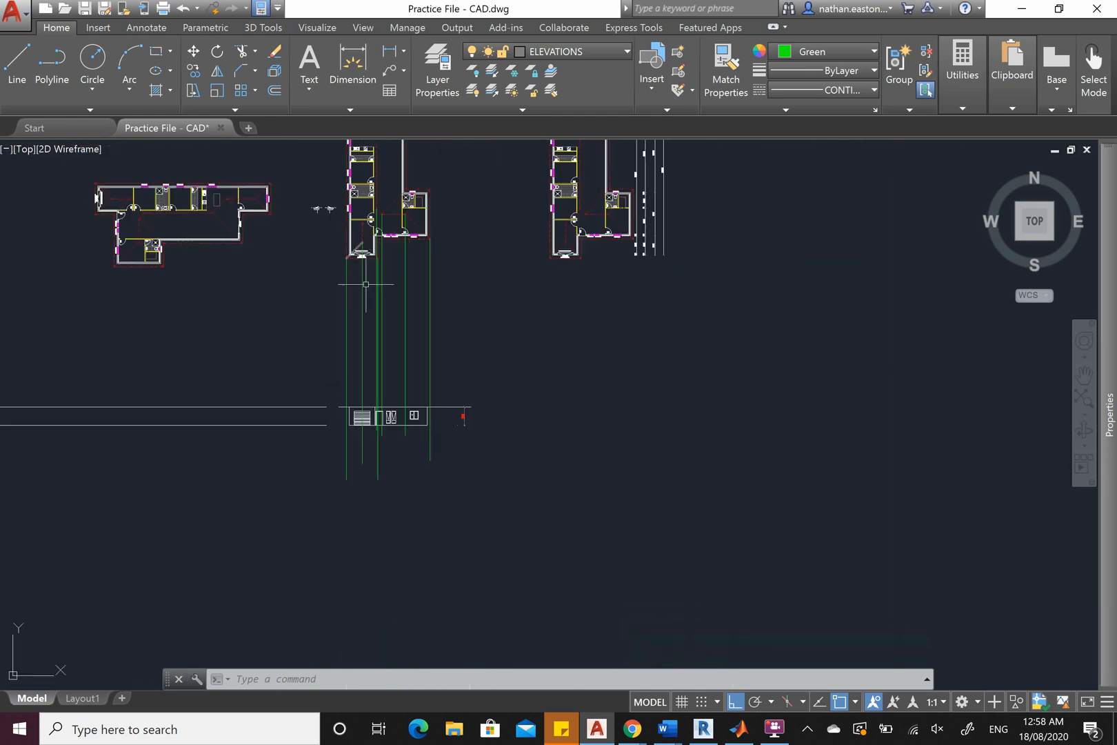
scroll(489, 428, up, 5)
scroll(373, 282, down, 5)
scroll(369, 282, up, 8)
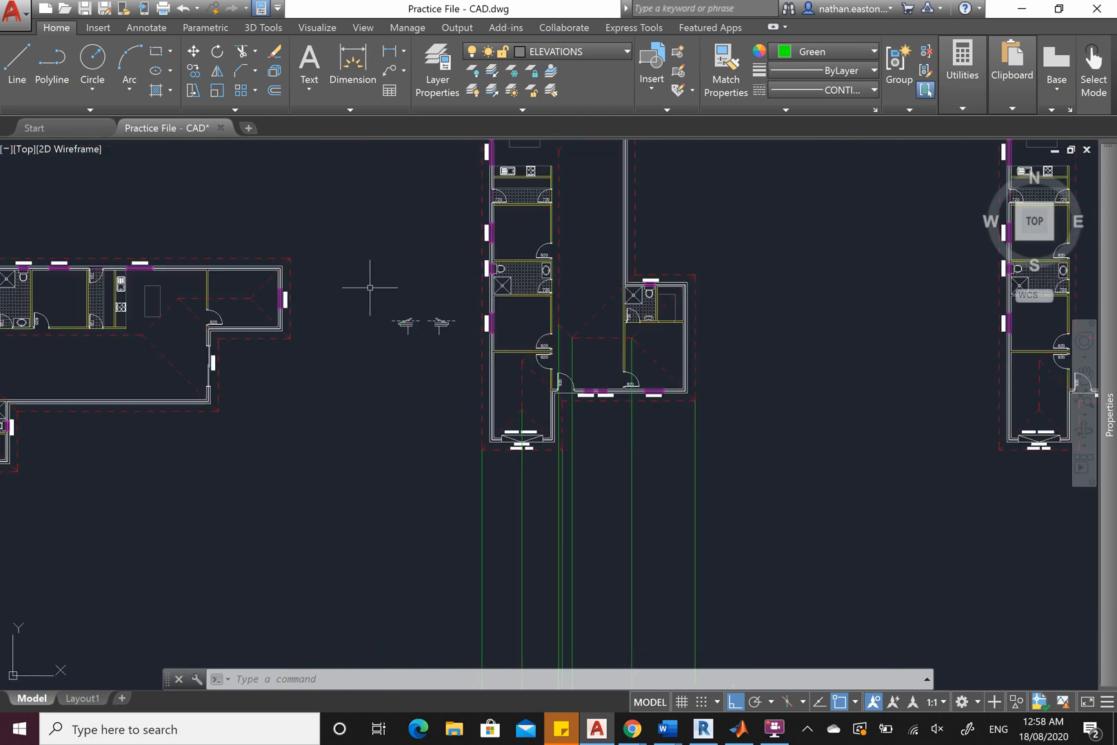
Copy the left eave detail from its green line's top endpoint to where the elevation's leftmost projection line crosses the extended wall-top line
scroll(407, 359, up, 6)
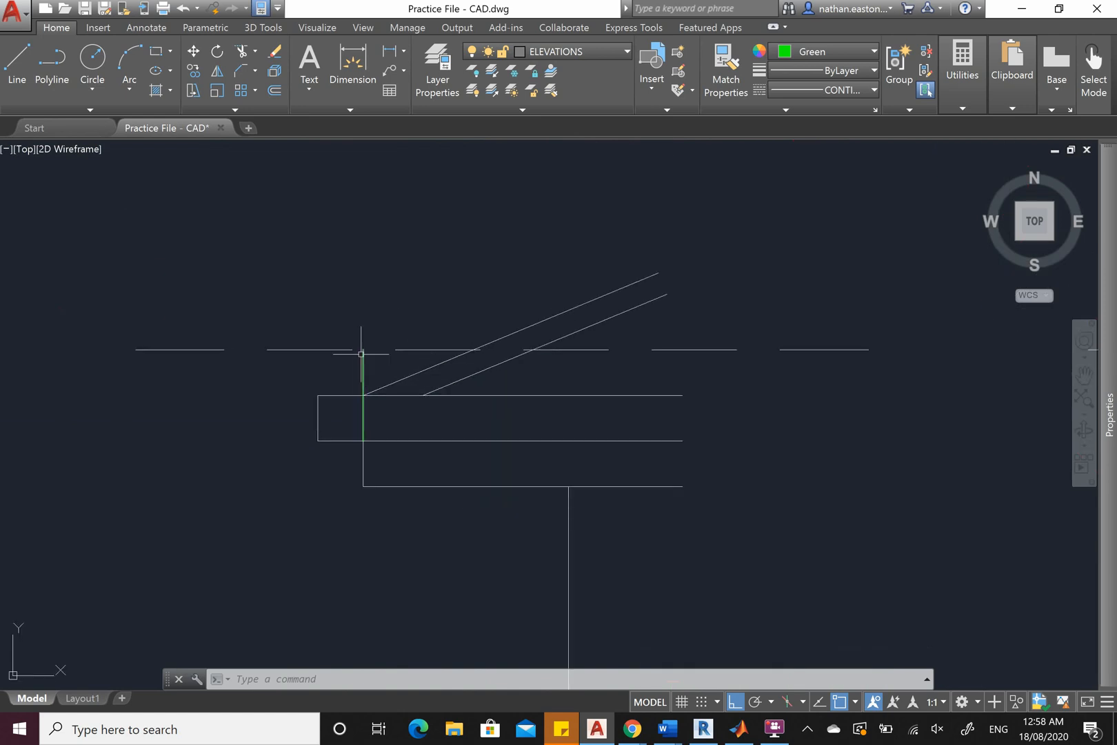
scroll(372, 338, down, 3)
click(278, 260)
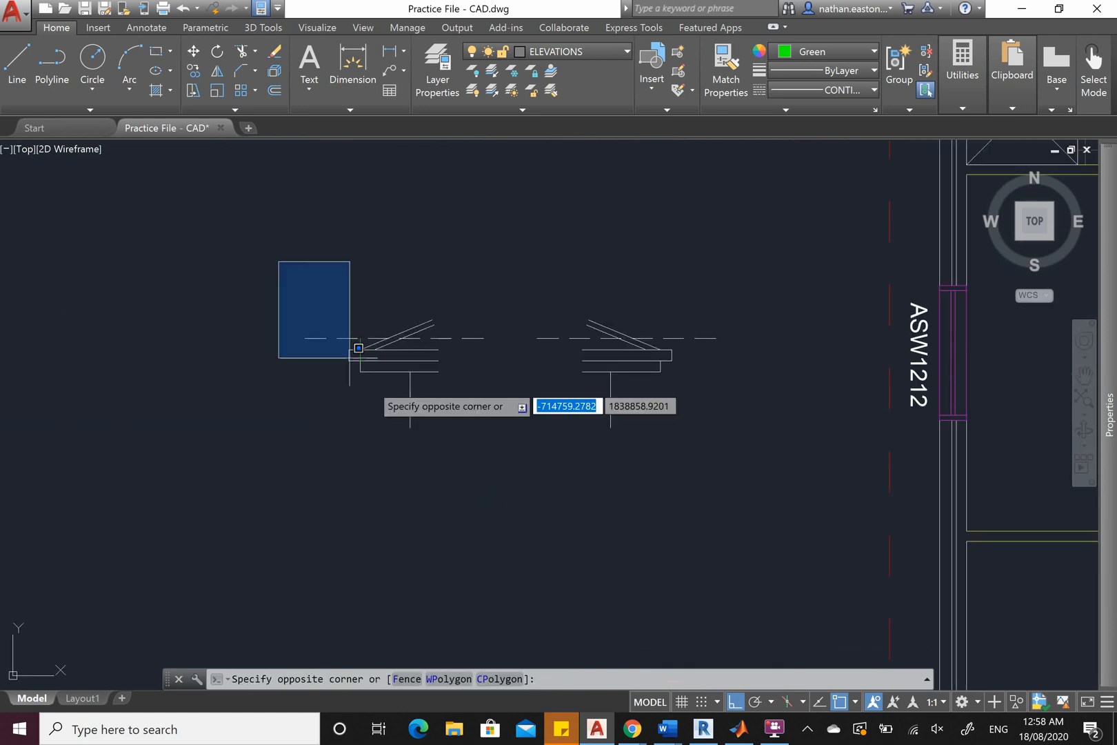
click(494, 469)
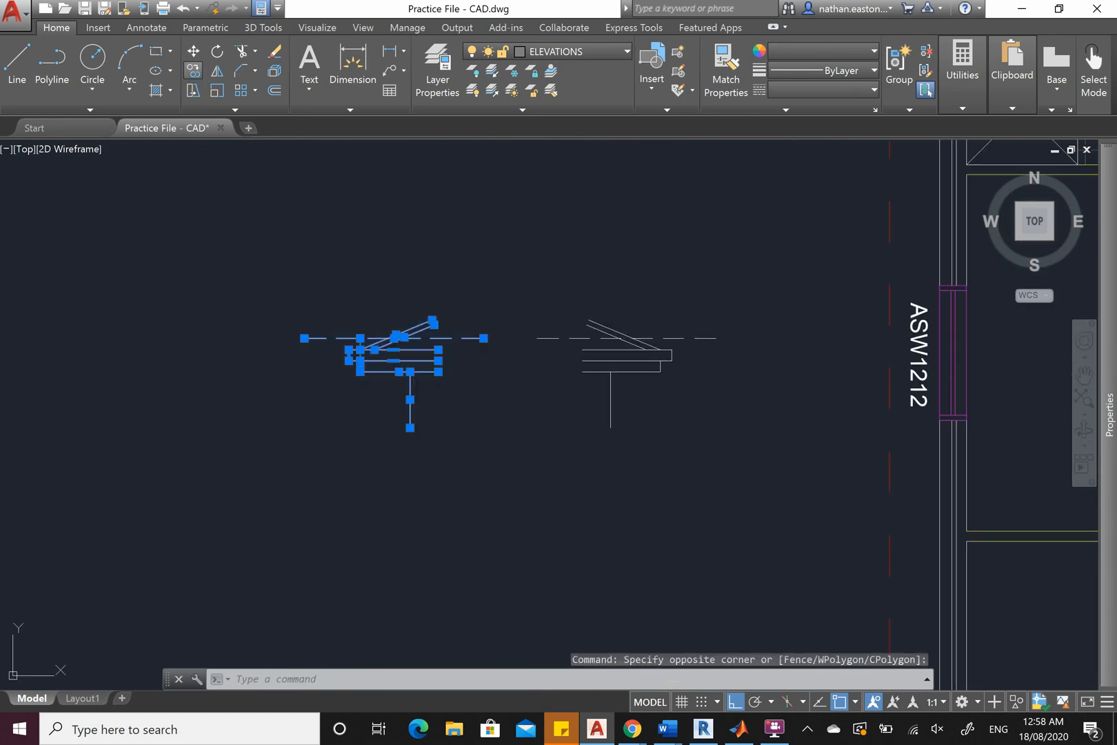
click(193, 71)
scroll(373, 354, up, 6)
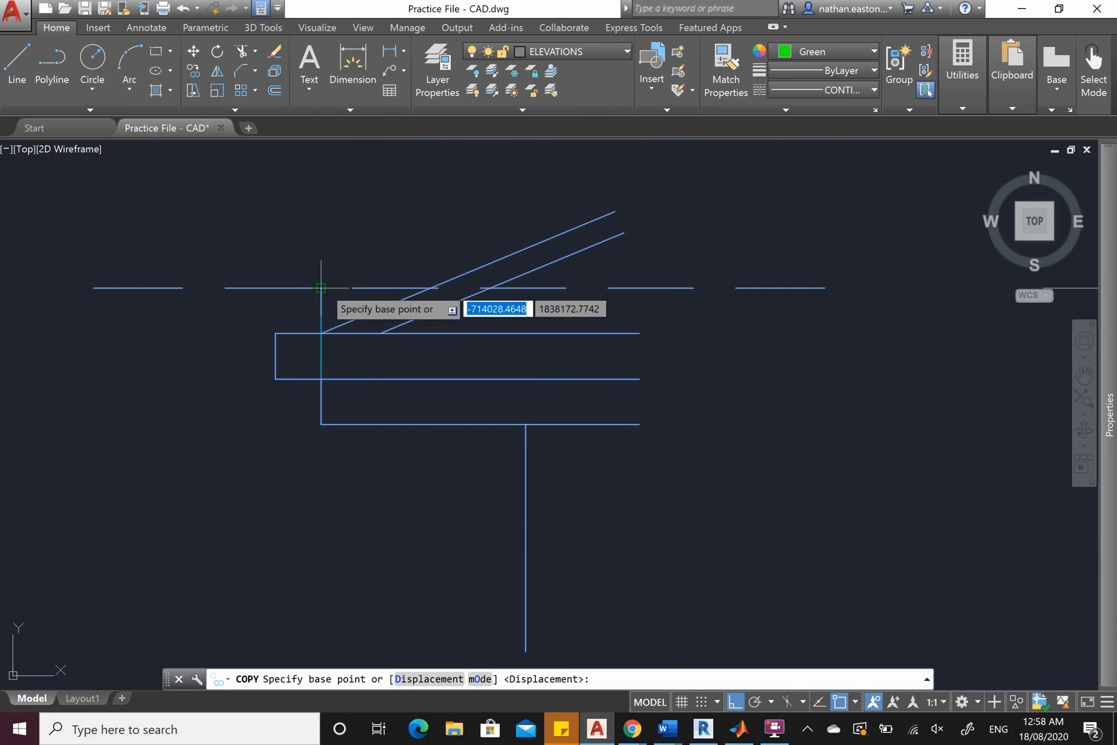
click(322, 289)
scroll(329, 204, down, 8)
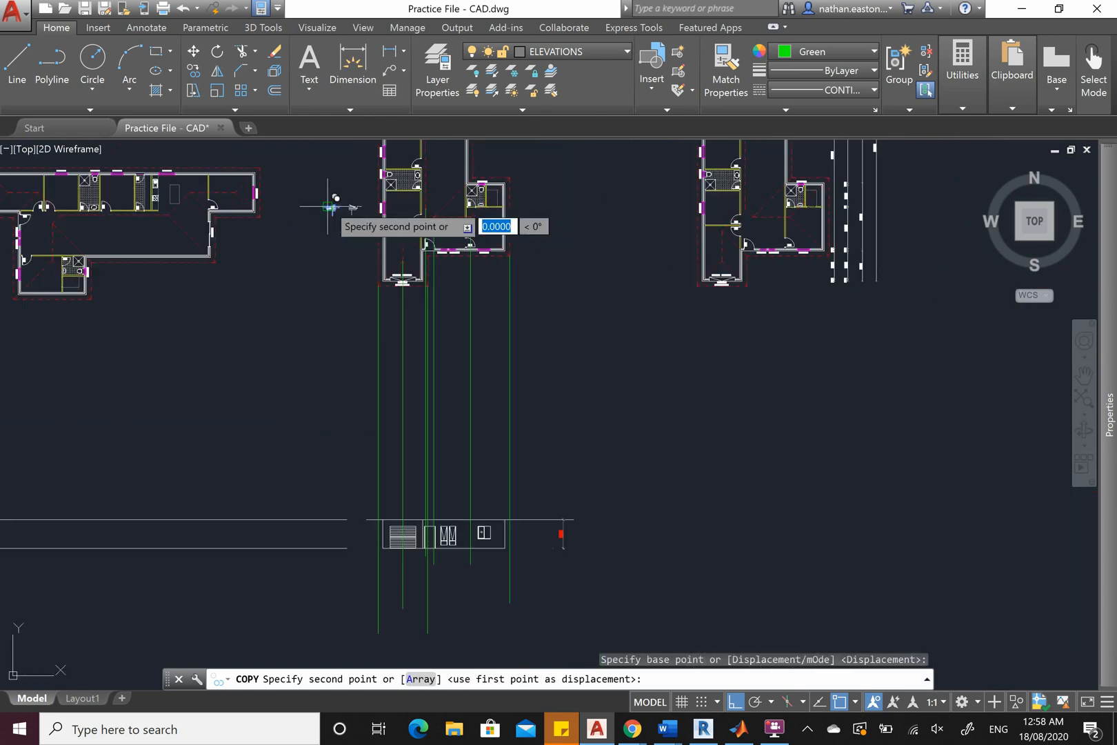
scroll(380, 490, up, 8)
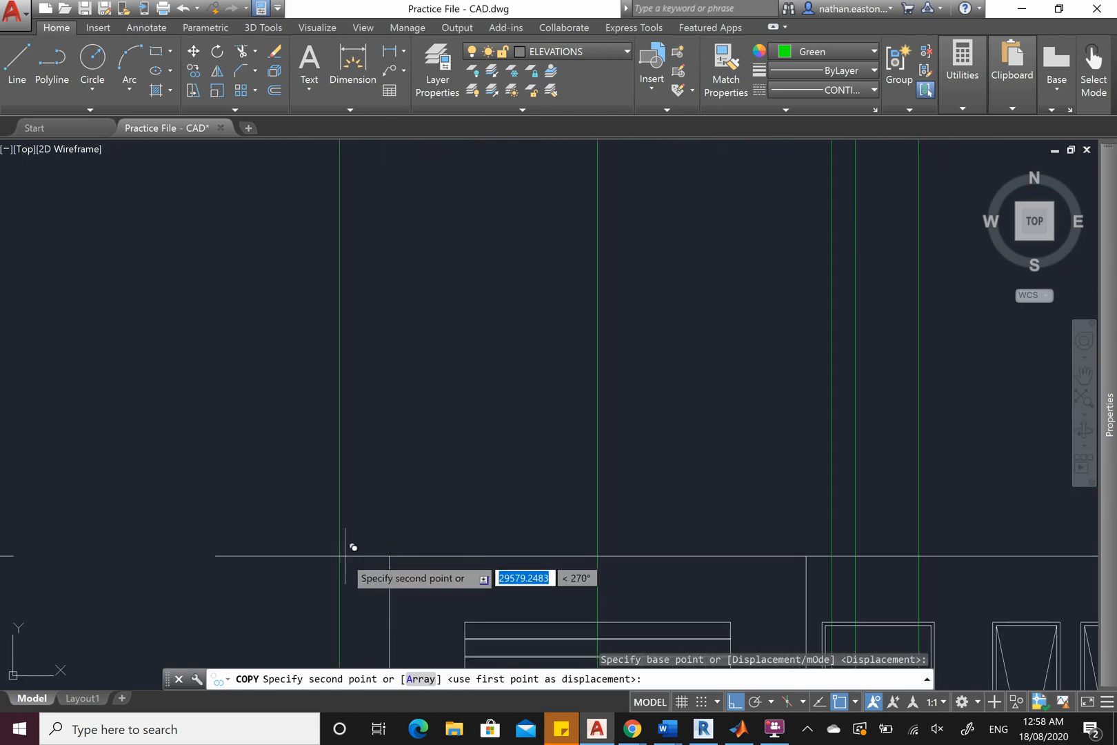
scroll(386, 329, down, 2)
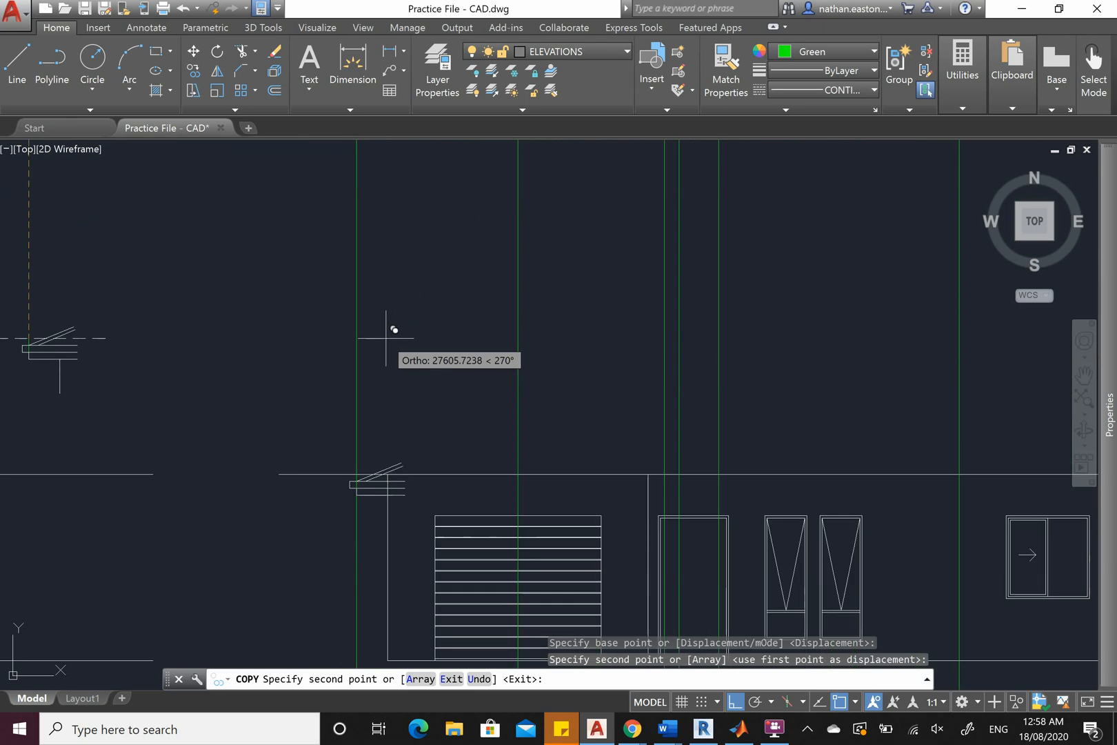
right_click(392, 339)
click(400, 347)
Check the eave detail placed on the front elevation against the left wall line and the wall-top line
scroll(414, 351, up, 10)
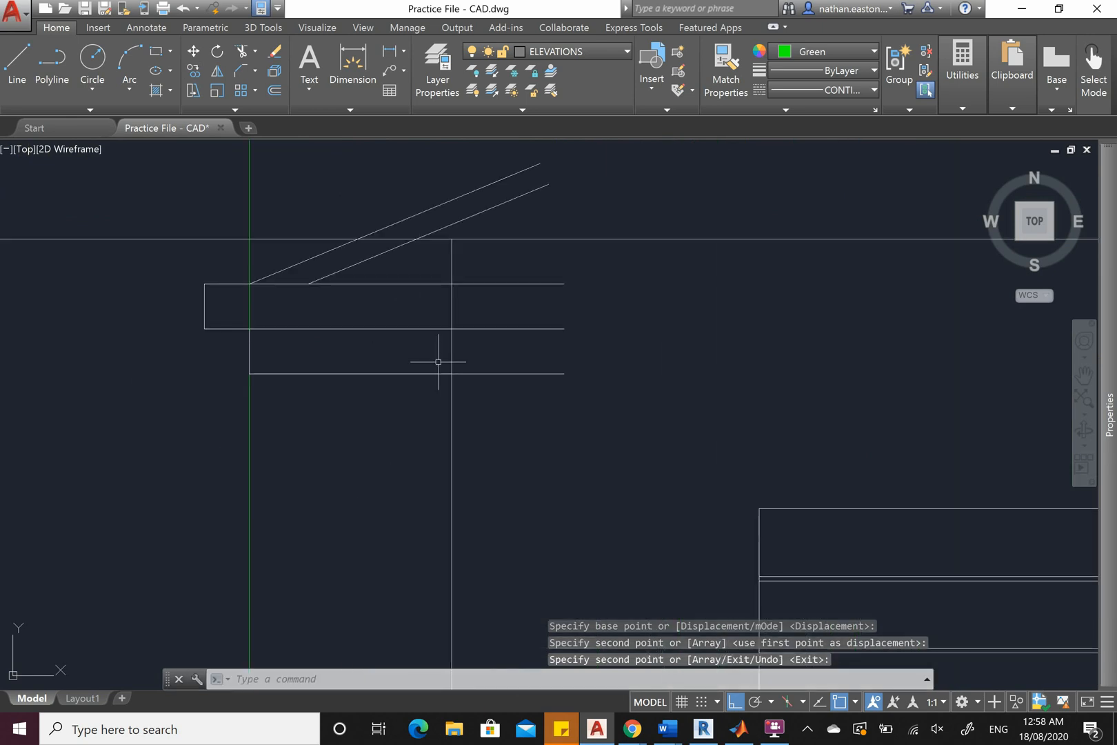
scroll(465, 191, down, 2)
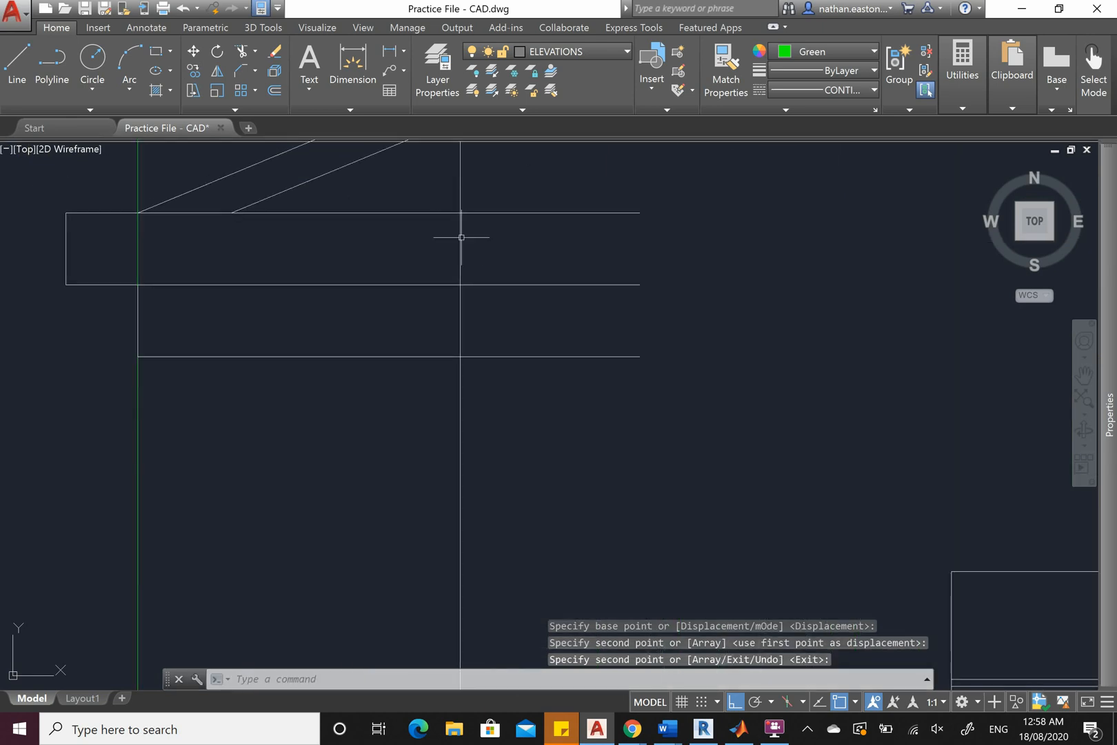
click(460, 434)
scroll(467, 304, down, 2)
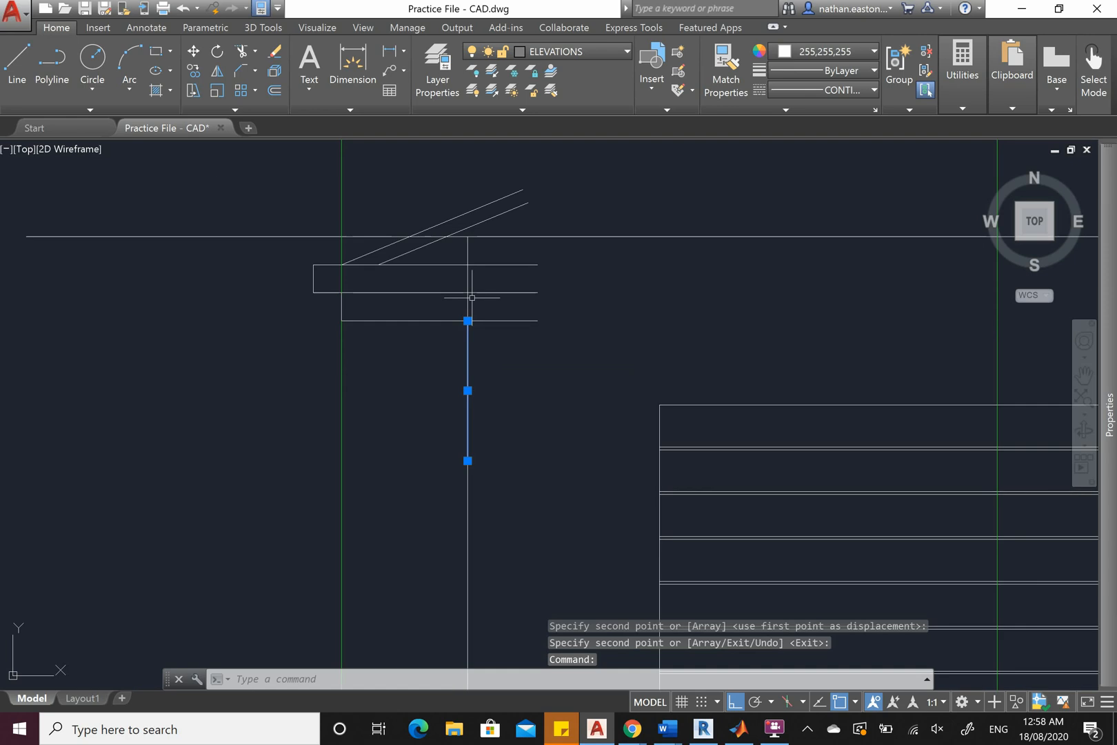
scroll(476, 310, up, 6)
scroll(514, 417, up, 3)
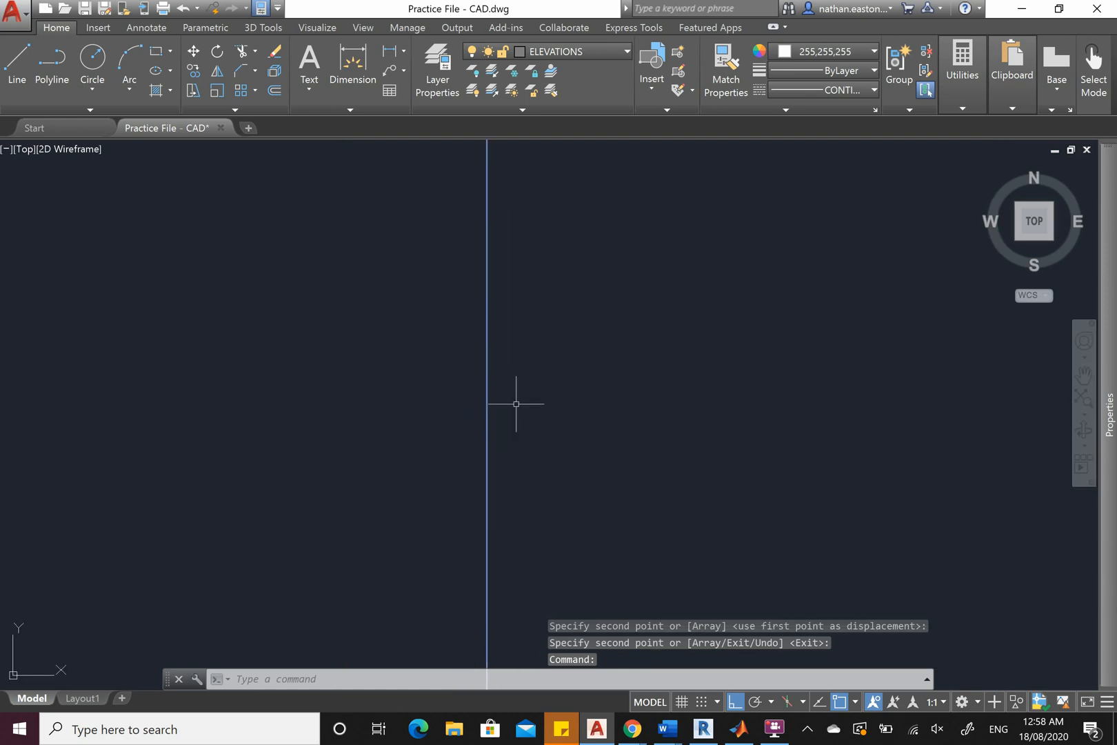
scroll(434, 482, down, 4)
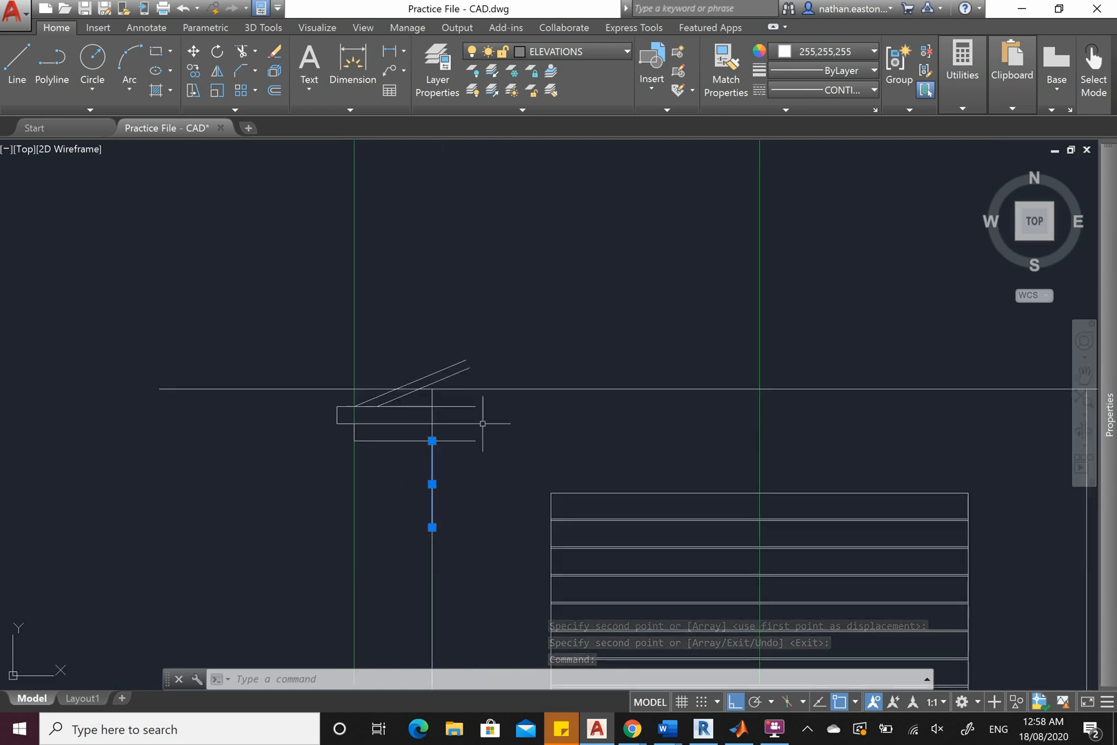
scroll(494, 359, down, 2)
key(Escape)
scroll(379, 490, down, 6)
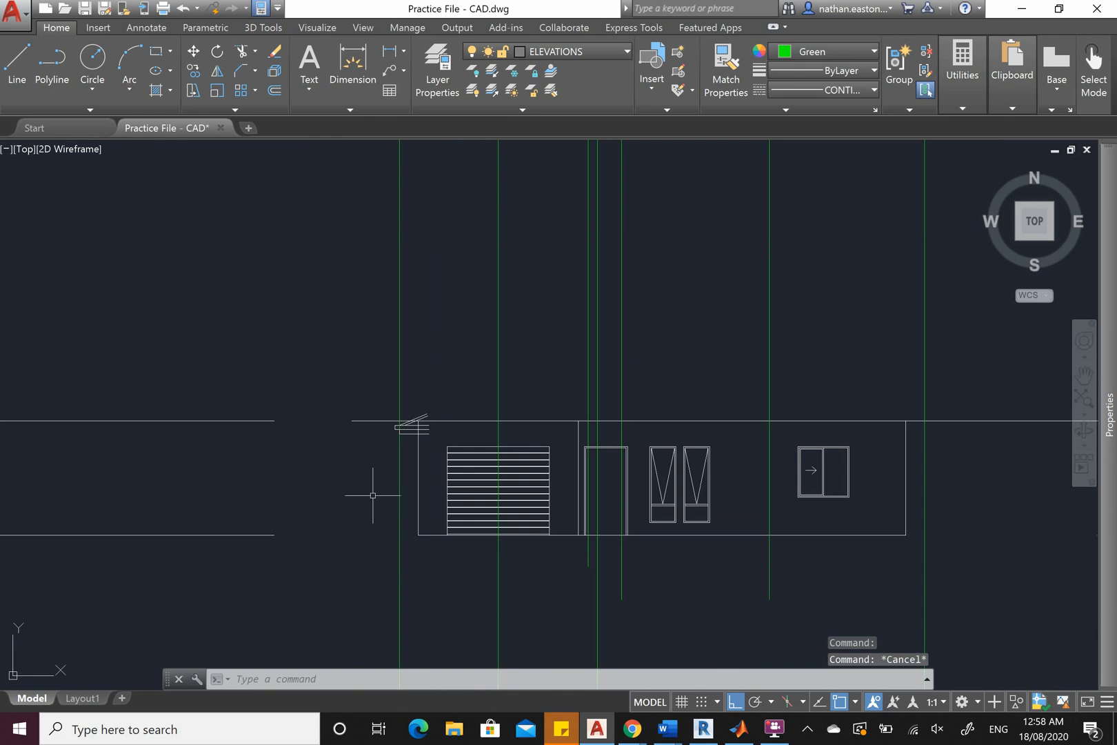
scroll(415, 329, up, 4)
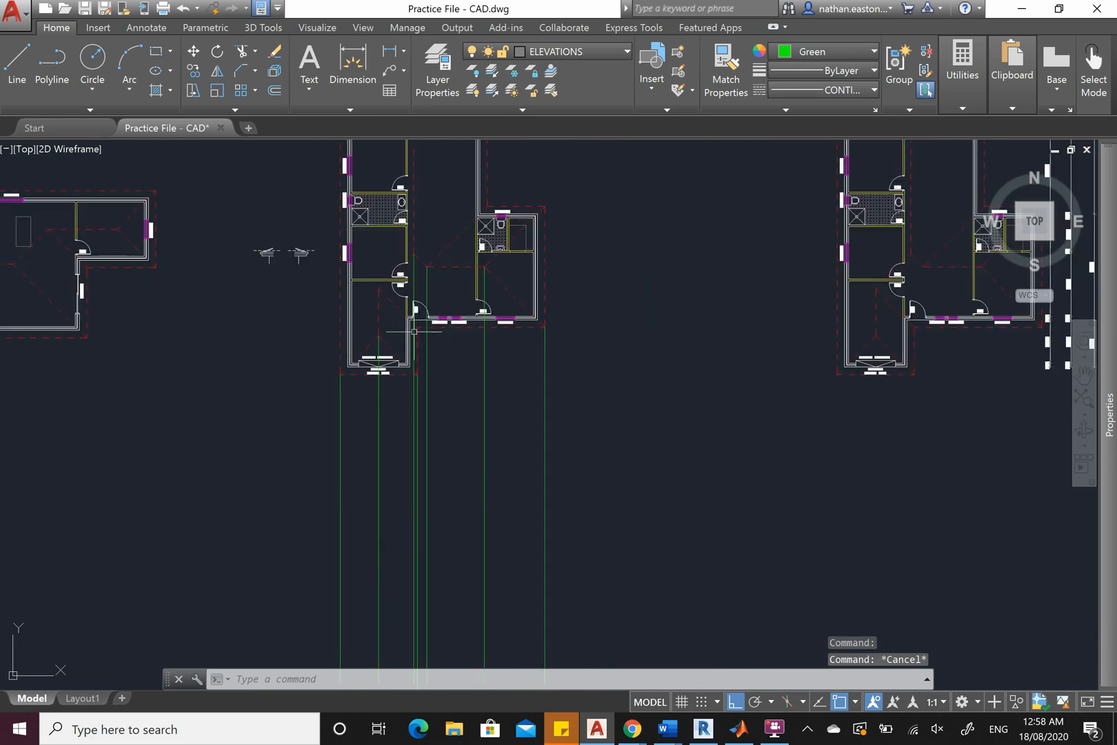
scroll(344, 268, up, 6)
click(283, 230)
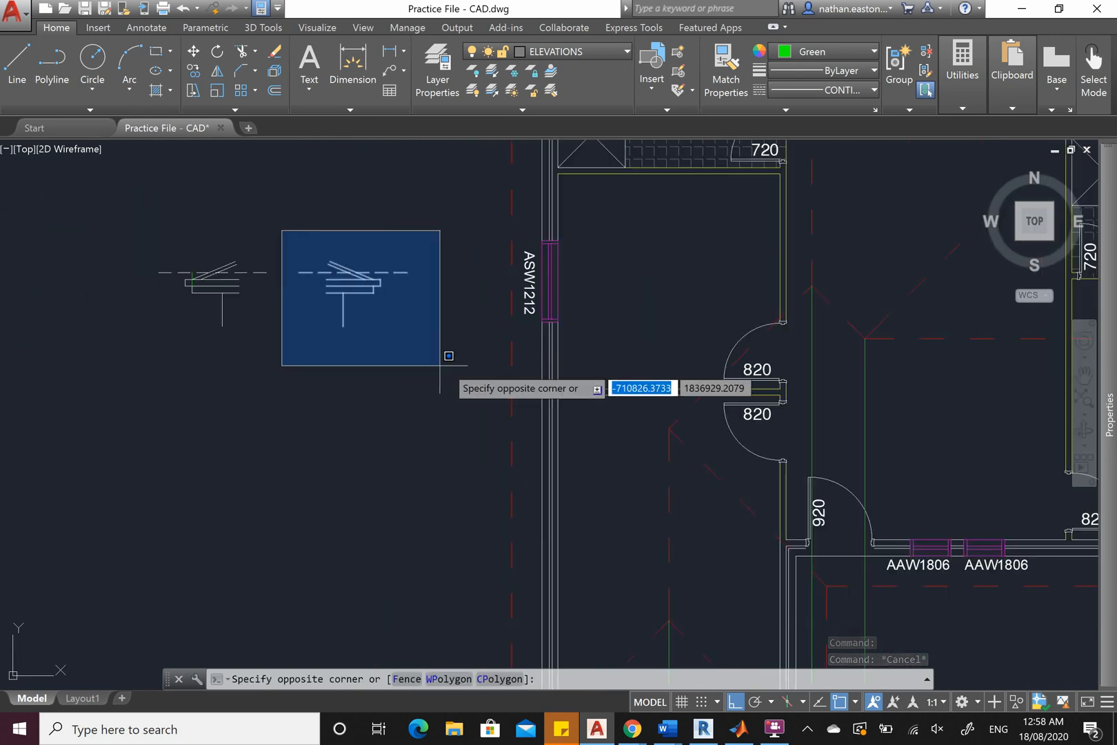
click(450, 366)
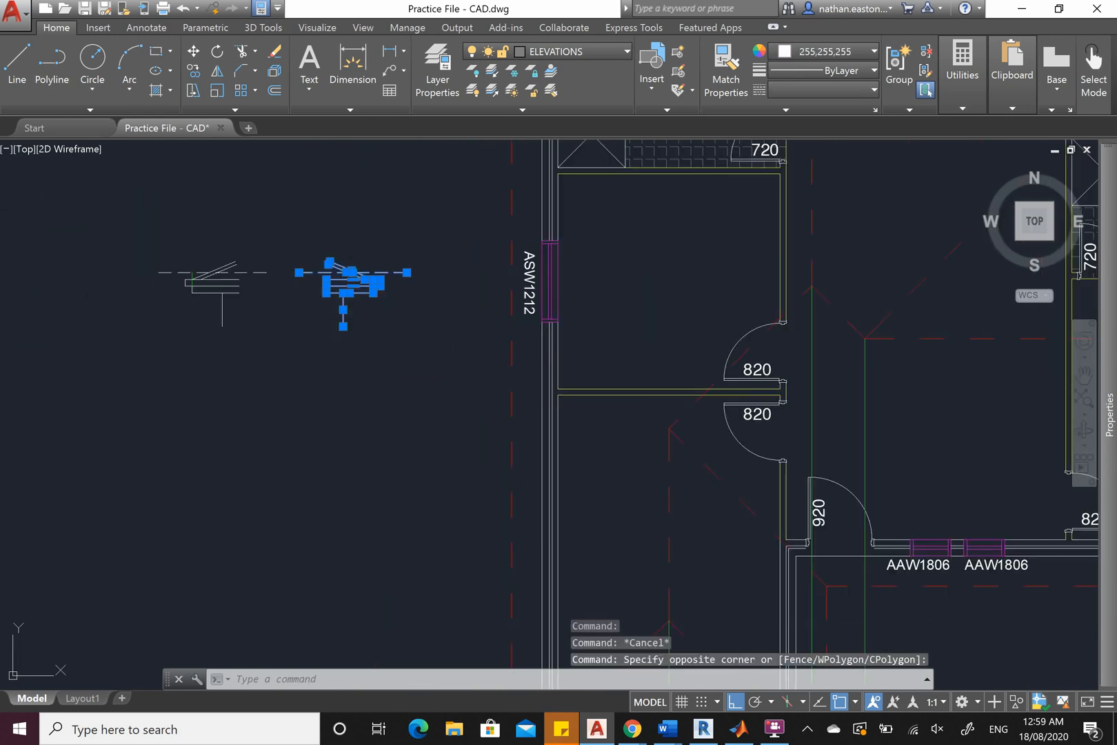
key(Escape)
Draw a vertical green line in the right eave detail from the lower band's upper outer corner up to the dashed line
click(17, 66)
scroll(338, 272, up, 6)
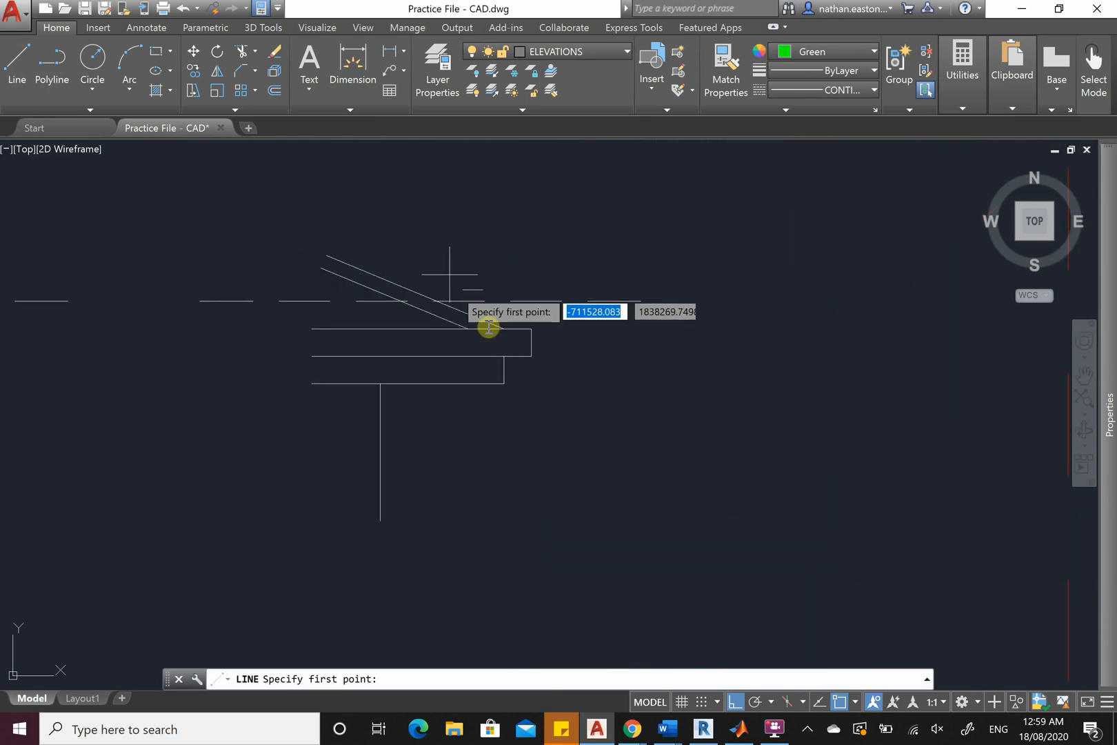
scroll(488, 327, up, 6)
click(556, 437)
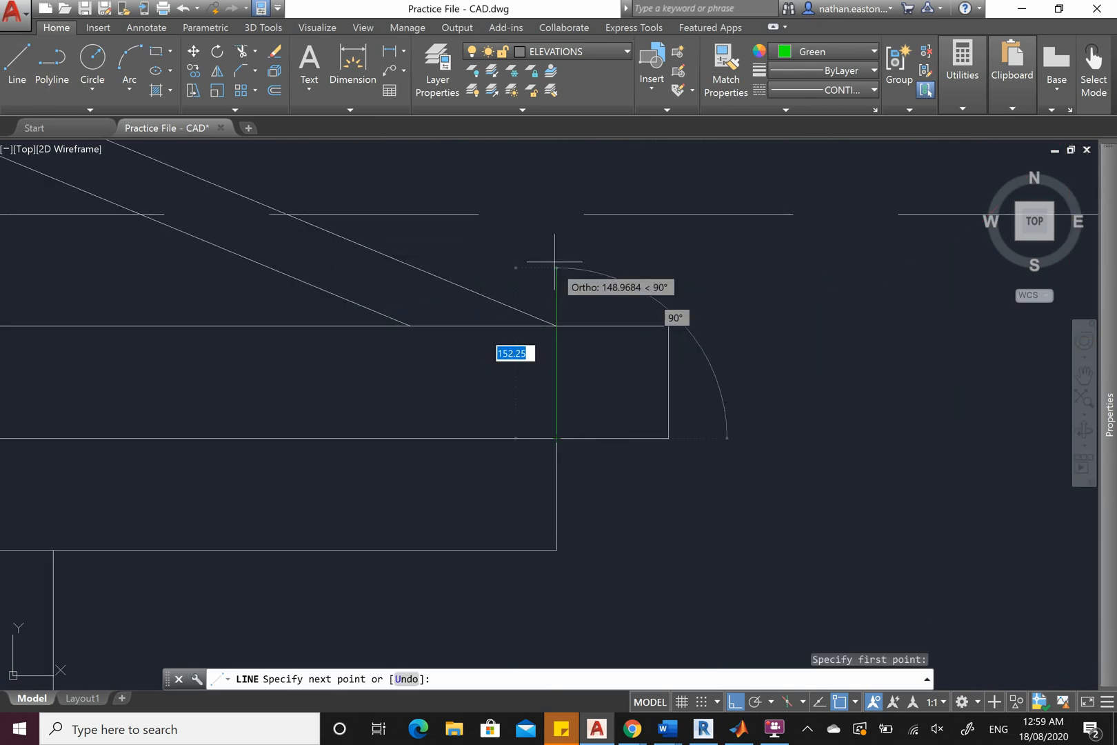
click(556, 216)
key(Escape)
scroll(533, 349, down, 8)
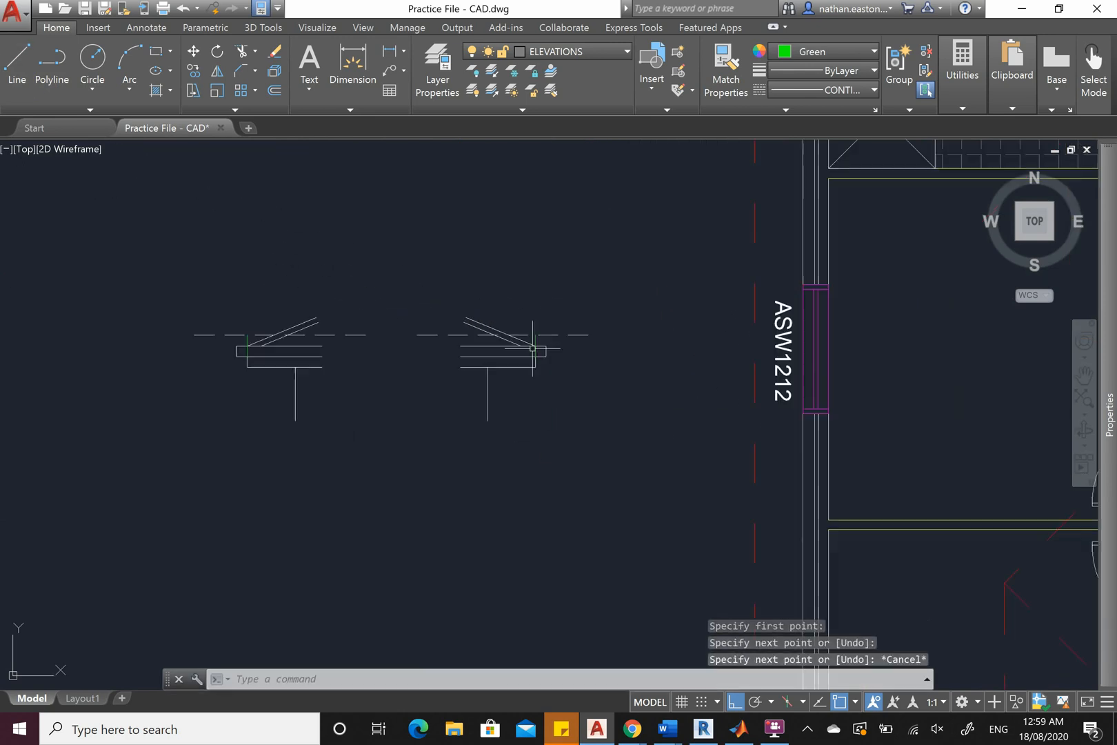
Copy the right eave detail from its green line's top endpoint to where the garage's right eave projection line crosses the wall-top line
click(407, 276)
click(611, 474)
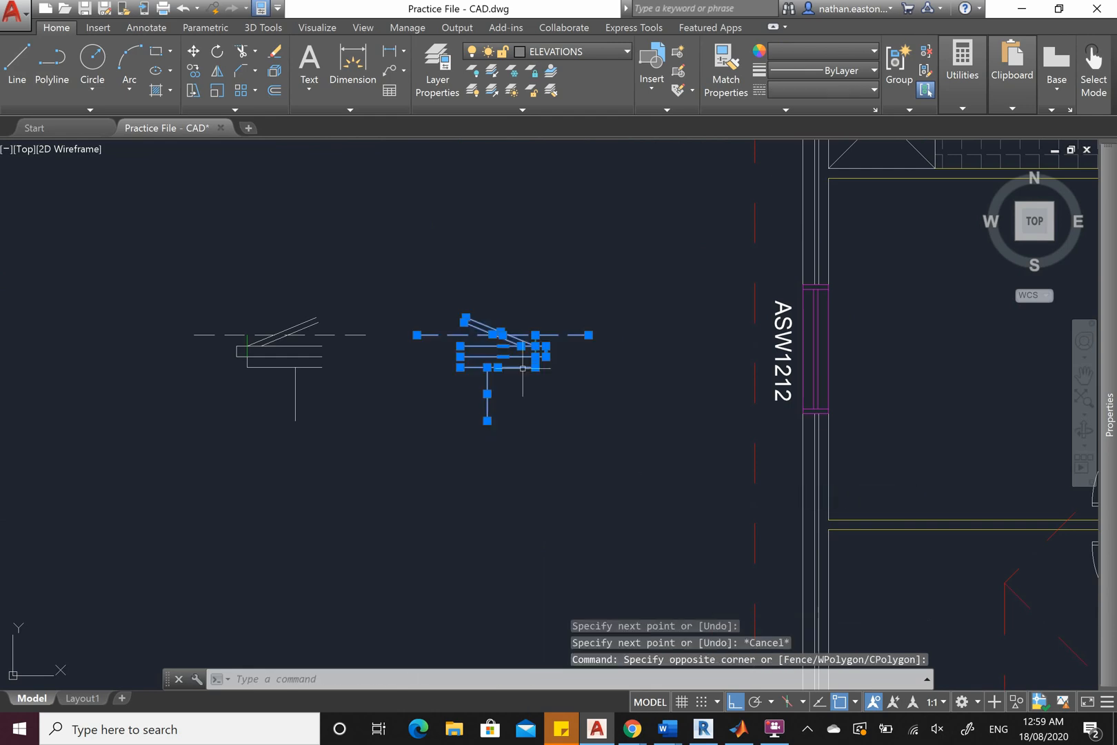
click(193, 70)
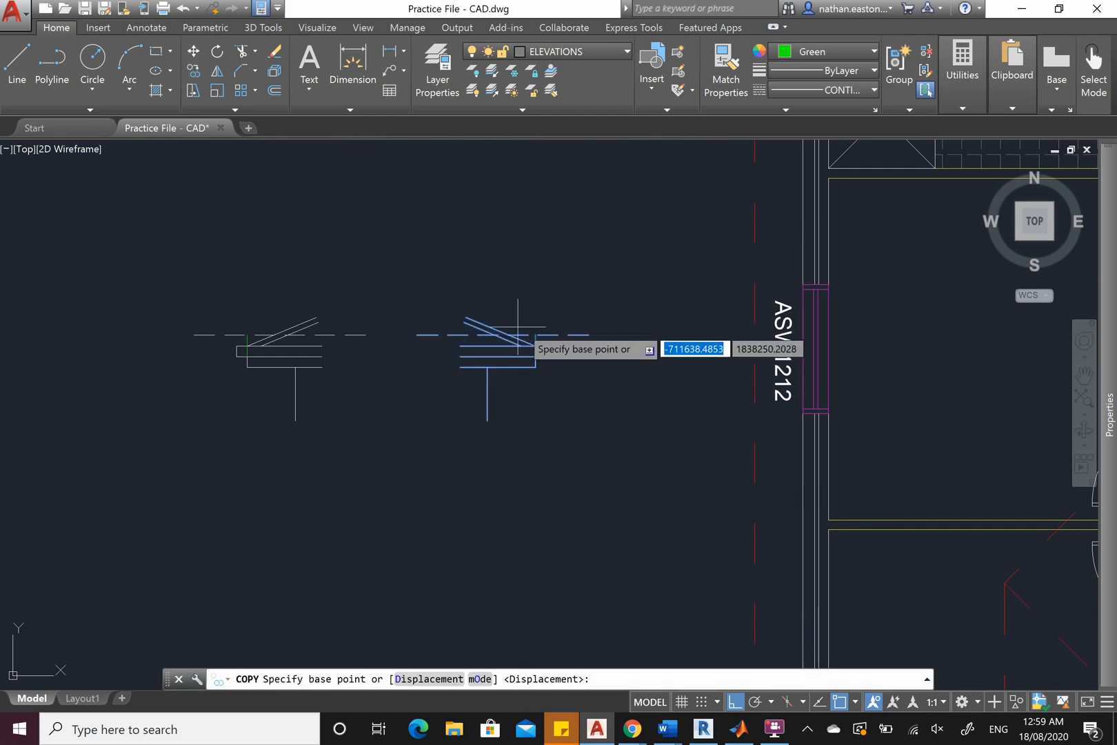
scroll(586, 334, up, 5)
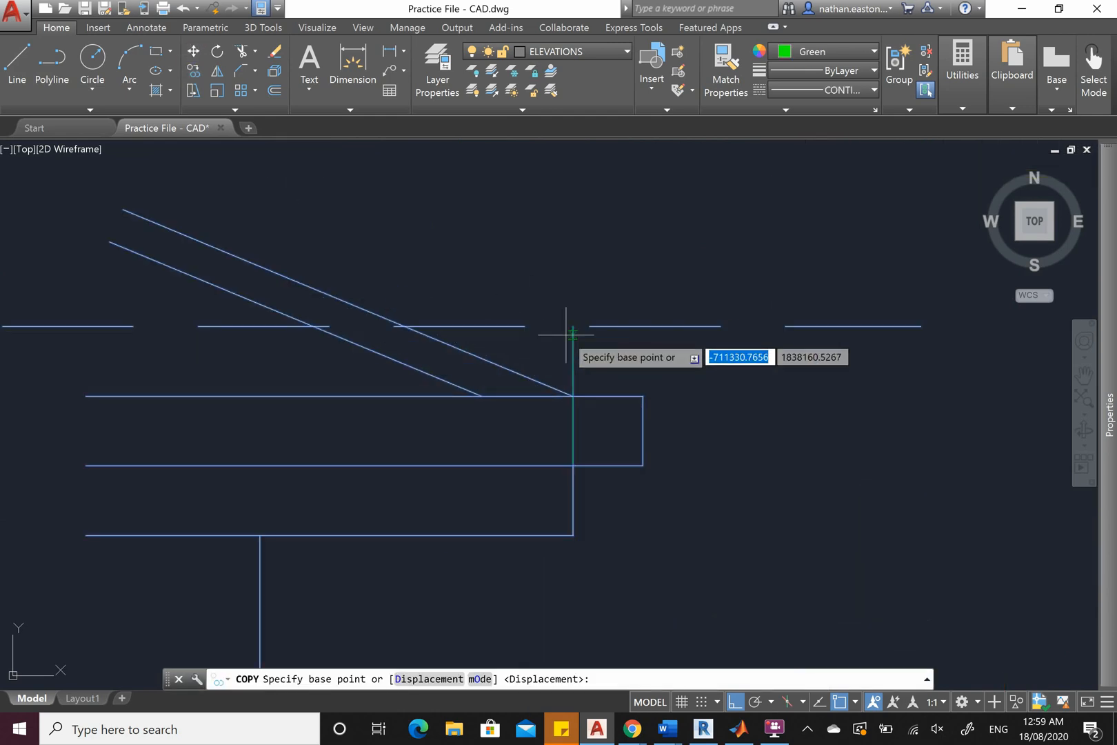
click(573, 326)
scroll(491, 243, down, 5)
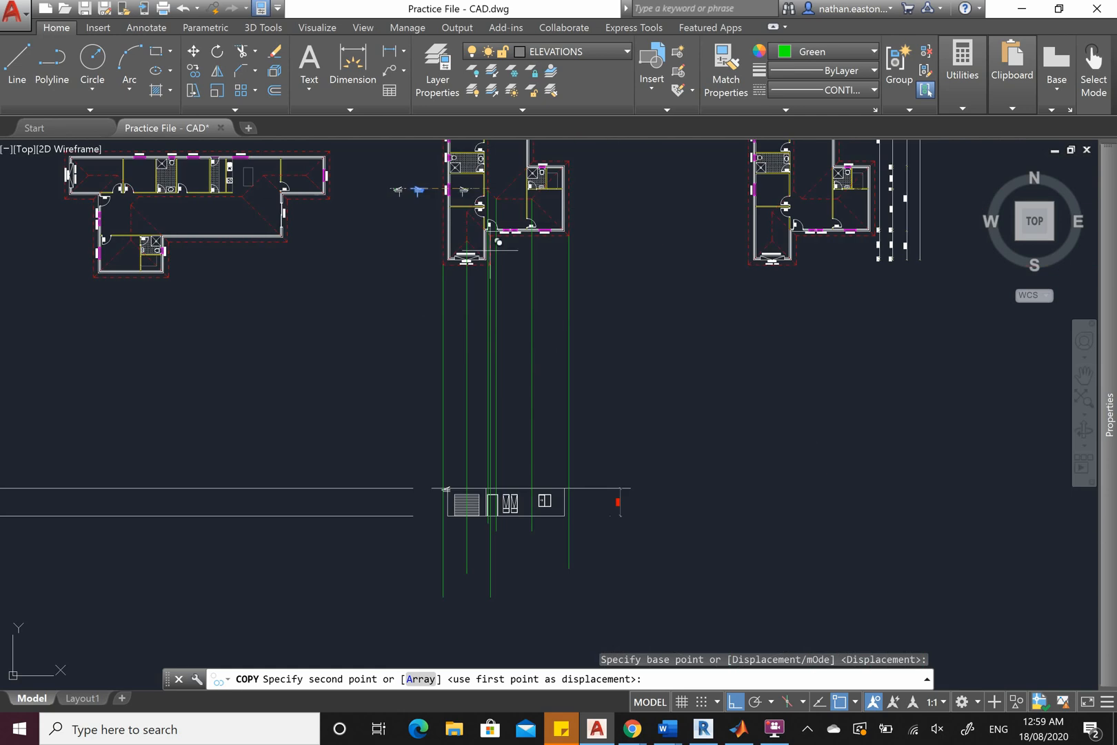
scroll(491, 236, up, 4)
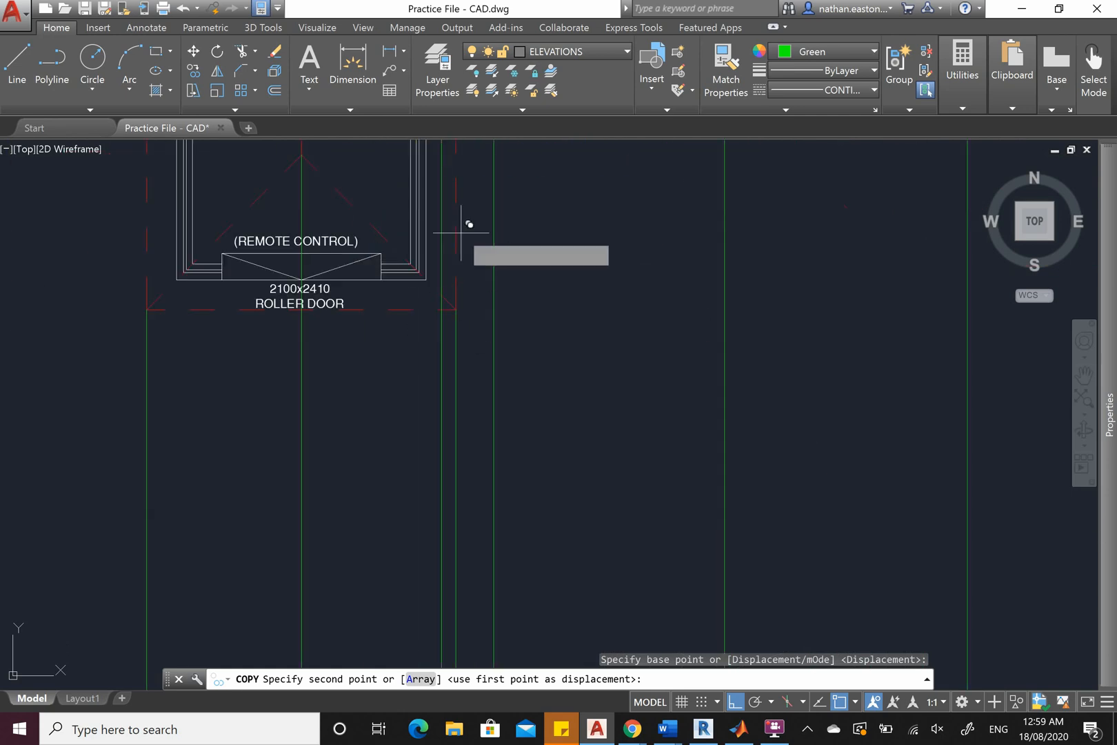
scroll(464, 224, down, 3)
scroll(476, 604, up, 5)
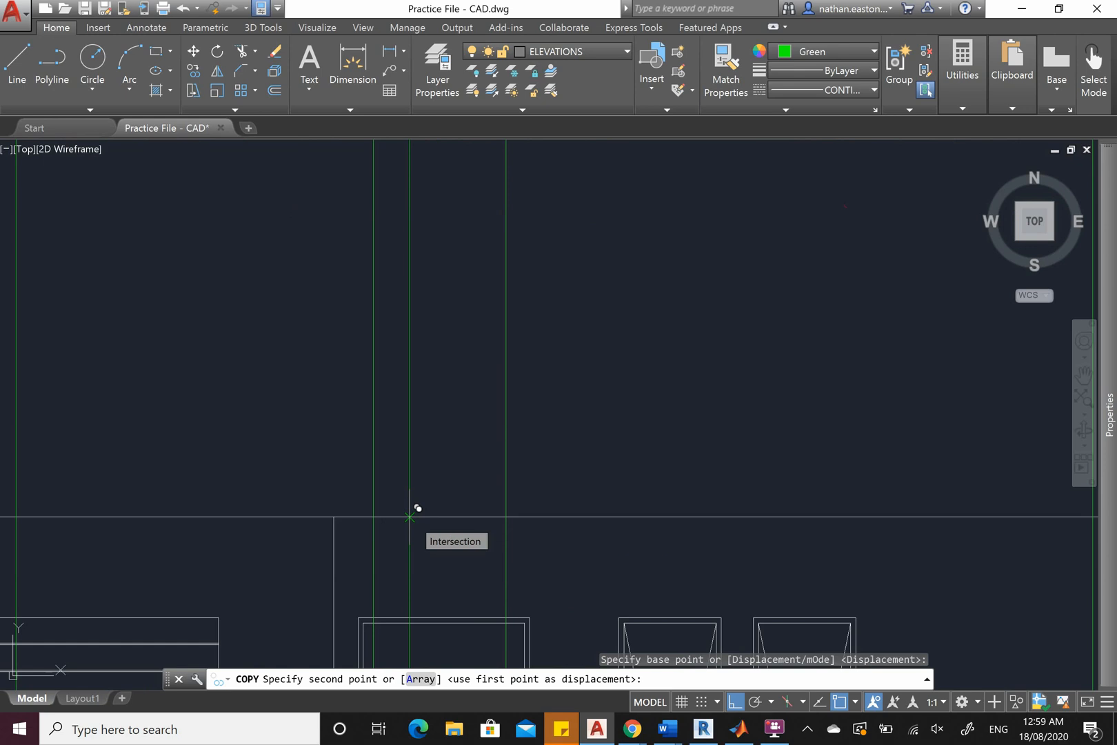
click(413, 511)
scroll(468, 413, down, 2)
scroll(400, 548, up, 4)
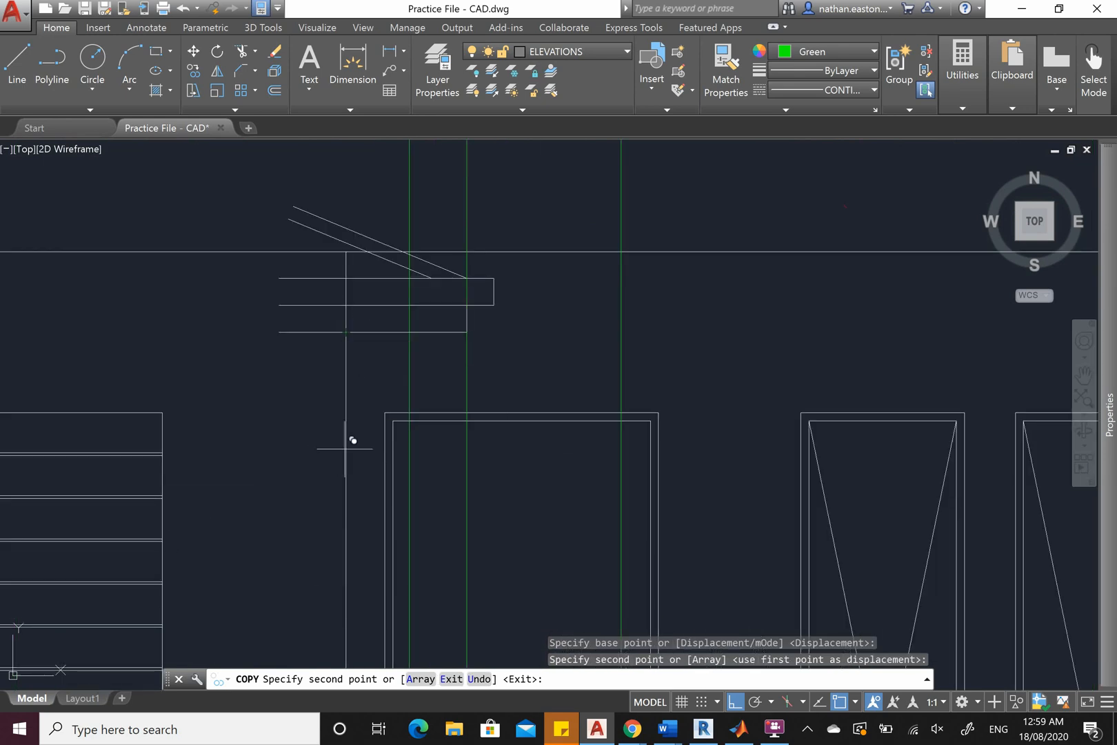
Place another copy of the right eave detail where the elevation's rightmost projection line crosses the wall-top line
scroll(376, 524, down, 5)
scroll(387, 193, up, 5)
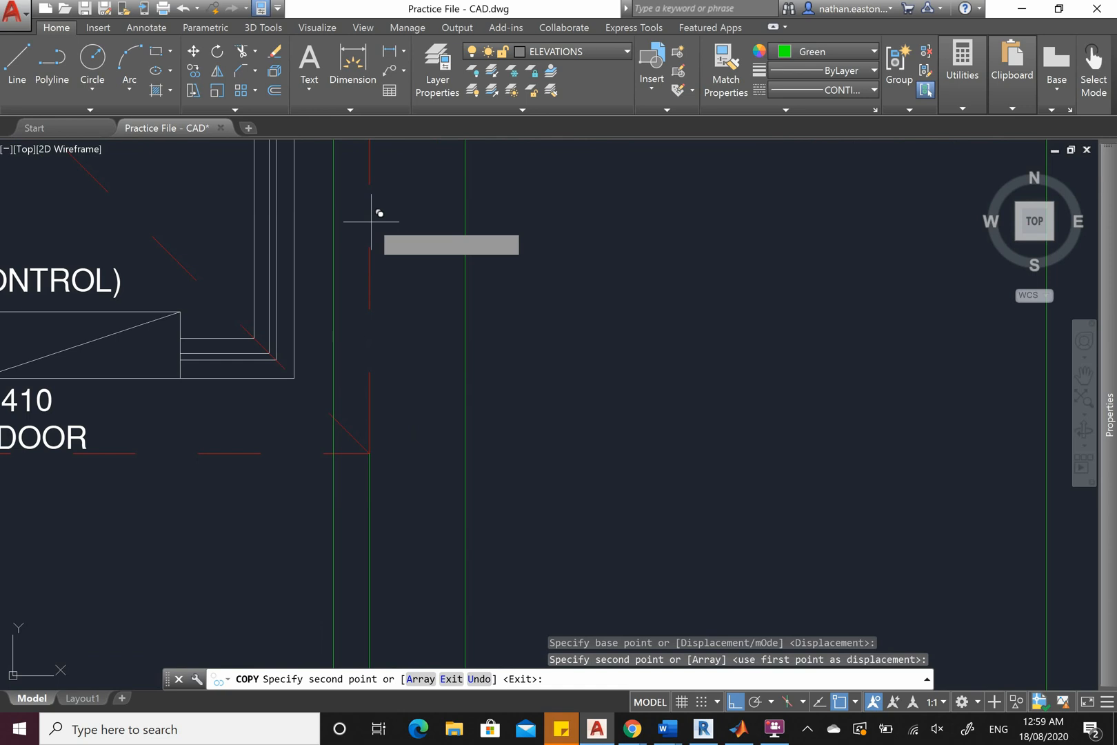
scroll(372, 331, down, 4)
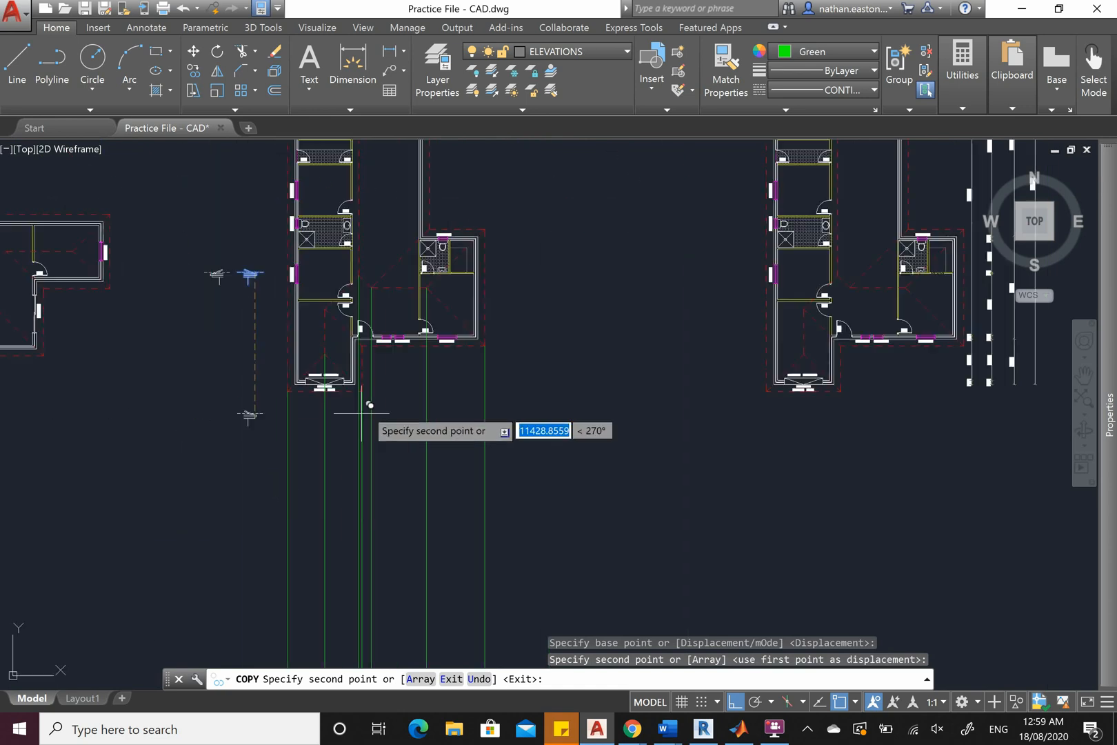
scroll(517, 290, up, 4)
scroll(481, 369, down, 2)
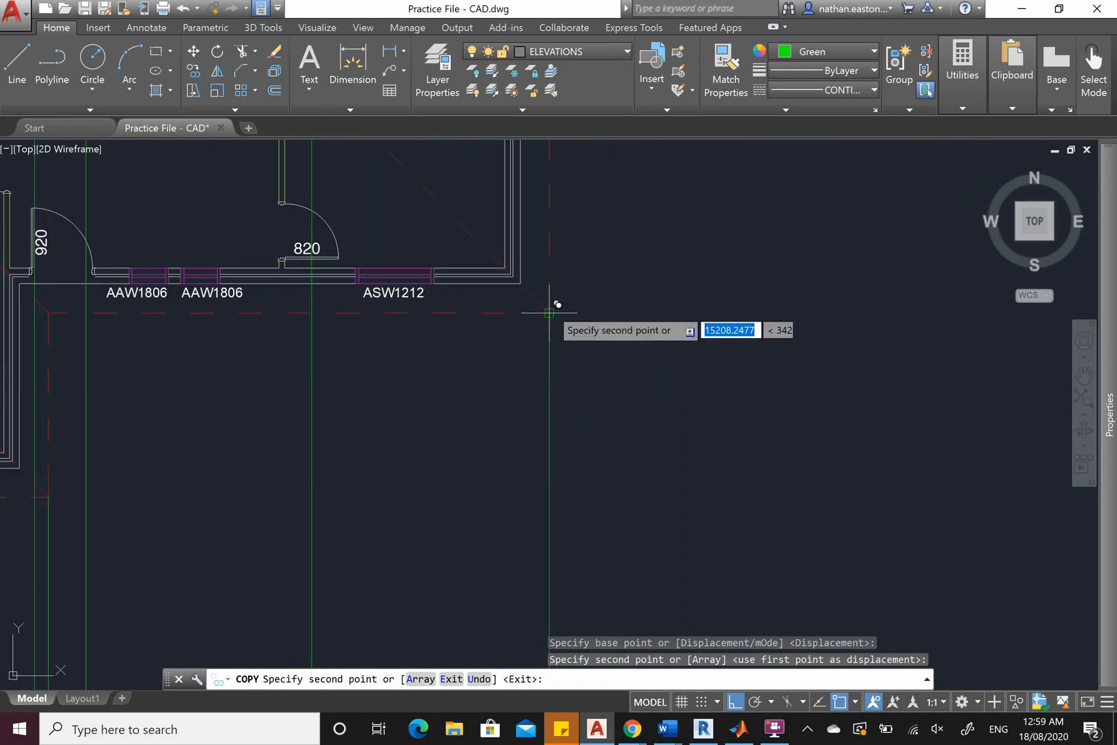
scroll(494, 195, down, 2)
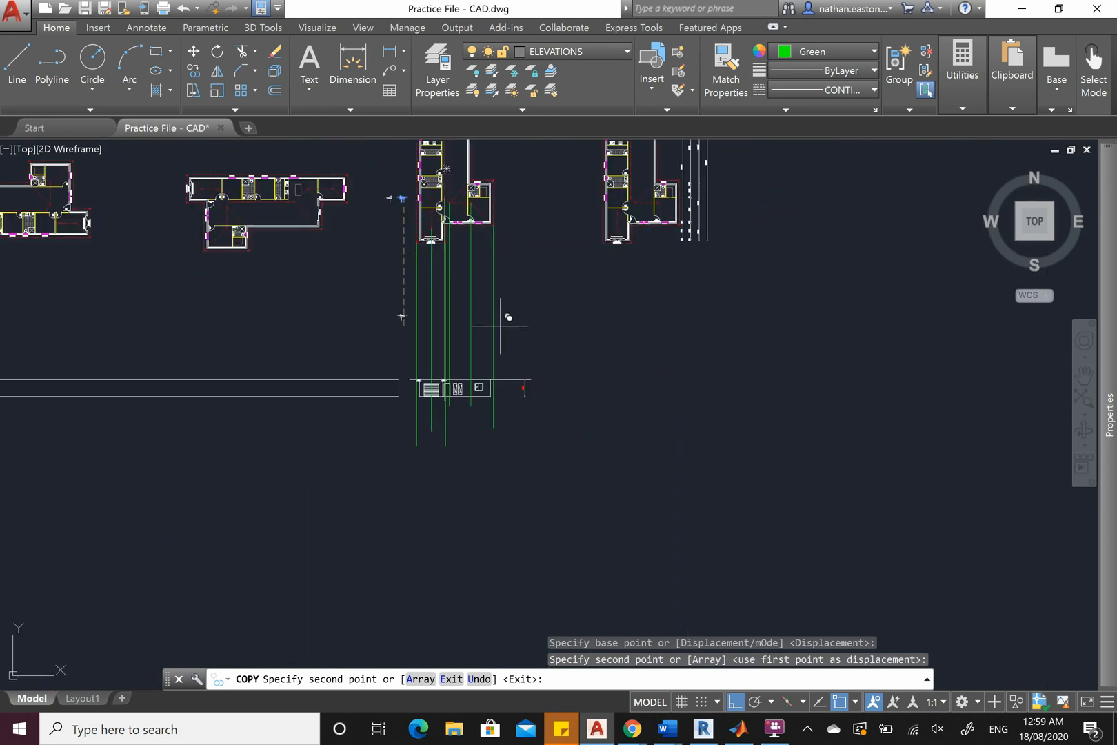
scroll(503, 324, up, 5)
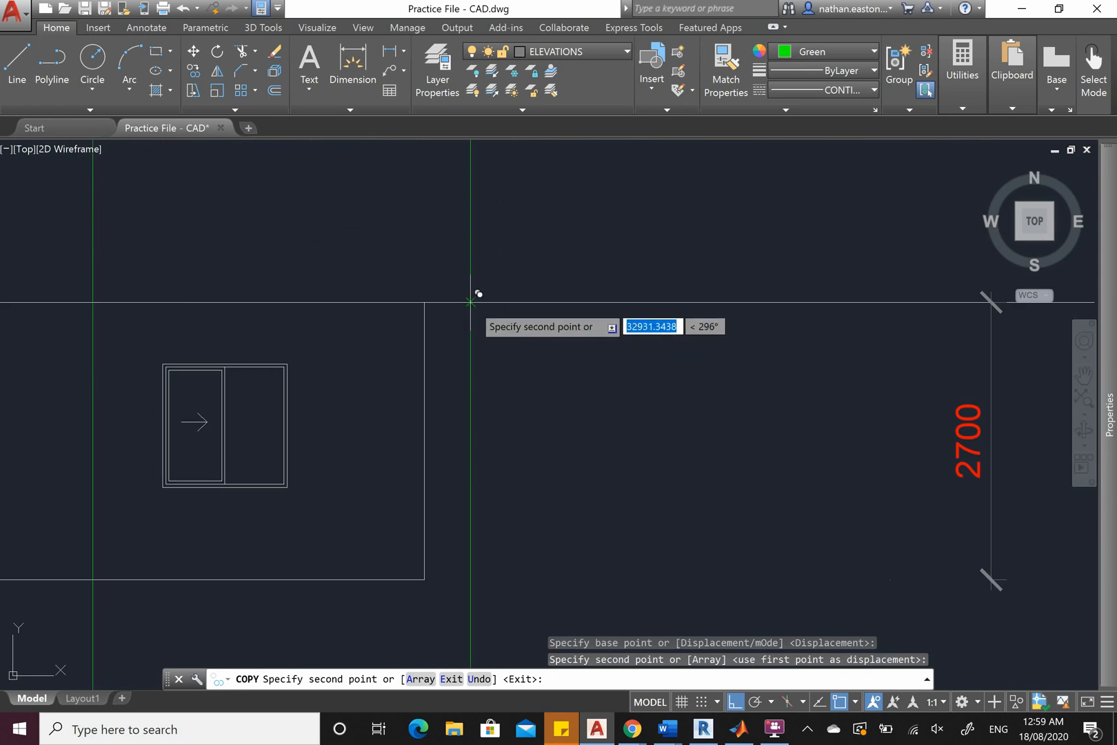
click(471, 302)
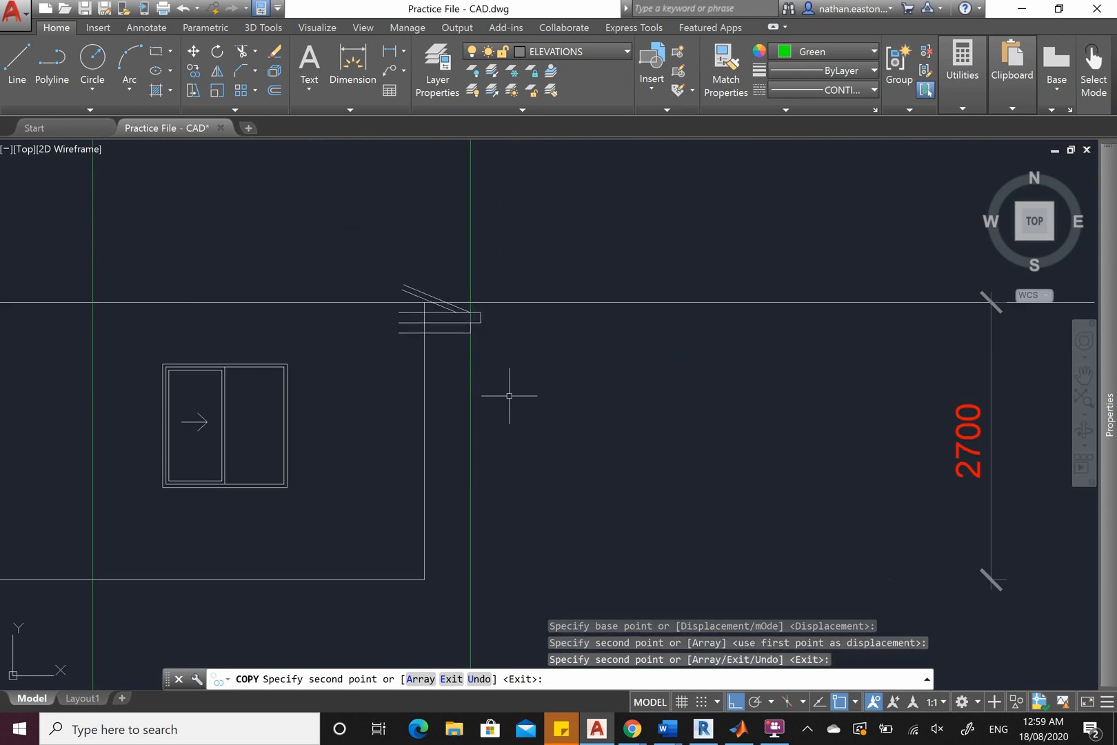
key(Escape)
Check the right-end eave detail against the wall line, and compare the projection lines with the roof points on the plan
scroll(441, 362, up, 4)
scroll(372, 260, up, 4)
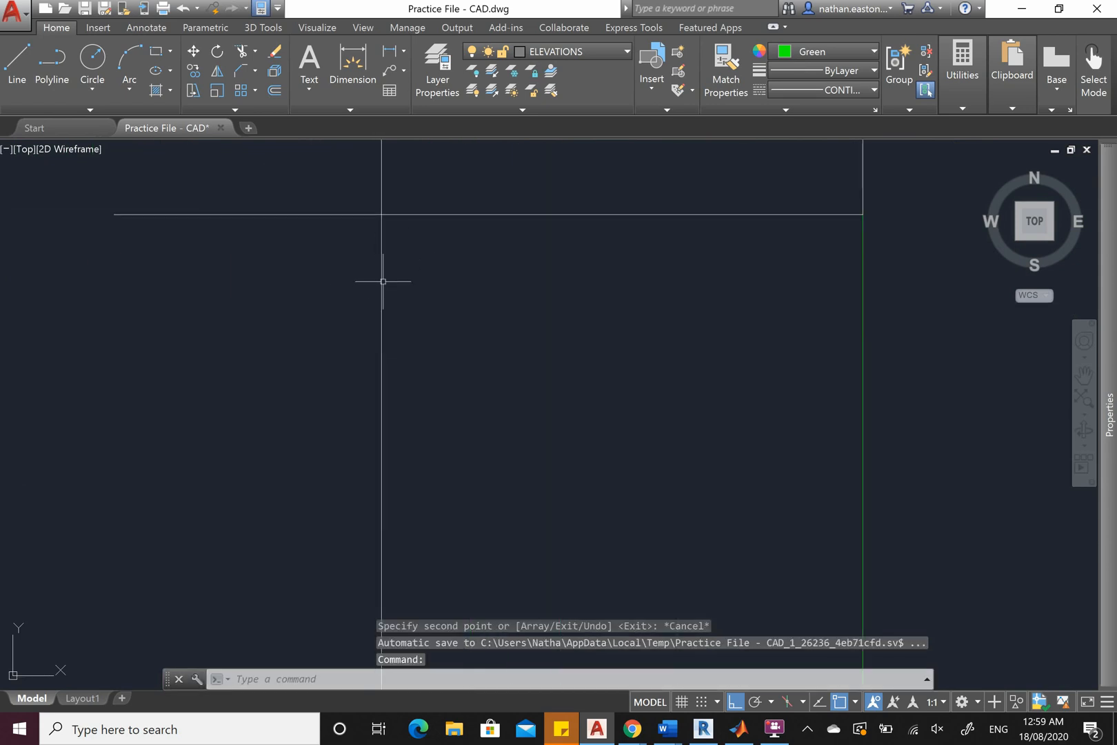
scroll(379, 330, down, 10)
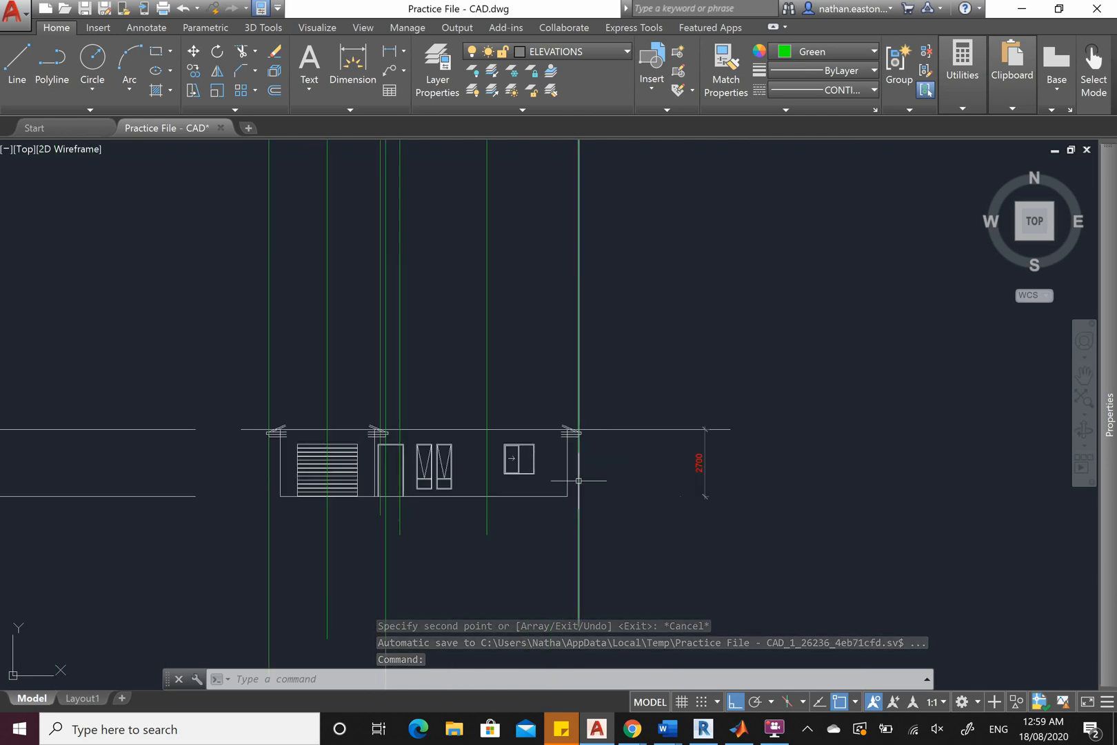
scroll(511, 481, down, 2)
scroll(529, 227, up, 3)
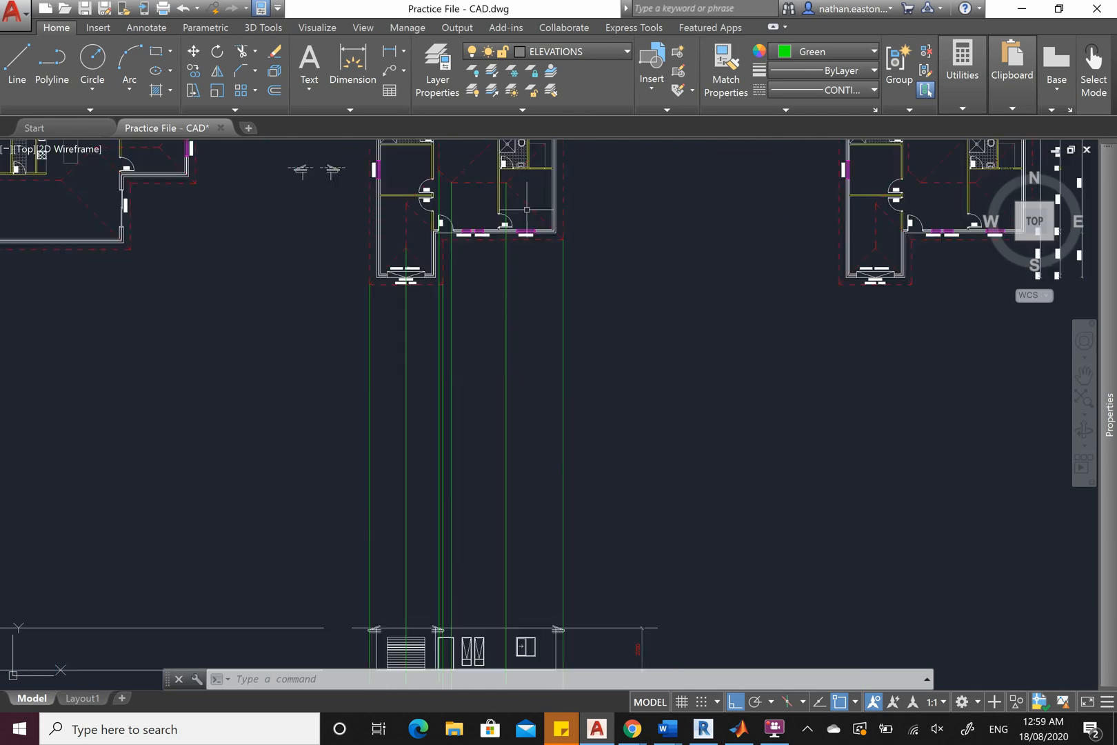
scroll(542, 268, down, 1)
scroll(541, 221, up, 3)
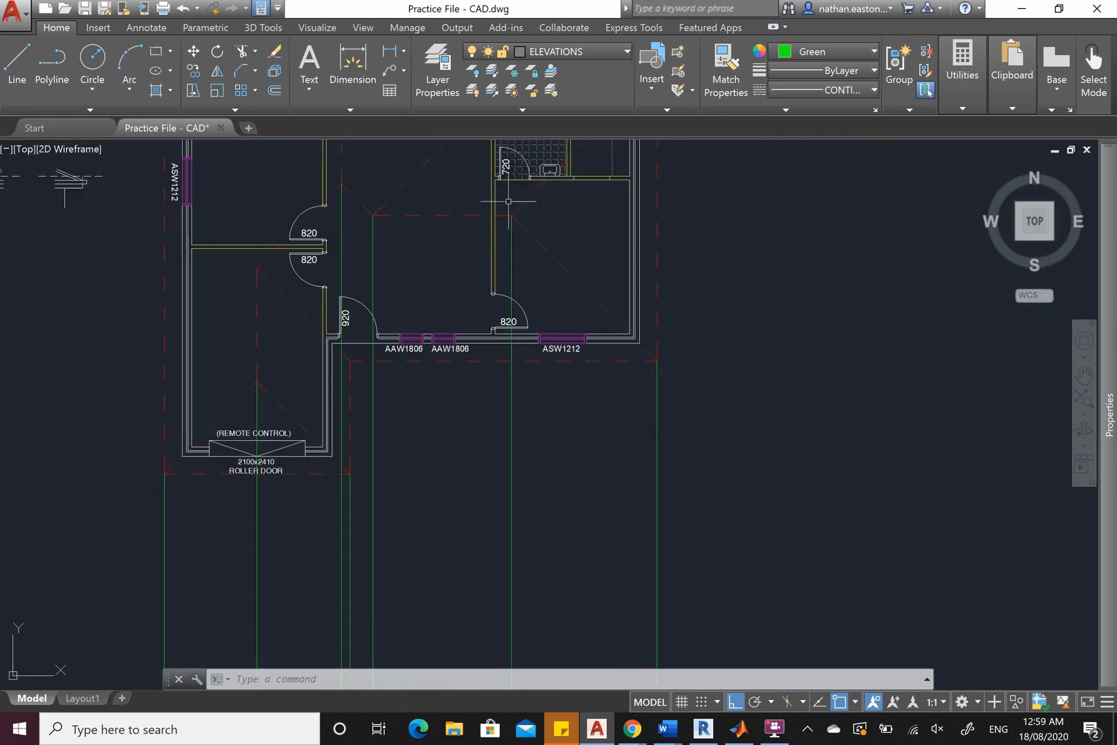
scroll(488, 251, down, 2)
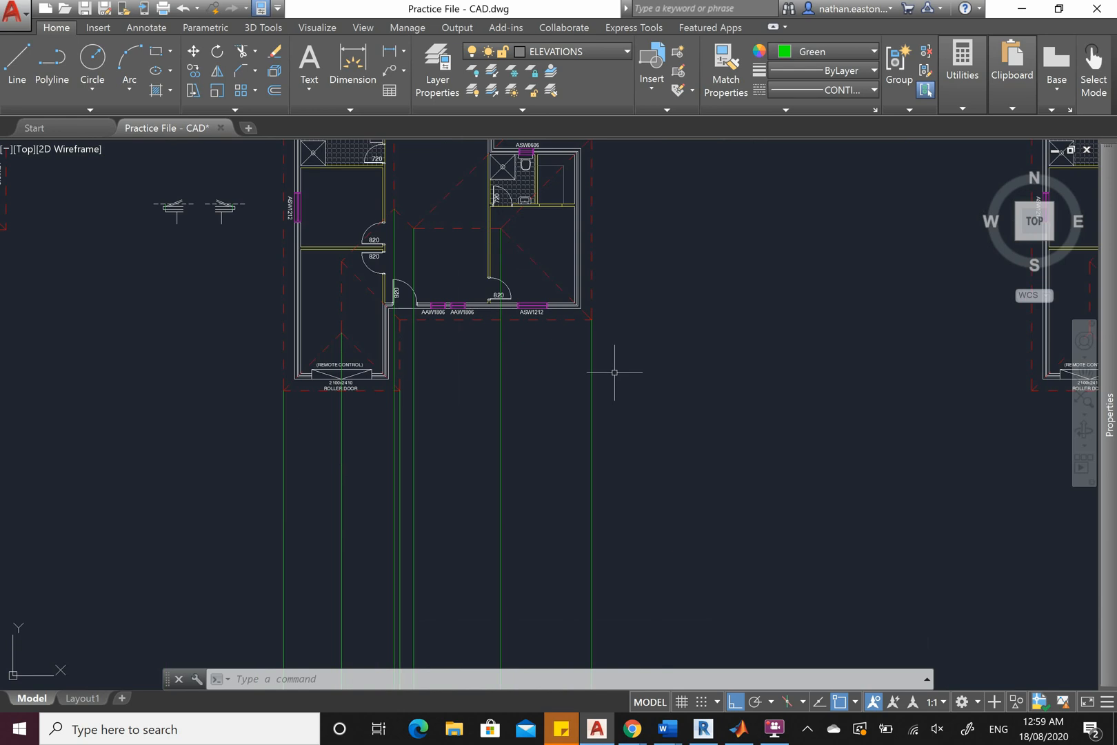
Delete the three green projection lines that come down from the plan's eave corners
scroll(391, 431, up, 3)
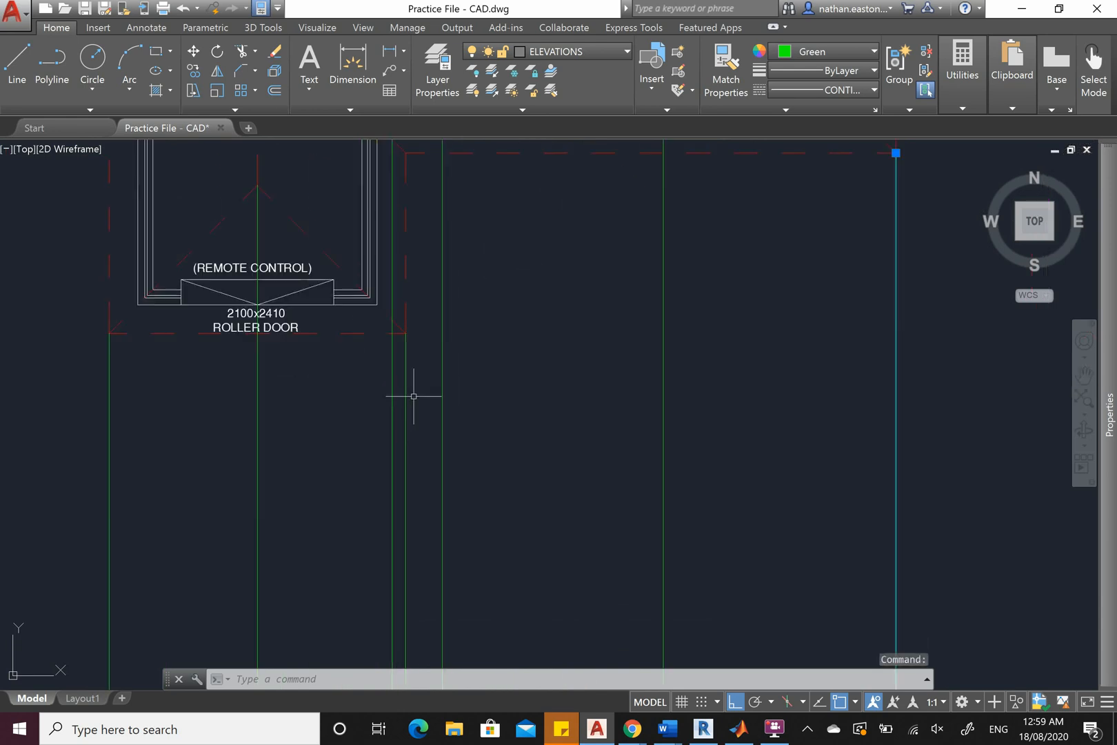
click(171, 440)
click(105, 412)
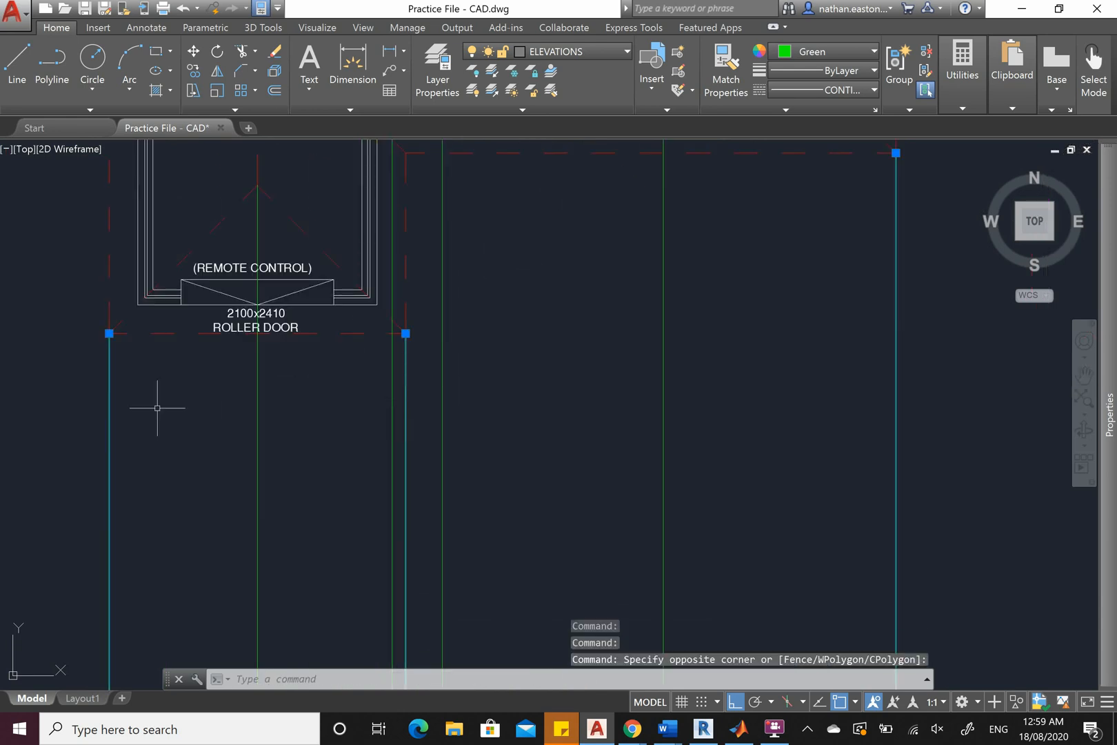
key(Delete)
scroll(325, 399, down, 3)
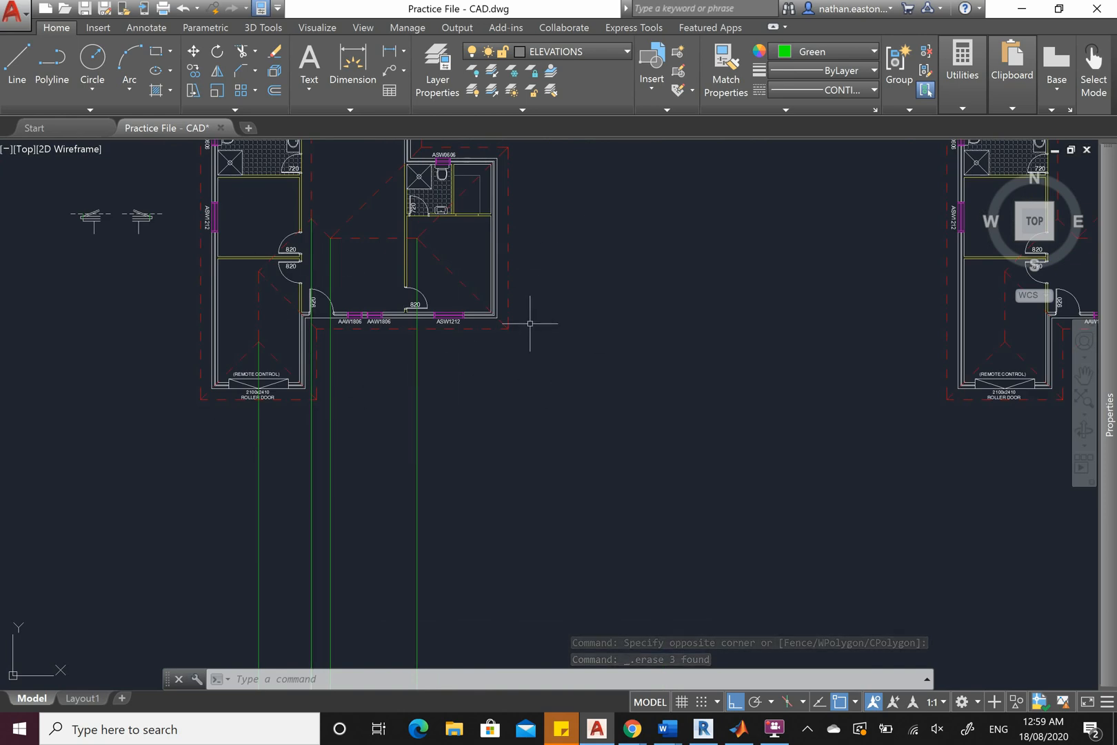
Examine the remaining projection lines from the roof's ridge and hip points on the plan down to the front elevation
scroll(476, 224, down, 2)
scroll(475, 220, up, 2)
scroll(524, 312, up, 2)
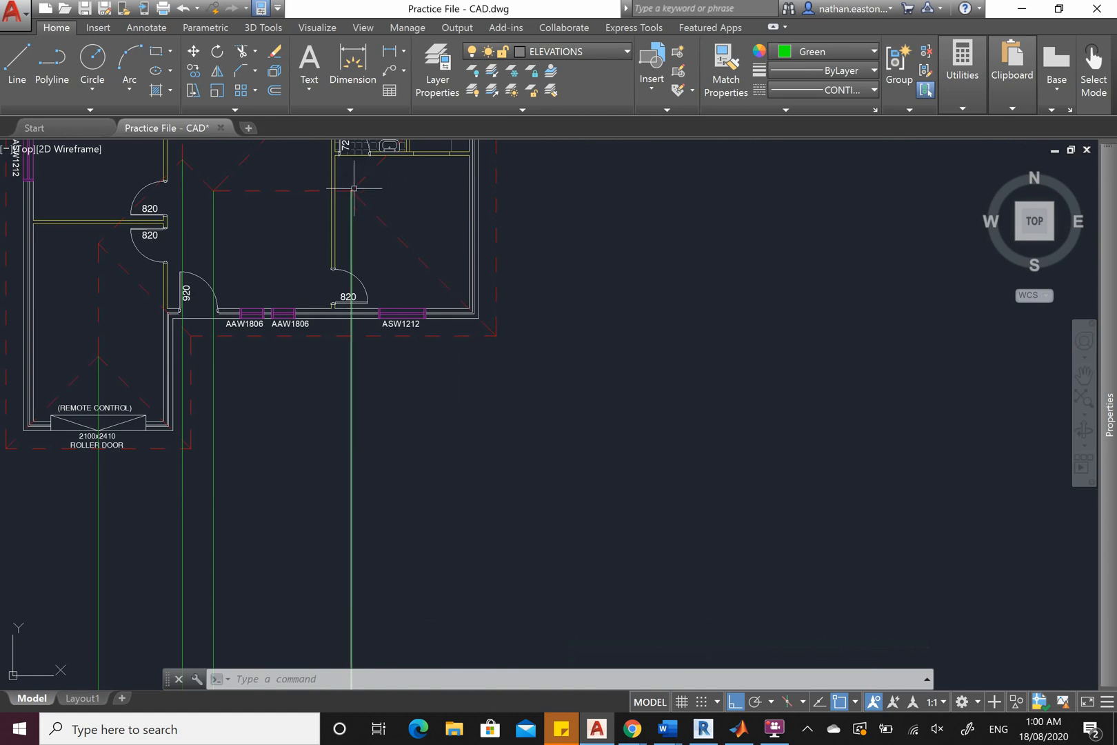
scroll(391, 180, down, 2)
scroll(429, 243, down, 3)
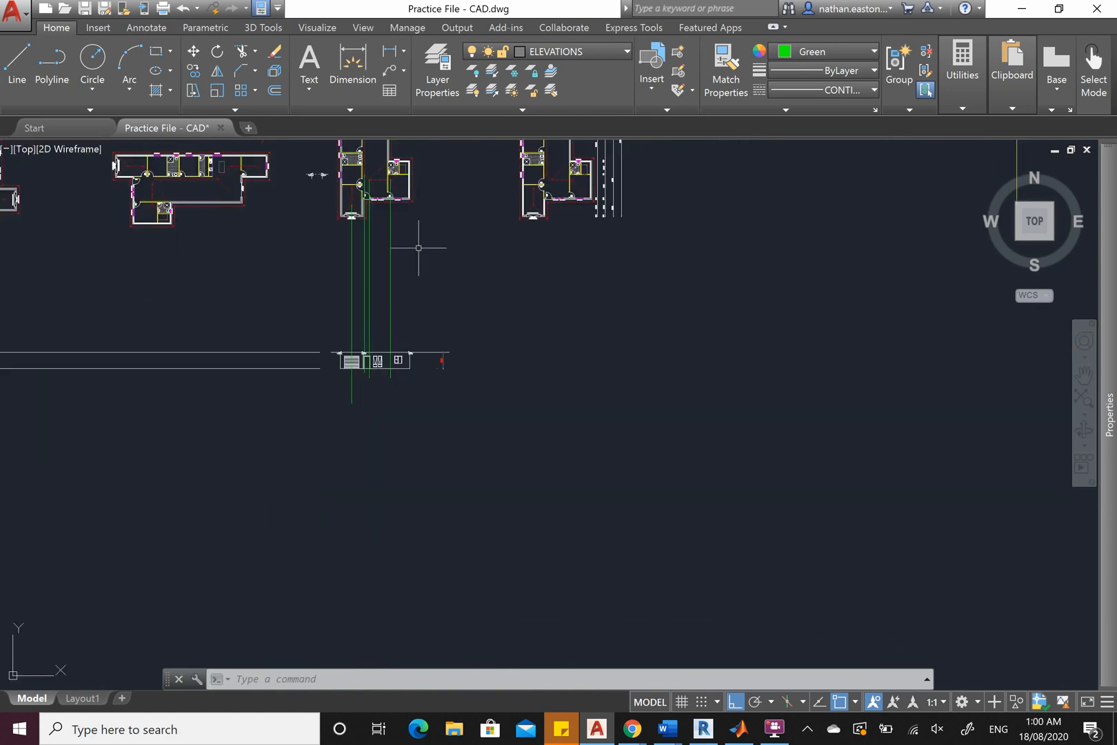
Extend the two sloping roof lines of the right-end eave detail up to the rightmost green projection line on the front elevation
scroll(399, 329, up, 6)
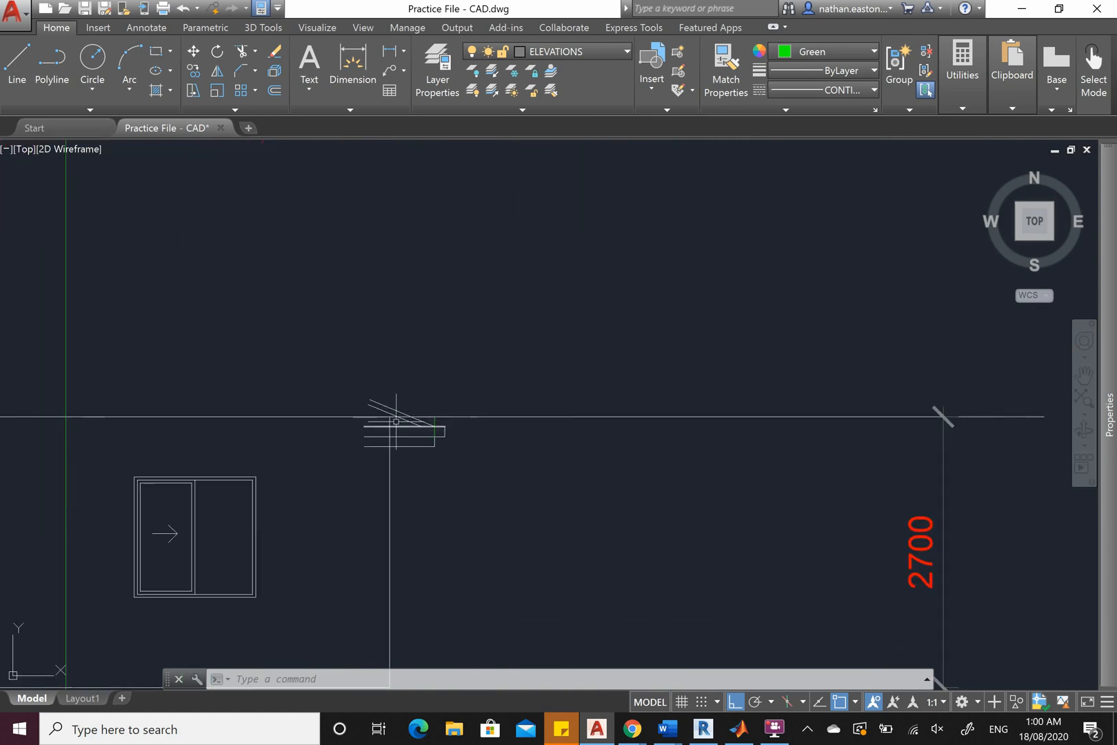
scroll(437, 430, down, 2)
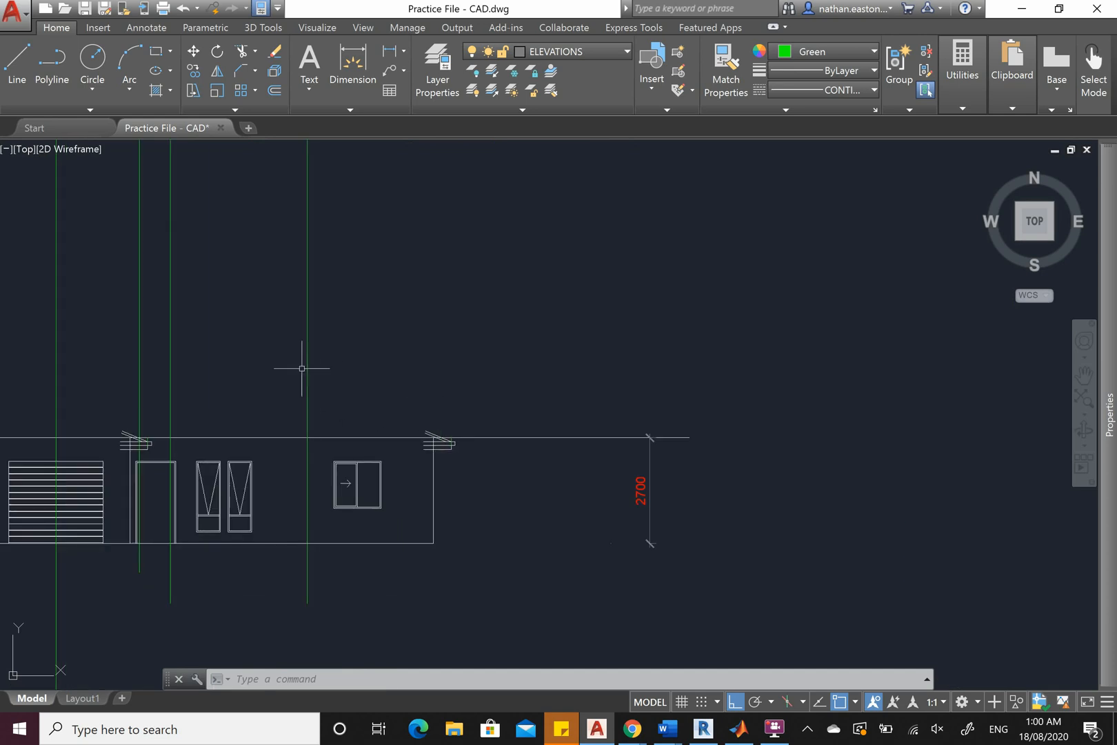
click(250, 53)
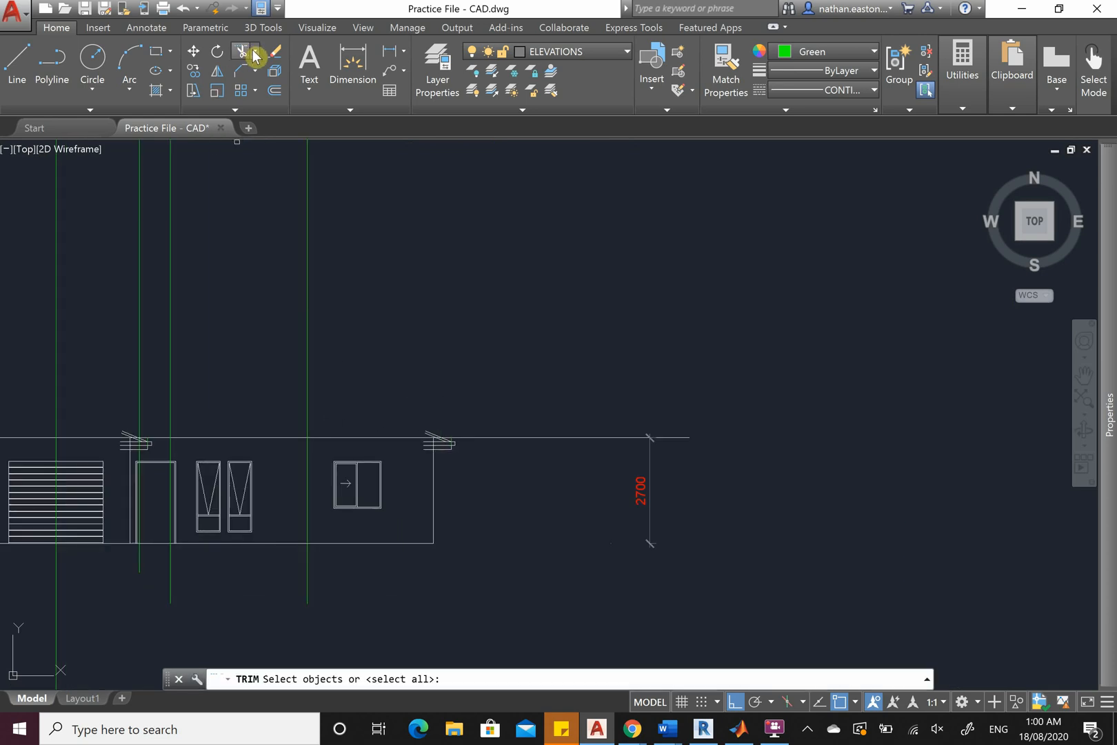
click(255, 51)
click(238, 109)
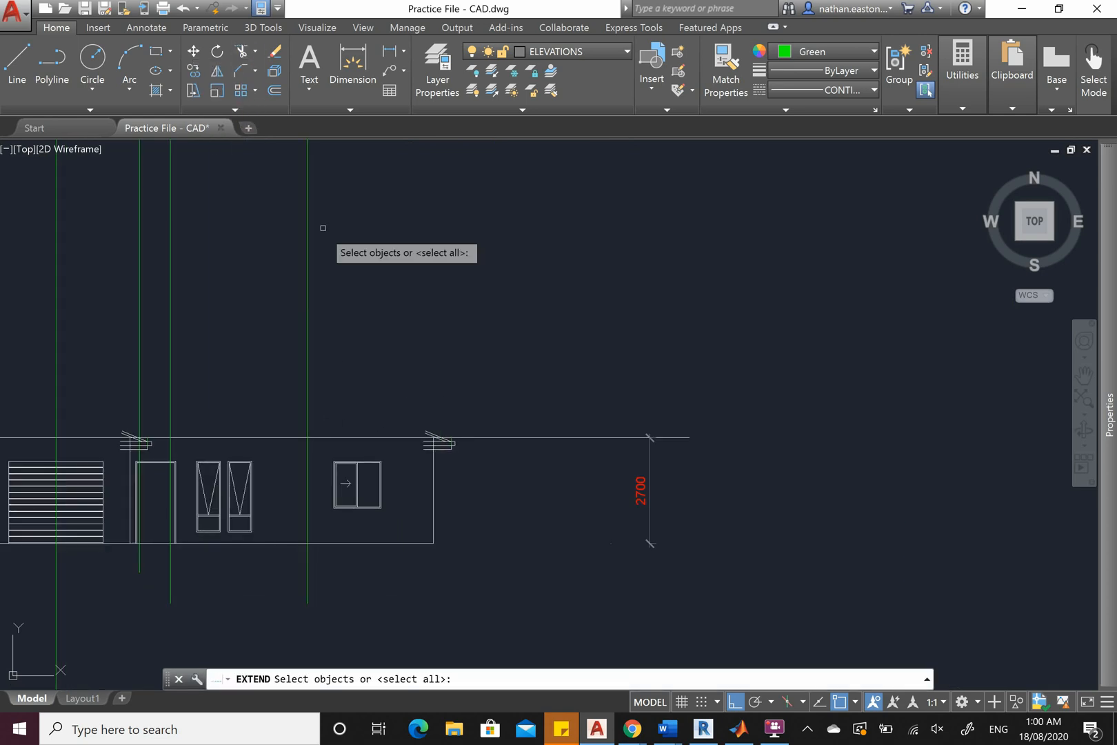
click(308, 279)
key(Return)
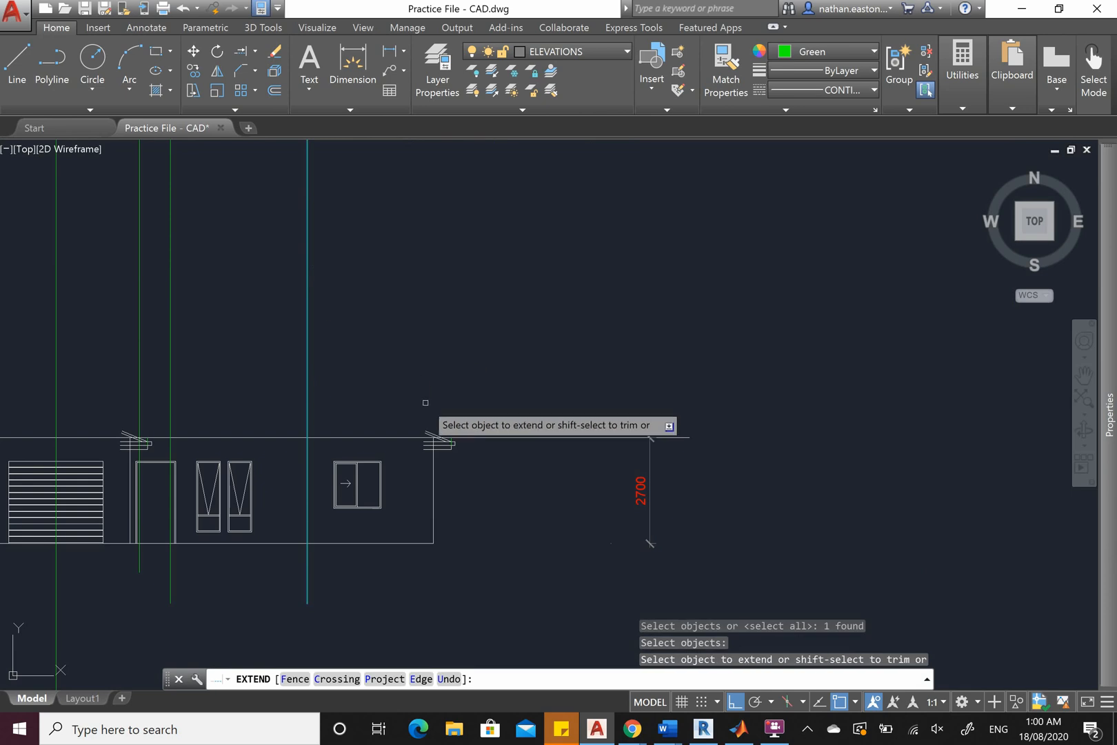
scroll(427, 411, up, 5)
click(449, 476)
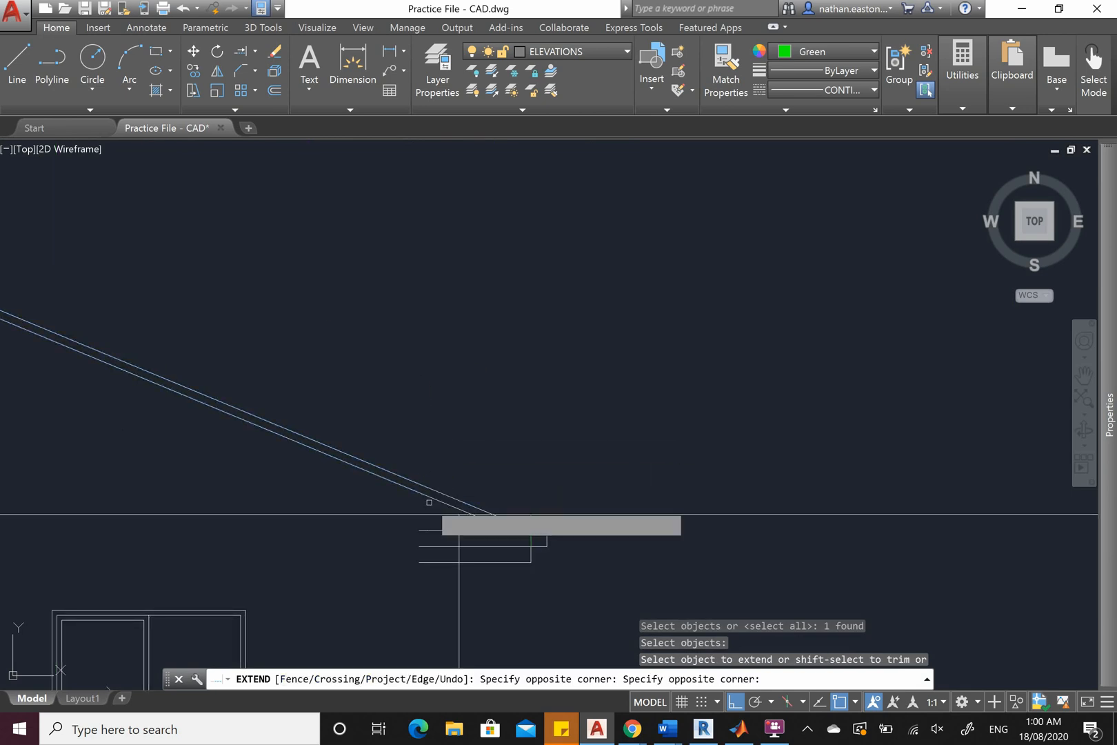
click(435, 513)
scroll(497, 503, down, 3)
right_click(514, 453)
click(541, 462)
scroll(530, 501, down, 8)
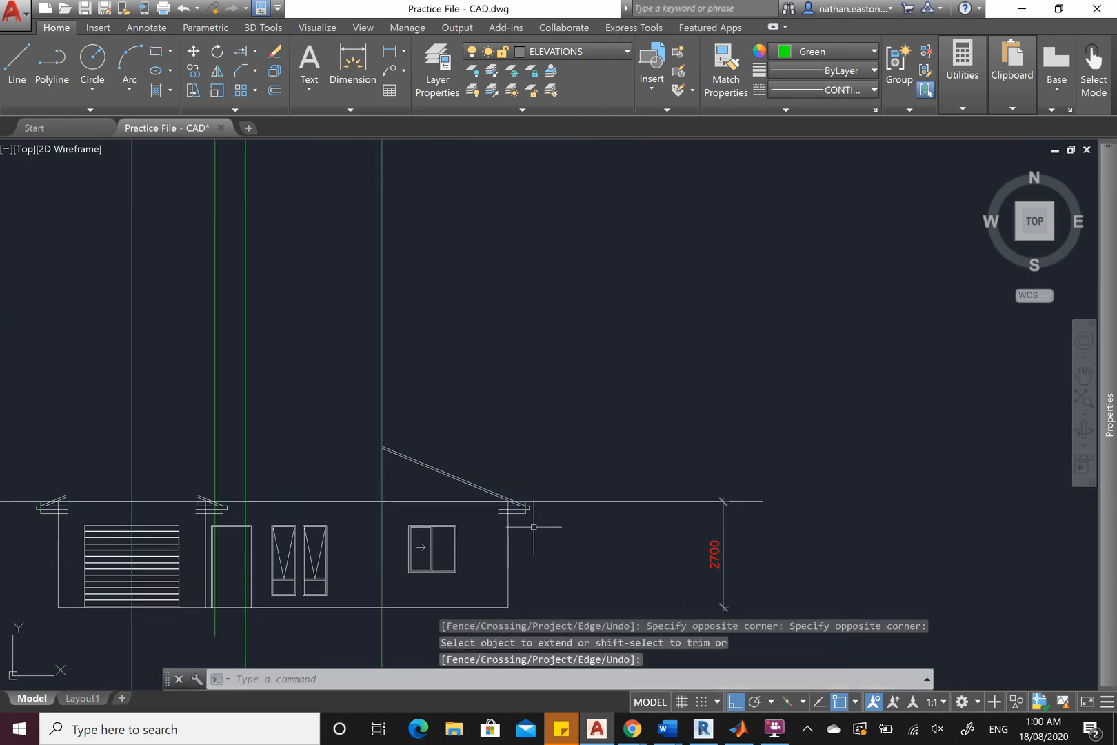
Compare the main ridge and its end points on the plan with the projection lines and the extended roof slope on the elevation
scroll(518, 298, up, 3)
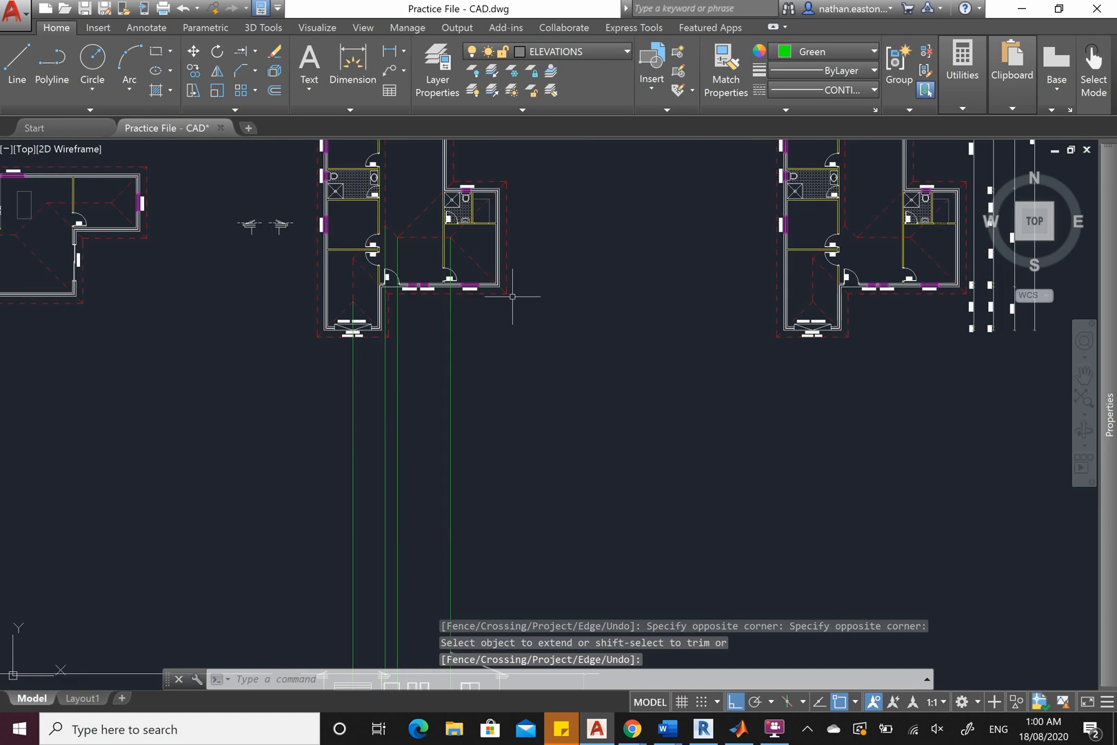
scroll(436, 219, down, 3)
scroll(476, 482, up, 2)
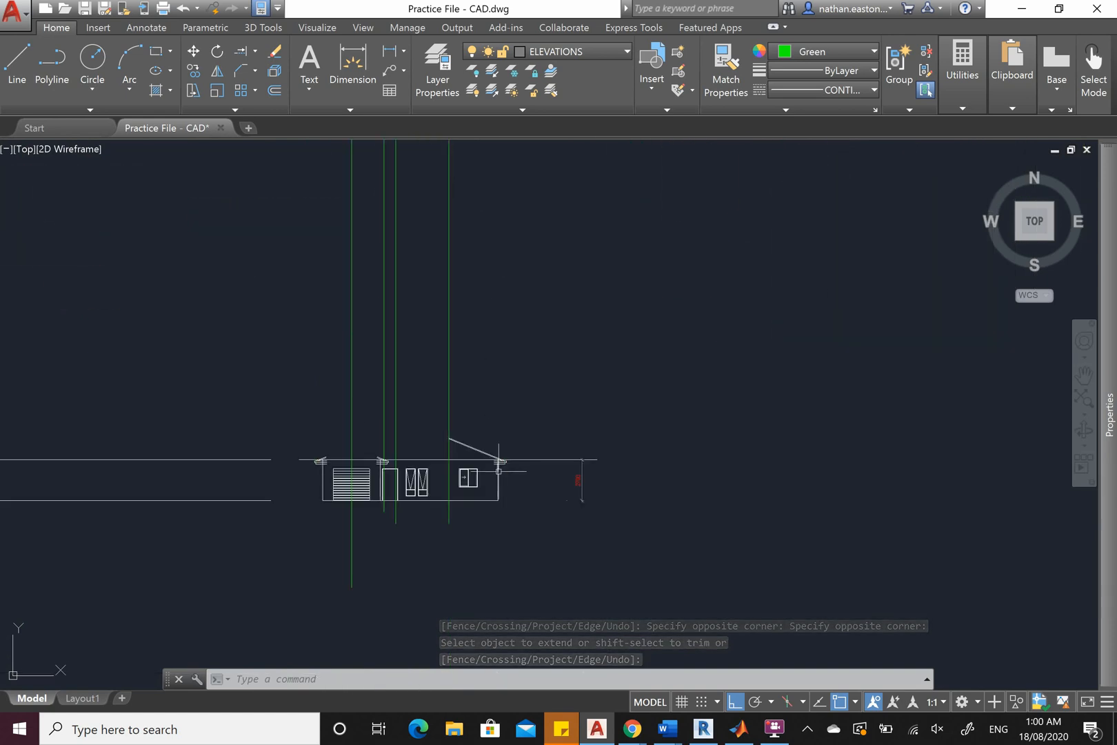
scroll(514, 510, down, 2)
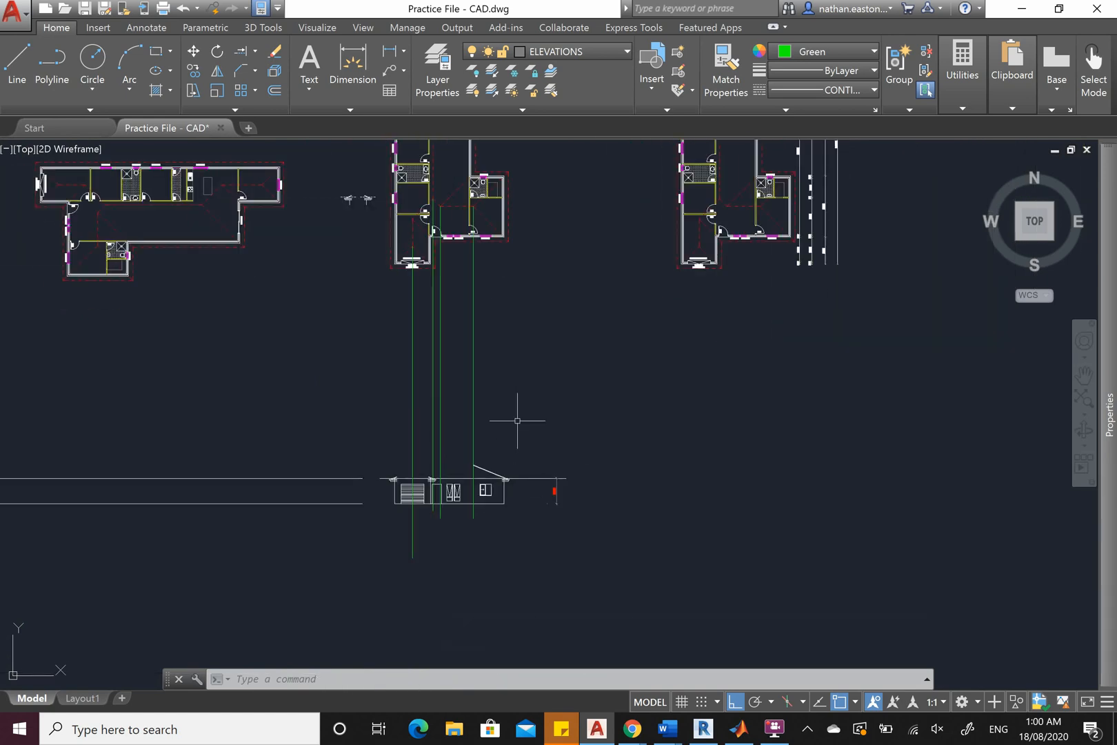
scroll(466, 207, up, 8)
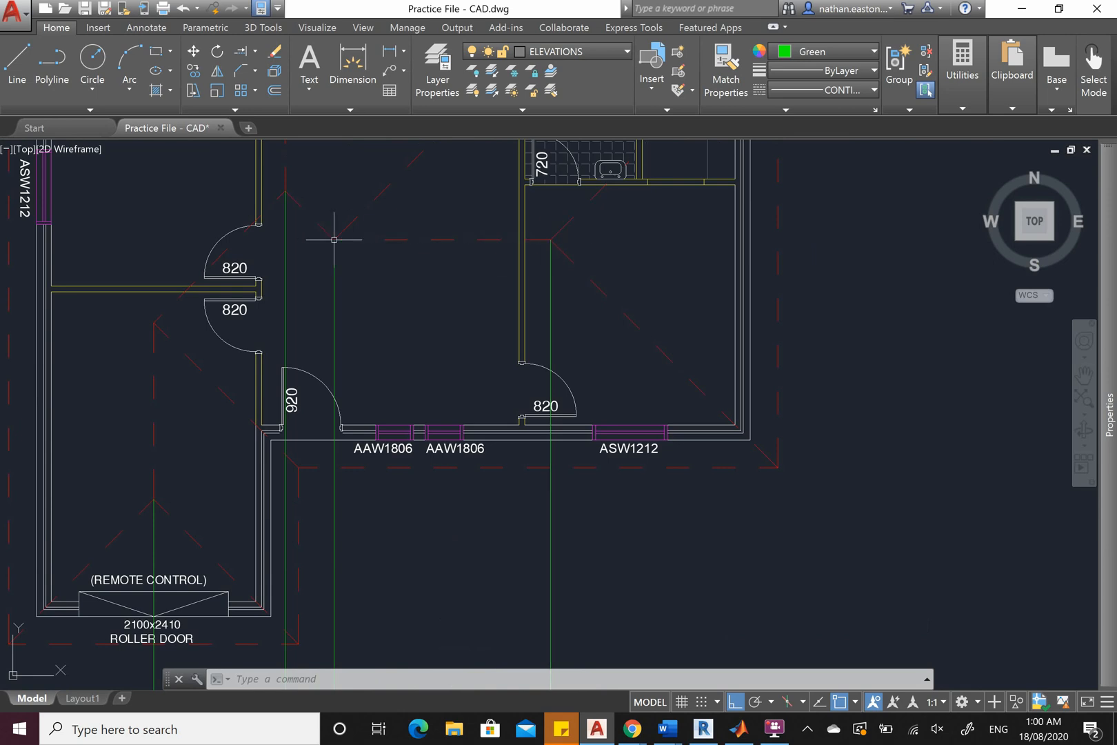
scroll(334, 239, down, 4)
scroll(449, 386, up, 8)
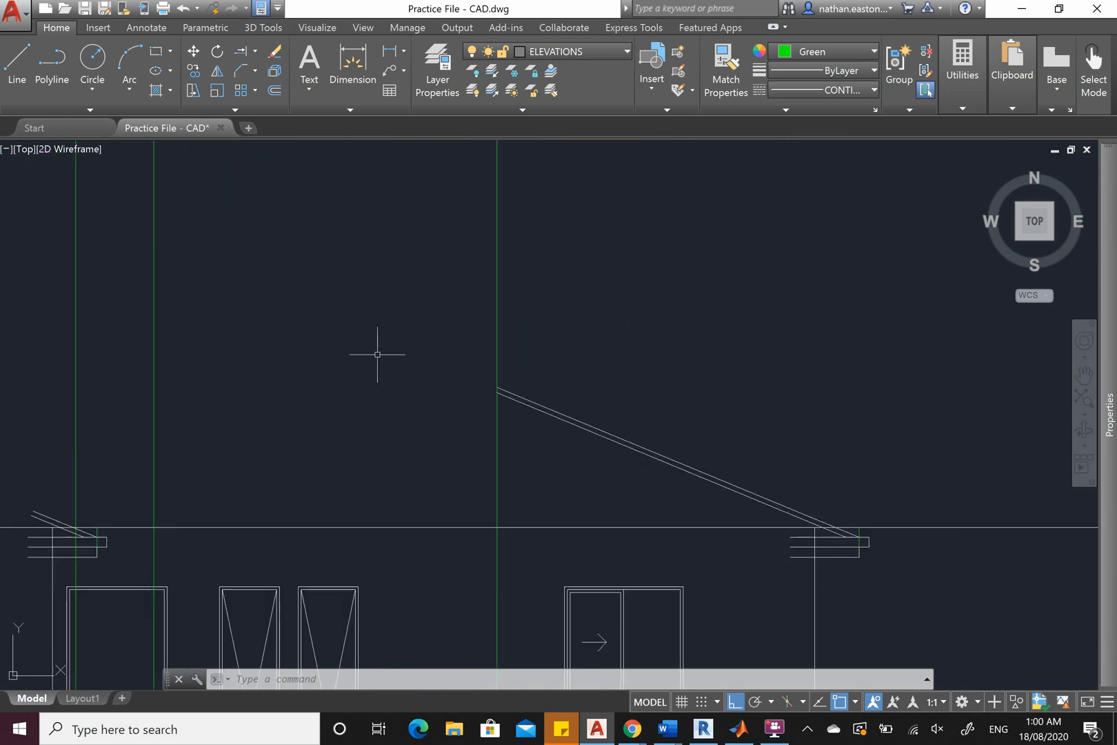
scroll(594, 329, down, 2)
Set the drawing color to White and draw the upper ridge line horizontally from the slope's top end to the next projection line on the left
click(830, 49)
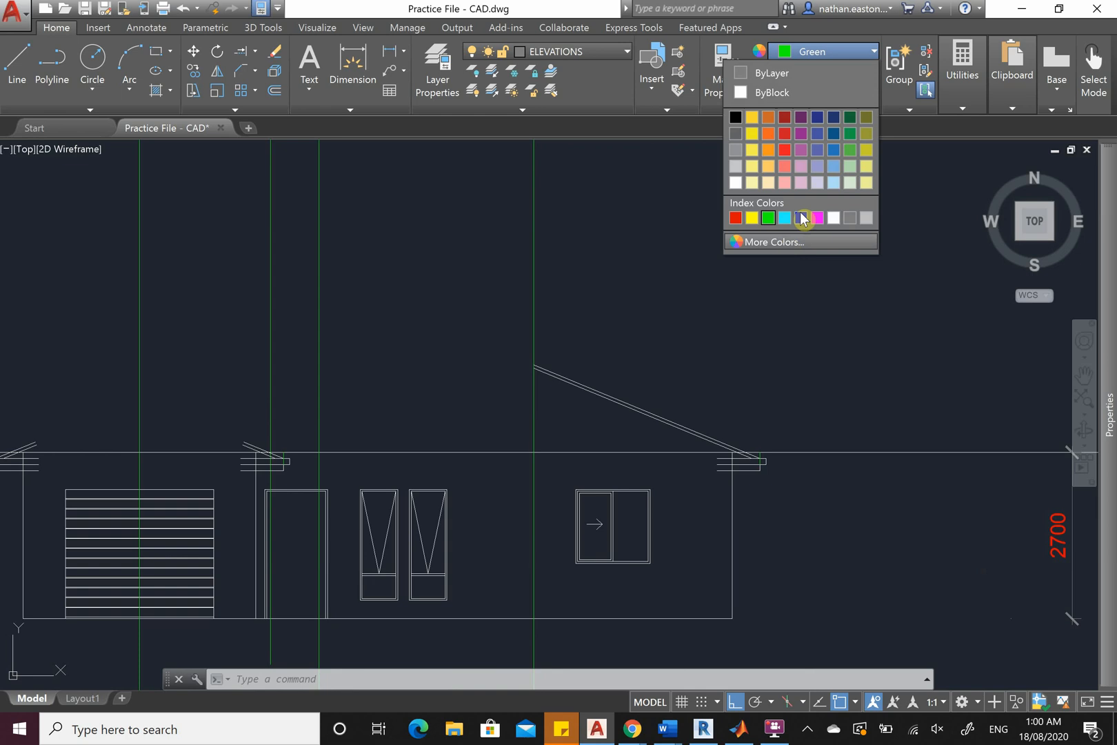
click(833, 218)
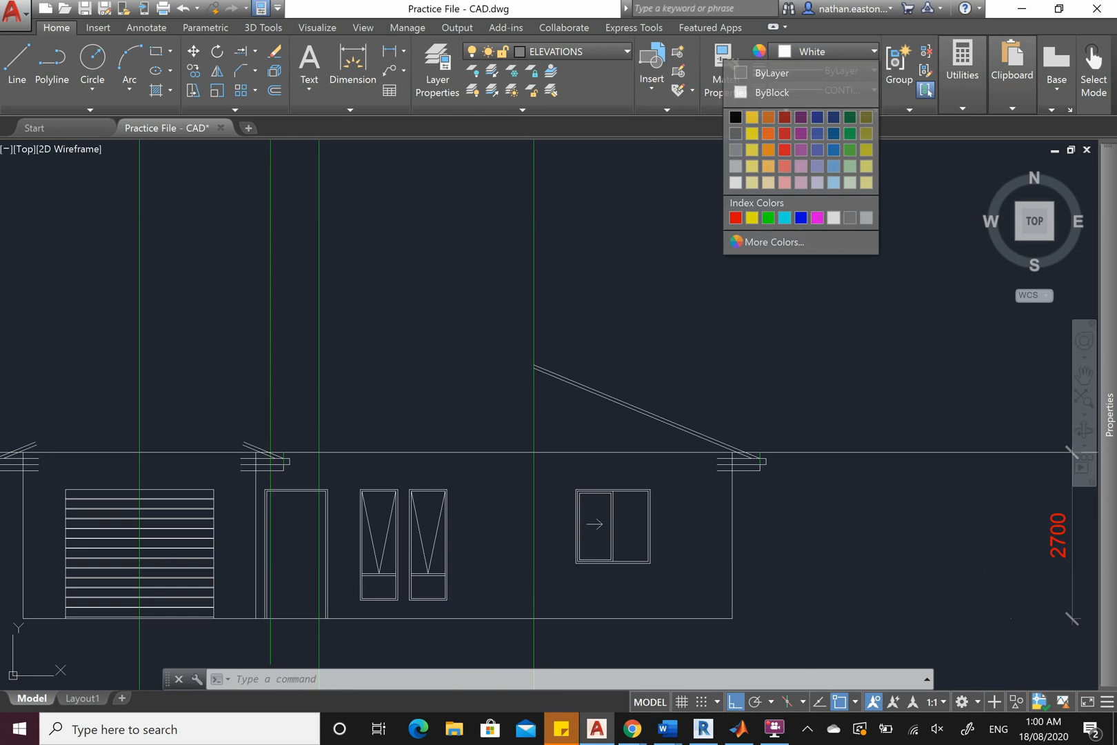
click(17, 64)
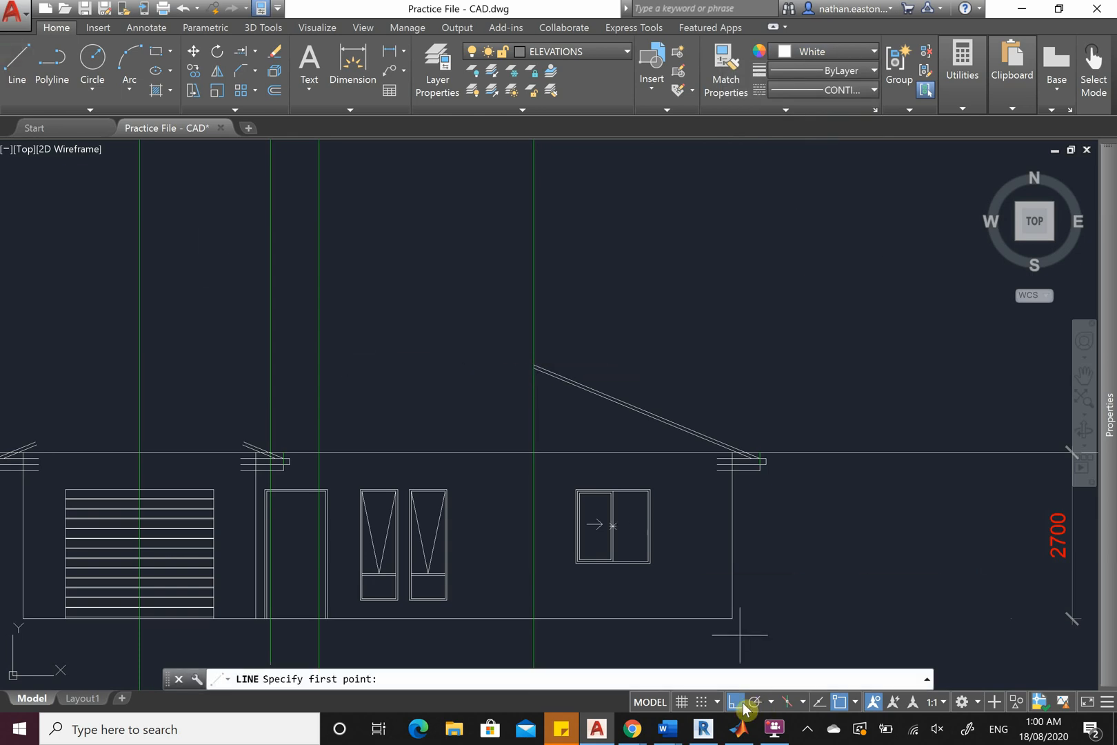
scroll(541, 366, up, 6)
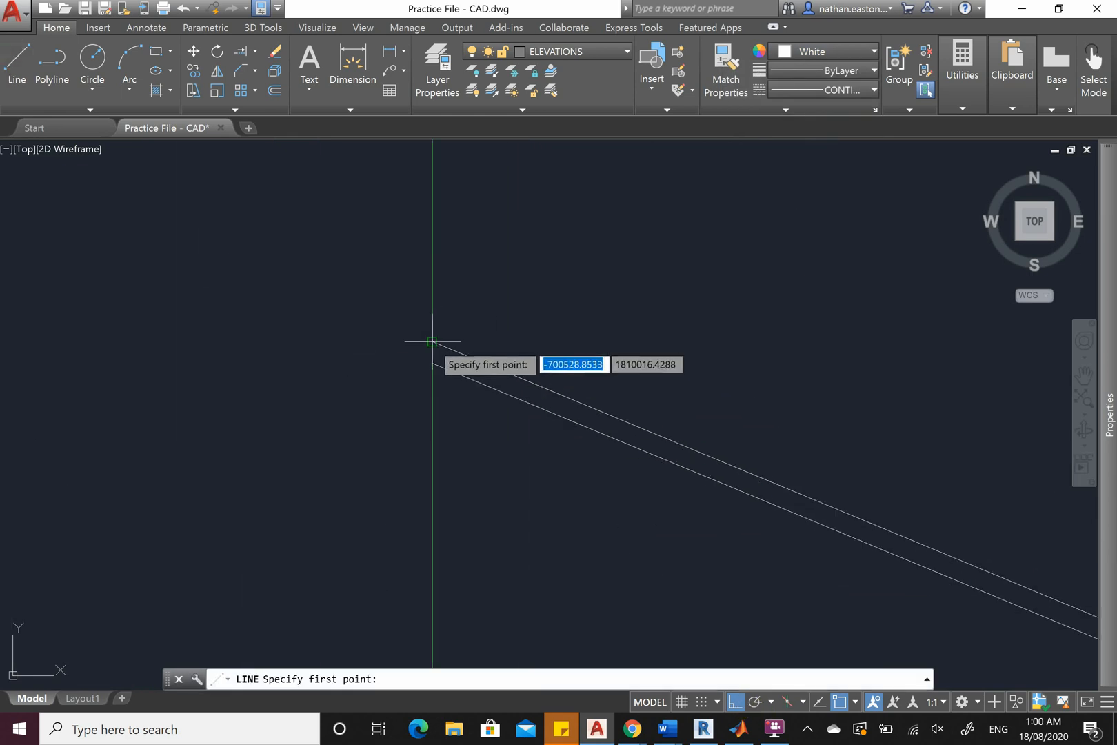
click(432, 341)
scroll(593, 311, down, 4)
scroll(397, 330, up, 2)
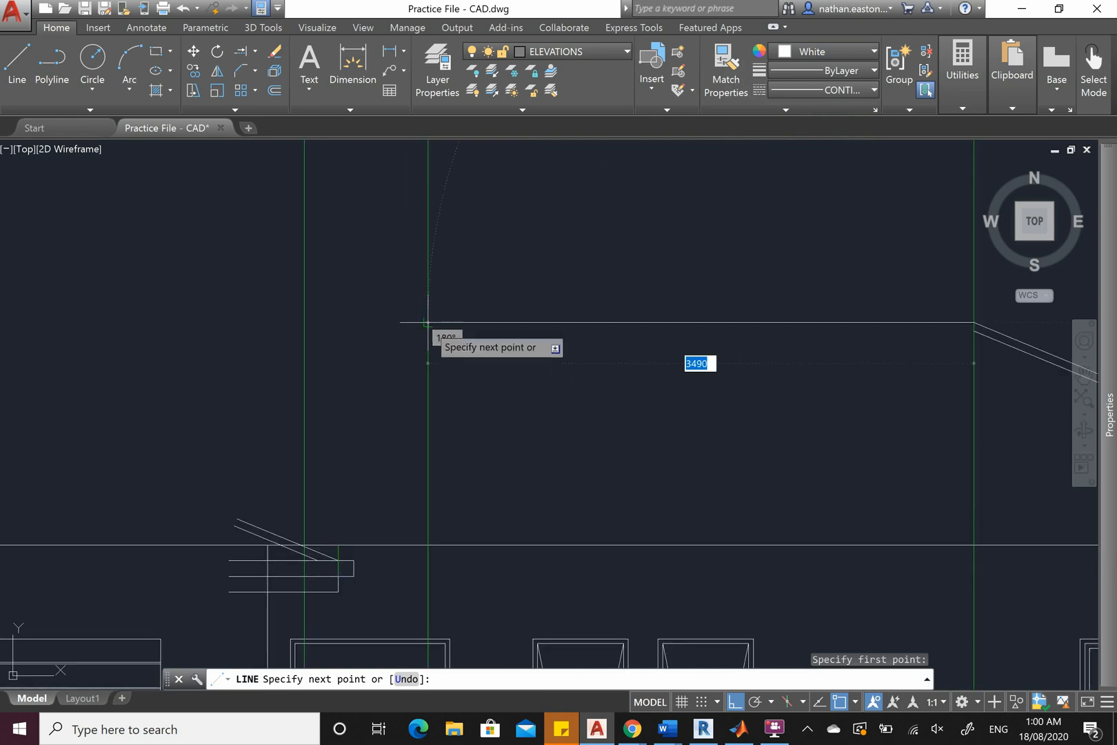
click(428, 323)
right_click(444, 325)
click(462, 333)
scroll(446, 289, down, 2)
Draw a second horizontal ridge line from the lower slope line's top end to the same projection line, just under the upper ridge line
scroll(762, 311, up, 4)
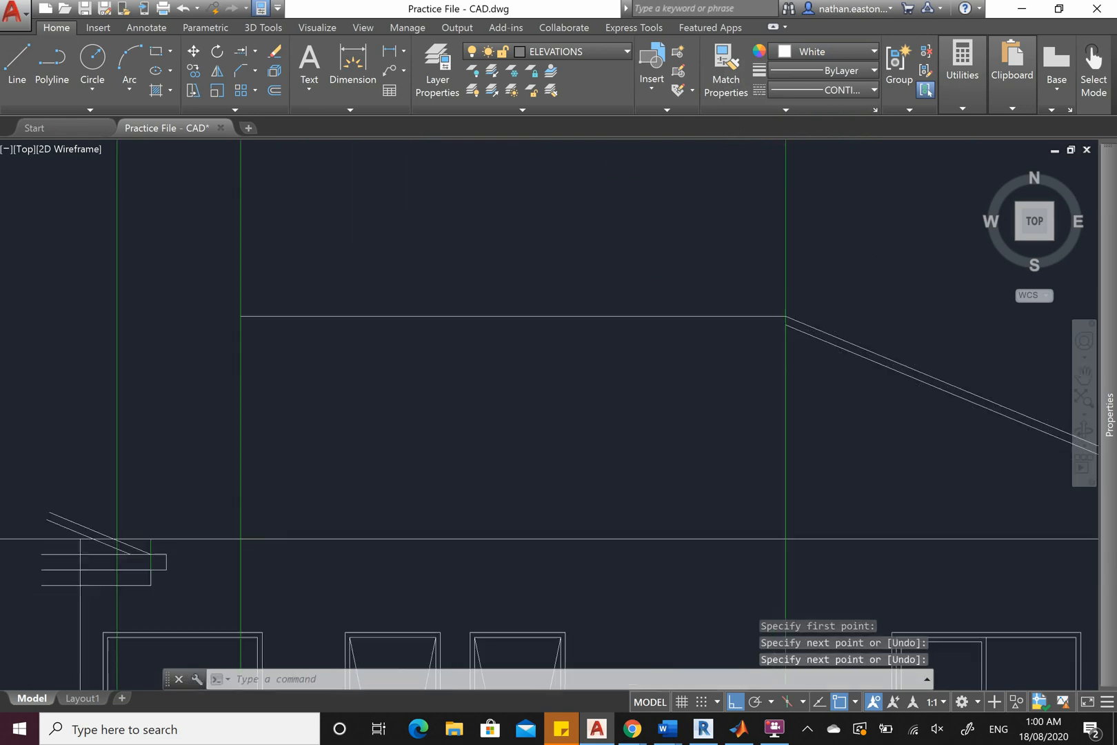
right_click(815, 376)
click(838, 384)
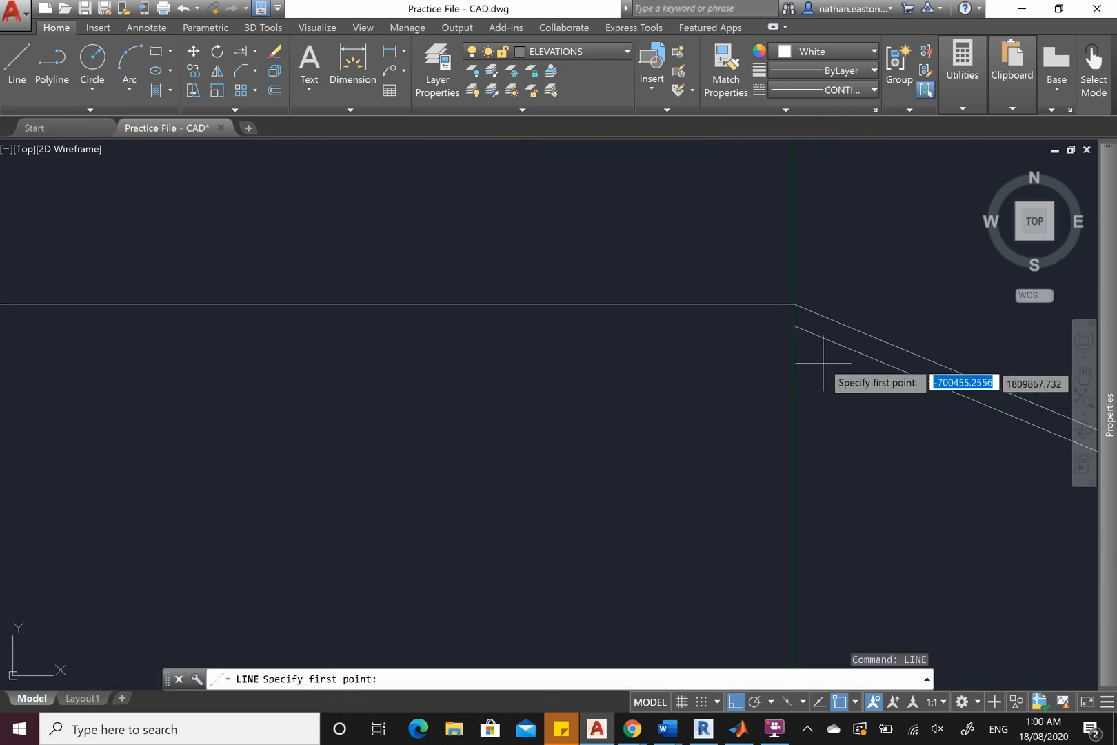
click(795, 324)
scroll(788, 335, down, 3)
scroll(263, 321, up, 3)
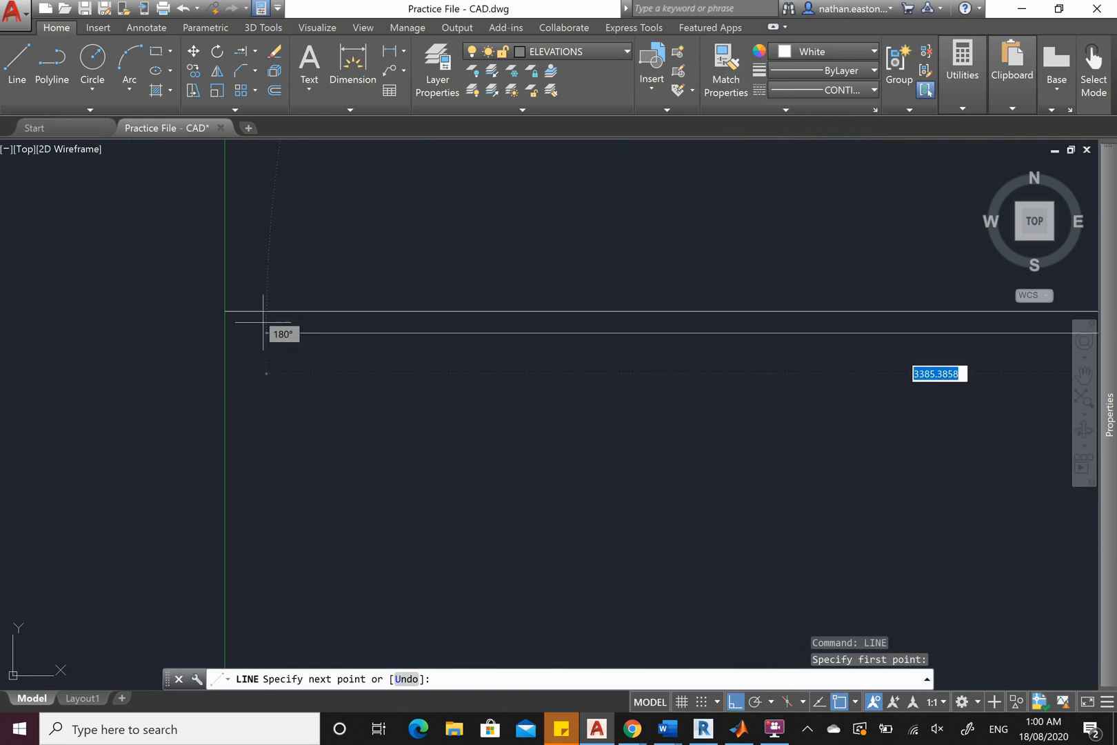
click(230, 338)
right_click(230, 336)
click(255, 343)
scroll(536, 461, down, 5)
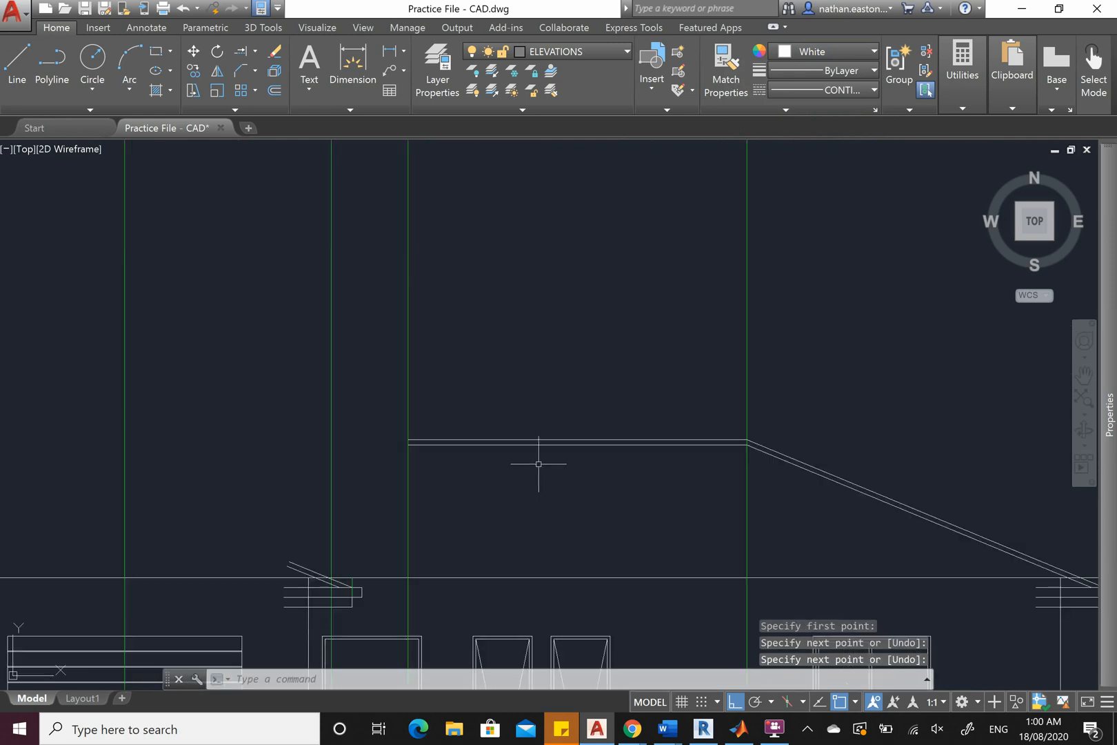
Examine the ridge, valley and garage hip lines on the plan and trace their projection lines down to the front elevation
scroll(545, 322, down, 3)
scroll(545, 322, up, 3)
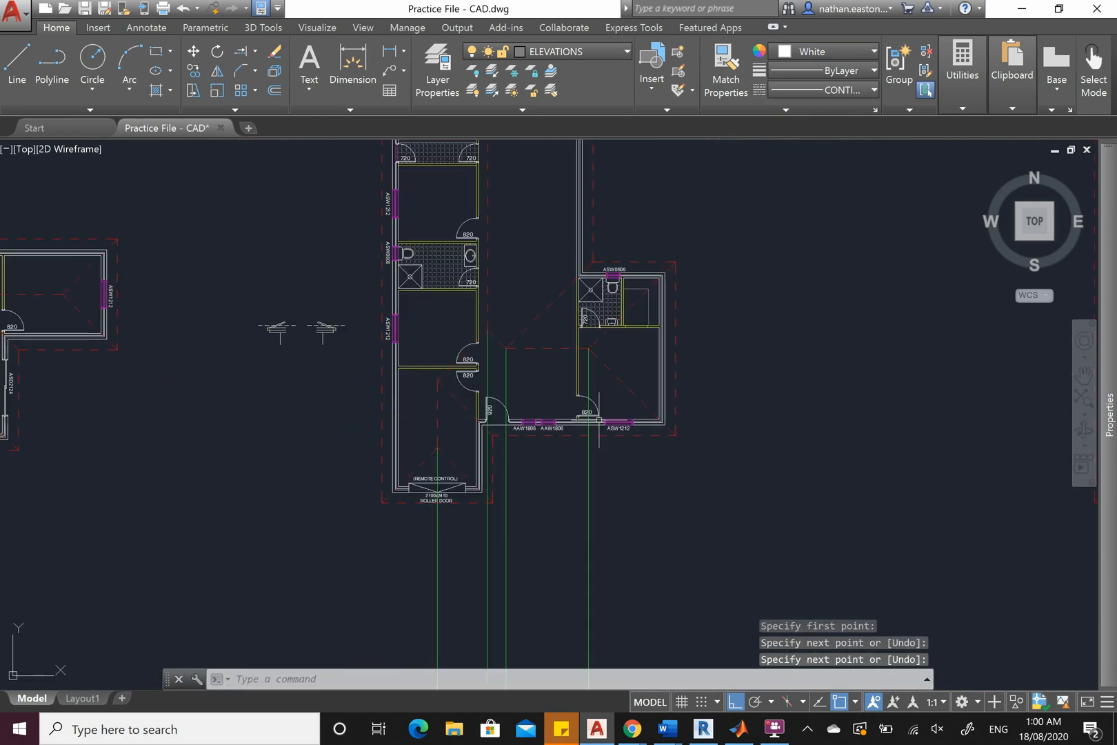
scroll(545, 322, down, 1)
scroll(546, 322, up, 6)
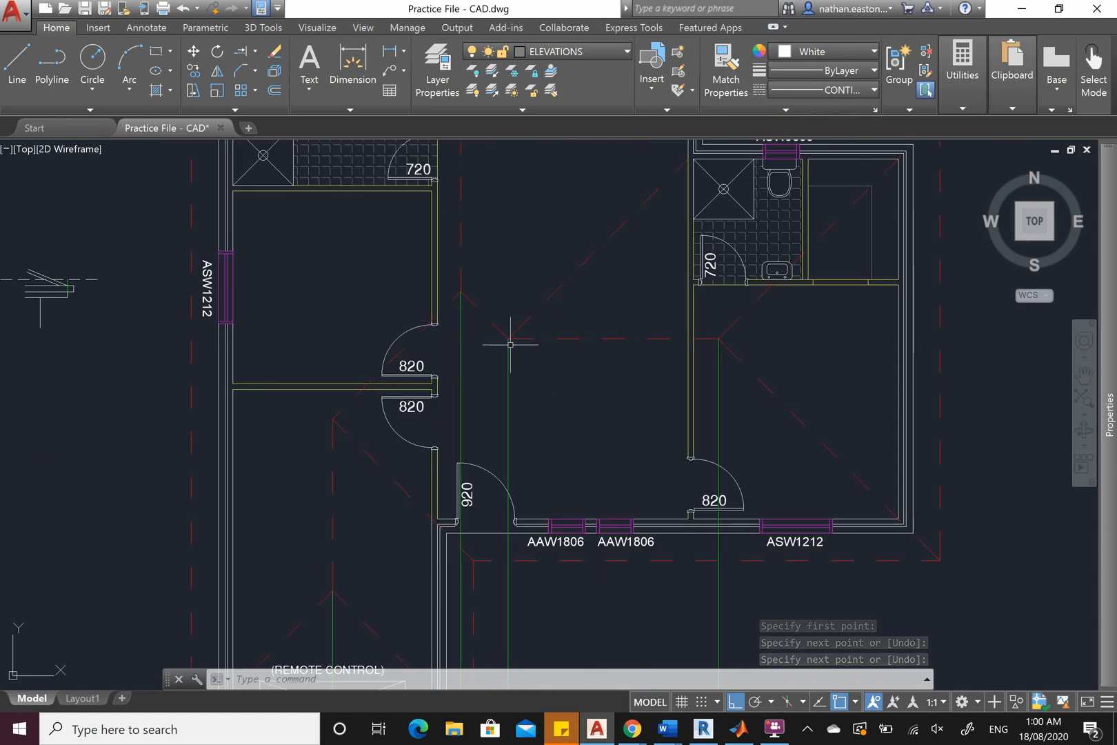
scroll(512, 271, down, 3)
scroll(522, 322, up, 5)
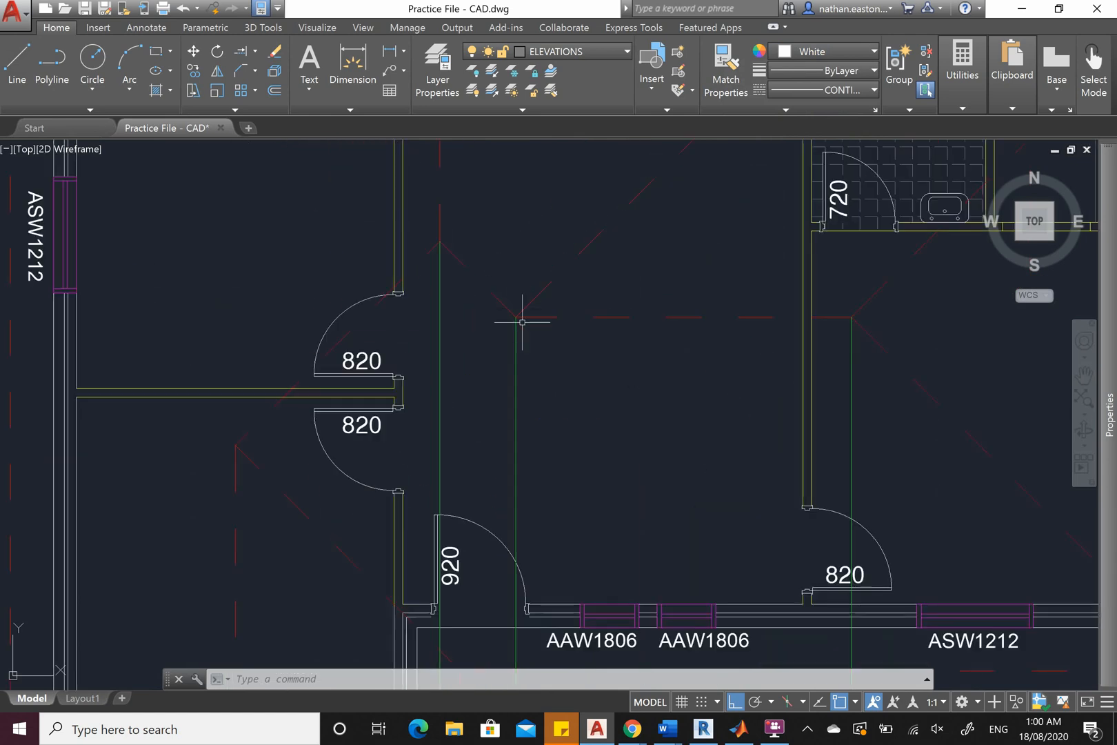
scroll(501, 222, down, 7)
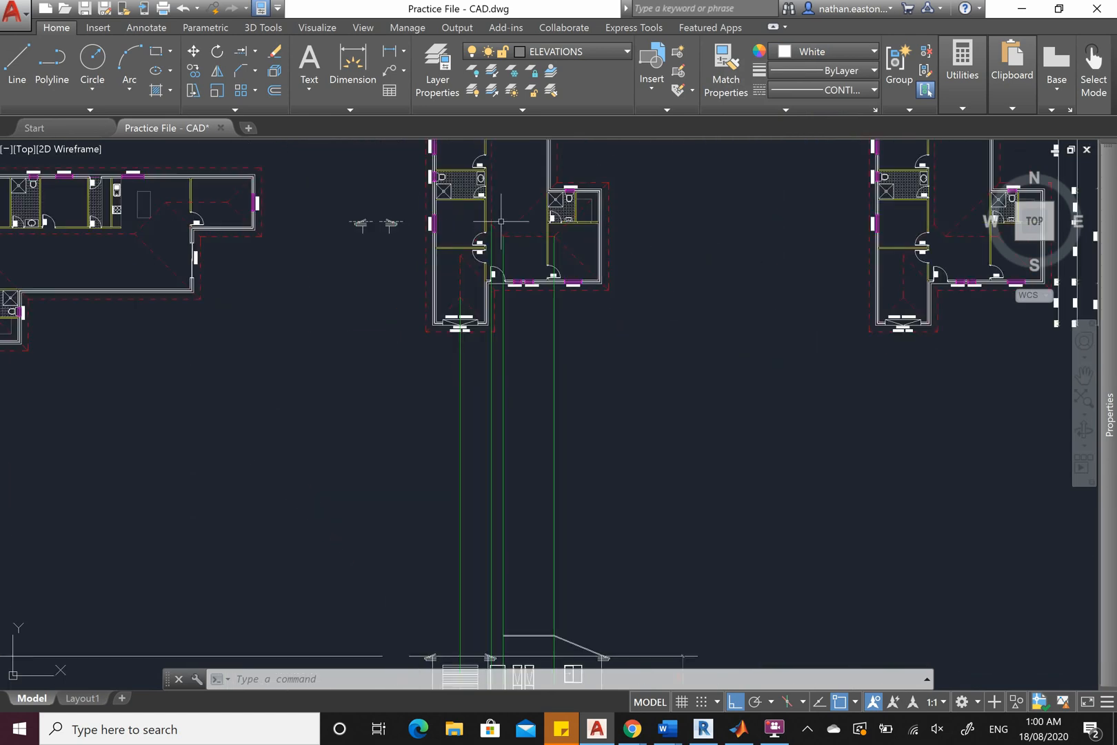
scroll(524, 441, down, 2)
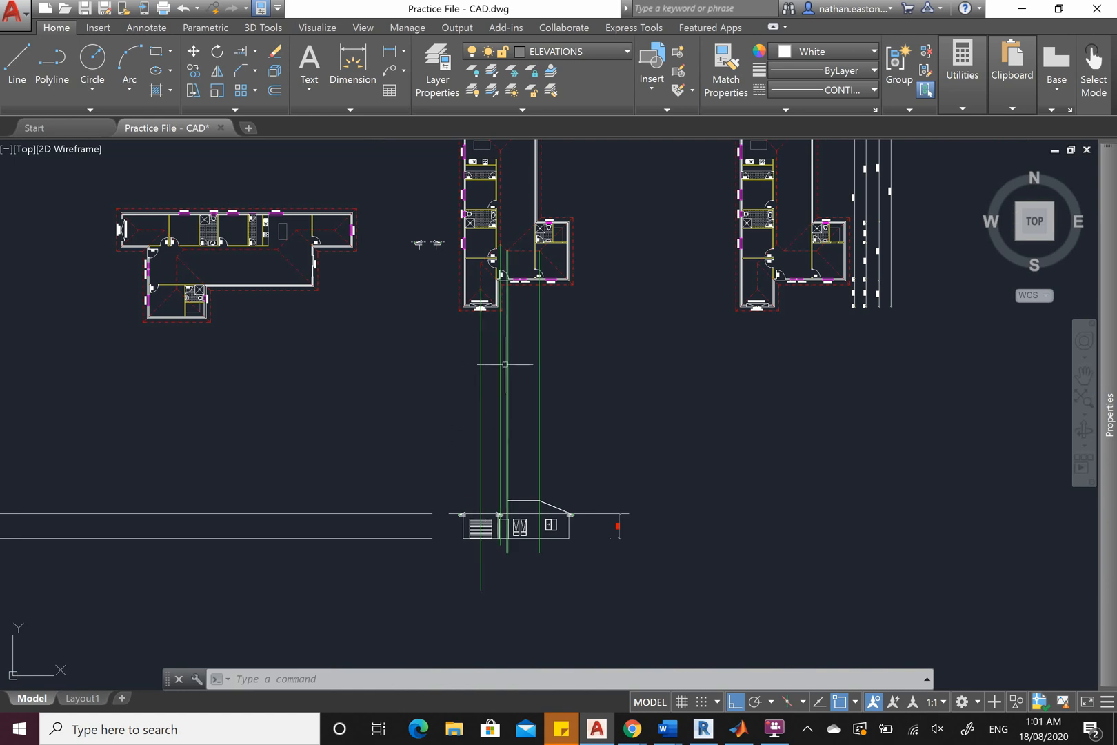
scroll(500, 308, up, 8)
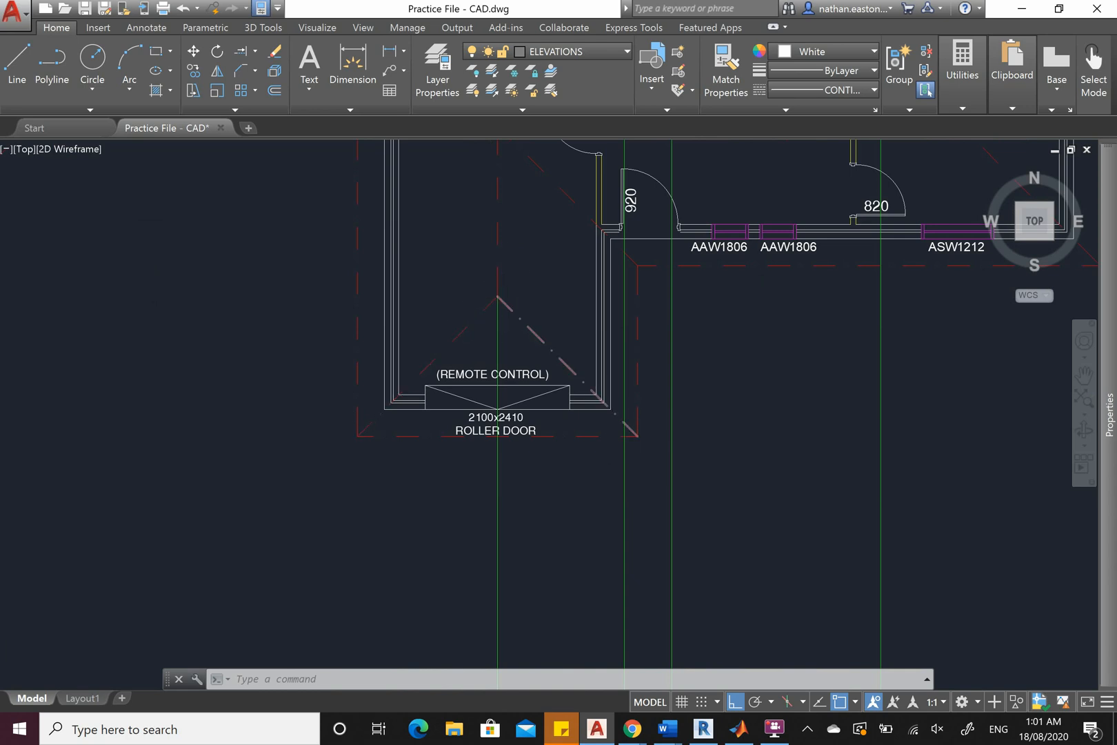
scroll(528, 228, down, 8)
scroll(527, 441, up, 6)
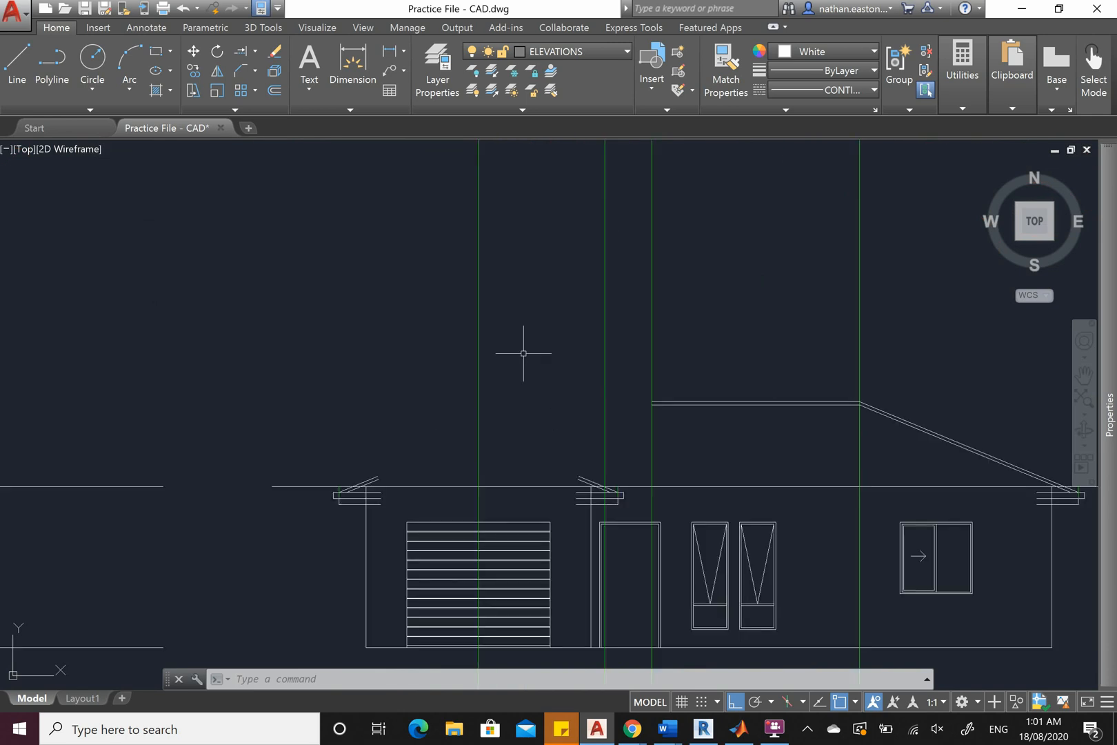
Extend the sloping roof lines of both eave details beside the roller door to the projection line through the garage's centre
click(242, 56)
click(478, 336)
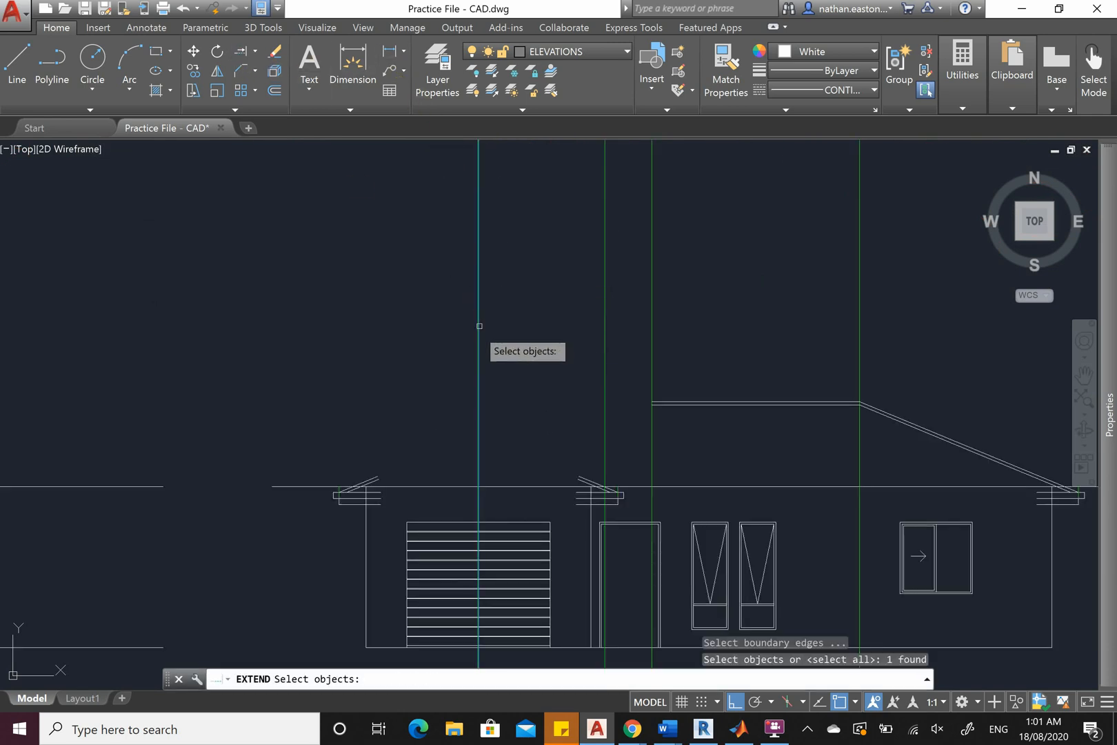
key(Return)
scroll(403, 473, up, 4)
click(385, 500)
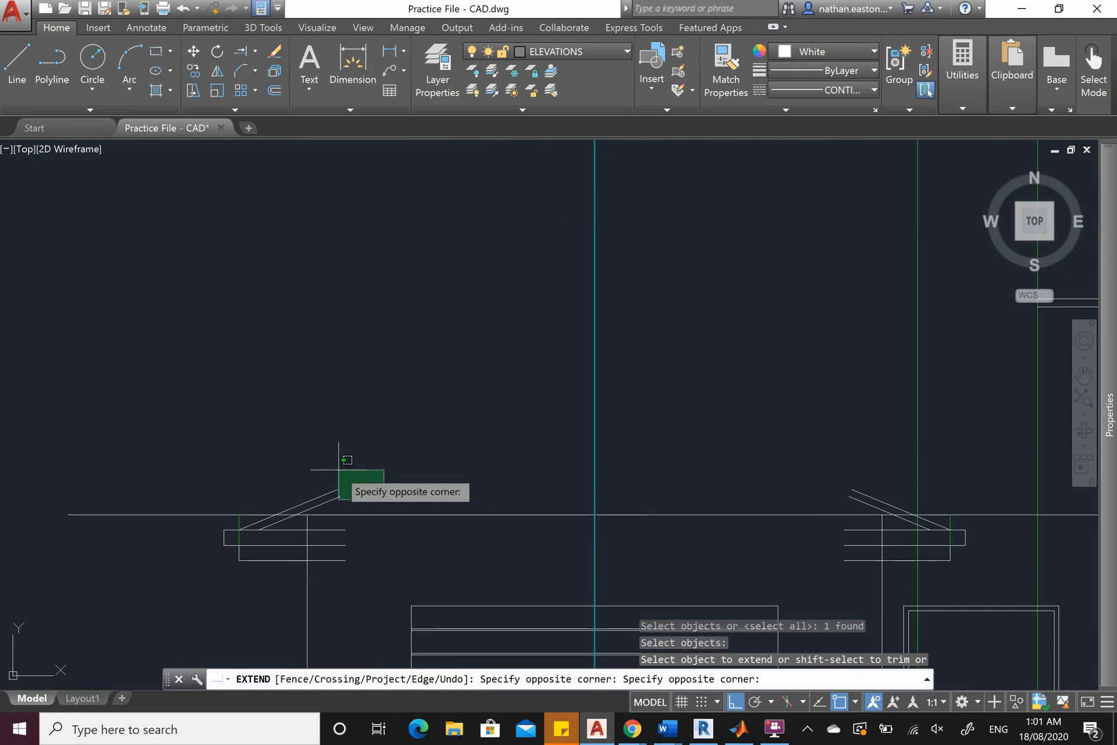
click(332, 461)
click(872, 468)
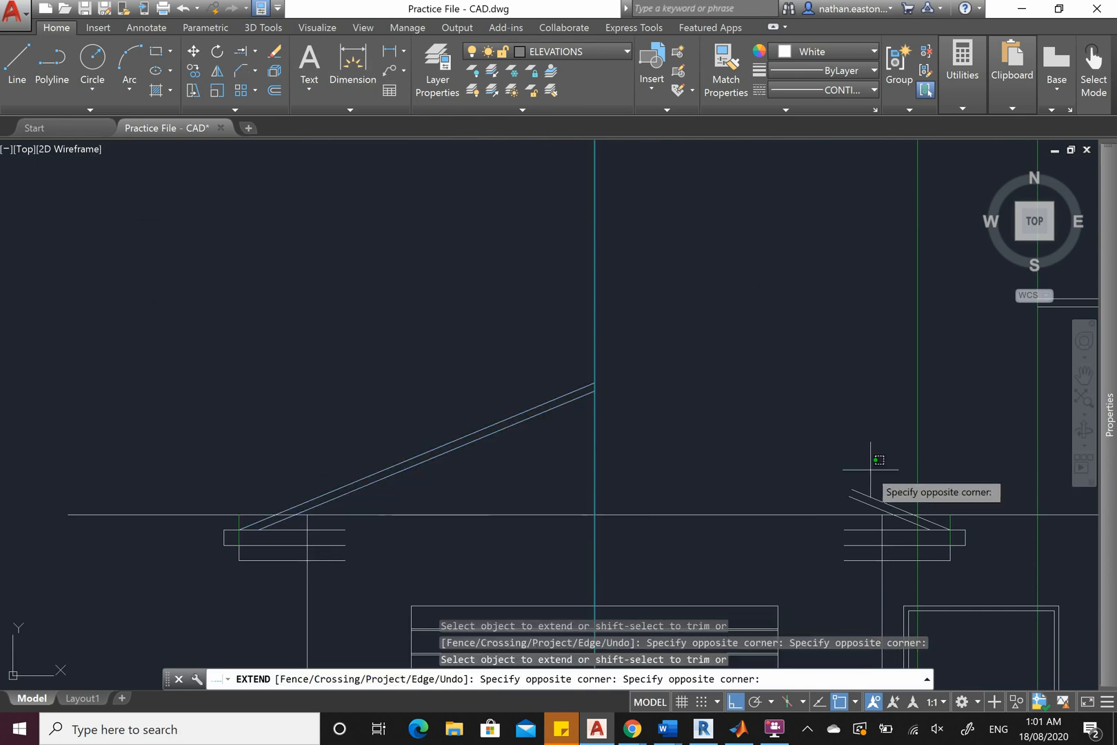
click(835, 504)
right_click(835, 504)
click(863, 515)
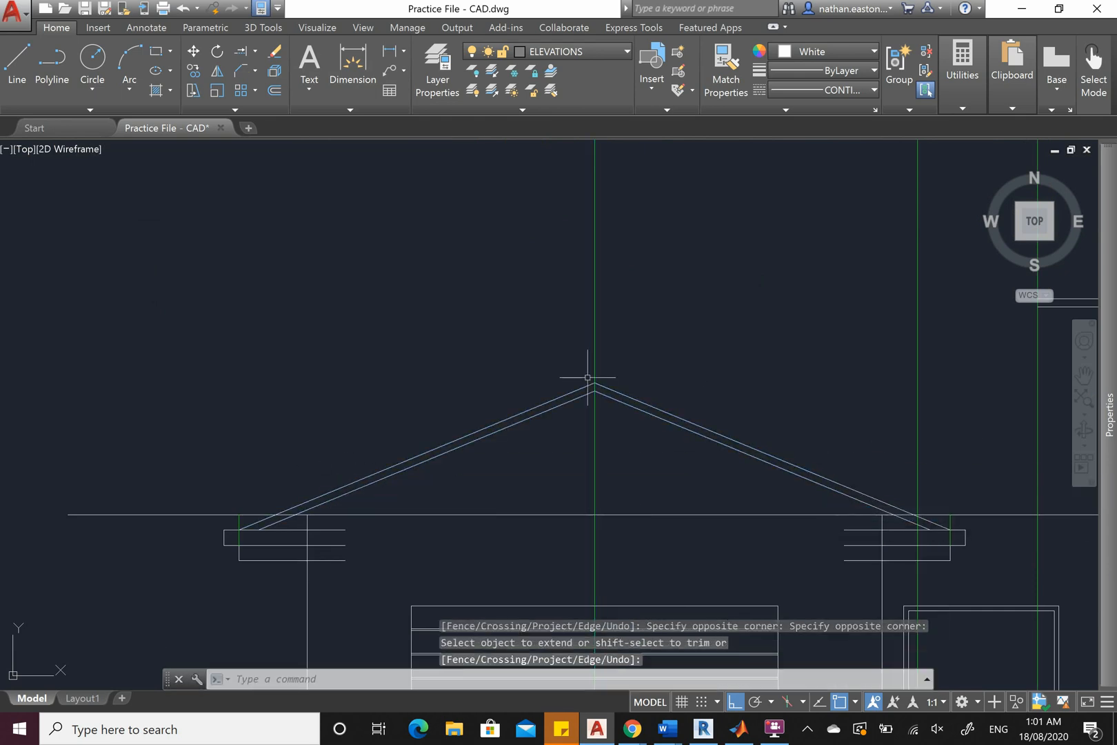
Inspect where the garage roof slopes meet at the apex and how the remaining projection lines cross the elevation
scroll(611, 388, up, 5)
scroll(497, 350, down, 5)
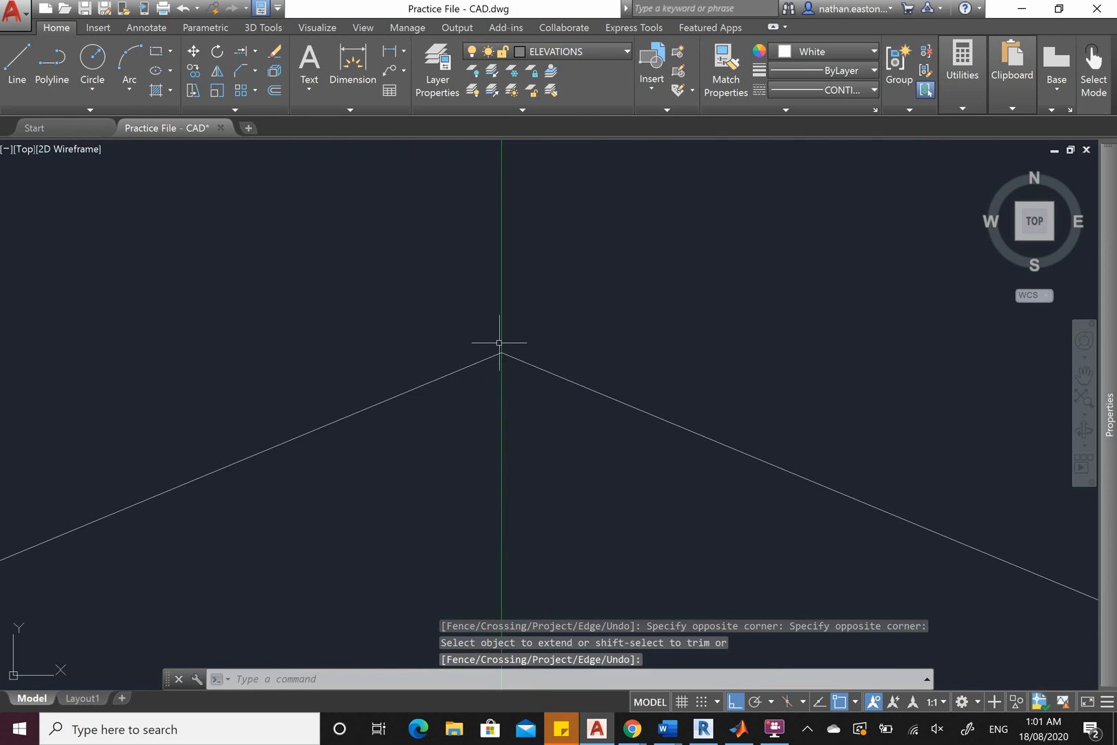
scroll(546, 315, down, 5)
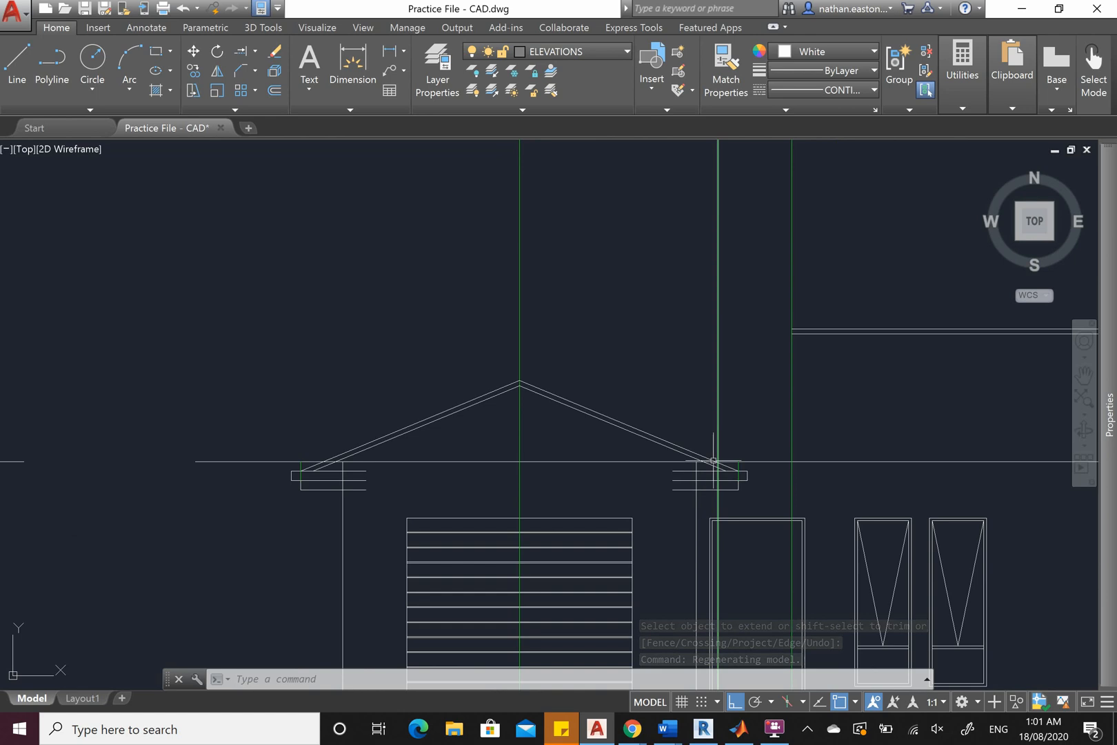
scroll(550, 466, down, 4)
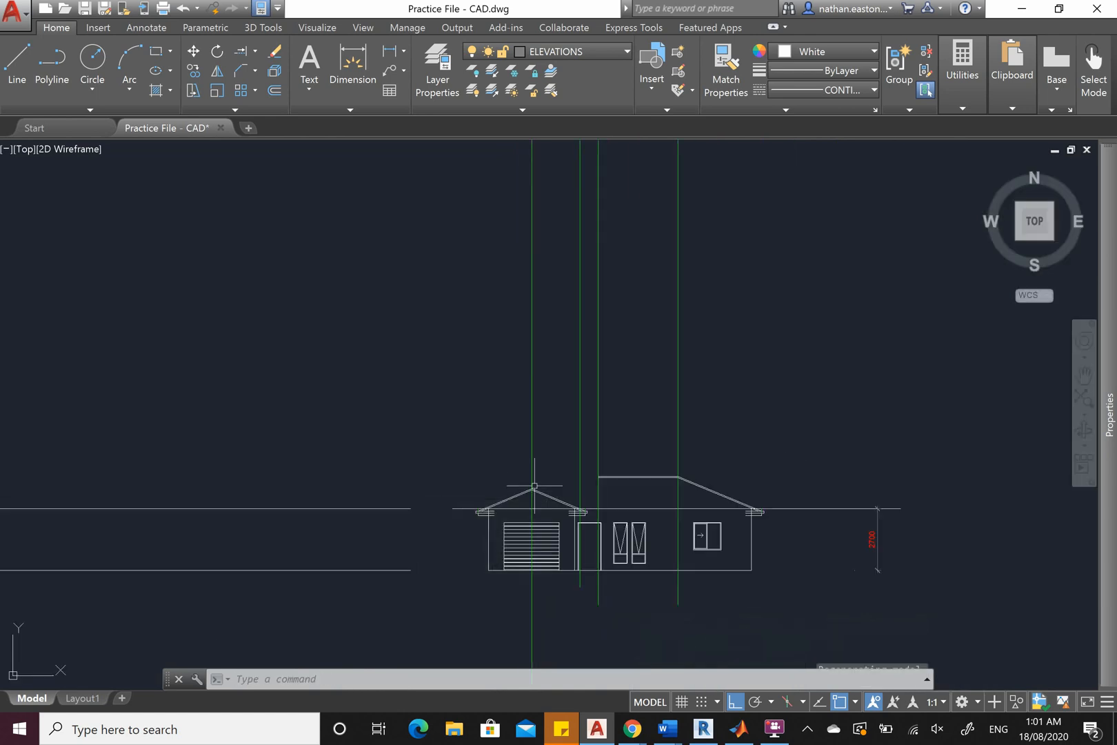
Examine the plan's dashed ridge, hip and valley lines around the garage and trace their projection lines down to the front elevation
scroll(551, 466, down, 6)
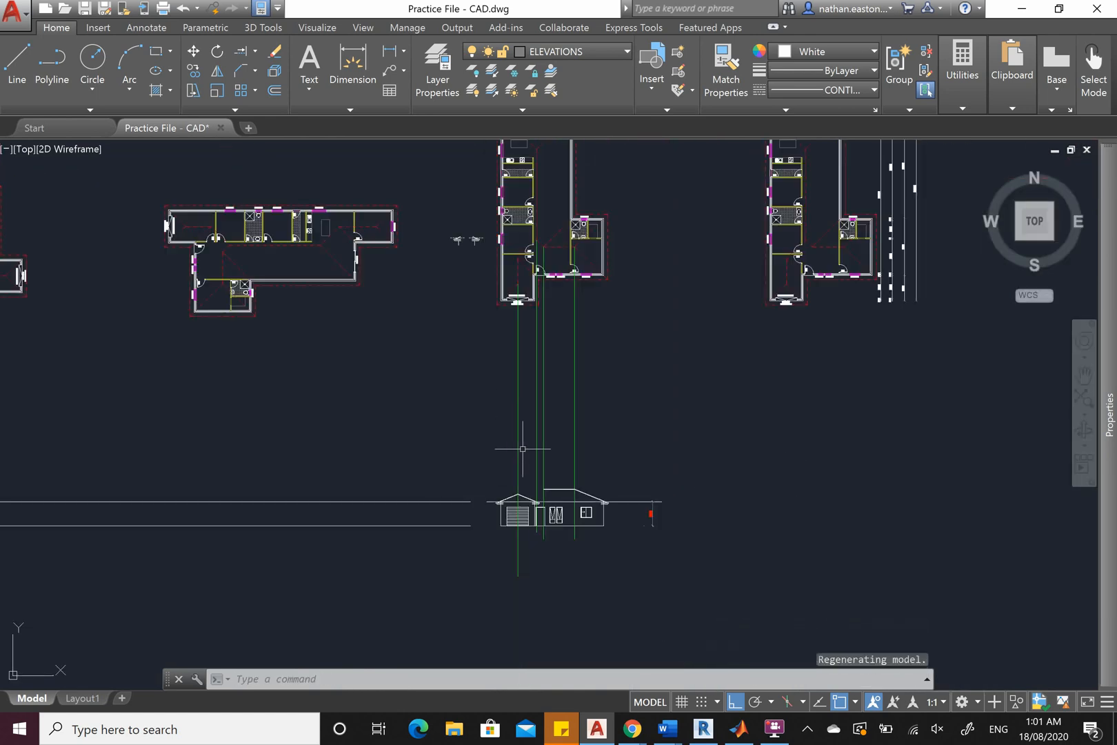
scroll(533, 277, up, 4)
scroll(543, 216, up, 2)
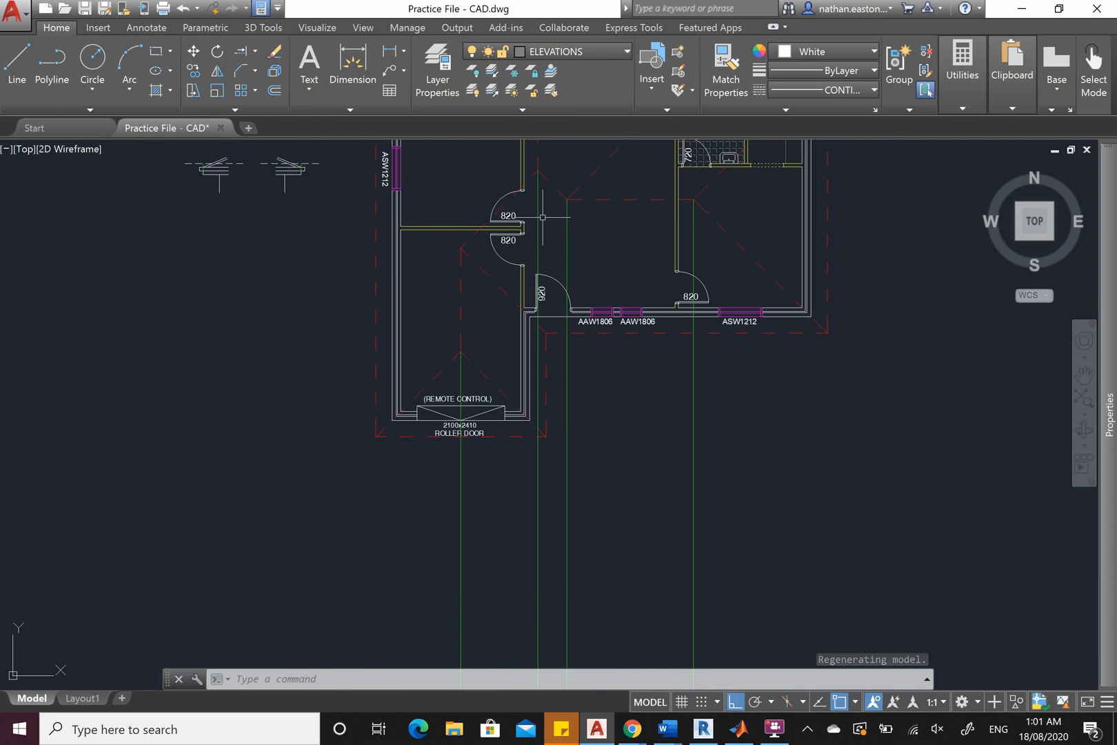
scroll(465, 349, down, 2)
scroll(457, 393, up, 2)
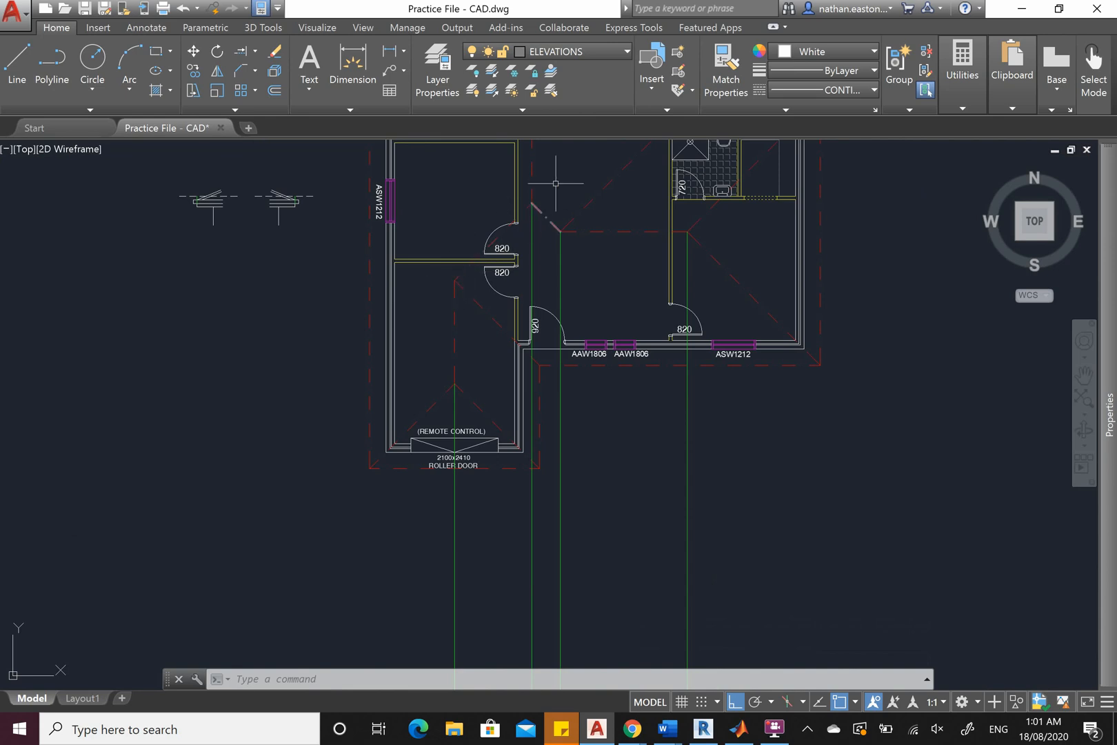
scroll(556, 183, down, 4)
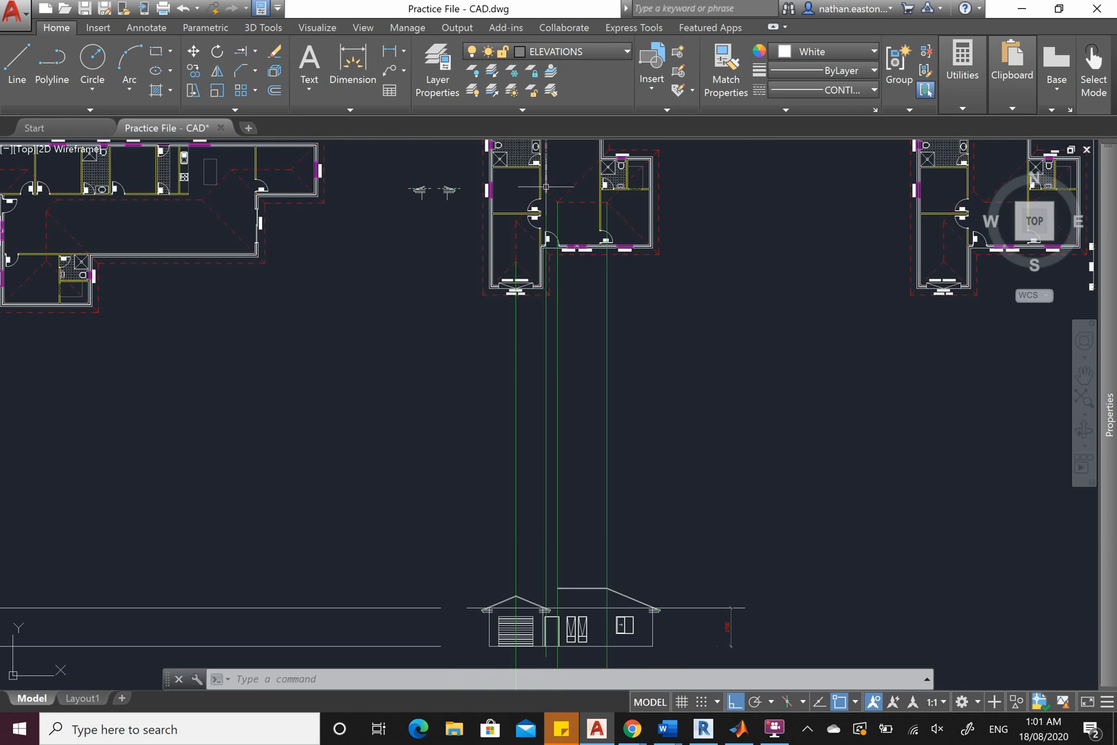
scroll(545, 186, up, 5)
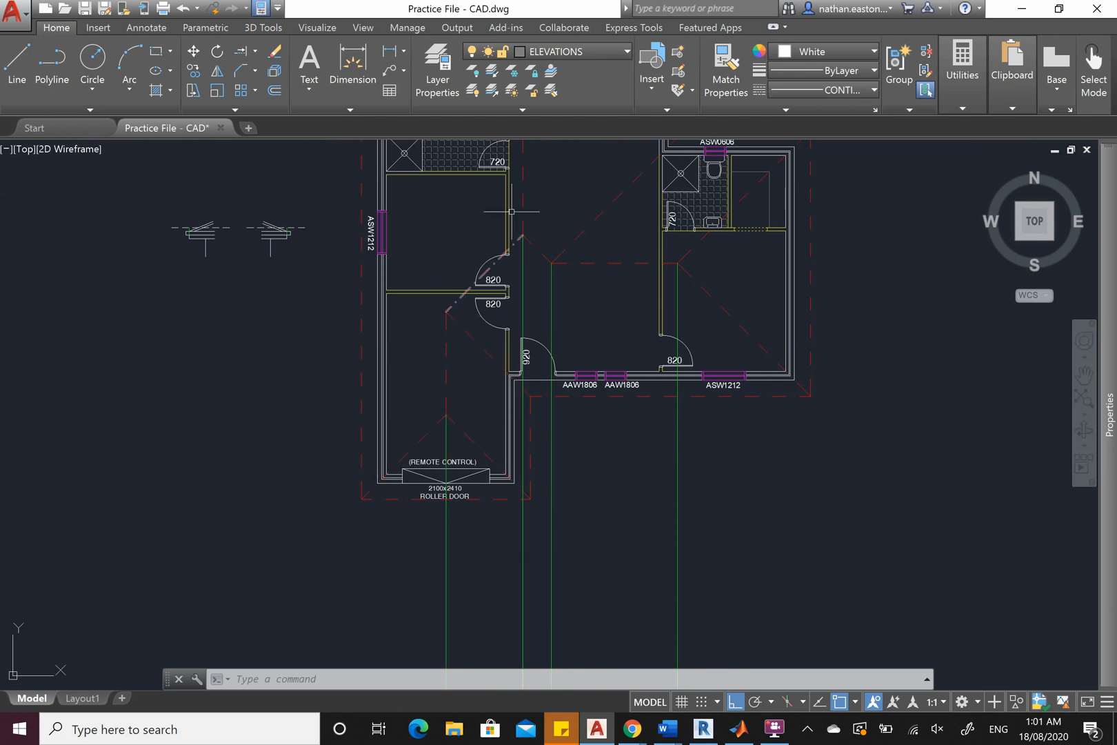
scroll(513, 212, down, 5)
scroll(496, 458, up, 5)
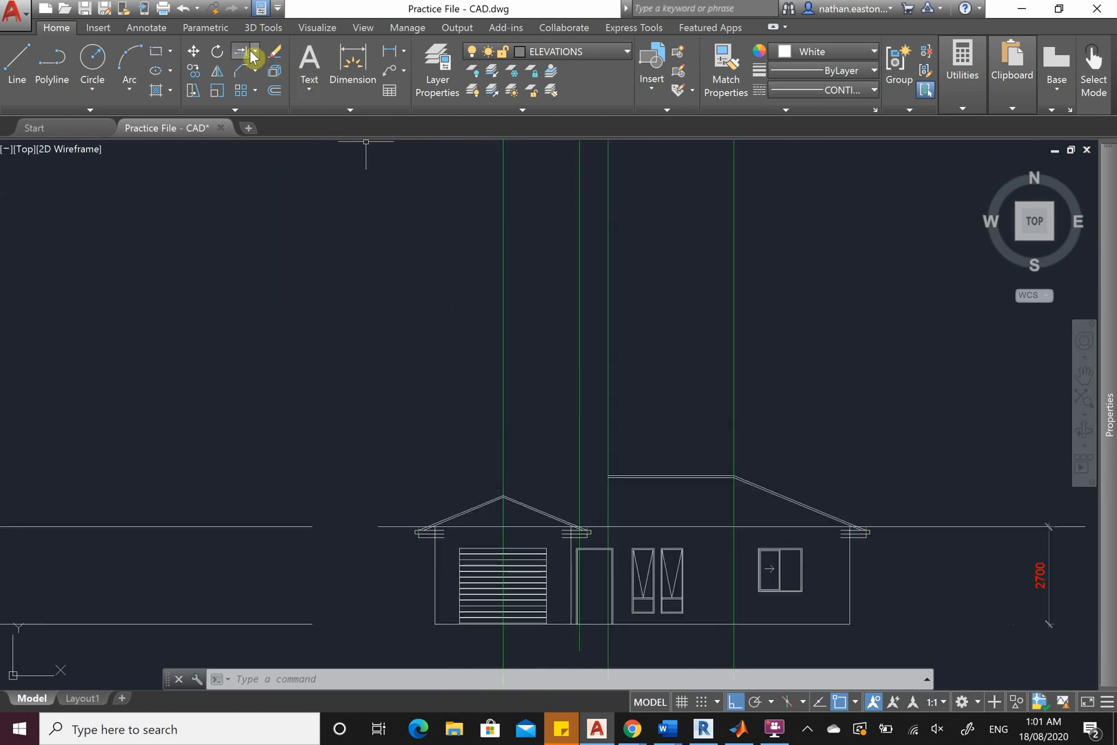
Extend the garage roof's two outer slope lines past the apex to the projection line near the entry door
click(580, 343)
key(Return)
scroll(512, 485, up, 3)
click(456, 556)
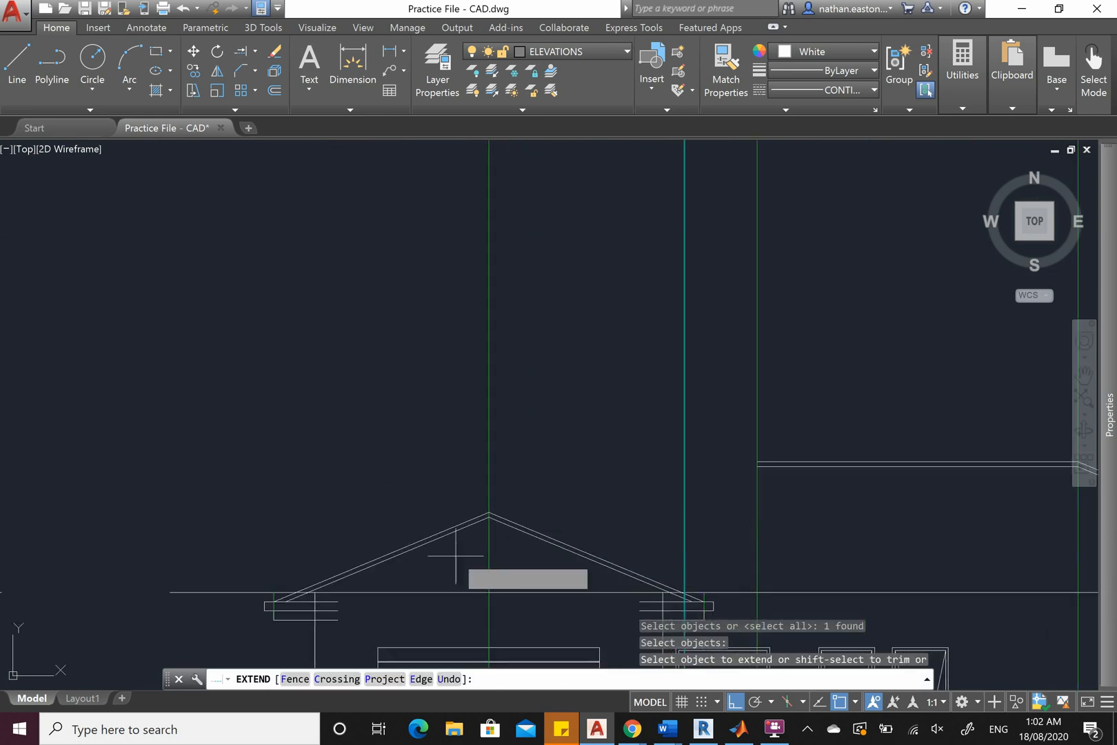
click(403, 496)
right_click(406, 502)
click(414, 504)
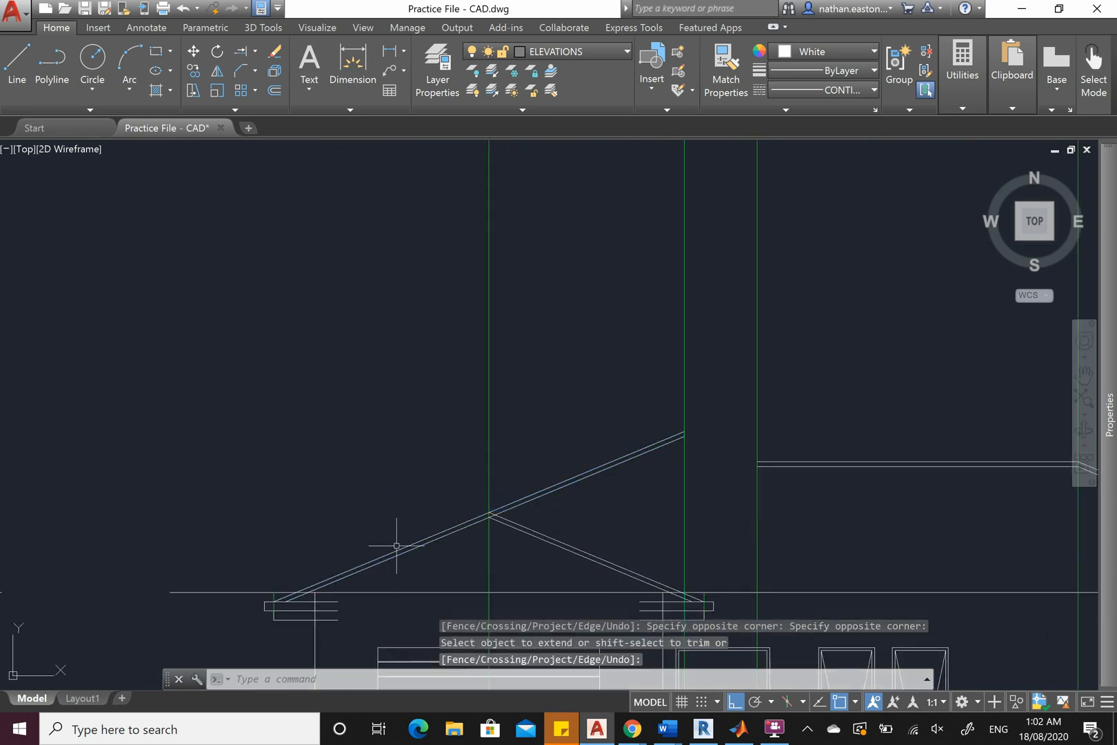
Compare the roof junction above the entry on the plan with the gap between the extended slope and the horizontal ridge on the elevation
scroll(428, 522, down, 2)
scroll(455, 496, up, 3)
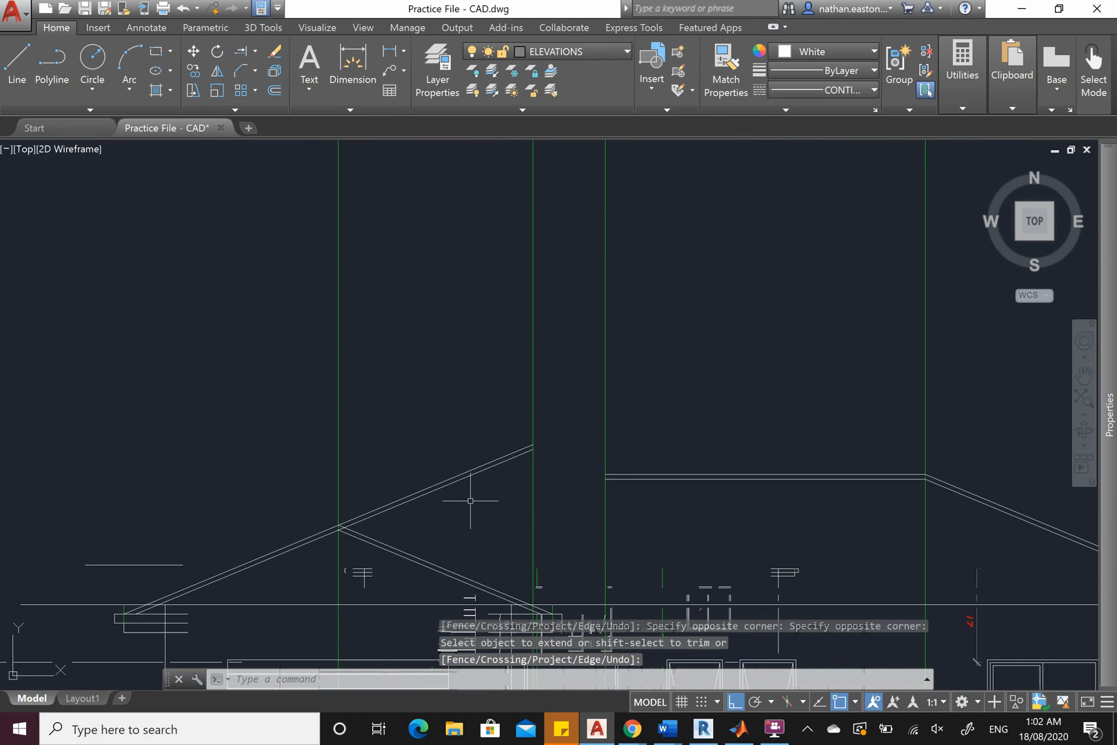
scroll(529, 476, up, 2)
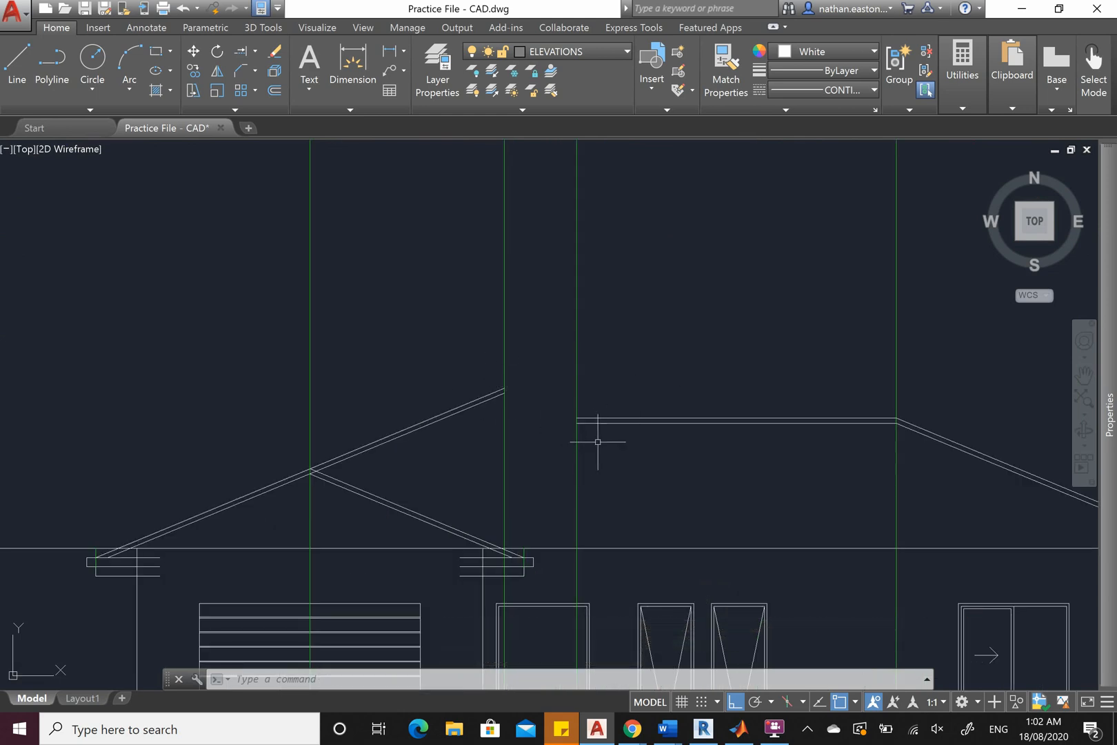
scroll(533, 562, down, 8)
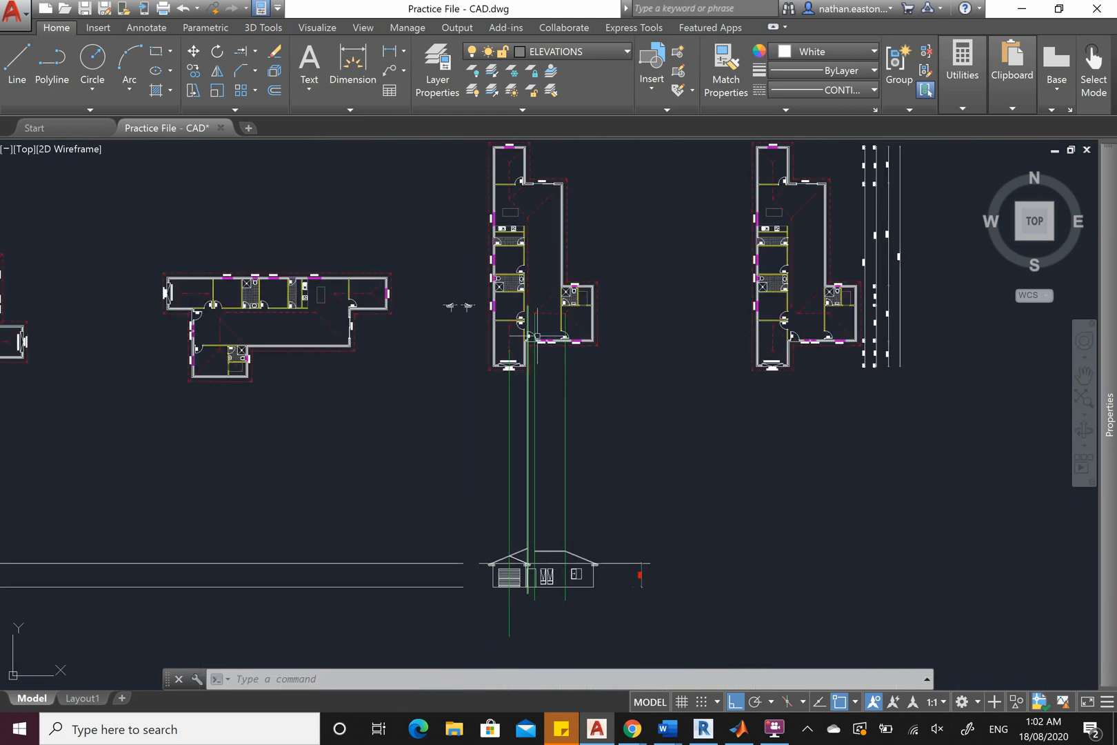
scroll(536, 336, up, 6)
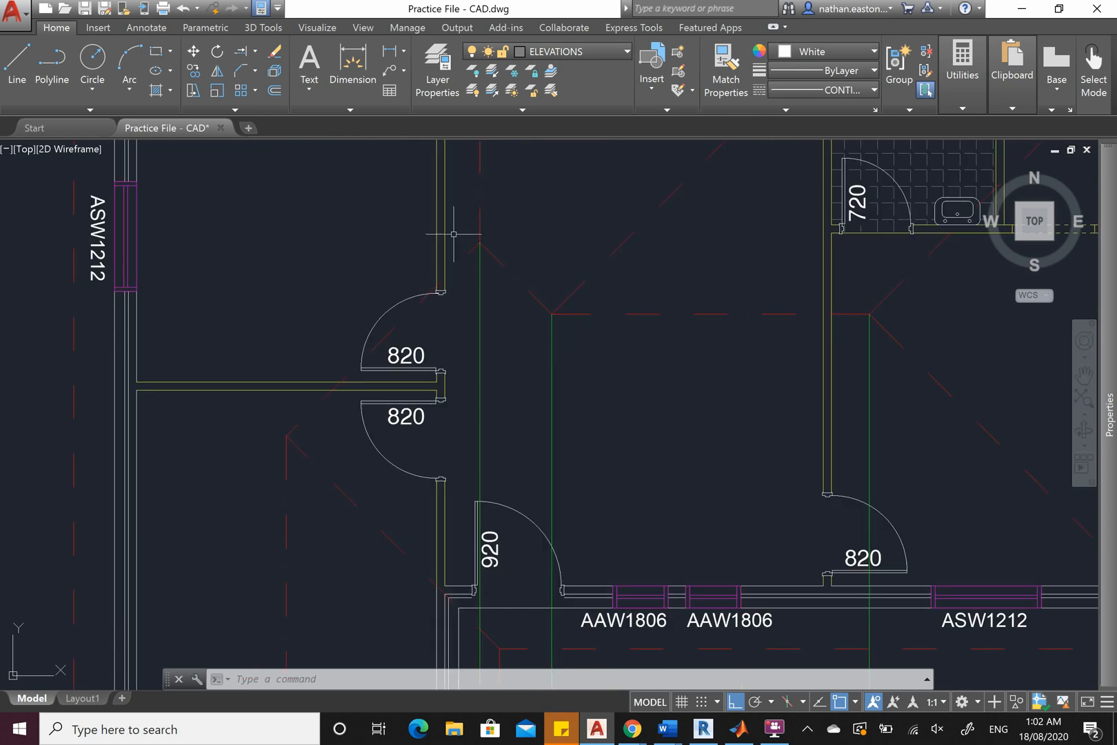
scroll(499, 267, down, 6)
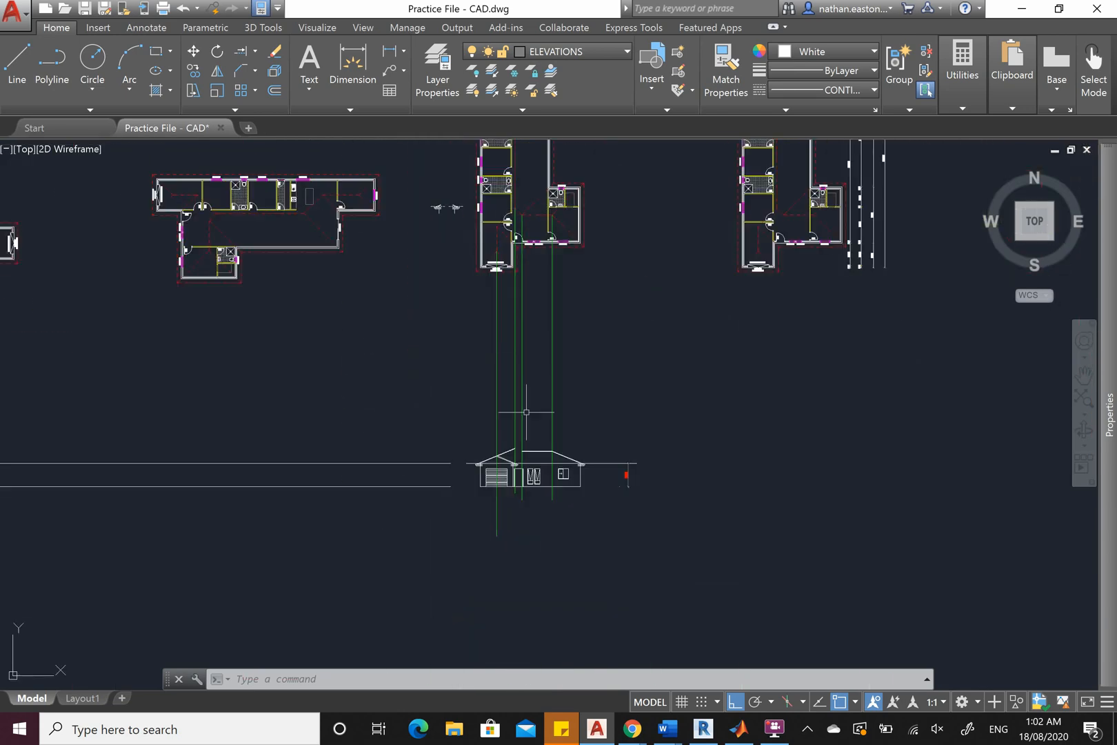
scroll(526, 411, up, 6)
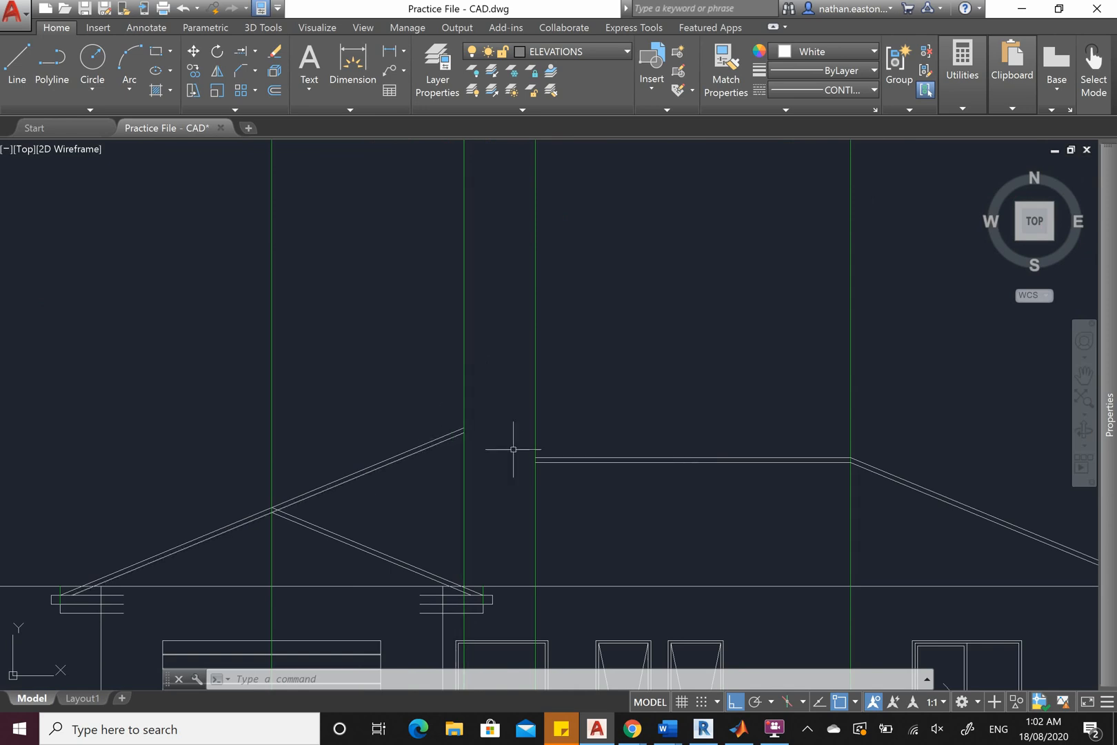
scroll(652, 300, down, 2)
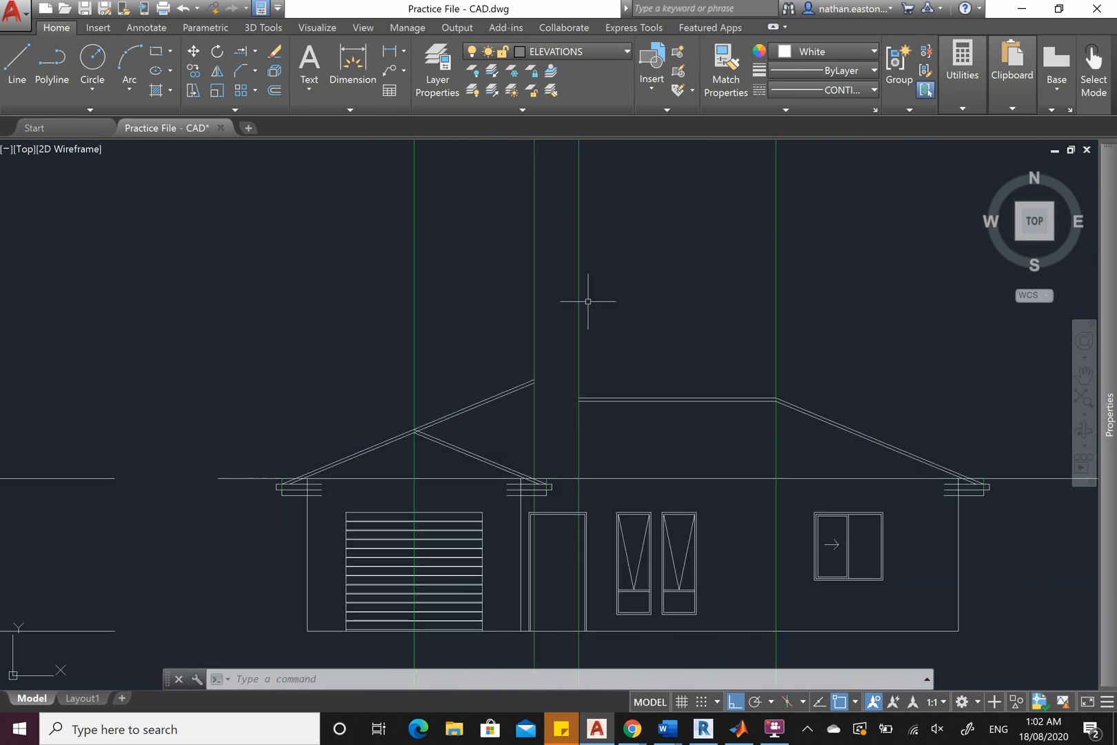
scroll(566, 305, up, 2)
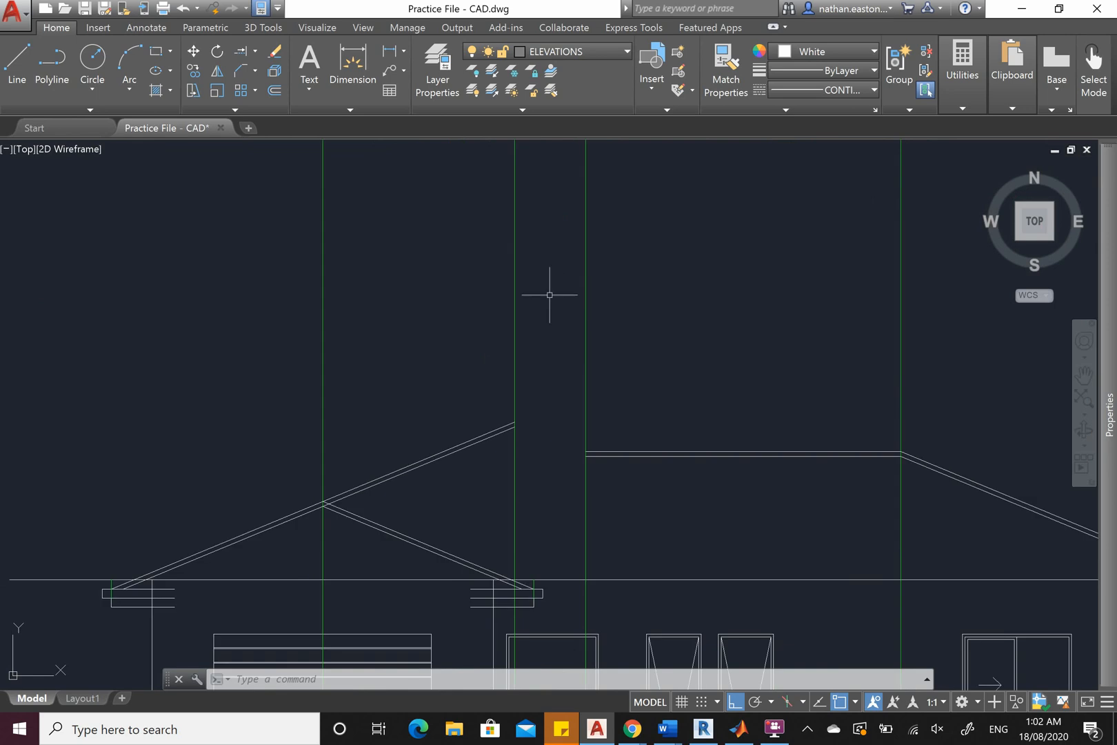
Mirror the two extended slope lines about the vertical projection line through their top end, keeping the source lines
click(473, 445)
click(435, 400)
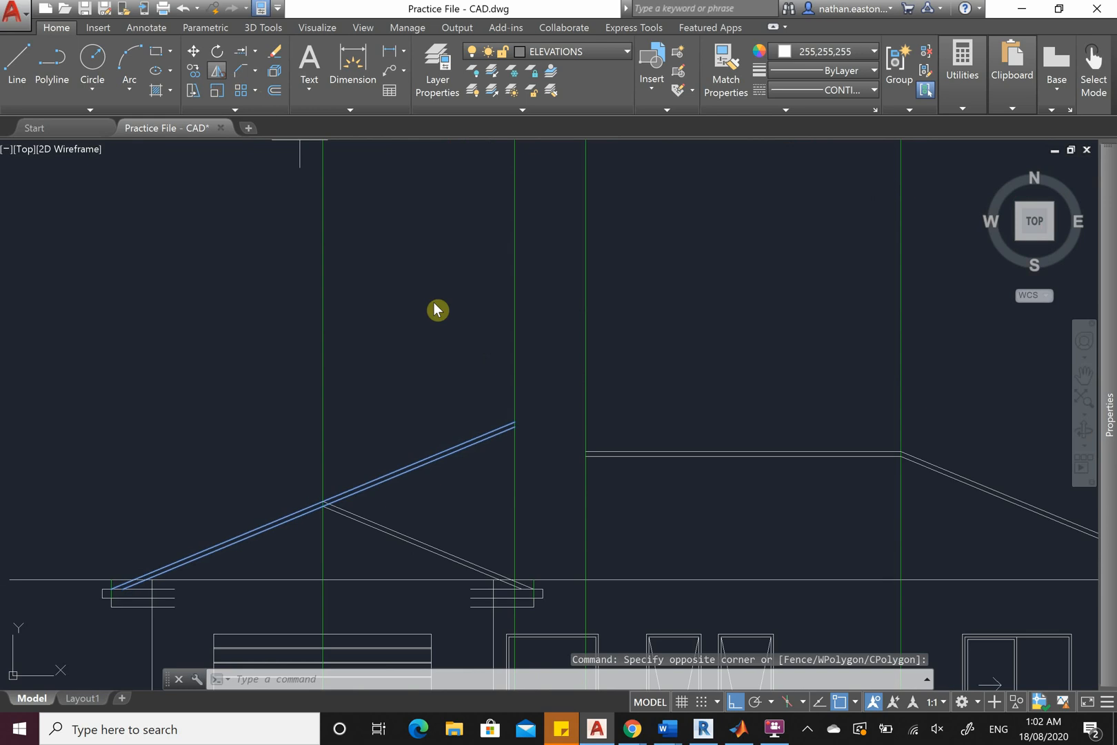
text(mi)
key(Return)
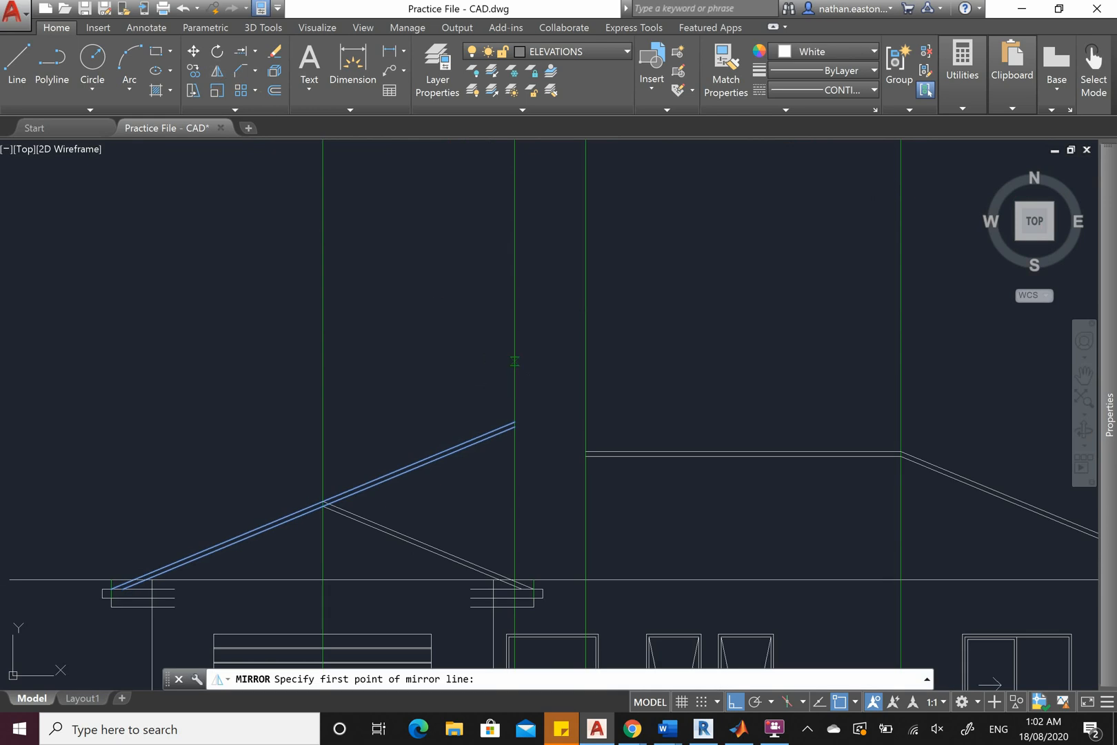
click(515, 422)
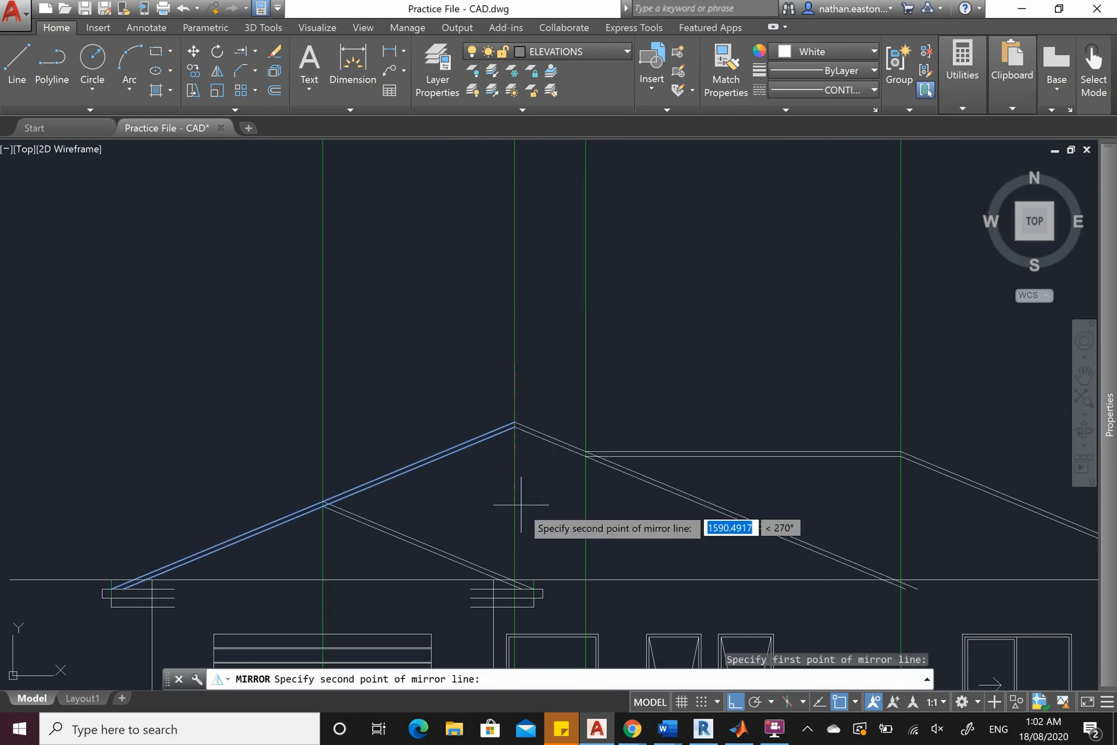
click(556, 549)
text(n)
key(Return)
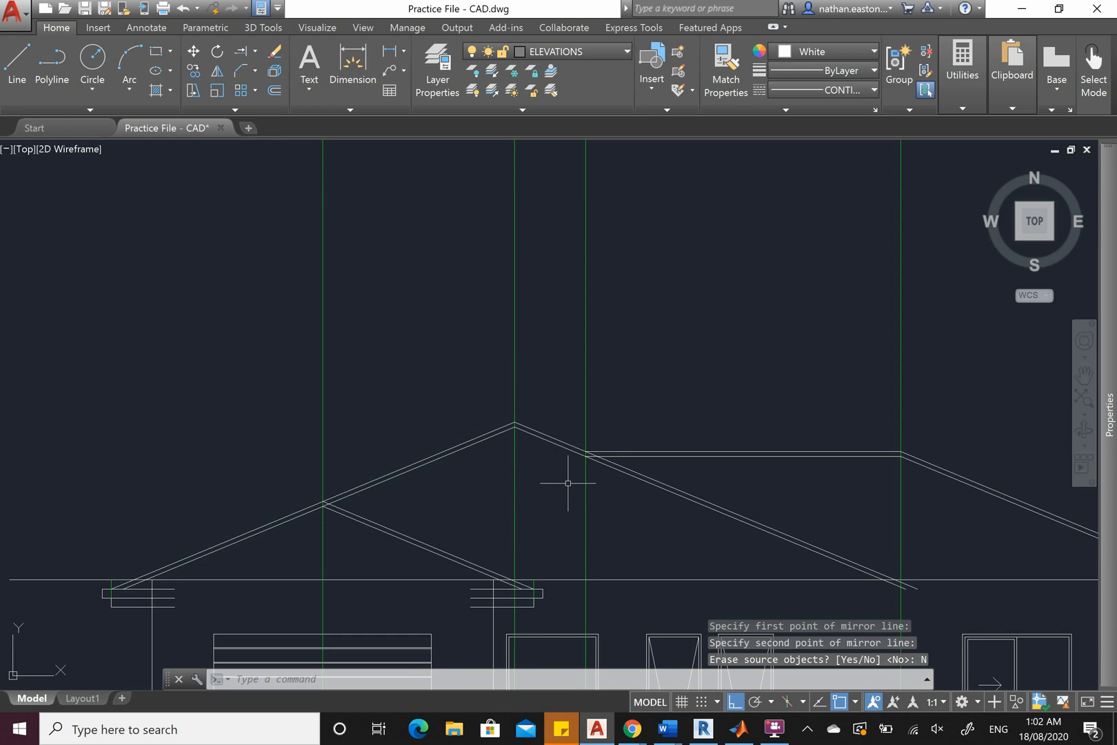
Trim the two mirrored slope lines beyond the projection line at the near end of the horizontal ridge
scroll(586, 456, up, 8)
scroll(598, 459, up, 6)
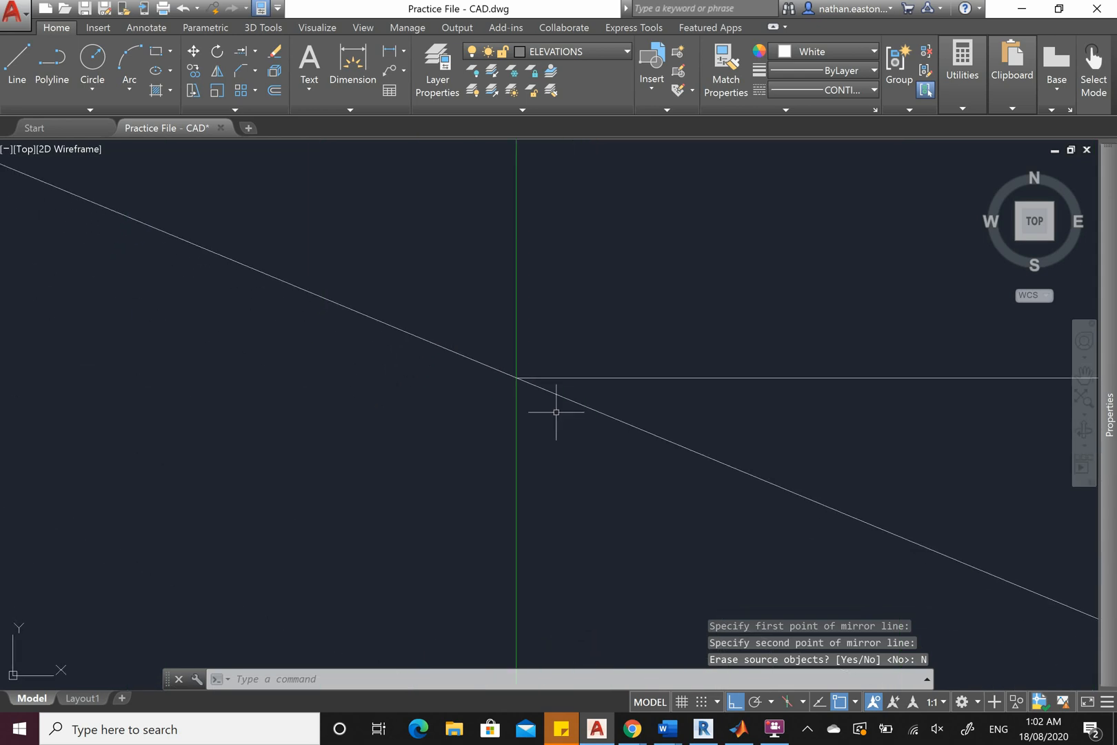
scroll(561, 309, down, 10)
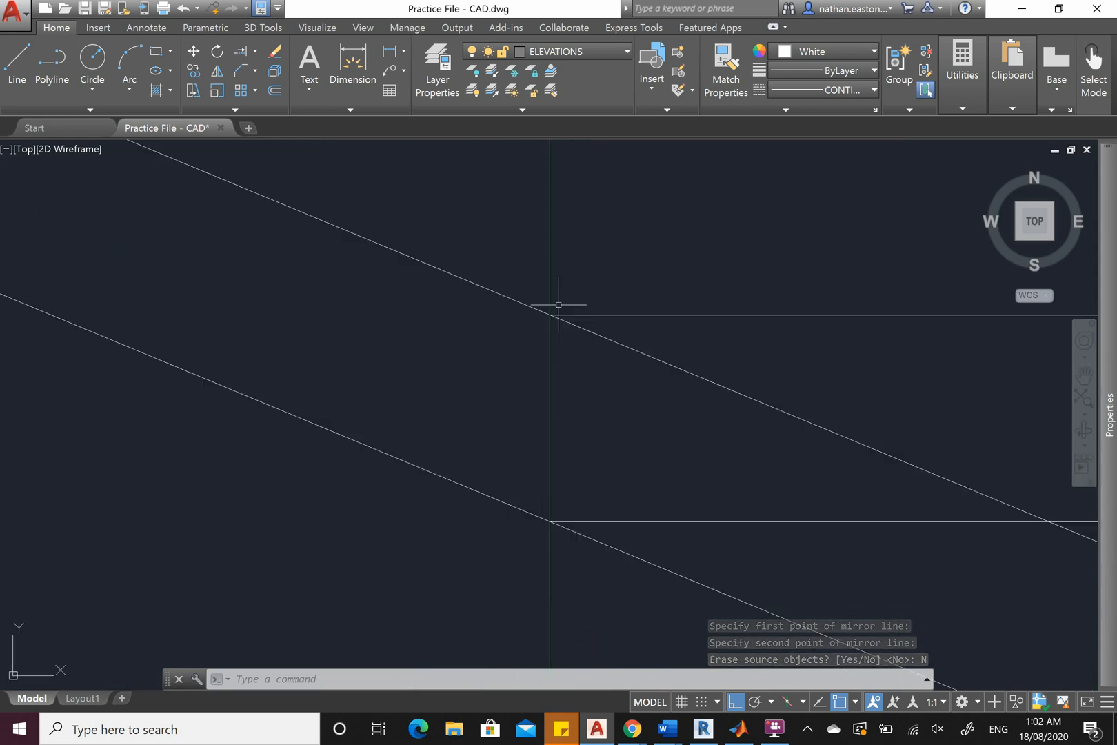
click(254, 51)
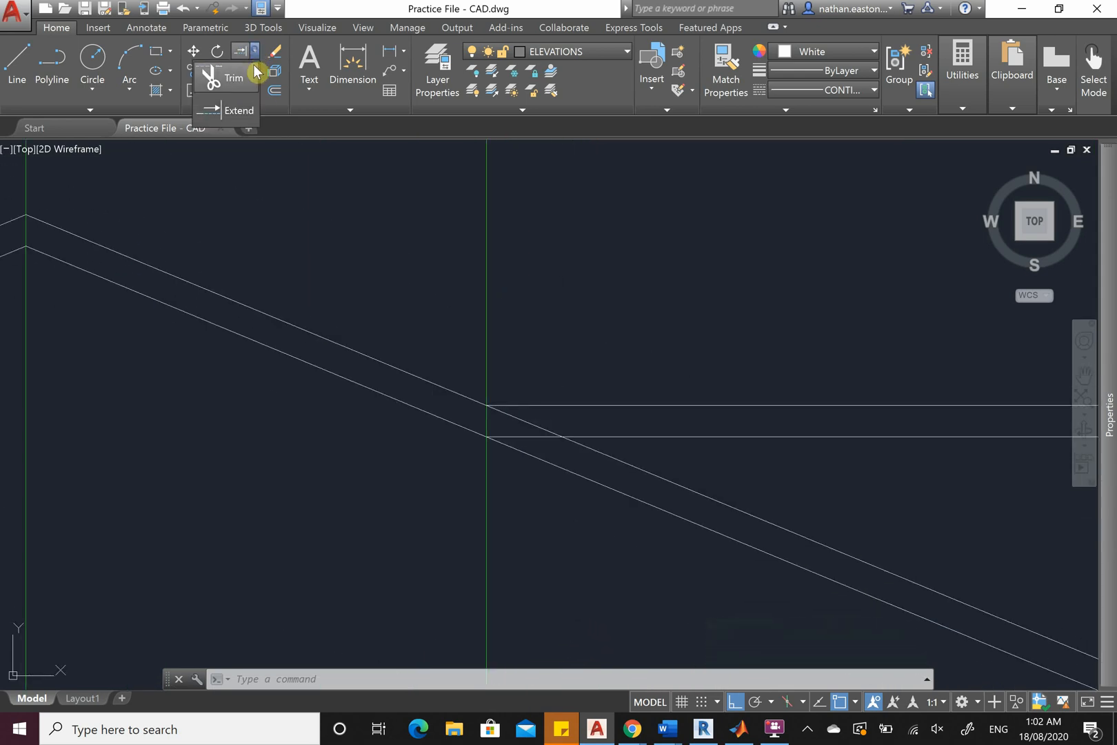
click(256, 75)
scroll(533, 228, down, 6)
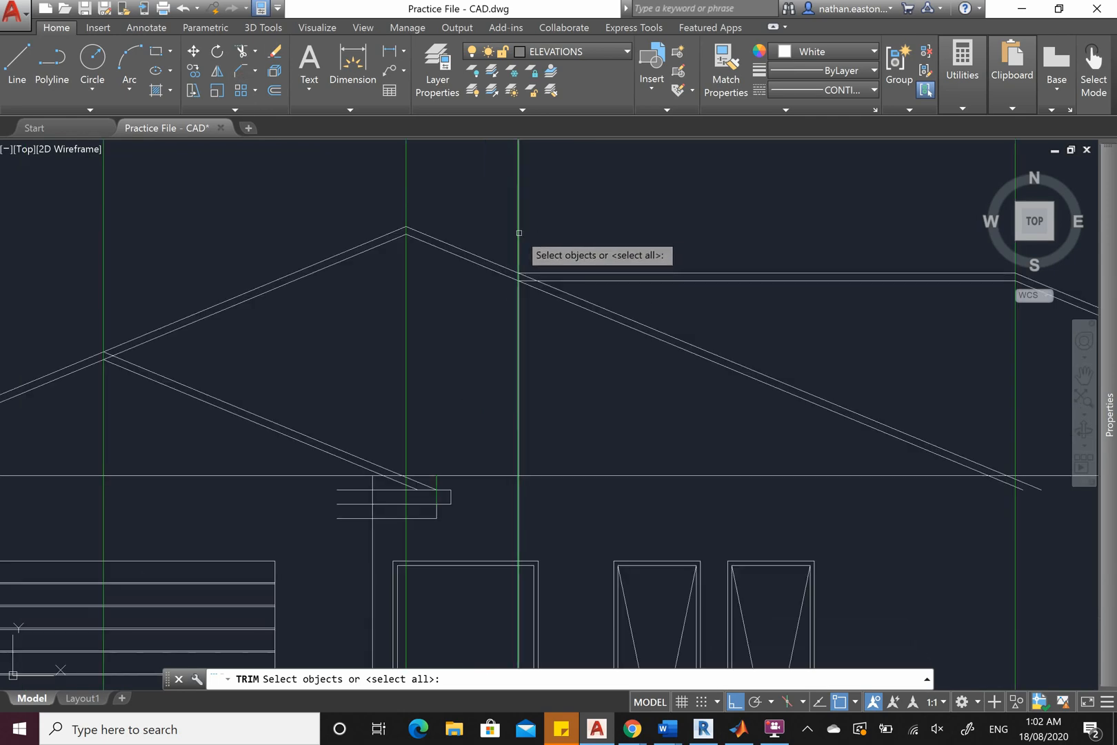
click(519, 233)
key(Return)
click(800, 316)
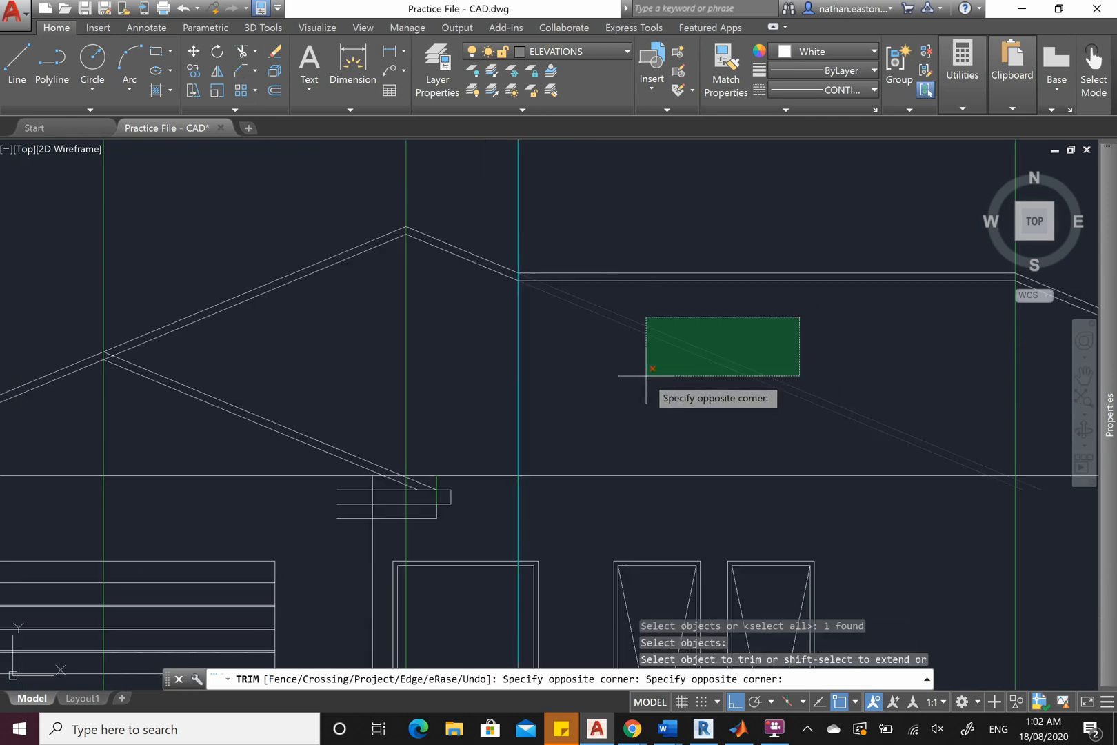
click(641, 379)
right_click(639, 379)
click(655, 388)
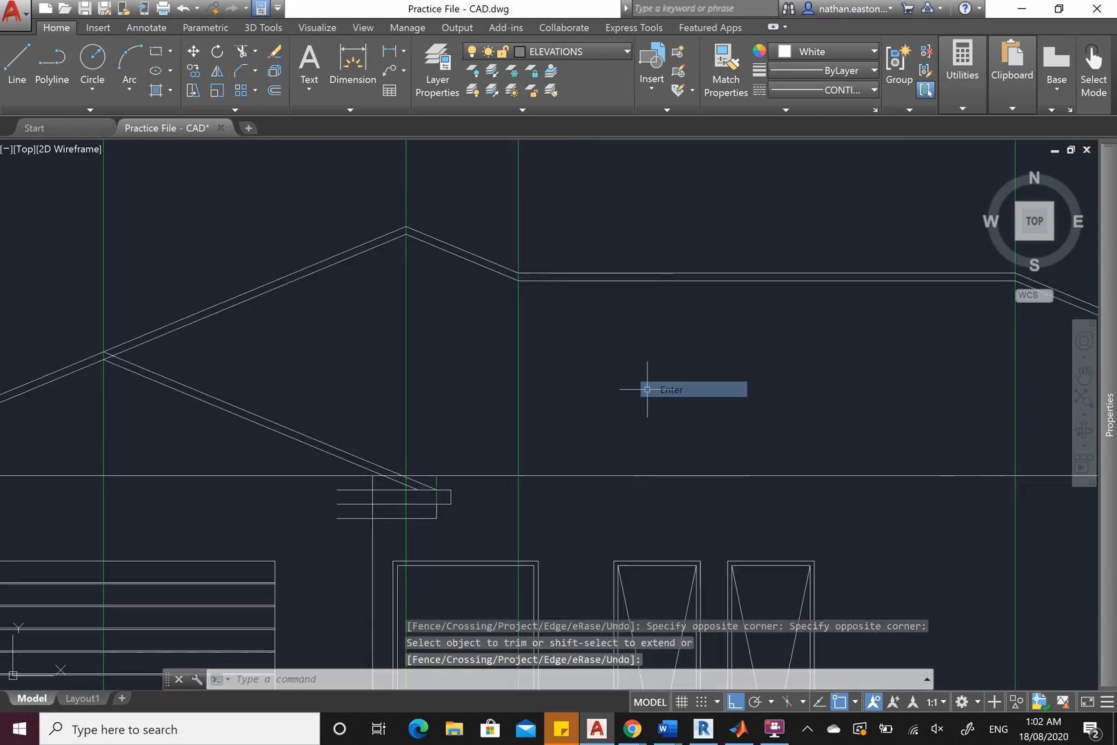
Erase the four green vertical projection lines running between the plan and the front elevation
scroll(559, 426, down, 4)
scroll(486, 338, down, 2)
scroll(500, 379, up, 4)
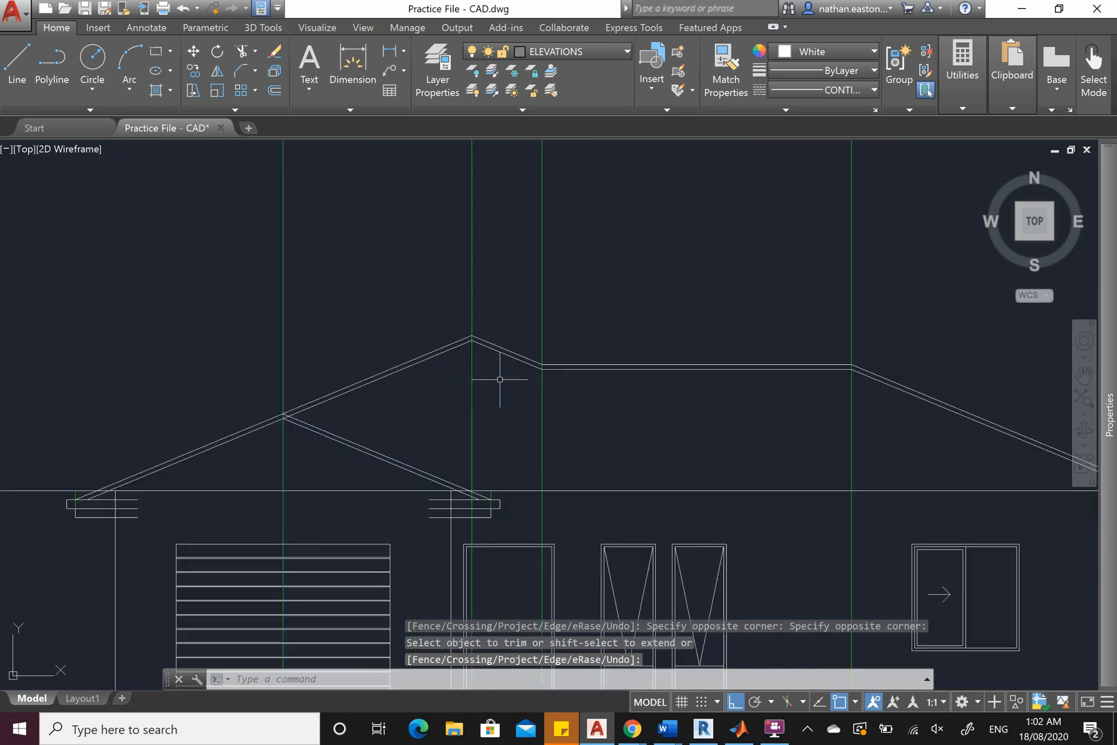
scroll(348, 496, down, 9)
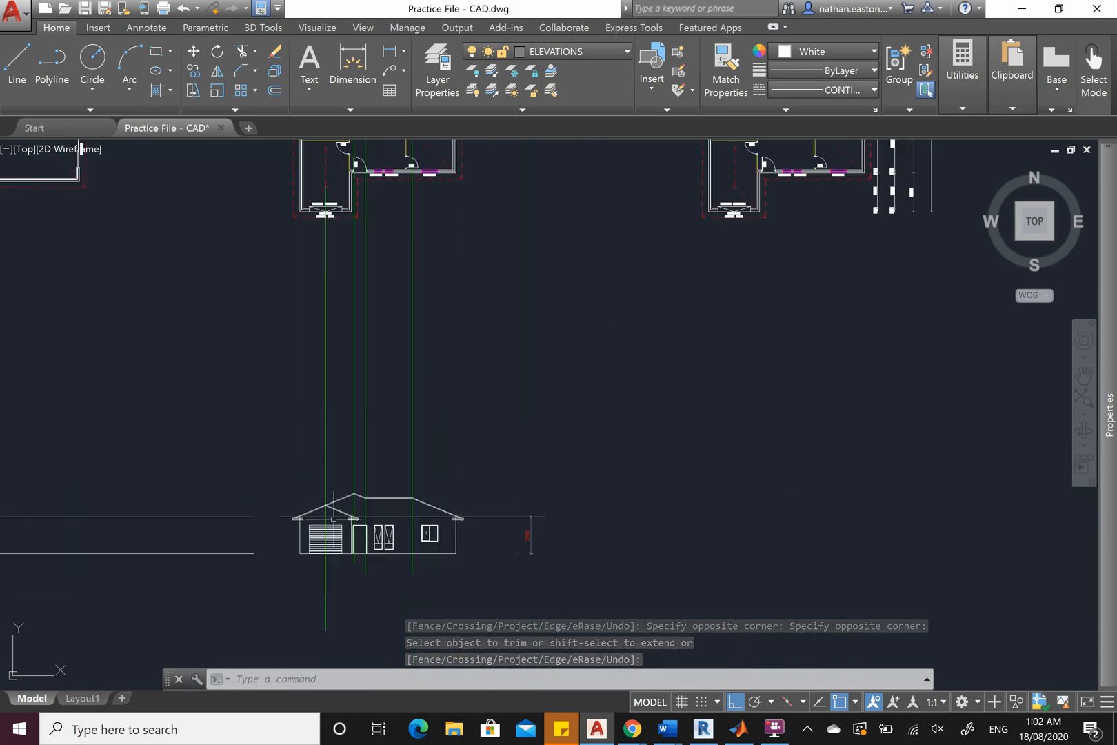
scroll(359, 314, up, 2)
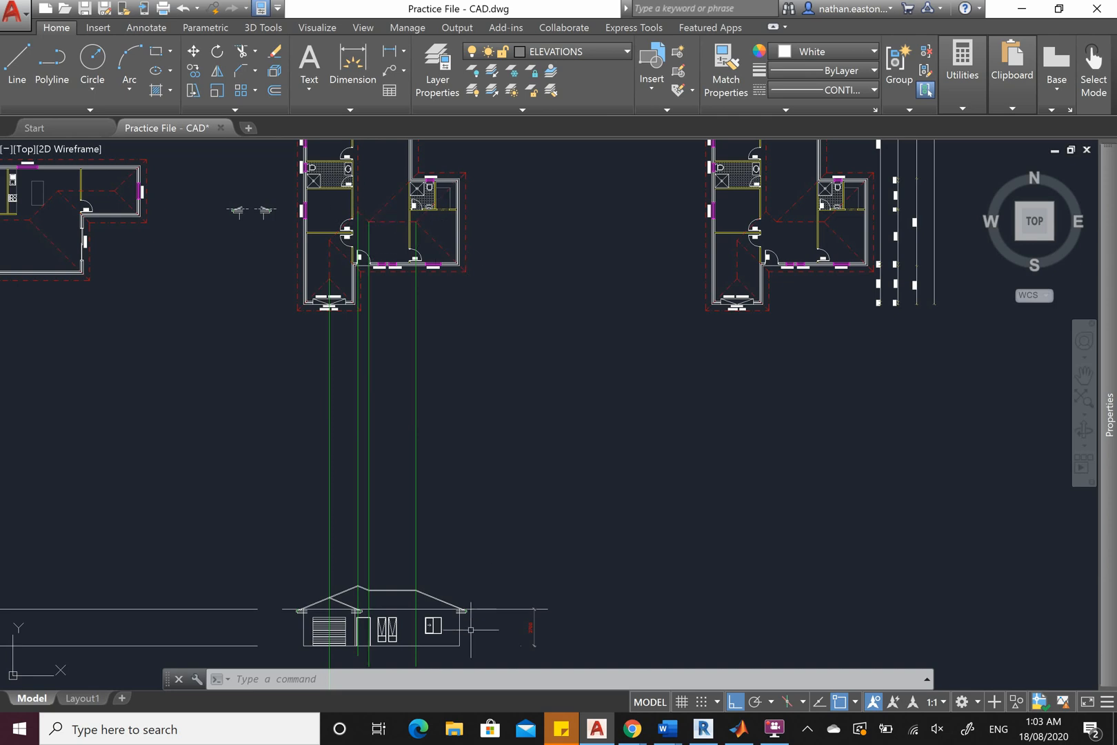
scroll(475, 441, down, 2)
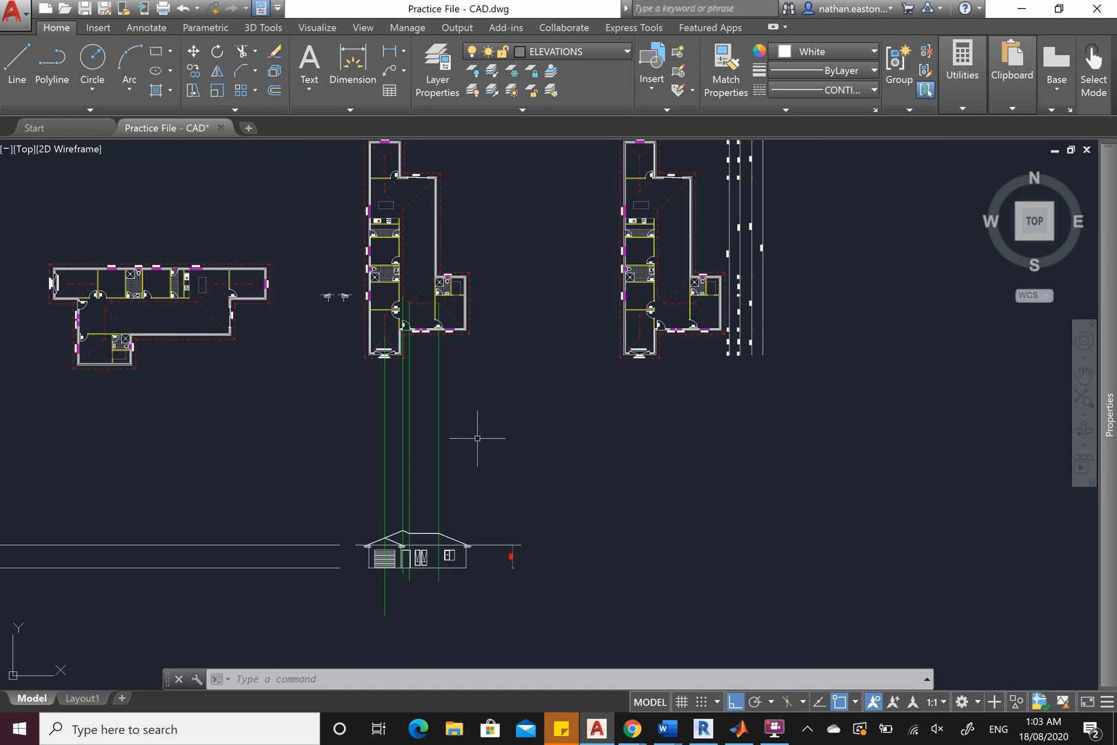
click(474, 516)
click(383, 461)
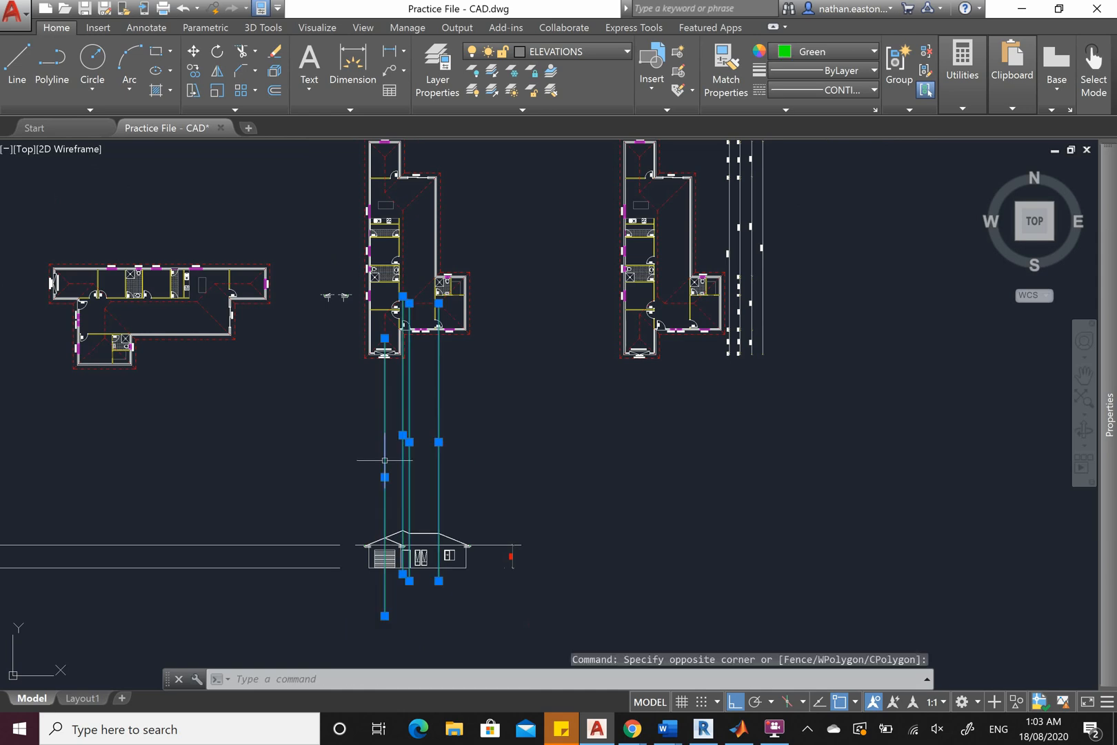
key(Delete)
Erase the three short green vertical lines at the roof eaves of the front elevation
scroll(378, 586, up, 4)
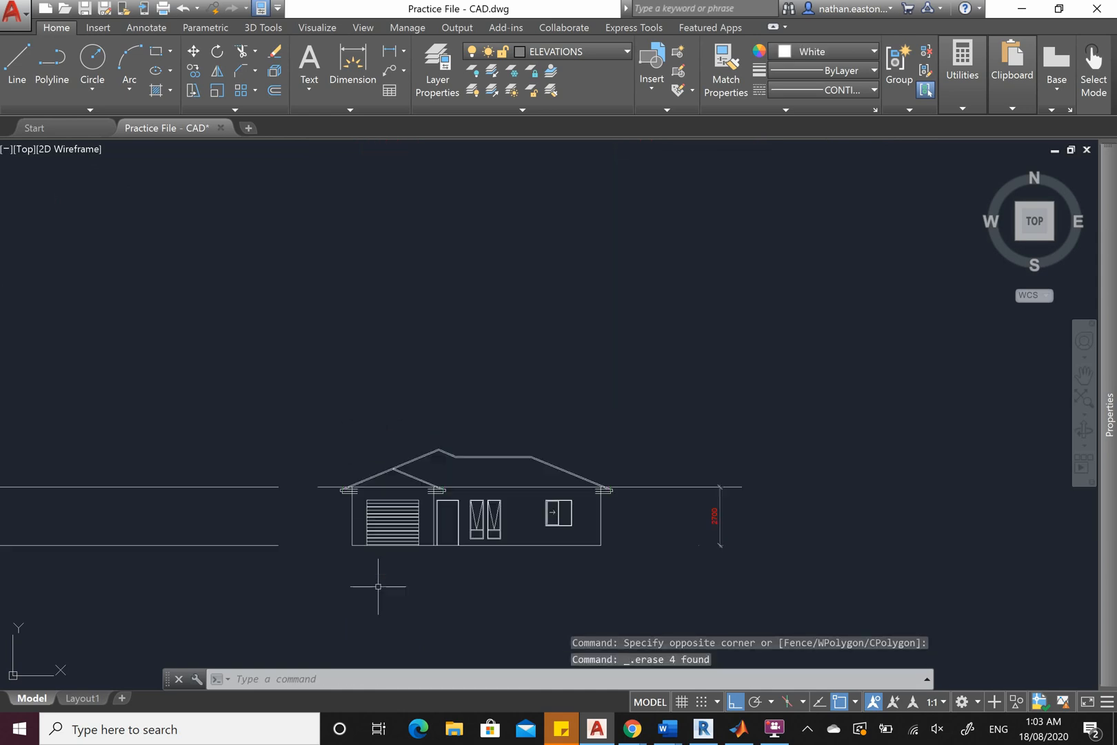
scroll(436, 508, up, 2)
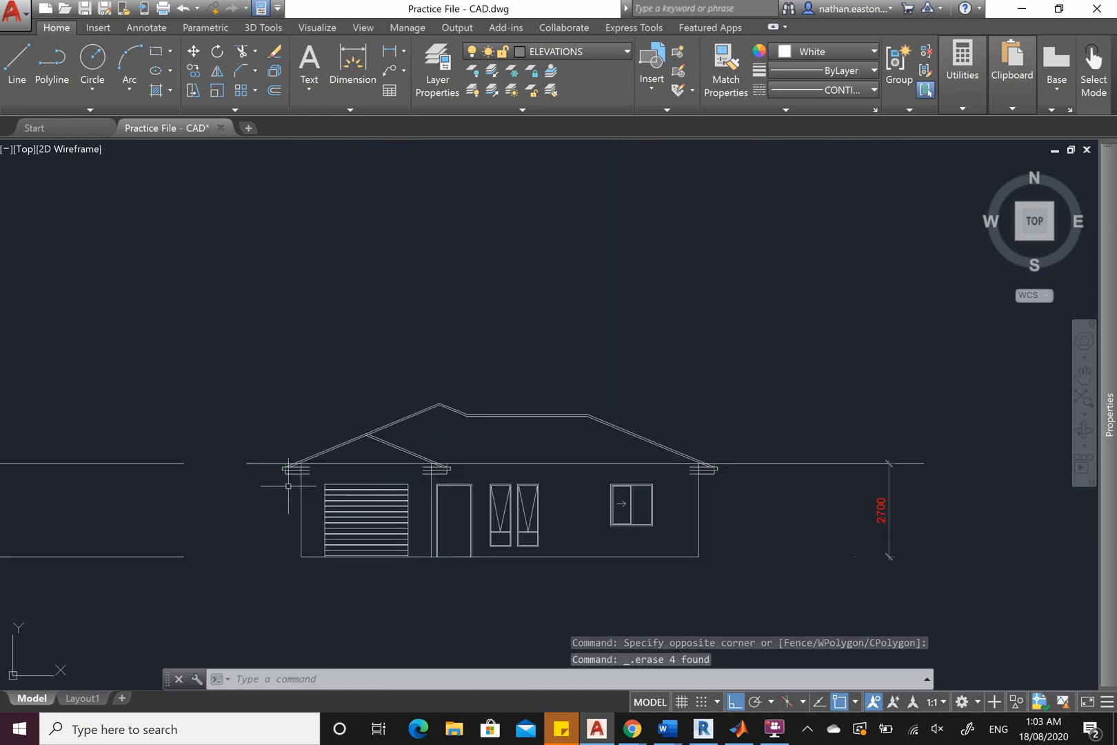
scroll(289, 485, up, 2)
scroll(253, 469, up, 2)
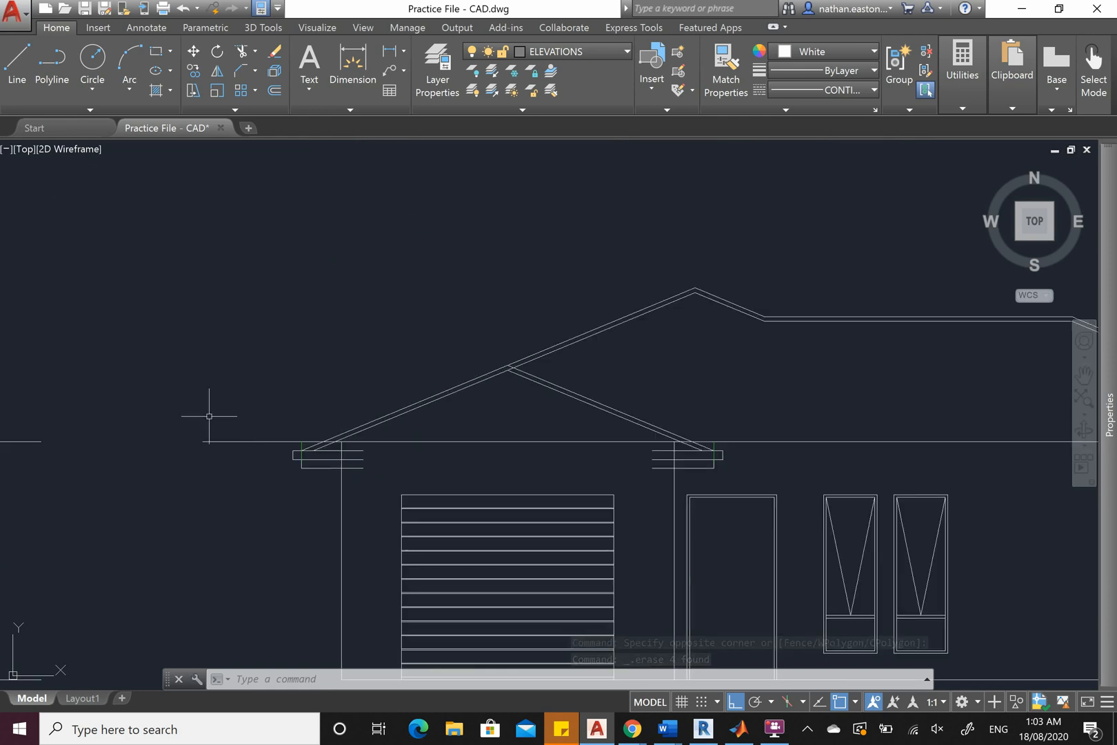
scroll(224, 386, down, 3)
scroll(236, 399, up, 5)
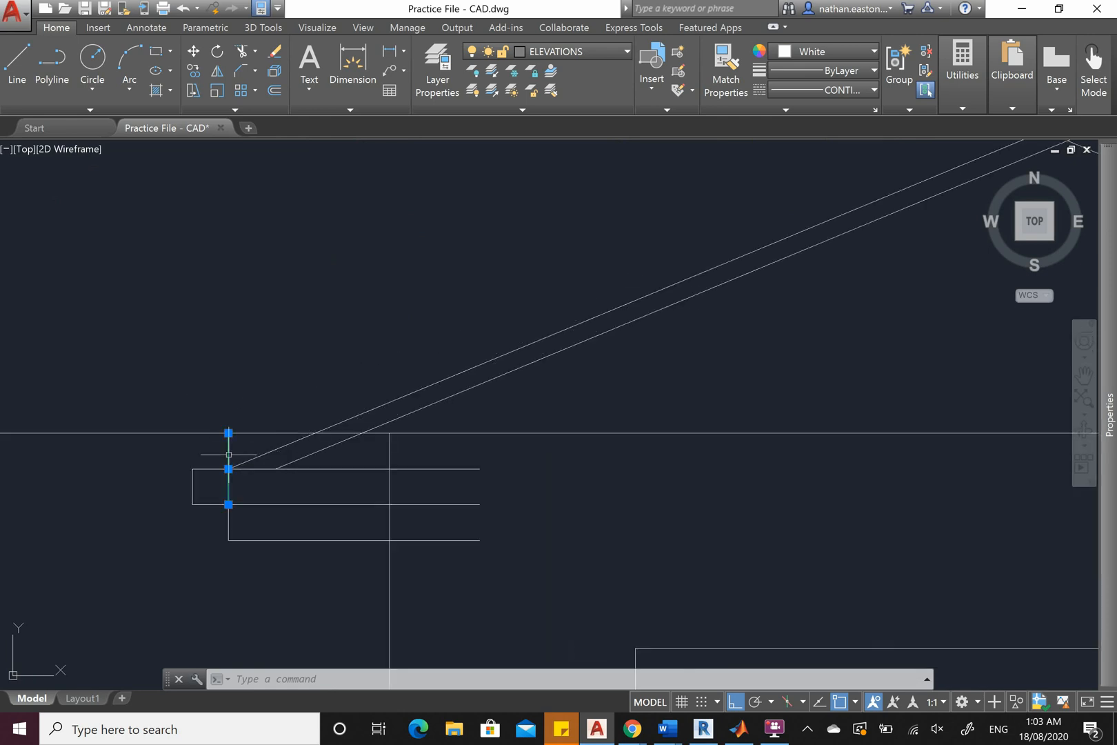
scroll(207, 398, down, 5)
scroll(626, 395, up, 5)
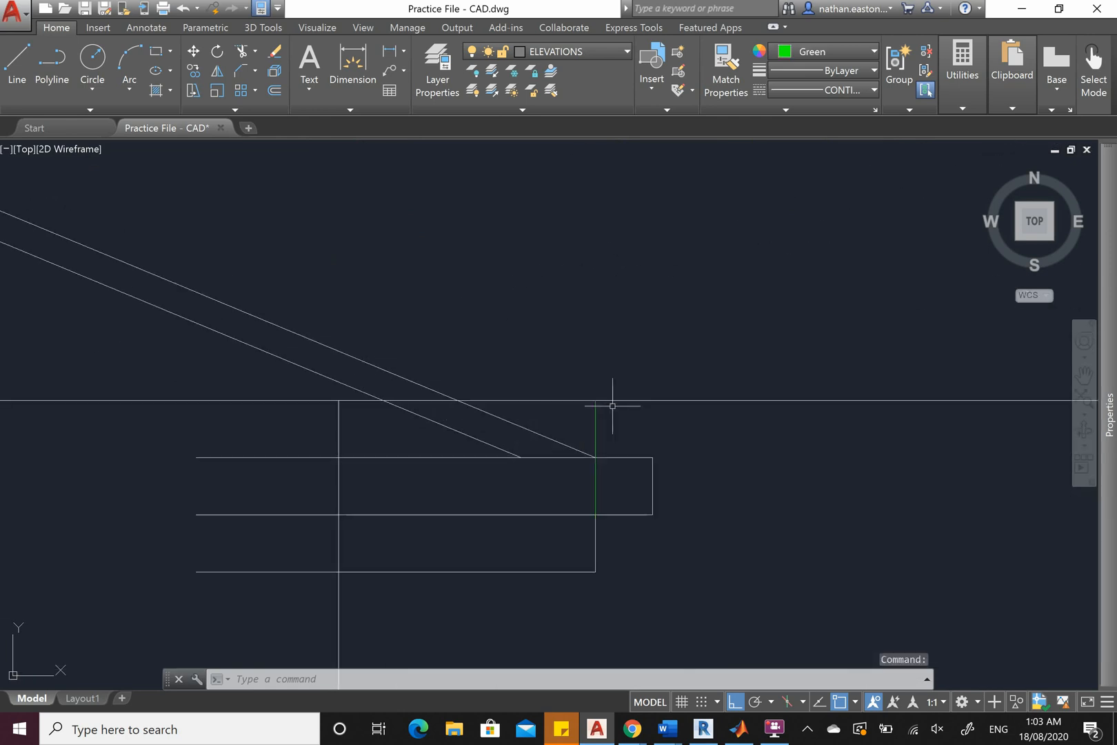
click(598, 426)
scroll(507, 406, down, 5)
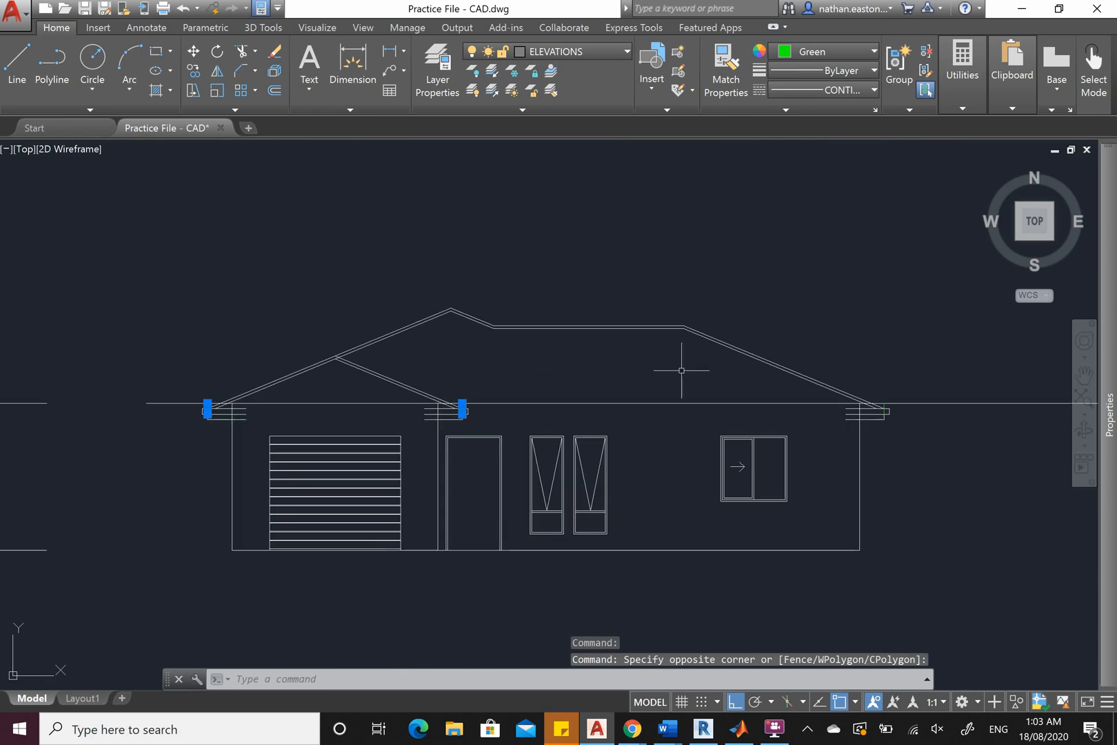
scroll(884, 407, up, 6)
click(903, 390)
click(867, 370)
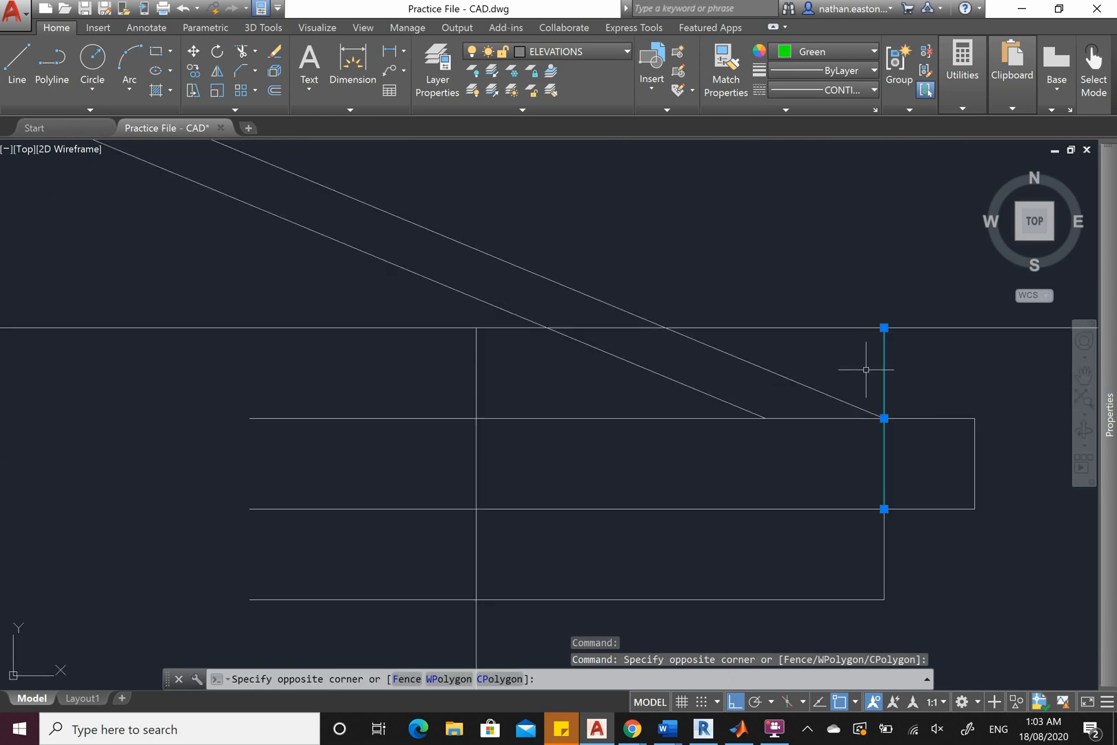
scroll(867, 370, down, 3)
key(Delete)
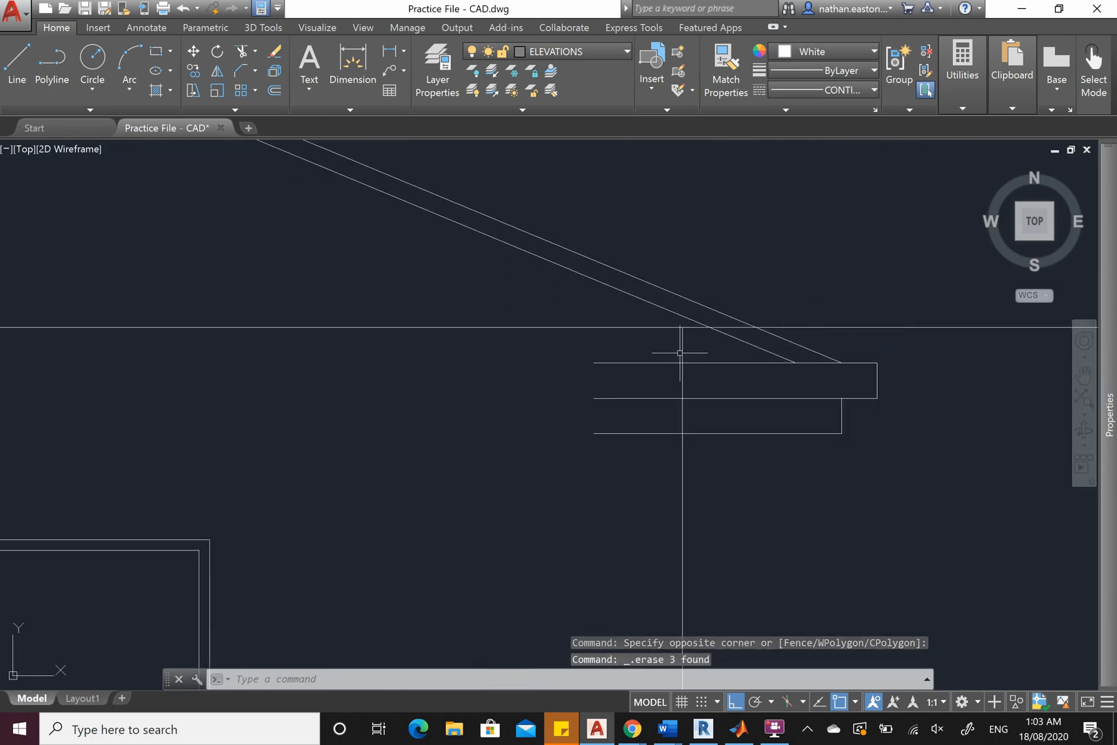
Stretch the three horizontal eave lines at the garage's outer corner across the elevation to meet the eave lines at the far end
scroll(758, 352, down, 6)
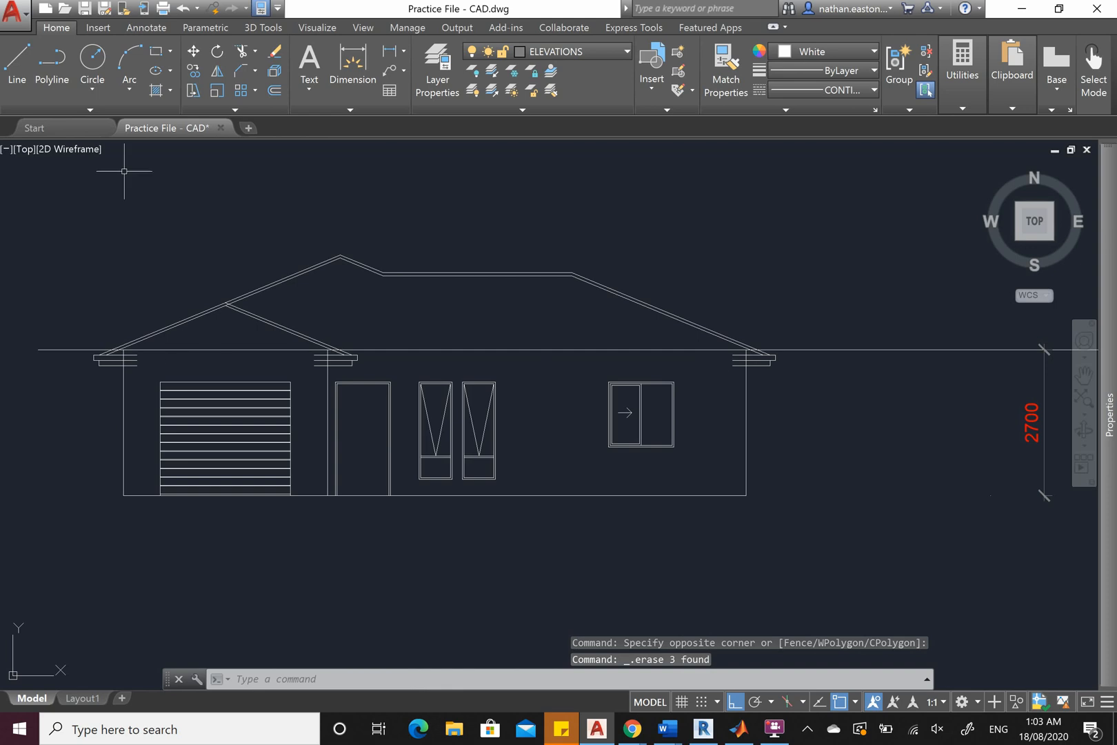
click(201, 96)
scroll(67, 355, up, 6)
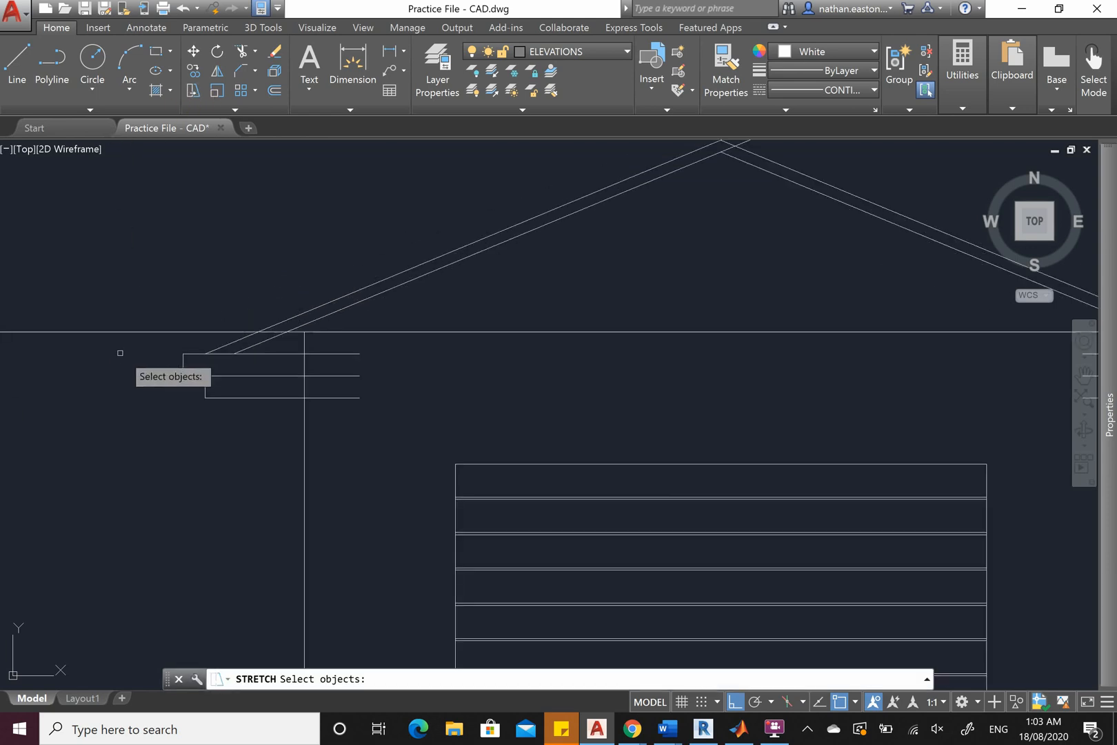
click(374, 341)
click(327, 441)
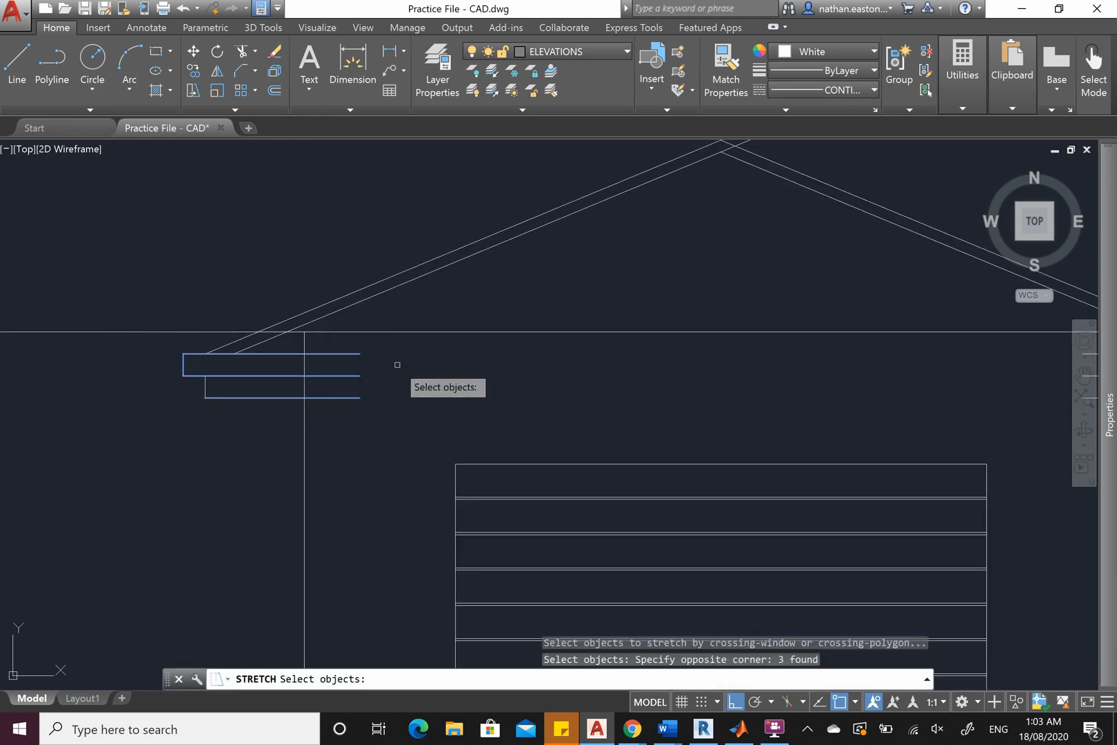
key(Return)
click(360, 355)
scroll(258, 372, down, 6)
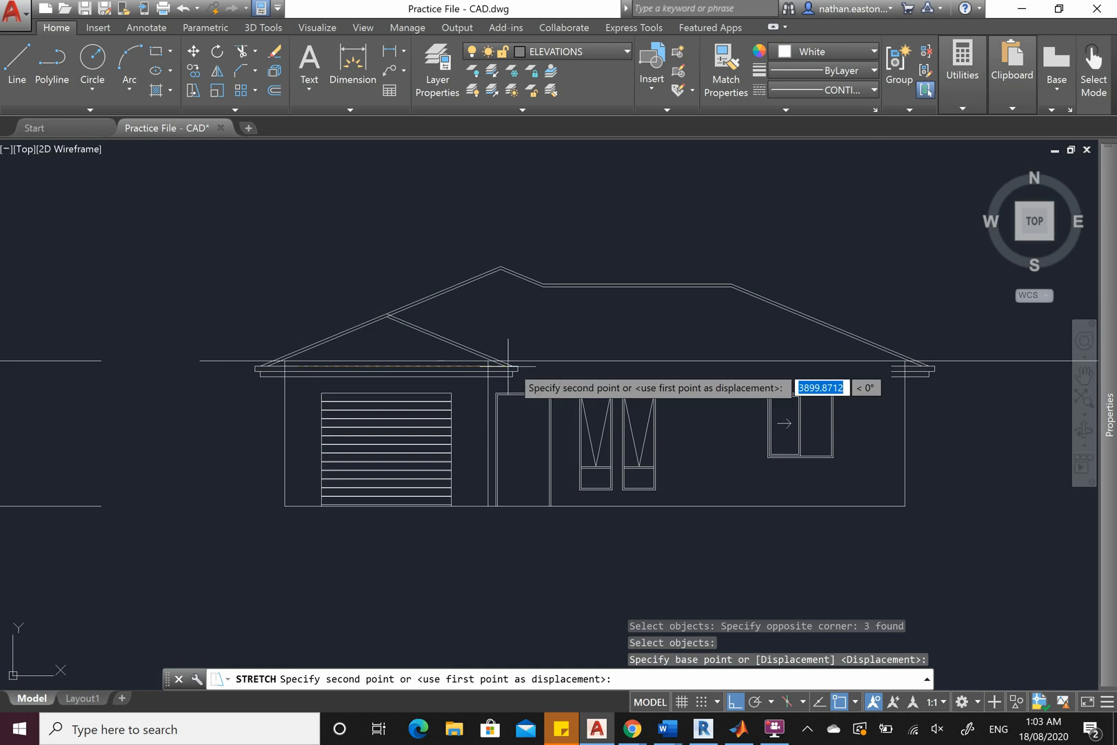
scroll(924, 372, up, 4)
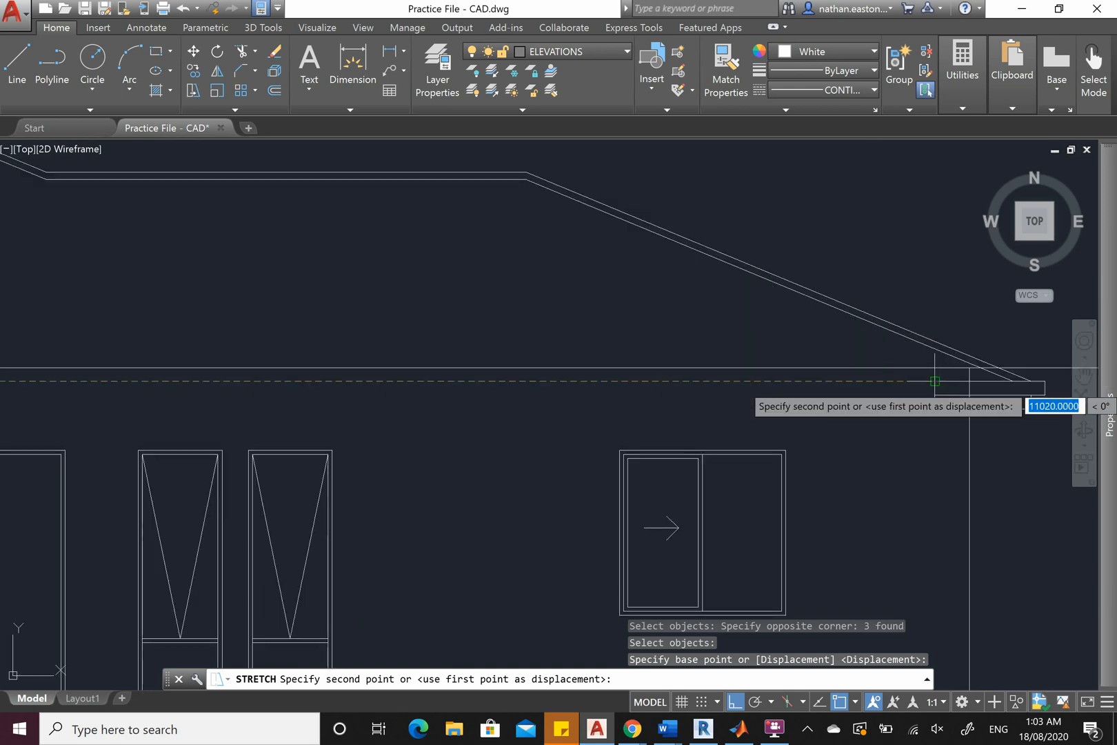
click(934, 382)
scroll(763, 346, down, 4)
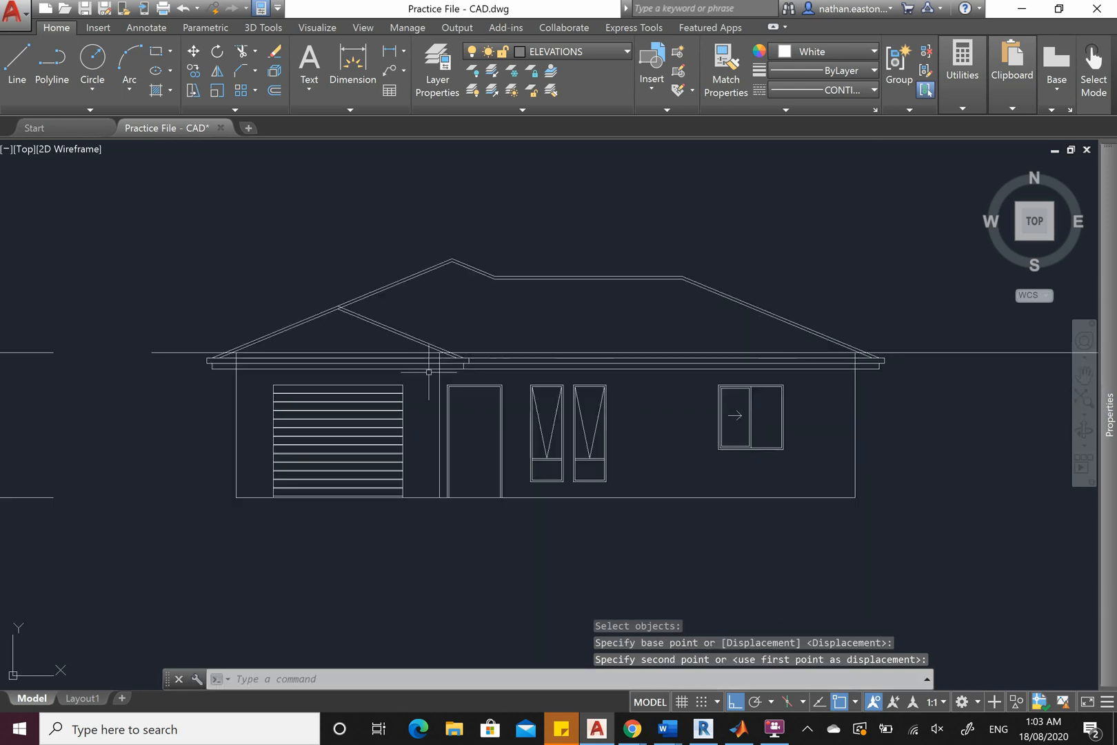
scroll(435, 369, up, 6)
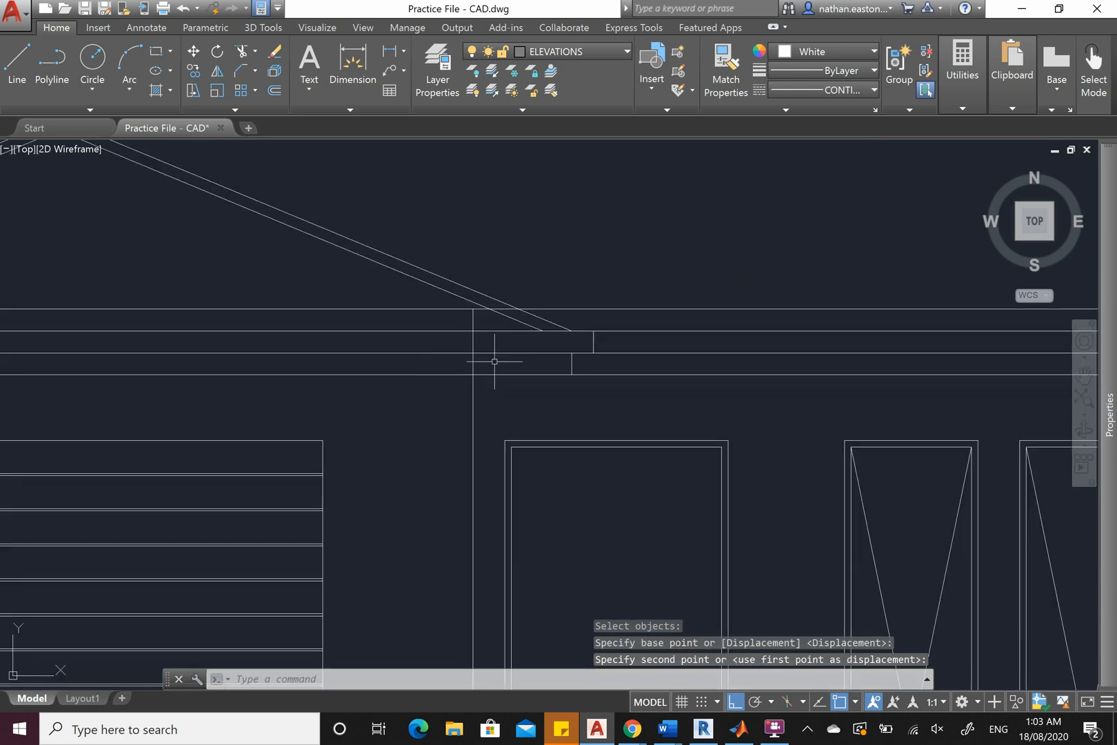
click(591, 348)
scroll(475, 403, down, 5)
scroll(487, 381, up, 2)
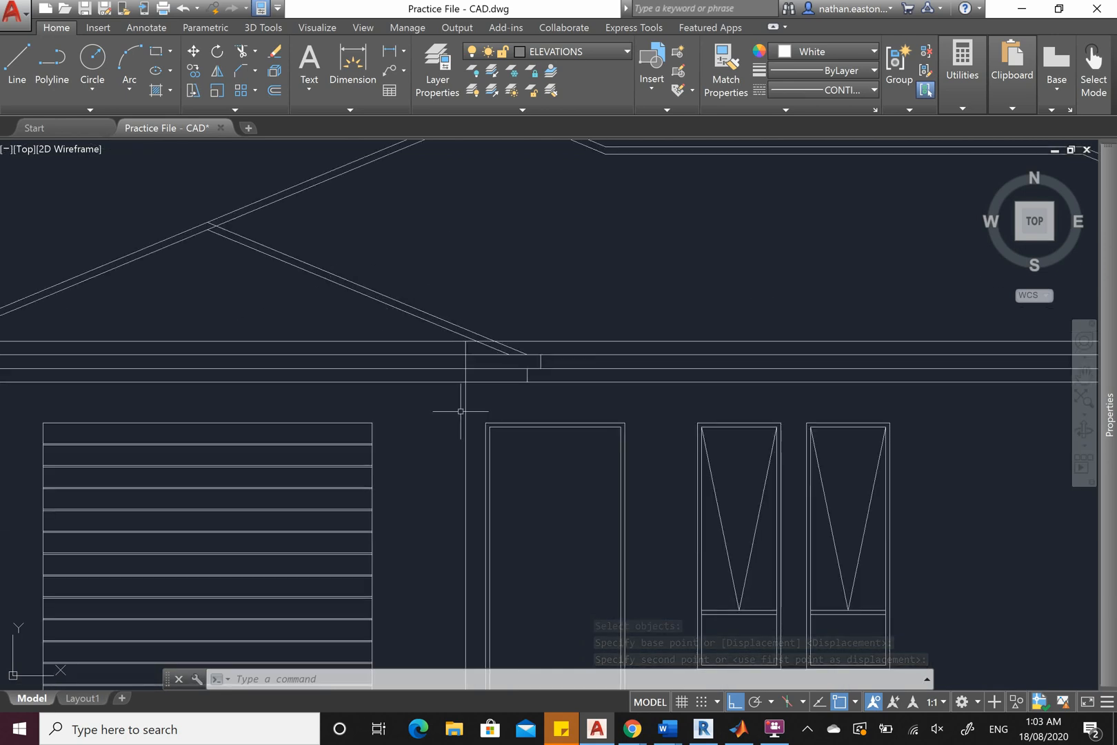
scroll(489, 379, down, 4)
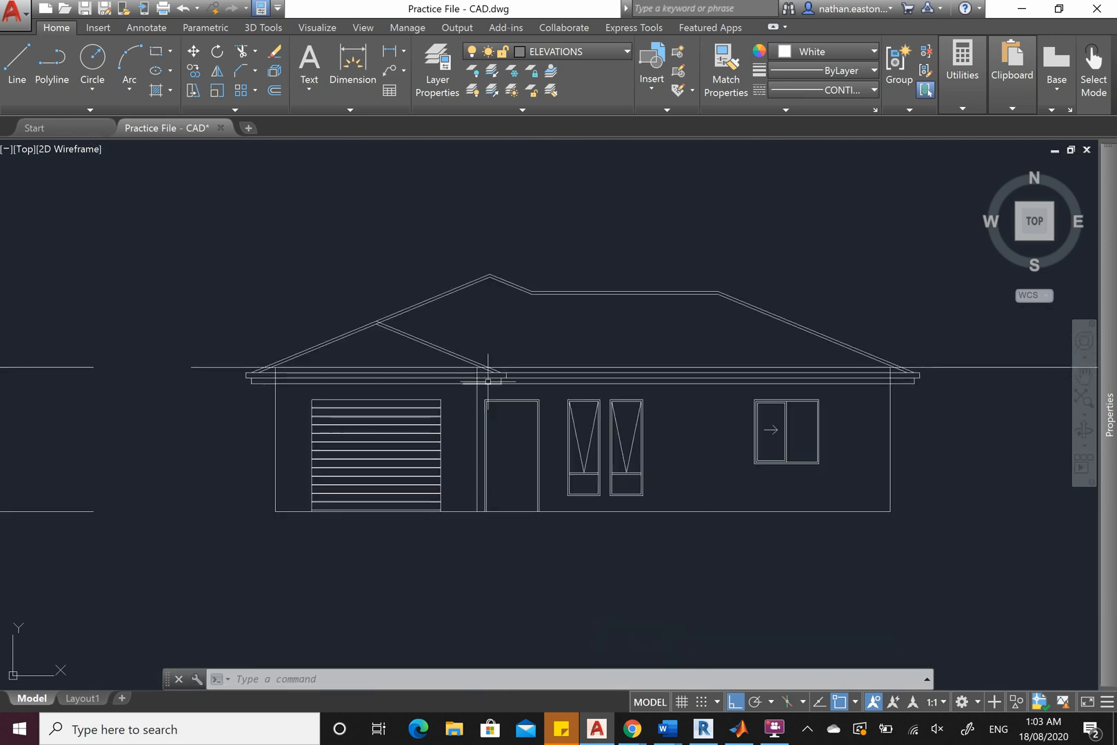
Trim the garage's two vertical wall lines above the stretched lowest eave line, using that line as the cutting edge
click(243, 52)
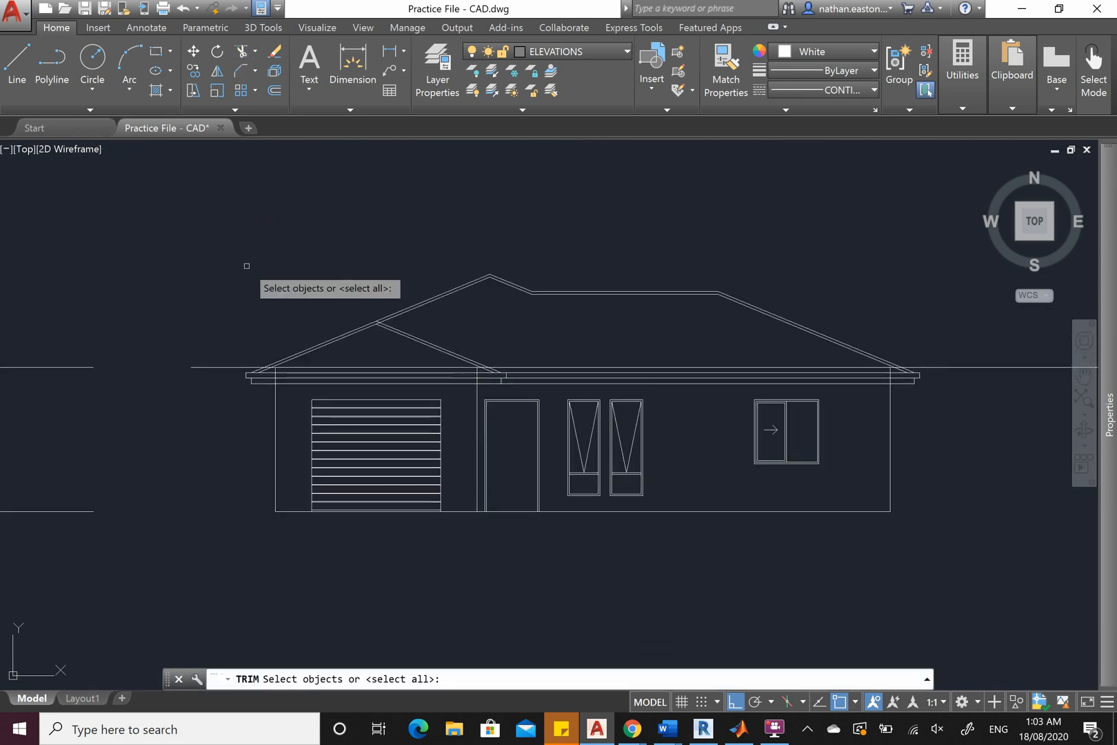
click(321, 380)
key(Return)
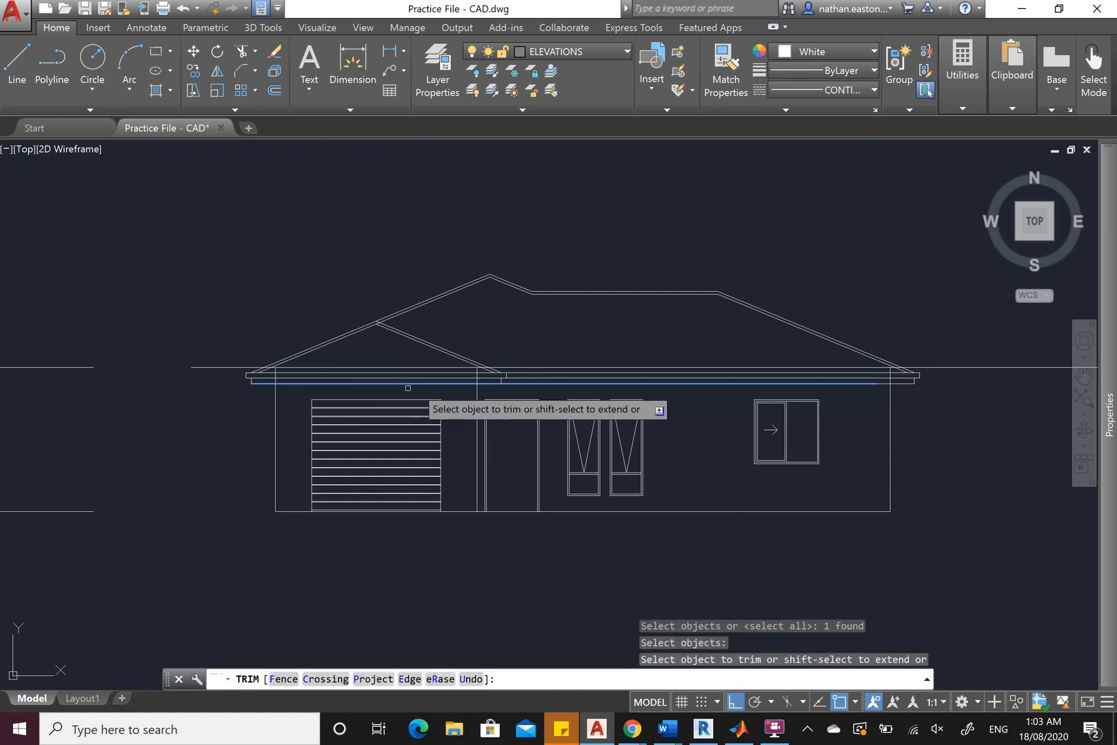
scroll(477, 386, up, 3)
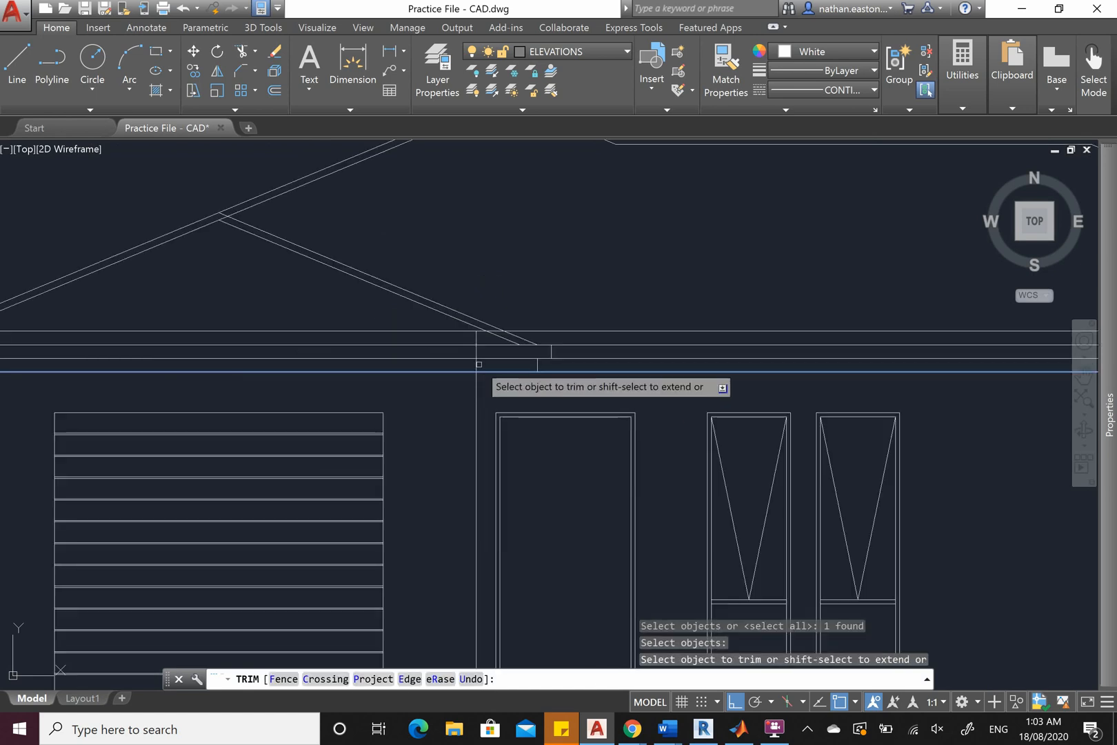
click(477, 364)
scroll(540, 363, down, 4)
scroll(308, 363, up, 6)
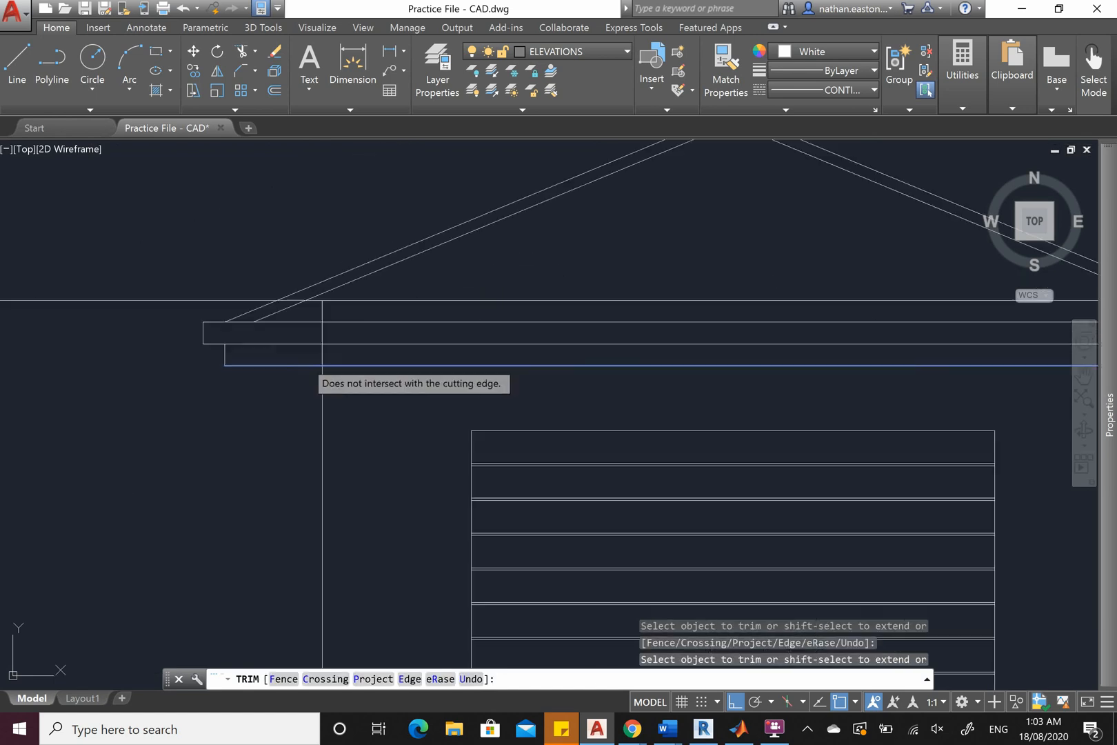
click(322, 332)
scroll(321, 332, down, 5)
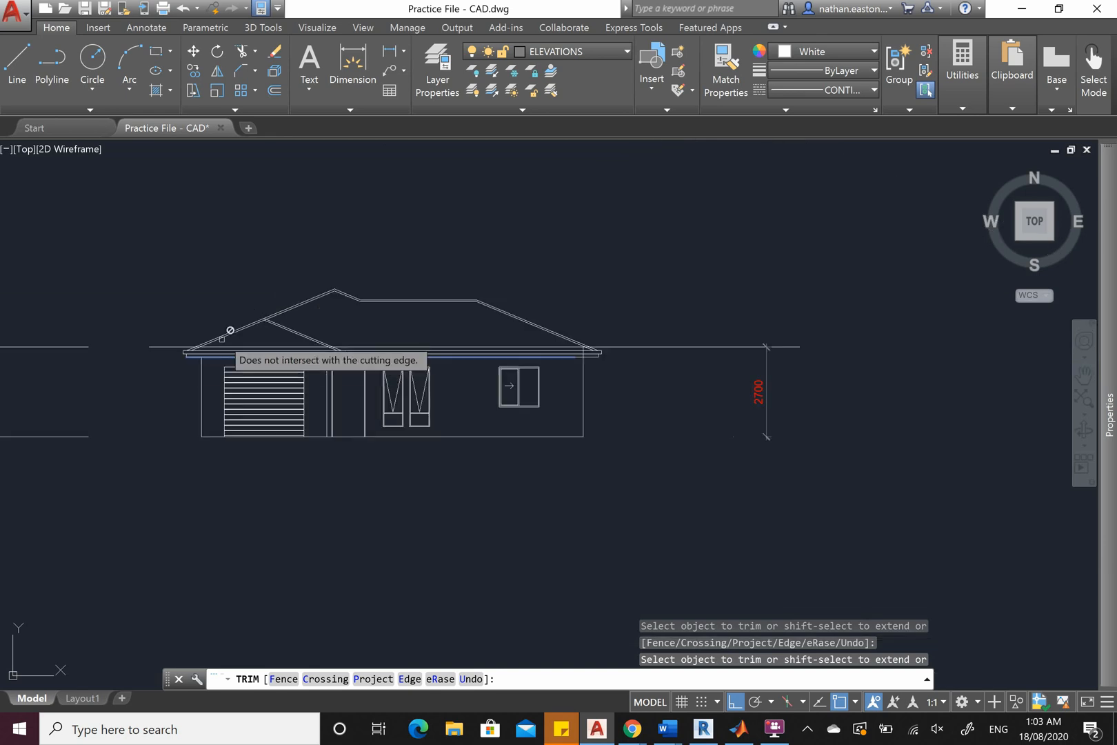
Try to trim the far end wall line inside the eave against the same stretched cutting edge
scroll(589, 350, up, 5)
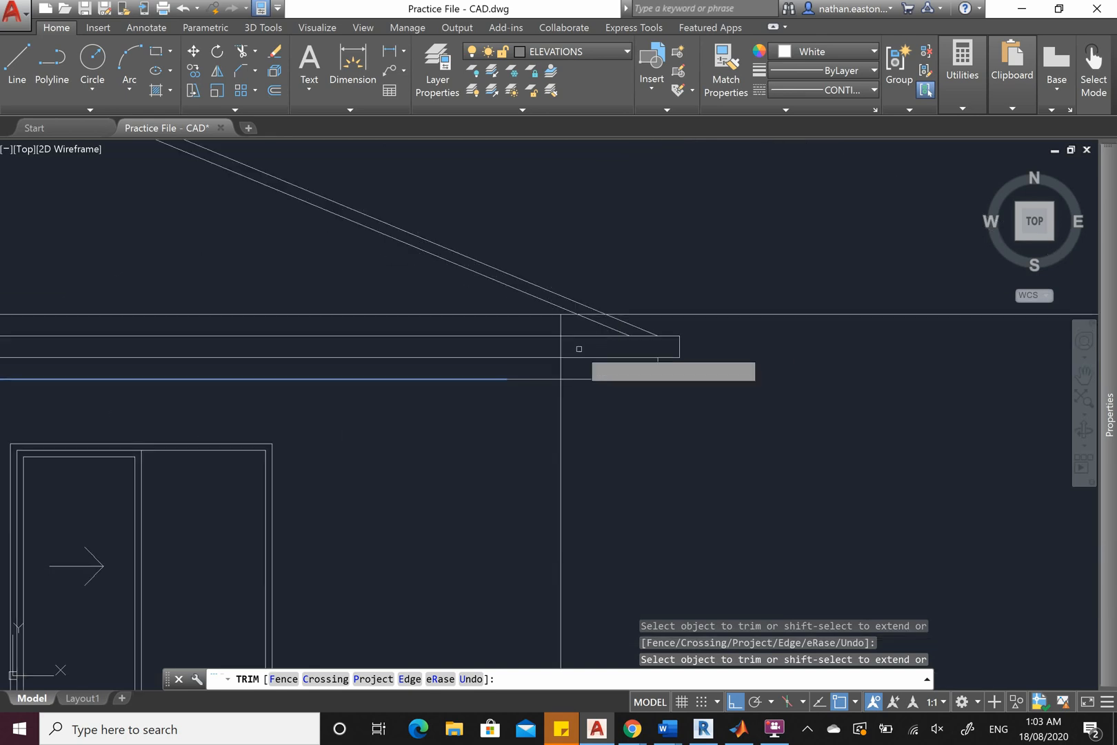
click(577, 348)
click(544, 349)
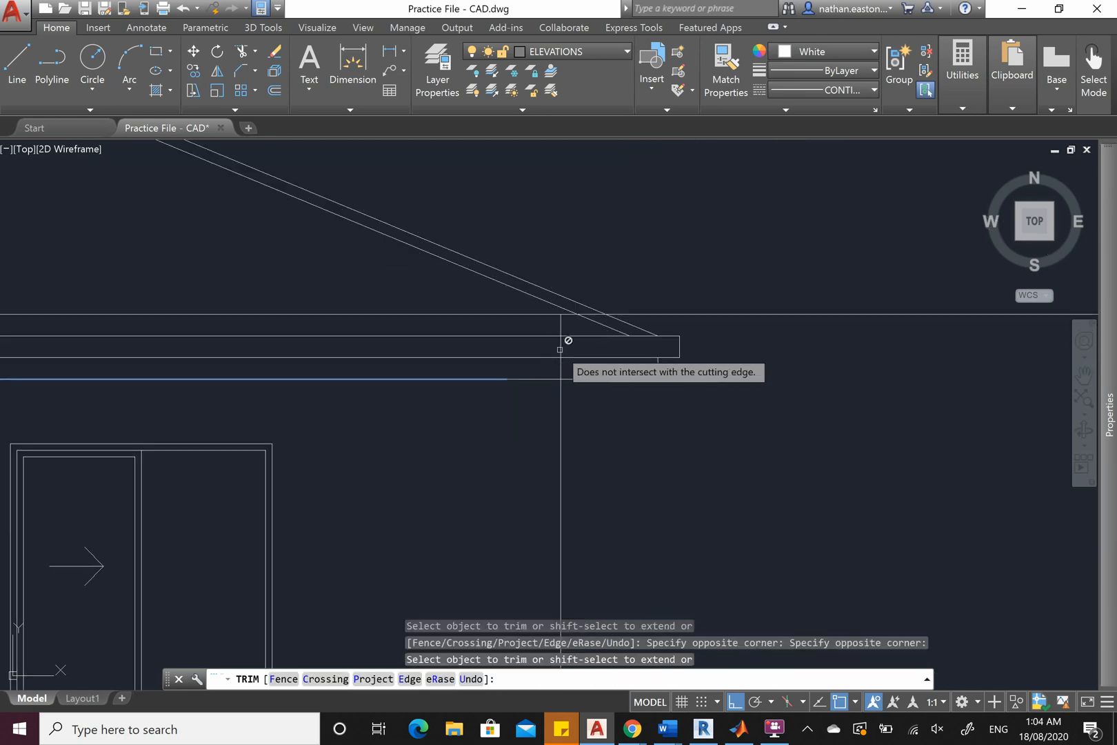
right_click(560, 349)
click(573, 357)
Trim the far end wall line above the lowest eave line, using the short eave segment crossing it as the cutting edge
scroll(576, 376, up, 4)
right_click(575, 384)
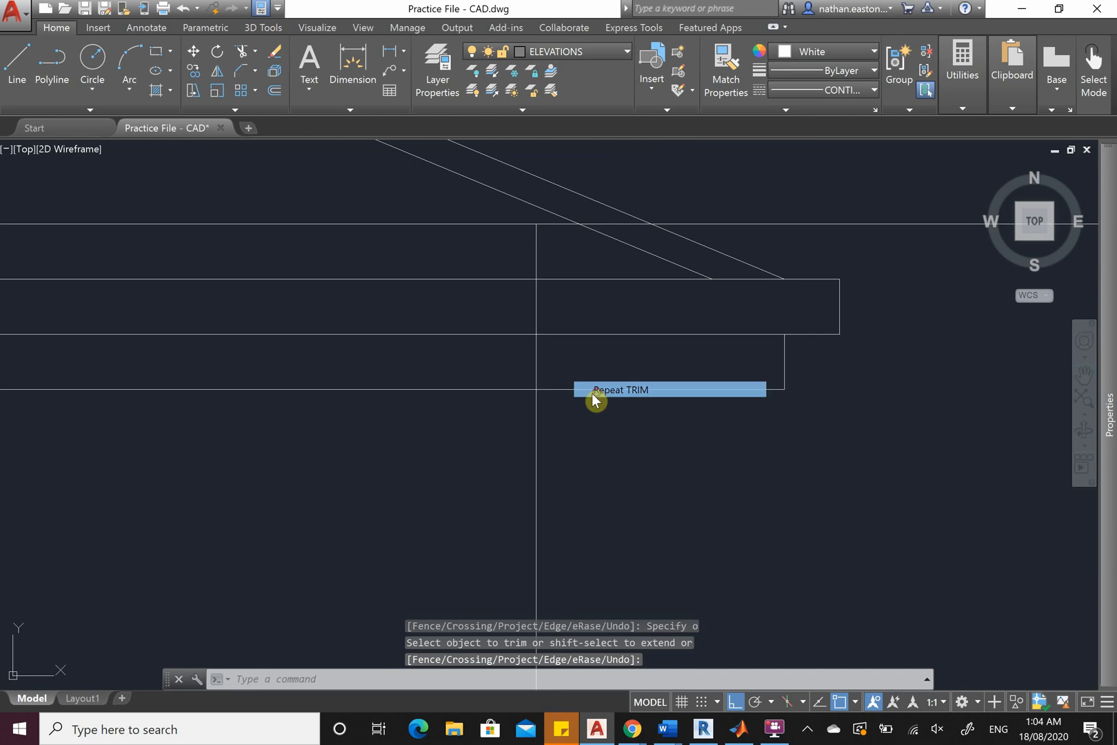
click(593, 390)
click(578, 389)
key(Return)
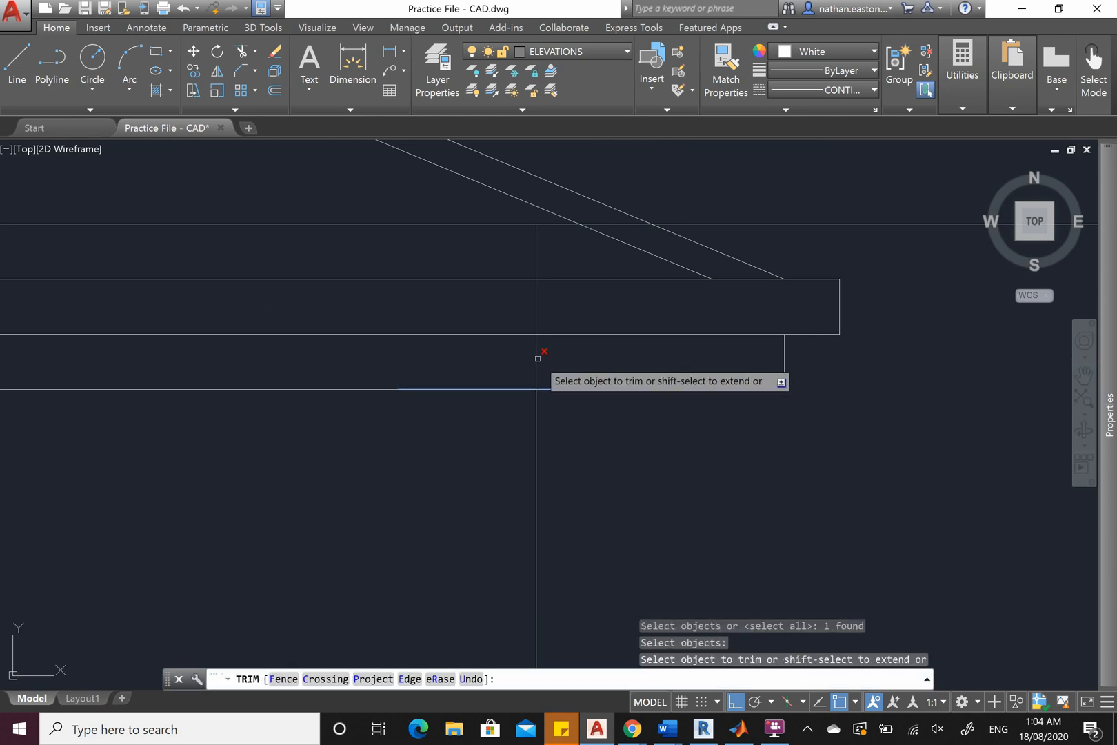
right_click(565, 357)
click(576, 365)
scroll(708, 333, down, 4)
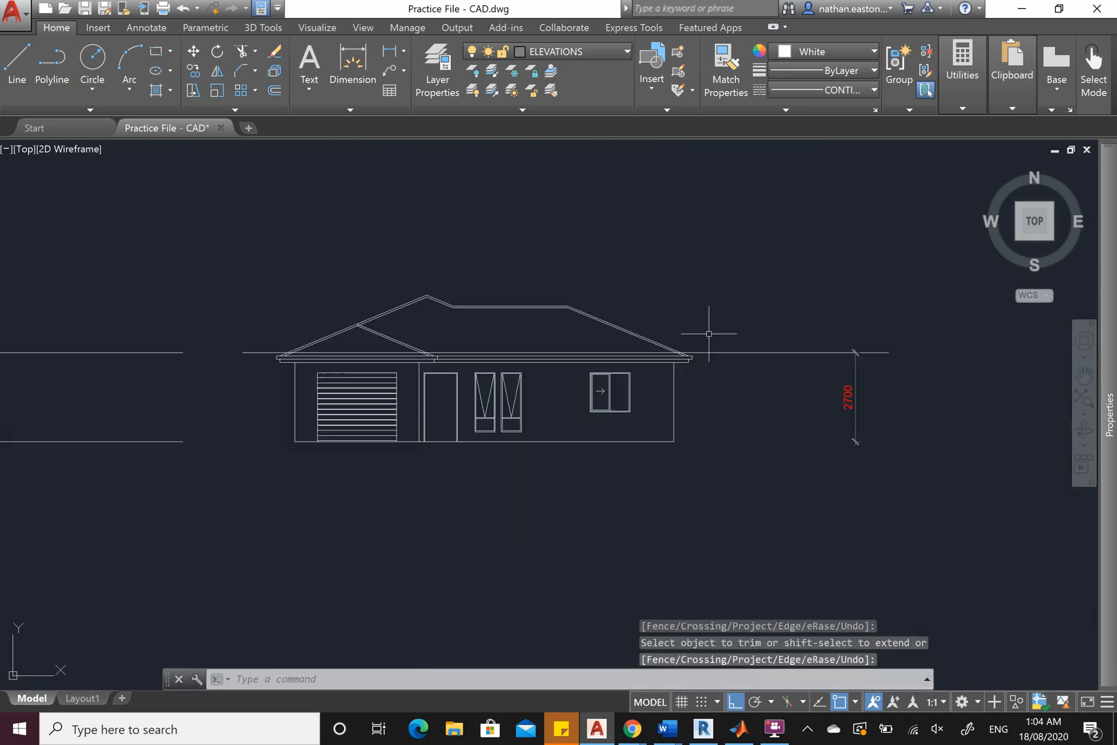
Erase the long horizontal construction line running through the roof just above the eaves
scroll(232, 374, up, 2)
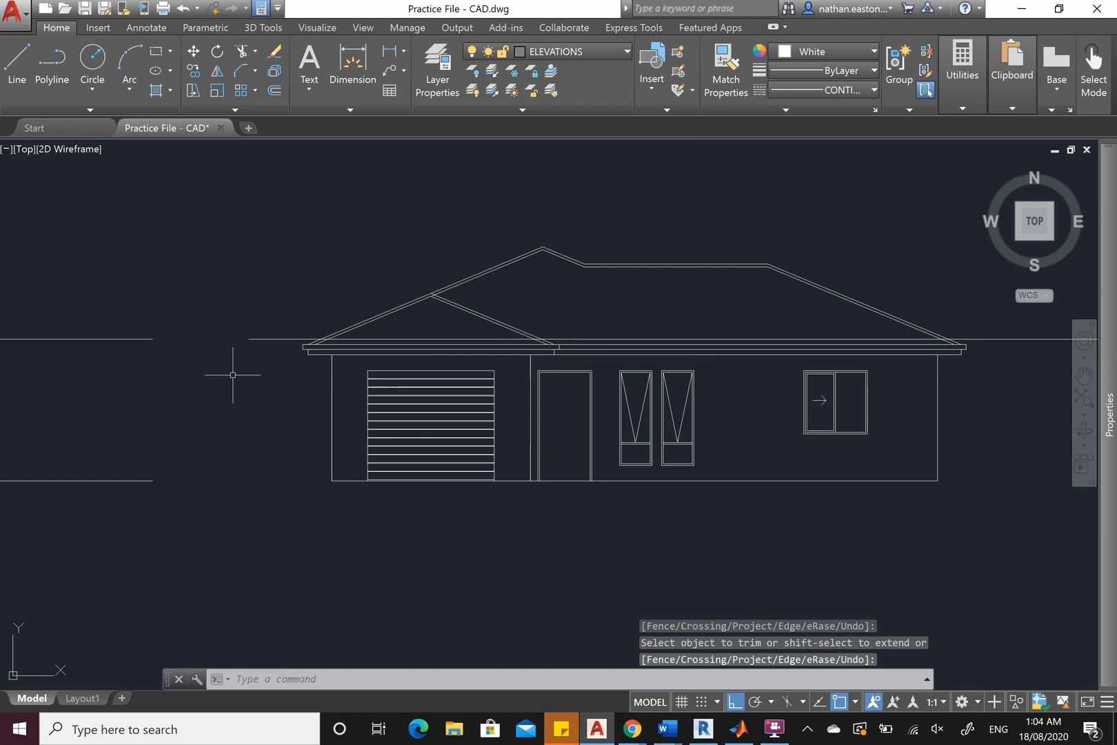
scroll(231, 374, down, 2)
scroll(380, 346, up, 2)
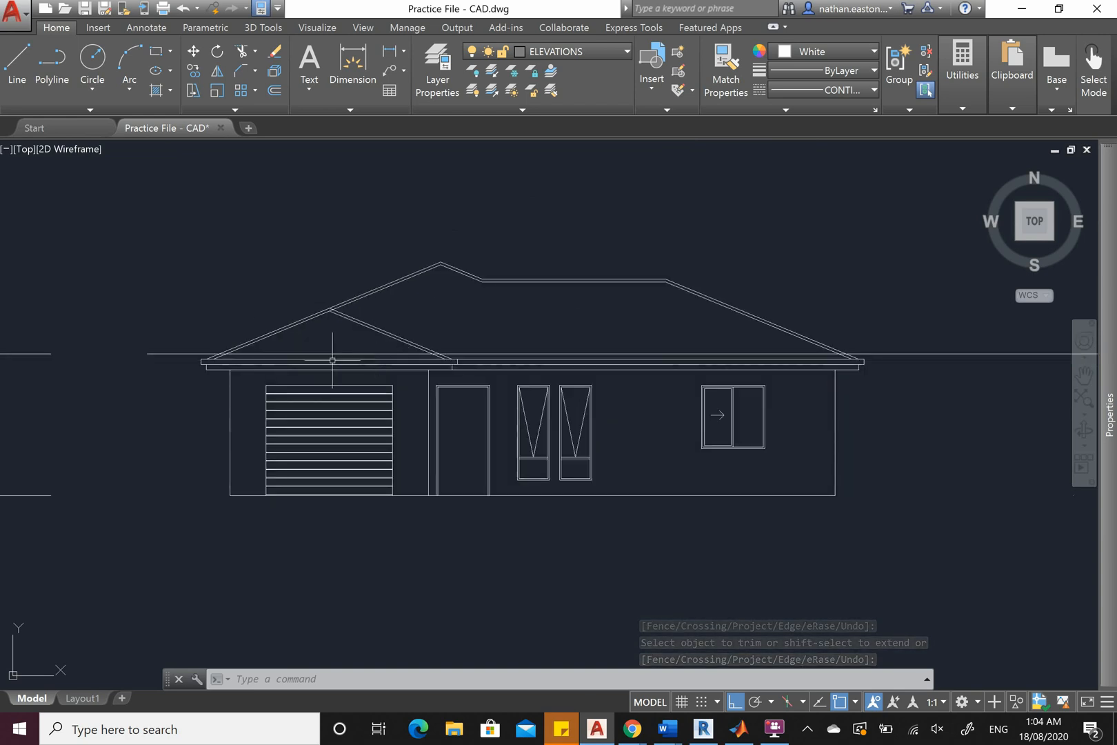
scroll(231, 348, down, 2)
scroll(211, 351, up, 4)
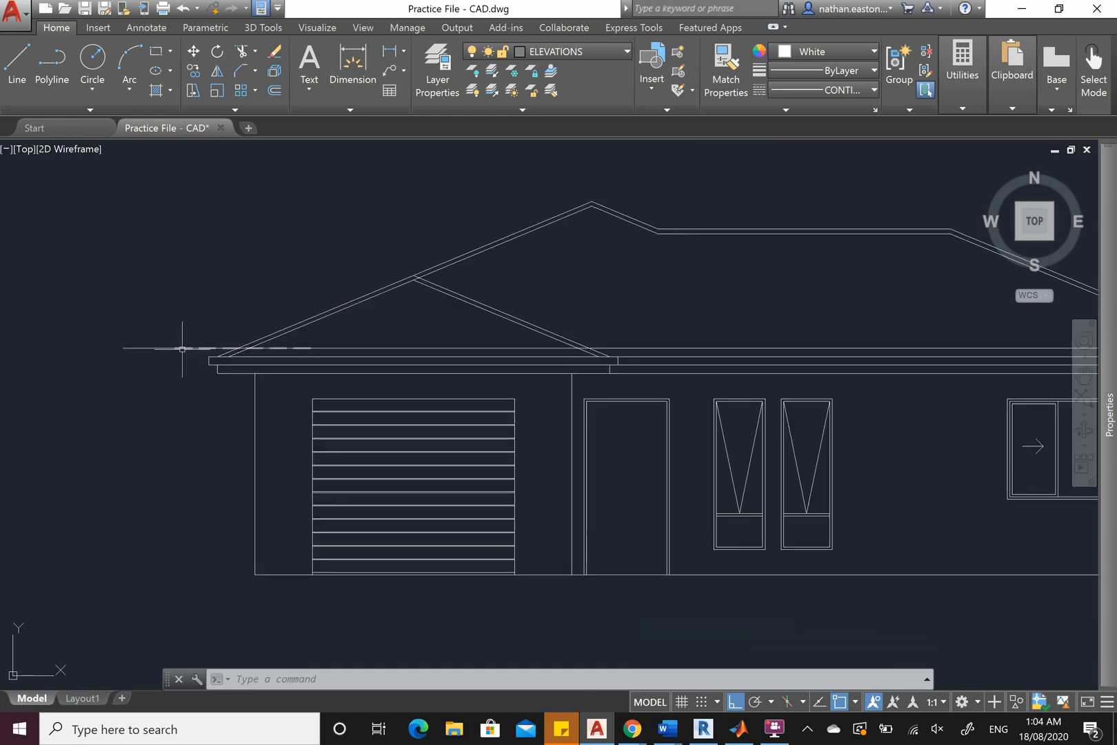
key(Escape)
click(138, 347)
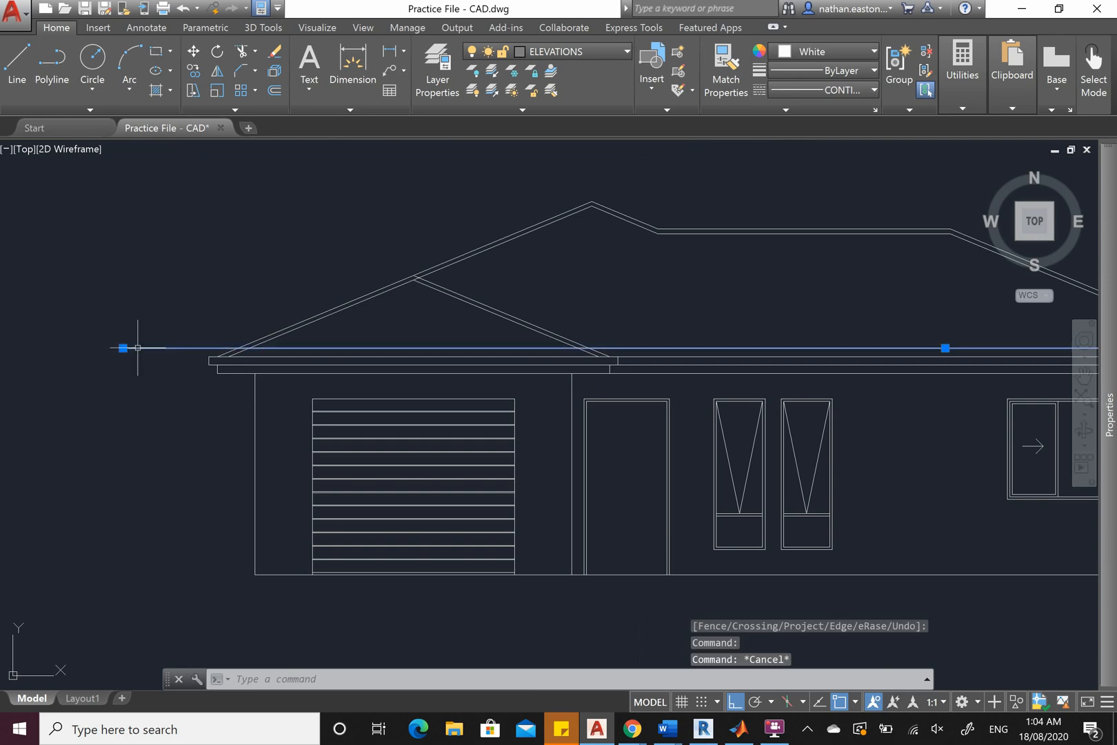
key(Delete)
scroll(130, 316, down, 3)
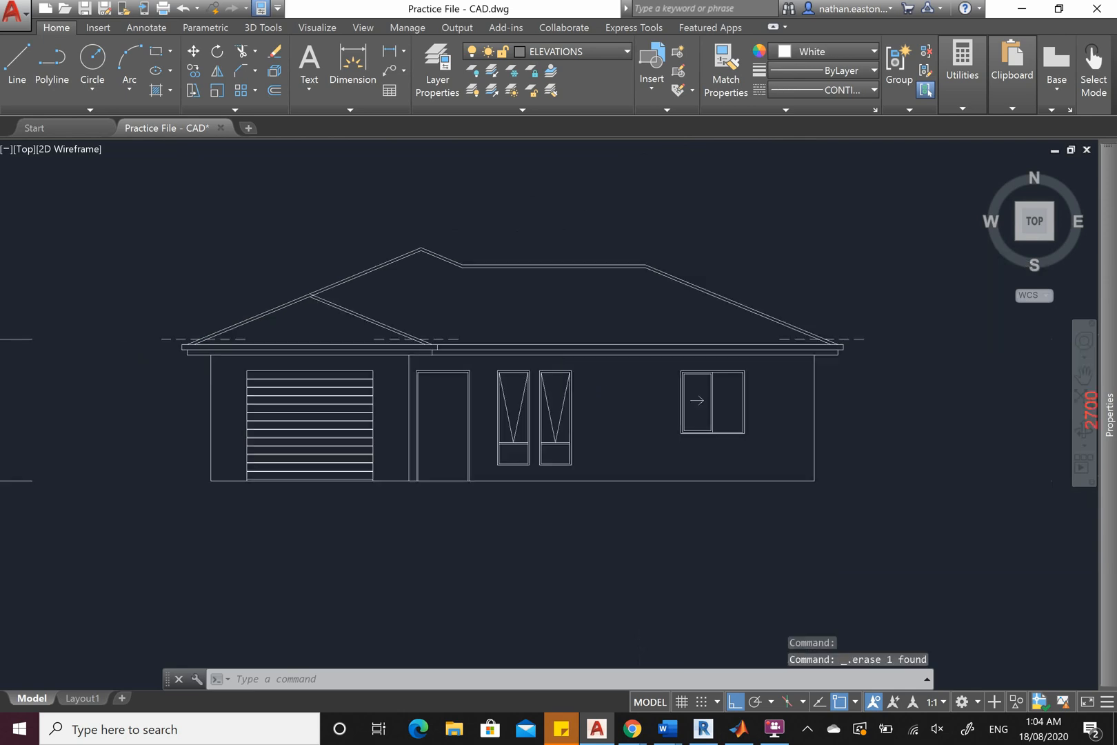
Erase the two dashed horizontal lines above the eaves at the entry and the far end of the elevation
scroll(398, 317, up, 2)
scroll(324, 326, up, 2)
click(284, 344)
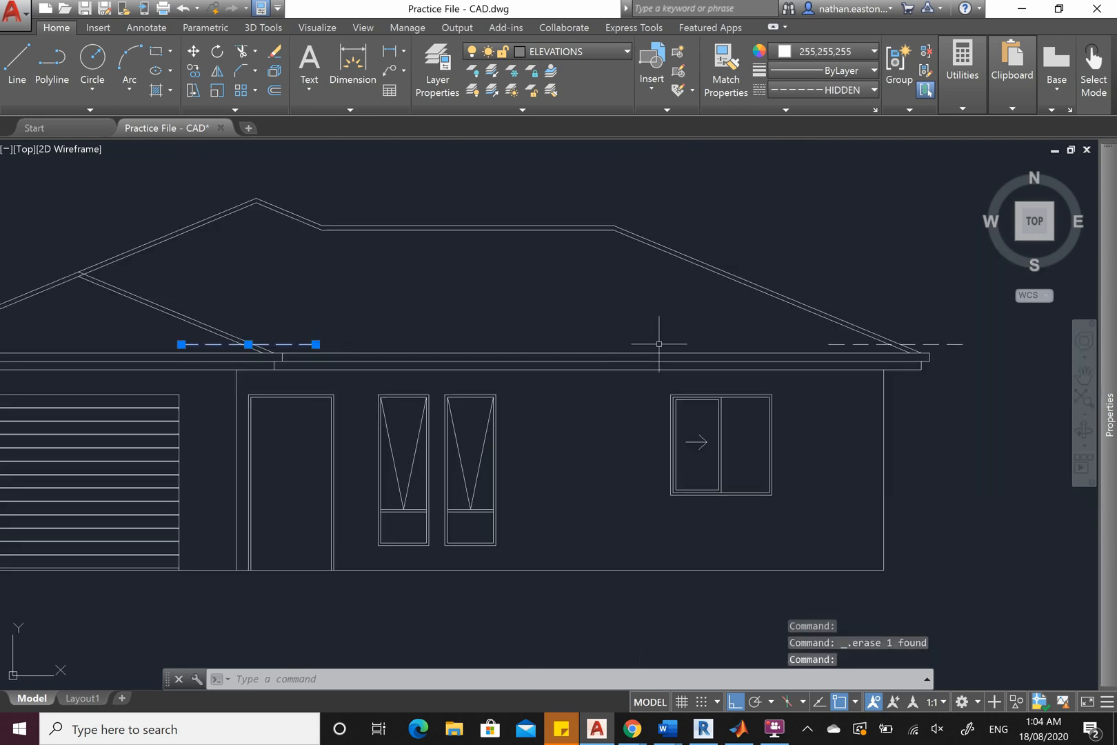
click(851, 344)
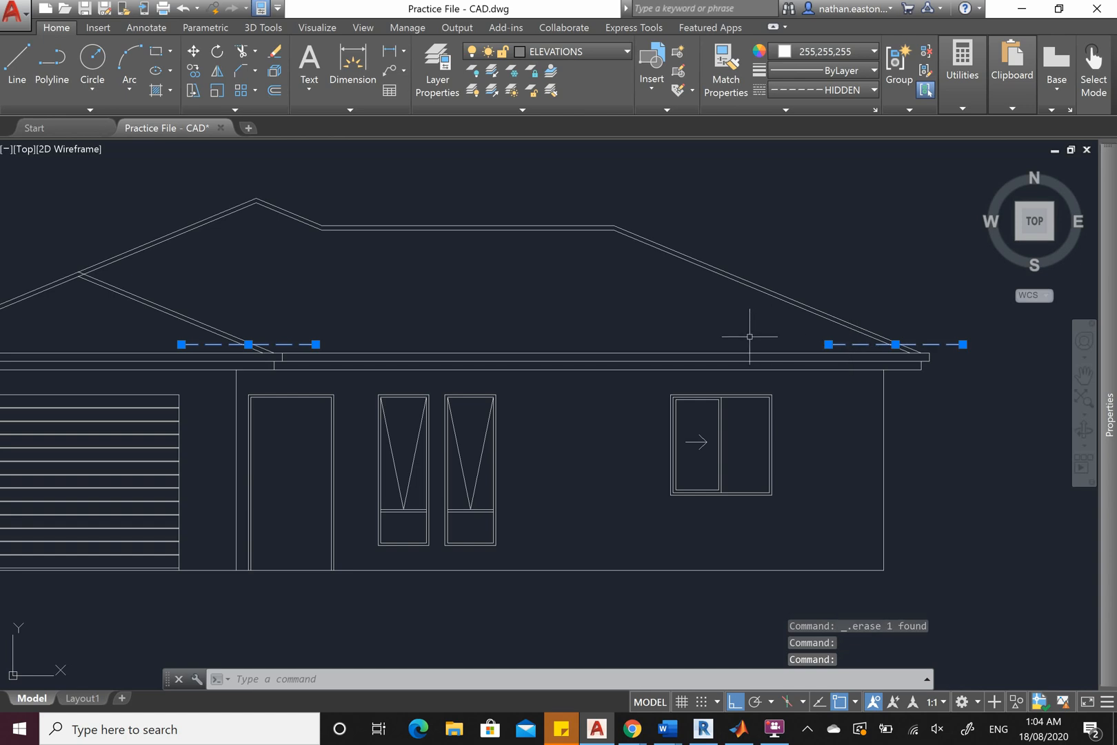
key(Delete)
scroll(750, 337, down, 3)
scroll(399, 324, up, 4)
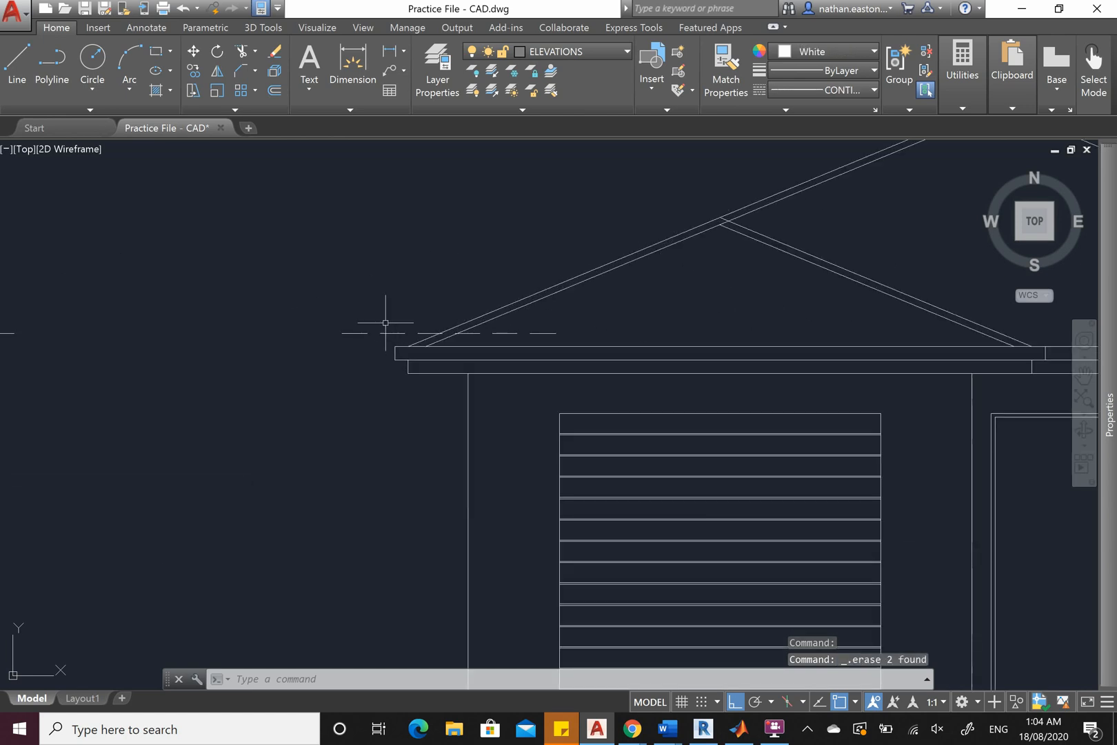
Stretch the end of the dashed ceiling line above the garage horizontally across the elevation, past the far eave
click(386, 322)
click(376, 343)
click(556, 333)
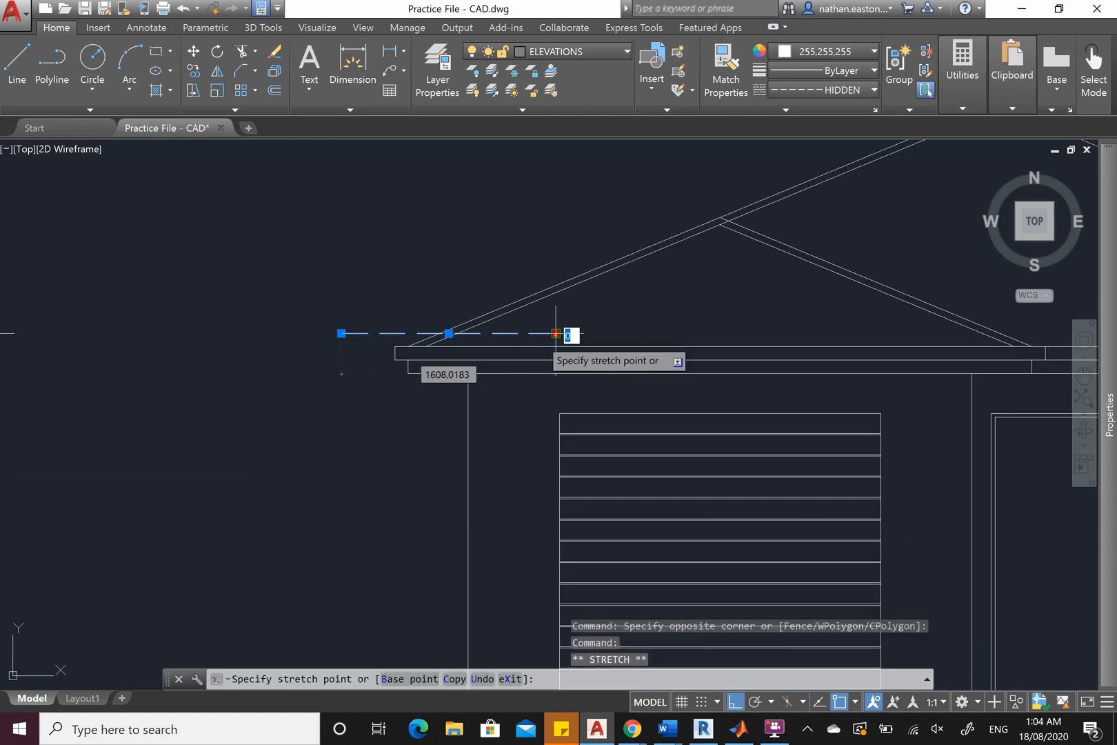
scroll(556, 334, down, 3)
scroll(475, 325, down, 3)
scroll(710, 321, up, 4)
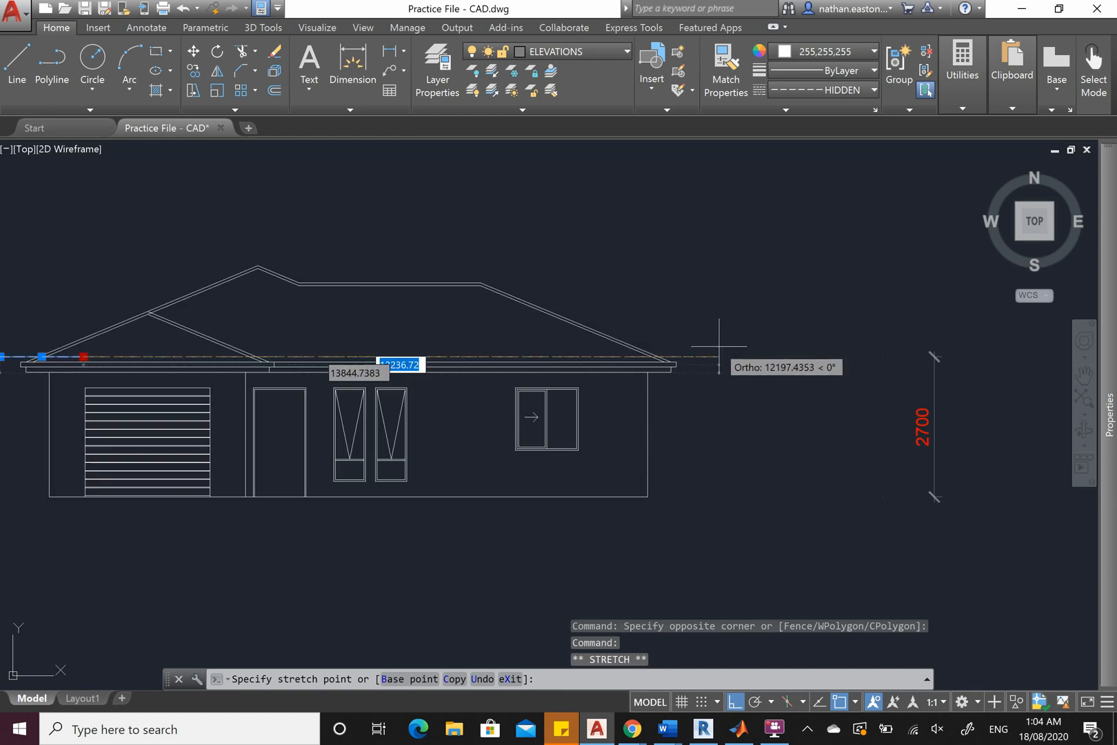
click(731, 353)
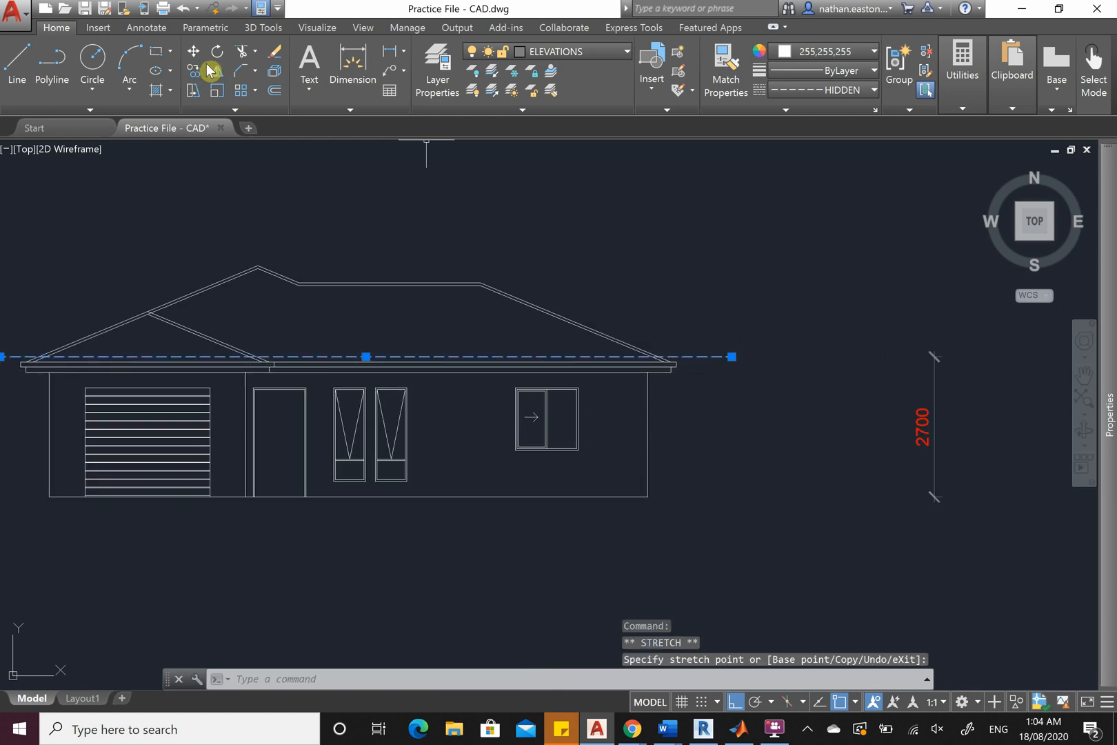
Copy the long dashed line 2700 straight down to the base of the walls
text(co)
key(Return)
click(756, 303)
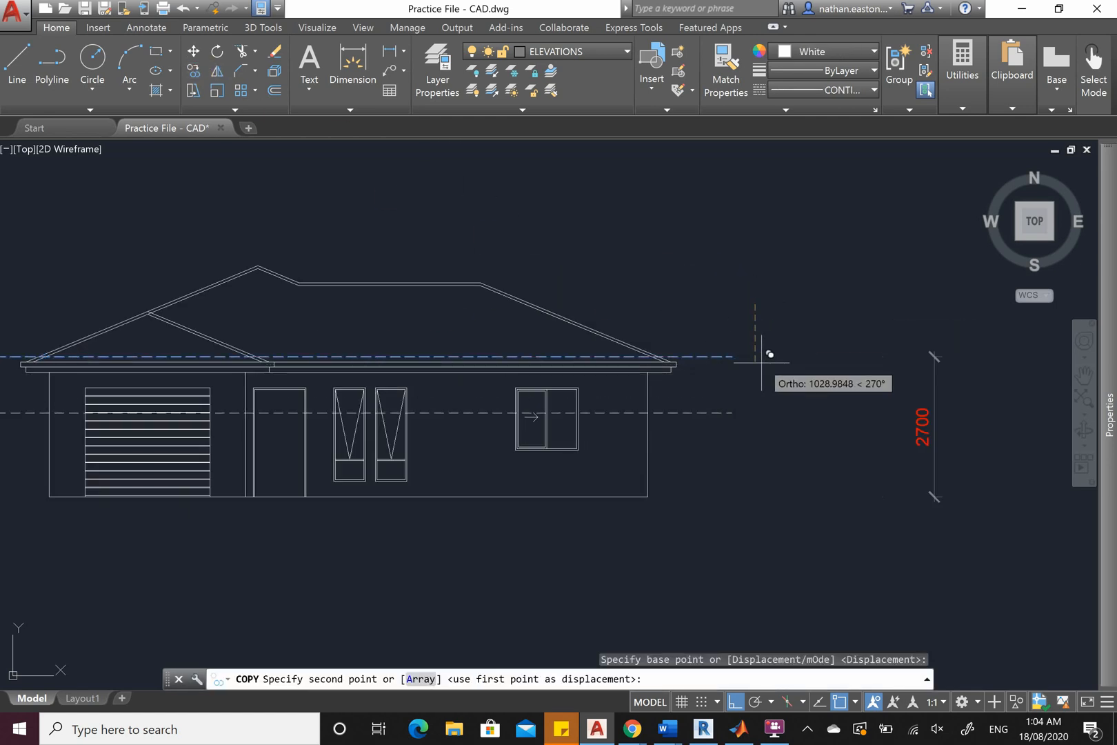
text(2700)
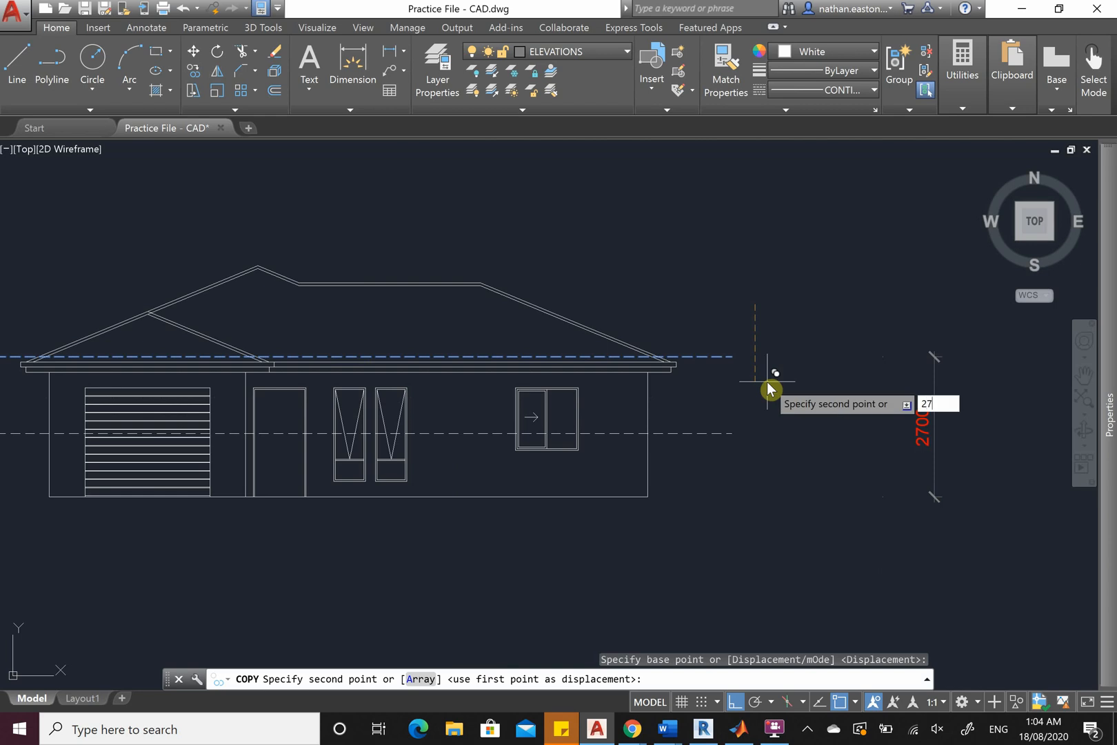
key(Return)
key(Escape)
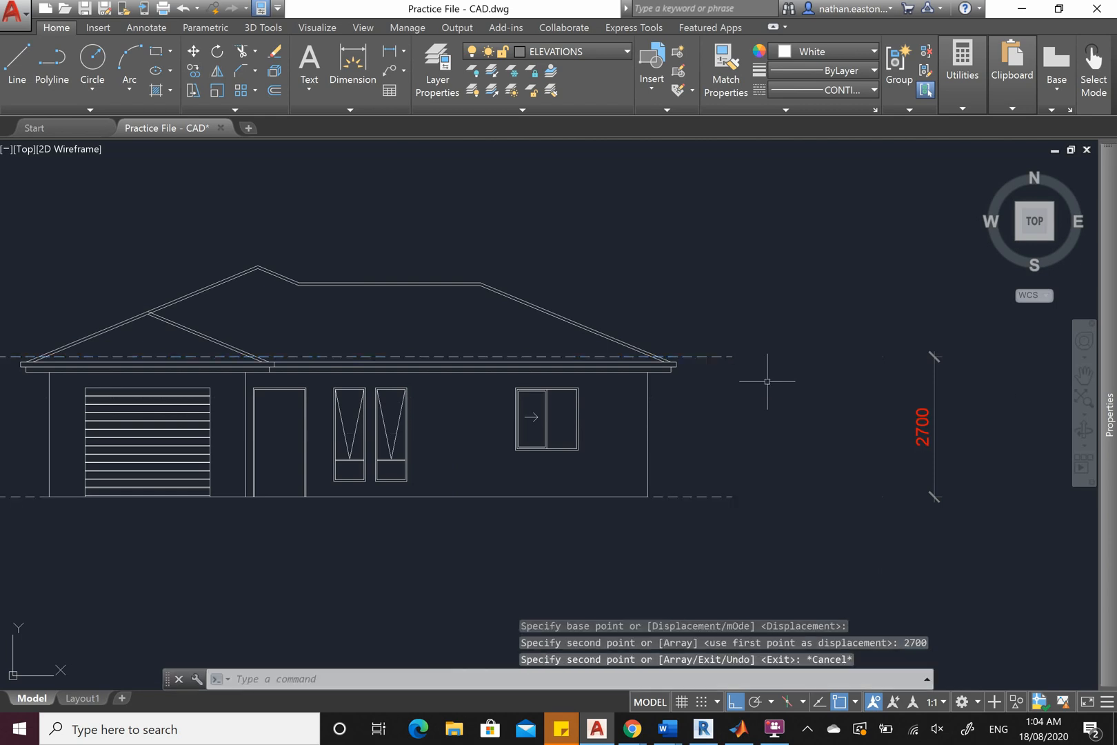
Move the vertical 2700 dimension horizontally closer to the elevation, near the ends of the dashed lines
click(991, 333)
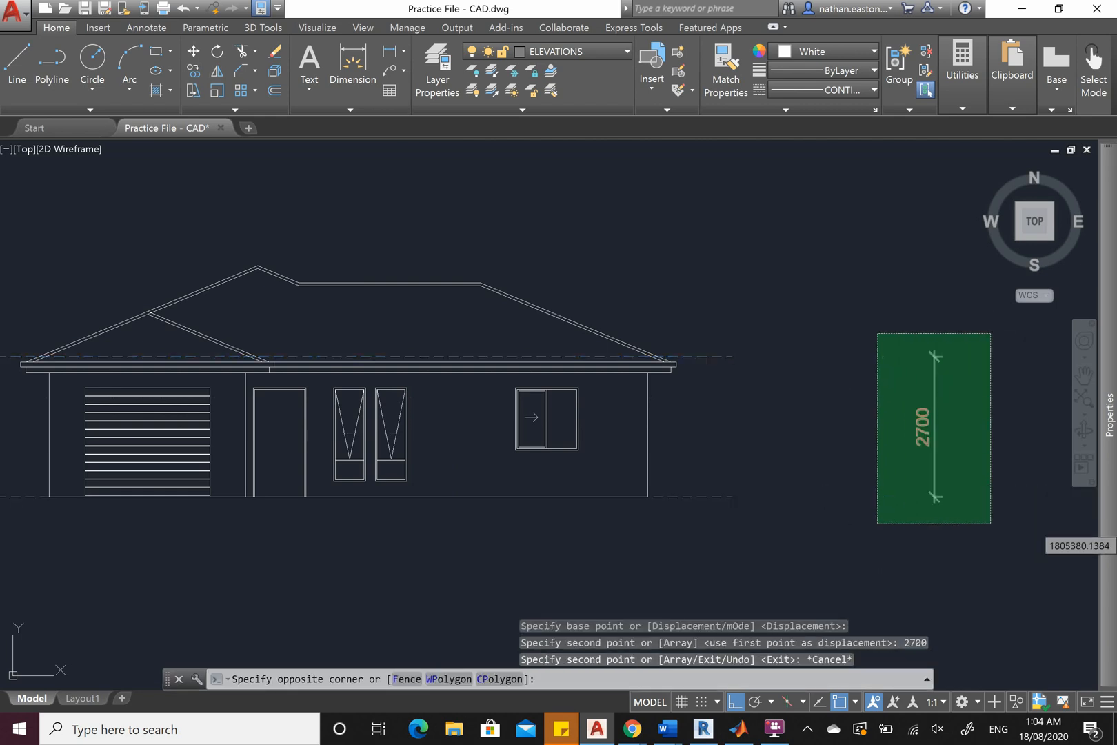
click(877, 523)
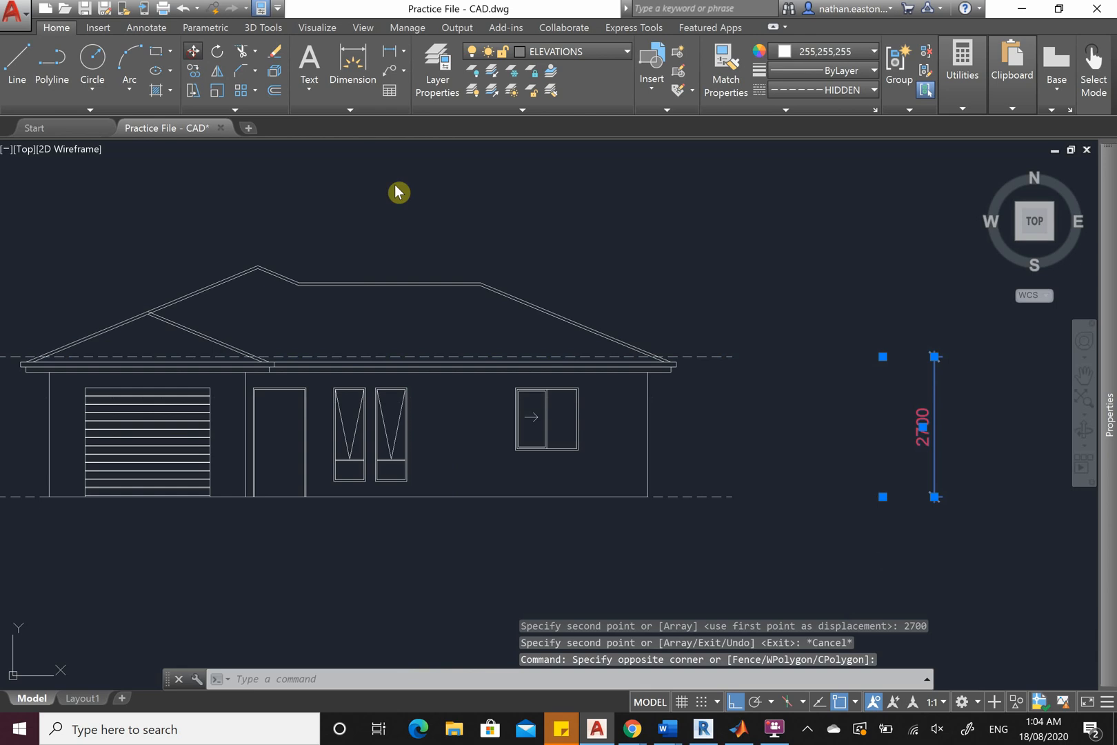
text(m)
key(Return)
click(883, 357)
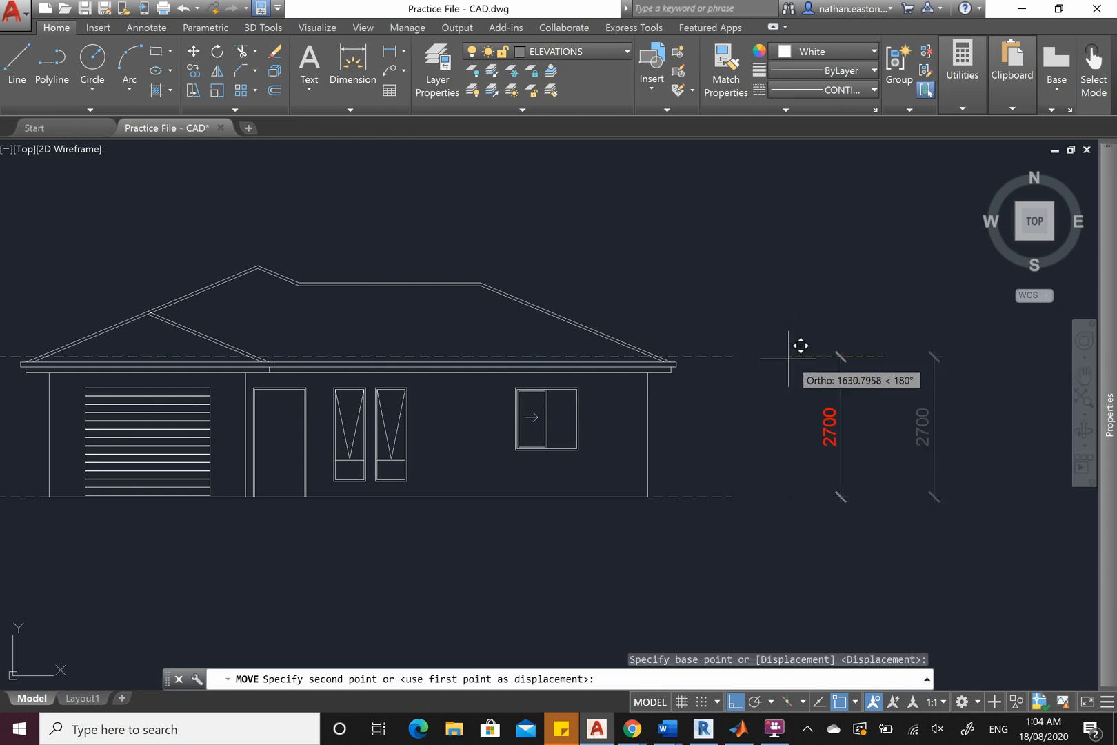
click(733, 347)
scroll(793, 251, down, 2)
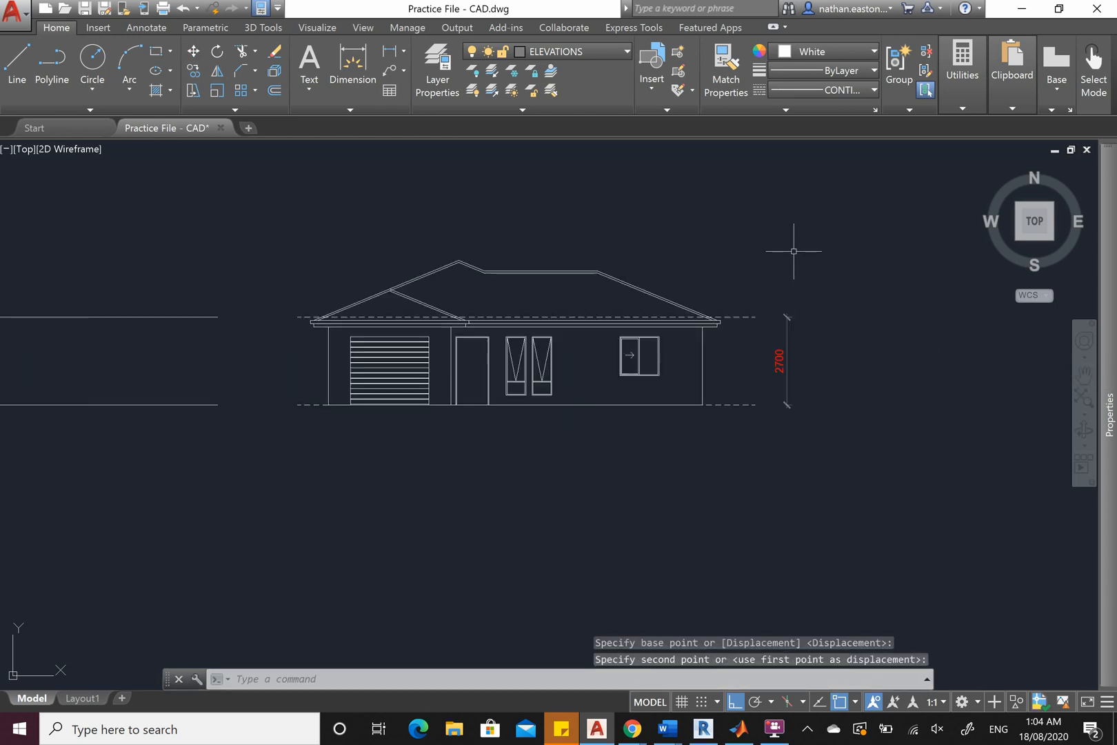
scroll(778, 297, up, 2)
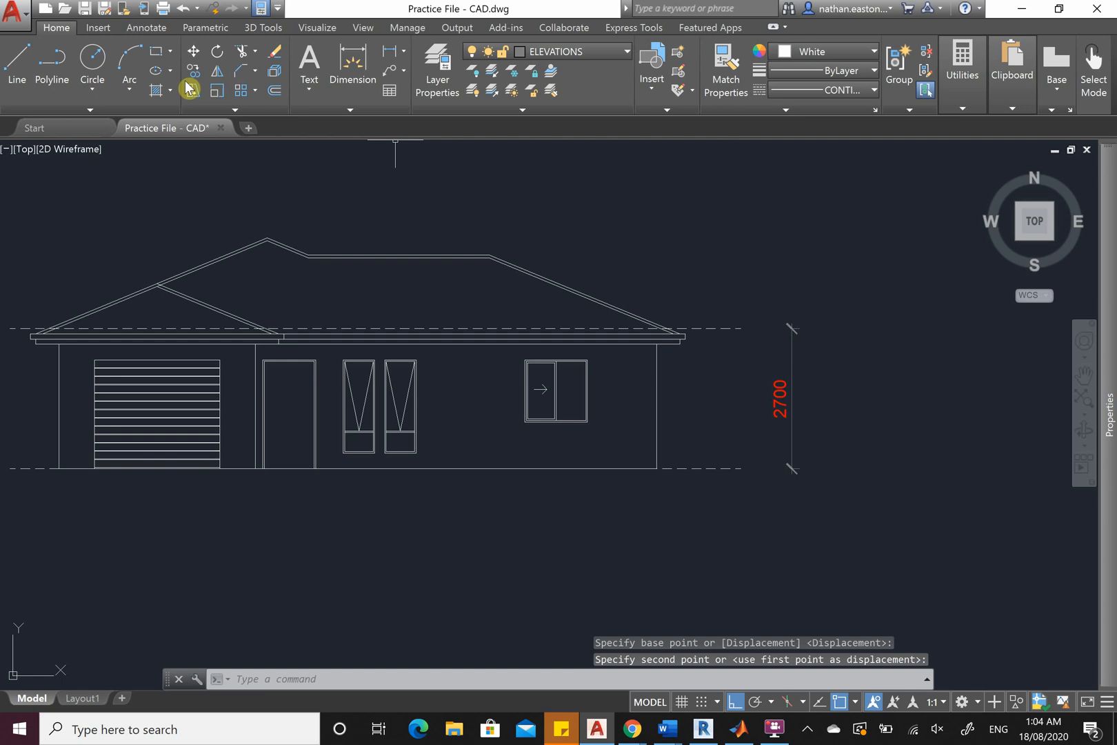
Add the multiline text "C.L" at the end of the upper dashed line, beside the dimension
click(309, 62)
scroll(756, 314, up, 4)
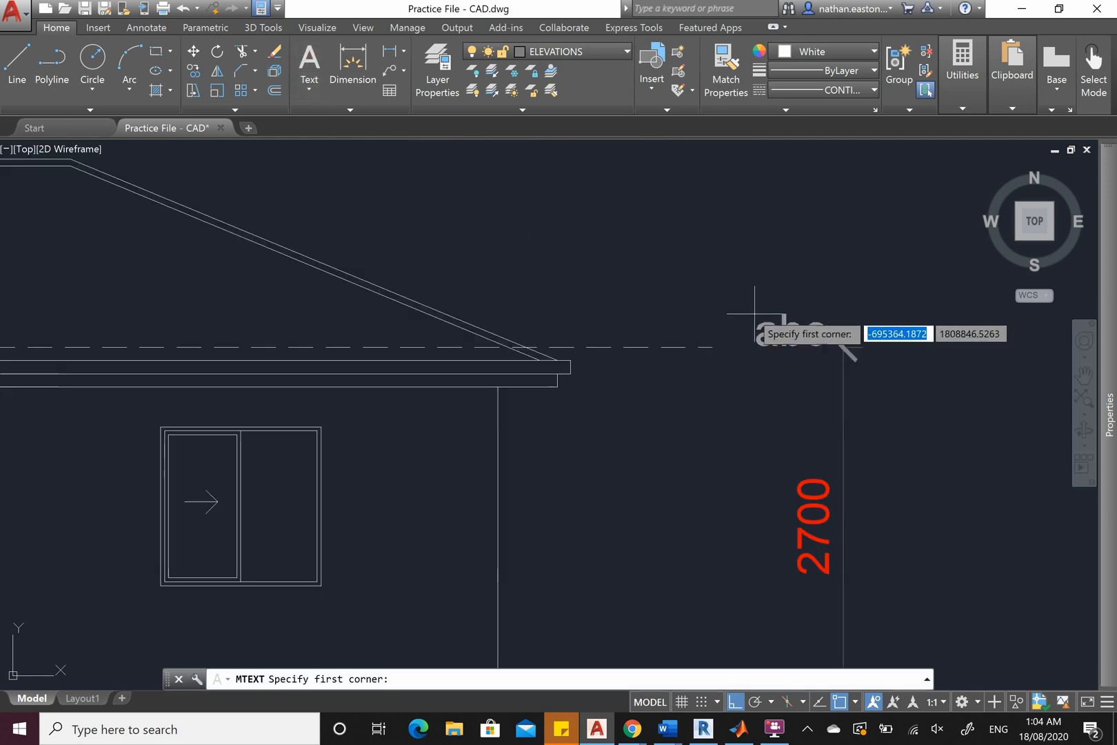
click(725, 313)
click(807, 365)
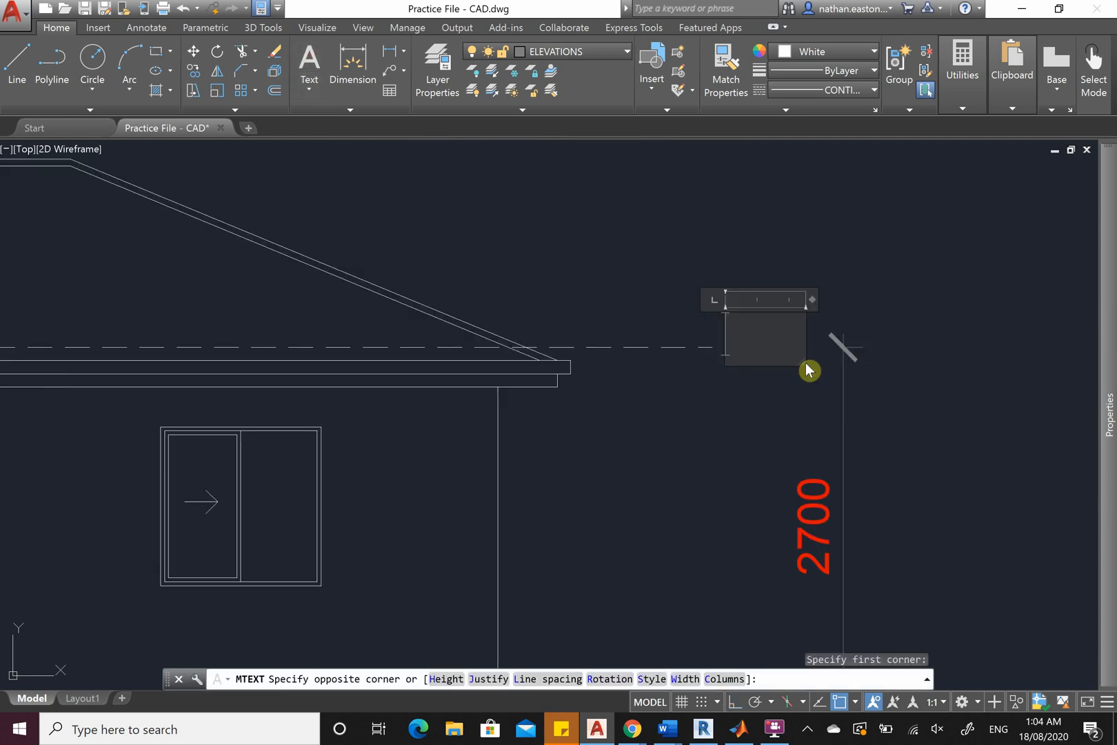
text(C.L)
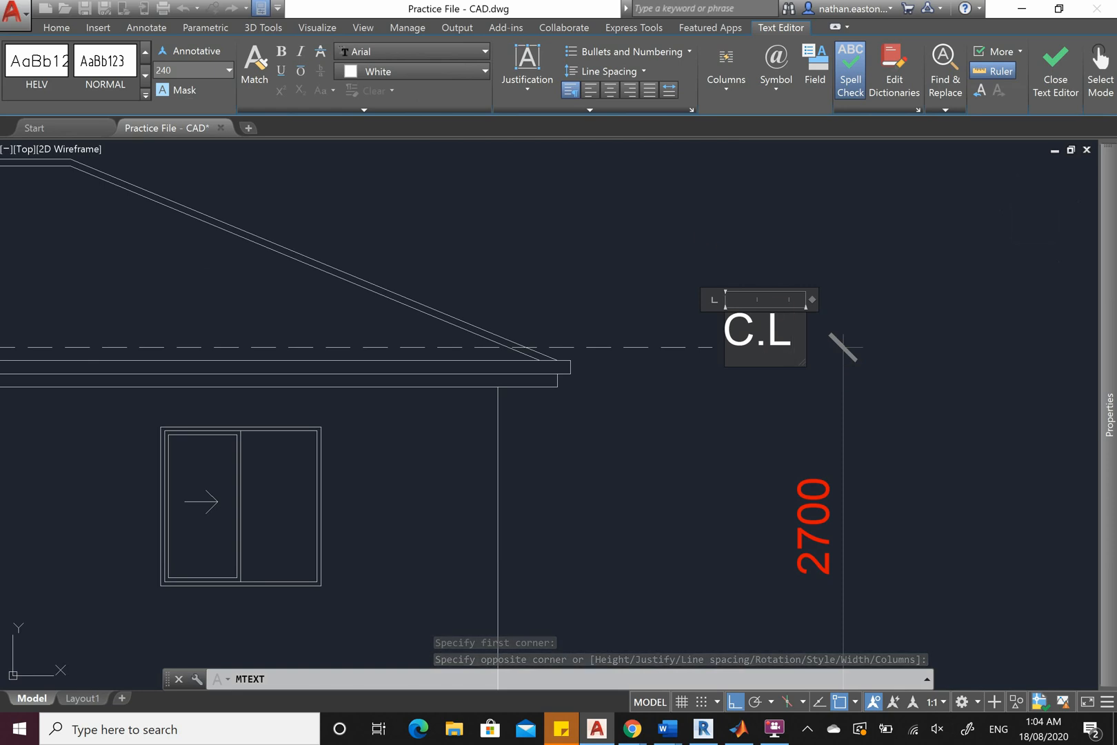
click(695, 221)
scroll(726, 210, down, 4)
scroll(741, 242, up, 2)
Copy the C.L label 2700 straight down to the end of the lower dashed line
click(740, 249)
click(739, 269)
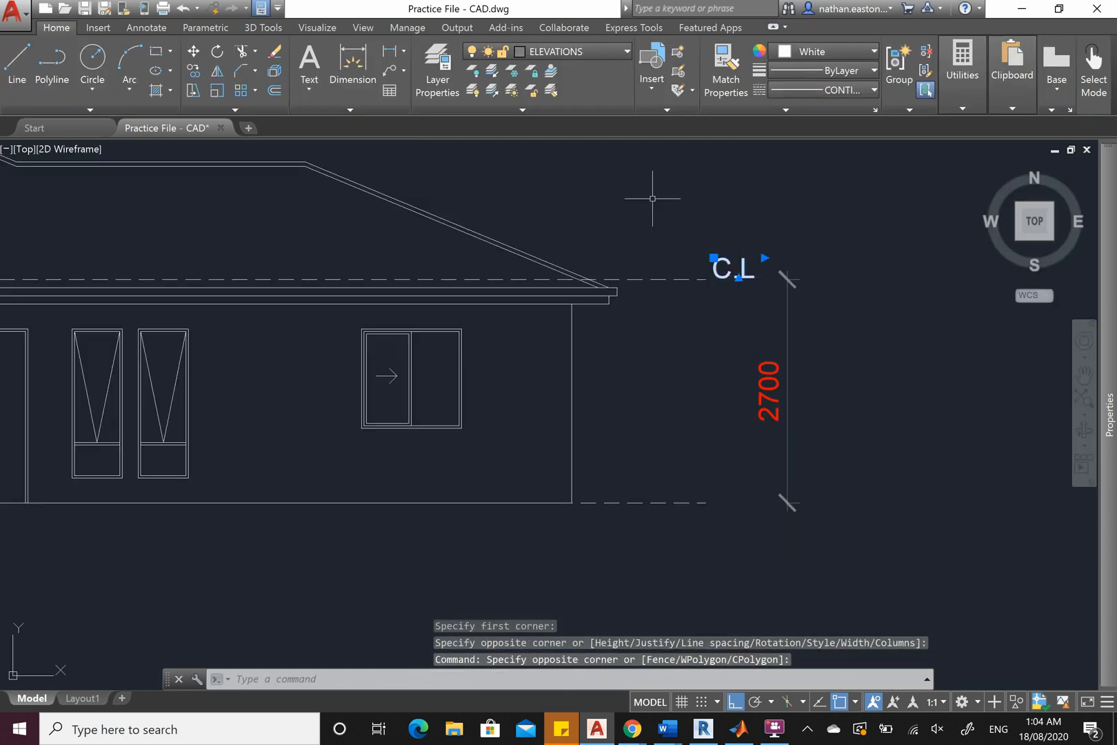
click(195, 73)
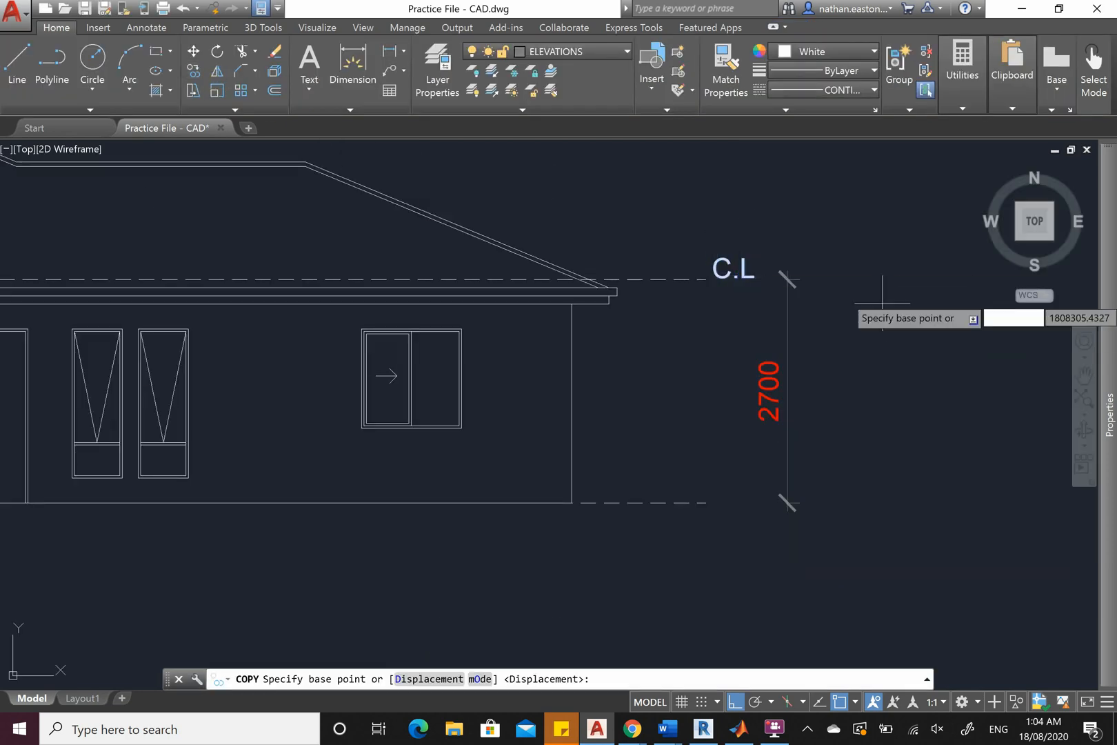
click(886, 279)
text(2700)
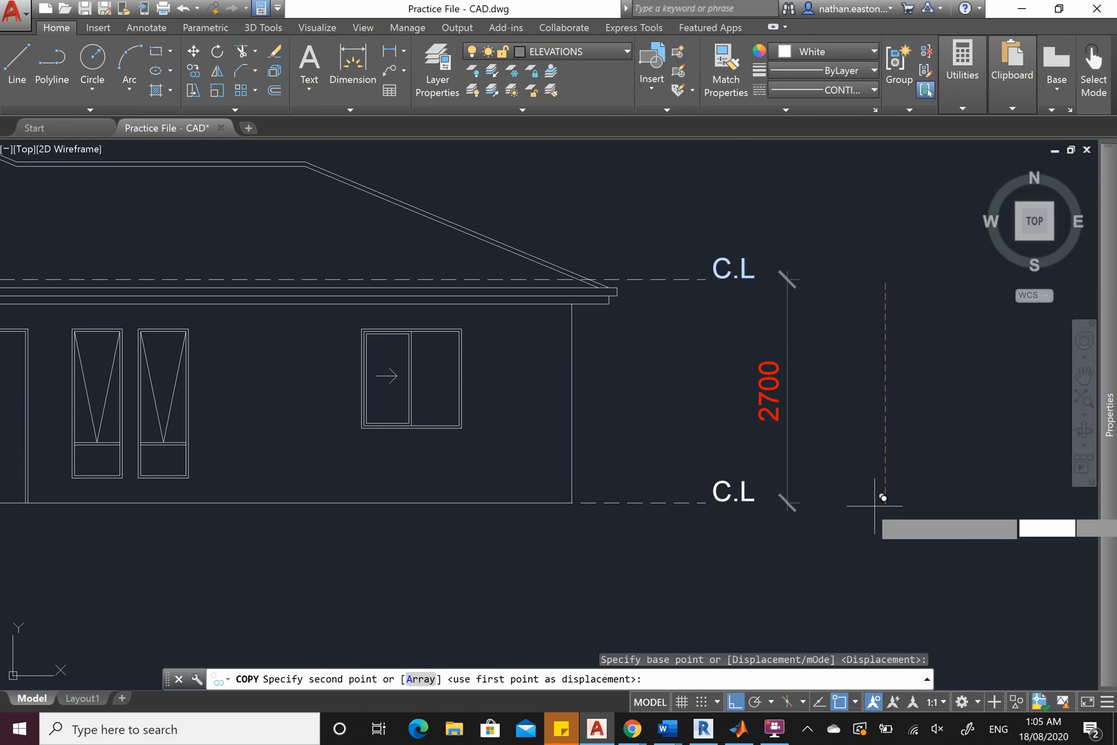
key(Return)
key(Escape)
Change the copied label at the lower dashed line to "F.F.L"
double_click(730, 493)
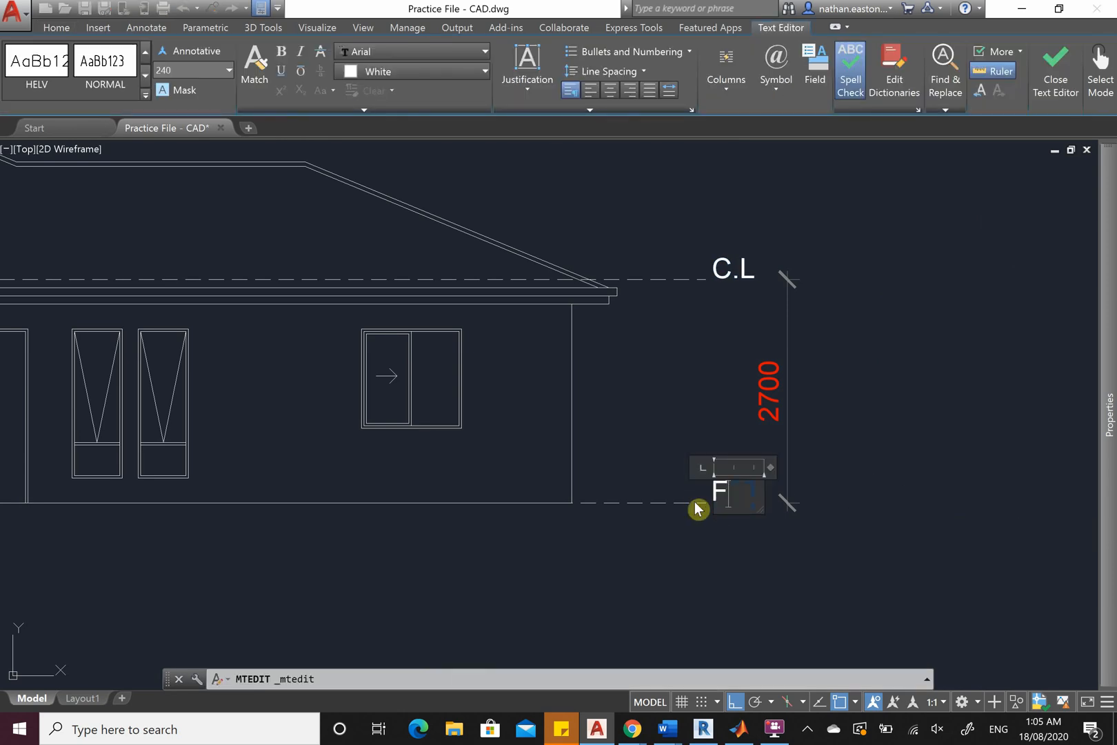
click(654, 434)
scroll(806, 390, down, 4)
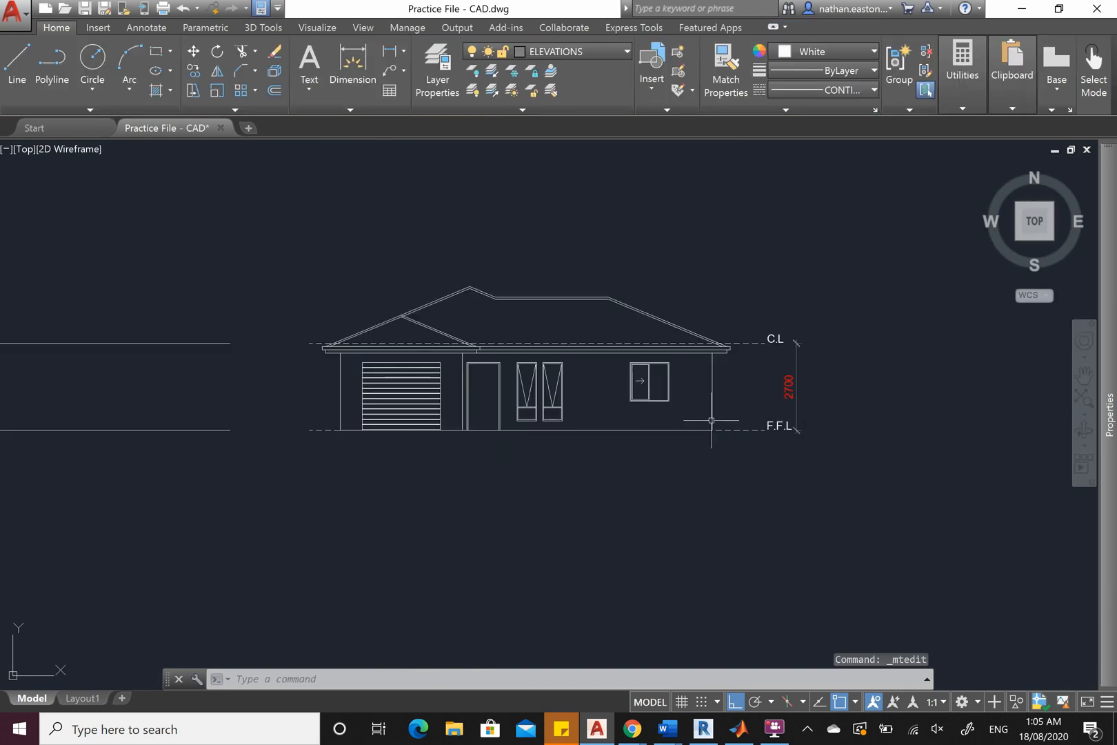
scroll(711, 420, up, 2)
scroll(597, 453, down, 2)
scroll(437, 338, up, 2)
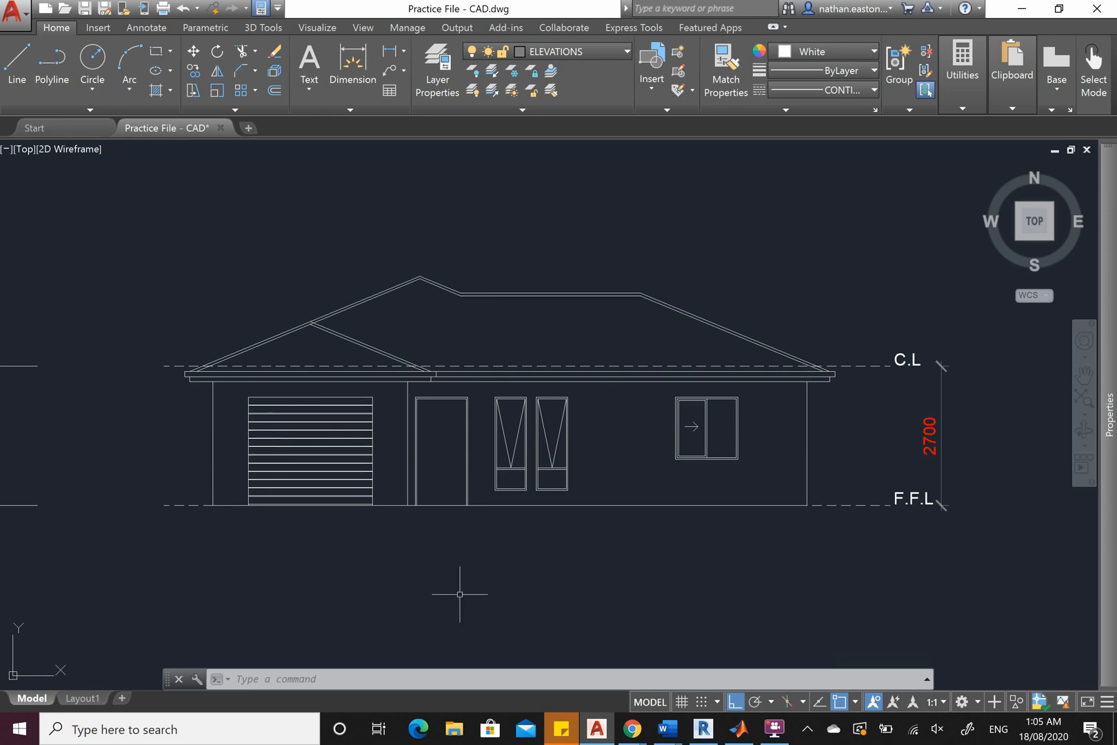
Offset the lower dashed floor line 100 downwards
click(275, 93)
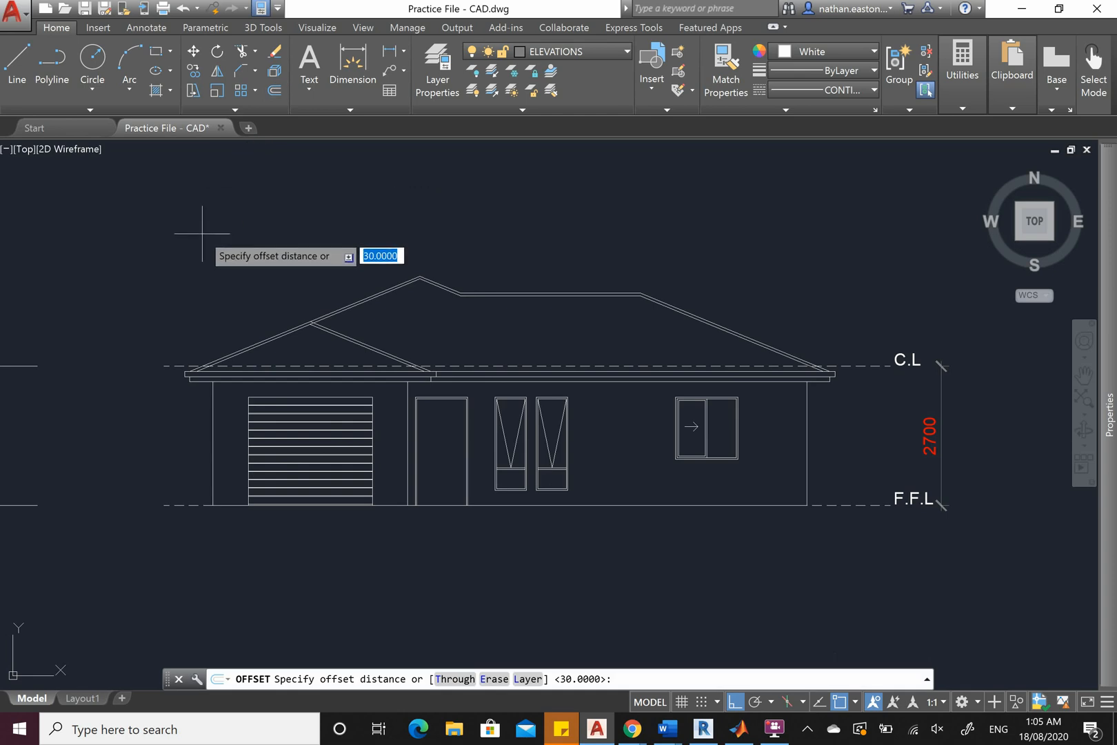
text(100)
key(Return)
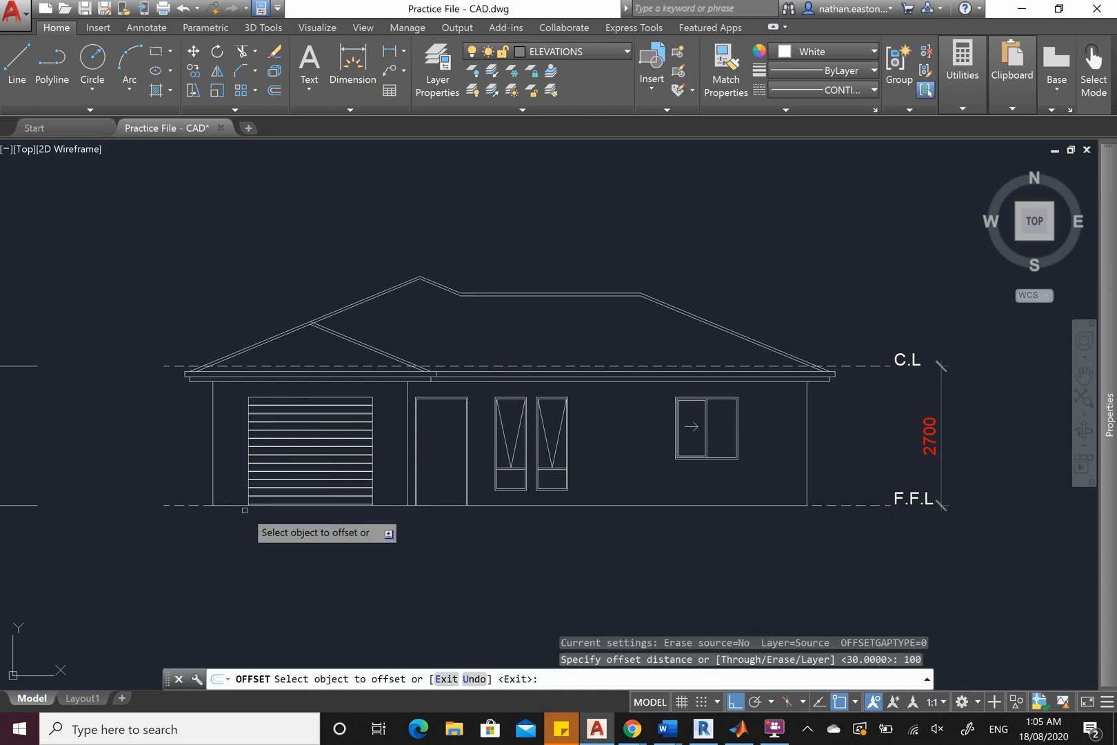
click(193, 506)
click(187, 566)
key(Escape)
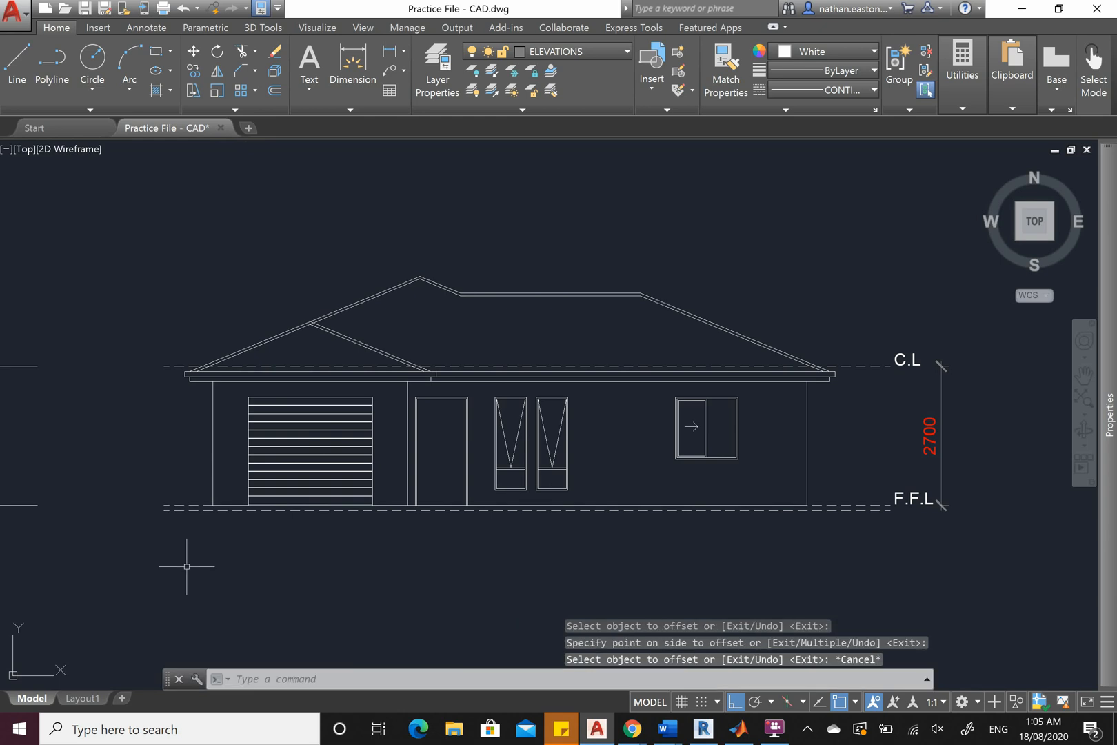
Draw an 11520 by 100 slab rectangle under the walls, from the offset line below the garage corner to the far wall's base
click(153, 60)
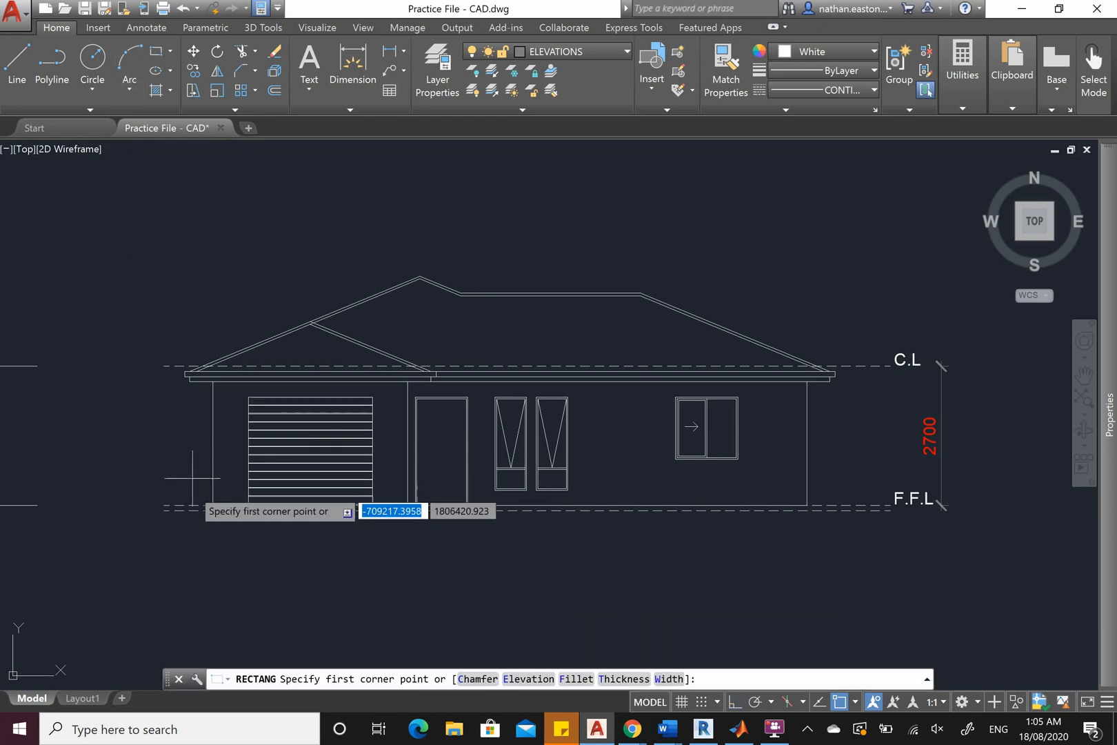
scroll(191, 514, up, 5)
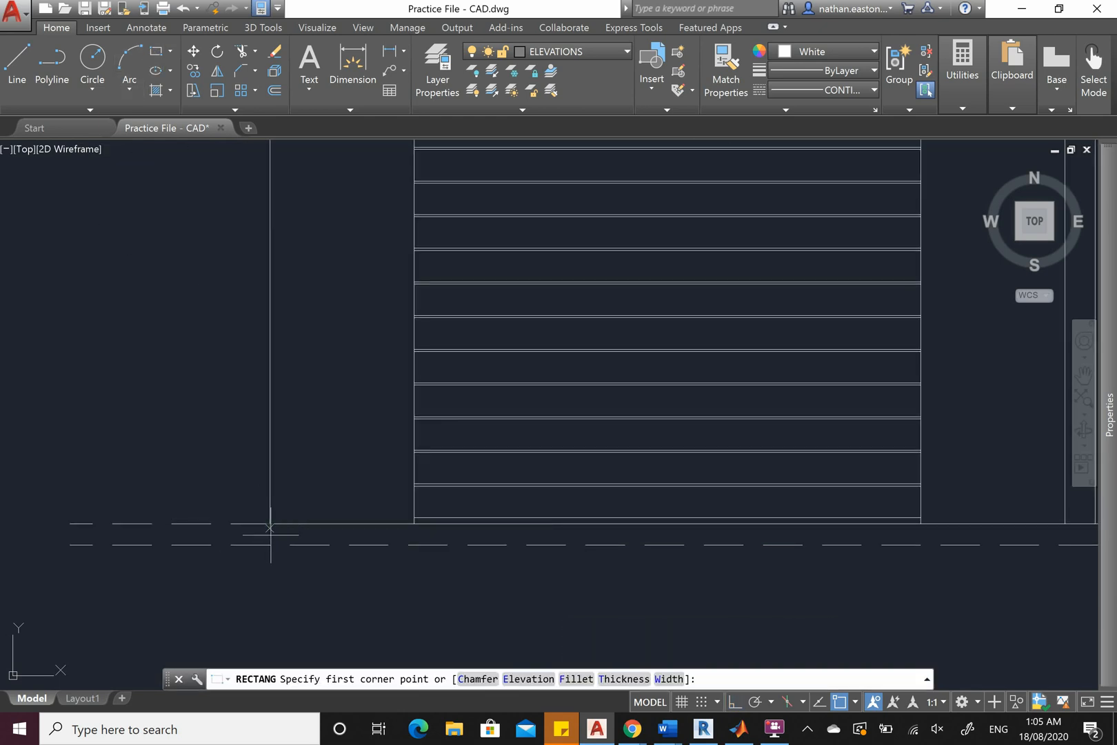
click(269, 544)
scroll(172, 441, down, 3)
scroll(310, 431, down, 3)
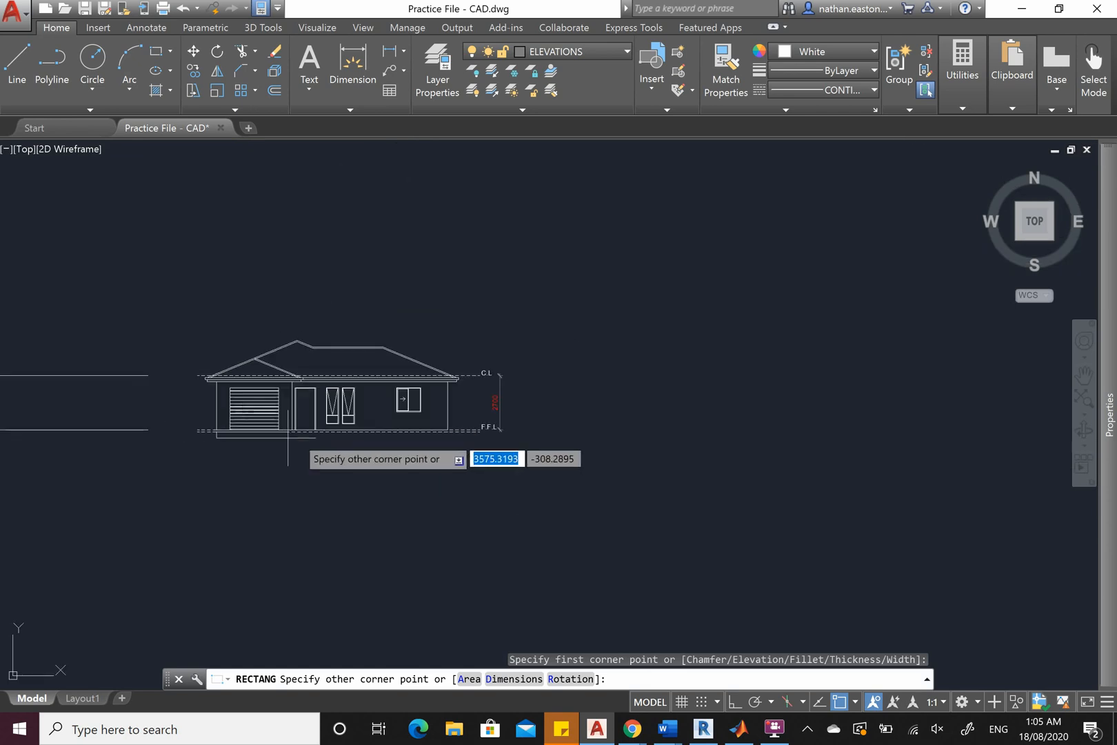
scroll(600, 425, up, 8)
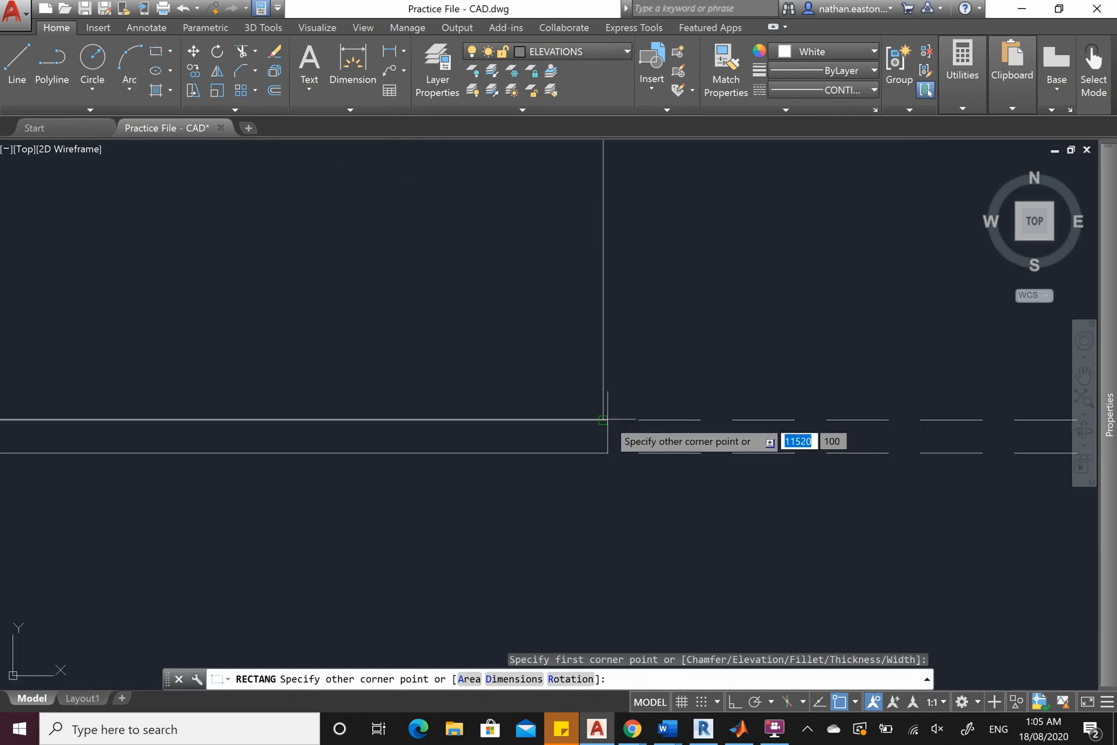
click(603, 419)
scroll(600, 404, down, 4)
scroll(643, 389, up, 2)
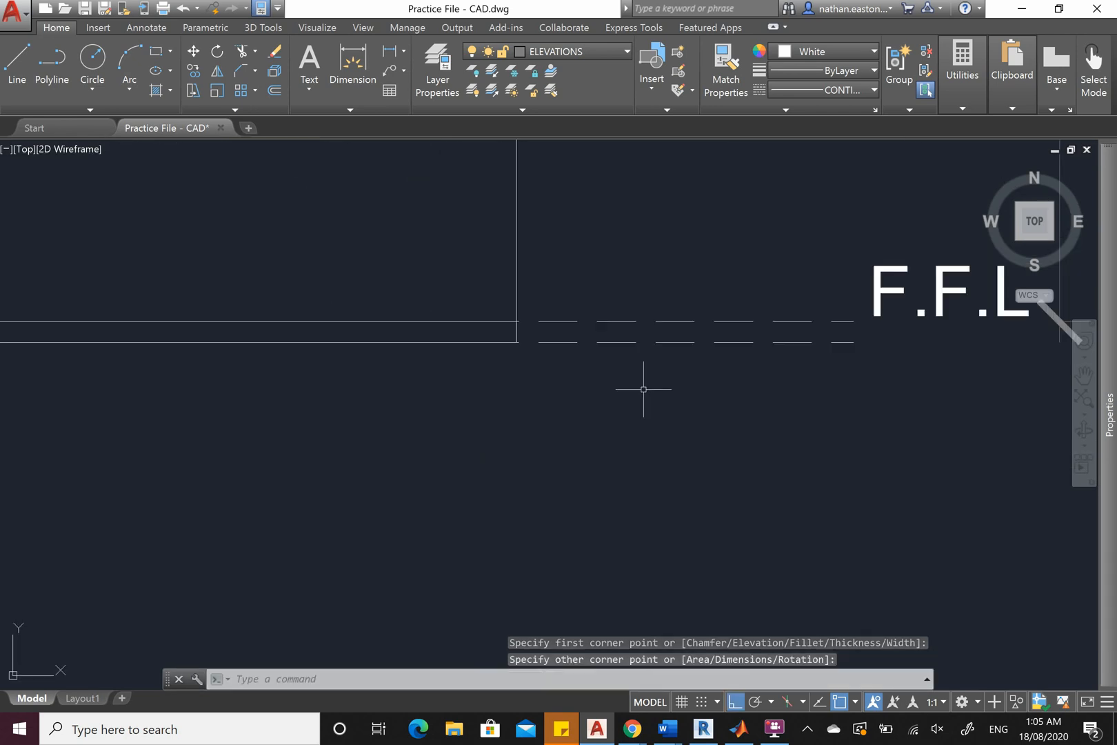
Erase the offset dashed line running along the underside of the slab
click(639, 342)
key(Delete)
scroll(660, 457, down, 4)
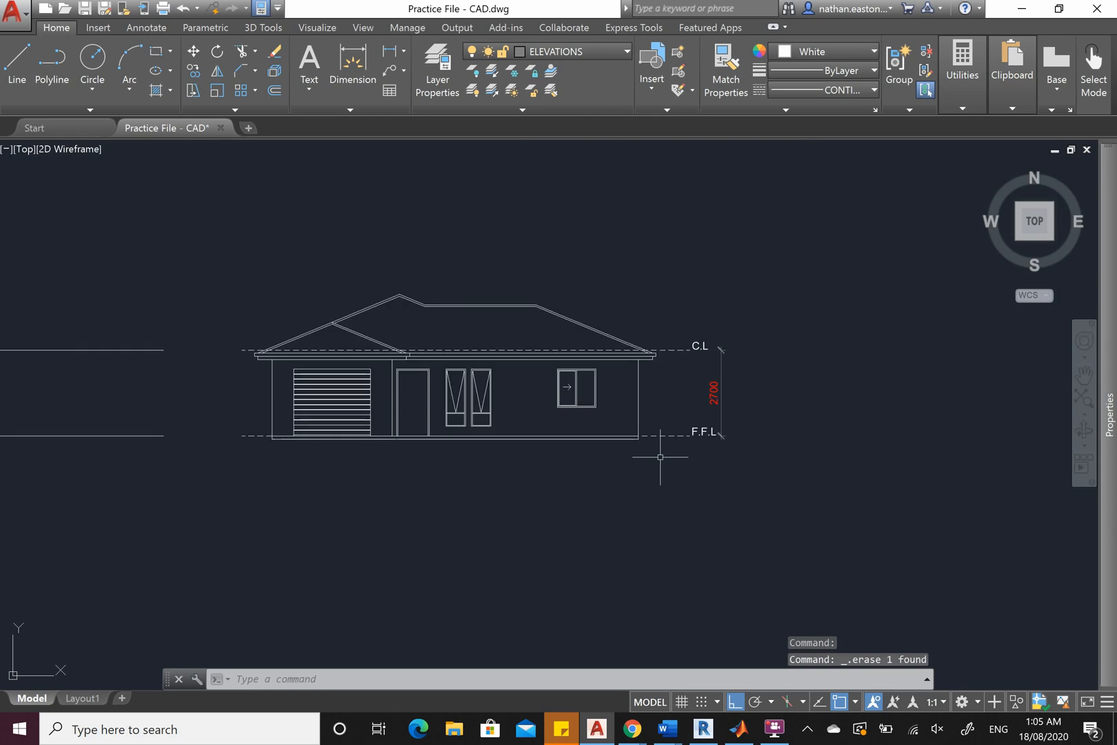
scroll(319, 448, up, 2)
scroll(255, 435, up, 2)
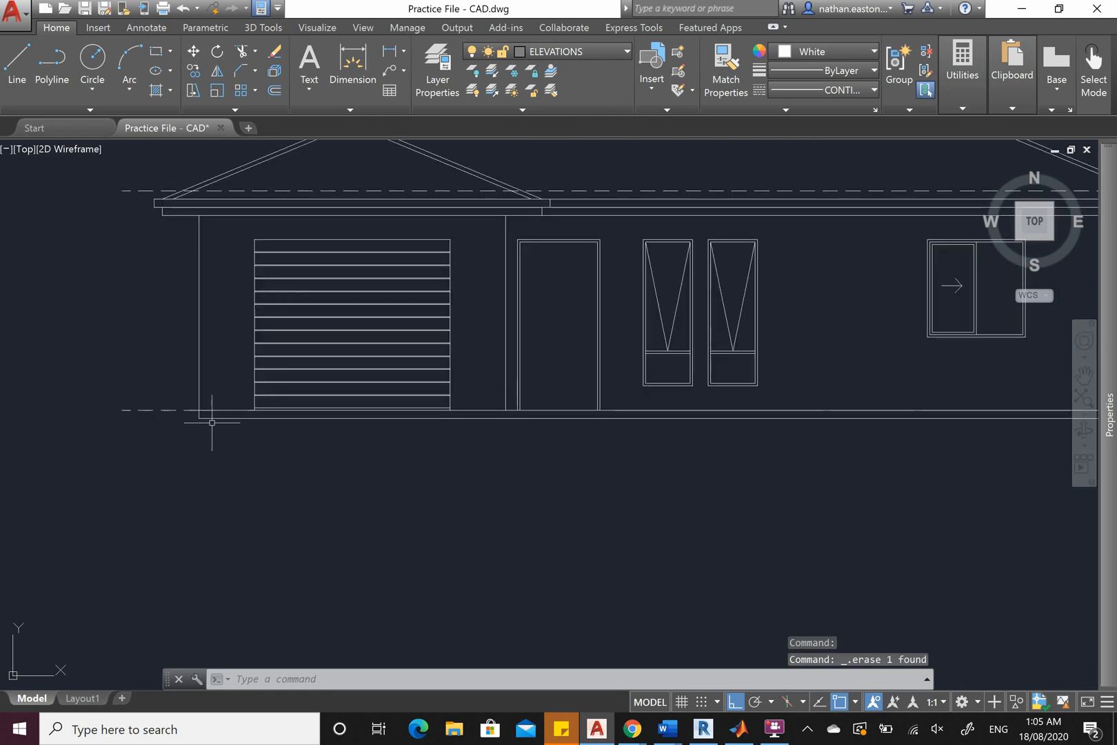
scroll(181, 449, down, 2)
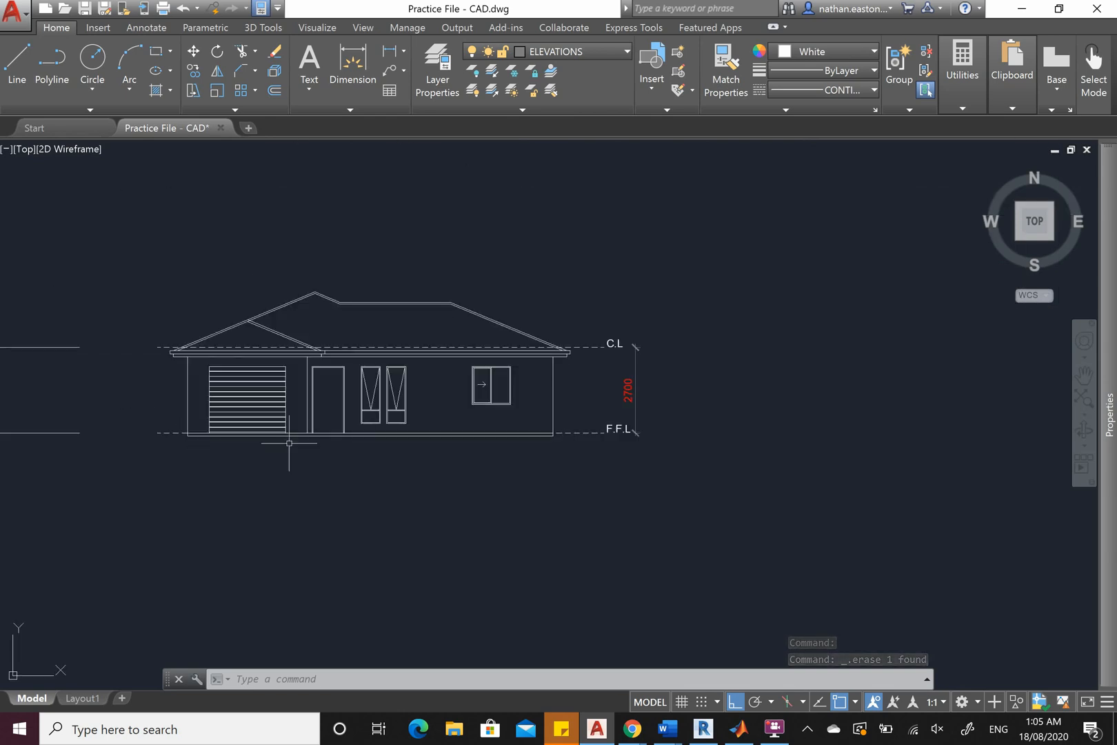
scroll(192, 372, up, 2)
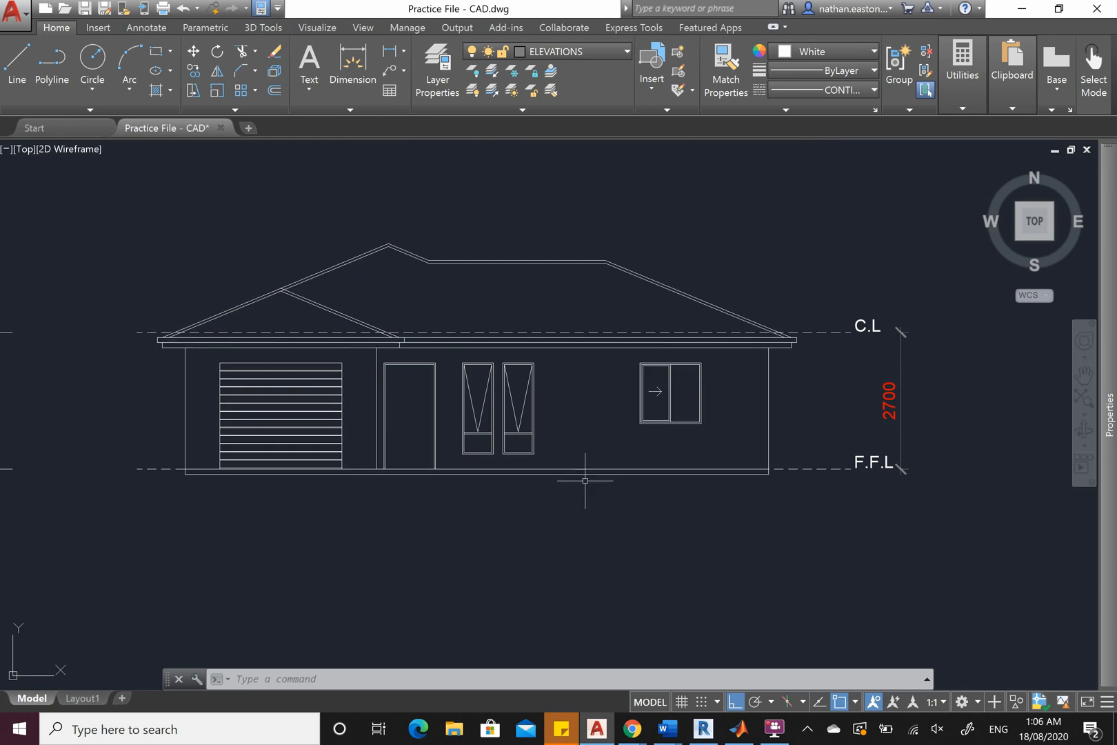
scroll(679, 504, down, 2)
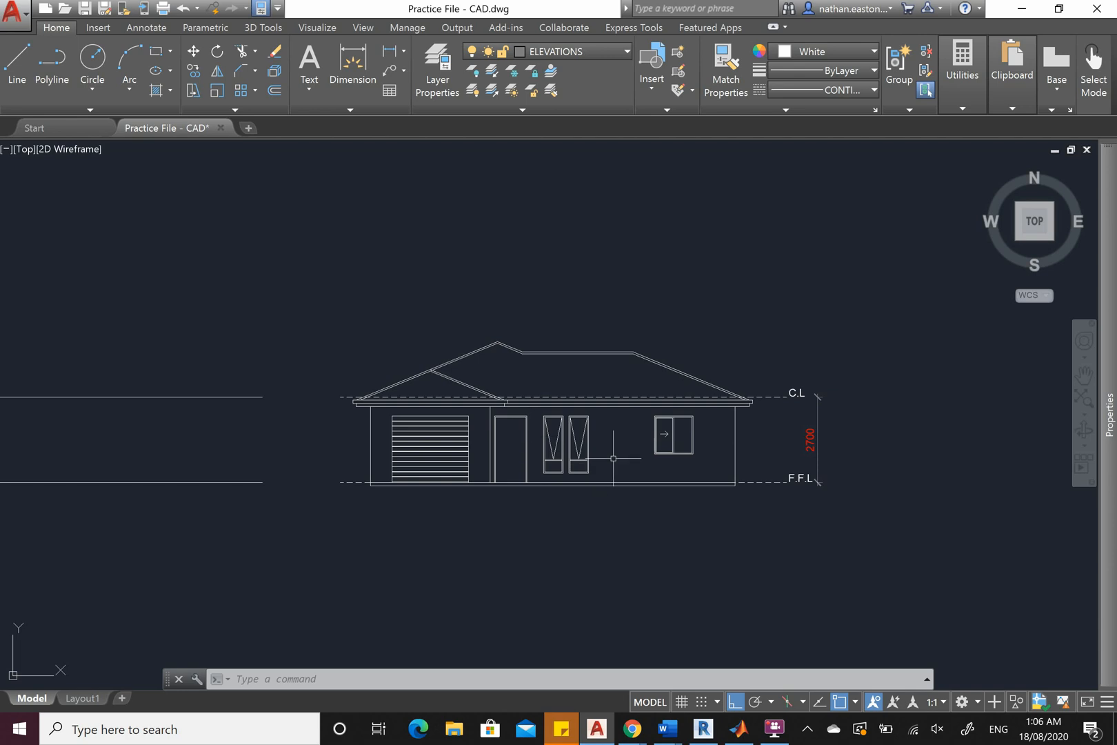
scroll(768, 481, down, 8)
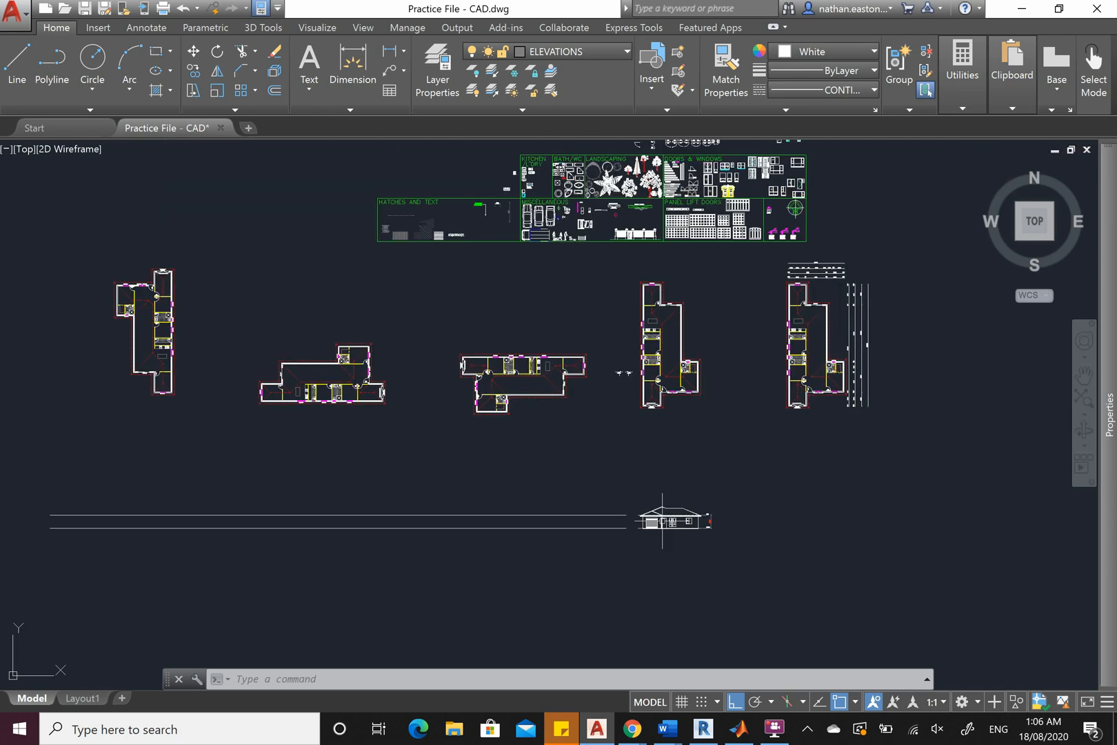
scroll(508, 400, up, 4)
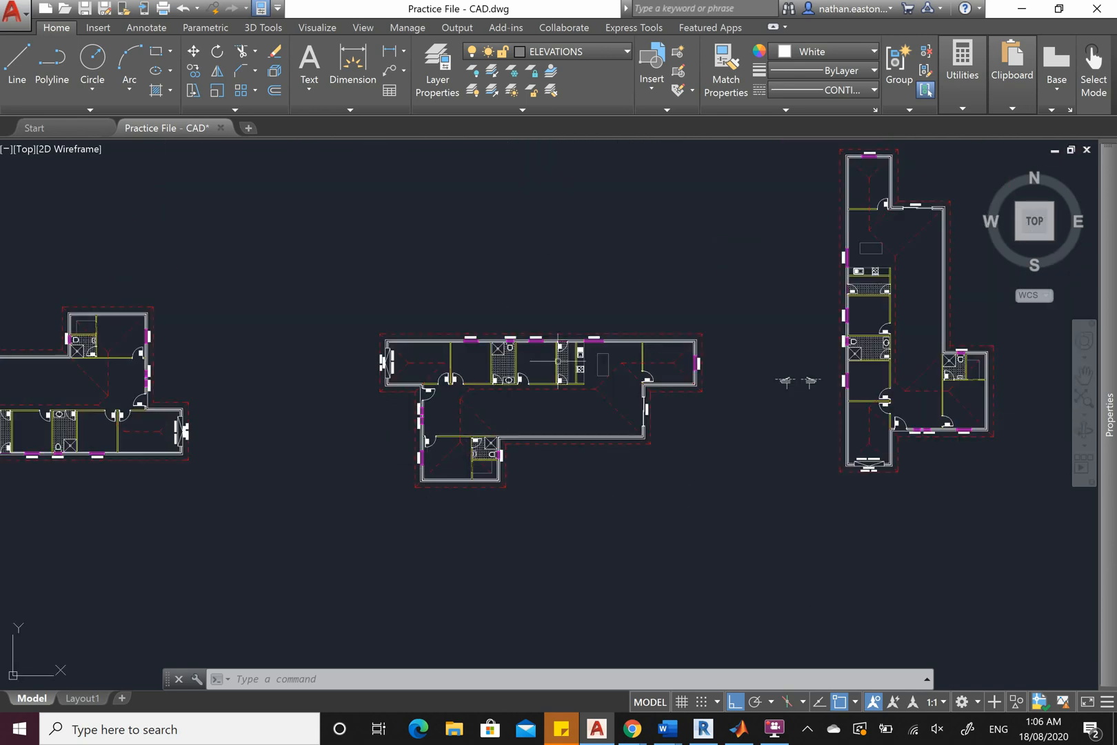
Examine the rotated floor plan copies in relation to the finished front elevation and its extended level lines
scroll(676, 376, down, 2)
scroll(629, 421, up, 2)
scroll(631, 386, down, 4)
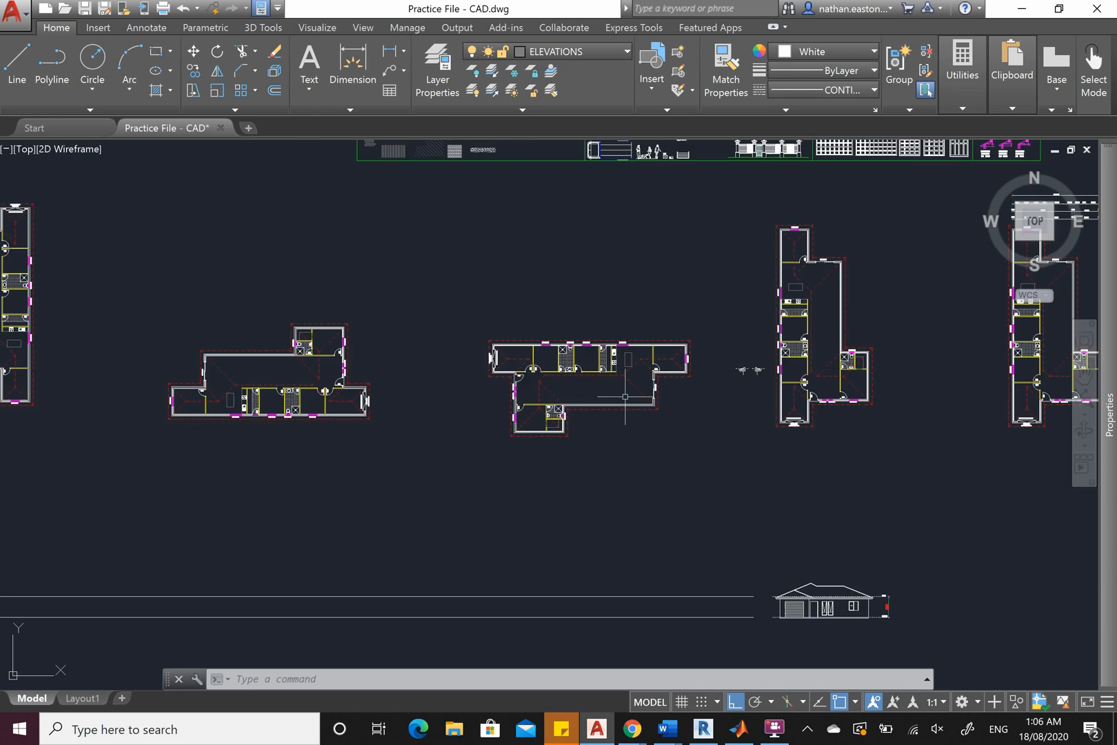
scroll(235, 357, up, 4)
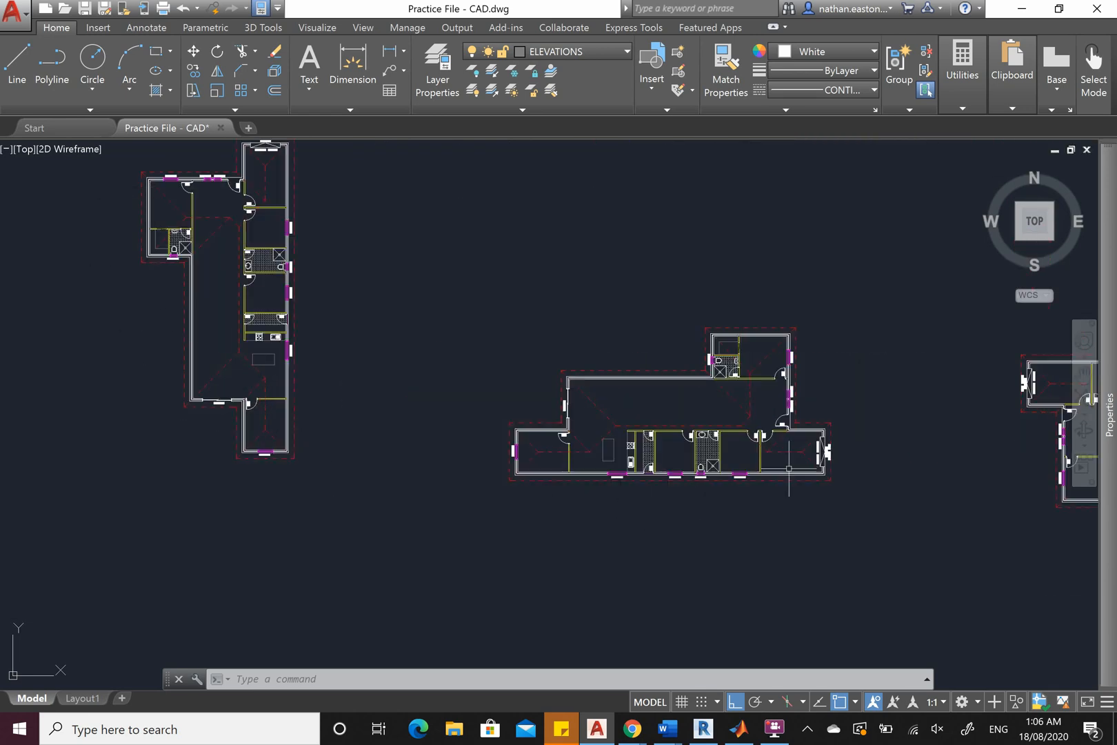
scroll(262, 342, down, 4)
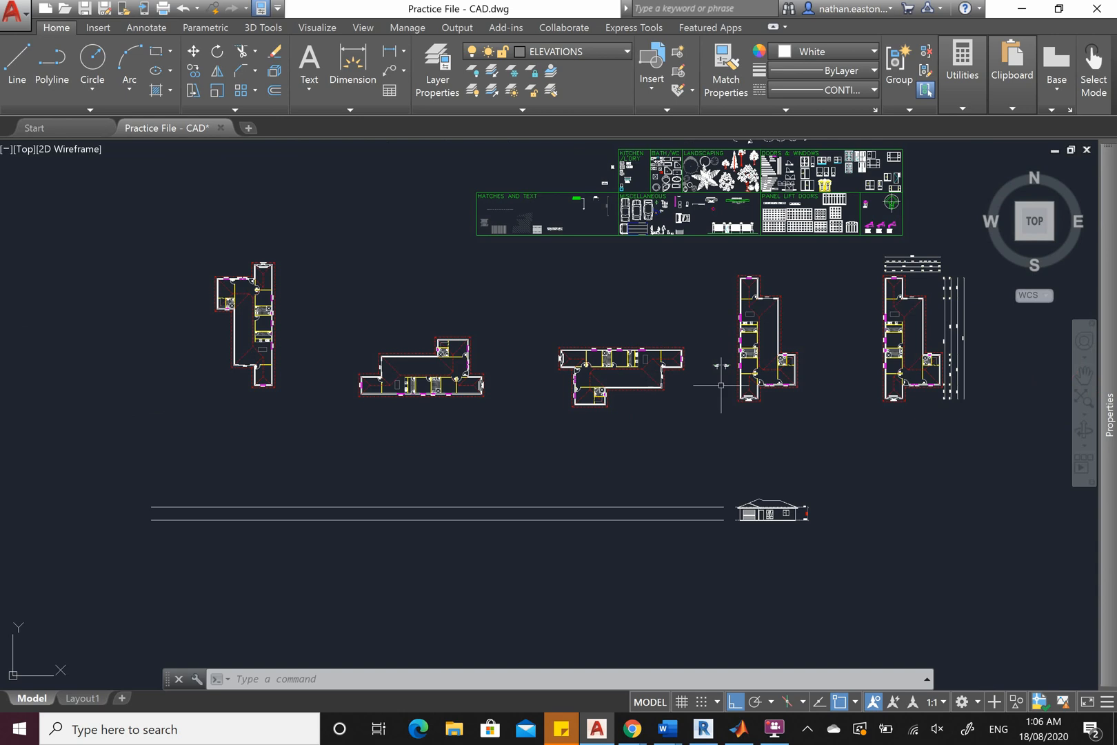
scroll(749, 414, up, 4)
scroll(558, 203, down, 4)
scroll(576, 211, up, 2)
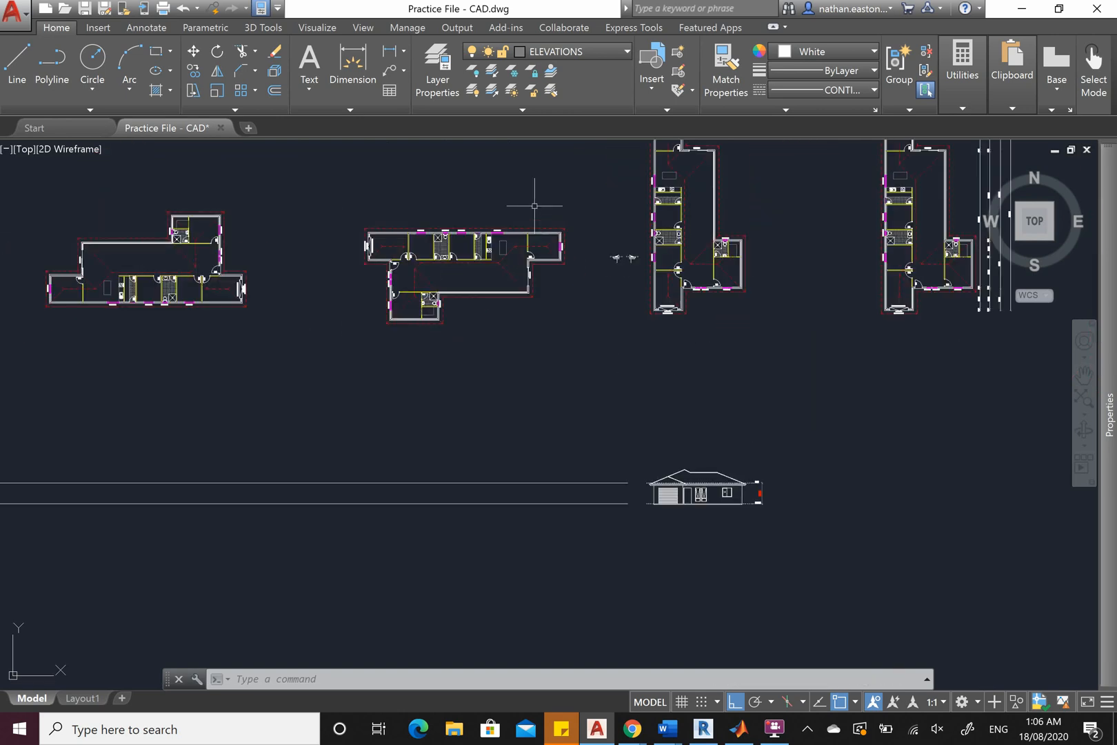
scroll(554, 226, up, 2)
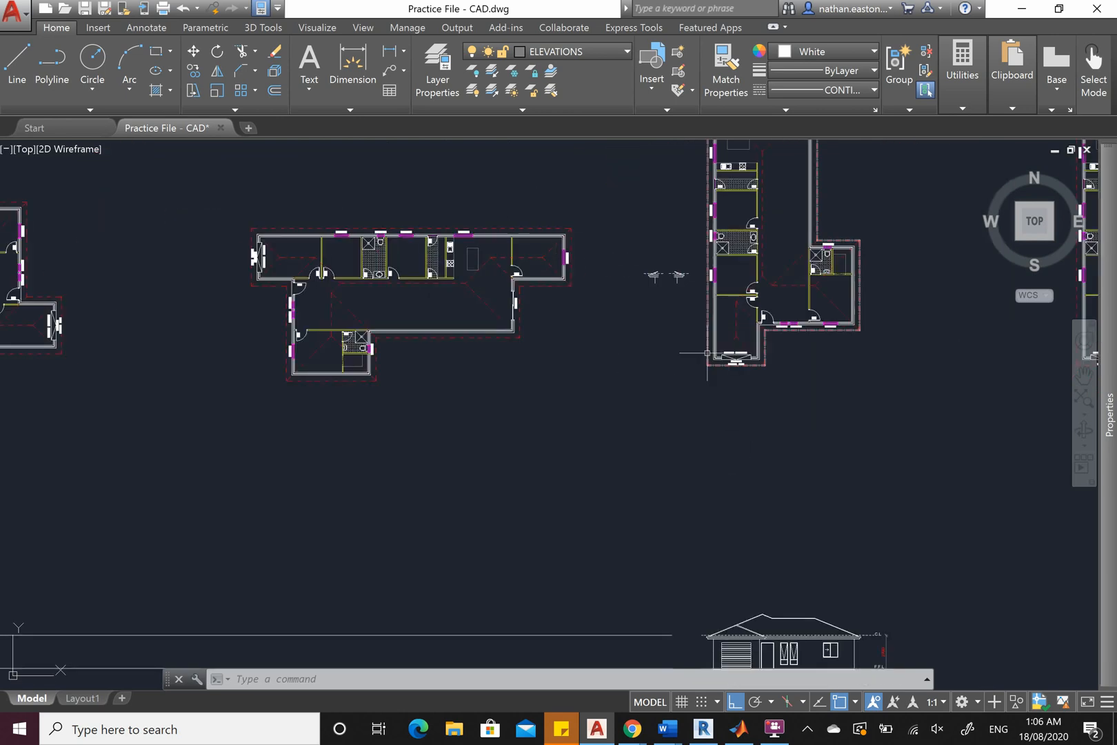
scroll(778, 508, down, 2)
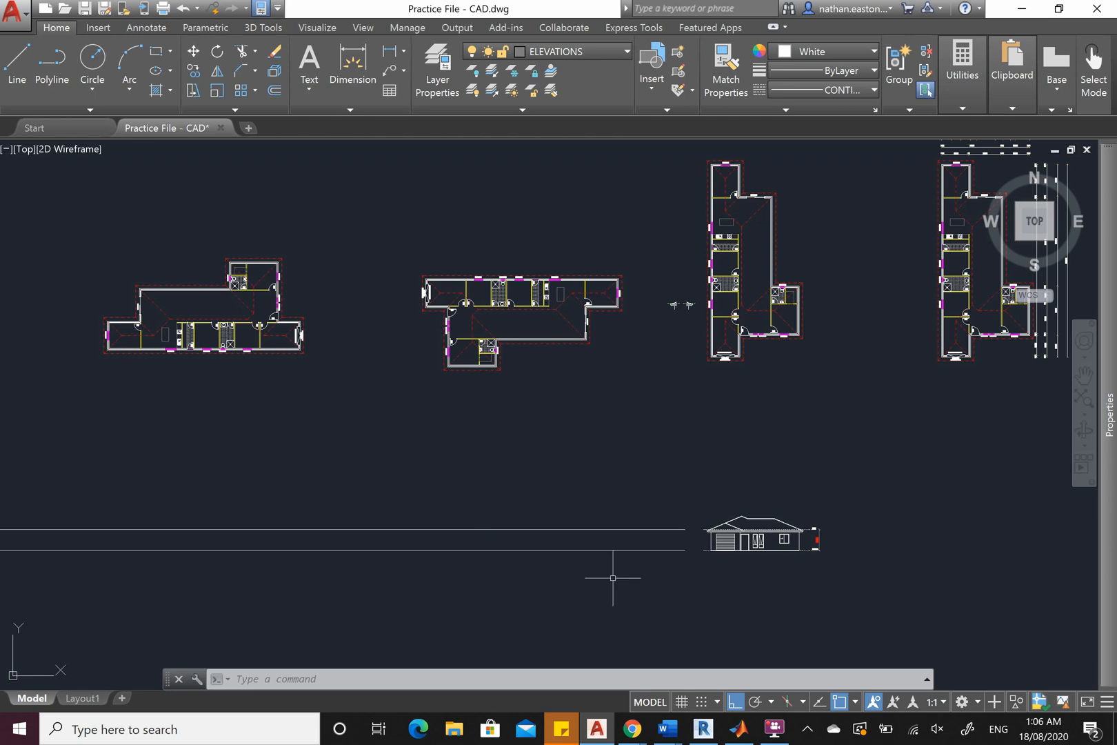
click(774, 729)
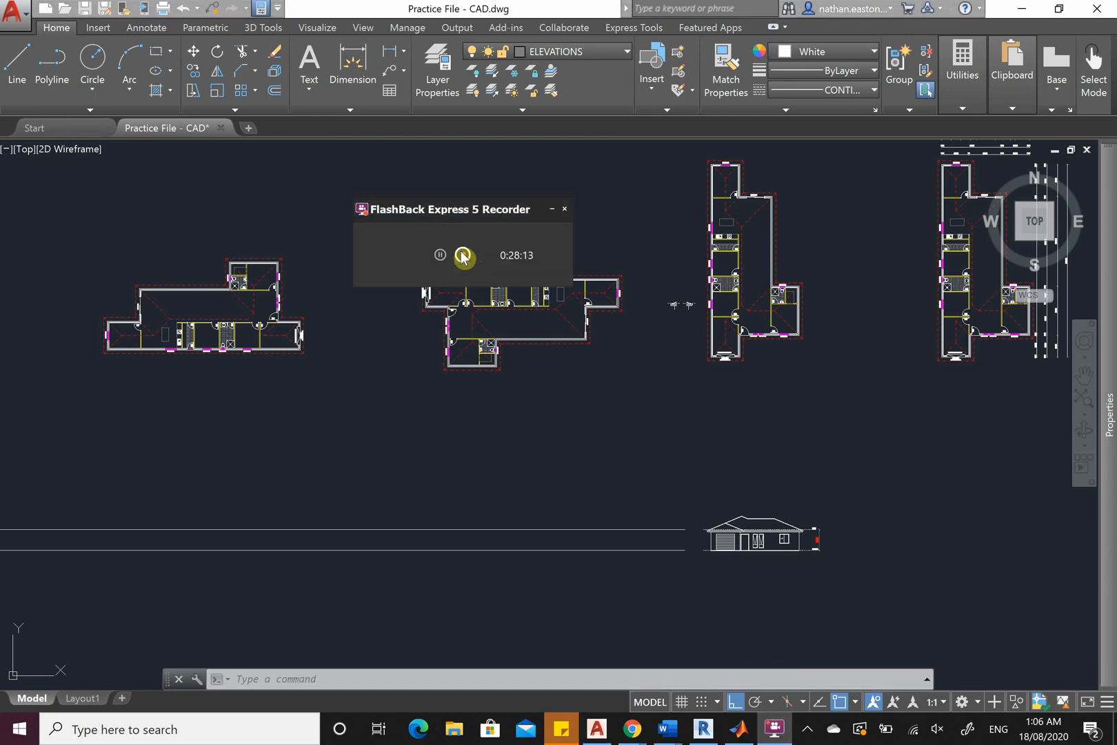